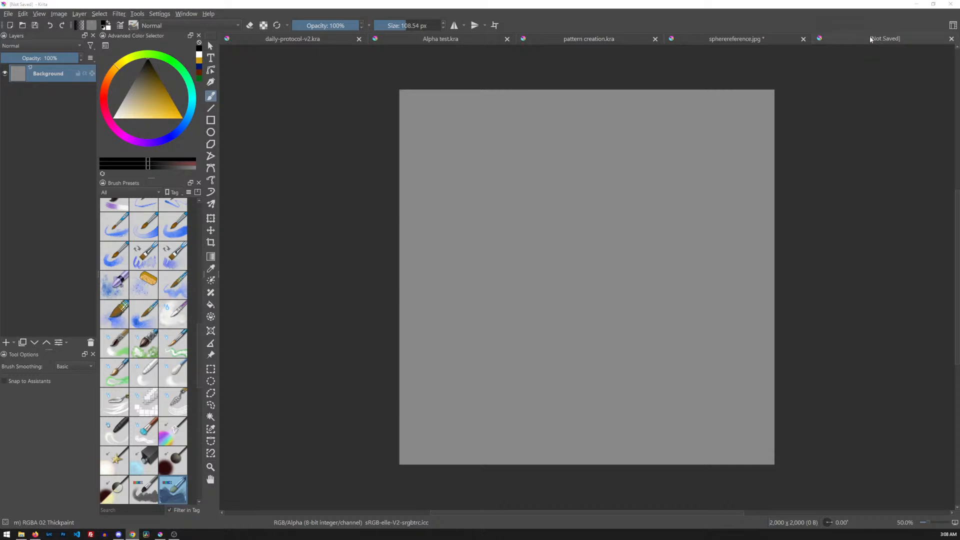
Select the Basic-1 brush preset, undo a trial stroke and reload the preset's original settings.
{"action": "left_click_drag", "start_coordinate": [200, 335], "coordinate": [198, 197]}
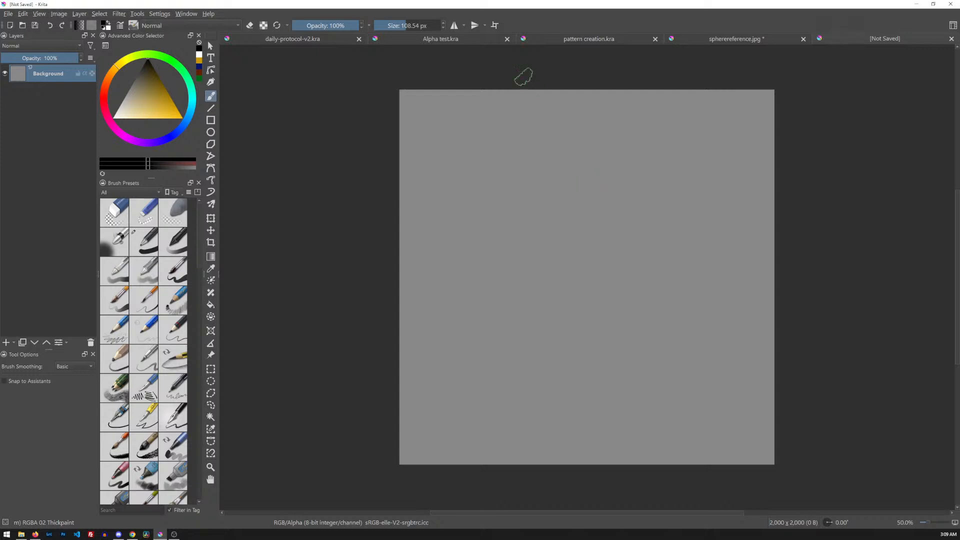
{"action": "key", "text": "alt+Tab"}
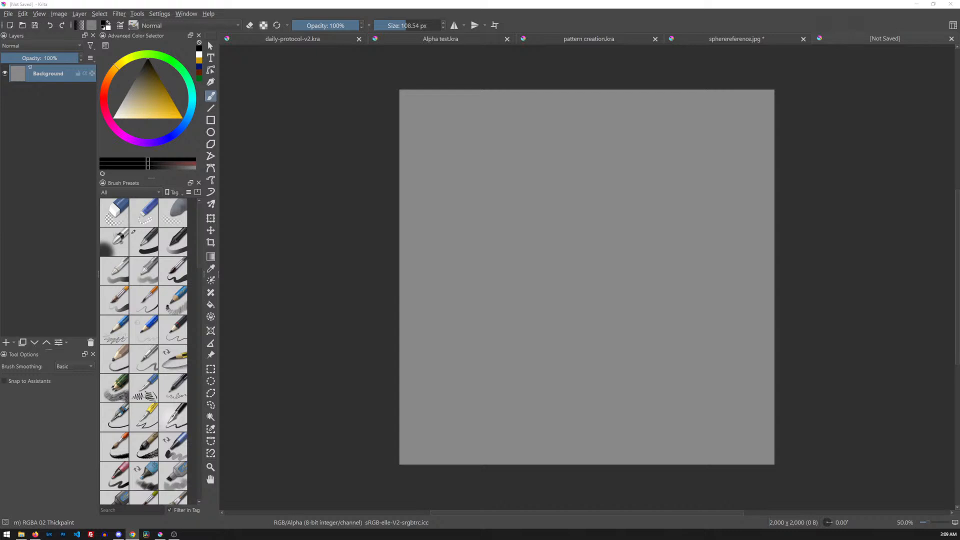
{"action": "left_click", "coordinate": [154, 243]}
{"action": "mouse_move", "coordinate": [526, 203]}
{"action": "left_mouse_down"}
{"action": "mouse_move", "coordinate": [518, 208]}
{"action": "mouse_move", "coordinate": [570, 289]}
{"action": "mouse_move", "coordinate": [588, 282]}
{"action": "left_mouse_up"}
{"action": "key", "text": "ctrl+z"}
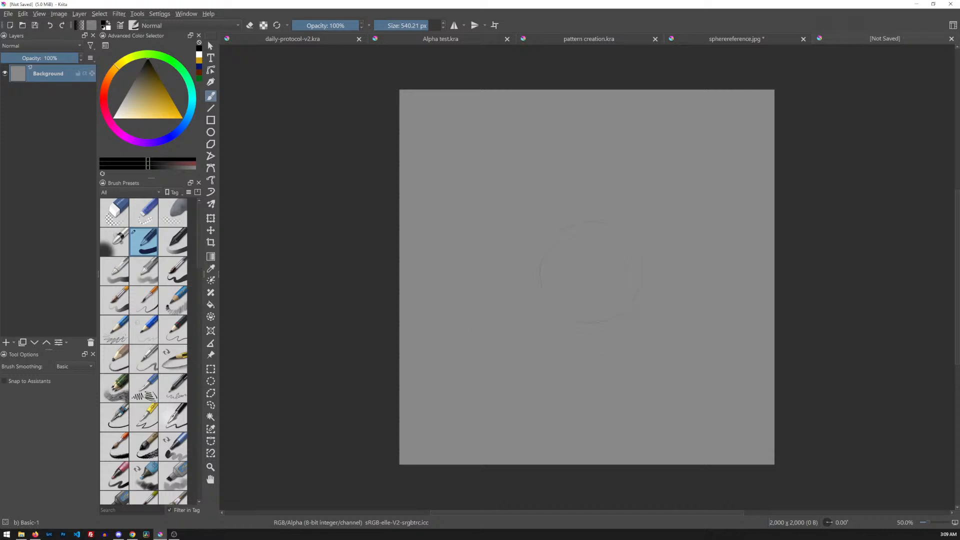
{"action": "left_click", "coordinate": [277, 25]}
Try a few brush strokes on the upper-left part of the canvas and undo them all.
{"action": "mouse_move", "coordinate": [476, 133]}
{"action": "left_mouse_down"}
{"action": "mouse_move", "coordinate": [478, 215]}
{"action": "mouse_move", "coordinate": [492, 216]}
{"action": "left_mouse_up"}
{"action": "left_click_drag", "start_coordinate": [497, 135], "coordinate": [508, 221]}
{"action": "mouse_move", "coordinate": [510, 142]}
{"action": "left_mouse_down"}
{"action": "mouse_move", "coordinate": [523, 218]}
{"action": "mouse_move", "coordinate": [549, 235]}
{"action": "left_mouse_up"}
{"action": "key", "text": "ctrl+z"}
{"action": "key", "text": "ctrl+z"}
{"action": "key", "text": "ctrl+z"}
{"action": "key", "text": "ctrl+z"}
{"action": "key", "text": "ctrl+z"}
Bring up the pop-up palette at several places on the canvas and dismiss it each time.
{"action": "right_click", "coordinate": [539, 210]}
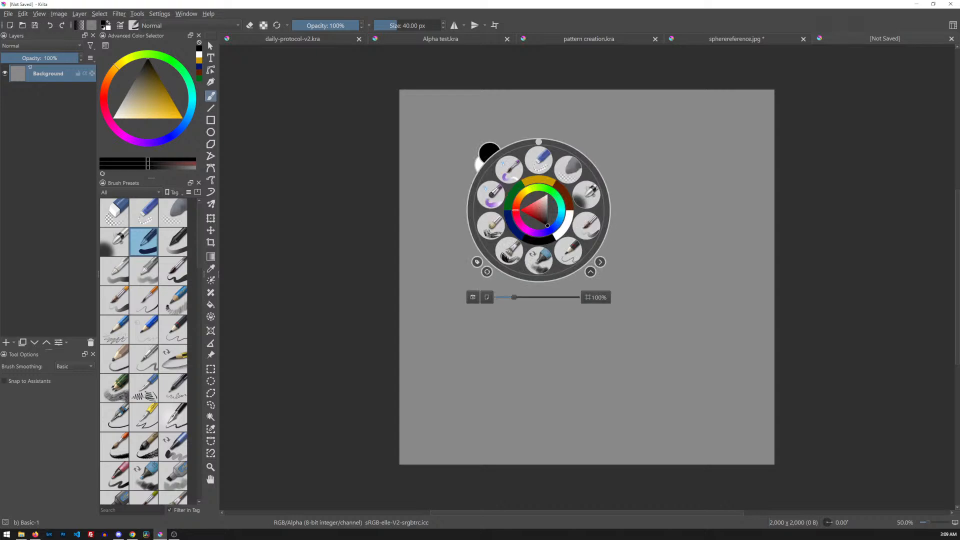
{"action": "left_click", "coordinate": [665, 217]}
{"action": "right_click", "coordinate": [608, 197]}
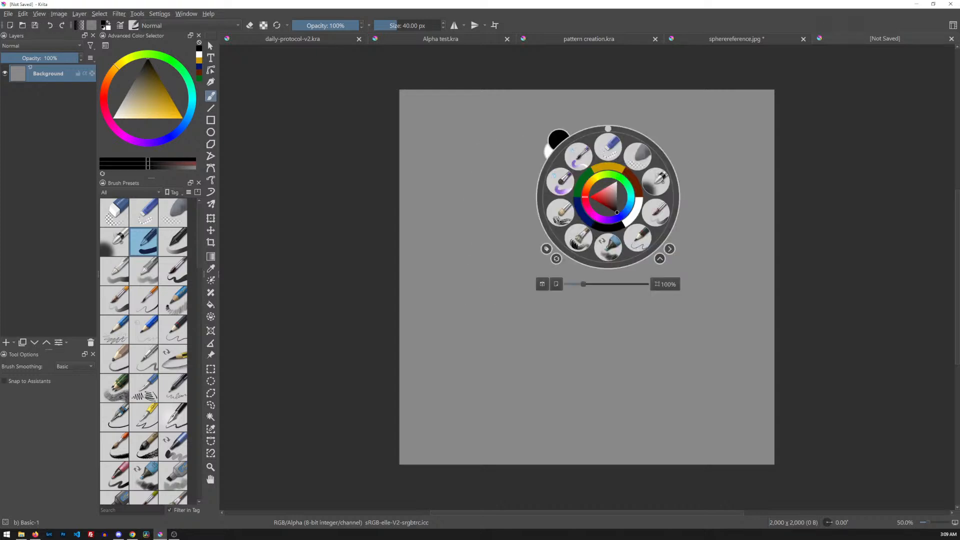
{"action": "left_click", "coordinate": [520, 243]}
{"action": "right_click", "coordinate": [447, 245]}
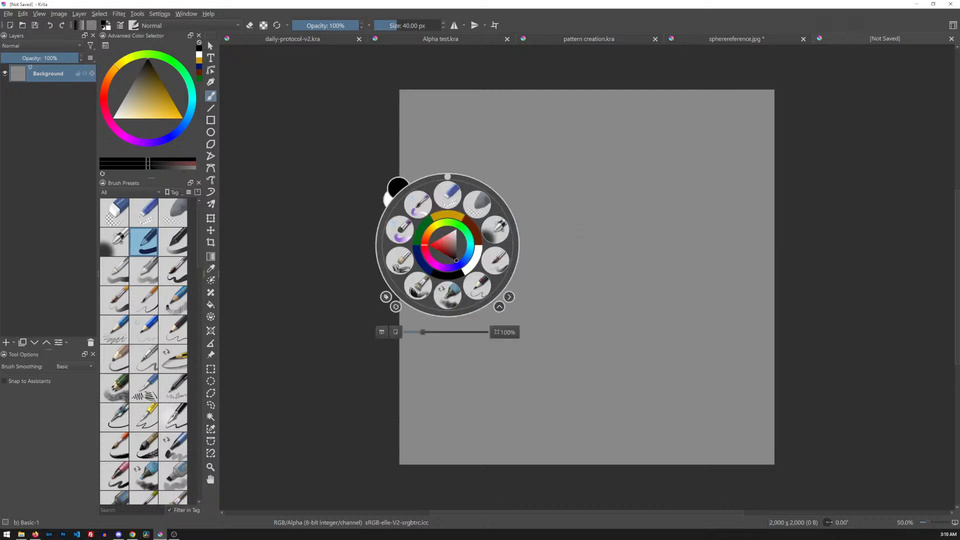
{"action": "key", "text": "Escape"}
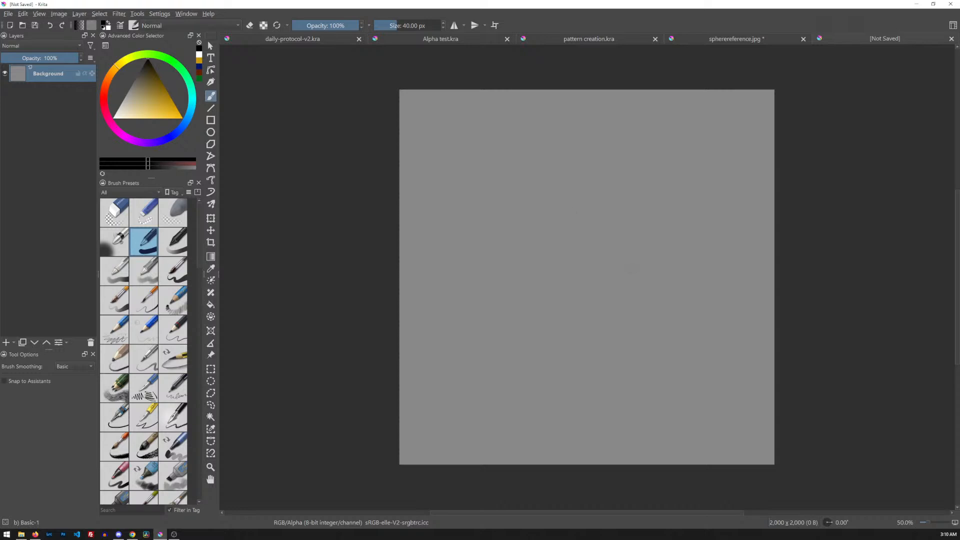
{"action": "right_click", "coordinate": [632, 274]}
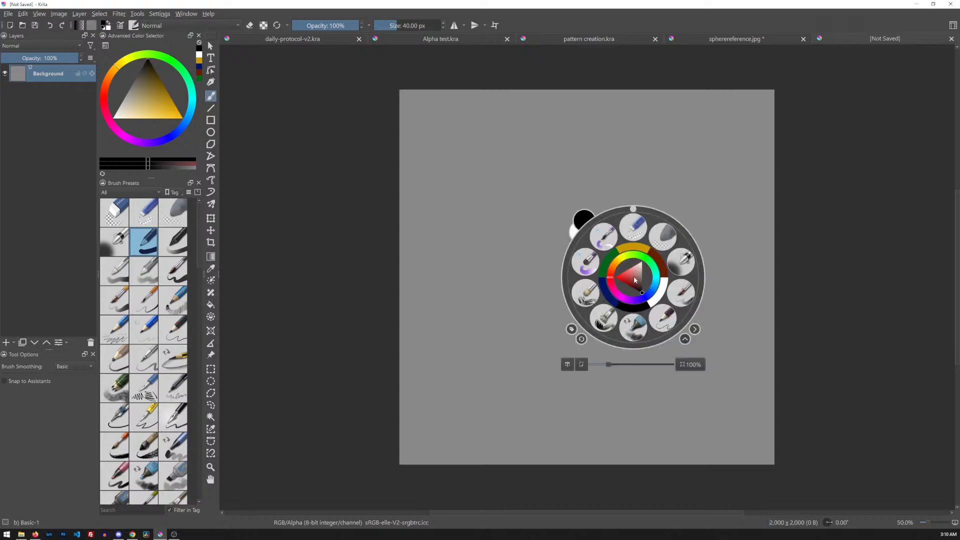
{"action": "right_click", "coordinate": [647, 249]}
Reduce the brush size to 16 px and sketch four key boxes marked tilde, 1, 2 and 3, with arrows and a Tilde label for the first.
{"action": "key", "text": "bracketleft"}
{"action": "key", "text": "bracketleft"}
{"action": "key", "text": "bracketleft"}
{"action": "key", "text": "bracketleft"}
{"action": "key", "text": "bracketleft"}
{"action": "key", "text": "bracketleft"}
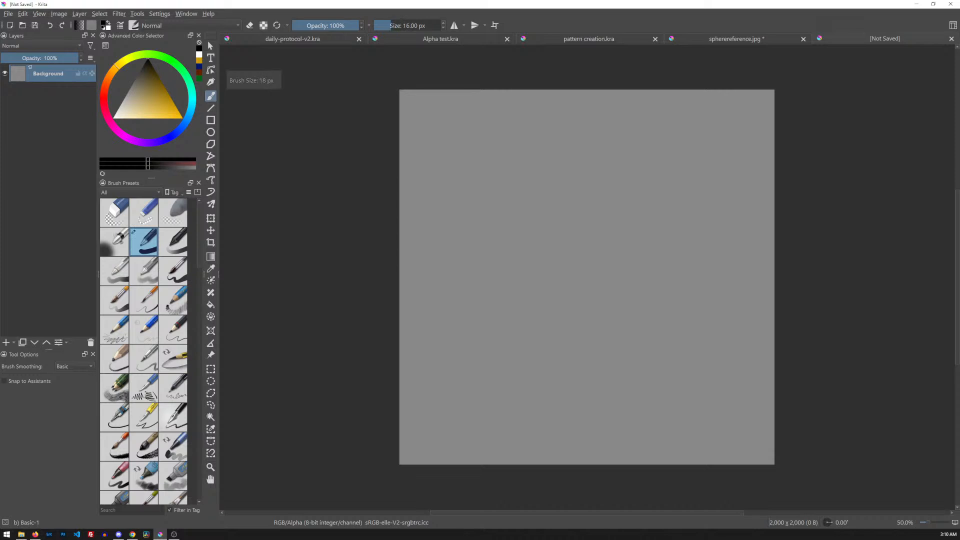
{"action": "mouse_move", "coordinate": [511, 145]}
{"action": "left_mouse_down"}
{"action": "mouse_move", "coordinate": [512, 170]}
{"action": "mouse_move", "coordinate": [533, 159]}
{"action": "mouse_move", "coordinate": [511, 171]}
{"action": "mouse_move", "coordinate": [559, 166]}
{"action": "mouse_move", "coordinate": [541, 172]}
{"action": "left_mouse_up"}
{"action": "left_click_drag", "start_coordinate": [569, 142], "coordinate": [568, 169]}
{"action": "mouse_move", "coordinate": [568, 145]}
{"action": "left_mouse_down"}
{"action": "mouse_move", "coordinate": [585, 161]}
{"action": "mouse_move", "coordinate": [569, 171]}
{"action": "left_mouse_up"}
{"action": "mouse_move", "coordinate": [508, 145]}
{"action": "left_mouse_down"}
{"action": "mouse_move", "coordinate": [503, 166]}
{"action": "mouse_move", "coordinate": [508, 142]}
{"action": "left_mouse_up"}
{"action": "mouse_move", "coordinate": [480, 147]}
{"action": "left_mouse_down"}
{"action": "mouse_move", "coordinate": [481, 172]}
{"action": "mouse_move", "coordinate": [575, 161]}
{"action": "left_mouse_up"}
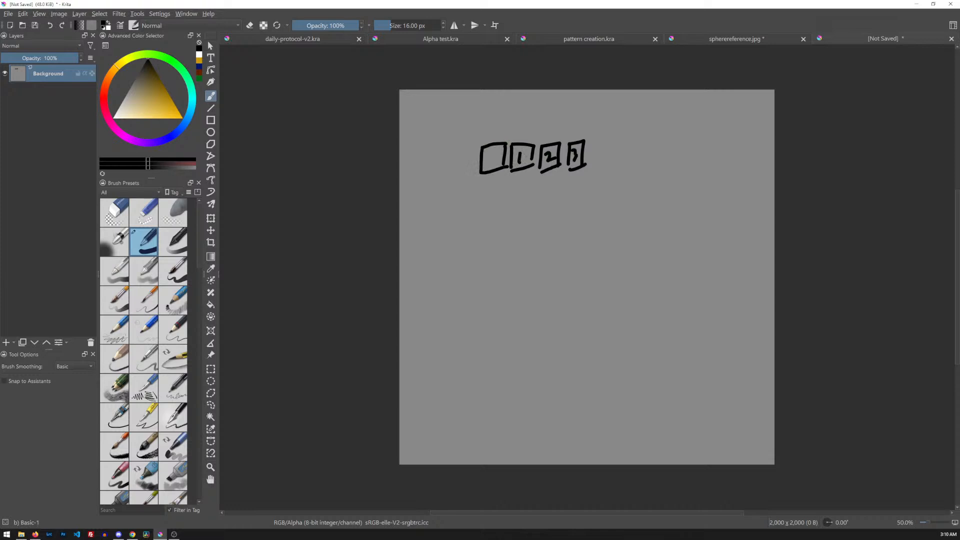
{"action": "mouse_move", "coordinate": [488, 158]}
{"action": "left_mouse_down"}
{"action": "mouse_move", "coordinate": [495, 166]}
{"action": "mouse_move", "coordinate": [500, 151]}
{"action": "left_mouse_up"}
{"action": "left_click_drag", "start_coordinate": [465, 233], "coordinate": [487, 195]}
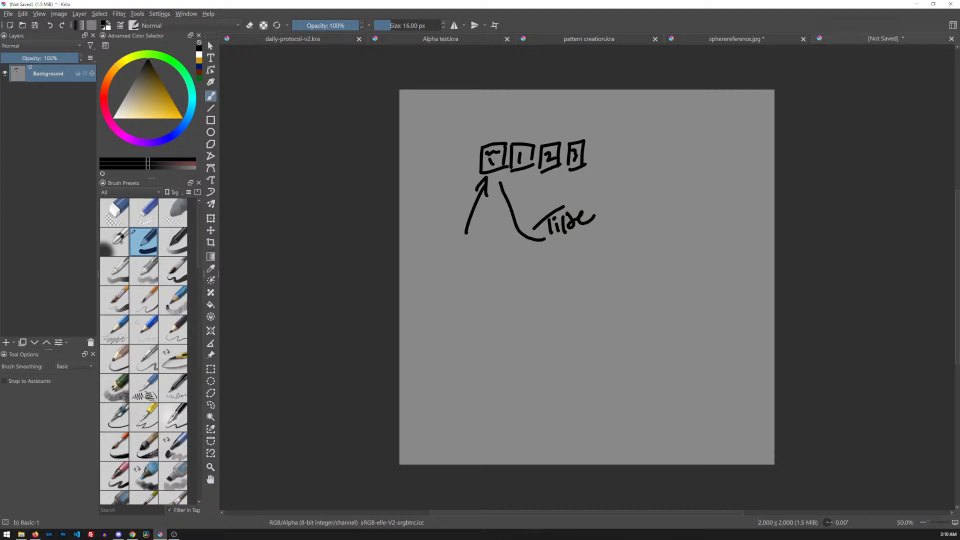
Open the pop-up palette and compare its brushes with the My Favorites preset tag, returning the preset list to All.
{"action": "right_click", "coordinate": [590, 266]}
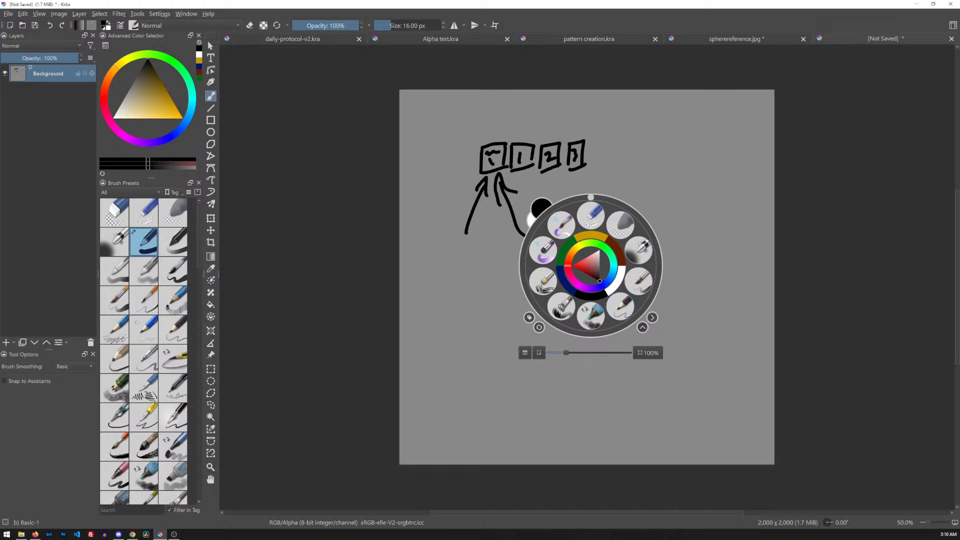
{"action": "left_click", "coordinate": [147, 192]}
{"action": "left_click", "coordinate": [140, 305]}
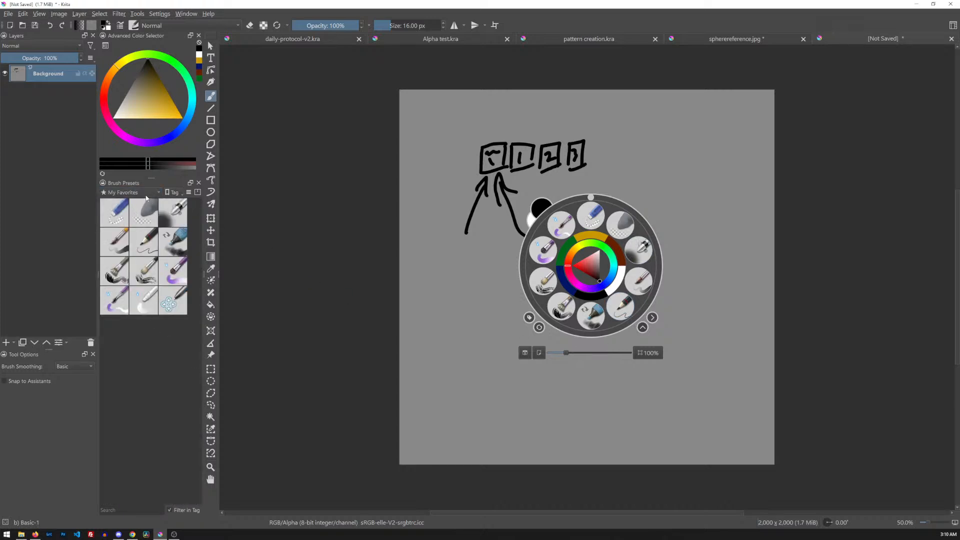
{"action": "left_click", "coordinate": [145, 194]}
{"action": "left_click", "coordinate": [125, 83]}
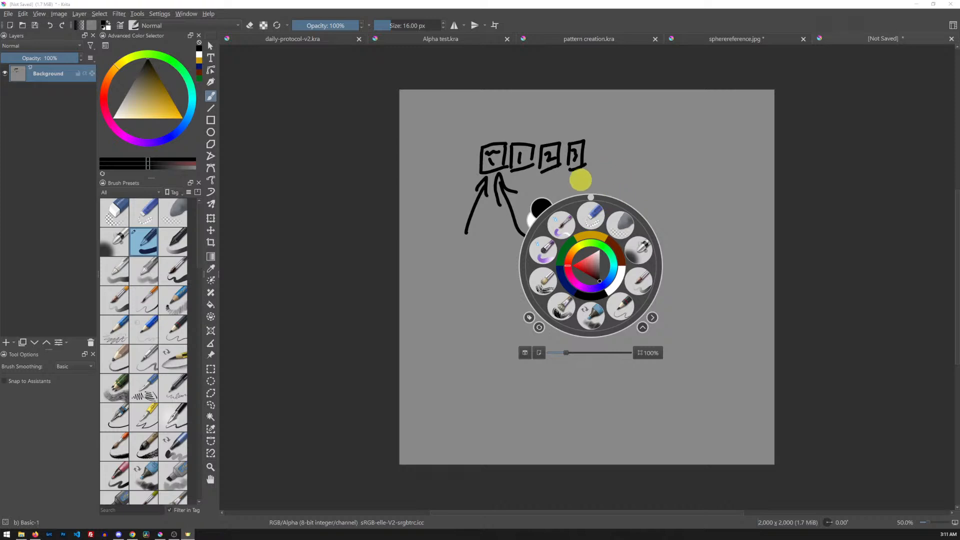
{"action": "left_click", "coordinate": [150, 192]}
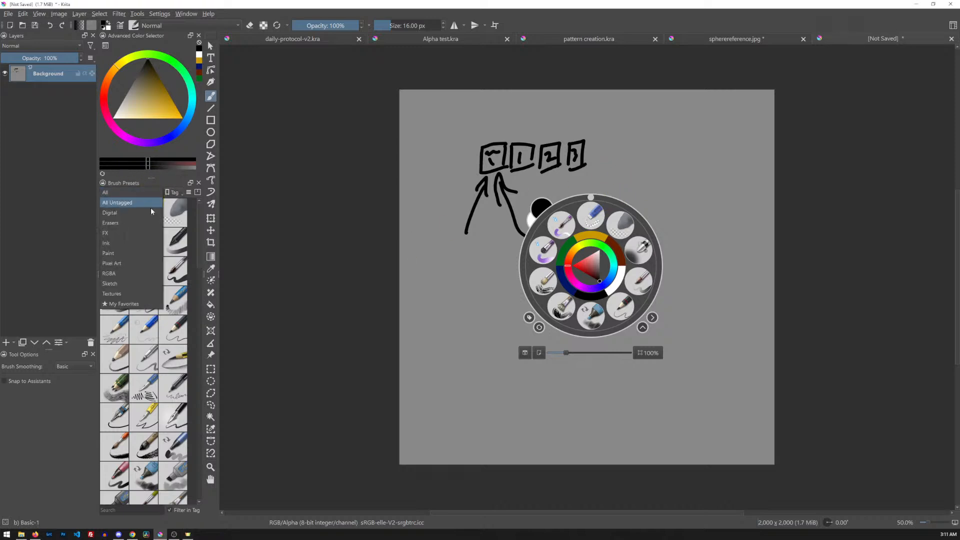
{"action": "left_click", "coordinate": [139, 301]}
{"action": "left_click", "coordinate": [140, 193]}
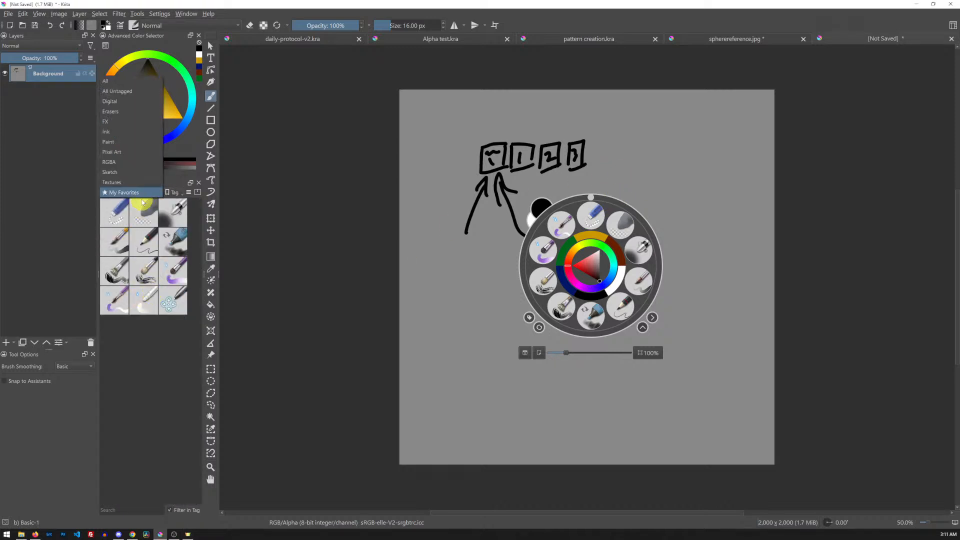
{"action": "left_click", "coordinate": [122, 80]}
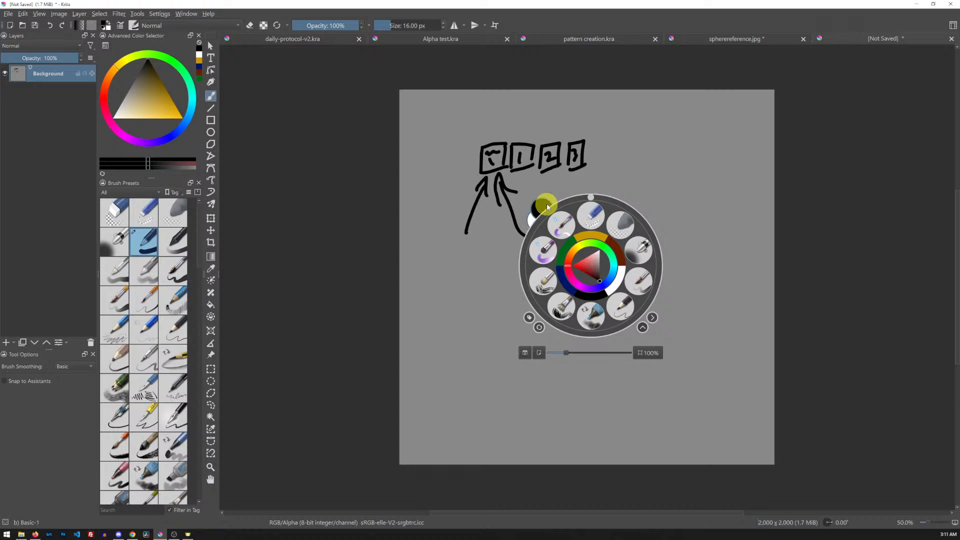
Swap the foreground and background colours back and forth in the pop-up palette, ending on black, and close the palette.
{"action": "left_click", "coordinate": [536, 221]}
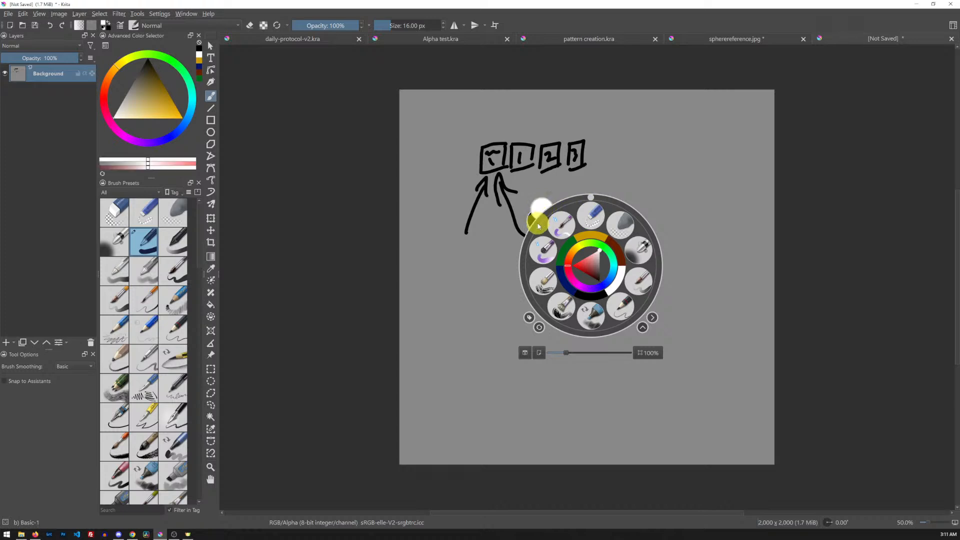
{"action": "left_click", "coordinate": [542, 210]}
{"action": "left_click", "coordinate": [536, 220]}
{"action": "left_click", "coordinate": [542, 211]}
{"action": "left_click", "coordinate": [536, 221]}
{"action": "left_click", "coordinate": [542, 210]}
{"action": "left_click", "coordinate": [648, 191]}
Paint a patch of dense black diagonal strokes in the upper-right area of the canvas.
{"action": "left_click_drag", "start_coordinate": [654, 191], "coordinate": [690, 143]}
{"action": "left_click_drag", "start_coordinate": [666, 191], "coordinate": [704, 138]}
{"action": "left_click_drag", "start_coordinate": [678, 191], "coordinate": [717, 133]}
{"action": "left_click_drag", "start_coordinate": [689, 184], "coordinate": [712, 143]}
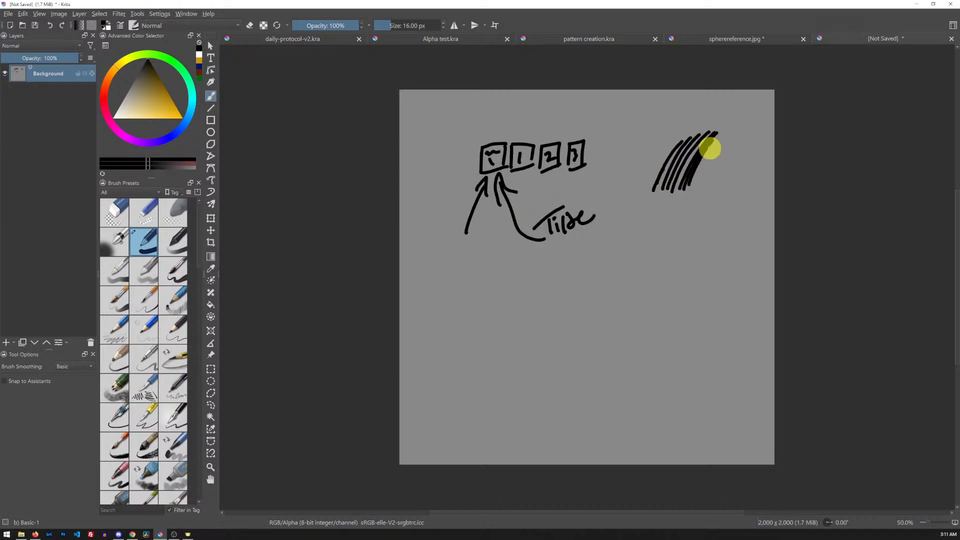
Swap the foreground colour to white in the pop-up palette and paint white diagonal strokes below the black patch.
{"action": "right_click", "coordinate": [697, 156]}
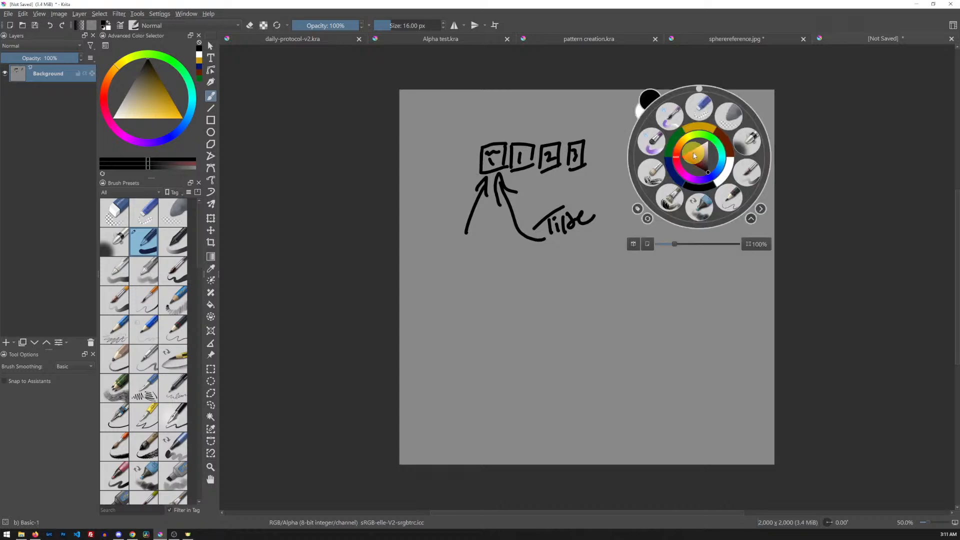
{"action": "left_click", "coordinate": [647, 97]}
{"action": "left_click", "coordinate": [662, 270]}
{"action": "left_click_drag", "start_coordinate": [662, 306], "coordinate": [719, 188]}
{"action": "left_click_drag", "start_coordinate": [685, 249], "coordinate": [725, 186]}
{"action": "left_click_drag", "start_coordinate": [700, 243], "coordinate": [730, 189]}
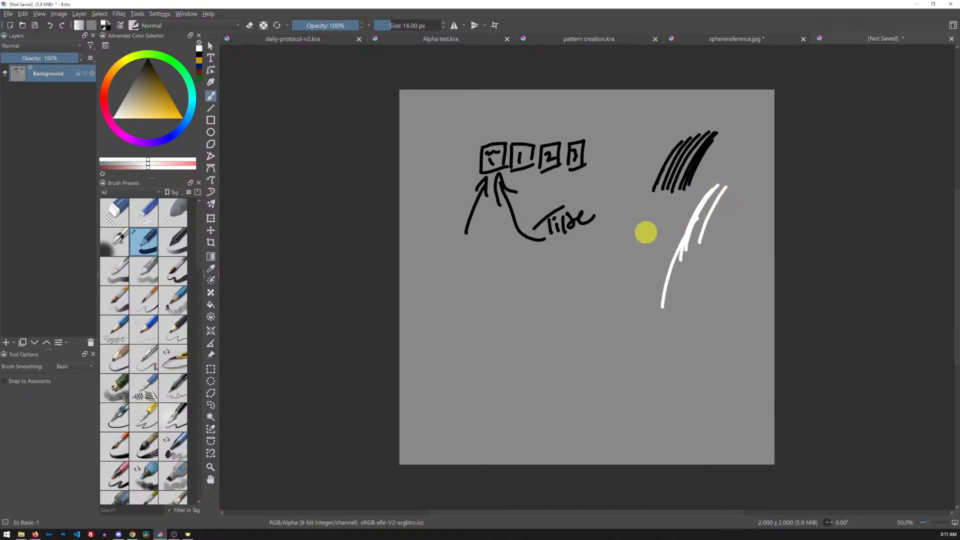
Sketch a black key box marked X below the Tilde label, swap to white and outline the box.
{"action": "key", "text": "x"}
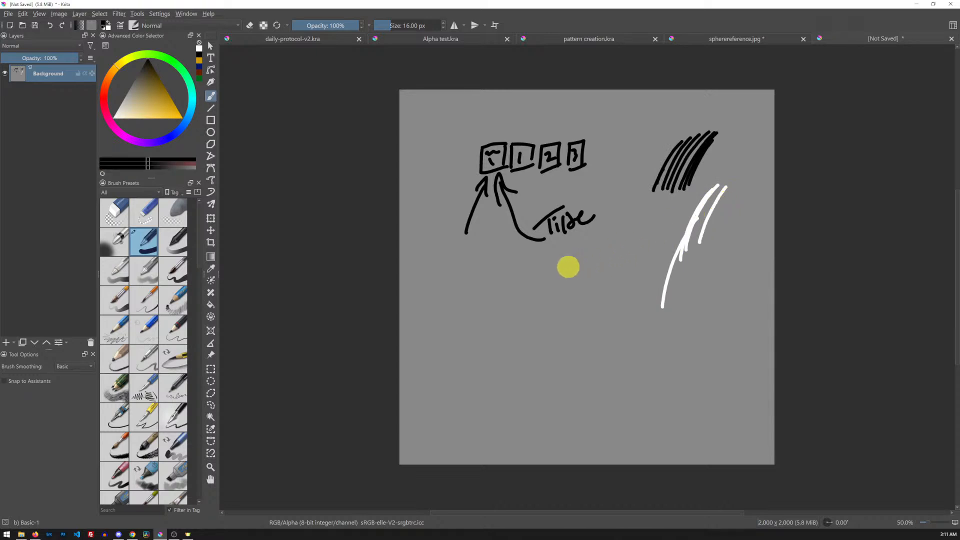
{"action": "left_click_drag", "start_coordinate": [566, 263], "coordinate": [589, 286]}
{"action": "mouse_move", "coordinate": [582, 261]}
{"action": "left_mouse_down"}
{"action": "mouse_move", "coordinate": [554, 274]}
{"action": "mouse_move", "coordinate": [571, 249]}
{"action": "mouse_move", "coordinate": [601, 287]}
{"action": "left_mouse_up"}
{"action": "key", "text": "x"}
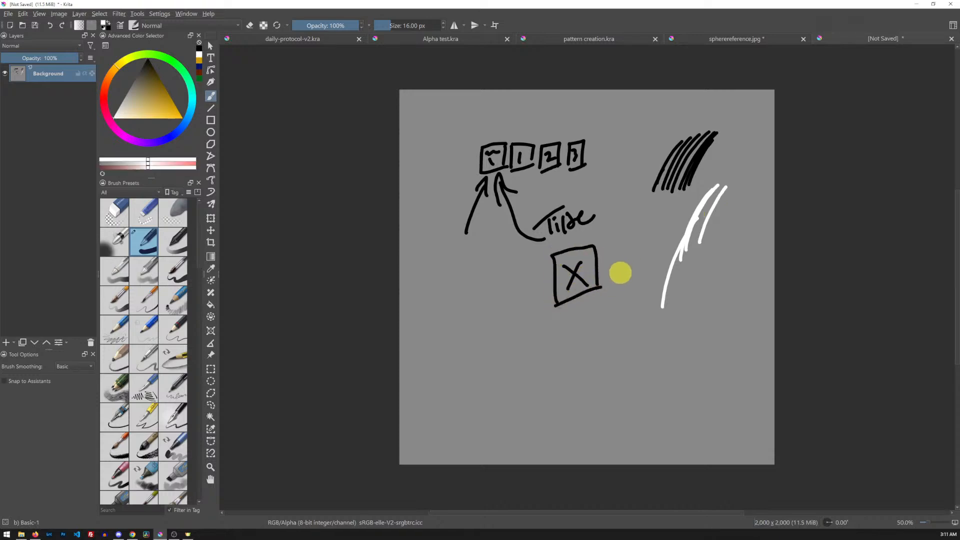
{"action": "left_click_drag", "start_coordinate": [598, 246], "coordinate": [600, 290]}
{"action": "mouse_move", "coordinate": [550, 256]}
{"action": "left_mouse_down"}
{"action": "mouse_move", "coordinate": [554, 306]}
{"action": "mouse_move", "coordinate": [574, 249]}
{"action": "mouse_move", "coordinate": [598, 245]}
{"action": "left_mouse_up"}
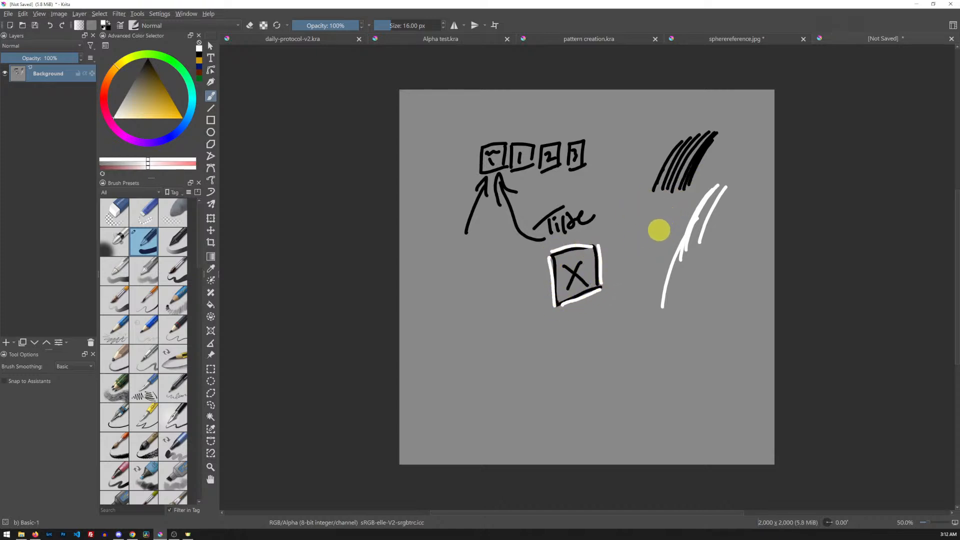
Try rotating the canvas from the pop-up palette, choose the Wet Paint brush and scribble white strokes beside the X box.
{"action": "right_click", "coordinate": [657, 228]}
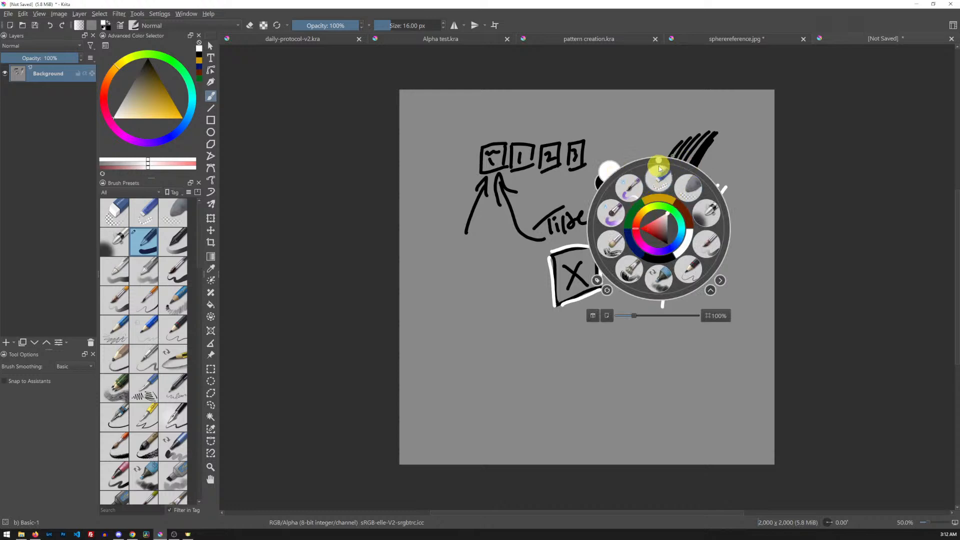
{"action": "left_click_drag", "start_coordinate": [660, 164], "coordinate": [672, 148]}
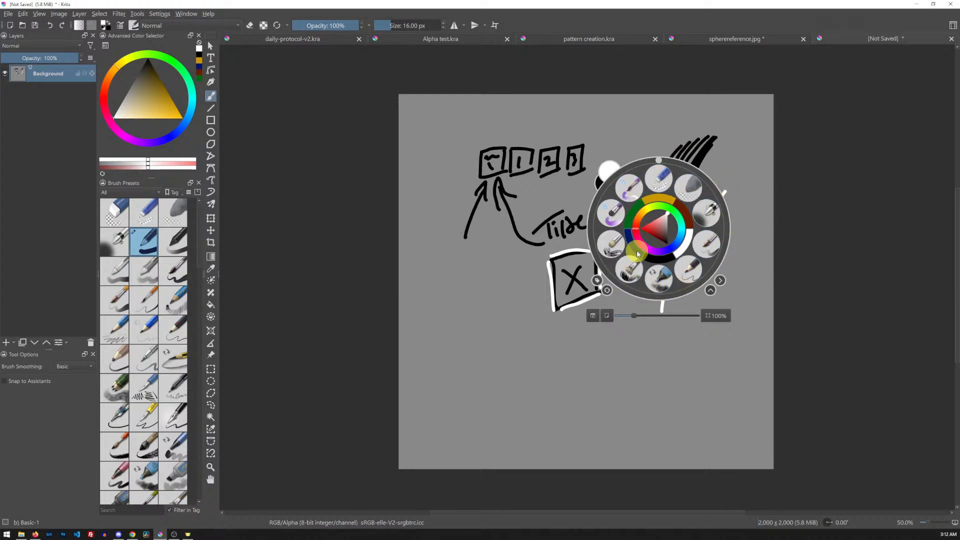
{"action": "left_click", "coordinate": [612, 218]}
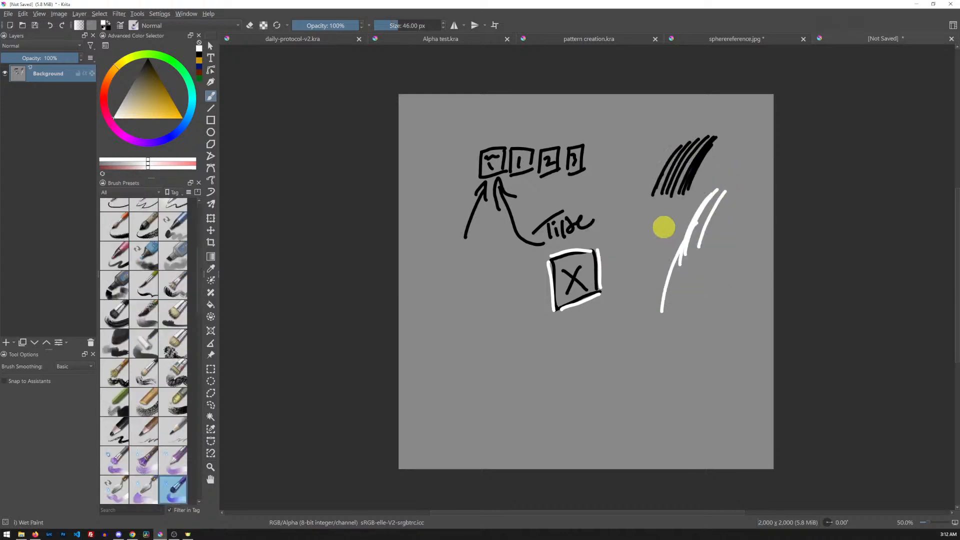
{"action": "mouse_move", "coordinate": [486, 350]}
{"action": "left_mouse_down"}
{"action": "mouse_move", "coordinate": [487, 287]}
{"action": "mouse_move", "coordinate": [499, 282]}
{"action": "mouse_move", "coordinate": [510, 340]}
{"action": "mouse_move", "coordinate": [518, 289]}
{"action": "mouse_move", "coordinate": [540, 375]}
{"action": "mouse_move", "coordinate": [541, 300]}
{"action": "mouse_move", "coordinate": [563, 341]}
{"action": "left_mouse_up"}
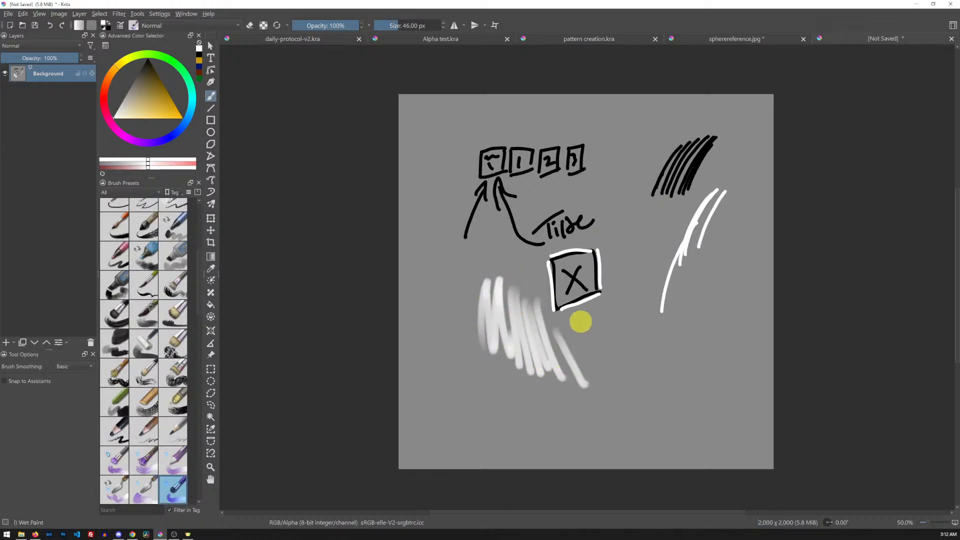
Try the Eraser Small preset across the white scribble and undo the erasing, the scribble and the last outline strokes.
{"action": "right_click", "coordinate": [597, 329]}
{"action": "left_click", "coordinate": [595, 283]}
{"action": "mouse_move", "coordinate": [520, 295]}
{"action": "left_mouse_down"}
{"action": "mouse_move", "coordinate": [537, 363]}
{"action": "mouse_move", "coordinate": [554, 368]}
{"action": "mouse_move", "coordinate": [560, 330]}
{"action": "mouse_move", "coordinate": [578, 363]}
{"action": "left_mouse_up"}
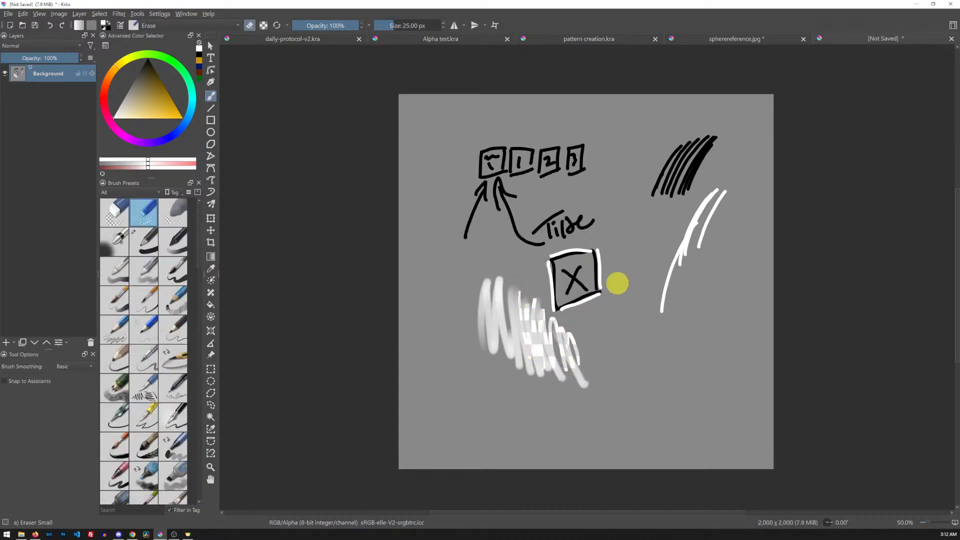
{"action": "key", "text": "ctrl+z"}
{"action": "key", "text": "ctrl+z"}
{"action": "key", "text": "ctrl+z"}
{"action": "key", "text": "ctrl+z"}
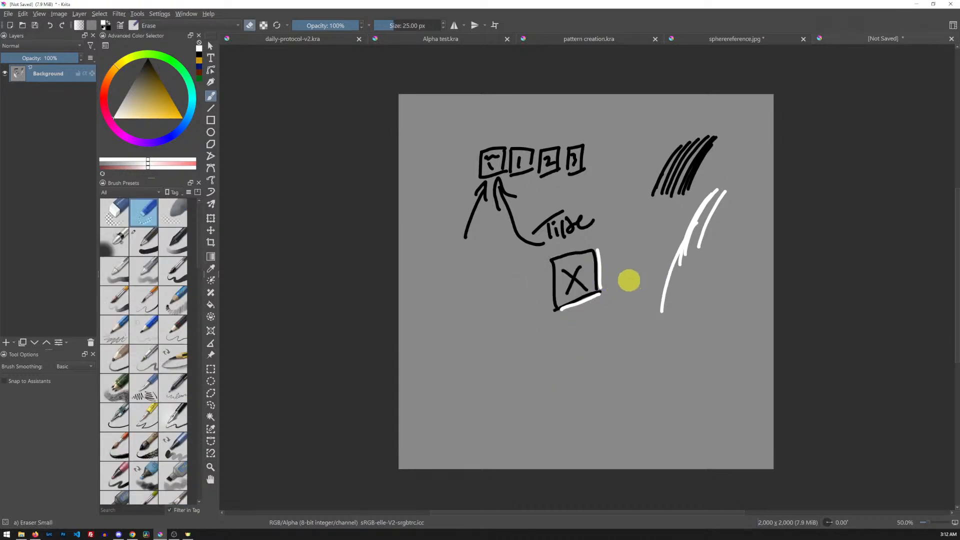
Switch back to the Basic-1 brush, pick a muted blue in the pop-up palette and paint a patch beside the black strokes.
{"action": "right_click", "coordinate": [639, 279]}
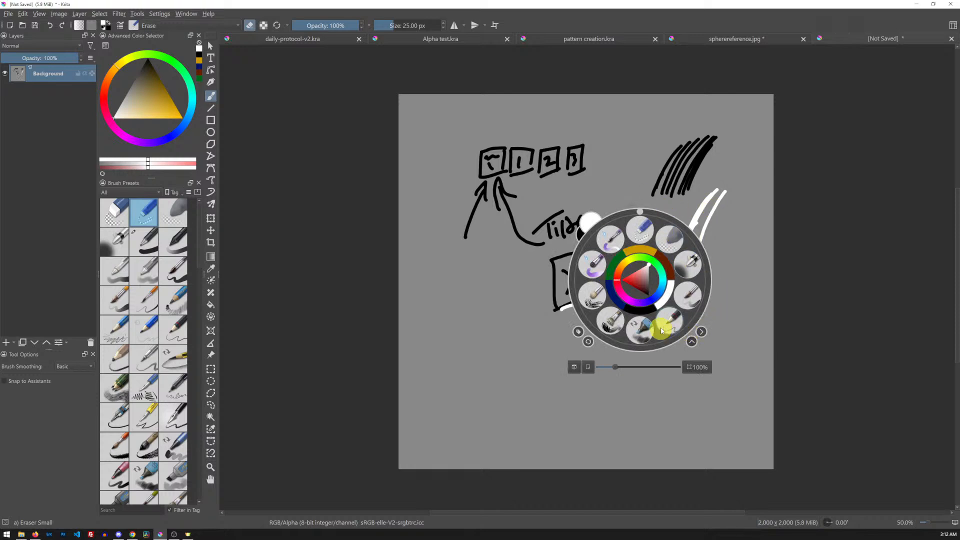
{"action": "left_click", "coordinate": [144, 239]}
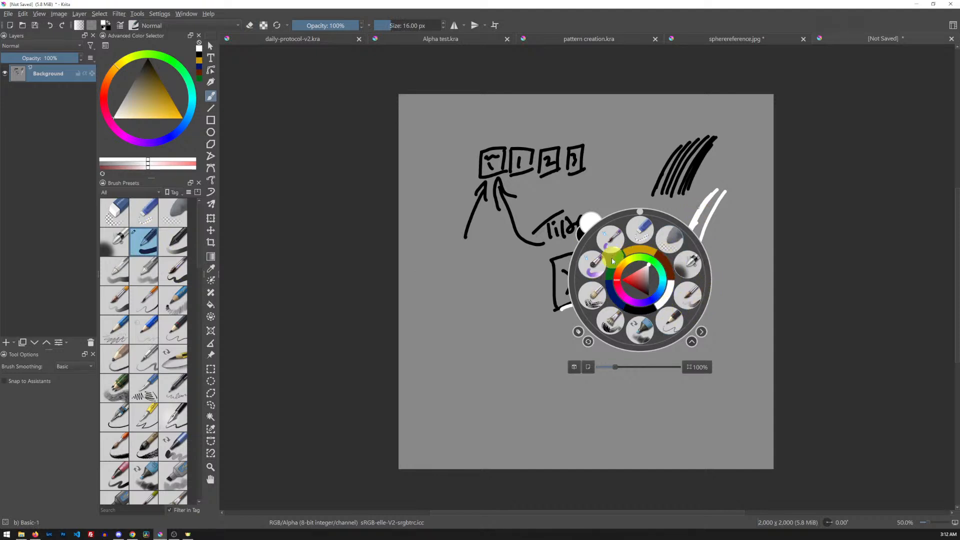
{"action": "mouse_move", "coordinate": [650, 270]}
{"action": "left_mouse_down"}
{"action": "mouse_move", "coordinate": [660, 276]}
{"action": "mouse_move", "coordinate": [656, 296]}
{"action": "mouse_move", "coordinate": [639, 279]}
{"action": "left_mouse_up"}
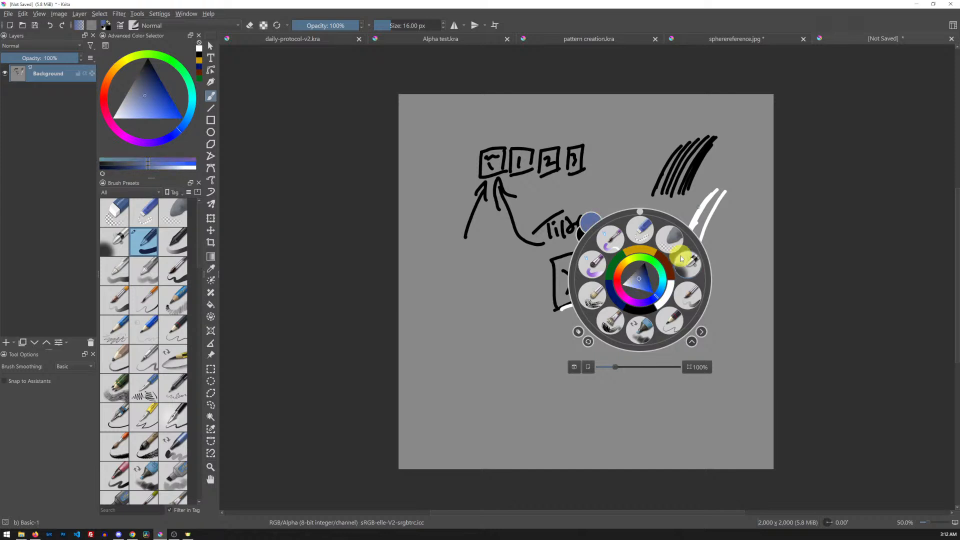
{"action": "left_click", "coordinate": [622, 178]}
{"action": "mouse_move", "coordinate": [622, 193]}
{"action": "left_mouse_down"}
{"action": "mouse_move", "coordinate": [650, 142]}
{"action": "mouse_move", "coordinate": [631, 194]}
{"action": "mouse_move", "coordinate": [661, 141]}
{"action": "mouse_move", "coordinate": [643, 186]}
{"action": "mouse_move", "coordinate": [664, 141]}
{"action": "mouse_move", "coordinate": [652, 158]}
{"action": "left_mouse_up"}
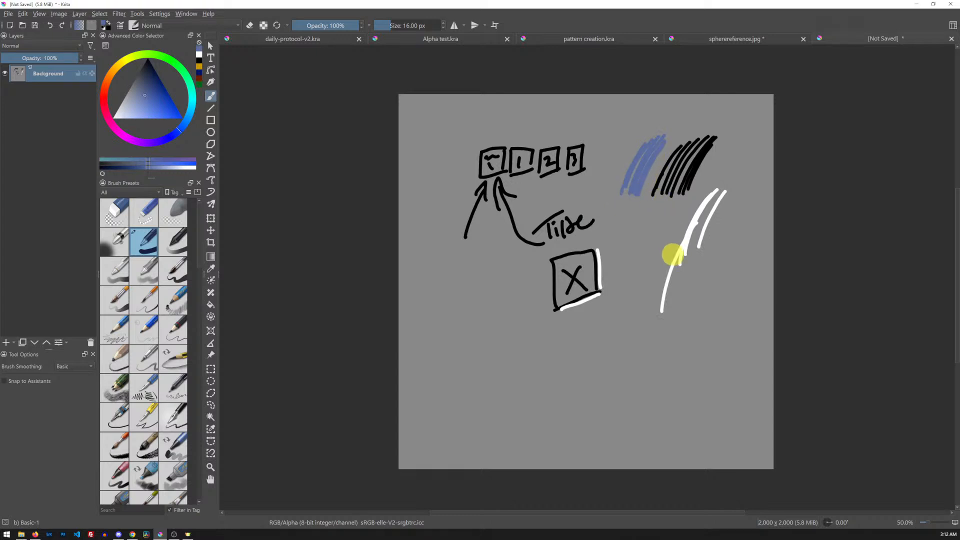
Reselect a muted blue in the pop-up palette and paint a second blue patch beside the first one.
{"action": "right_click", "coordinate": [671, 254]}
{"action": "left_click", "coordinate": [673, 257]}
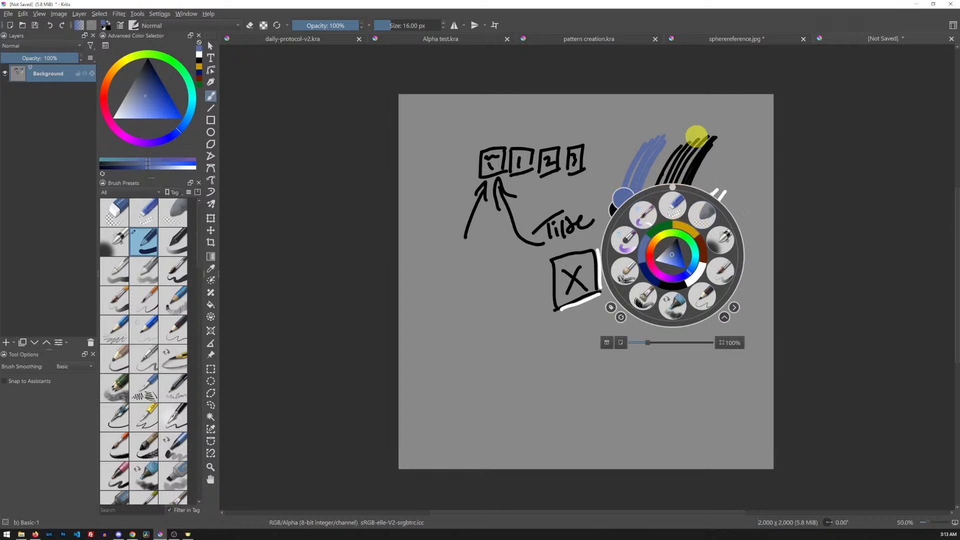
{"action": "left_click", "coordinate": [616, 138]}
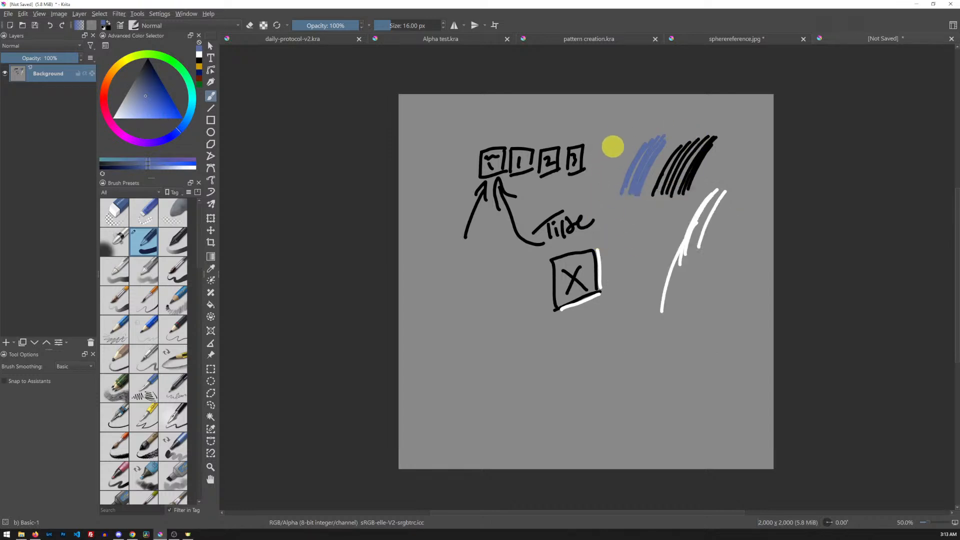
{"action": "right_click", "coordinate": [644, 292]}
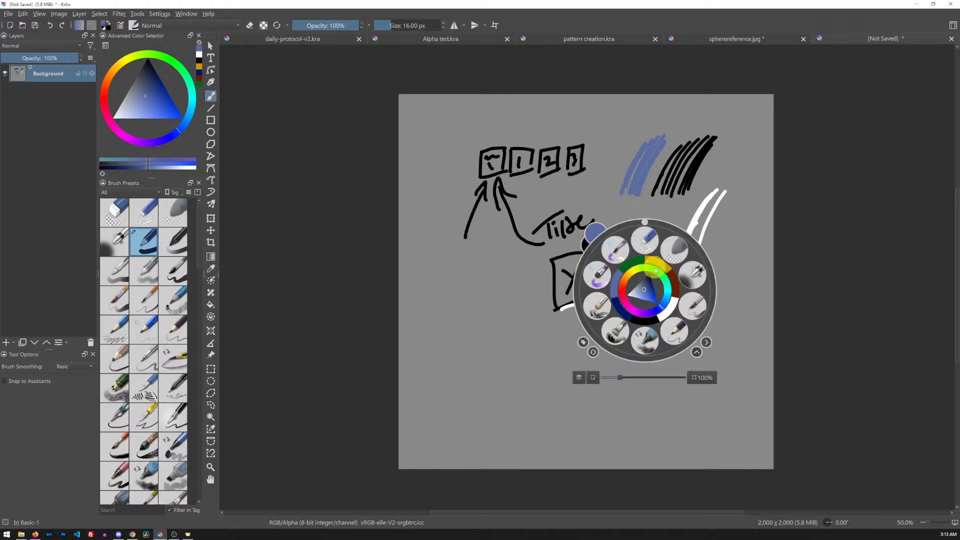
{"action": "left_click", "coordinate": [644, 291]}
{"action": "right_click", "coordinate": [659, 232]}
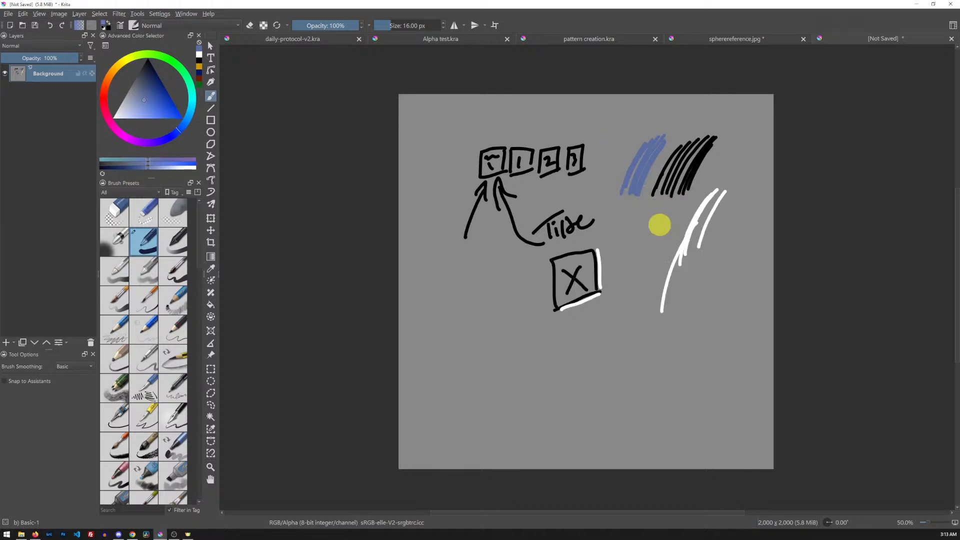
{"action": "left_click_drag", "start_coordinate": [626, 141], "coordinate": [615, 189]}
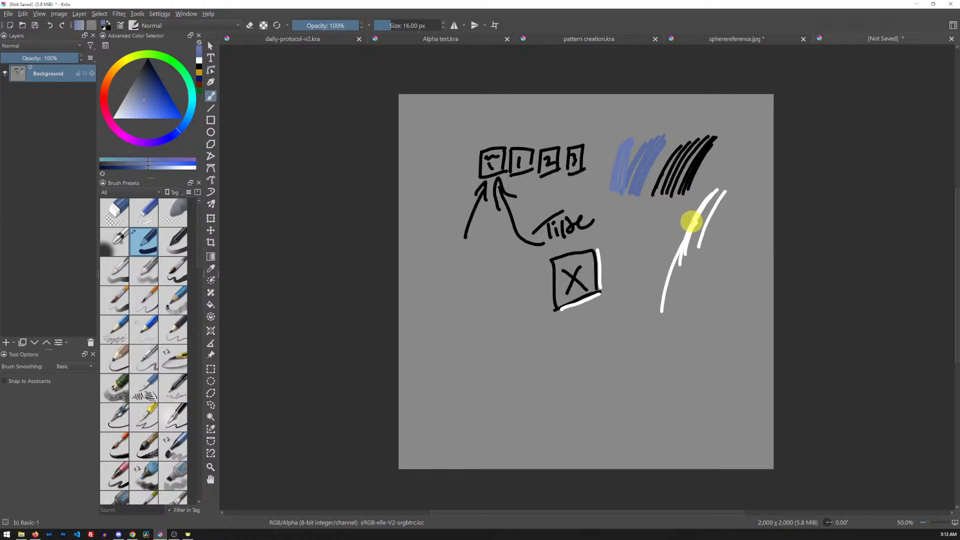
Try the recent colours from the colour history one after another, from green and brown through to the muted blue.
{"action": "right_click", "coordinate": [691, 222]}
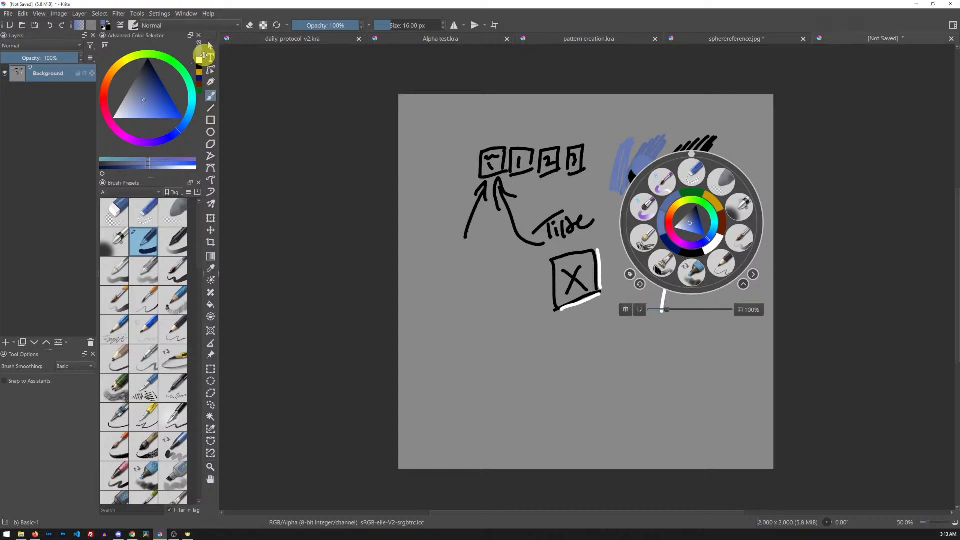
{"action": "left_click", "coordinate": [199, 93]}
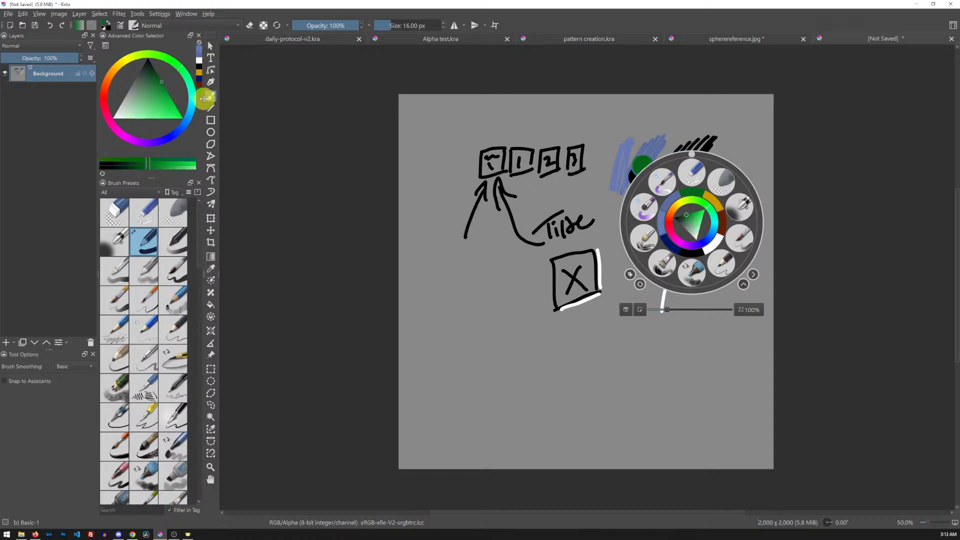
{"action": "left_click", "coordinate": [199, 86]}
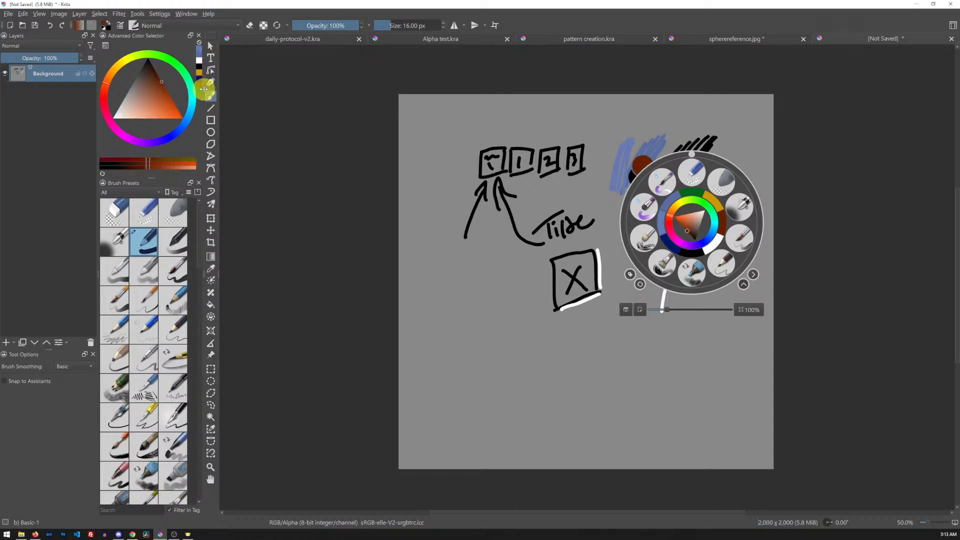
{"action": "left_click", "coordinate": [199, 79]}
{"action": "left_click", "coordinate": [199, 73]}
{"action": "left_click", "coordinate": [199, 66]}
{"action": "left_click", "coordinate": [199, 60]}
{"action": "left_click", "coordinate": [199, 49]}
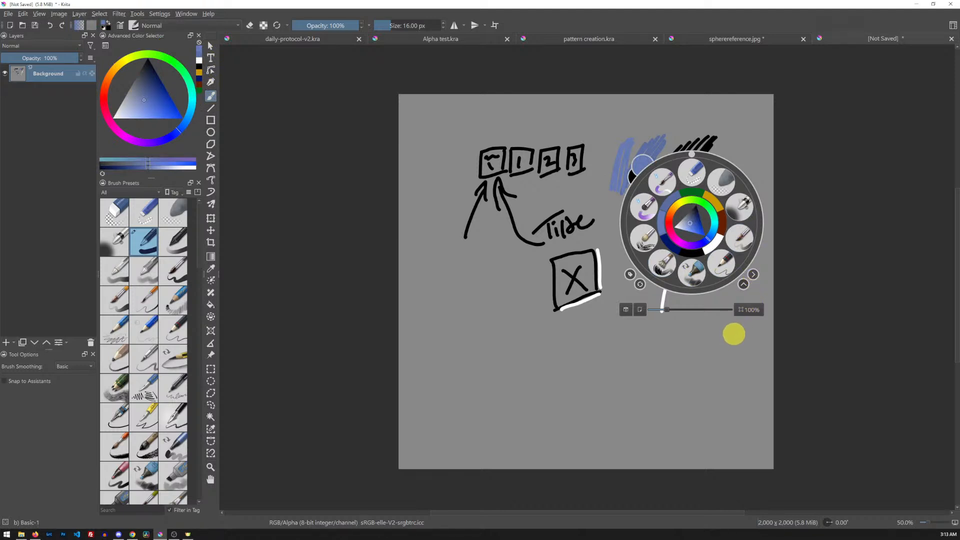
Choose the dark green from the colour history and paint a few narrow strokes beside the X box.
{"action": "left_click", "coordinate": [199, 90]}
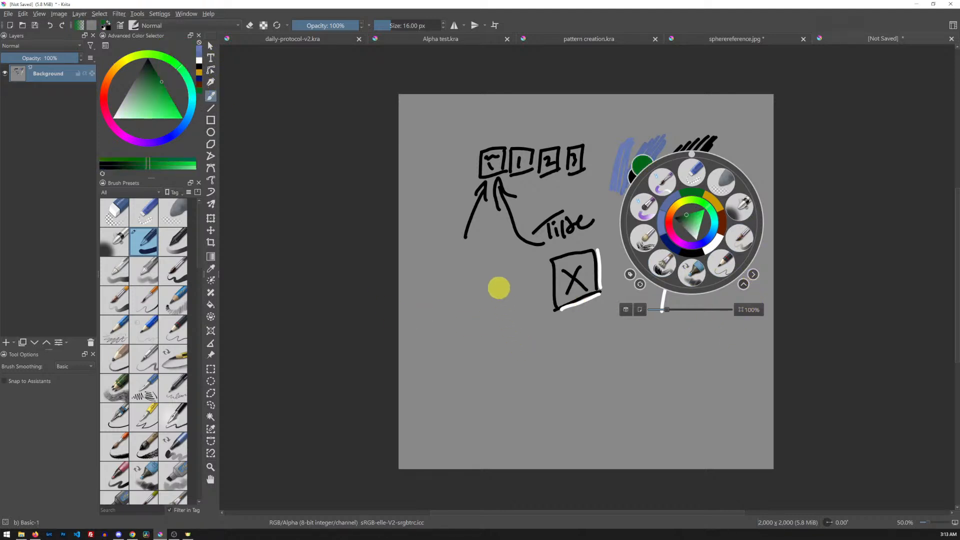
{"action": "left_click", "coordinate": [501, 300]}
{"action": "left_click_drag", "start_coordinate": [506, 272], "coordinate": [529, 343]}
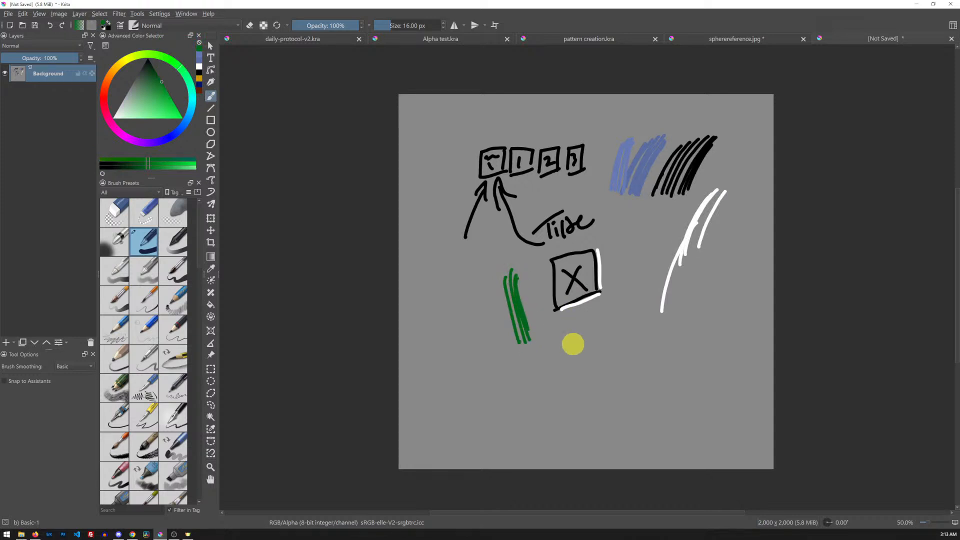
Open and close the pop-up palette at different spots on and beside the canvas.
{"action": "right_click", "coordinate": [597, 347]}
{"action": "left_click", "coordinate": [628, 255]}
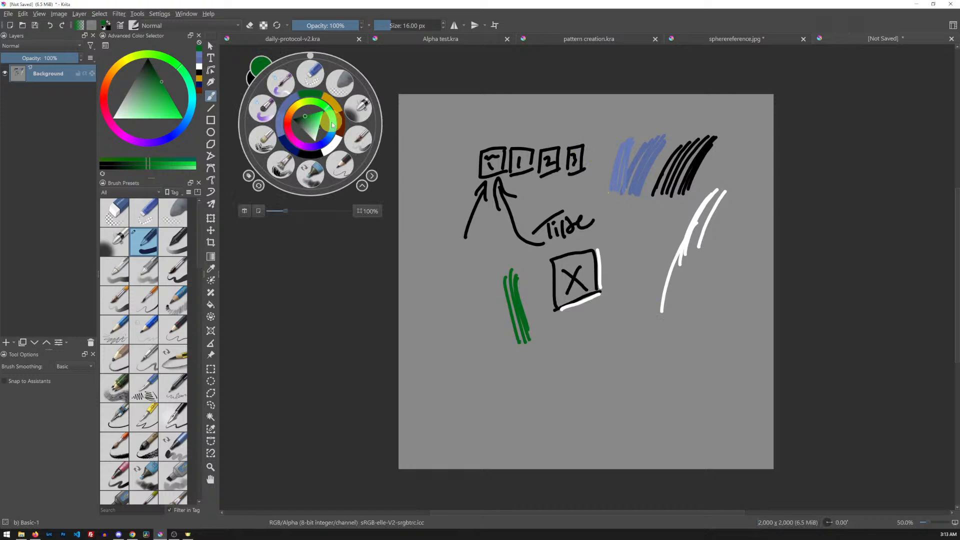
{"action": "right_click", "coordinate": [618, 126]}
{"action": "right_click", "coordinate": [633, 135]}
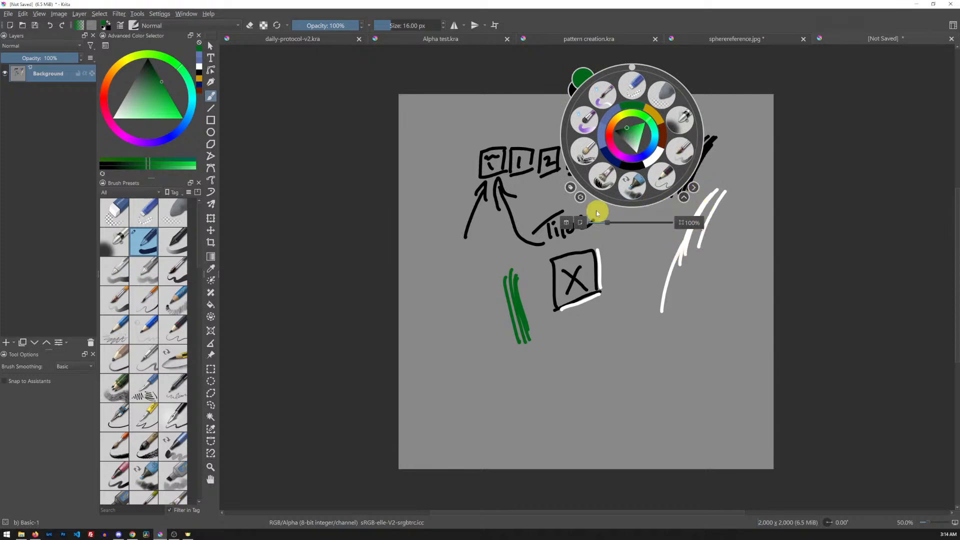
Show the brush settings beside the pop-up palette, try a 44% opacity and a larger size, and reload the Basic-1 preset.
{"action": "left_click", "coordinate": [694, 189]}
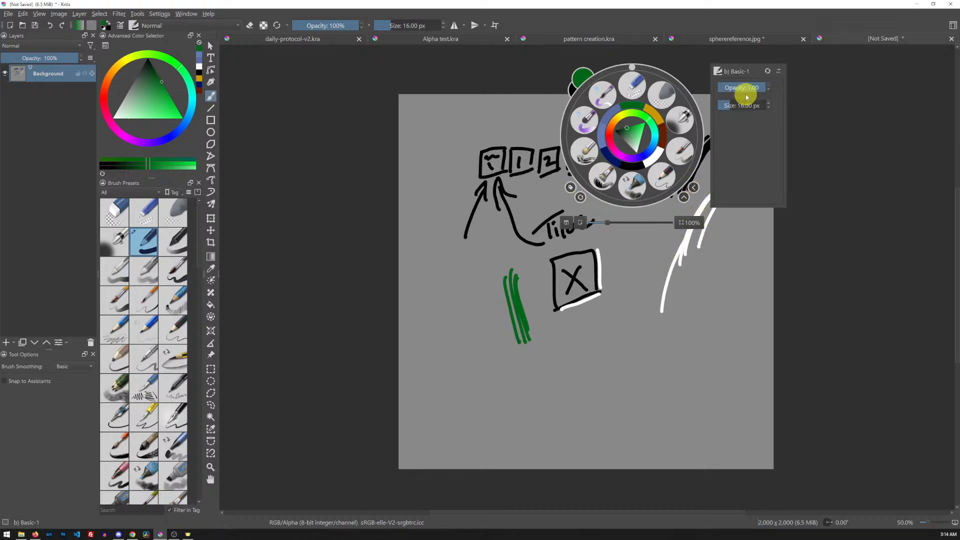
{"action": "mouse_move", "coordinate": [754, 87]}
{"action": "left_mouse_down"}
{"action": "mouse_move", "coordinate": [733, 88]}
{"action": "mouse_move", "coordinate": [761, 86]}
{"action": "left_mouse_up"}
{"action": "left_click", "coordinate": [739, 88]}
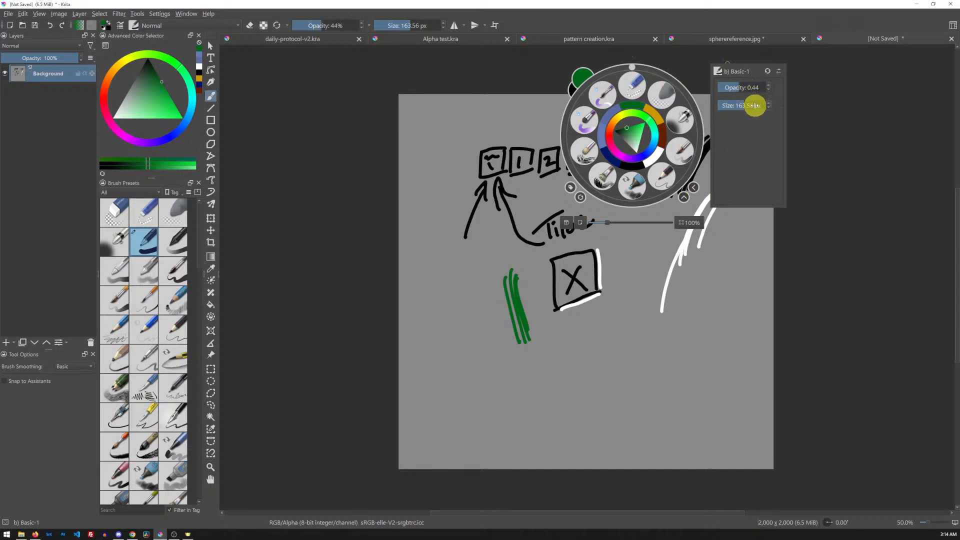
{"action": "left_click_drag", "start_coordinate": [752, 103], "coordinate": [737, 104]}
{"action": "left_click", "coordinate": [768, 71]}
Try hiding and showing the pop-up palette's canvas controls, and collapse the brush settings beside it.
{"action": "left_click", "coordinate": [684, 198]}
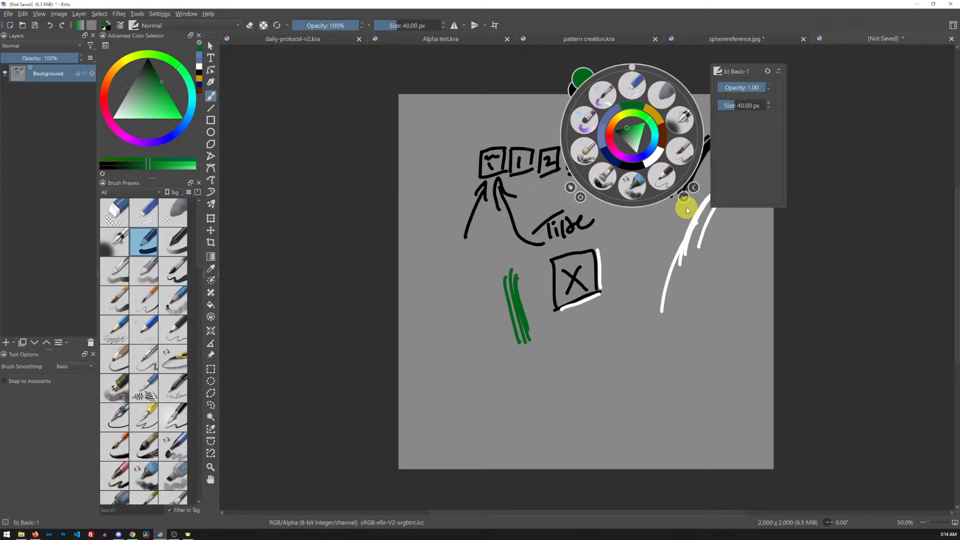
{"action": "left_click", "coordinate": [684, 199]}
{"action": "left_click", "coordinate": [693, 188]}
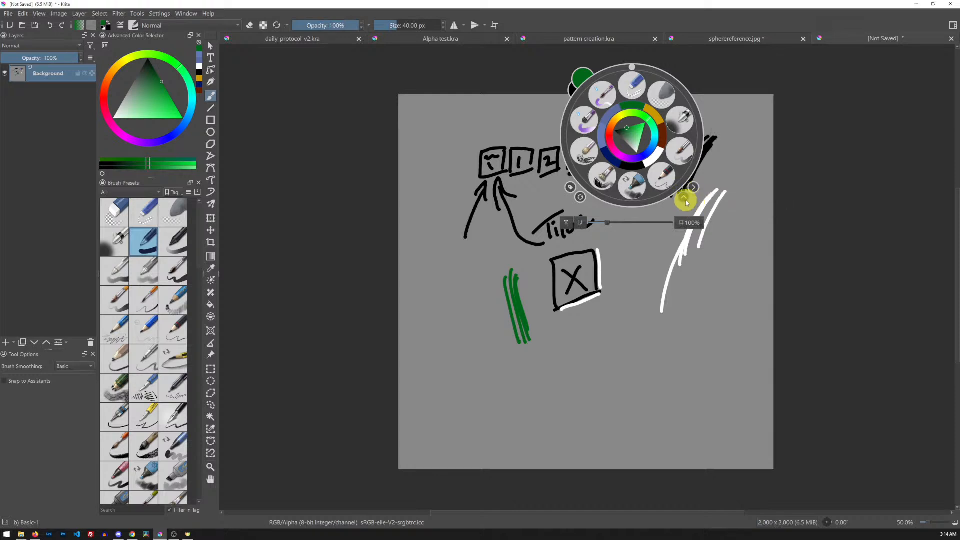
{"action": "left_click", "coordinate": [684, 198]}
{"action": "left_click", "coordinate": [684, 198]}
Zoom the canvas to 100% and then to 64% with the pop-up palette's zoom controls.
{"action": "mouse_move", "coordinate": [608, 225]}
{"action": "left_mouse_down"}
{"action": "mouse_move", "coordinate": [643, 223]}
{"action": "mouse_move", "coordinate": [610, 226]}
{"action": "mouse_move", "coordinate": [619, 236]}
{"action": "left_mouse_up"}
{"action": "left_click", "coordinate": [690, 223]}
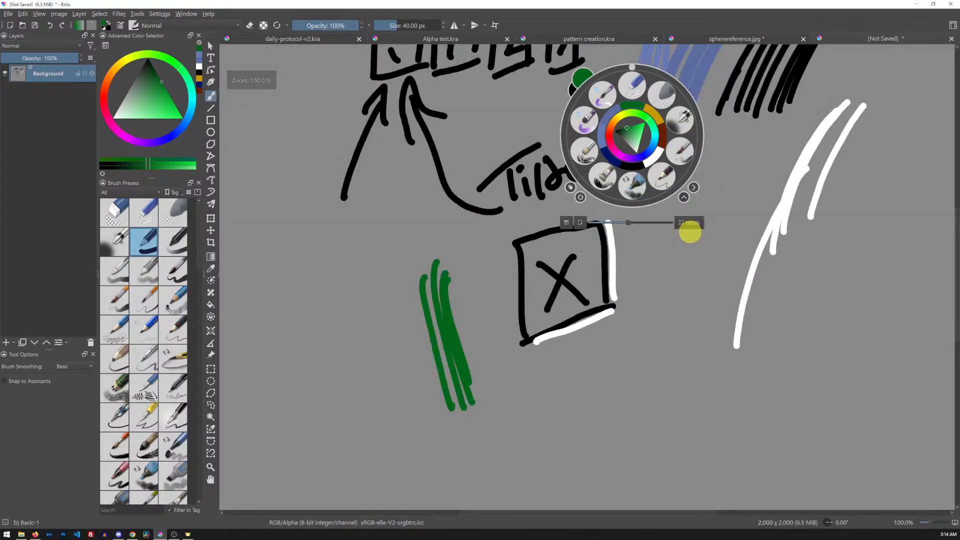
{"action": "left_click_drag", "start_coordinate": [624, 223], "coordinate": [582, 226]}
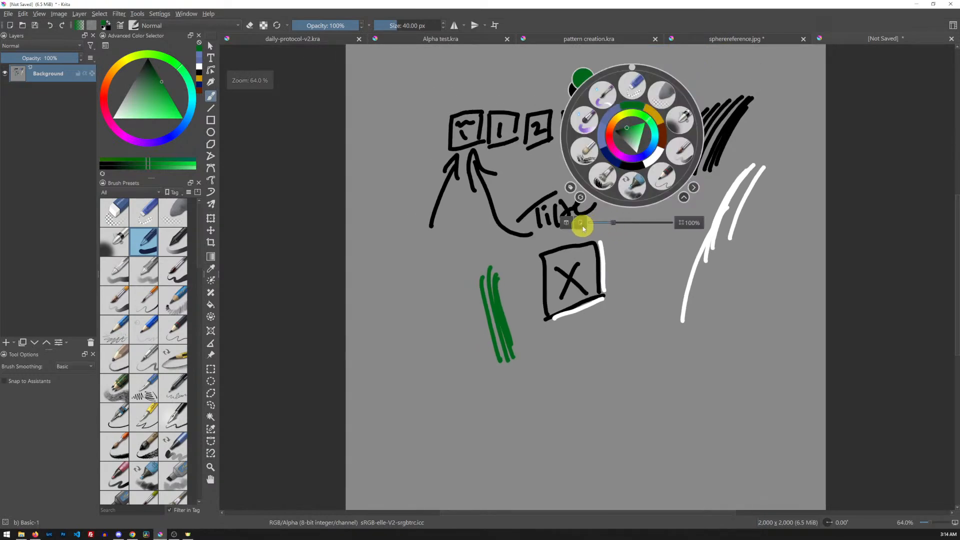
Try the canvas-only mode from the pop-up palette and return to the full interface.
{"action": "left_click", "coordinate": [581, 224]}
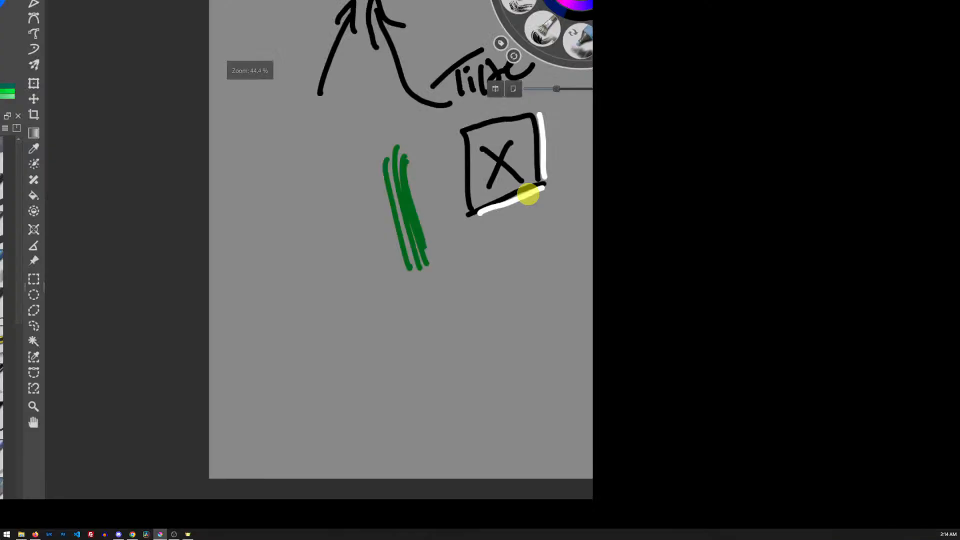
{"action": "key", "text": "Tab"}
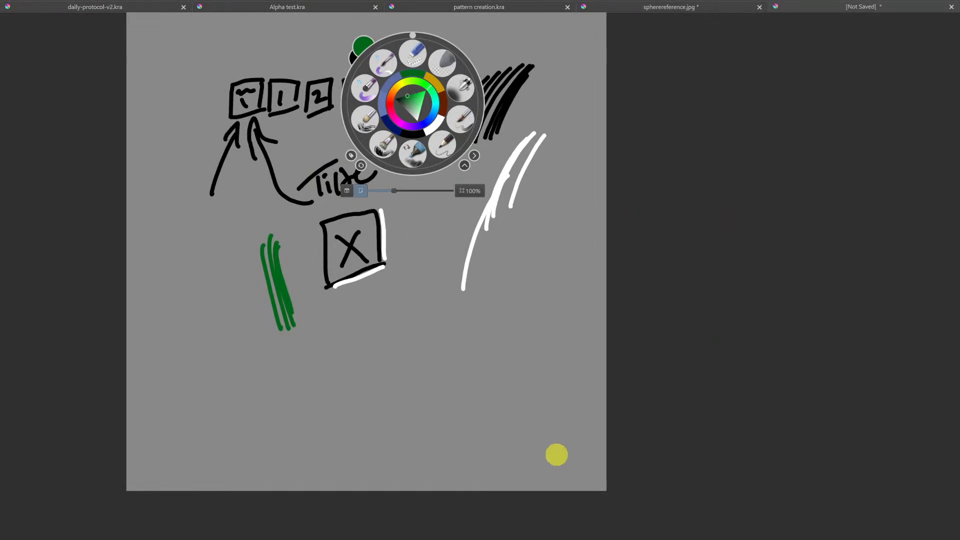
{"action": "key", "text": "Tab"}
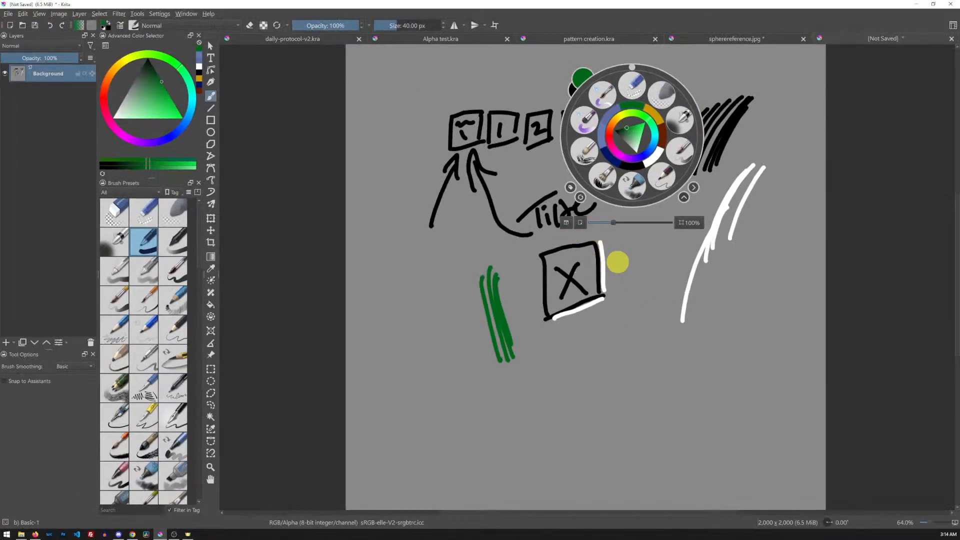
Try mirroring the canvas view from the pop-up palette, restore the normal view and close the palette.
{"action": "key", "text": "m"}
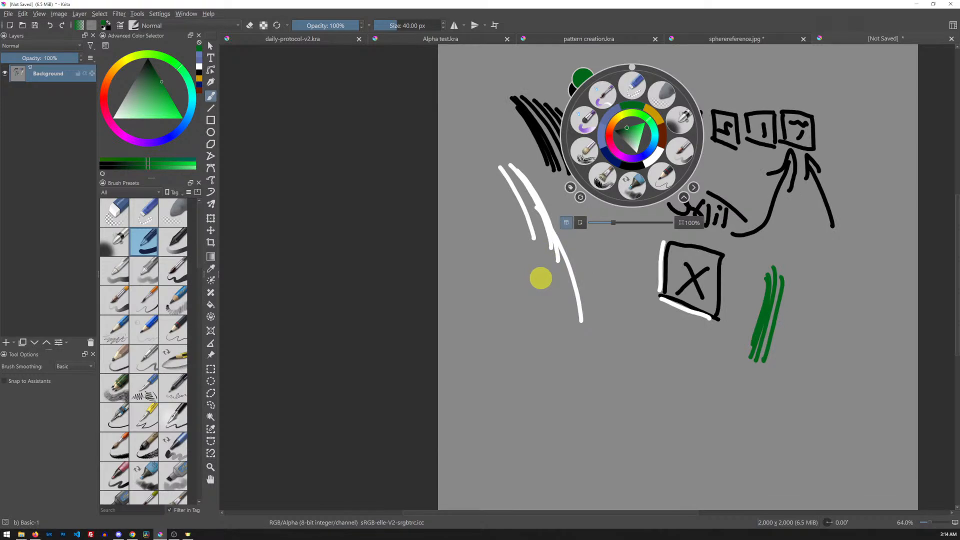
{"action": "left_click", "coordinate": [566, 222]}
{"action": "left_click", "coordinate": [626, 285]}
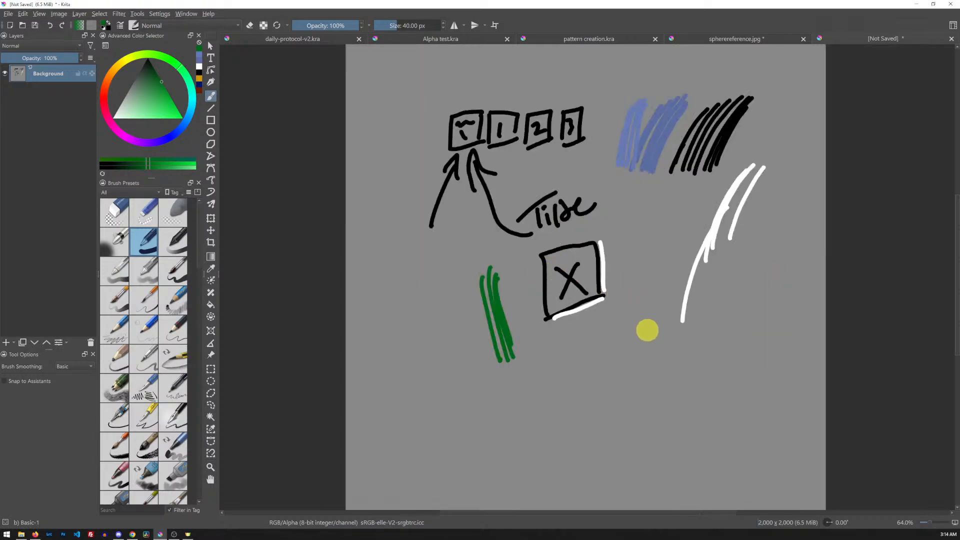
Paint a thick green patch below the X box and flip the canvas view back and forth twice.
{"action": "mouse_move", "coordinate": [617, 373]}
{"action": "left_mouse_down"}
{"action": "mouse_move", "coordinate": [637, 303]}
{"action": "mouse_move", "coordinate": [644, 374]}
{"action": "left_mouse_up"}
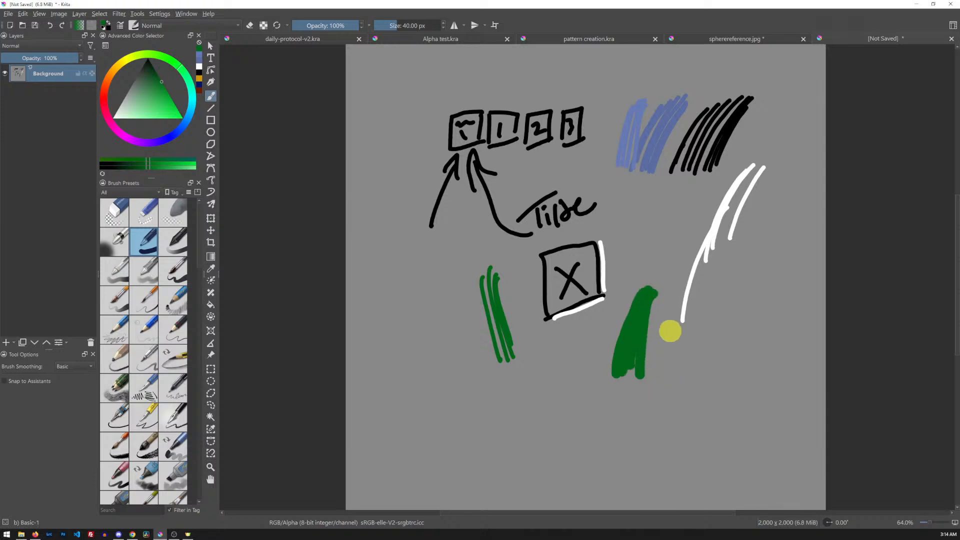
{"action": "key", "text": "m"}
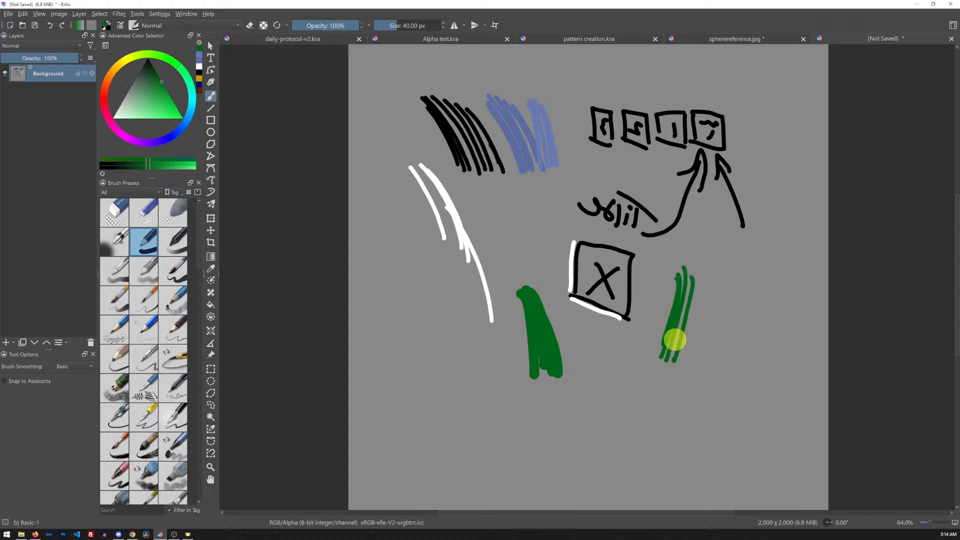
{"action": "key", "text": "m"}
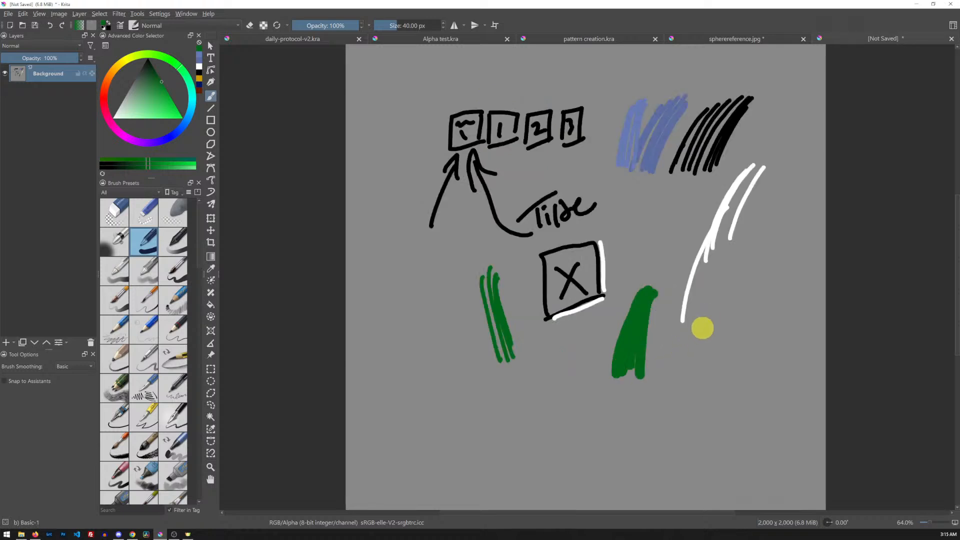
{"action": "key", "text": "m"}
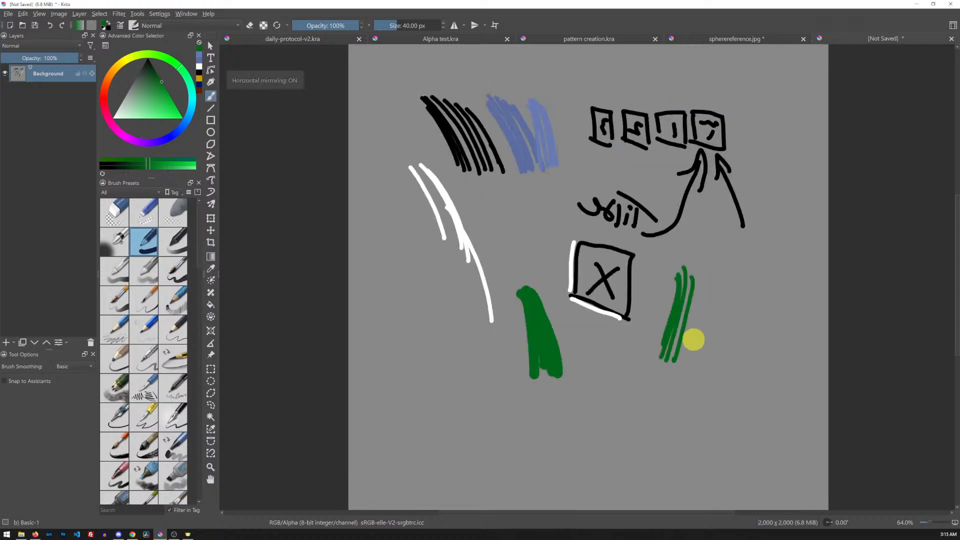
{"action": "key", "text": "m"}
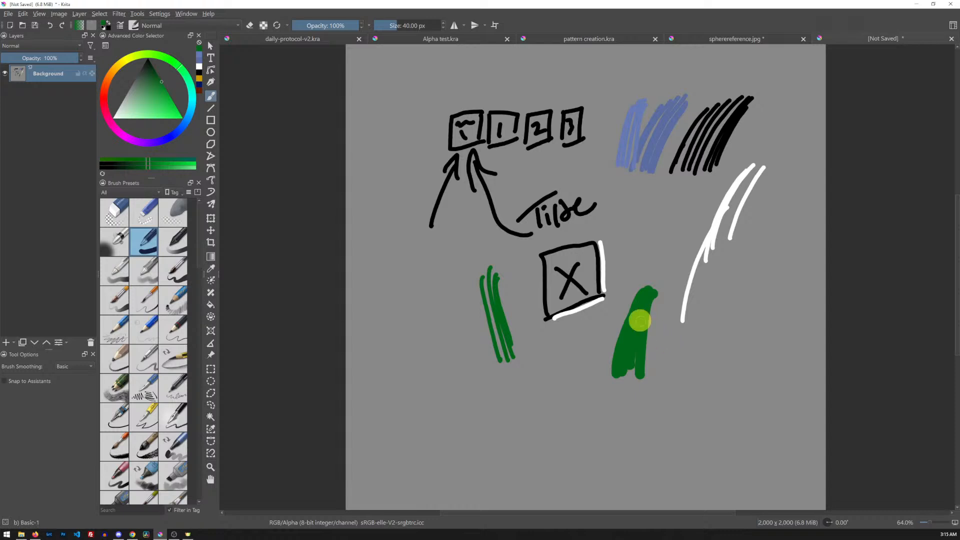
Switch the horizontal mirror tool on and off, and paint a long looping green stroke between the two green patches.
{"action": "left_click", "coordinate": [453, 26]}
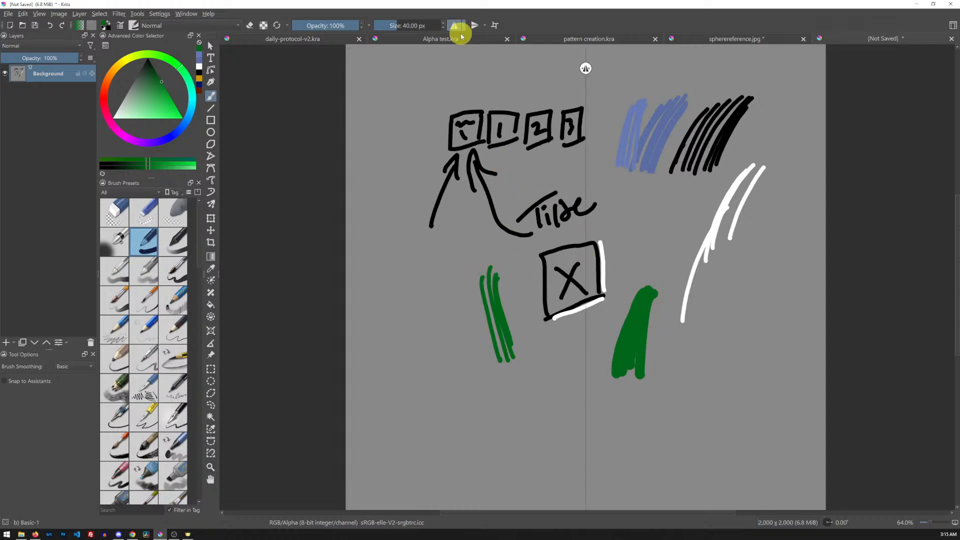
{"action": "left_click", "coordinate": [454, 26]}
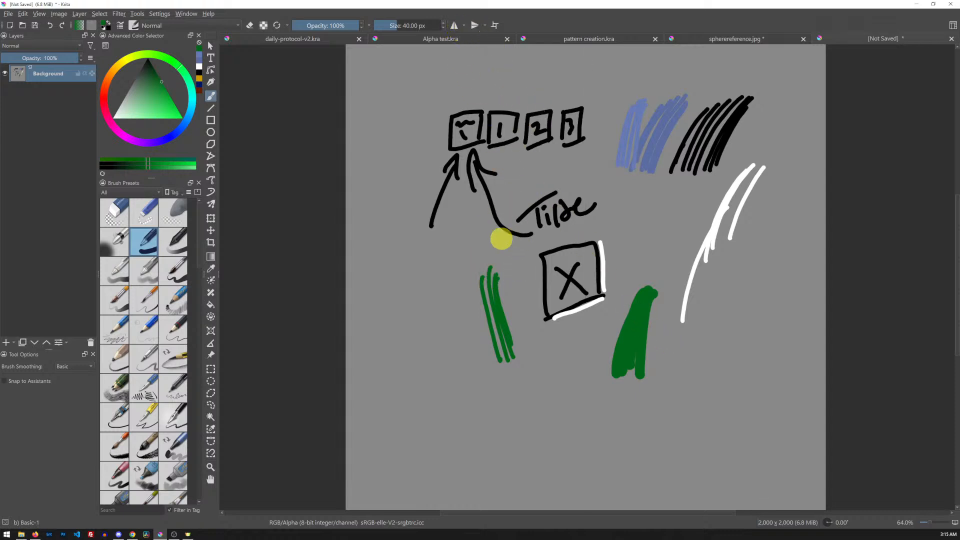
{"action": "mouse_move", "coordinate": [438, 354]}
{"action": "left_mouse_down"}
{"action": "mouse_move", "coordinate": [489, 295]}
{"action": "mouse_move", "coordinate": [559, 377]}
{"action": "mouse_move", "coordinate": [512, 329]}
{"action": "mouse_move", "coordinate": [664, 359]}
{"action": "left_mouse_up"}
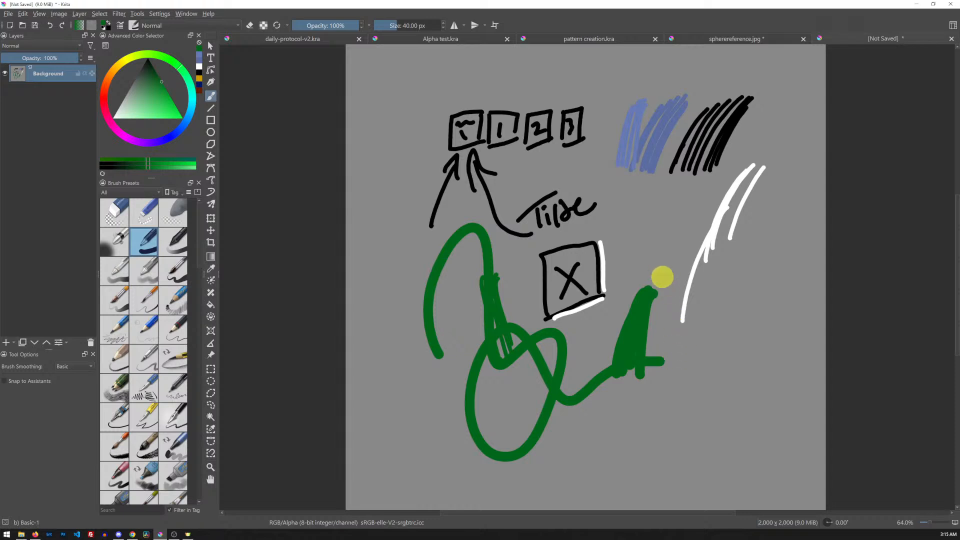
Clear the colour history in the pop-up palette and show the brushes of the All tag.
{"action": "right_click", "coordinate": [681, 211]}
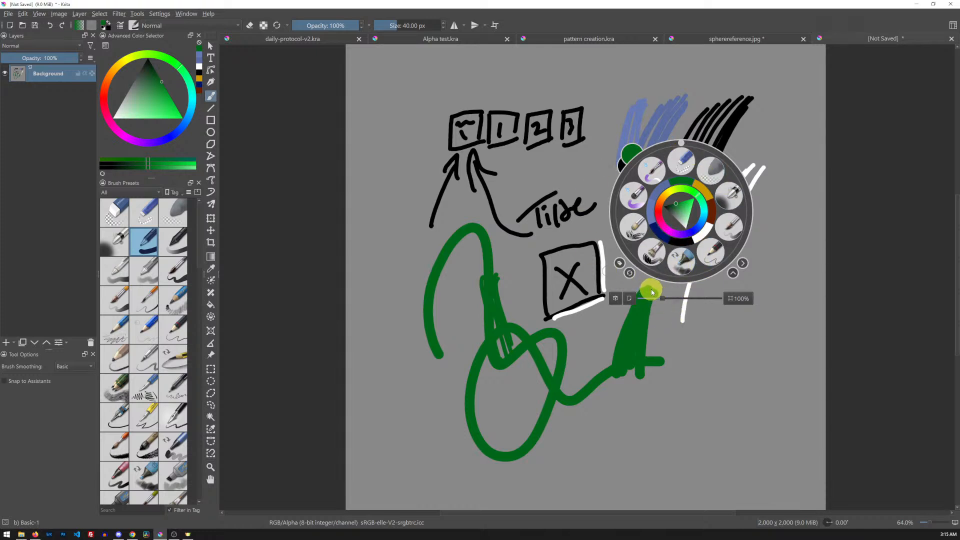
{"action": "left_click", "coordinate": [630, 274]}
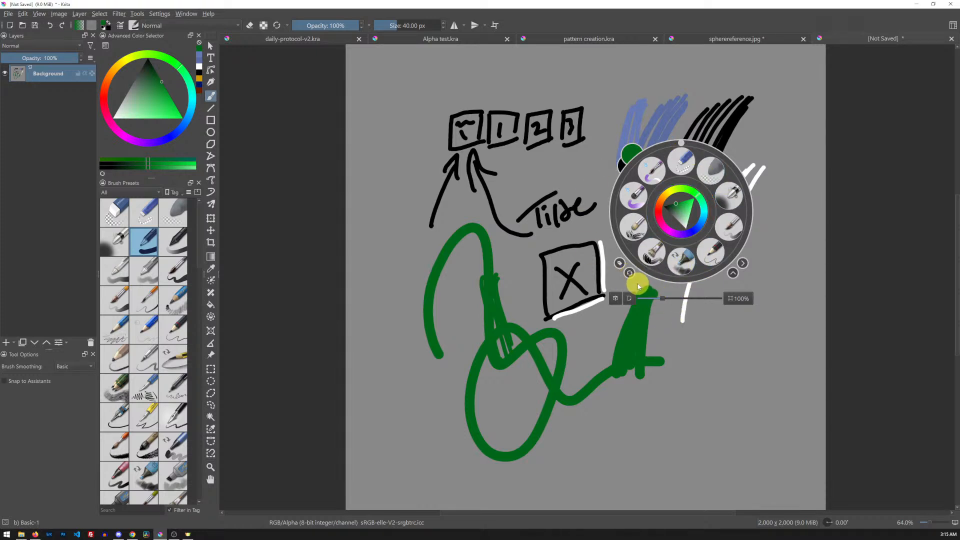
{"action": "left_click", "coordinate": [620, 264]}
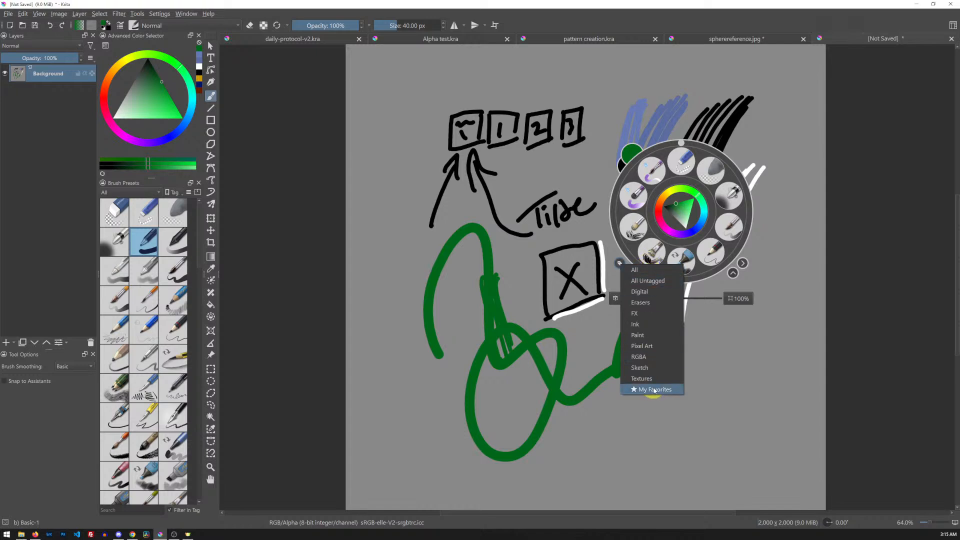
{"action": "left_click", "coordinate": [654, 271]}
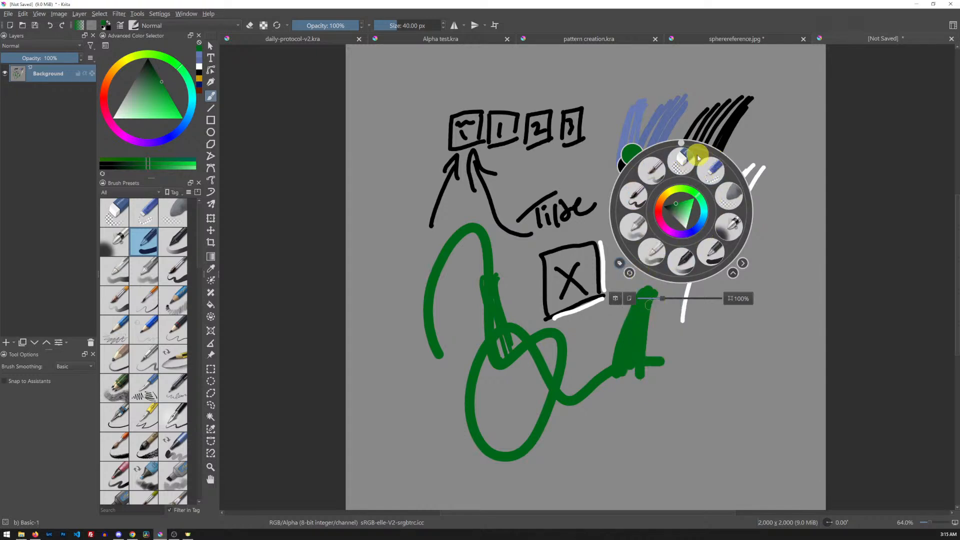
{"action": "right_click", "coordinate": [715, 257]}
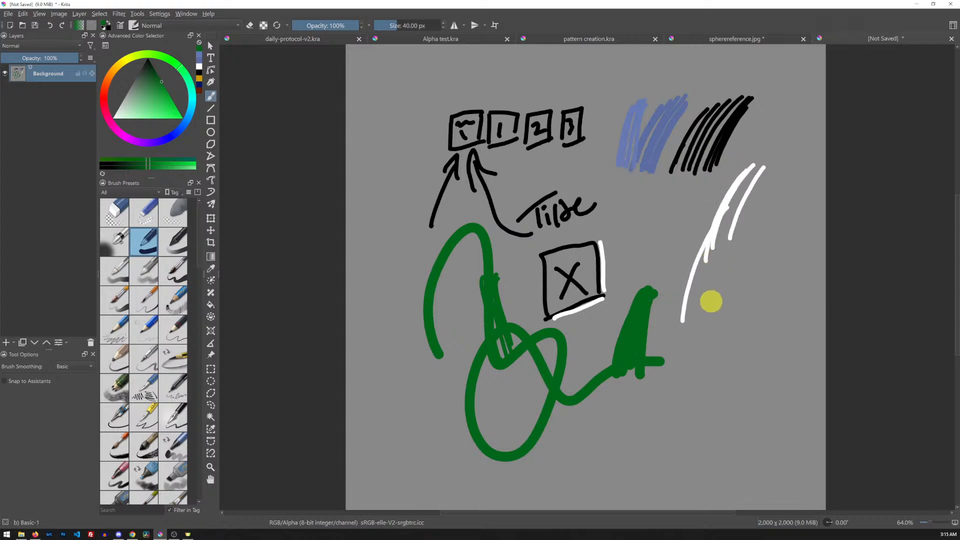
Paint a short green zigzag below the blue patch and switch the pop-up palette's brushes to the My Favorites tag.
{"action": "mouse_move", "coordinate": [645, 205]}
{"action": "left_mouse_down"}
{"action": "mouse_move", "coordinate": [653, 240]}
{"action": "mouse_move", "coordinate": [690, 253]}
{"action": "mouse_move", "coordinate": [692, 270]}
{"action": "left_mouse_up"}
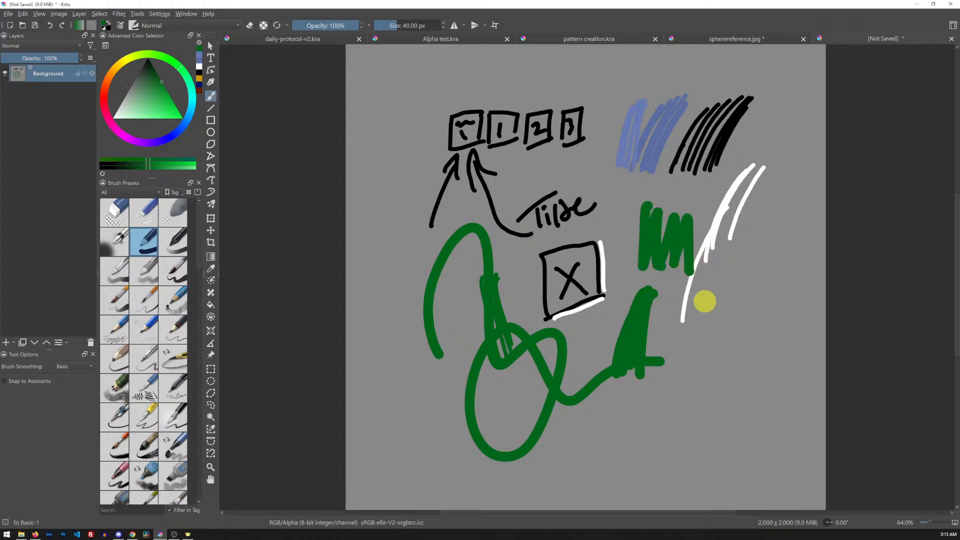
{"action": "right_click", "coordinate": [711, 301]}
{"action": "left_click", "coordinate": [612, 334]}
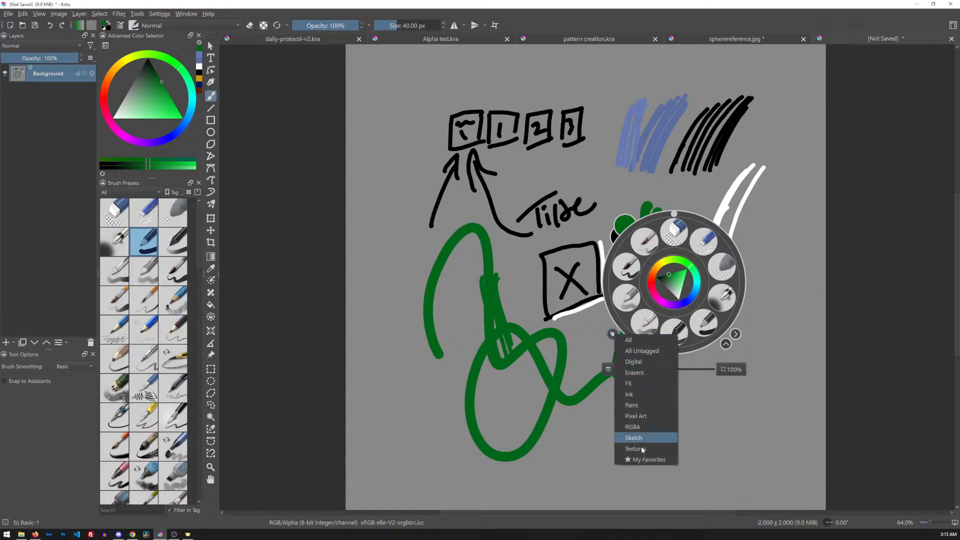
{"action": "left_click", "coordinate": [645, 458]}
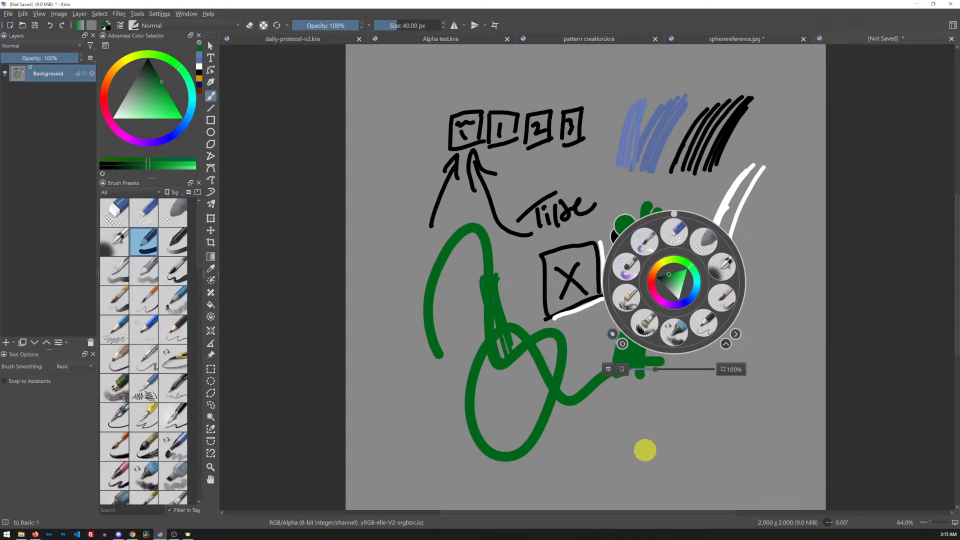
{"action": "left_click", "coordinate": [740, 227]}
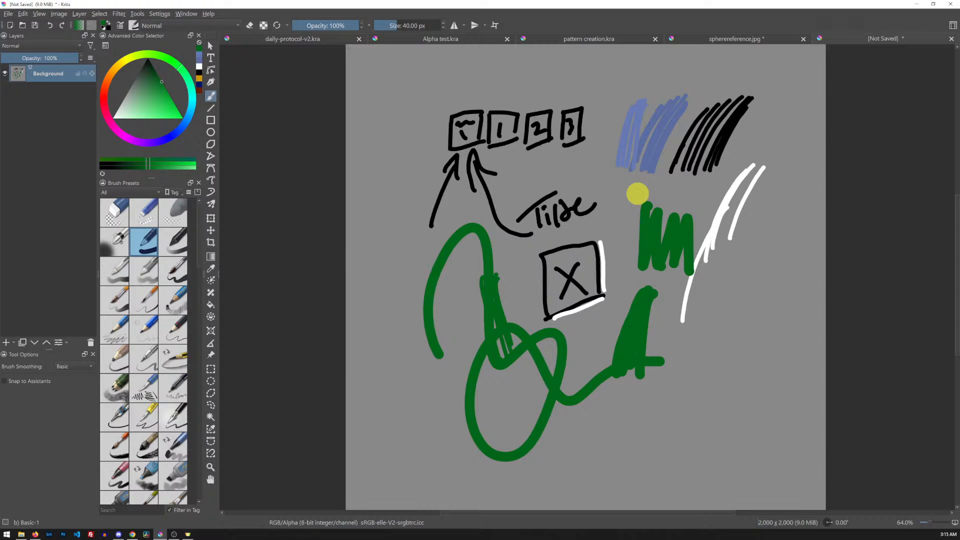
Paint a long looping green stroke across the drawing and clear the whole Background layer.
{"action": "mouse_move", "coordinate": [610, 257]}
{"action": "left_mouse_down"}
{"action": "mouse_move", "coordinate": [641, 200]}
{"action": "mouse_move", "coordinate": [644, 236]}
{"action": "mouse_move", "coordinate": [681, 234]}
{"action": "mouse_move", "coordinate": [592, 389]}
{"action": "mouse_move", "coordinate": [504, 165]}
{"action": "mouse_move", "coordinate": [565, 303]}
{"action": "mouse_move", "coordinate": [658, 244]}
{"action": "mouse_move", "coordinate": [699, 287]}
{"action": "left_mouse_up"}
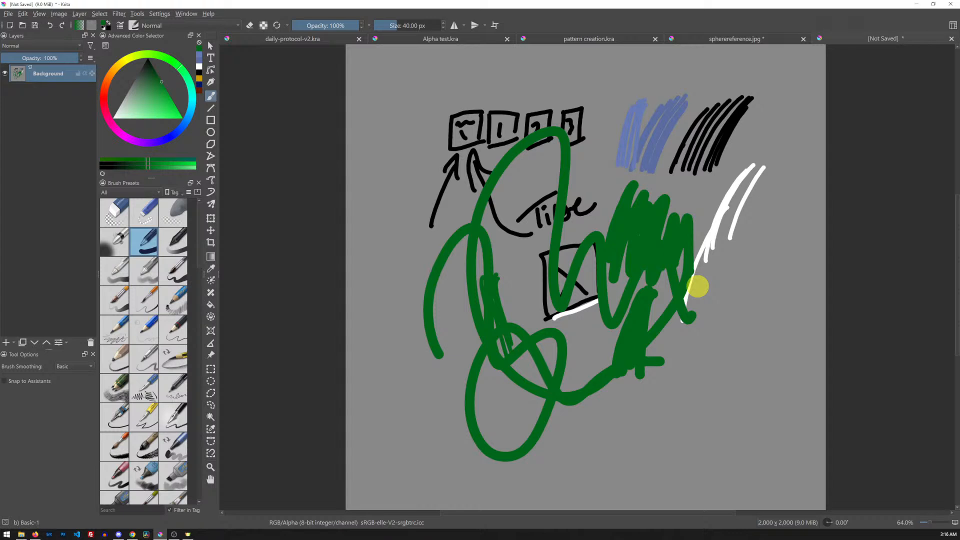
{"action": "key", "text": "Delete"}
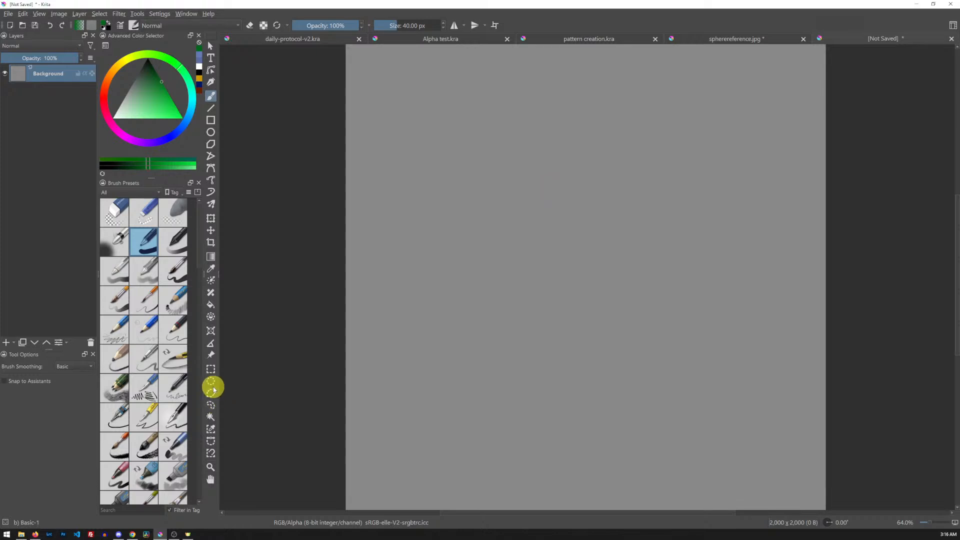
Try the Freehand Selection Tool by drawing two curved outlines on the blank canvas and deselect.
{"action": "left_click", "coordinate": [214, 408]}
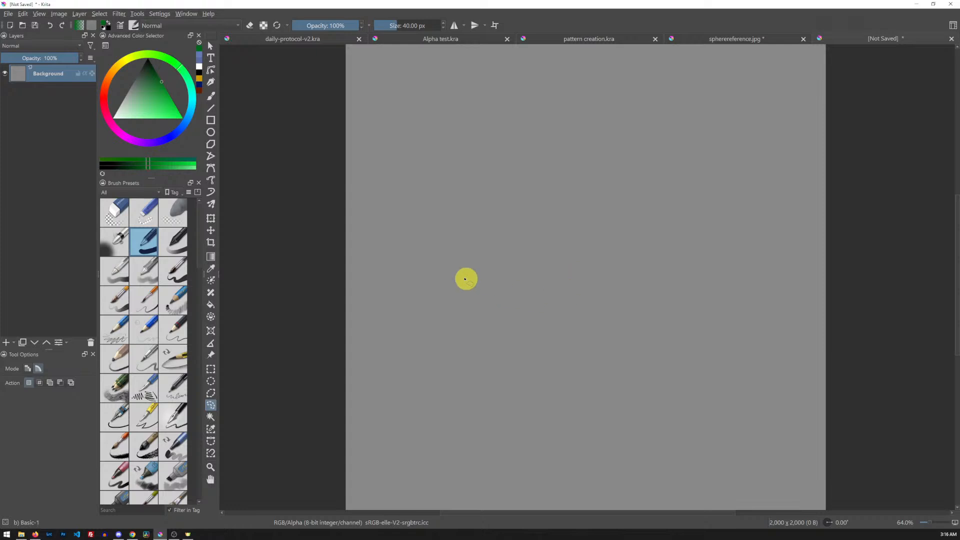
{"action": "mouse_move", "coordinate": [597, 128]}
{"action": "left_mouse_down"}
{"action": "mouse_move", "coordinate": [547, 223]}
{"action": "mouse_move", "coordinate": [583, 386]}
{"action": "mouse_move", "coordinate": [523, 328]}
{"action": "left_mouse_up"}
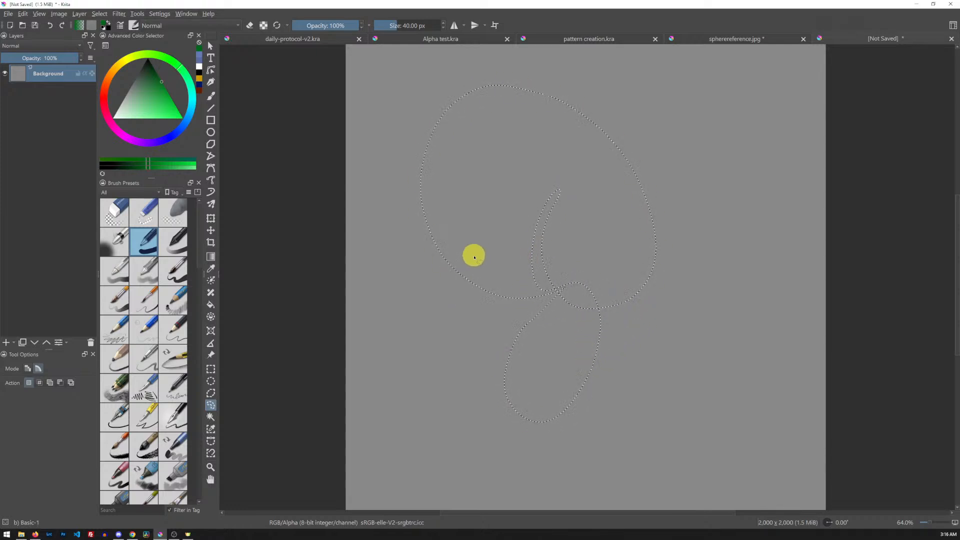
{"action": "left_click", "coordinate": [446, 318]}
{"action": "mouse_move", "coordinate": [444, 238]}
{"action": "left_mouse_down"}
{"action": "mouse_move", "coordinate": [484, 343]}
{"action": "mouse_move", "coordinate": [382, 253]}
{"action": "mouse_move", "coordinate": [452, 215]}
{"action": "left_mouse_up"}
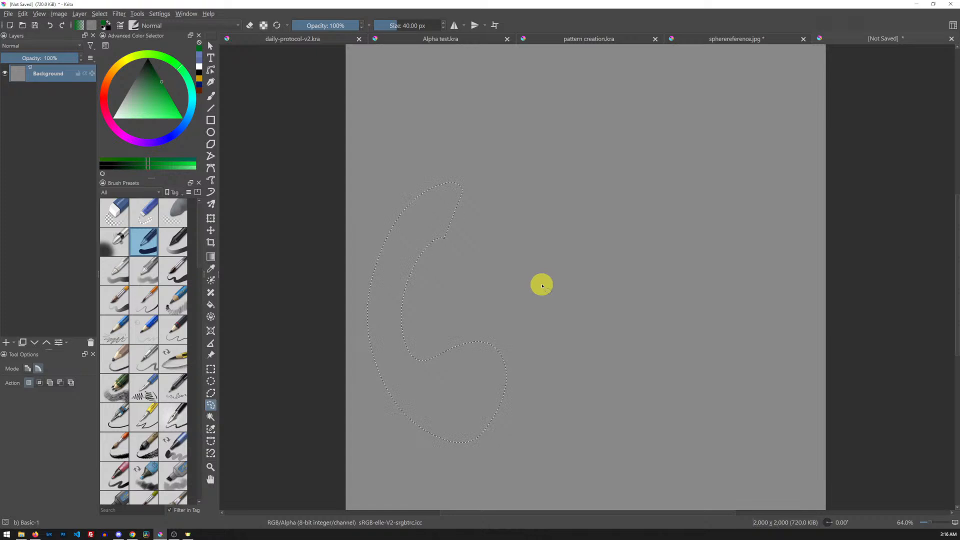
{"action": "left_click", "coordinate": [543, 287]}
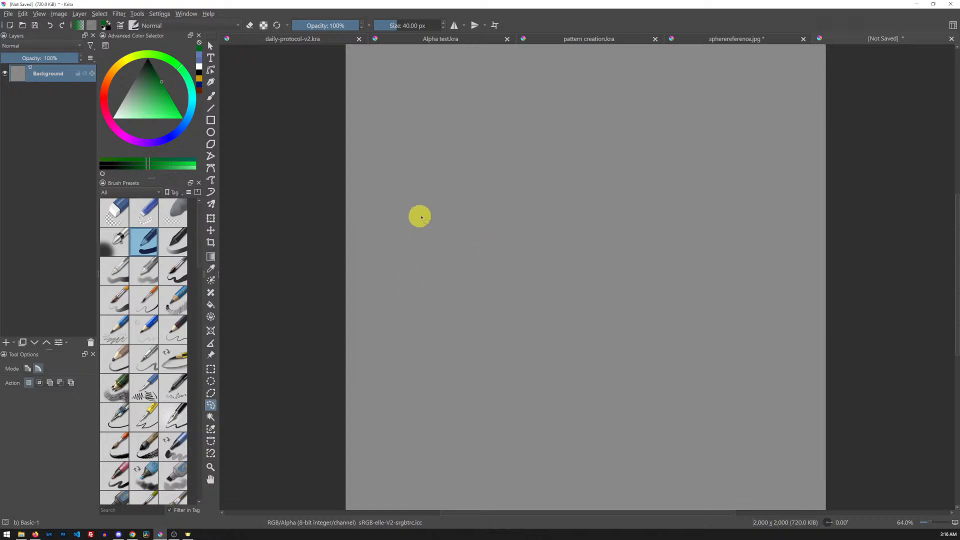
Brush dense diagonal green strokes on the canvas and outline their lower part with a freehand selection.
{"action": "key", "text": "b"}
{"action": "mouse_move", "coordinate": [434, 216]}
{"action": "left_mouse_down"}
{"action": "mouse_move", "coordinate": [451, 239]}
{"action": "mouse_move", "coordinate": [569, 113]}
{"action": "mouse_move", "coordinate": [604, 122]}
{"action": "mouse_move", "coordinate": [523, 239]}
{"action": "mouse_move", "coordinate": [508, 302]}
{"action": "mouse_move", "coordinate": [533, 297]}
{"action": "mouse_move", "coordinate": [640, 198]}
{"action": "mouse_move", "coordinate": [575, 277]}
{"action": "mouse_move", "coordinate": [620, 207]}
{"action": "left_mouse_up"}
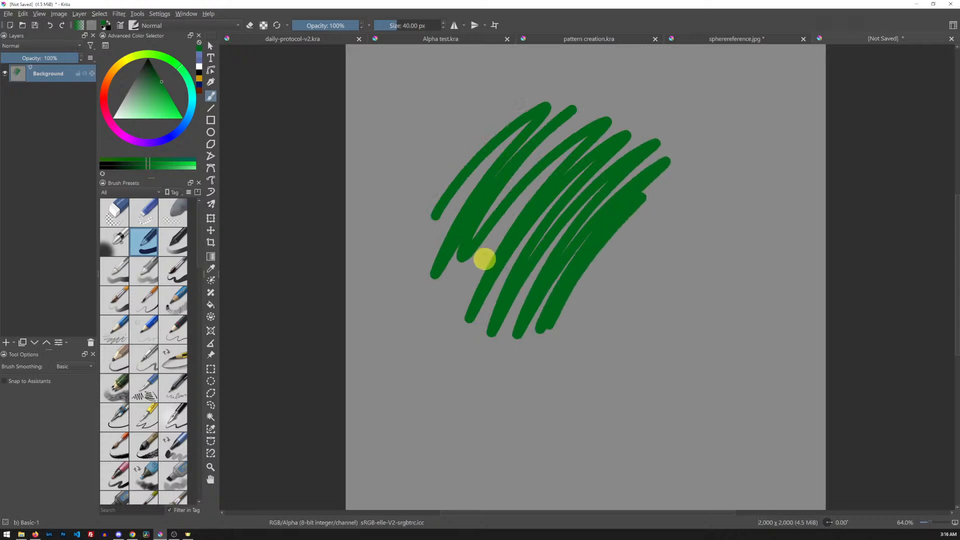
{"action": "left_click", "coordinate": [210, 405]}
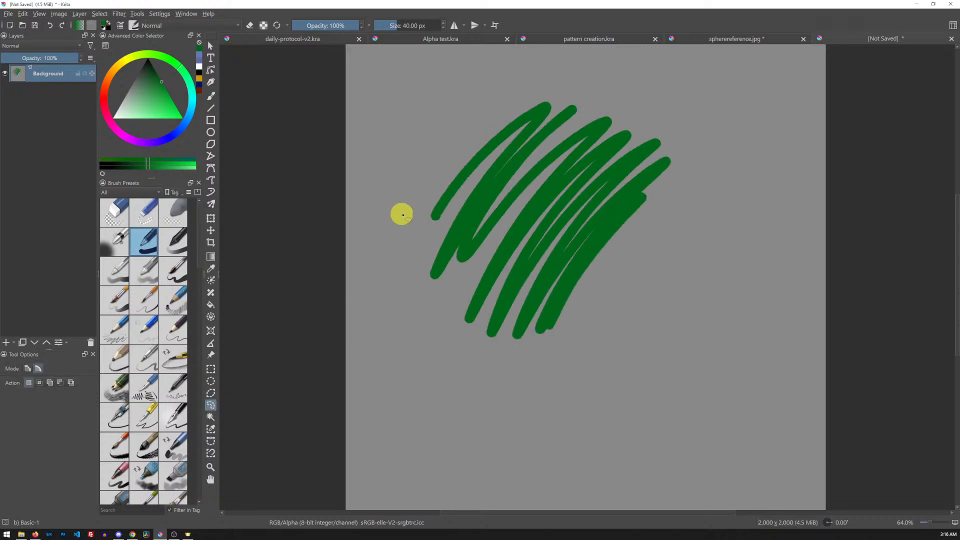
{"action": "mouse_move", "coordinate": [510, 235]}
{"action": "left_mouse_down"}
{"action": "mouse_move", "coordinate": [604, 245]}
{"action": "mouse_move", "coordinate": [606, 323]}
{"action": "mouse_move", "coordinate": [524, 384]}
{"action": "left_mouse_up"}
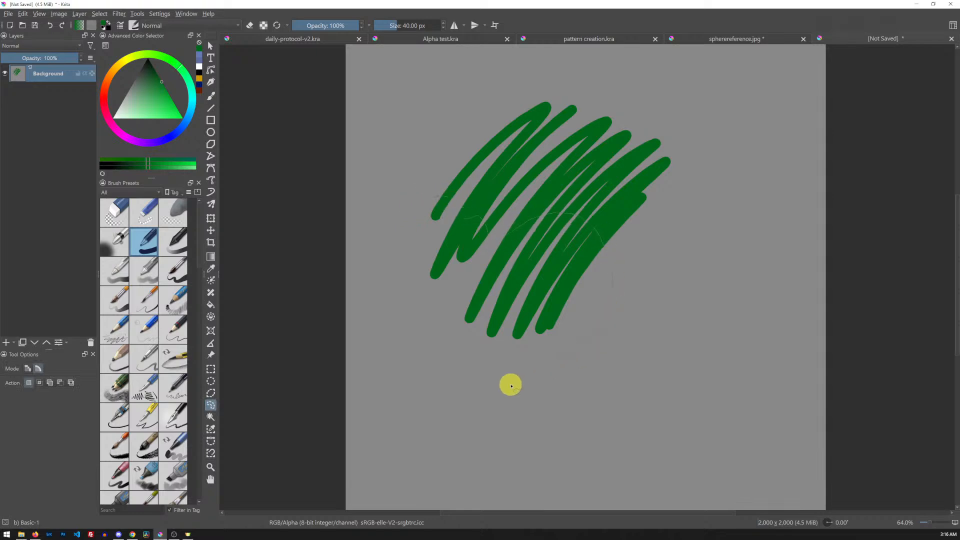
{"action": "mouse_move", "coordinate": [372, 254]}
{"action": "left_mouse_down"}
{"action": "mouse_move", "coordinate": [465, 185]}
{"action": "mouse_move", "coordinate": [517, 181]}
{"action": "mouse_move", "coordinate": [614, 267]}
{"action": "left_mouse_up"}
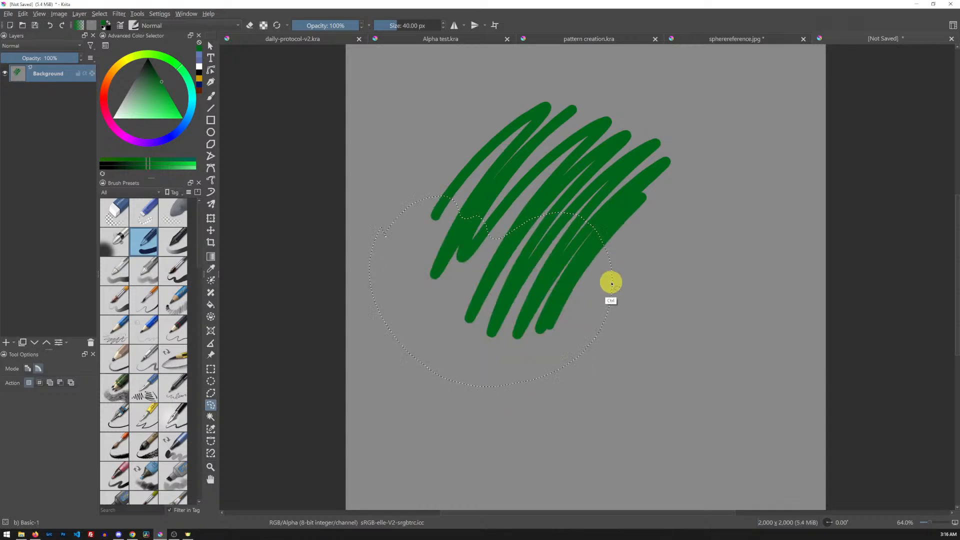
Copy the selected area to a new layer, and undo that copy, the selection and the green strokes.
{"action": "key", "text": "ctrl+alt+j"}
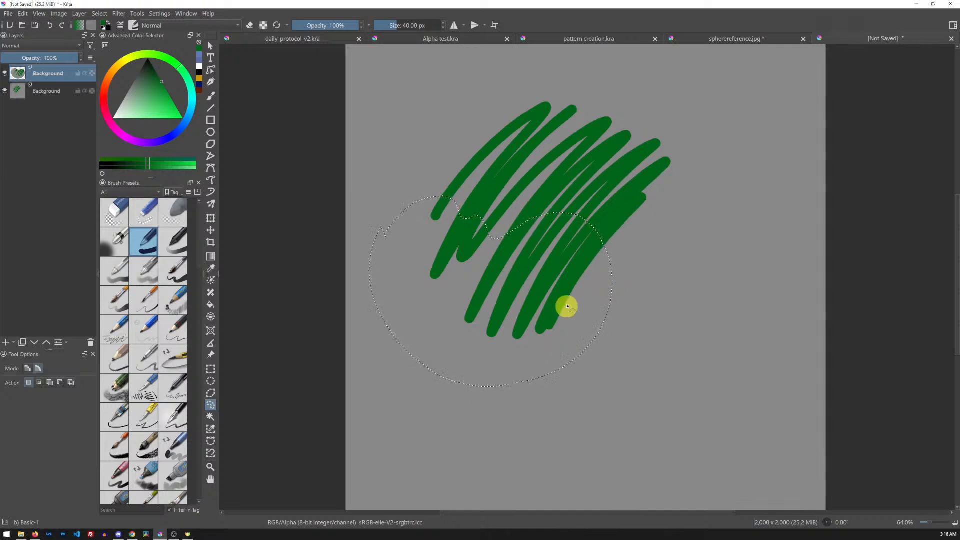
{"action": "key", "text": "ctrl+z"}
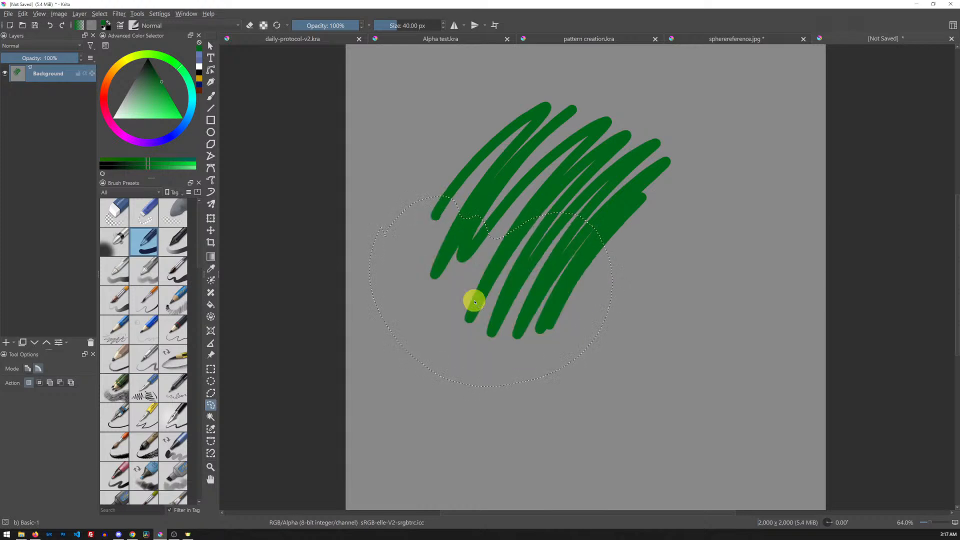
{"action": "key", "text": "ctrl+z"}
Add a new paint layer above Background, draw an oval freehand selection at the canvas centre and deselect it.
{"action": "key", "text": "Insert"}
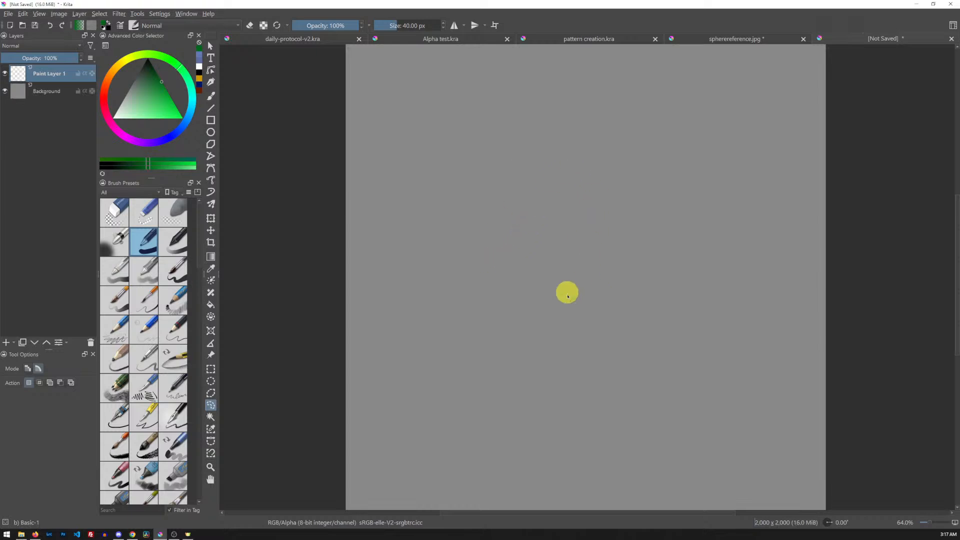
{"action": "left_click_drag", "start_coordinate": [648, 266], "coordinate": [476, 281]}
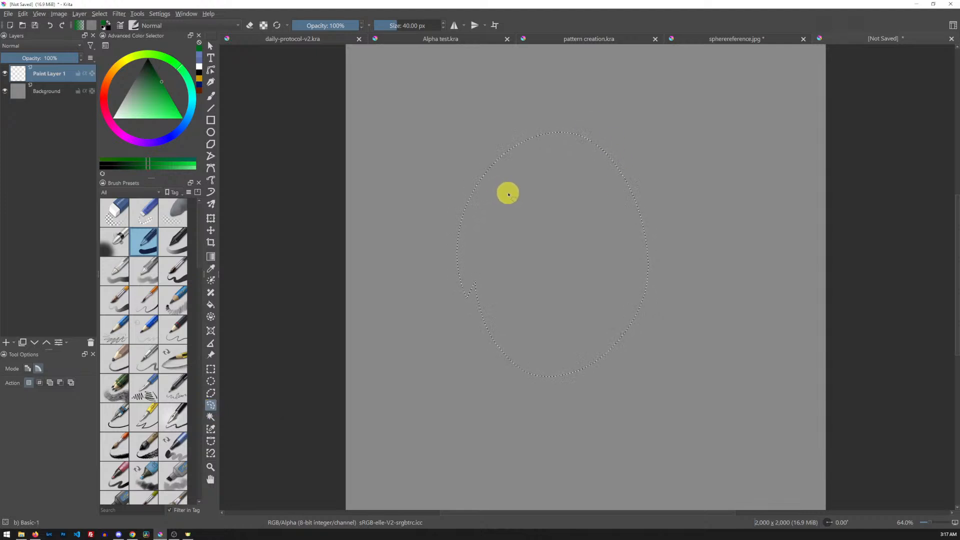
{"action": "left_click", "coordinate": [538, 251]}
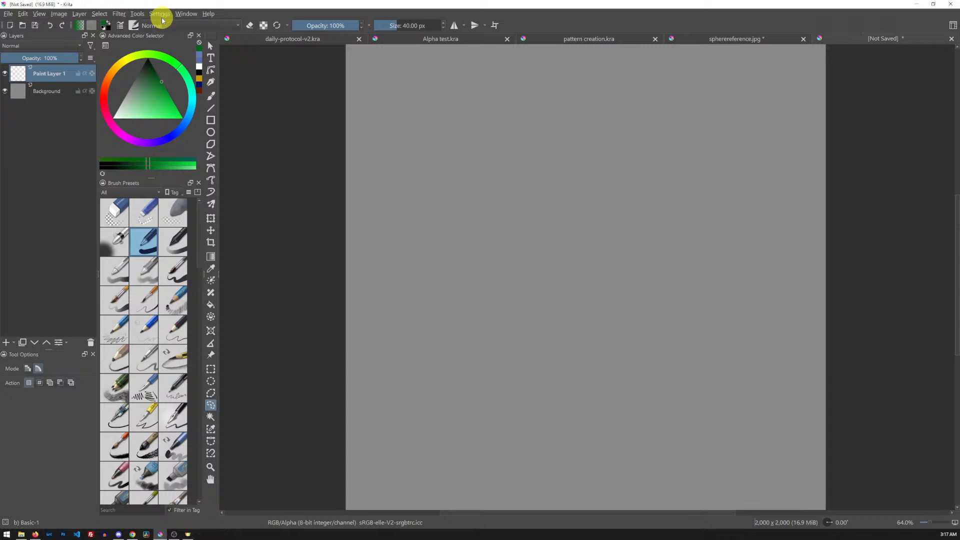
Search the keyboard shortcuts for "freeha", open the Freehand Selection Tool's custom shortcut for editing and accept the settings.
{"action": "left_click", "coordinate": [160, 14]}
{"action": "left_click", "coordinate": [192, 28]}
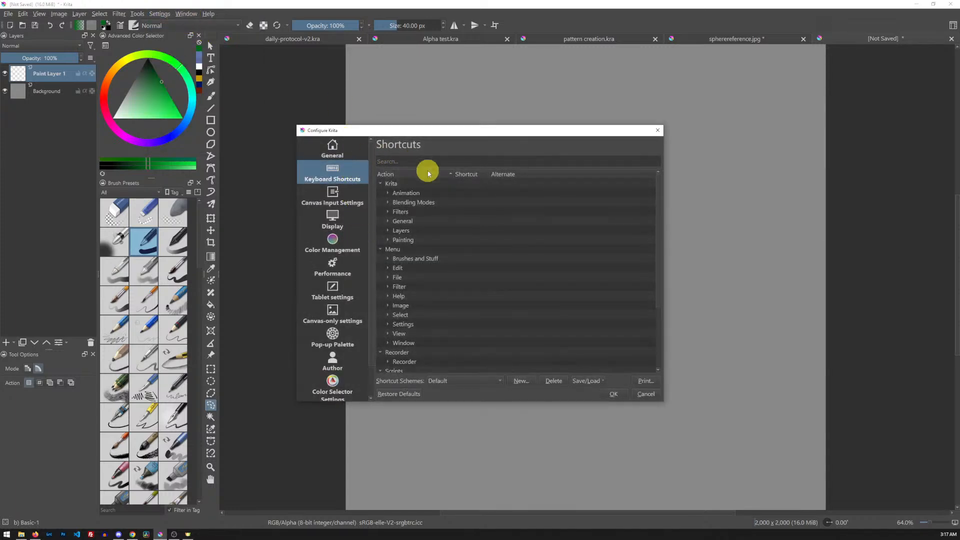
{"action": "left_click", "coordinate": [423, 162]}
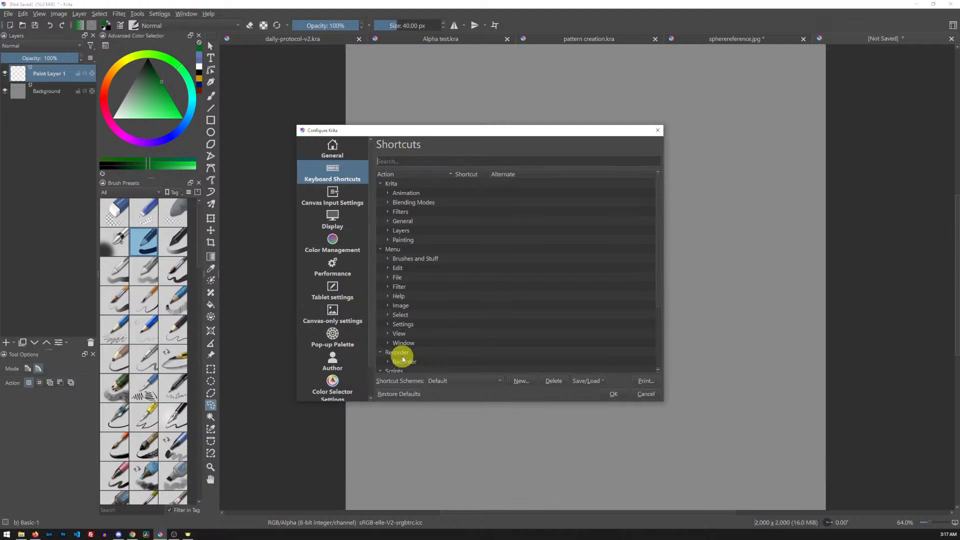
{"action": "type", "text": "freeha"}
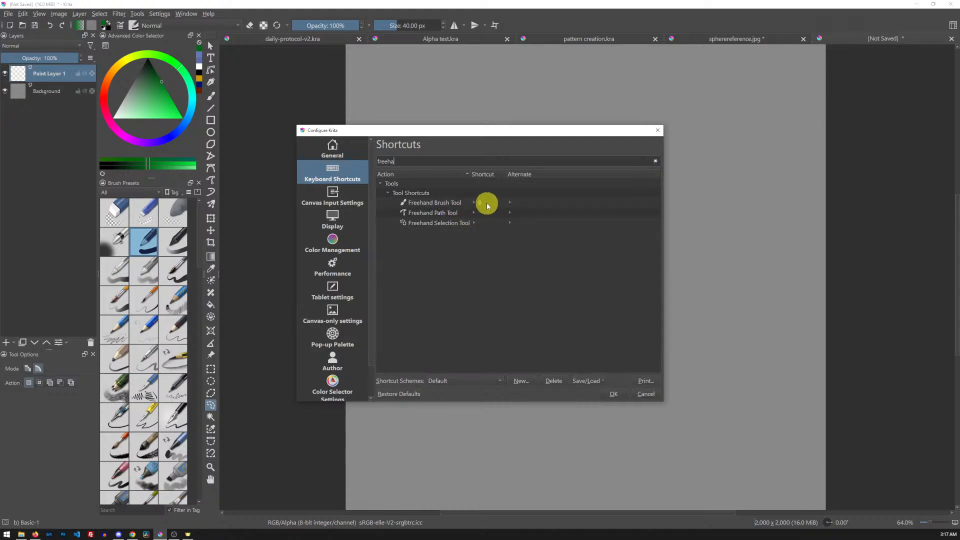
{"action": "left_click", "coordinate": [490, 222]}
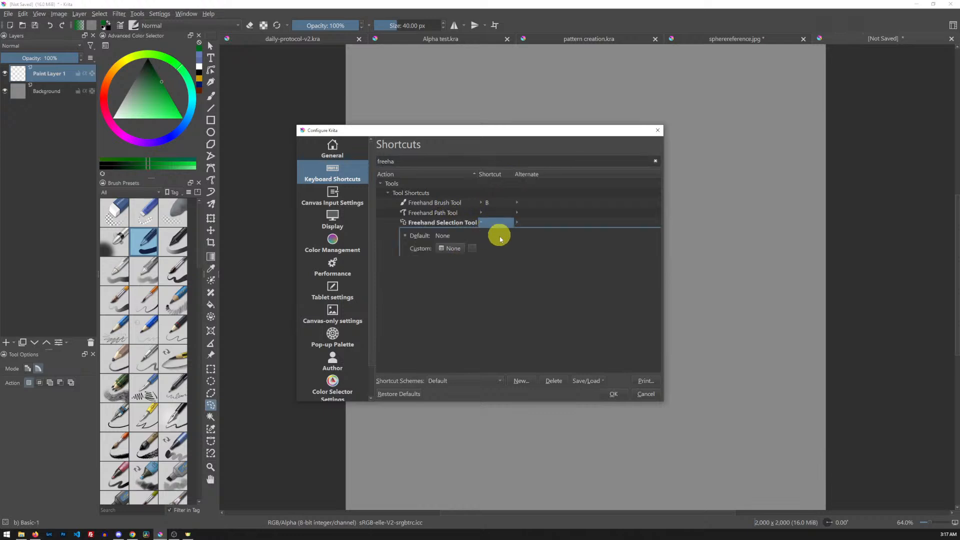
{"action": "left_click", "coordinate": [453, 249]}
{"action": "left_click", "coordinate": [615, 394]}
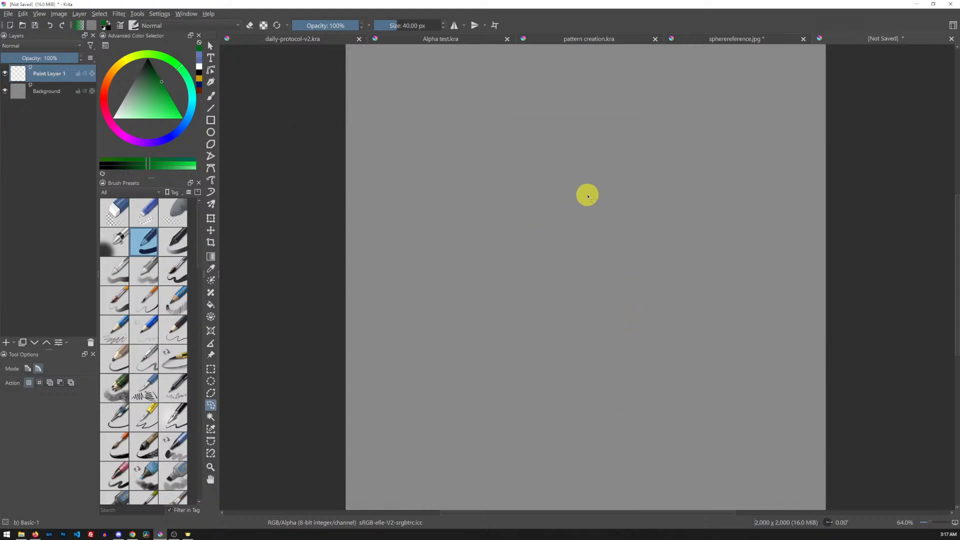
Paint a green scribble on Paint Layer 1, cut away its right edge with a freehand selection and deselect.
{"action": "key", "text": "b"}
{"action": "mouse_move", "coordinate": [515, 229]}
{"action": "left_mouse_down"}
{"action": "mouse_move", "coordinate": [529, 175]}
{"action": "mouse_move", "coordinate": [520, 207]}
{"action": "mouse_move", "coordinate": [537, 209]}
{"action": "mouse_move", "coordinate": [526, 254]}
{"action": "mouse_move", "coordinate": [541, 239]}
{"action": "mouse_move", "coordinate": [543, 268]}
{"action": "mouse_move", "coordinate": [572, 214]}
{"action": "left_mouse_up"}
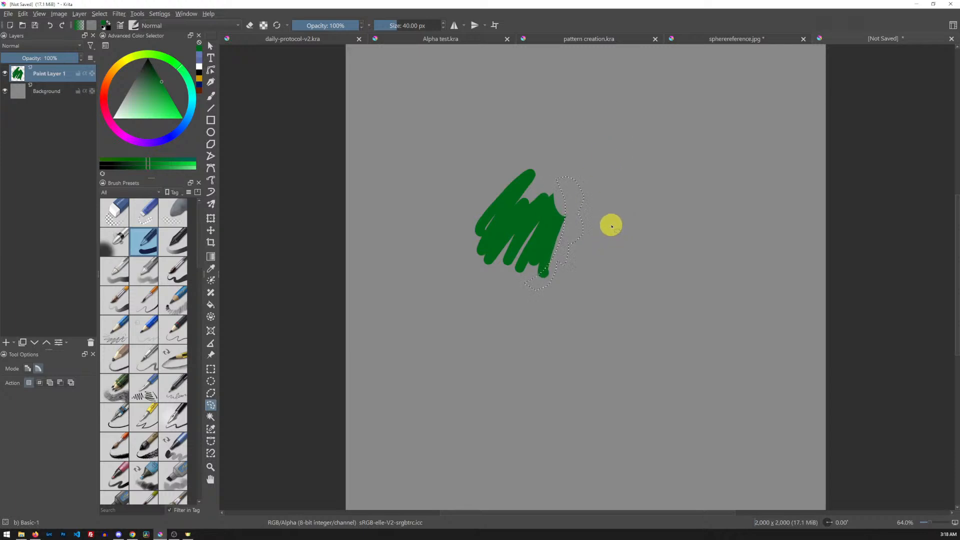
{"action": "key", "text": "ctrl+shift+a"}
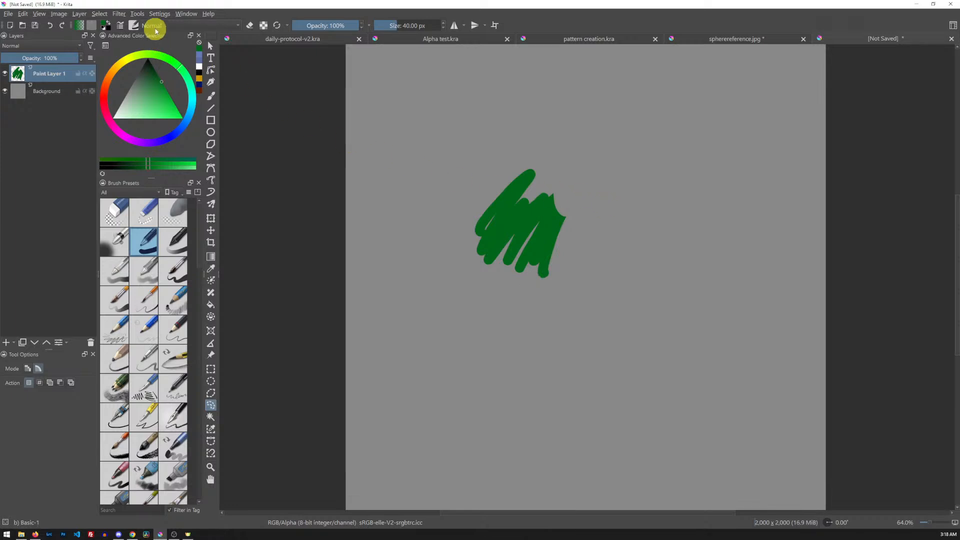
Search the keyboard shortcuts for "dese", assign Ctrl+D as the custom shortcut for Deselect and accept the settings.
{"action": "left_click", "coordinate": [186, 13]}
{"action": "mouse_move", "coordinate": [160, 14]}
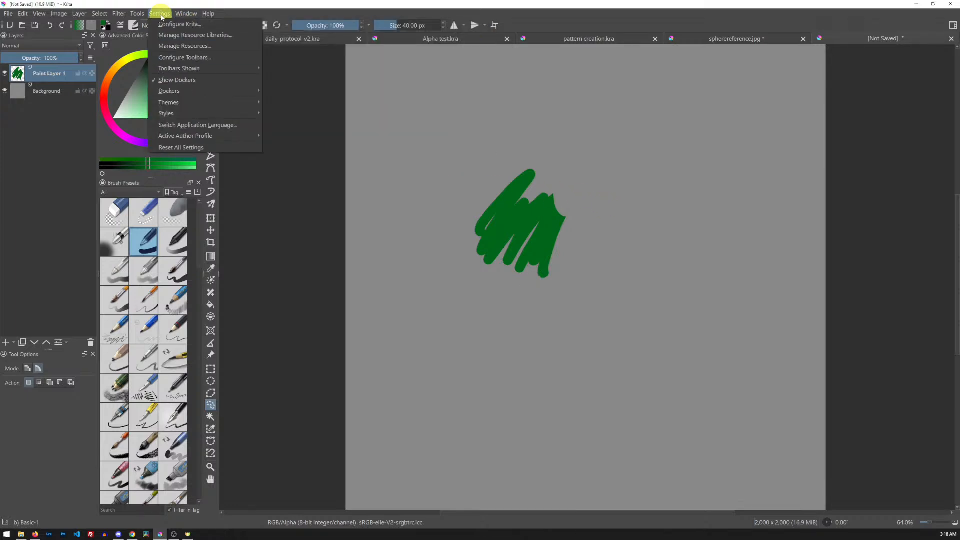
{"action": "left_click", "coordinate": [194, 25]}
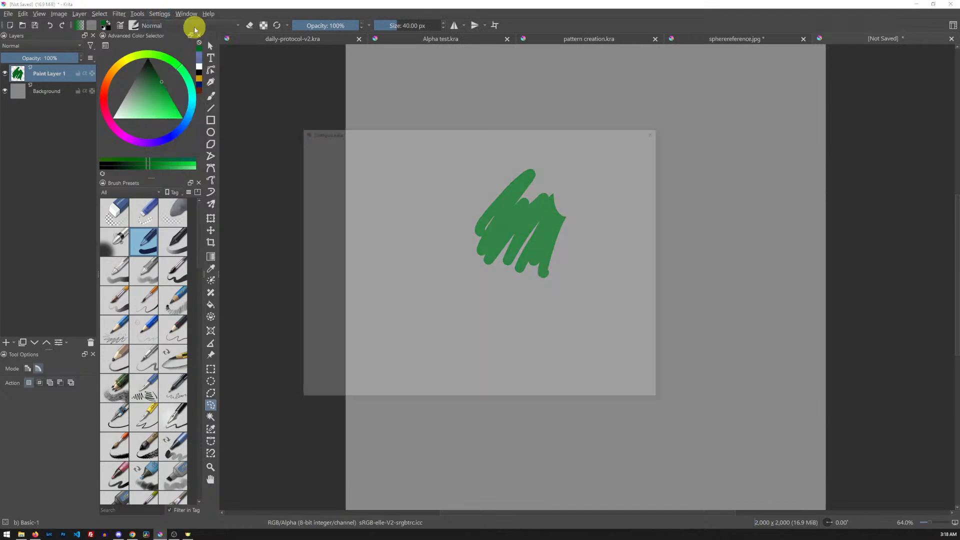
{"action": "left_click", "coordinate": [433, 165]}
{"action": "type", "text": "de"}
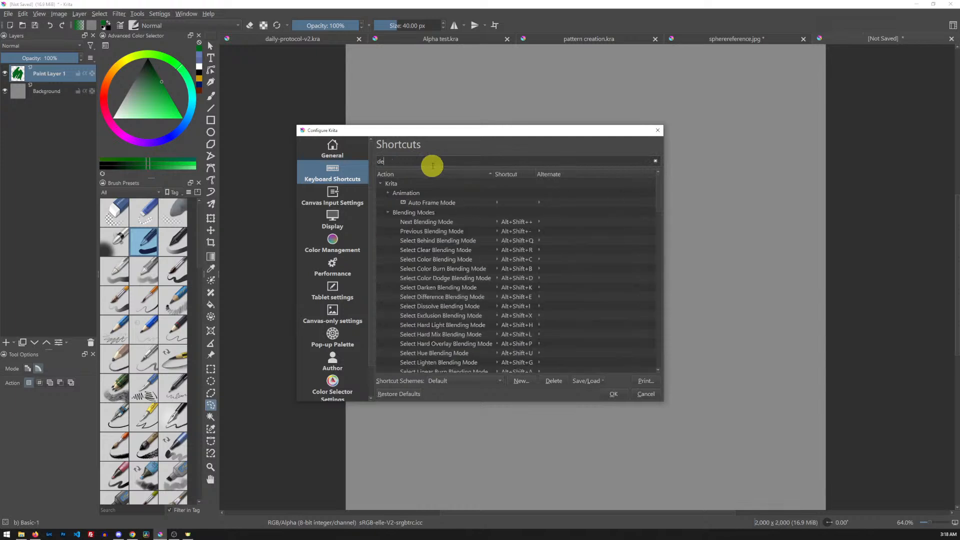
{"action": "type", "text": "se"}
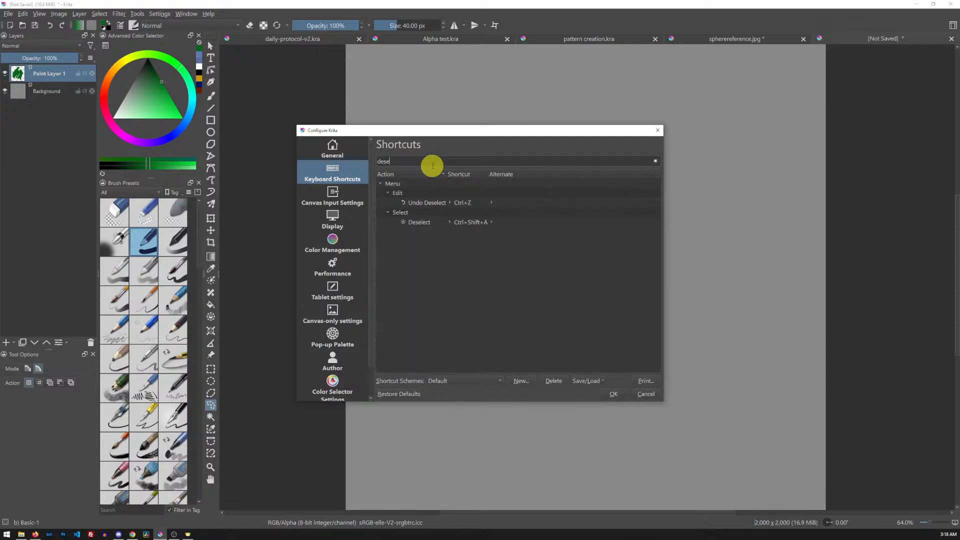
{"action": "left_click", "coordinate": [472, 223]}
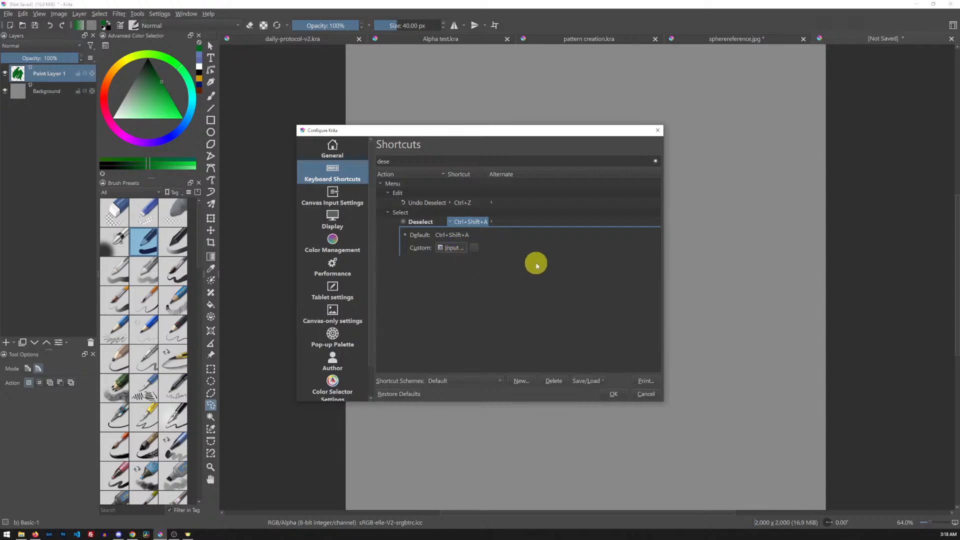
{"action": "key", "text": "ctrl+d"}
{"action": "left_click", "coordinate": [614, 393]}
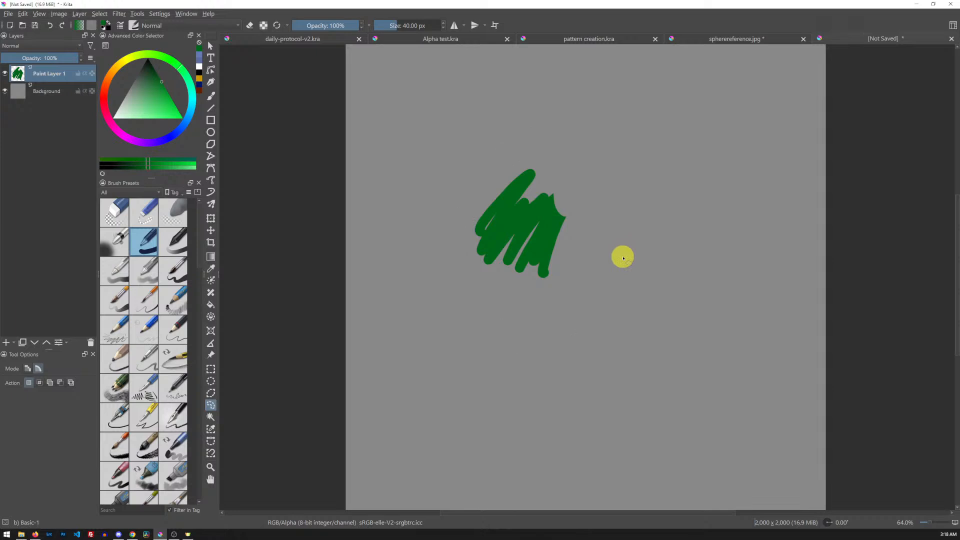
Move the green scribble on Paint Layer 1 around the canvas, ending at about X 418 px, Y 403 px.
{"action": "key", "text": "t"}
{"action": "mouse_move", "coordinate": [565, 221]}
{"action": "left_mouse_down"}
{"action": "mouse_move", "coordinate": [564, 193]}
{"action": "mouse_move", "coordinate": [634, 302]}
{"action": "mouse_move", "coordinate": [418, 249]}
{"action": "mouse_move", "coordinate": [485, 119]}
{"action": "mouse_move", "coordinate": [559, 201]}
{"action": "left_mouse_up"}
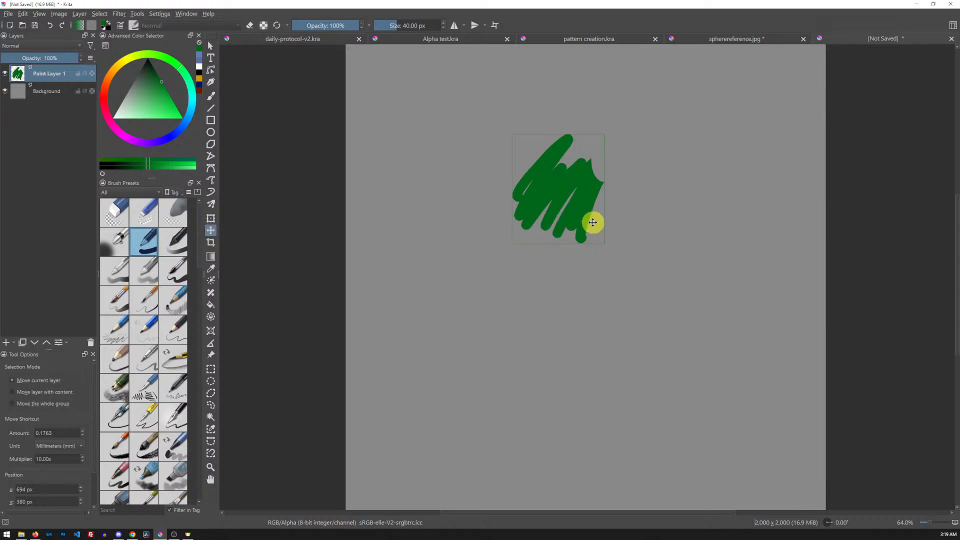
{"action": "mouse_move", "coordinate": [562, 176]}
{"action": "left_mouse_down"}
{"action": "mouse_move", "coordinate": [490, 277]}
{"action": "mouse_move", "coordinate": [431, 133]}
{"action": "mouse_move", "coordinate": [517, 142]}
{"action": "mouse_move", "coordinate": [512, 176]}
{"action": "mouse_move", "coordinate": [547, 247]}
{"action": "left_mouse_up"}
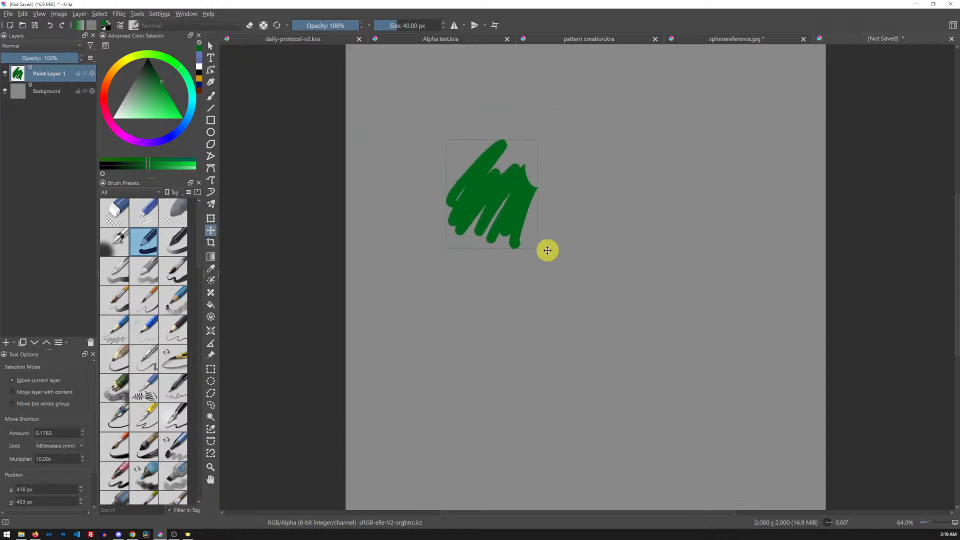
Paint a green eye with a thick eyebrow above it on Paint Layer 1, and erase the old scribble.
{"action": "key", "text": "b"}
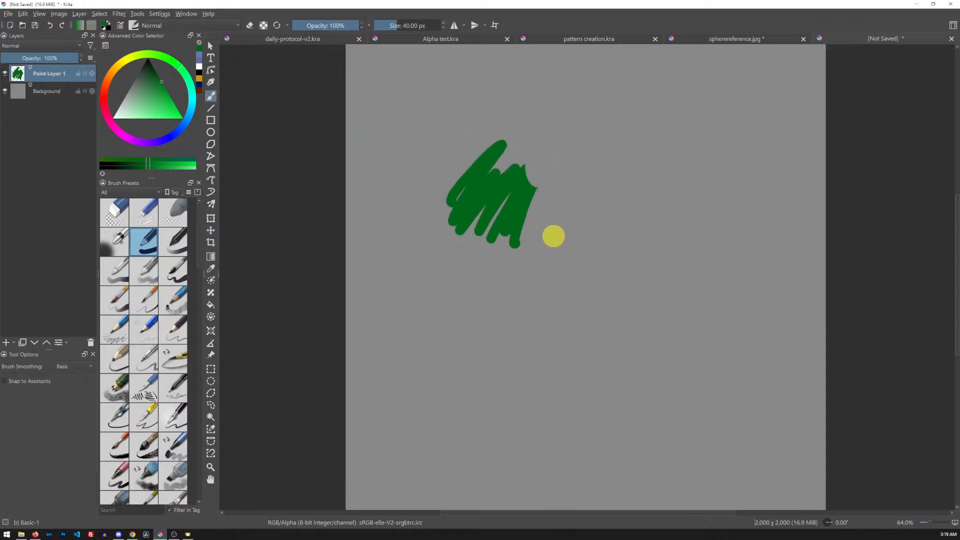
{"action": "mouse_move", "coordinate": [516, 303]}
{"action": "left_mouse_down"}
{"action": "mouse_move", "coordinate": [532, 268]}
{"action": "mouse_move", "coordinate": [623, 205]}
{"action": "mouse_move", "coordinate": [544, 266]}
{"action": "mouse_move", "coordinate": [603, 270]}
{"action": "mouse_move", "coordinate": [581, 230]}
{"action": "mouse_move", "coordinate": [553, 266]}
{"action": "mouse_move", "coordinate": [590, 258]}
{"action": "mouse_move", "coordinate": [564, 246]}
{"action": "left_mouse_up"}
{"action": "mouse_move", "coordinate": [512, 317]}
{"action": "left_mouse_down"}
{"action": "mouse_move", "coordinate": [579, 307]}
{"action": "mouse_move", "coordinate": [638, 246]}
{"action": "mouse_move", "coordinate": [636, 196]}
{"action": "left_mouse_up"}
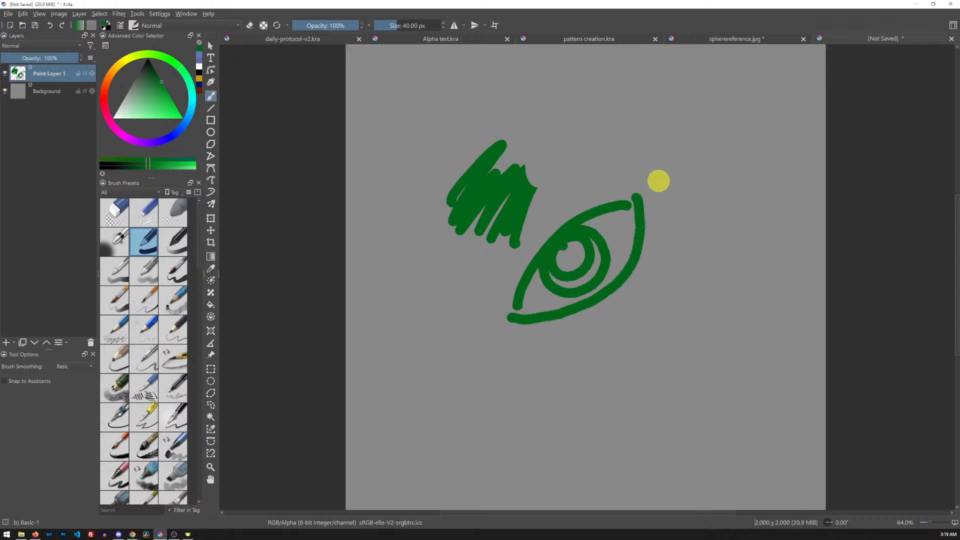
{"action": "mouse_move", "coordinate": [645, 131]}
{"action": "left_mouse_down"}
{"action": "mouse_move", "coordinate": [631, 156]}
{"action": "mouse_move", "coordinate": [567, 116]}
{"action": "mouse_move", "coordinate": [533, 120]}
{"action": "mouse_move", "coordinate": [487, 108]}
{"action": "mouse_move", "coordinate": [419, 117]}
{"action": "mouse_move", "coordinate": [502, 98]}
{"action": "mouse_move", "coordinate": [622, 127]}
{"action": "mouse_move", "coordinate": [621, 149]}
{"action": "mouse_move", "coordinate": [434, 109]}
{"action": "mouse_move", "coordinate": [558, 120]}
{"action": "mouse_move", "coordinate": [608, 139]}
{"action": "mouse_move", "coordinate": [453, 119]}
{"action": "mouse_move", "coordinate": [565, 128]}
{"action": "mouse_move", "coordinate": [483, 115]}
{"action": "mouse_move", "coordinate": [492, 113]}
{"action": "mouse_move", "coordinate": [605, 137]}
{"action": "mouse_move", "coordinate": [545, 120]}
{"action": "mouse_move", "coordinate": [587, 120]}
{"action": "mouse_move", "coordinate": [523, 108]}
{"action": "mouse_move", "coordinate": [573, 129]}
{"action": "mouse_move", "coordinate": [442, 123]}
{"action": "left_mouse_up"}
{"action": "key", "text": "e"}
{"action": "mouse_move", "coordinate": [513, 255]}
{"action": "left_mouse_down"}
{"action": "mouse_move", "coordinate": [545, 180]}
{"action": "mouse_move", "coordinate": [515, 240]}
{"action": "mouse_move", "coordinate": [521, 165]}
{"action": "mouse_move", "coordinate": [476, 175]}
{"action": "mouse_move", "coordinate": [498, 148]}
{"action": "mouse_move", "coordinate": [466, 170]}
{"action": "mouse_move", "coordinate": [440, 229]}
{"action": "mouse_move", "coordinate": [469, 224]}
{"action": "mouse_move", "coordinate": [453, 240]}
{"action": "mouse_move", "coordinate": [446, 228]}
{"action": "mouse_move", "coordinate": [465, 252]}
{"action": "left_mouse_up"}
Select the eyebrow with a freehand selection and move it slightly left to about X 185 px, Y 200 px.
{"action": "key", "text": "l"}
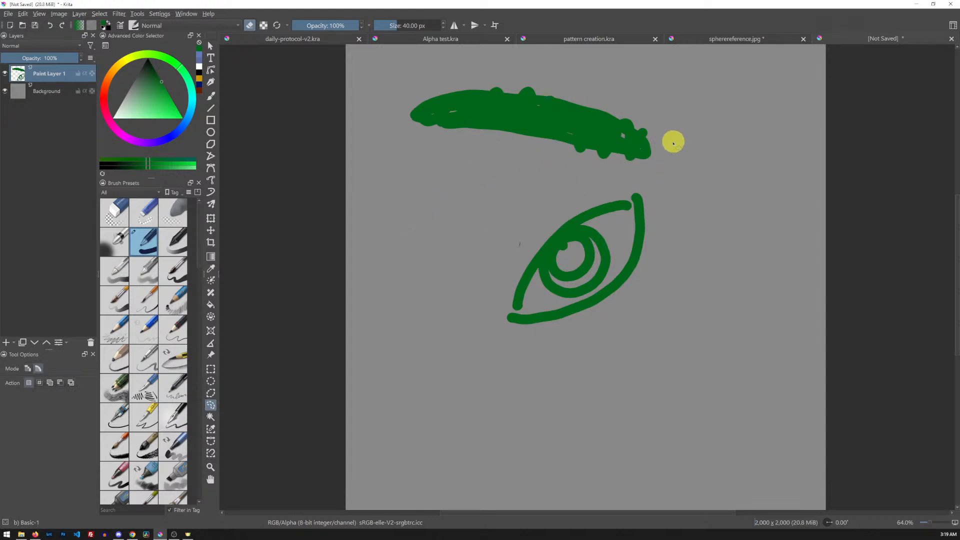
{"action": "mouse_move", "coordinate": [633, 182]}
{"action": "left_mouse_down"}
{"action": "mouse_move", "coordinate": [515, 67]}
{"action": "mouse_move", "coordinate": [381, 102]}
{"action": "mouse_move", "coordinate": [475, 170]}
{"action": "mouse_move", "coordinate": [623, 180]}
{"action": "left_mouse_up"}
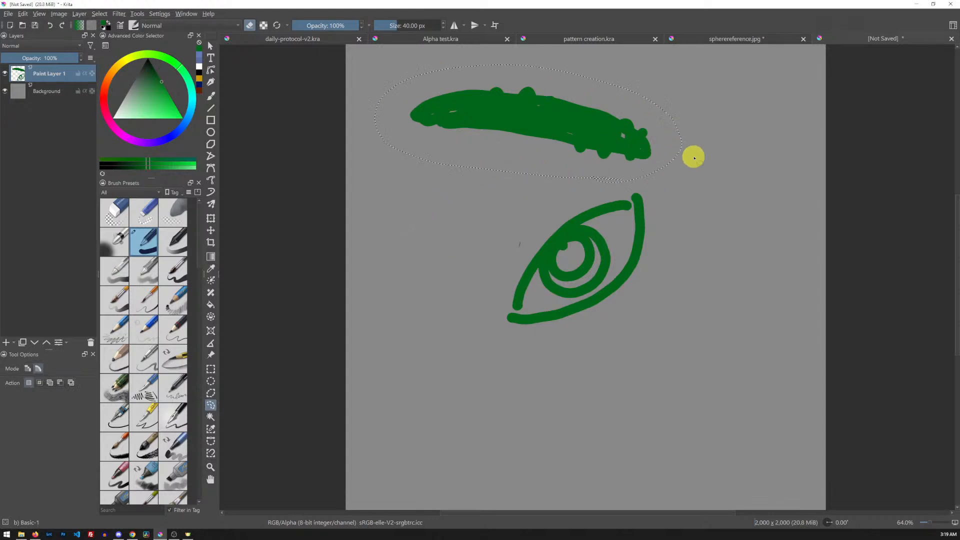
{"action": "key", "text": "t"}
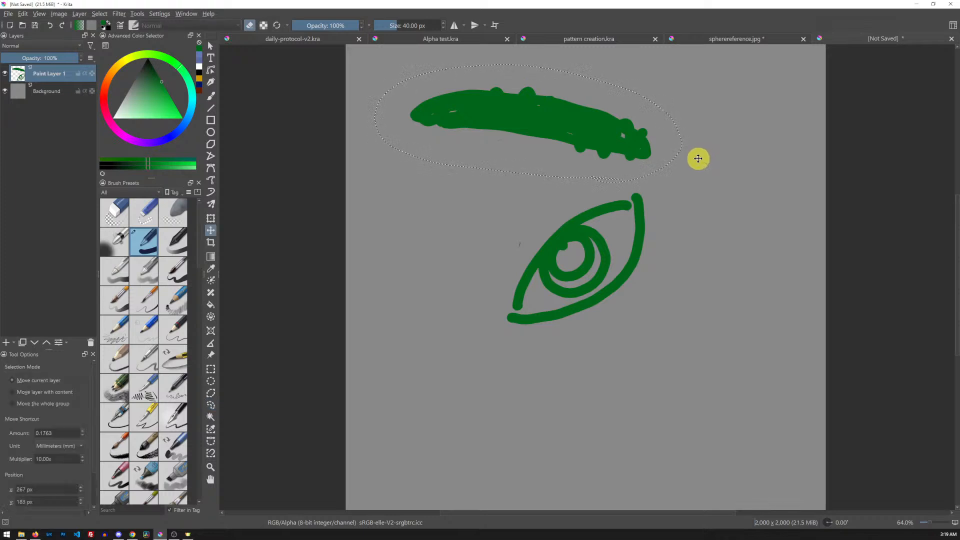
{"action": "mouse_move", "coordinate": [614, 138]}
{"action": "left_mouse_down"}
{"action": "mouse_move", "coordinate": [600, 137]}
{"action": "mouse_move", "coordinate": [568, 165]}
{"action": "mouse_move", "coordinate": [557, 158]}
{"action": "mouse_move", "coordinate": [553, 170]}
{"action": "mouse_move", "coordinate": [626, 143]}
{"action": "mouse_move", "coordinate": [544, 156]}
{"action": "mouse_move", "coordinate": [581, 135]}
{"action": "mouse_move", "coordinate": [645, 135]}
{"action": "mouse_move", "coordinate": [598, 139]}
{"action": "mouse_move", "coordinate": [495, 124]}
{"action": "mouse_move", "coordinate": [460, 153]}
{"action": "mouse_move", "coordinate": [400, 259]}
{"action": "mouse_move", "coordinate": [562, 120]}
{"action": "mouse_move", "coordinate": [529, 109]}
{"action": "mouse_move", "coordinate": [629, 137]}
{"action": "left_mouse_up"}
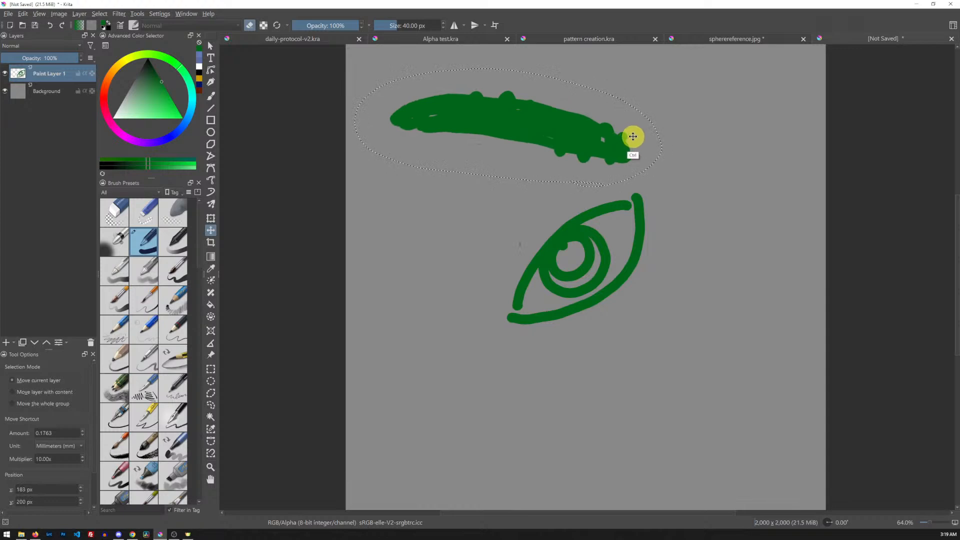
Transform the selected eyebrow: rotate it to a steep diagonal, resize it and place it beside the eye at about X 628 px, Y 659 px.
{"action": "key", "text": "ctrl+t"}
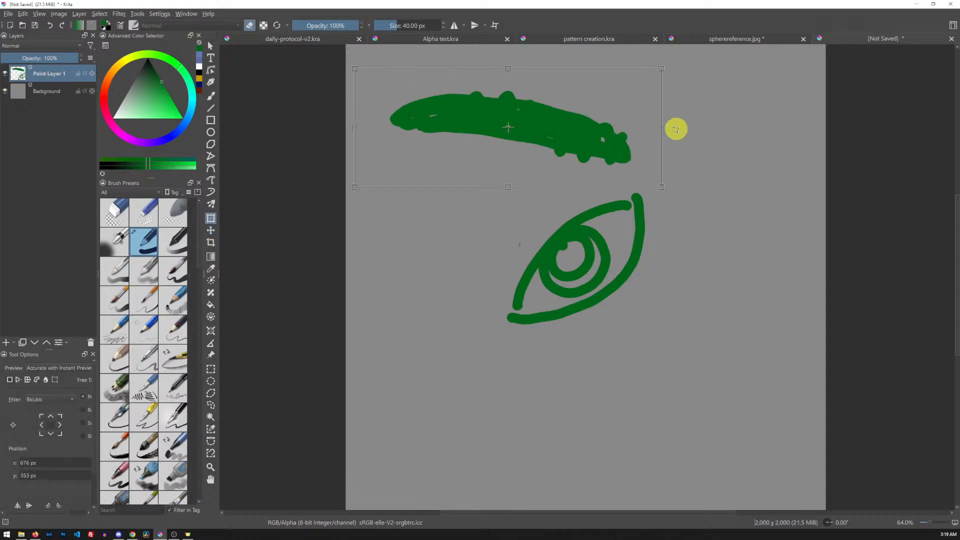
{"action": "left_click_drag", "start_coordinate": [682, 107], "coordinate": [665, 70]}
{"action": "left_click_drag", "start_coordinate": [518, 112], "coordinate": [502, 178]}
{"action": "mouse_move", "coordinate": [665, 112]}
{"action": "left_mouse_down"}
{"action": "mouse_move", "coordinate": [624, 77]}
{"action": "mouse_move", "coordinate": [572, 77]}
{"action": "mouse_move", "coordinate": [508, 97]}
{"action": "left_mouse_up"}
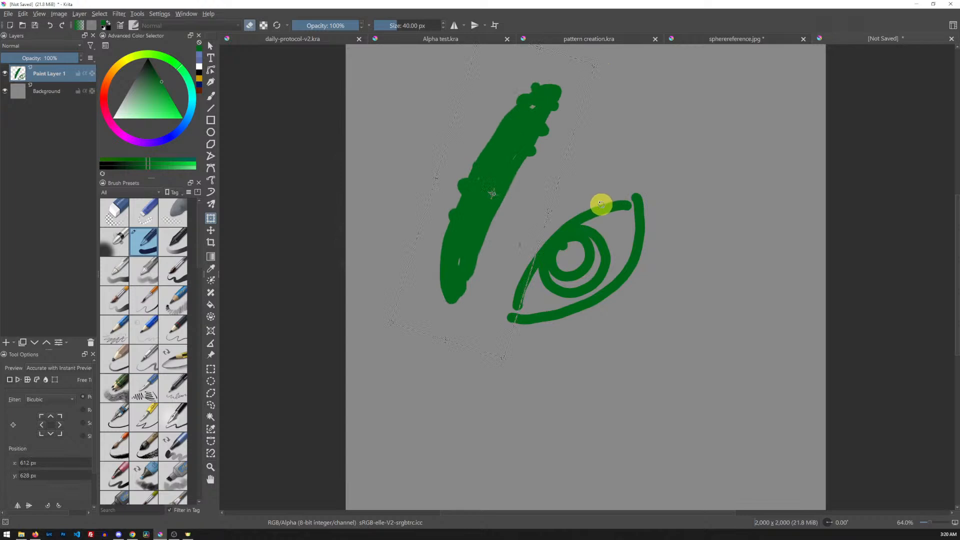
{"action": "left_click_drag", "start_coordinate": [504, 358], "coordinate": [494, 306]}
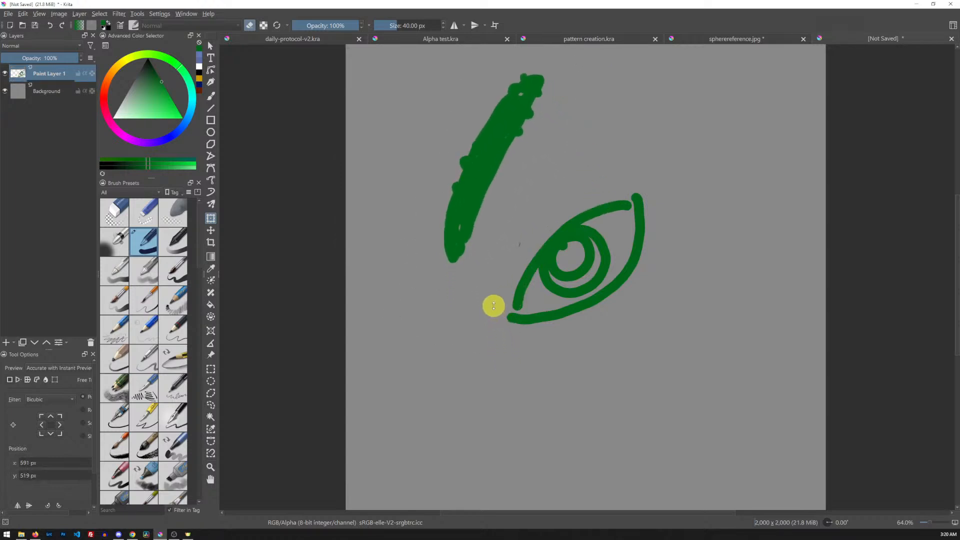
{"action": "left_click_drag", "start_coordinate": [493, 212], "coordinate": [494, 245]}
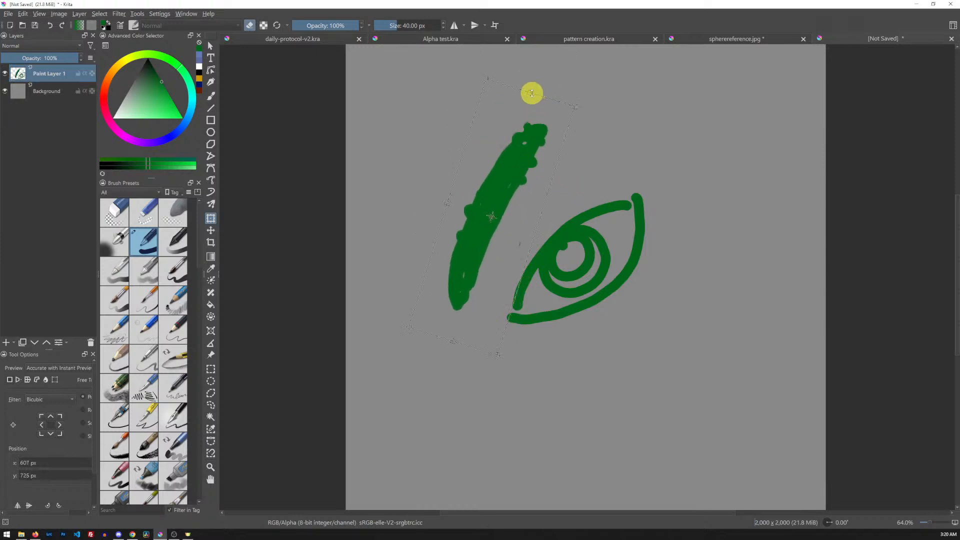
{"action": "left_click_drag", "start_coordinate": [531, 93], "coordinate": [550, 59]}
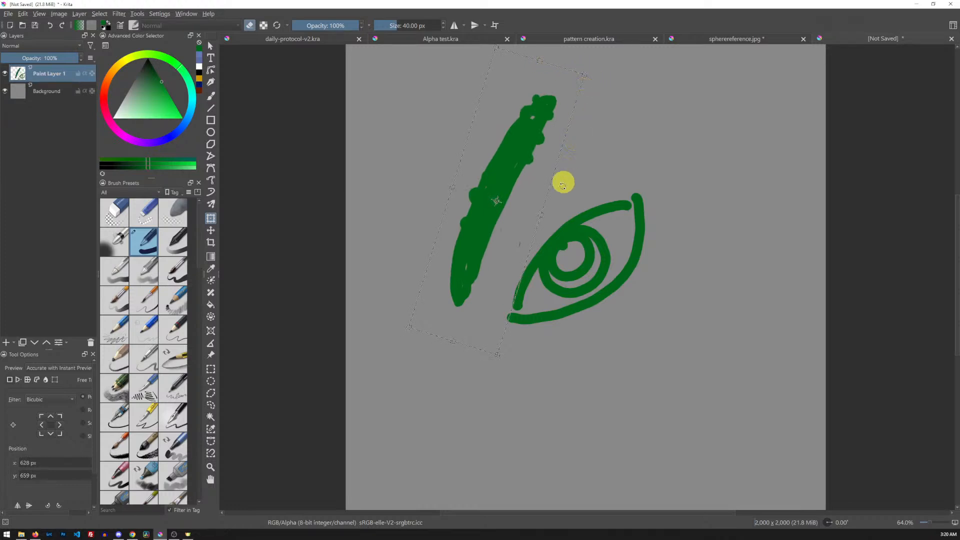
{"action": "key", "text": "Return"}
Switch to the "Traditional to Digital Notes" document in Google Docs, find the end of the Painting shortcuts table and widen the window.
{"action": "left_click_drag", "start_coordinate": [608, 0], "coordinate": [606, 48]}
{"action": "scroll", "coordinate": [524, 260], "scroll_direction": "down", "scroll_amount": 3}
{"action": "scroll", "coordinate": [525, 261], "scroll_direction": "up", "scroll_amount": 1}
{"action": "scroll", "coordinate": [525, 261], "scroll_direction": "up", "scroll_amount": 1}
{"action": "scroll", "coordinate": [525, 261], "scroll_direction": "down", "scroll_amount": 2}
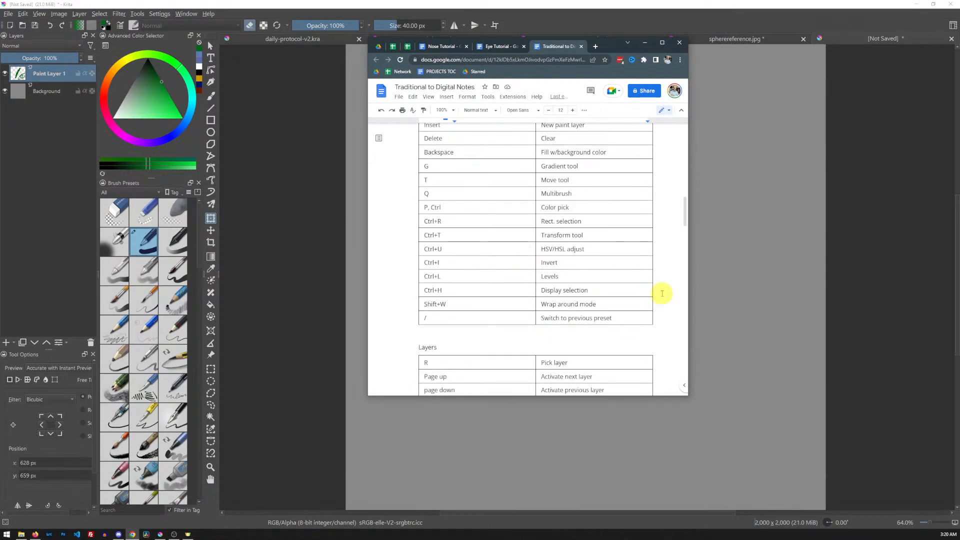
{"action": "left_click_drag", "start_coordinate": [689, 280], "coordinate": [737, 279]}
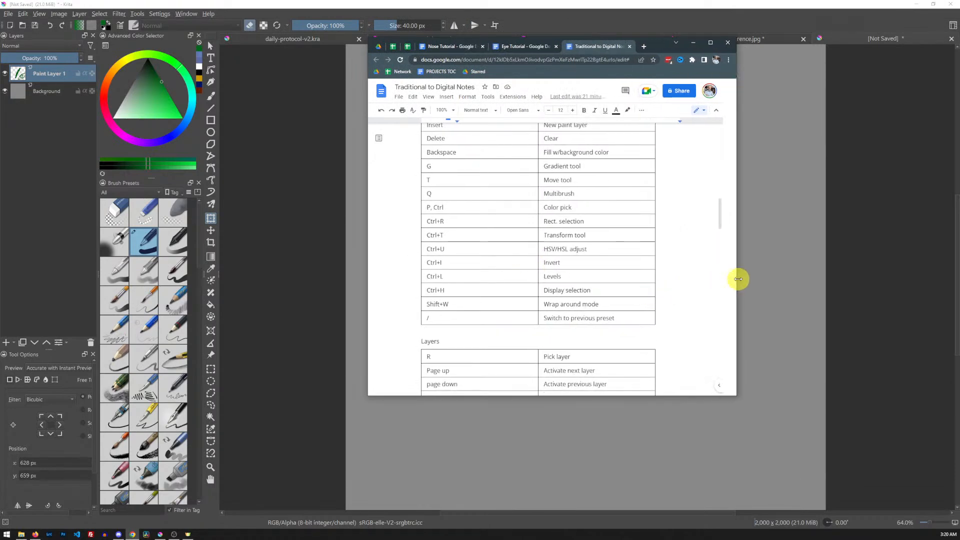
Add two rows at the end of the Painting shortcuts table: S for "Selection tool" and Ctrl+D for "Deselect".
{"action": "left_click", "coordinate": [635, 315]}
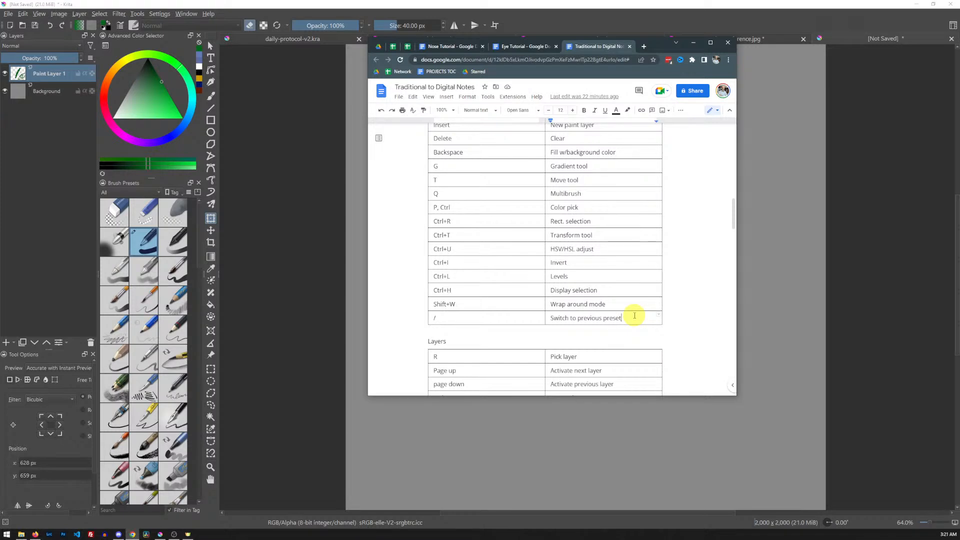
{"action": "key", "text": "Tab"}
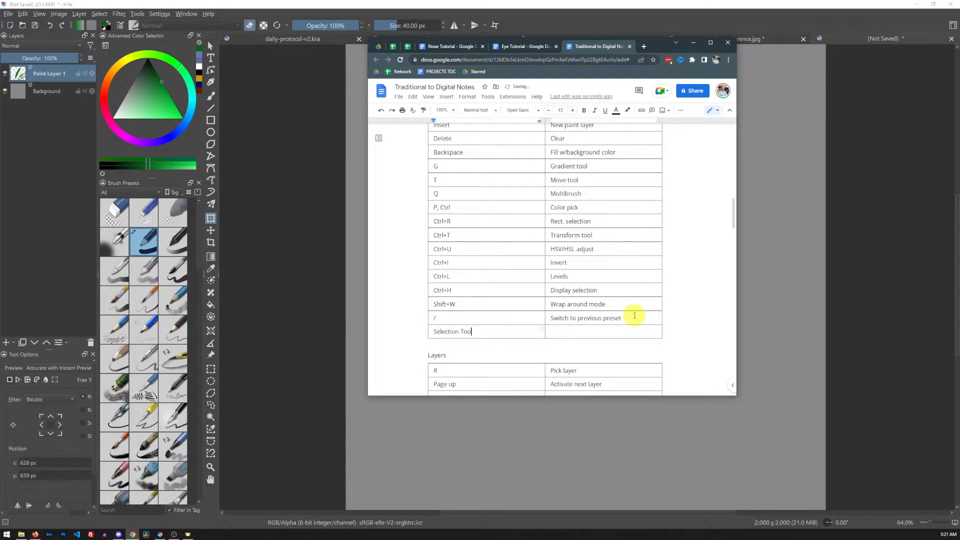
{"action": "key", "text": "BackSpace"}
{"action": "key", "text": "BackSpace"}
{"action": "key", "text": "BackSpace"}
{"action": "key", "text": "BackSpace"}
{"action": "key", "text": "BackSpace"}
{"action": "key", "text": "BackSpace"}
{"action": "key", "text": "BackSpace"}
{"action": "key", "text": "BackSpace"}
{"action": "key", "text": "Tab"}
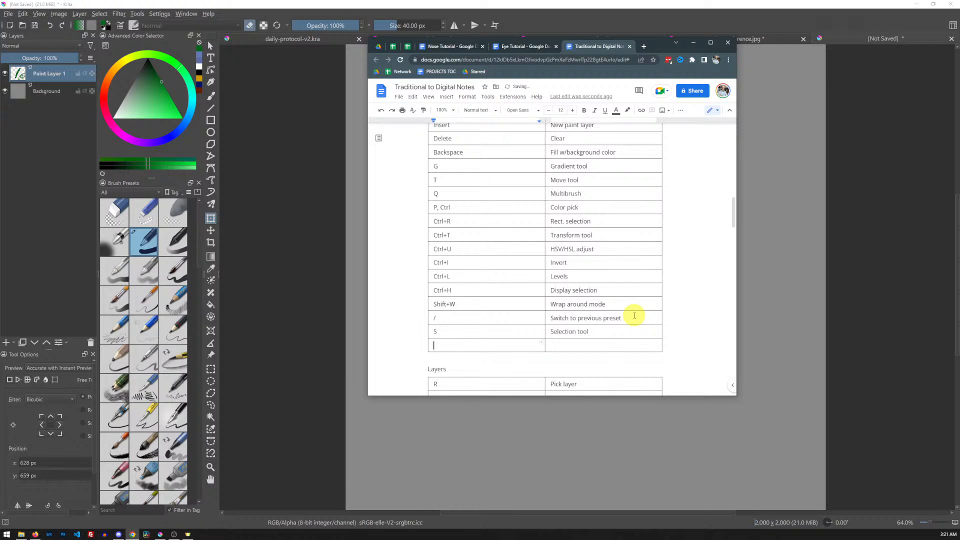
{"action": "type", "text": "Ctrl+D"}
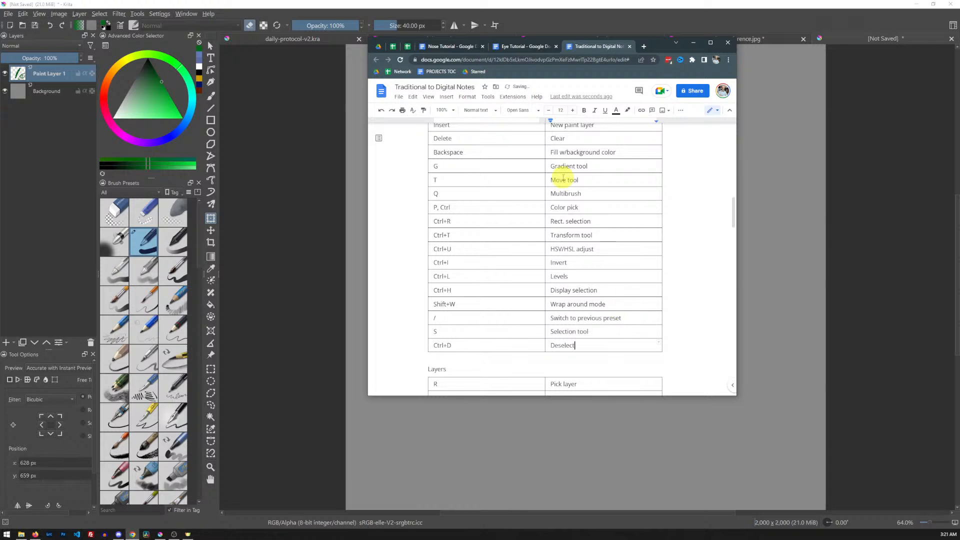
Review the cheat sheet's remaining shortcut tables, including Layers, Zoom, Rotate and Canvas, and return to the Krita canvas.
{"action": "scroll", "coordinate": [602, 284], "scroll_direction": "down", "scroll_amount": 1}
{"action": "scroll", "coordinate": [602, 284], "scroll_direction": "down", "scroll_amount": 10}
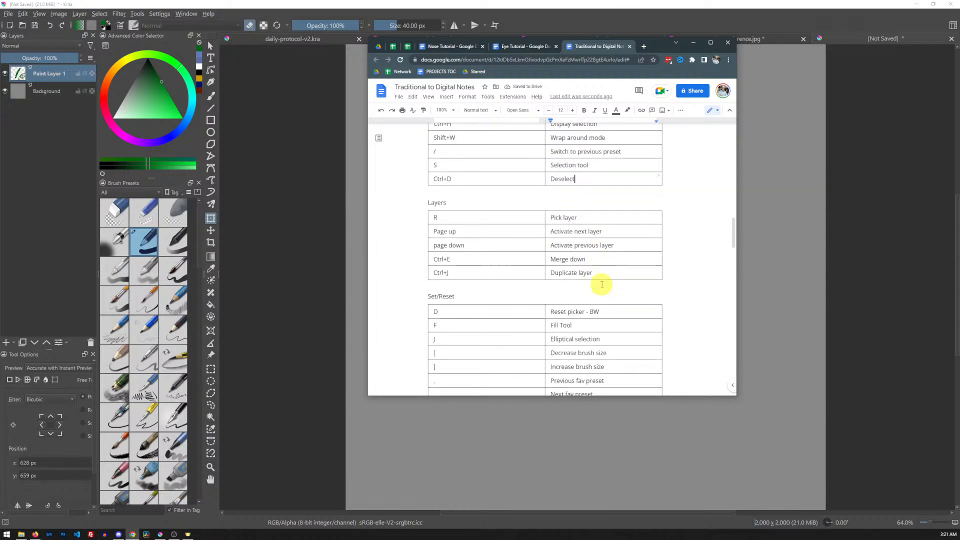
{"action": "scroll", "coordinate": [574, 236], "scroll_direction": "down", "scroll_amount": 12}
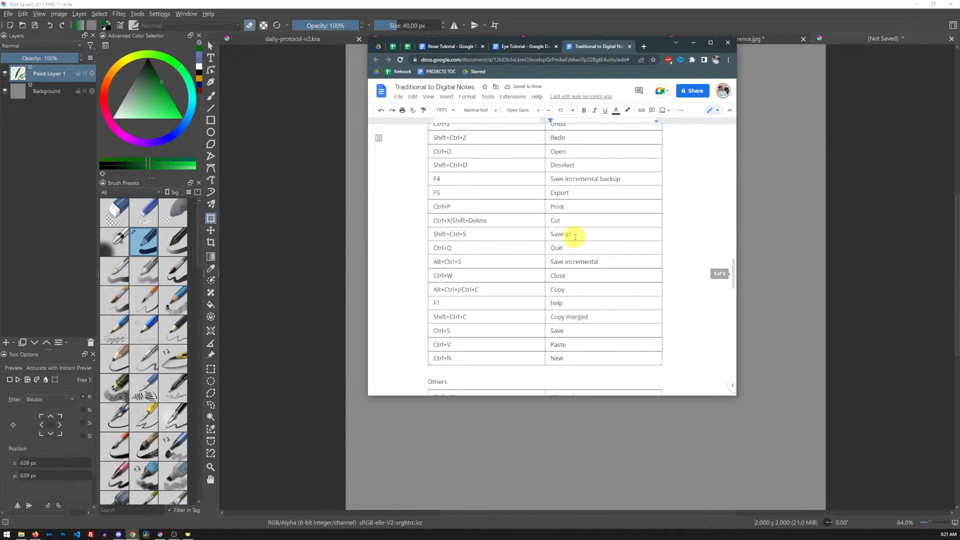
{"action": "scroll", "coordinate": [574, 236], "scroll_direction": "down", "scroll_amount": 10}
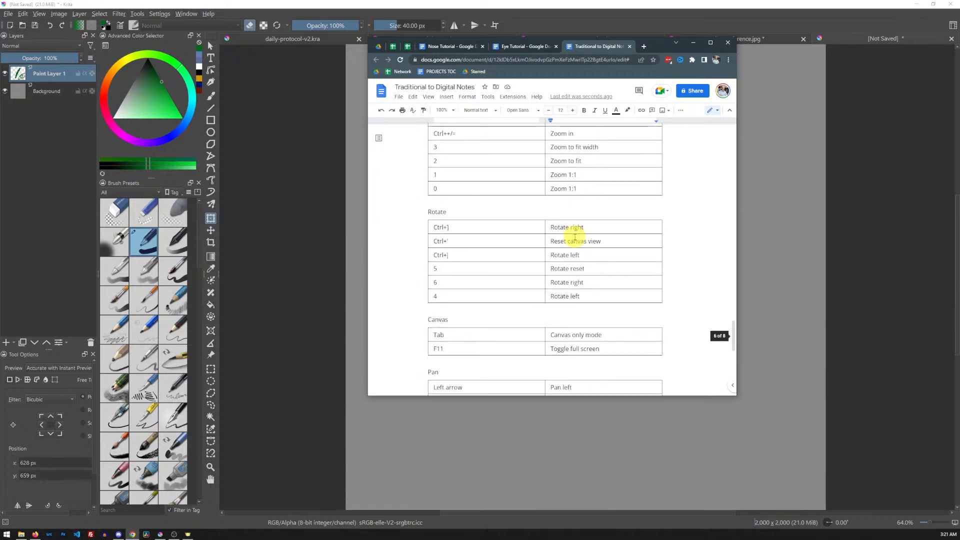
{"action": "scroll", "coordinate": [575, 237], "scroll_direction": "down", "scroll_amount": 2}
{"action": "scroll", "coordinate": [574, 237], "scroll_direction": "up", "scroll_amount": 8}
{"action": "scroll", "coordinate": [574, 236], "scroll_direction": "up", "scroll_amount": 15}
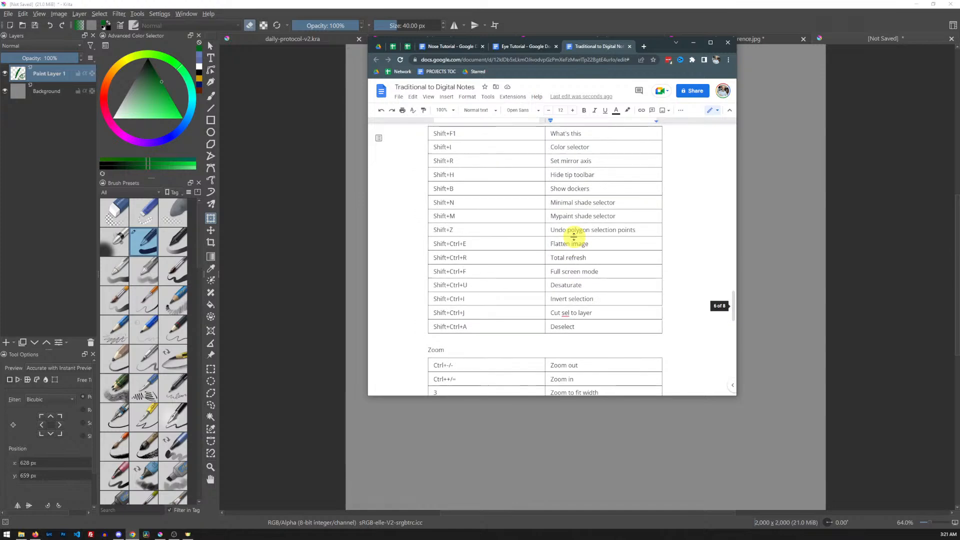
{"action": "scroll", "coordinate": [574, 236], "scroll_direction": "up", "scroll_amount": 8}
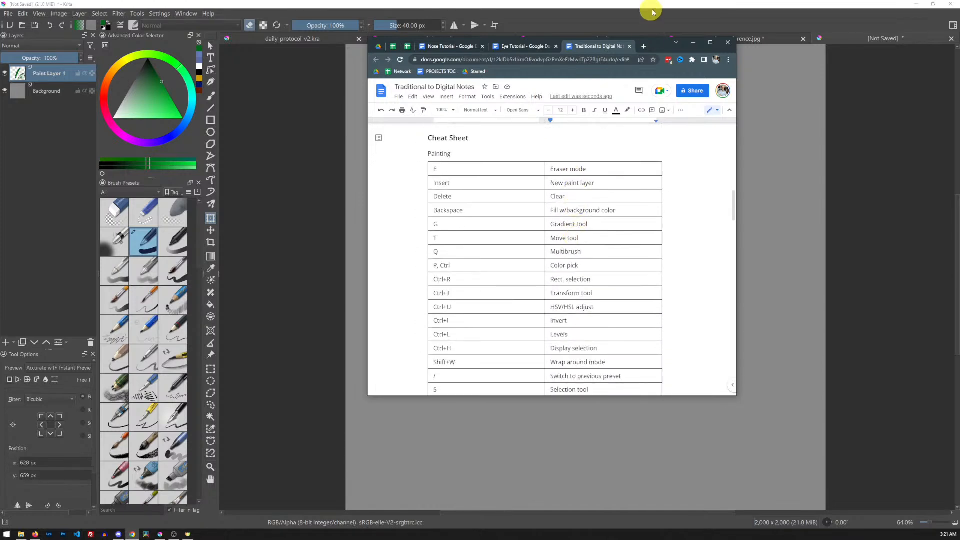
{"action": "left_click_drag", "start_coordinate": [651, 46], "coordinate": [663, 0]}
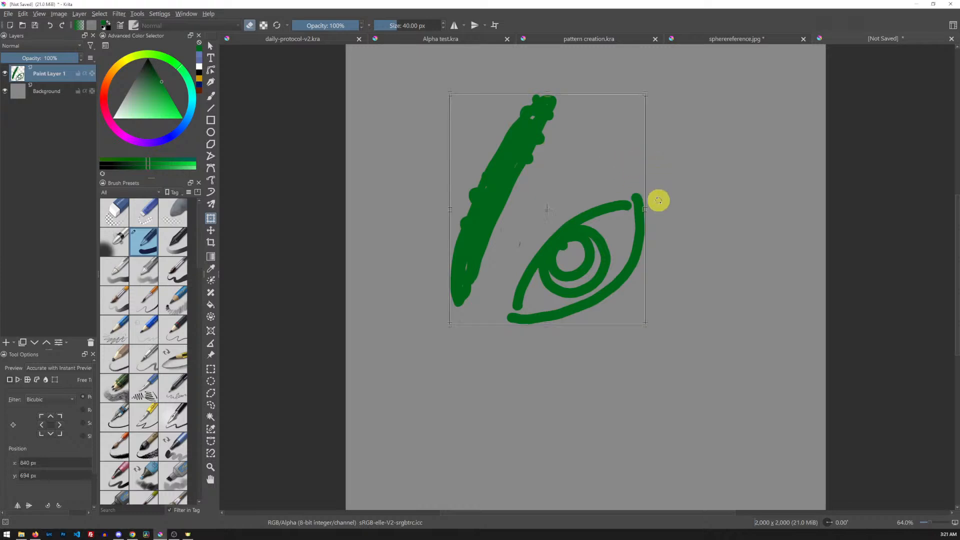
Rotate the whole drawing slightly counter-clockwise and erase strokes across the lower corner of the eye.
{"action": "left_click_drag", "start_coordinate": [671, 221], "coordinate": [689, 197]}
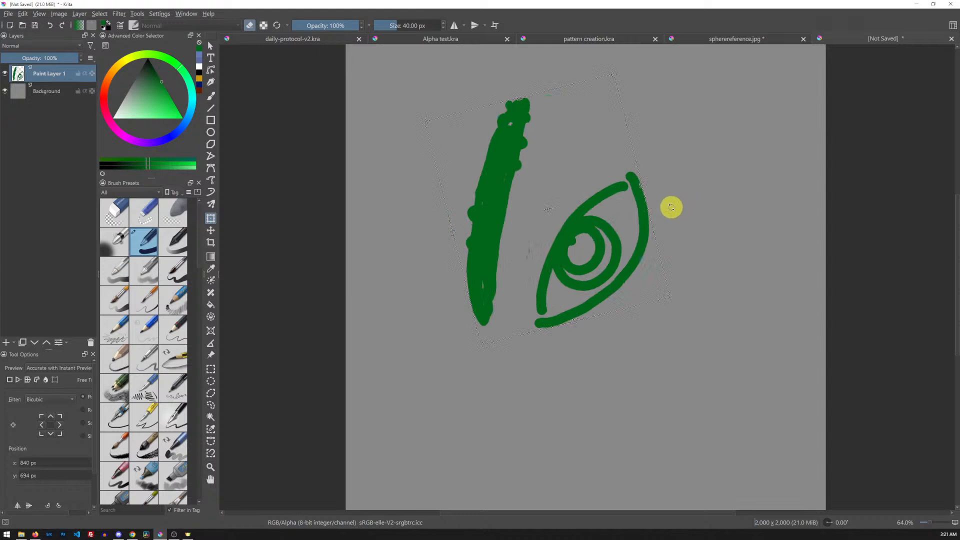
{"action": "key", "text": "b"}
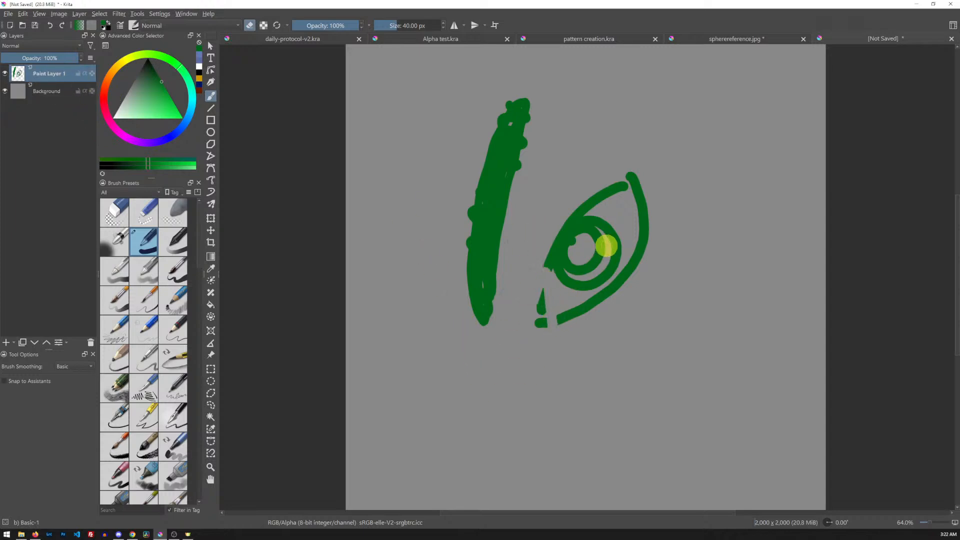
Clear everything on Paint Layer 1 and pick a brighter green as the painting colour.
{"action": "key", "text": "Delete"}
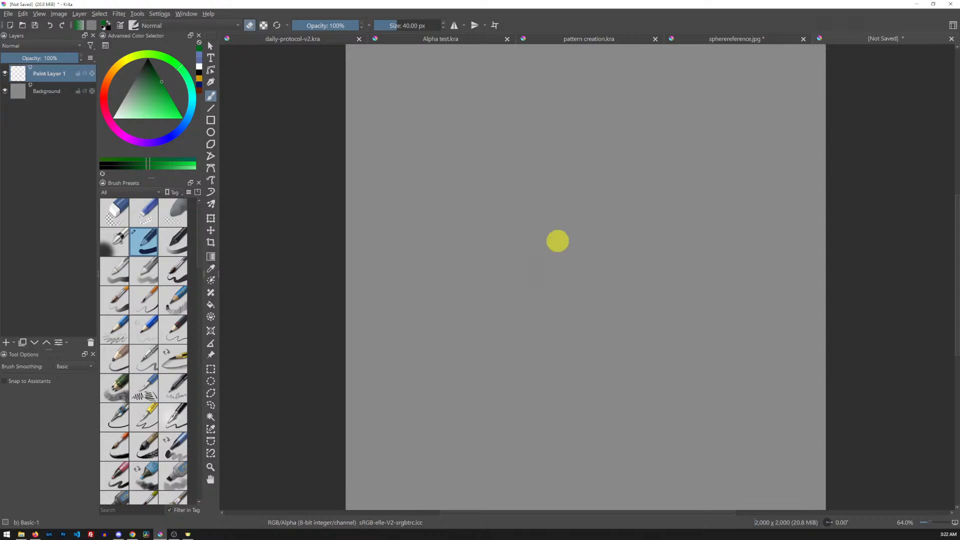
{"action": "left_click", "coordinate": [166, 93]}
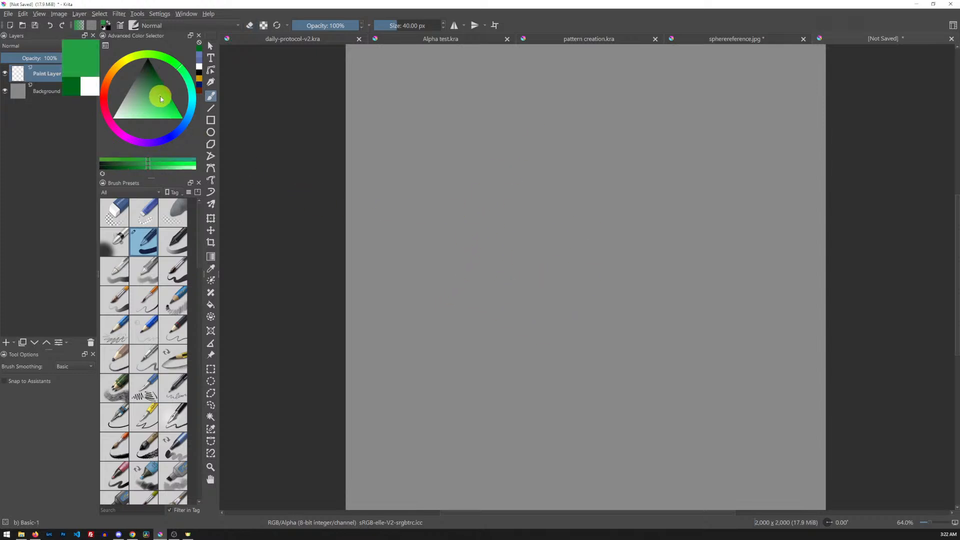
Paint a green test stroke, clear it from the layer, and show only the My Favorites brush presets.
{"action": "mouse_move", "coordinate": [463, 135]}
{"action": "left_mouse_down"}
{"action": "mouse_move", "coordinate": [465, 216]}
{"action": "mouse_move", "coordinate": [522, 176]}
{"action": "mouse_move", "coordinate": [578, 221]}
{"action": "left_mouse_up"}
{"action": "key", "text": "Delete"}
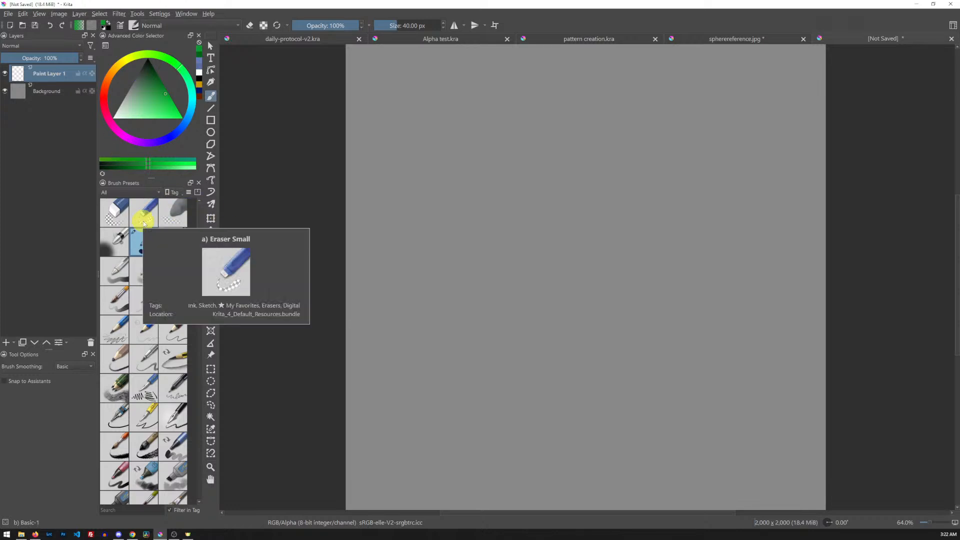
{"action": "left_click", "coordinate": [156, 194]}
{"action": "left_click", "coordinate": [125, 302]}
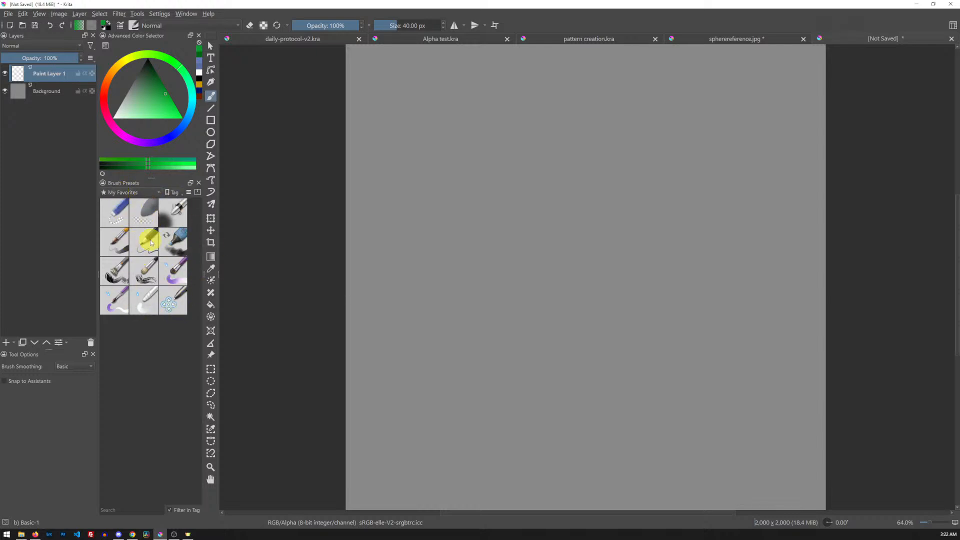
{"action": "mouse_move", "coordinate": [151, 243]}
{"action": "mouse_move", "coordinate": [144, 311]}
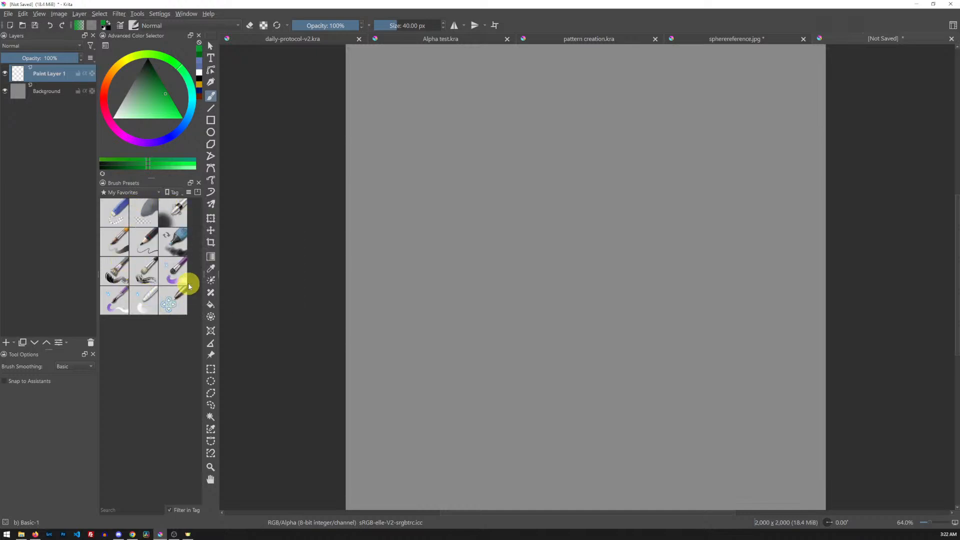
Remove the Eraser Small and Eraser Soft presets from the My Favorites tag.
{"action": "right_click", "coordinate": [115, 213]}
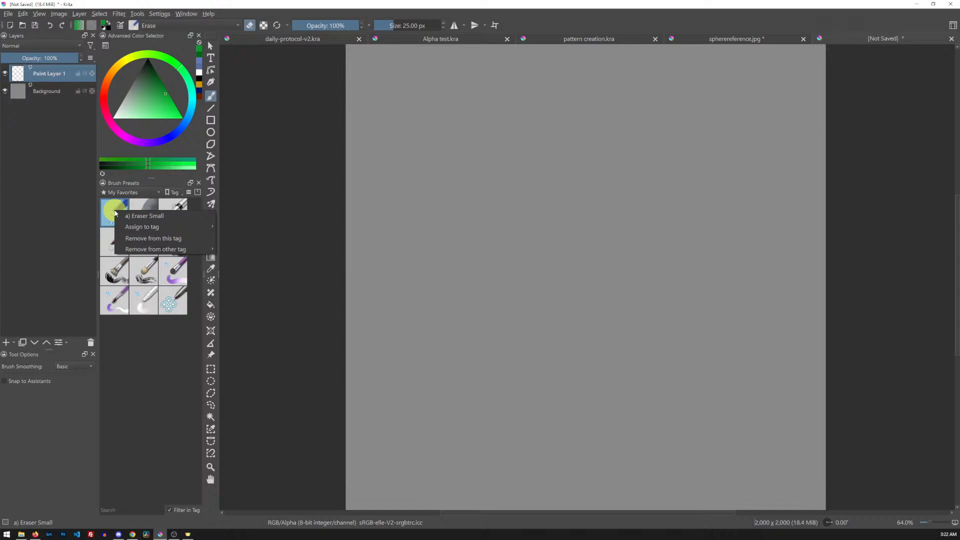
{"action": "left_click", "coordinate": [151, 239]}
{"action": "right_click", "coordinate": [120, 215]}
{"action": "left_click", "coordinate": [140, 240]}
{"action": "left_click", "coordinate": [125, 215]}
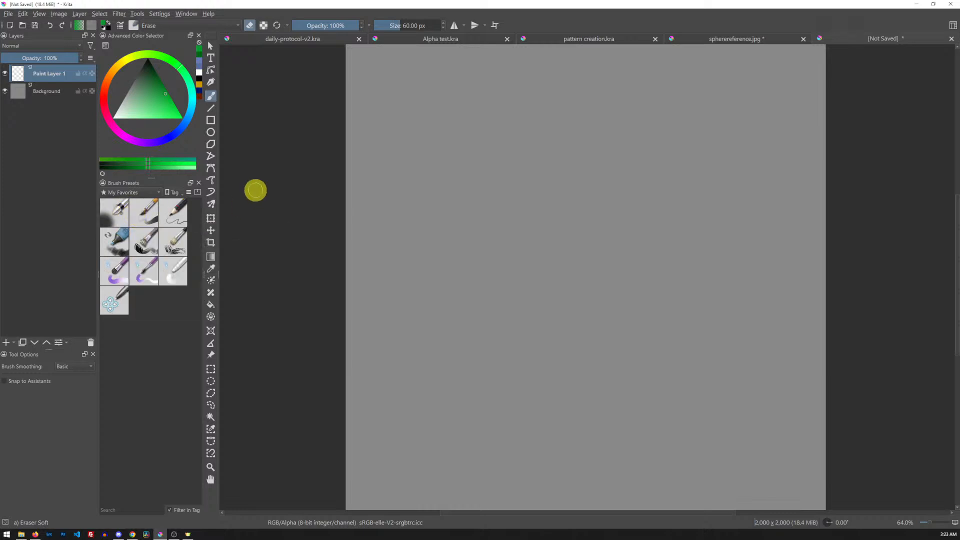
Reset the painting colour to black and paint a large soft oval near the canvas's upper-left corner with Airbrush Soft at 600 px.
{"action": "left_click", "coordinate": [121, 209]}
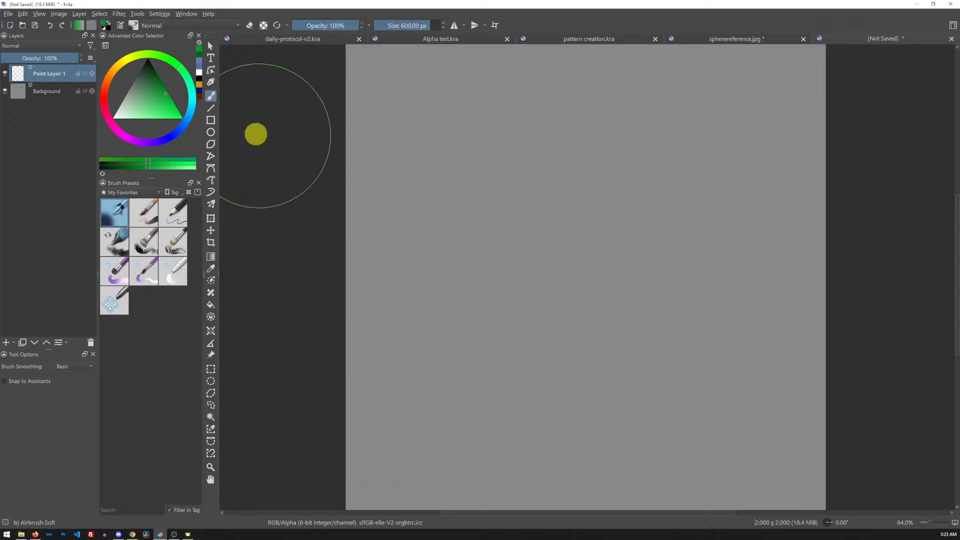
{"action": "key", "text": "d"}
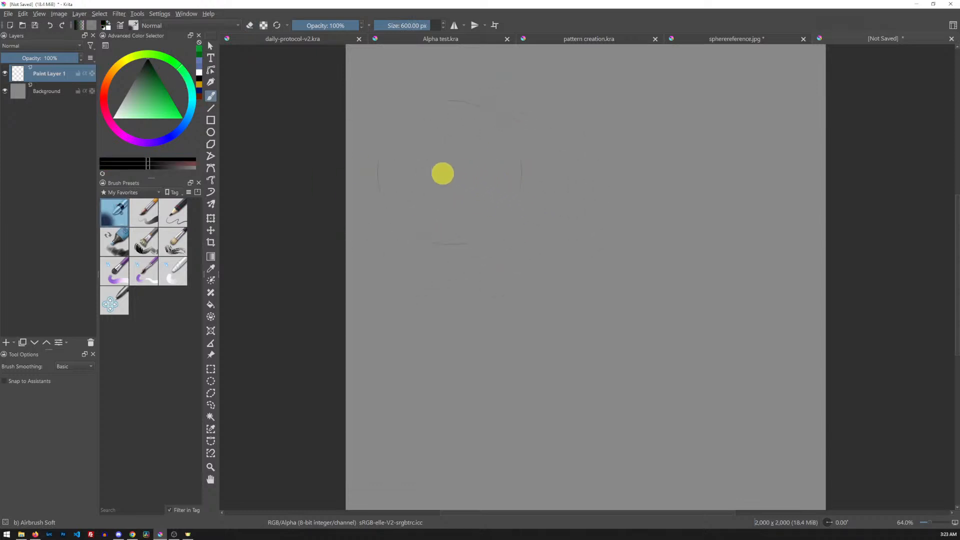
{"action": "mouse_move", "coordinate": [453, 175]}
{"action": "left_mouse_down"}
{"action": "mouse_move", "coordinate": [415, 211]}
{"action": "mouse_move", "coordinate": [434, 180]}
{"action": "mouse_move", "coordinate": [425, 211]}
{"action": "mouse_move", "coordinate": [444, 184]}
{"action": "mouse_move", "coordinate": [522, 141]}
{"action": "mouse_move", "coordinate": [456, 167]}
{"action": "mouse_move", "coordinate": [459, 149]}
{"action": "mouse_move", "coordinate": [512, 144]}
{"action": "left_mouse_up"}
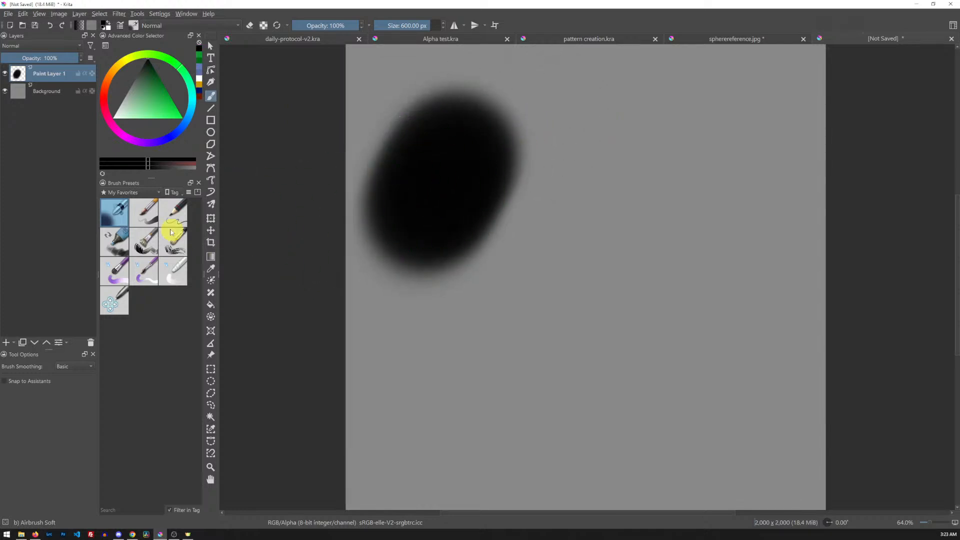
Paint a rising band of overlapping black strokes beside the soft oval using Basic-5 Size Opacity at 40 px.
{"action": "left_click", "coordinate": [145, 213]}
{"action": "mouse_move", "coordinate": [520, 287]}
{"action": "left_mouse_down"}
{"action": "mouse_move", "coordinate": [570, 173]}
{"action": "mouse_move", "coordinate": [601, 154]}
{"action": "left_mouse_up"}
{"action": "left_click_drag", "start_coordinate": [554, 263], "coordinate": [603, 161]}
{"action": "mouse_move", "coordinate": [572, 245]}
{"action": "left_mouse_down"}
{"action": "mouse_move", "coordinate": [603, 160]}
{"action": "mouse_move", "coordinate": [610, 169]}
{"action": "mouse_move", "coordinate": [597, 192]}
{"action": "mouse_move", "coordinate": [618, 145]}
{"action": "left_mouse_up"}
{"action": "left_click_drag", "start_coordinate": [591, 212], "coordinate": [620, 145]}
{"action": "mouse_move", "coordinate": [625, 140]}
{"action": "left_mouse_down"}
{"action": "mouse_move", "coordinate": [597, 220]}
{"action": "mouse_move", "coordinate": [634, 135]}
{"action": "left_mouse_up"}
{"action": "mouse_move", "coordinate": [615, 190]}
{"action": "left_mouse_down"}
{"action": "mouse_move", "coordinate": [640, 130]}
{"action": "mouse_move", "coordinate": [649, 131]}
{"action": "mouse_move", "coordinate": [644, 157]}
{"action": "mouse_move", "coordinate": [655, 136]}
{"action": "left_mouse_up"}
{"action": "left_click_drag", "start_coordinate": [625, 166], "coordinate": [688, 115]}
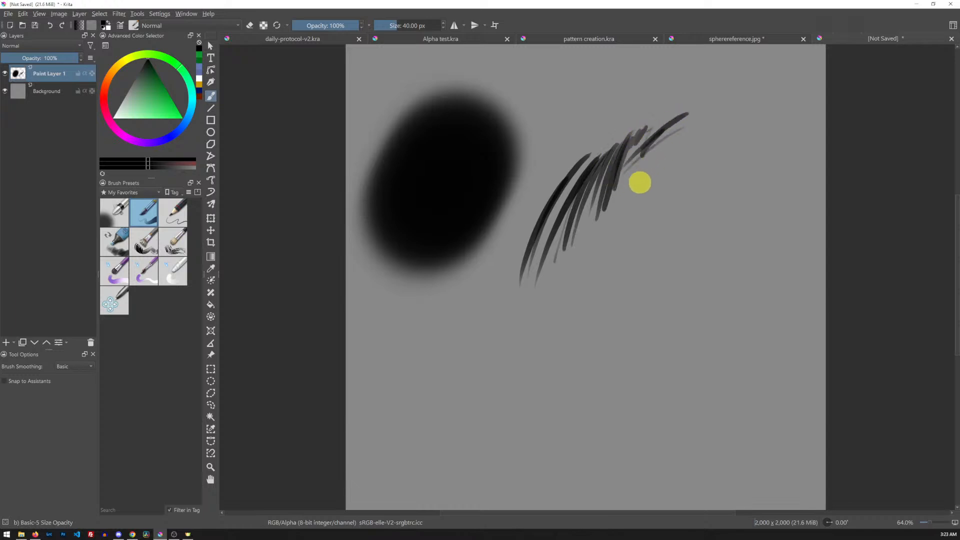
{"action": "mouse_move", "coordinate": [645, 186]}
{"action": "left_mouse_down"}
{"action": "mouse_move", "coordinate": [647, 206]}
{"action": "mouse_move", "coordinate": [682, 133]}
{"action": "mouse_move", "coordinate": [715, 99]}
{"action": "mouse_move", "coordinate": [679, 159]}
{"action": "mouse_move", "coordinate": [719, 118]}
{"action": "mouse_move", "coordinate": [737, 124]}
{"action": "left_mouse_up"}
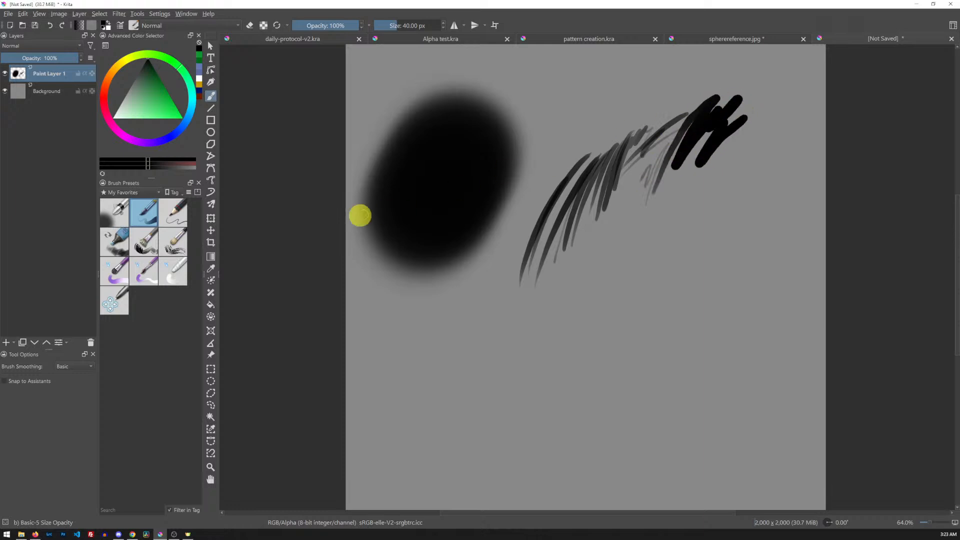
Draw thin black hatching and a small shaded patch below the rising strokes with the favourite pencil preset.
{"action": "left_click", "coordinate": [175, 216]}
{"action": "mouse_move", "coordinate": [597, 295]}
{"action": "left_mouse_down"}
{"action": "mouse_move", "coordinate": [641, 212]}
{"action": "mouse_move", "coordinate": [658, 203]}
{"action": "mouse_move", "coordinate": [643, 272]}
{"action": "mouse_move", "coordinate": [688, 232]}
{"action": "mouse_move", "coordinate": [690, 214]}
{"action": "mouse_move", "coordinate": [690, 230]}
{"action": "mouse_move", "coordinate": [699, 218]}
{"action": "mouse_move", "coordinate": [697, 261]}
{"action": "mouse_move", "coordinate": [709, 208]}
{"action": "mouse_move", "coordinate": [660, 296]}
{"action": "mouse_move", "coordinate": [677, 256]}
{"action": "left_mouse_up"}
{"action": "key", "text": "r"}
Paint short vertical black strokes below the soft oval with Marker Dry at 35 px.
{"action": "left_click", "coordinate": [114, 242]}
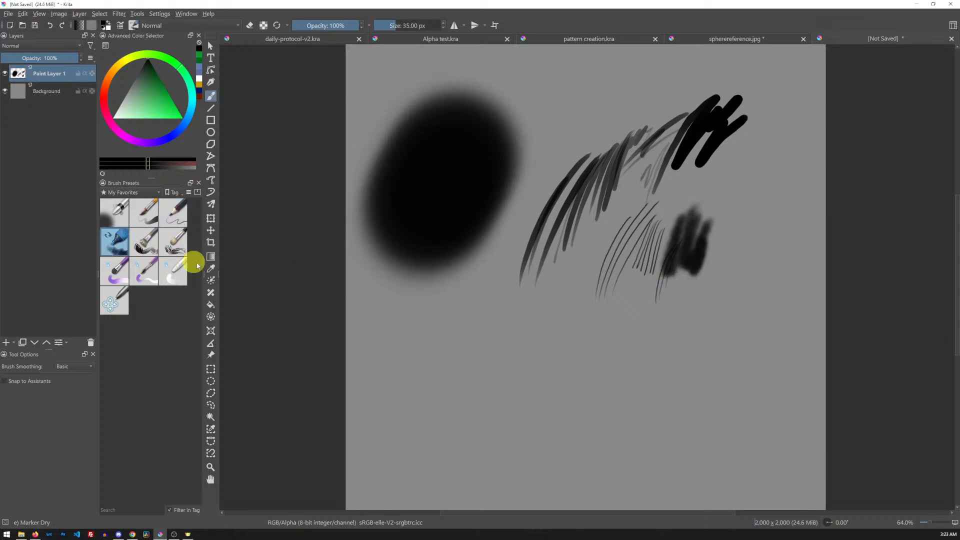
{"action": "left_click_drag", "start_coordinate": [470, 300], "coordinate": [476, 364]}
{"action": "mouse_move", "coordinate": [482, 328]}
{"action": "left_mouse_down"}
{"action": "mouse_move", "coordinate": [503, 297]}
{"action": "mouse_move", "coordinate": [509, 361]}
{"action": "mouse_move", "coordinate": [511, 293]}
{"action": "left_mouse_up"}
{"action": "left_click_drag", "start_coordinate": [520, 350], "coordinate": [529, 284]}
Paint black bristle strokes with Bristles-2 Flat Rough and textured strokes near the lower left with the neighbouring bristle preset.
{"action": "left_click", "coordinate": [145, 242]}
{"action": "mouse_move", "coordinate": [553, 353]}
{"action": "left_mouse_down"}
{"action": "mouse_move", "coordinate": [555, 362]}
{"action": "mouse_move", "coordinate": [557, 328]}
{"action": "mouse_move", "coordinate": [572, 360]}
{"action": "mouse_move", "coordinate": [581, 332]}
{"action": "mouse_move", "coordinate": [593, 348]}
{"action": "mouse_move", "coordinate": [639, 320]}
{"action": "mouse_move", "coordinate": [638, 368]}
{"action": "mouse_move", "coordinate": [677, 319]}
{"action": "mouse_move", "coordinate": [693, 370]}
{"action": "left_mouse_up"}
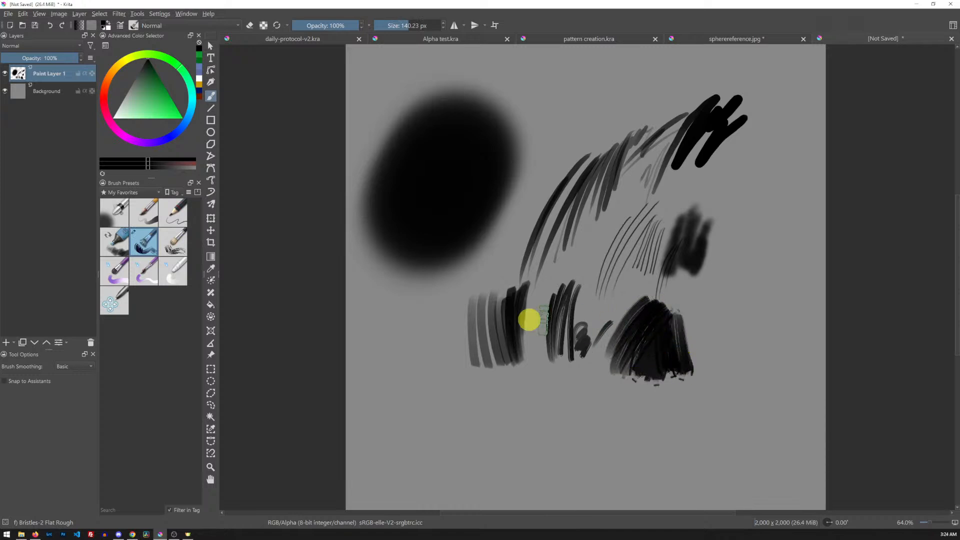
{"action": "left_click", "coordinate": [172, 242]}
{"action": "mouse_move", "coordinate": [413, 345]}
{"action": "left_mouse_down"}
{"action": "mouse_move", "coordinate": [433, 360]}
{"action": "mouse_move", "coordinate": [452, 415]}
{"action": "mouse_move", "coordinate": [456, 392]}
{"action": "mouse_move", "coordinate": [486, 401]}
{"action": "mouse_move", "coordinate": [497, 347]}
{"action": "mouse_move", "coordinate": [497, 397]}
{"action": "mouse_move", "coordinate": [548, 338]}
{"action": "left_mouse_up"}
Paint curved black strokes over the upper-right edge of the soft oval with Wet Paint.
{"action": "left_click", "coordinate": [114, 271]}
{"action": "mouse_move", "coordinate": [556, 102]}
{"action": "left_mouse_down"}
{"action": "mouse_move", "coordinate": [503, 200]}
{"action": "mouse_move", "coordinate": [500, 172]}
{"action": "left_mouse_up"}
{"action": "mouse_move", "coordinate": [514, 99]}
{"action": "left_mouse_down"}
{"action": "mouse_move", "coordinate": [491, 158]}
{"action": "mouse_move", "coordinate": [542, 81]}
{"action": "left_mouse_up"}
Paint overlapping green and orange Wet Paint strokes at 46 px across the lower-right edge of the black oval.
{"action": "left_click_drag", "start_coordinate": [158, 96], "coordinate": [163, 84]}
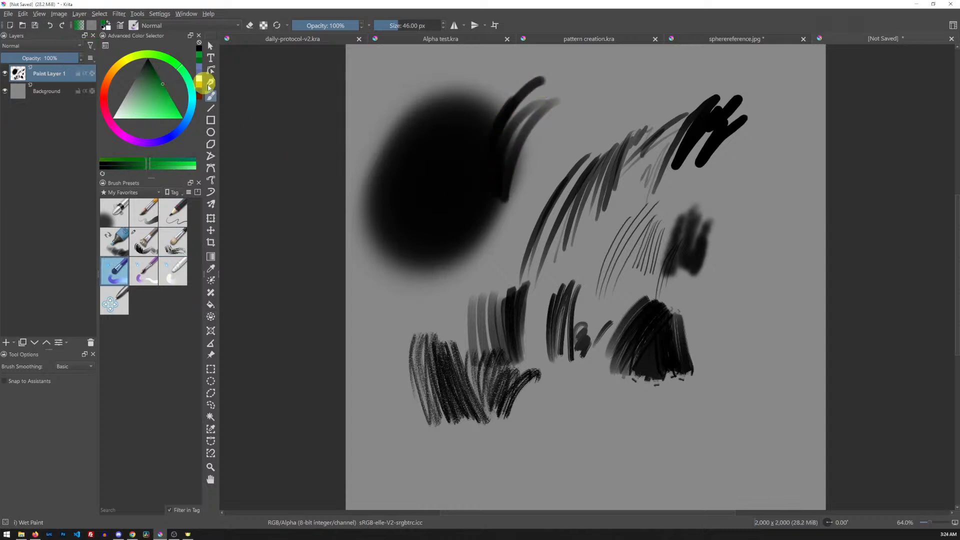
{"action": "mouse_move", "coordinate": [489, 188]}
{"action": "left_mouse_down"}
{"action": "mouse_move", "coordinate": [487, 171]}
{"action": "mouse_move", "coordinate": [510, 223]}
{"action": "mouse_move", "coordinate": [500, 145]}
{"action": "mouse_move", "coordinate": [535, 245]}
{"action": "mouse_move", "coordinate": [564, 273]}
{"action": "left_mouse_up"}
{"action": "mouse_move", "coordinate": [462, 255]}
{"action": "left_mouse_down"}
{"action": "mouse_move", "coordinate": [458, 217]}
{"action": "mouse_move", "coordinate": [488, 249]}
{"action": "mouse_move", "coordinate": [451, 224]}
{"action": "left_mouse_up"}
{"action": "left_click", "coordinate": [109, 73]}
{"action": "left_click", "coordinate": [111, 78]}
{"action": "mouse_move", "coordinate": [443, 229]}
{"action": "left_mouse_down"}
{"action": "mouse_move", "coordinate": [473, 205]}
{"action": "mouse_move", "coordinate": [457, 222]}
{"action": "mouse_move", "coordinate": [469, 215]}
{"action": "mouse_move", "coordinate": [455, 250]}
{"action": "mouse_move", "coordinate": [463, 240]}
{"action": "mouse_move", "coordinate": [443, 250]}
{"action": "mouse_move", "coordinate": [452, 222]}
{"action": "mouse_move", "coordinate": [436, 258]}
{"action": "mouse_move", "coordinate": [452, 199]}
{"action": "mouse_move", "coordinate": [433, 253]}
{"action": "mouse_move", "coordinate": [444, 195]}
{"action": "left_mouse_up"}
{"action": "mouse_move", "coordinate": [480, 143]}
{"action": "left_mouse_down"}
{"action": "mouse_move", "coordinate": [471, 184]}
{"action": "mouse_move", "coordinate": [479, 175]}
{"action": "mouse_move", "coordinate": [484, 189]}
{"action": "mouse_move", "coordinate": [492, 186]}
{"action": "mouse_move", "coordinate": [492, 202]}
{"action": "mouse_move", "coordinate": [506, 188]}
{"action": "mouse_move", "coordinate": [509, 207]}
{"action": "mouse_move", "coordinate": [523, 199]}
{"action": "mouse_move", "coordinate": [518, 236]}
{"action": "mouse_move", "coordinate": [531, 226]}
{"action": "mouse_move", "coordinate": [536, 241]}
{"action": "mouse_move", "coordinate": [542, 203]}
{"action": "left_mouse_up"}
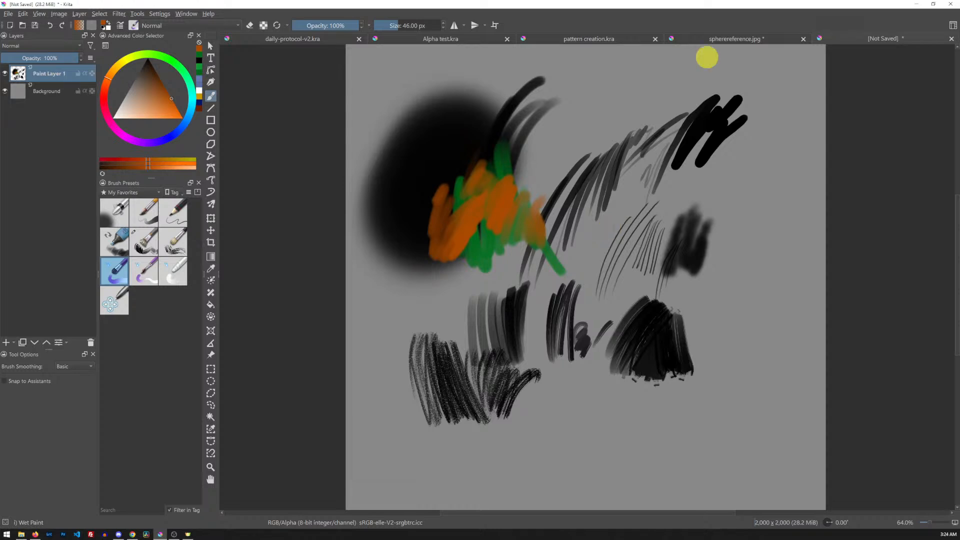
View the sphere reference image, return to the test canvas, and paint long orange Wet Paint zigzags across its middle.
{"action": "left_click", "coordinate": [721, 39]}
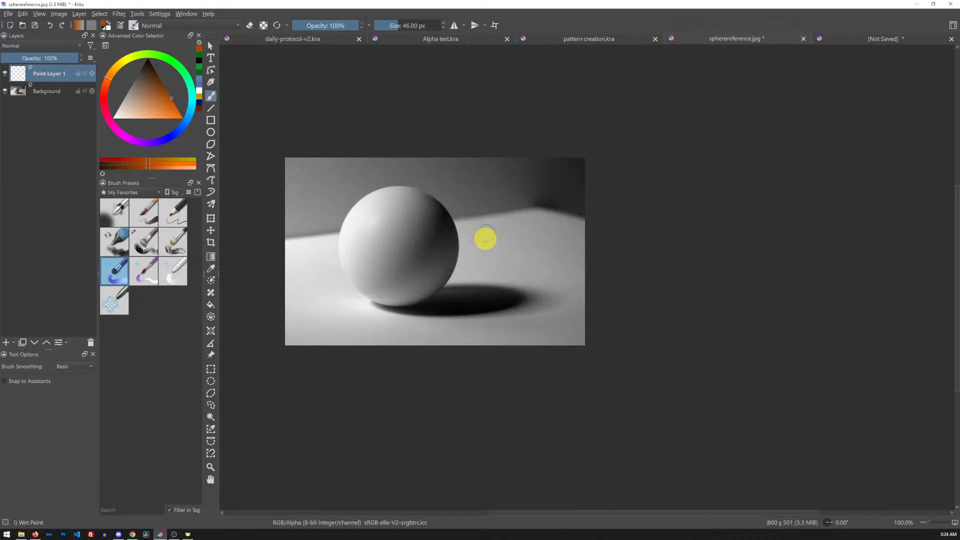
{"action": "left_click", "coordinate": [848, 42]}
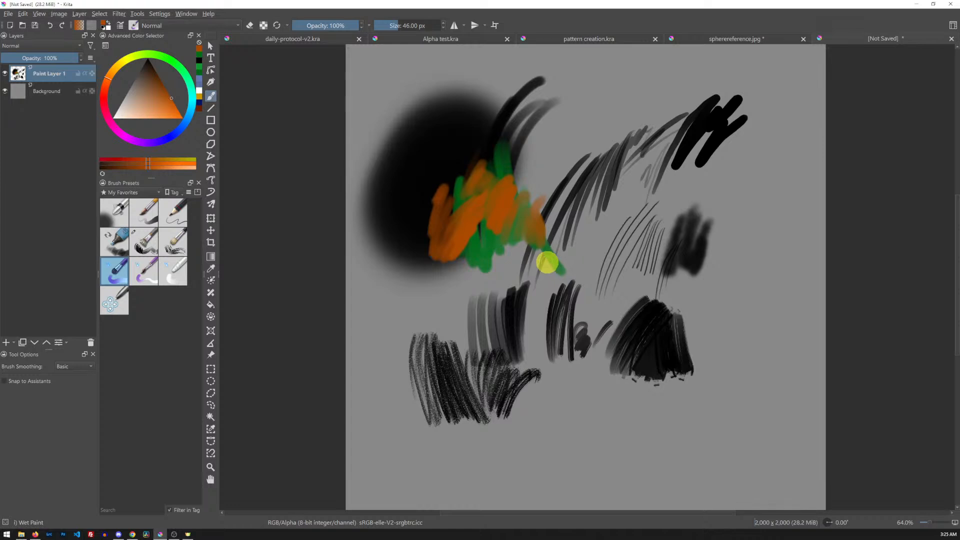
{"action": "mouse_move", "coordinate": [570, 118]}
{"action": "left_mouse_down"}
{"action": "mouse_move", "coordinate": [579, 107]}
{"action": "mouse_move", "coordinate": [595, 173]}
{"action": "left_mouse_up"}
{"action": "mouse_move", "coordinate": [593, 138]}
{"action": "left_mouse_down"}
{"action": "mouse_move", "coordinate": [607, 255]}
{"action": "mouse_move", "coordinate": [615, 155]}
{"action": "mouse_move", "coordinate": [618, 260]}
{"action": "left_mouse_up"}
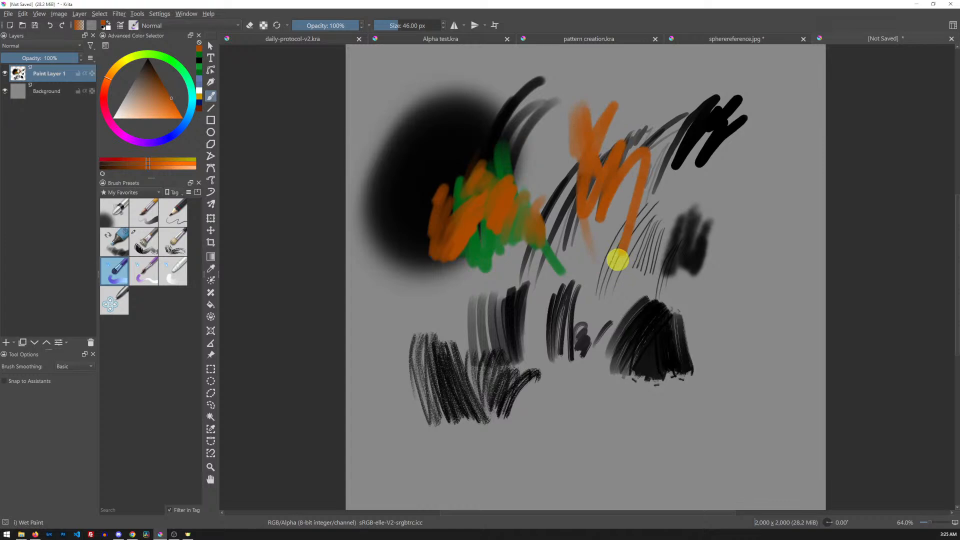
{"action": "mouse_move", "coordinate": [618, 260]}
{"action": "left_mouse_down"}
{"action": "mouse_move", "coordinate": [517, 196]}
{"action": "mouse_move", "coordinate": [518, 231]}
{"action": "mouse_move", "coordinate": [615, 203]}
{"action": "mouse_move", "coordinate": [658, 262]}
{"action": "mouse_move", "coordinate": [640, 396]}
{"action": "left_mouse_up"}
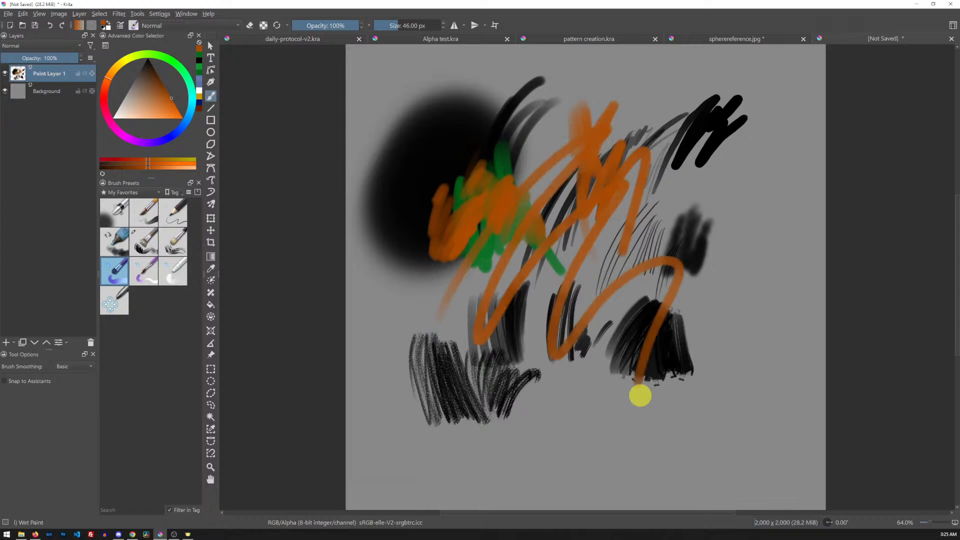
Paint thin orange strokes over the oval with Wet Paint Details at 15 px and remove that preset from My Favorites.
{"action": "left_click", "coordinate": [144, 271]}
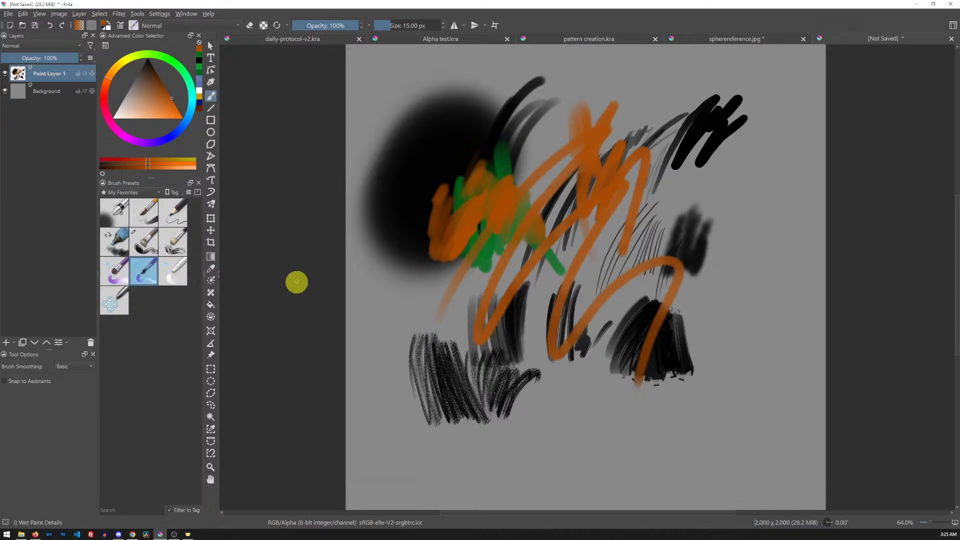
{"action": "mouse_move", "coordinate": [559, 92]}
{"action": "left_mouse_down"}
{"action": "mouse_move", "coordinate": [515, 207]}
{"action": "mouse_move", "coordinate": [522, 108]}
{"action": "mouse_move", "coordinate": [534, 97]}
{"action": "mouse_move", "coordinate": [534, 137]}
{"action": "mouse_move", "coordinate": [511, 118]}
{"action": "mouse_move", "coordinate": [479, 169]}
{"action": "mouse_move", "coordinate": [473, 125]}
{"action": "mouse_move", "coordinate": [457, 166]}
{"action": "mouse_move", "coordinate": [464, 126]}
{"action": "mouse_move", "coordinate": [420, 203]}
{"action": "mouse_move", "coordinate": [442, 142]}
{"action": "mouse_move", "coordinate": [441, 170]}
{"action": "left_mouse_up"}
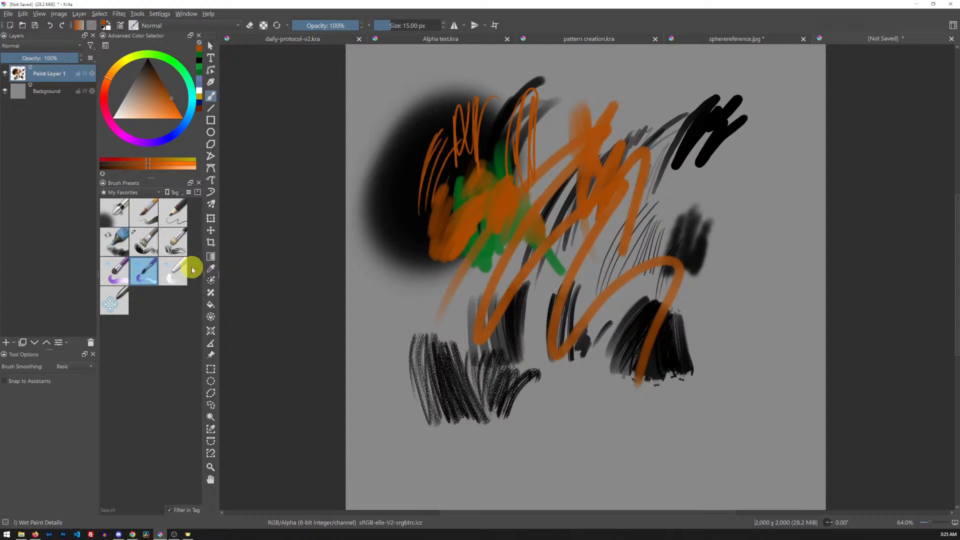
{"action": "right_click", "coordinate": [144, 274]}
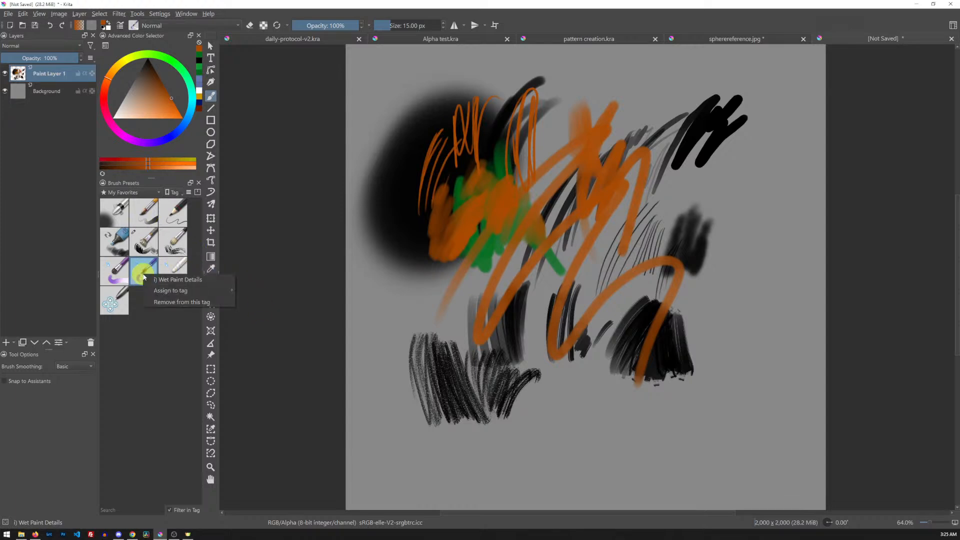
{"action": "left_click", "coordinate": [169, 302]}
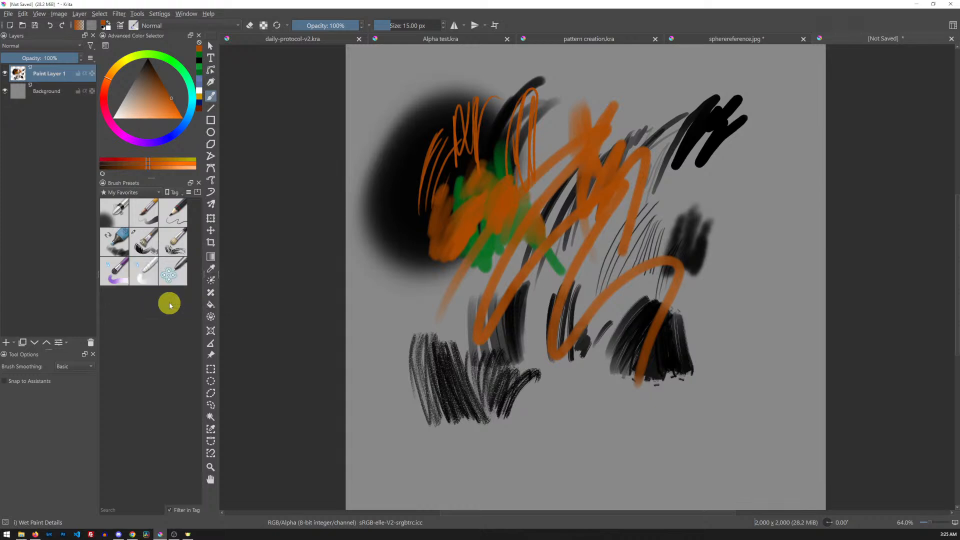
Blend the black, orange and green strokes around the oval with Blender Basic enlarged to about 270 px.
{"action": "left_click", "coordinate": [143, 271]}
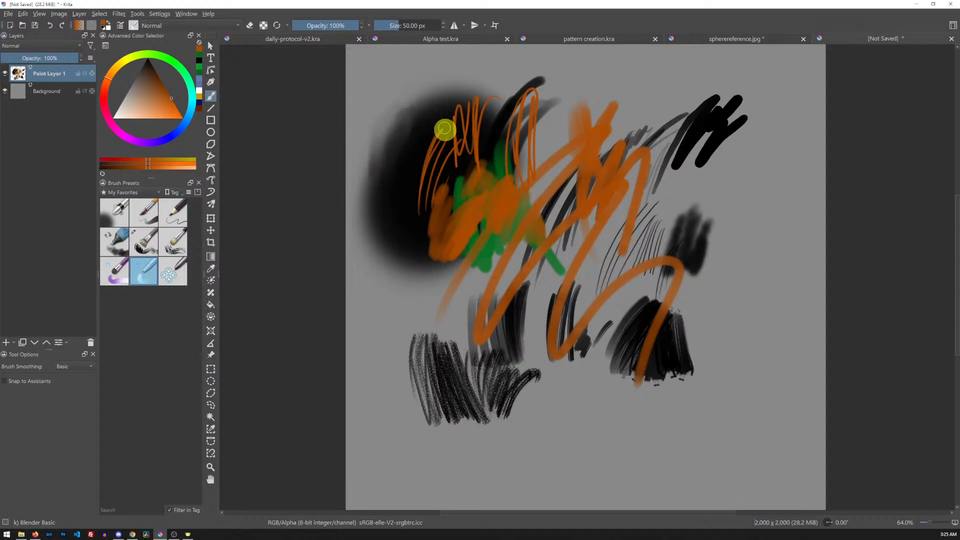
{"action": "mouse_move", "coordinate": [443, 202]}
{"action": "left_mouse_down"}
{"action": "mouse_move", "coordinate": [496, 180]}
{"action": "mouse_move", "coordinate": [431, 165]}
{"action": "mouse_move", "coordinate": [480, 150]}
{"action": "mouse_move", "coordinate": [568, 185]}
{"action": "mouse_move", "coordinate": [607, 253]}
{"action": "mouse_move", "coordinate": [512, 176]}
{"action": "mouse_move", "coordinate": [539, 253]}
{"action": "left_mouse_up"}
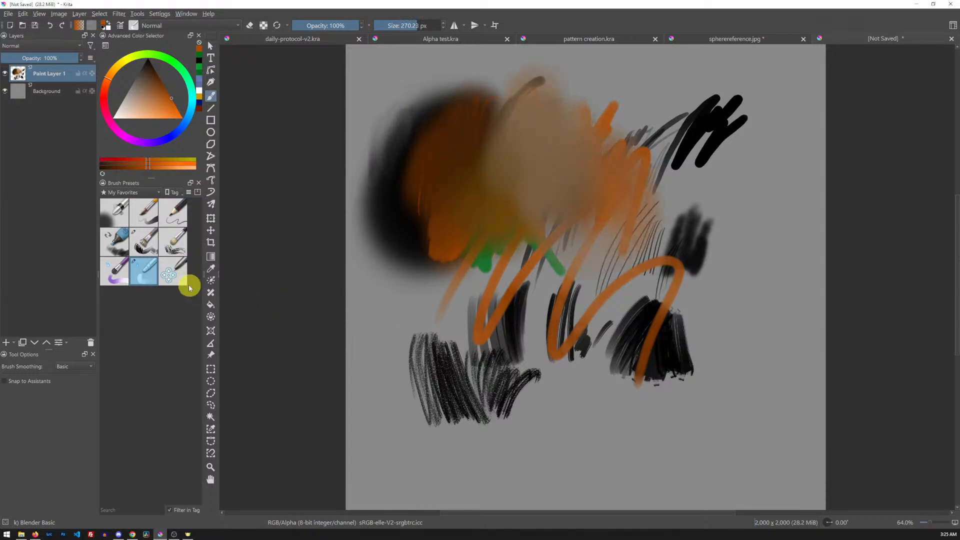
Smear the lower-left and upper-right black strokes with Distort Move at 80 px and remove that preset from My Favorites.
{"action": "left_click", "coordinate": [176, 274]}
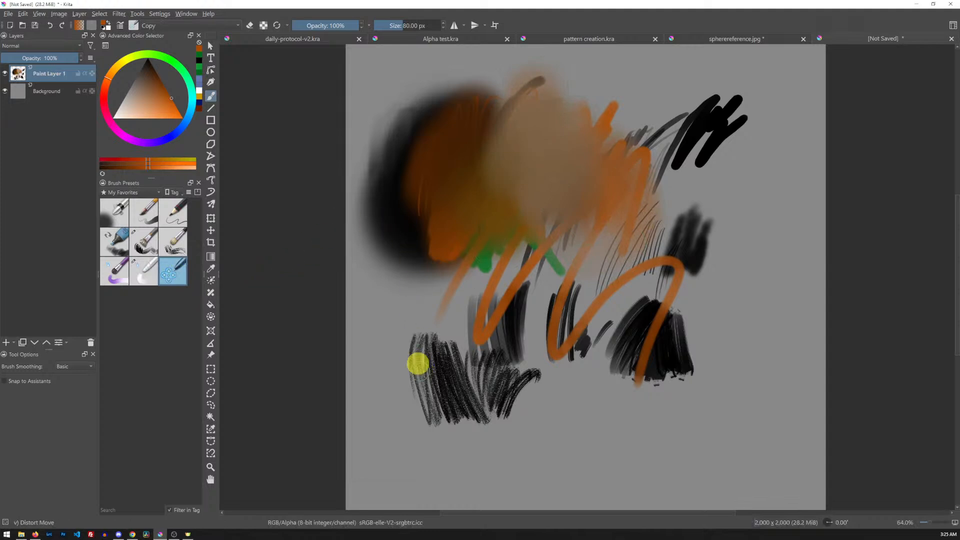
{"action": "mouse_move", "coordinate": [445, 343]}
{"action": "left_mouse_down"}
{"action": "mouse_move", "coordinate": [484, 387]}
{"action": "mouse_move", "coordinate": [453, 334]}
{"action": "mouse_move", "coordinate": [468, 335]}
{"action": "mouse_move", "coordinate": [480, 376]}
{"action": "mouse_move", "coordinate": [524, 380]}
{"action": "mouse_move", "coordinate": [483, 409]}
{"action": "mouse_move", "coordinate": [510, 390]}
{"action": "left_mouse_up"}
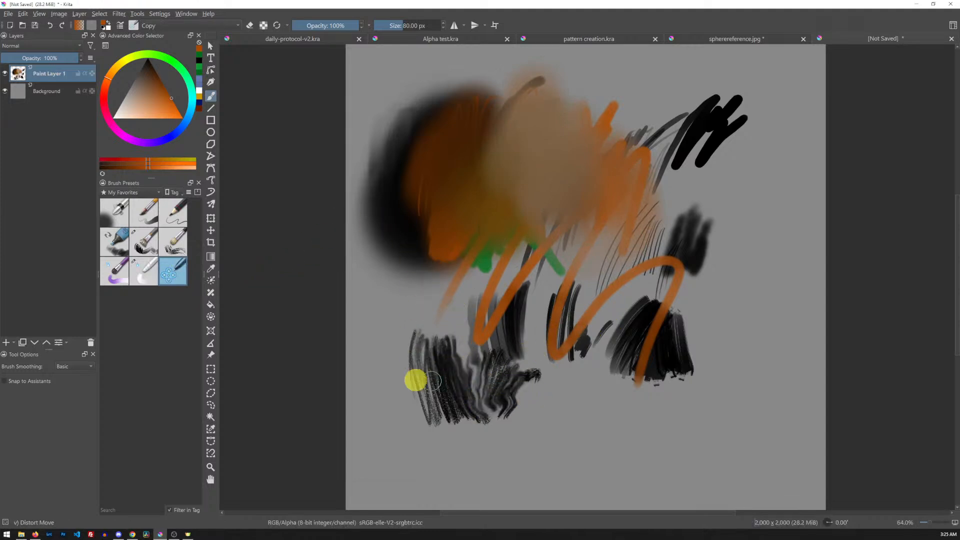
{"action": "mouse_move", "coordinate": [174, 275]}
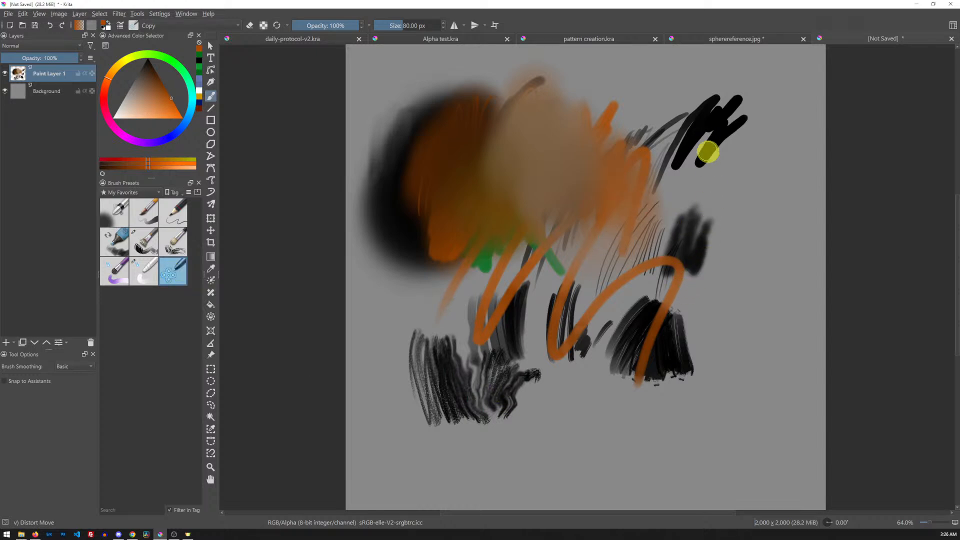
{"action": "mouse_move", "coordinate": [710, 136]}
{"action": "left_mouse_down"}
{"action": "mouse_move", "coordinate": [711, 189]}
{"action": "mouse_move", "coordinate": [722, 138]}
{"action": "mouse_move", "coordinate": [717, 196]}
{"action": "mouse_move", "coordinate": [712, 149]}
{"action": "mouse_move", "coordinate": [728, 156]}
{"action": "mouse_move", "coordinate": [729, 217]}
{"action": "mouse_move", "coordinate": [710, 150]}
{"action": "mouse_move", "coordinate": [733, 217]}
{"action": "mouse_move", "coordinate": [714, 147]}
{"action": "mouse_move", "coordinate": [729, 171]}
{"action": "mouse_move", "coordinate": [726, 216]}
{"action": "mouse_move", "coordinate": [708, 155]}
{"action": "mouse_move", "coordinate": [732, 158]}
{"action": "mouse_move", "coordinate": [733, 213]}
{"action": "mouse_move", "coordinate": [712, 153]}
{"action": "mouse_move", "coordinate": [727, 133]}
{"action": "mouse_move", "coordinate": [728, 213]}
{"action": "mouse_move", "coordinate": [713, 149]}
{"action": "mouse_move", "coordinate": [738, 174]}
{"action": "mouse_move", "coordinate": [729, 216]}
{"action": "mouse_move", "coordinate": [719, 127]}
{"action": "mouse_move", "coordinate": [736, 142]}
{"action": "mouse_move", "coordinate": [734, 214]}
{"action": "mouse_move", "coordinate": [725, 126]}
{"action": "mouse_move", "coordinate": [758, 197]}
{"action": "mouse_move", "coordinate": [715, 124]}
{"action": "mouse_move", "coordinate": [770, 81]}
{"action": "left_mouse_up"}
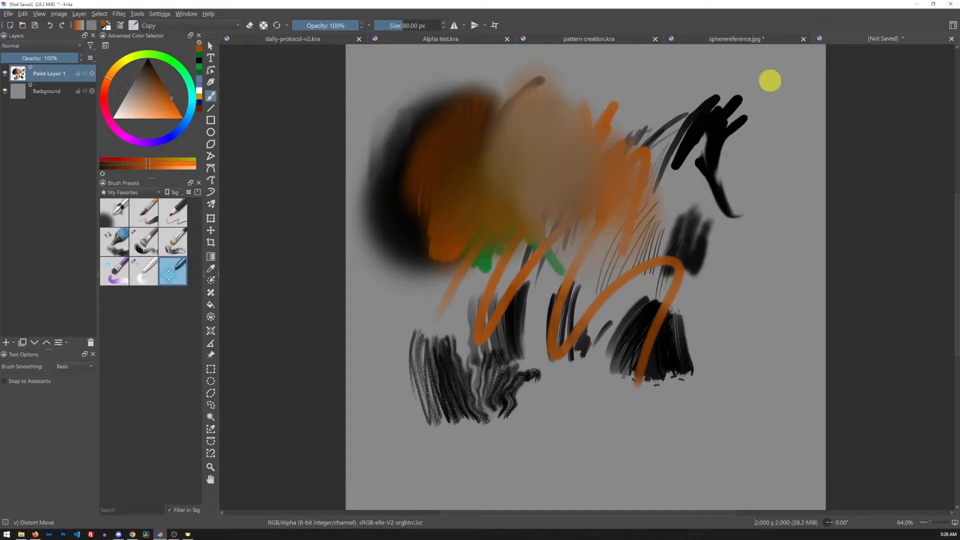
{"action": "right_click", "coordinate": [172, 277]}
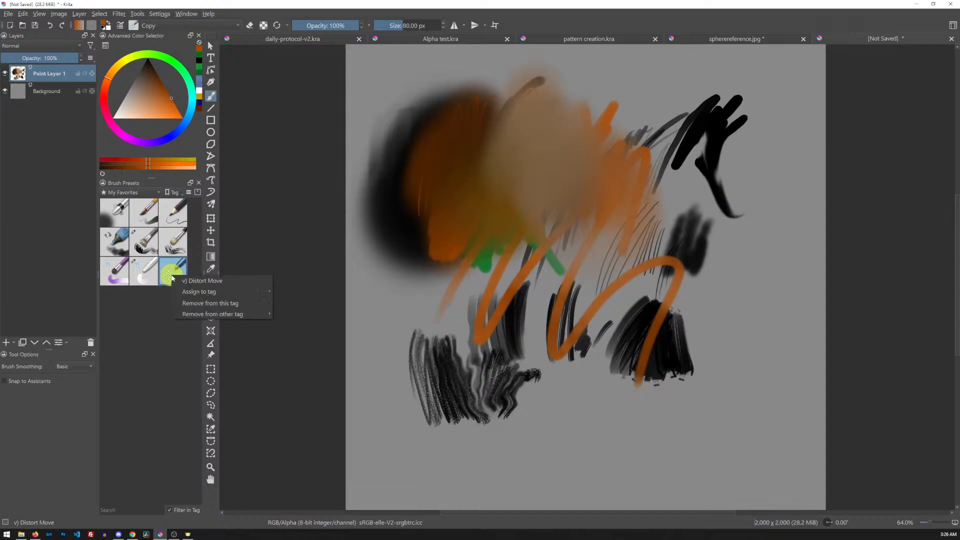
{"action": "left_click", "coordinate": [208, 304]}
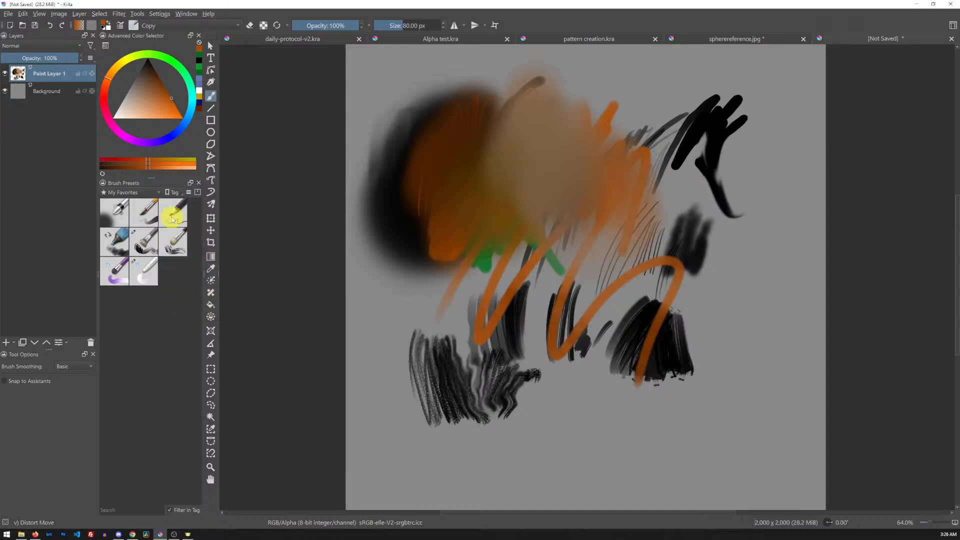
Assign the Basic-1 preset from the full brush list to the My Favorites tag and show only that tag's presets.
{"action": "left_click", "coordinate": [142, 192]}
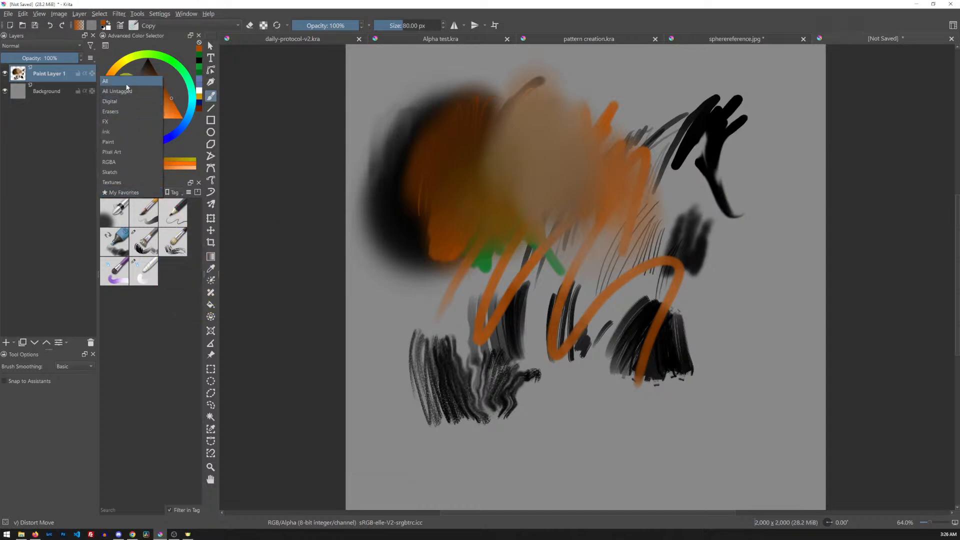
{"action": "left_click", "coordinate": [127, 81]}
{"action": "scroll", "coordinate": [165, 300], "scroll_direction": "up", "scroll_amount": 10}
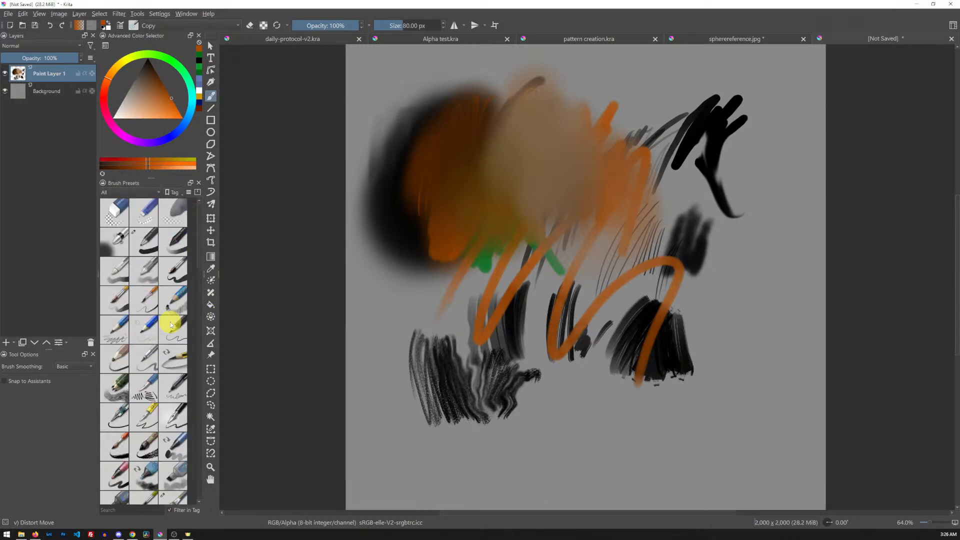
{"action": "right_click", "coordinate": [145, 243]}
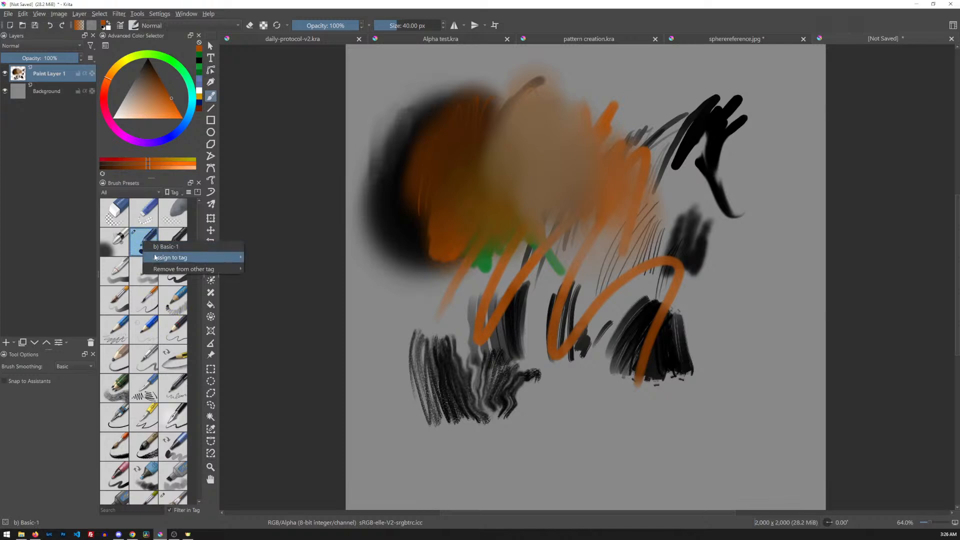
{"action": "mouse_move", "coordinate": [158, 259]}
{"action": "left_click", "coordinate": [263, 316]}
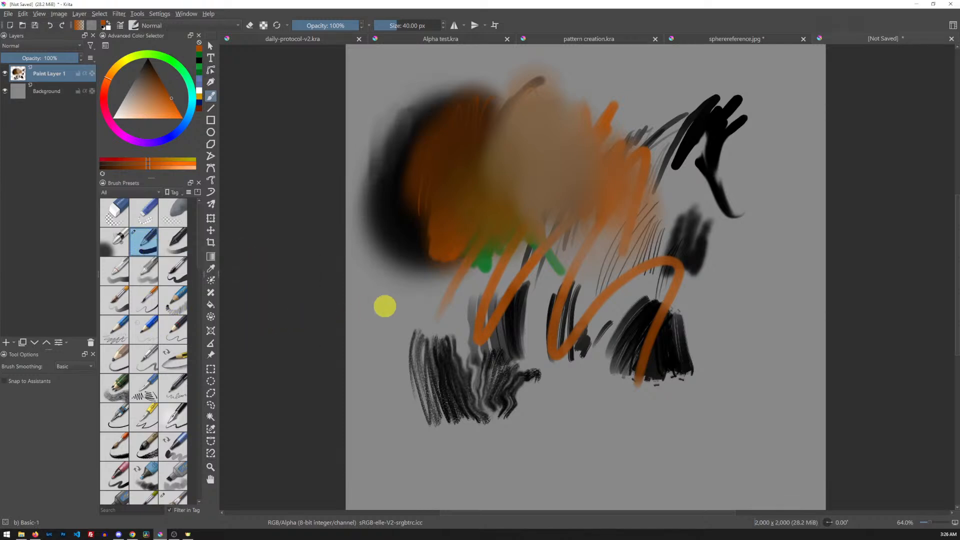
{"action": "left_click", "coordinate": [145, 192]}
{"action": "left_click", "coordinate": [140, 306]}
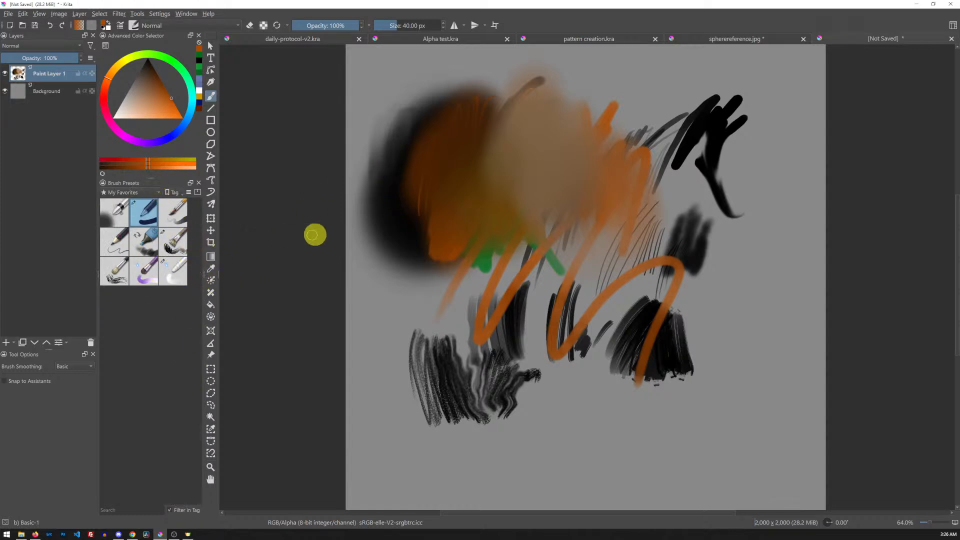
Test Basic-1 at 40 px with orange strokes below the oval, reset the colours to default and add black strokes beside them.
{"action": "mouse_move", "coordinate": [386, 250]}
{"action": "left_mouse_down"}
{"action": "mouse_move", "coordinate": [409, 309]}
{"action": "mouse_move", "coordinate": [452, 329]}
{"action": "left_mouse_up"}
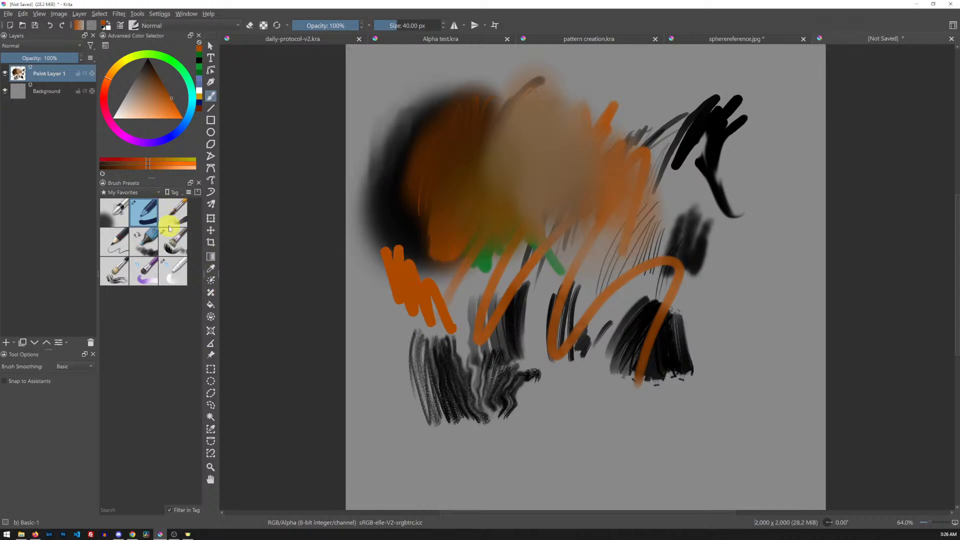
{"action": "mouse_move", "coordinate": [407, 260]}
{"action": "left_mouse_down"}
{"action": "mouse_move", "coordinate": [402, 353]}
{"action": "mouse_move", "coordinate": [436, 269]}
{"action": "mouse_move", "coordinate": [461, 261]}
{"action": "mouse_move", "coordinate": [481, 279]}
{"action": "left_mouse_up"}
{"action": "key", "text": "d"}
{"action": "mouse_move", "coordinate": [460, 345]}
{"action": "left_mouse_down"}
{"action": "mouse_move", "coordinate": [442, 289]}
{"action": "mouse_move", "coordinate": [484, 276]}
{"action": "mouse_move", "coordinate": [548, 280]}
{"action": "left_mouse_up"}
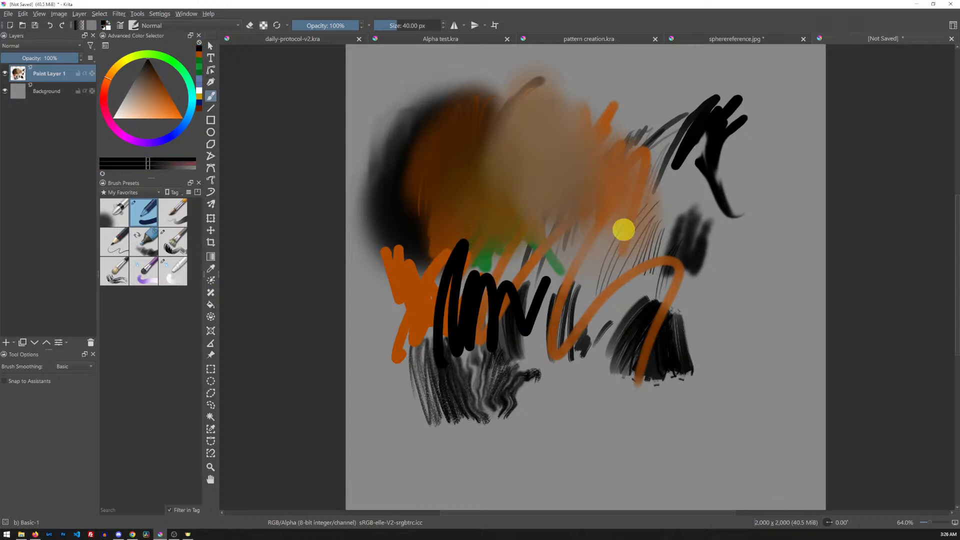
Swap to white, paint strokes over the middle of the canvas, and clear all painting from Paint Layer 1.
{"action": "key", "text": "x"}
{"action": "mouse_move", "coordinate": [532, 322]}
{"action": "left_mouse_down"}
{"action": "mouse_move", "coordinate": [605, 268]}
{"action": "mouse_move", "coordinate": [667, 318]}
{"action": "left_mouse_up"}
{"action": "mouse_move", "coordinate": [571, 272]}
{"action": "left_mouse_down"}
{"action": "mouse_move", "coordinate": [578, 247]}
{"action": "mouse_move", "coordinate": [625, 280]}
{"action": "left_mouse_up"}
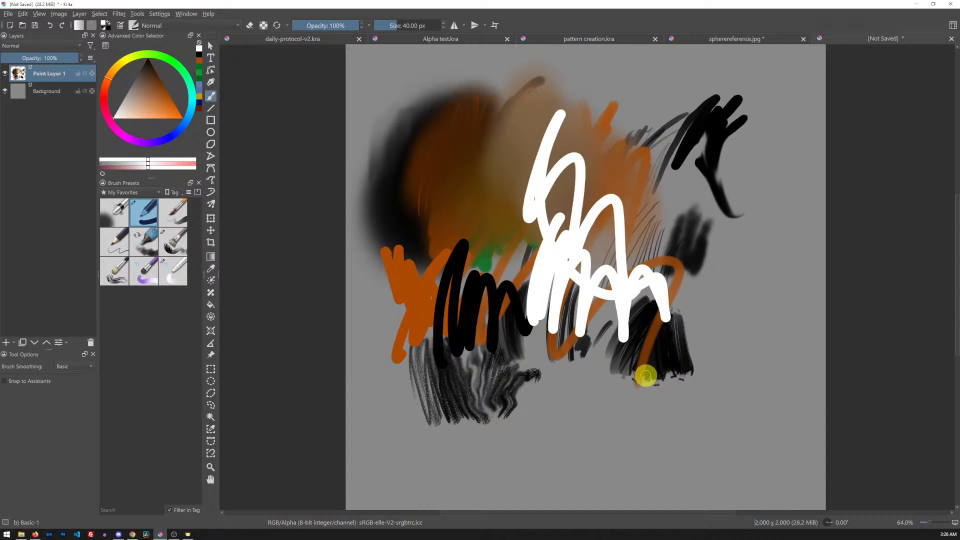
{"action": "key", "text": "Delete"}
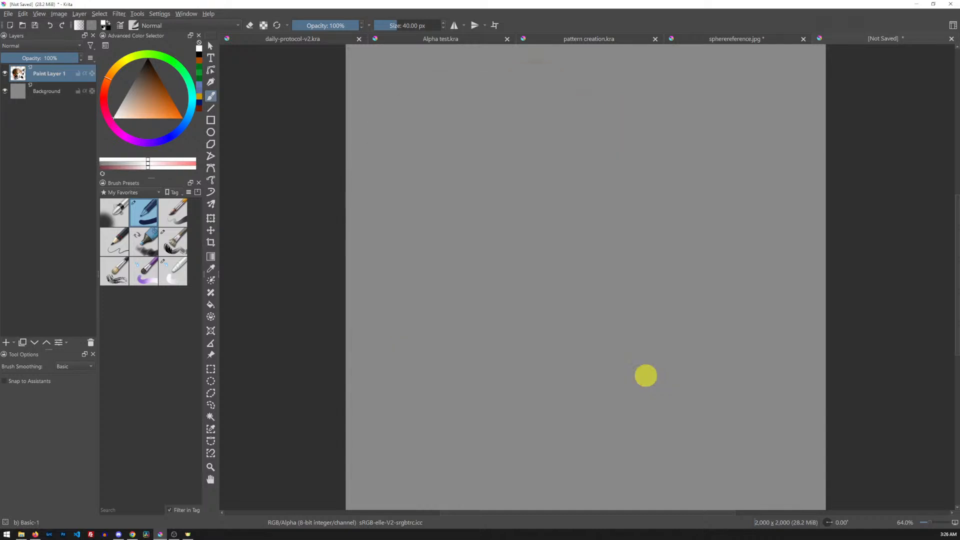
Look through the full brush preset list and return to the My Favorites presets.
{"action": "left_click", "coordinate": [150, 193]}
{"action": "left_click", "coordinate": [126, 82]}
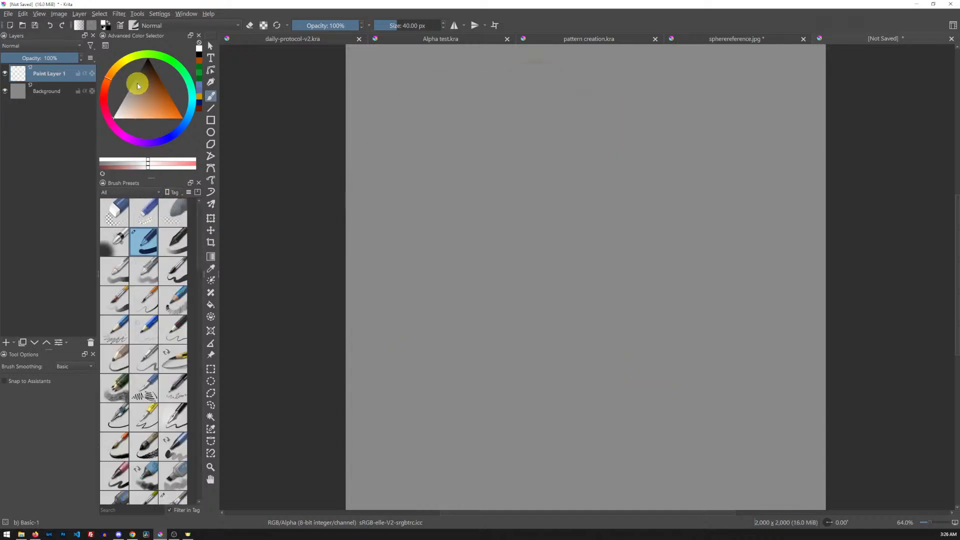
{"action": "mouse_move", "coordinate": [197, 240]}
{"action": "left_mouse_down"}
{"action": "mouse_move", "coordinate": [193, 464]}
{"action": "mouse_move", "coordinate": [193, 220]}
{"action": "left_mouse_up"}
{"action": "left_click", "coordinate": [141, 194]}
{"action": "left_click", "coordinate": [123, 303]}
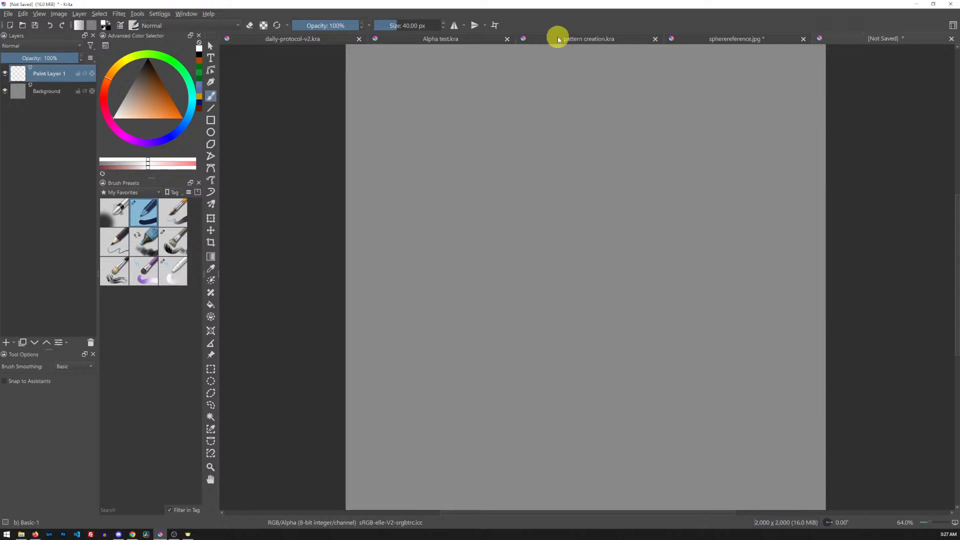
Switch to the pattern creation.kra document, list all brush presets and select WaterC Special Splats.
{"action": "left_click", "coordinate": [584, 39]}
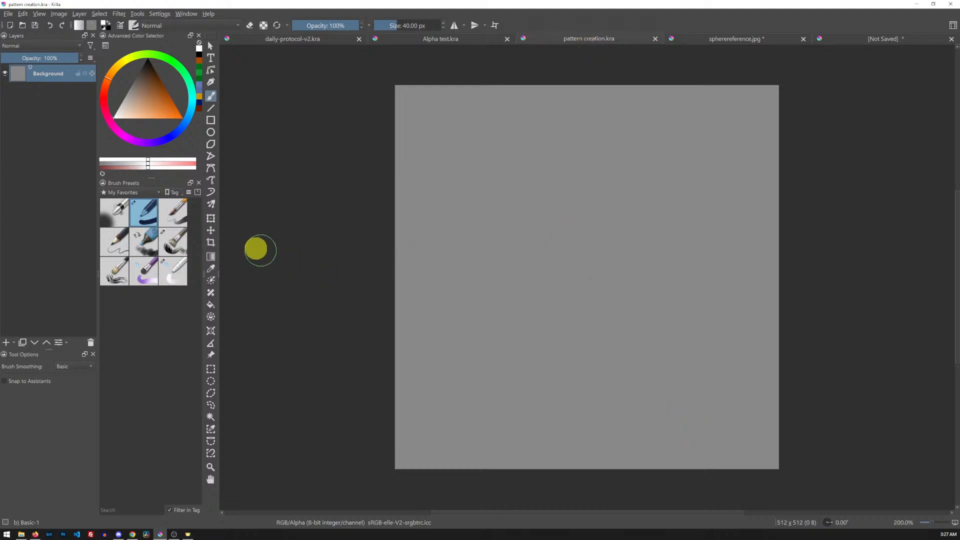
{"action": "left_click", "coordinate": [151, 193]}
{"action": "left_click", "coordinate": [125, 91]}
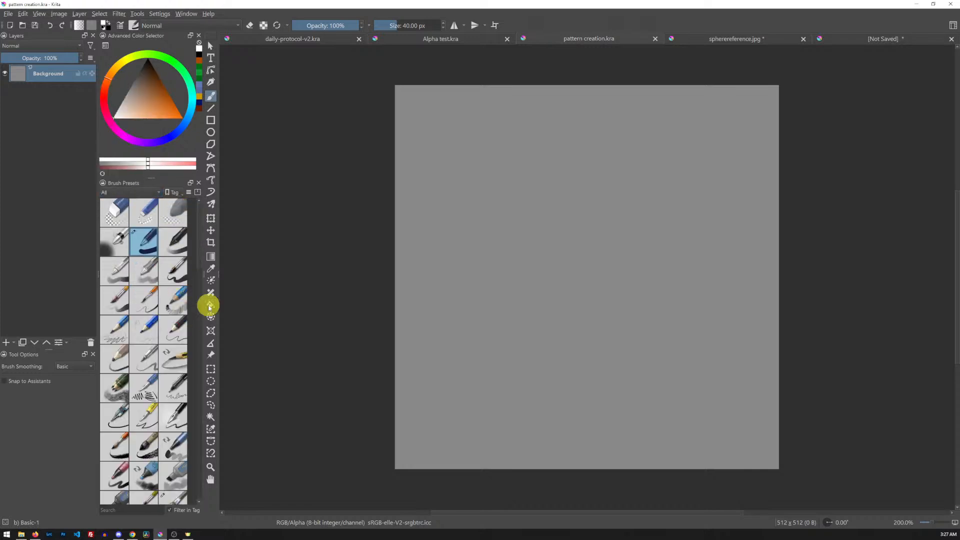
{"action": "left_click_drag", "start_coordinate": [198, 252], "coordinate": [193, 375]}
{"action": "left_click", "coordinate": [144, 239]}
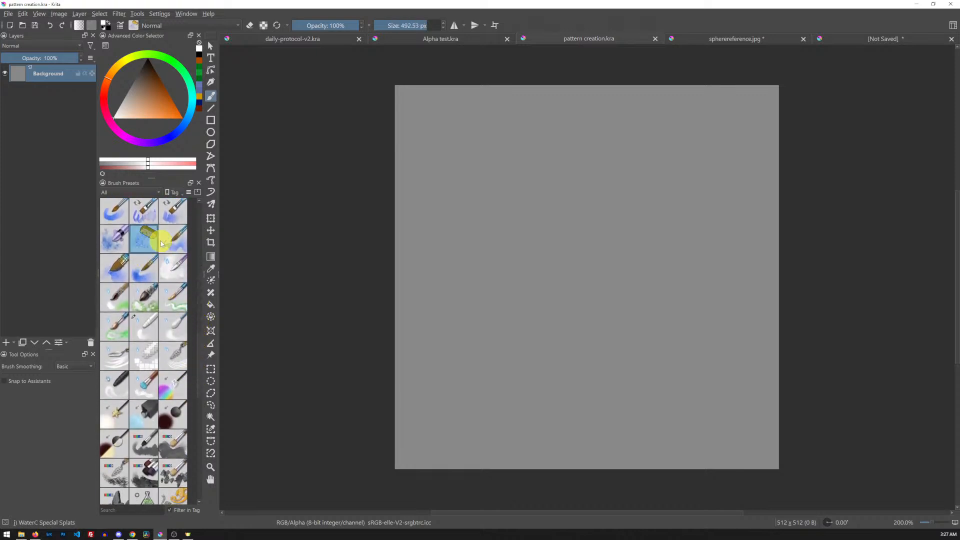
Try a white splatter stroke across the canvas with WaterC Special Splats and undo it.
{"action": "mouse_move", "coordinate": [471, 258]}
{"action": "left_mouse_down"}
{"action": "mouse_move", "coordinate": [500, 233]}
{"action": "mouse_move", "coordinate": [547, 248]}
{"action": "mouse_move", "coordinate": [621, 238]}
{"action": "mouse_move", "coordinate": [655, 302]}
{"action": "left_mouse_up"}
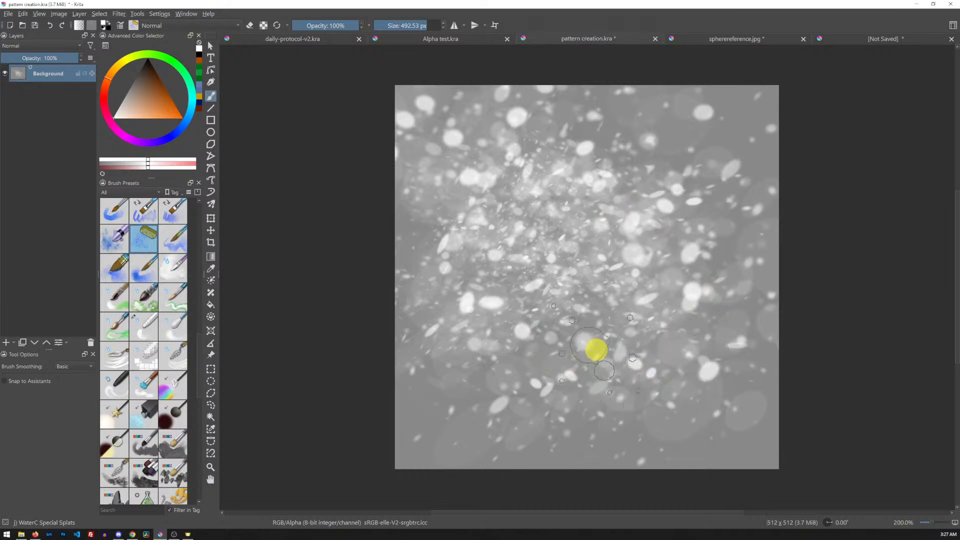
{"action": "key", "text": "ctrl+z"}
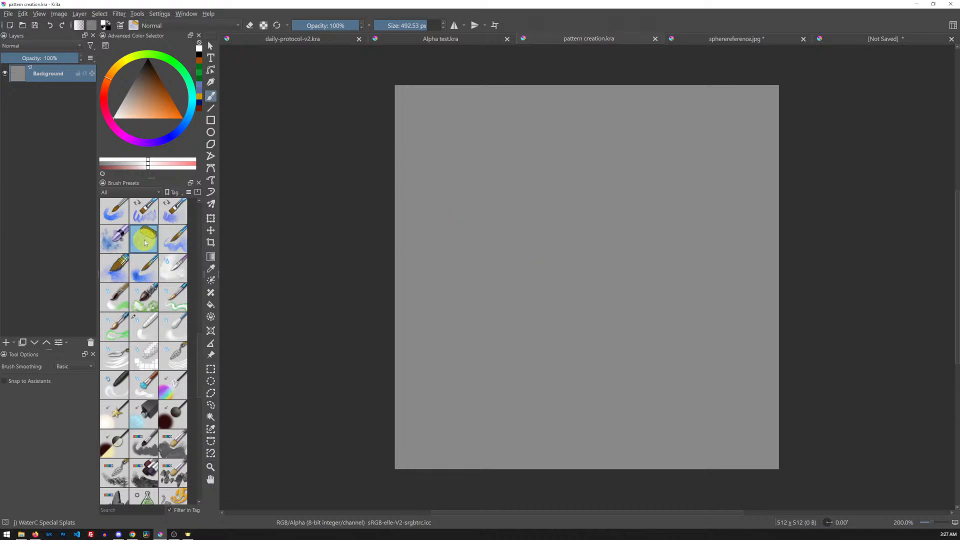
{"action": "mouse_move", "coordinate": [144, 239]}
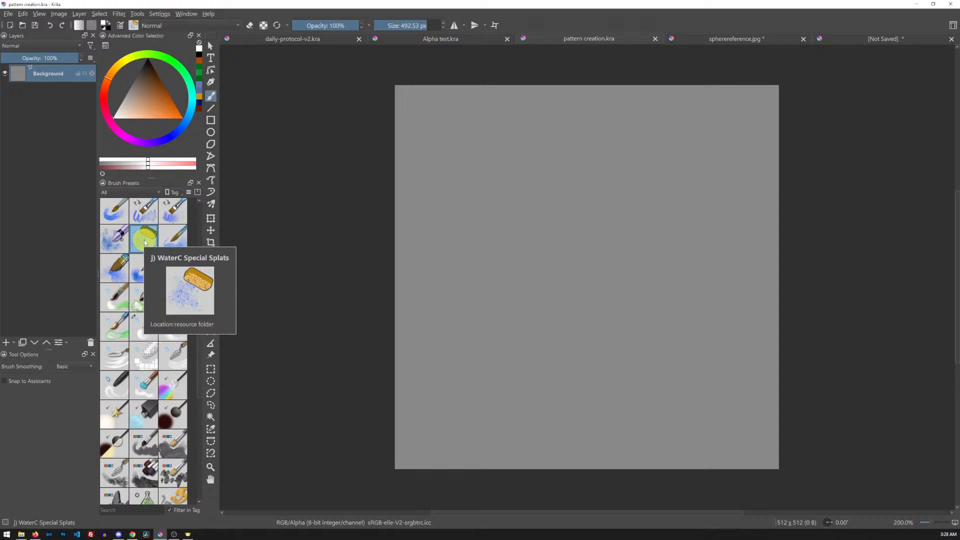
Splatter a muted orange-brown and a dark brown across the canvas with WaterC Special Splats.
{"action": "left_click", "coordinate": [152, 90]}
{"action": "left_click", "coordinate": [152, 92]}
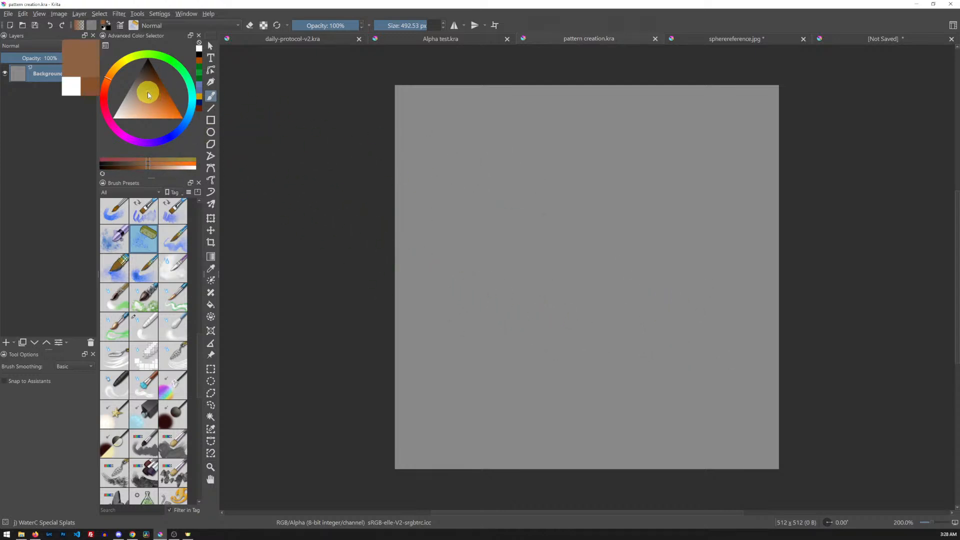
{"action": "mouse_move", "coordinate": [520, 230]}
{"action": "left_mouse_down"}
{"action": "mouse_move", "coordinate": [563, 259]}
{"action": "mouse_move", "coordinate": [595, 319]}
{"action": "mouse_move", "coordinate": [517, 321]}
{"action": "mouse_move", "coordinate": [555, 312]}
{"action": "mouse_move", "coordinate": [645, 255]}
{"action": "mouse_move", "coordinate": [678, 325]}
{"action": "left_mouse_up"}
{"action": "left_click", "coordinate": [147, 74]}
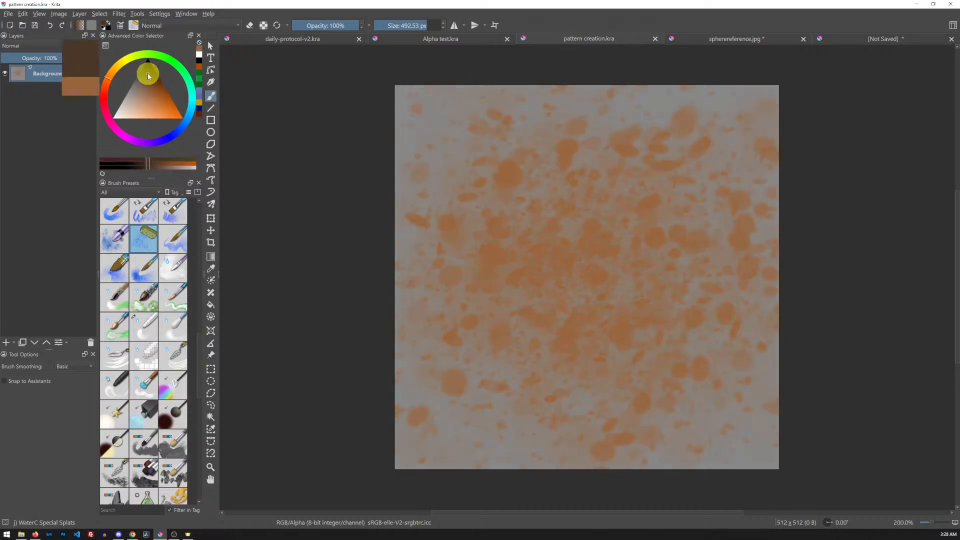
{"action": "mouse_move", "coordinate": [500, 227]}
{"action": "left_mouse_down"}
{"action": "mouse_move", "coordinate": [525, 291]}
{"action": "mouse_move", "coordinate": [451, 229]}
{"action": "mouse_move", "coordinate": [513, 152]}
{"action": "mouse_move", "coordinate": [659, 131]}
{"action": "mouse_move", "coordinate": [730, 183]}
{"action": "mouse_move", "coordinate": [706, 323]}
{"action": "mouse_move", "coordinate": [637, 389]}
{"action": "mouse_move", "coordinate": [513, 362]}
{"action": "mouse_move", "coordinate": [490, 339]}
{"action": "mouse_move", "coordinate": [604, 269]}
{"action": "mouse_move", "coordinate": [483, 232]}
{"action": "left_mouse_up"}
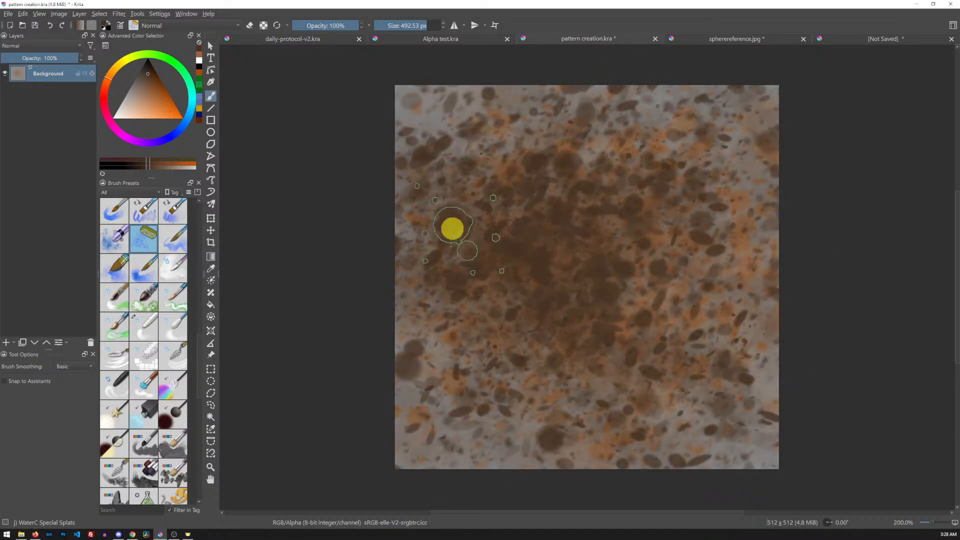
Layer blue and bright cyan splatters over the brown texture.
{"action": "left_click", "coordinate": [181, 129]}
{"action": "mouse_move", "coordinate": [275, 144]}
{"action": "left_mouse_down"}
{"action": "mouse_move", "coordinate": [489, 225]}
{"action": "mouse_move", "coordinate": [515, 150]}
{"action": "mouse_move", "coordinate": [692, 251]}
{"action": "mouse_move", "coordinate": [650, 274]}
{"action": "left_mouse_up"}
{"action": "left_click", "coordinate": [178, 106]}
{"action": "mouse_move", "coordinate": [551, 161]}
{"action": "left_mouse_down"}
{"action": "mouse_move", "coordinate": [681, 387]}
{"action": "mouse_move", "coordinate": [553, 410]}
{"action": "mouse_move", "coordinate": [418, 405]}
{"action": "left_mouse_up"}
{"action": "left_click", "coordinate": [192, 104]}
{"action": "mouse_move", "coordinate": [407, 165]}
{"action": "left_mouse_down"}
{"action": "mouse_move", "coordinate": [499, 277]}
{"action": "mouse_move", "coordinate": [441, 253]}
{"action": "mouse_move", "coordinate": [461, 143]}
{"action": "mouse_move", "coordinate": [639, 132]}
{"action": "mouse_move", "coordinate": [714, 199]}
{"action": "mouse_move", "coordinate": [725, 315]}
{"action": "mouse_move", "coordinate": [754, 407]}
{"action": "mouse_move", "coordinate": [623, 427]}
{"action": "mouse_move", "coordinate": [397, 384]}
{"action": "left_mouse_up"}
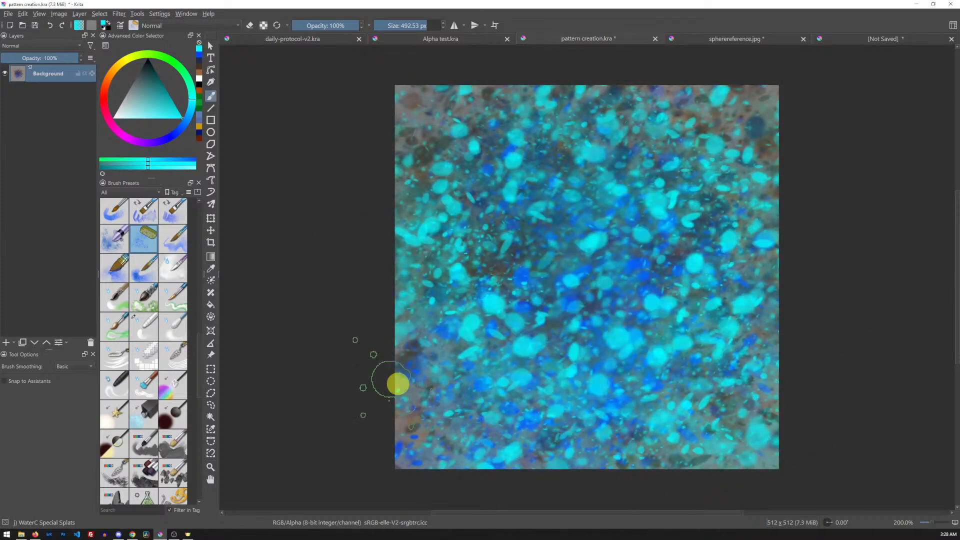
Choose bright green, splatter it over the canvas, and clear the Background layer.
{"action": "left_click", "coordinate": [181, 67]}
{"action": "mouse_move", "coordinate": [397, 165]}
{"action": "left_mouse_down"}
{"action": "mouse_move", "coordinate": [437, 176]}
{"action": "mouse_move", "coordinate": [427, 100]}
{"action": "mouse_move", "coordinate": [544, 106]}
{"action": "mouse_move", "coordinate": [715, 156]}
{"action": "mouse_move", "coordinate": [747, 305]}
{"action": "mouse_move", "coordinate": [695, 422]}
{"action": "mouse_move", "coordinate": [525, 422]}
{"action": "mouse_move", "coordinate": [429, 354]}
{"action": "mouse_move", "coordinate": [470, 265]}
{"action": "mouse_move", "coordinate": [498, 403]}
{"action": "mouse_move", "coordinate": [645, 398]}
{"action": "mouse_move", "coordinate": [653, 392]}
{"action": "mouse_move", "coordinate": [555, 245]}
{"action": "mouse_move", "coordinate": [643, 130]}
{"action": "mouse_move", "coordinate": [774, 151]}
{"action": "left_mouse_up"}
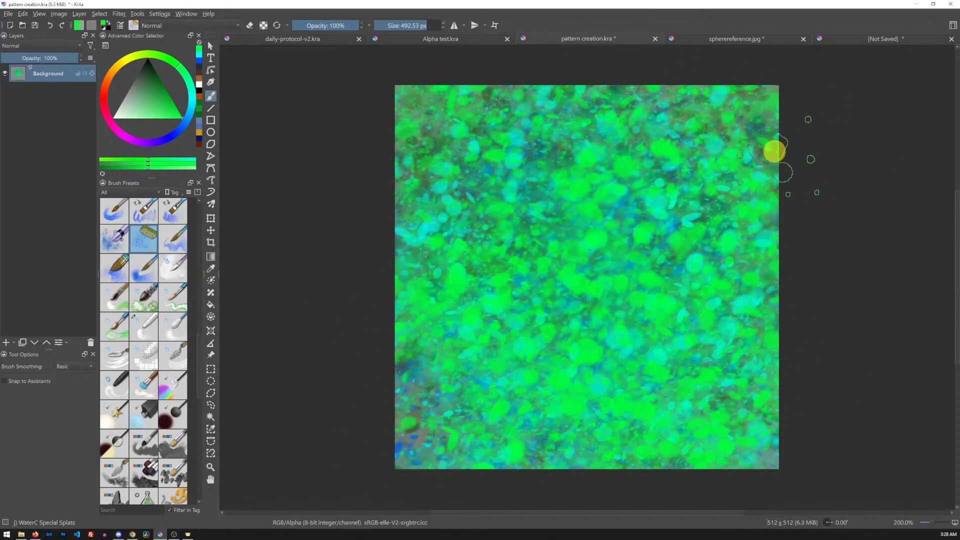
{"action": "key", "text": "BackSpace"}
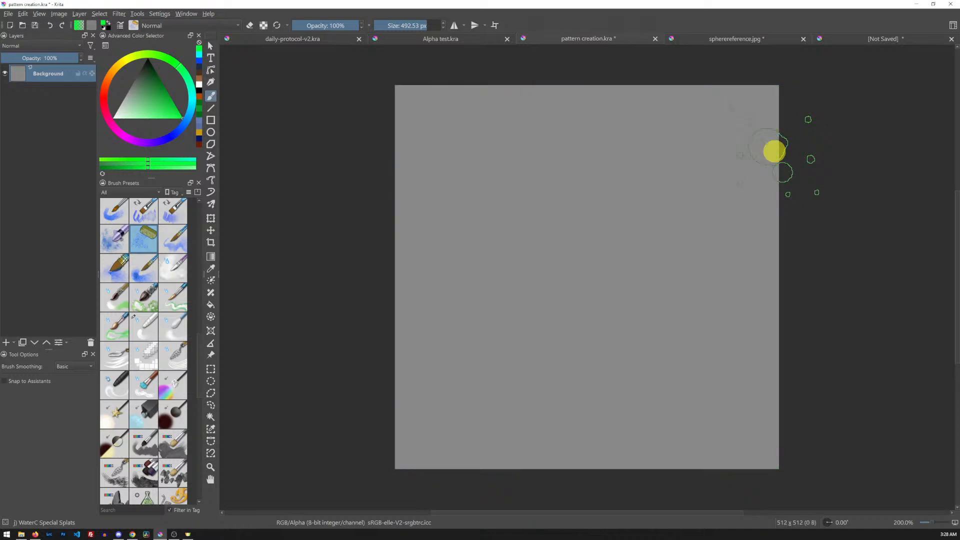
Turn on wrap-around mode and splatter bright green as a seamless repeating base at 100% zoom.
{"action": "key", "text": "ctrl+minus"}
{"action": "key", "text": "ctrl+minus"}
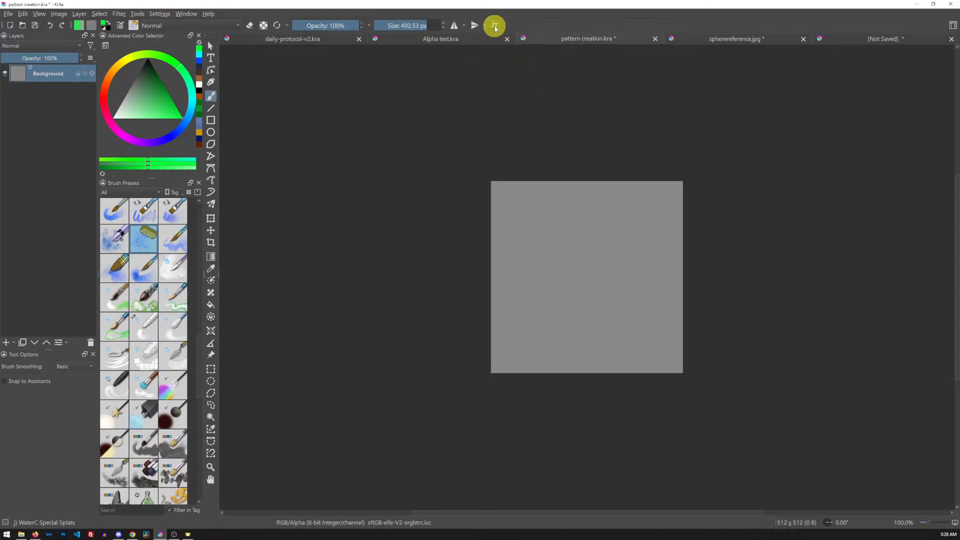
{"action": "left_click", "coordinate": [493, 26]}
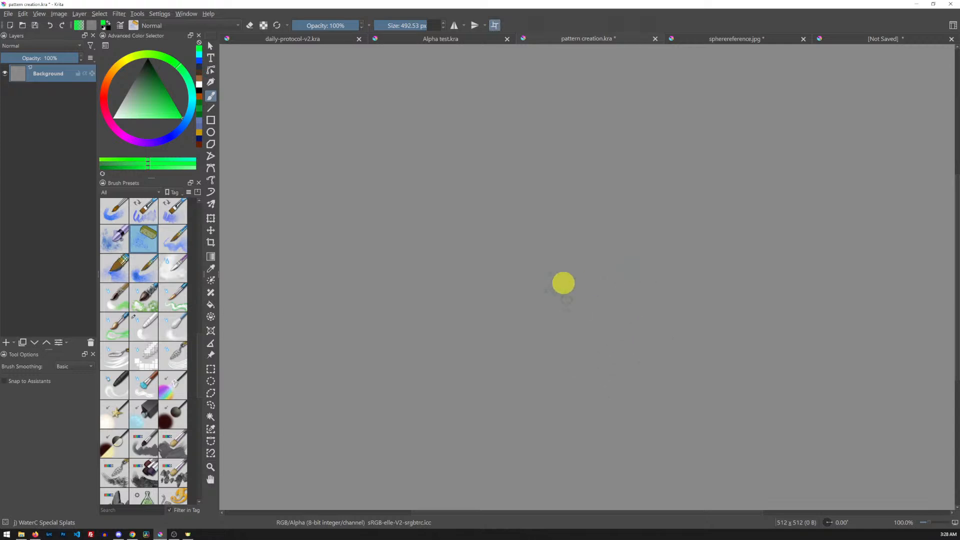
{"action": "mouse_move", "coordinate": [572, 300]}
{"action": "left_mouse_down"}
{"action": "mouse_move", "coordinate": [565, 209]}
{"action": "mouse_move", "coordinate": [596, 265]}
{"action": "mouse_move", "coordinate": [643, 303]}
{"action": "mouse_move", "coordinate": [597, 300]}
{"action": "mouse_move", "coordinate": [548, 213]}
{"action": "mouse_move", "coordinate": [591, 251]}
{"action": "mouse_move", "coordinate": [590, 326]}
{"action": "left_mouse_up"}
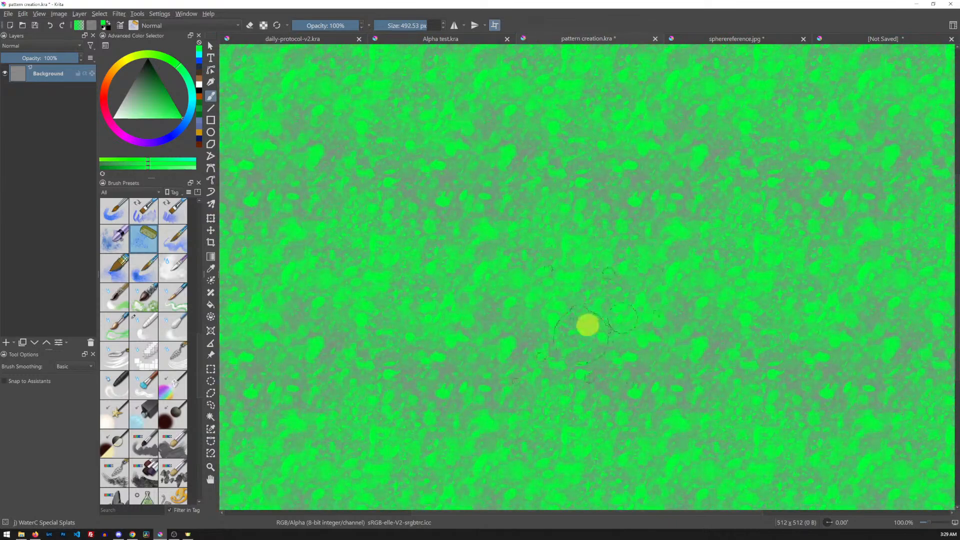
Add muted orange-brown and red splatters over the green repeating pattern.
{"action": "left_click", "coordinate": [154, 97]}
{"action": "left_click", "coordinate": [109, 77]}
{"action": "mouse_move", "coordinate": [628, 290]}
{"action": "left_mouse_down"}
{"action": "mouse_move", "coordinate": [578, 306]}
{"action": "mouse_move", "coordinate": [598, 215]}
{"action": "mouse_move", "coordinate": [579, 256]}
{"action": "mouse_move", "coordinate": [635, 294]}
{"action": "mouse_move", "coordinate": [593, 306]}
{"action": "mouse_move", "coordinate": [546, 285]}
{"action": "mouse_move", "coordinate": [608, 309]}
{"action": "mouse_move", "coordinate": [602, 351]}
{"action": "left_mouse_up"}
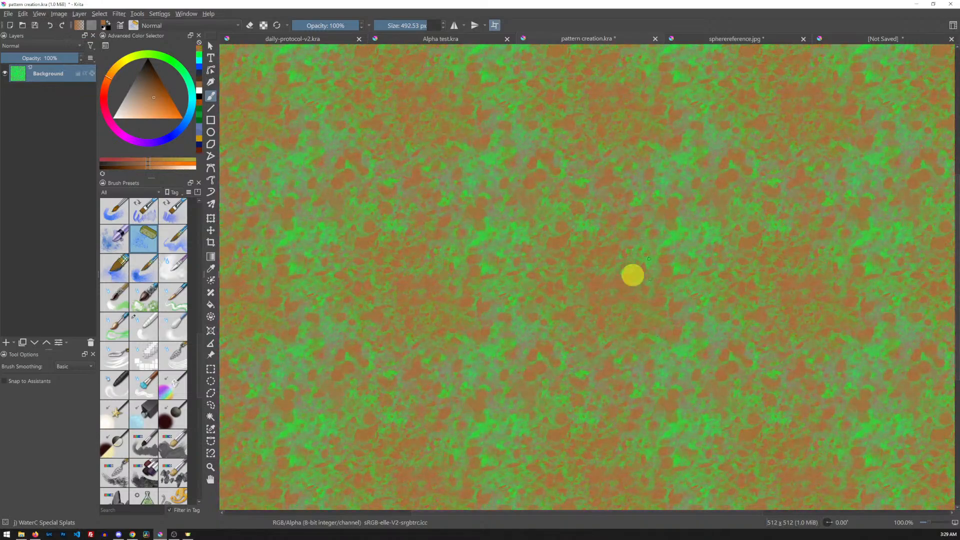
{"action": "left_click", "coordinate": [102, 100]}
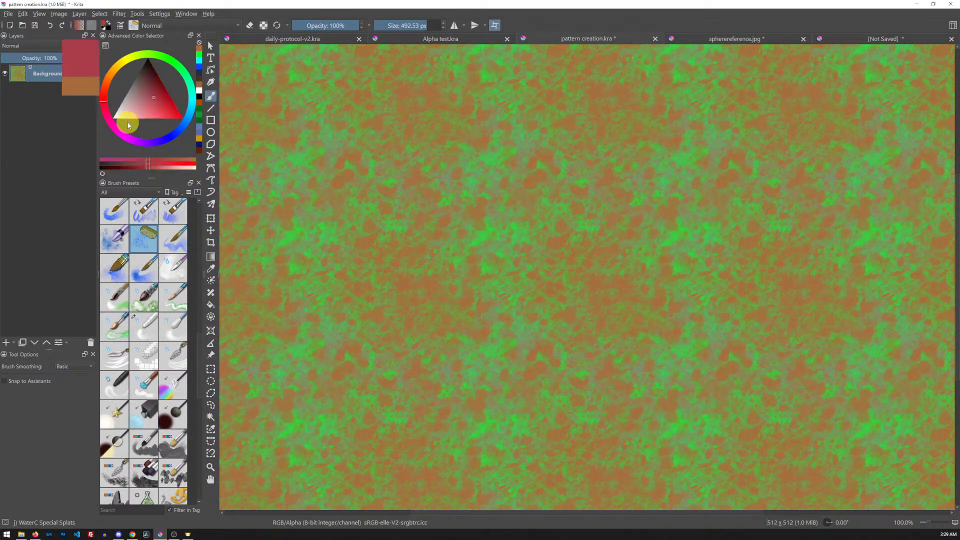
{"action": "mouse_move", "coordinate": [598, 286]}
{"action": "left_mouse_down"}
{"action": "mouse_move", "coordinate": [581, 307]}
{"action": "mouse_move", "coordinate": [608, 273]}
{"action": "mouse_move", "coordinate": [491, 225]}
{"action": "left_mouse_up"}
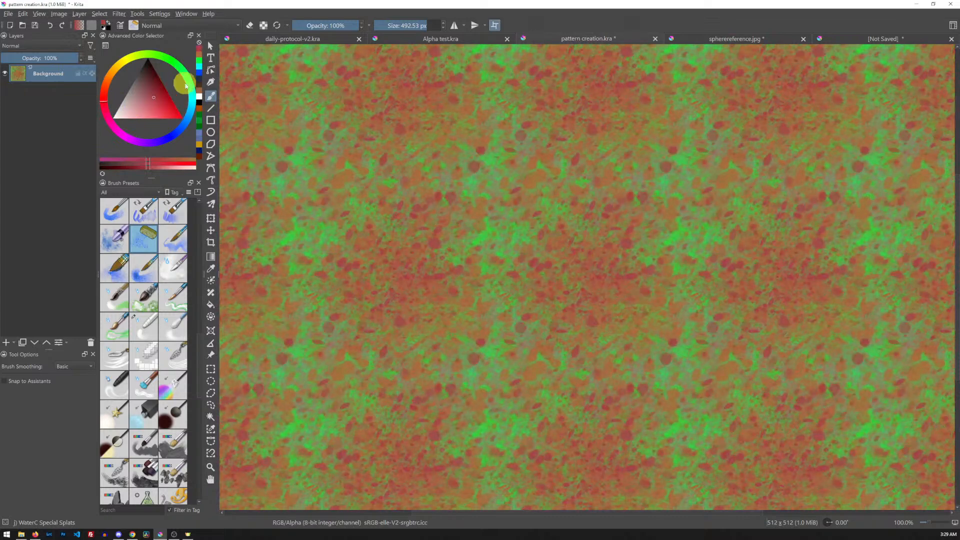
Splatter muted teal and a darker teal over the repeating pattern.
{"action": "left_click", "coordinate": [192, 98]}
{"action": "mouse_move", "coordinate": [591, 281]}
{"action": "left_mouse_down"}
{"action": "mouse_move", "coordinate": [609, 323]}
{"action": "mouse_move", "coordinate": [583, 291]}
{"action": "mouse_move", "coordinate": [585, 245]}
{"action": "mouse_move", "coordinate": [648, 282]}
{"action": "mouse_move", "coordinate": [663, 352]}
{"action": "left_mouse_up"}
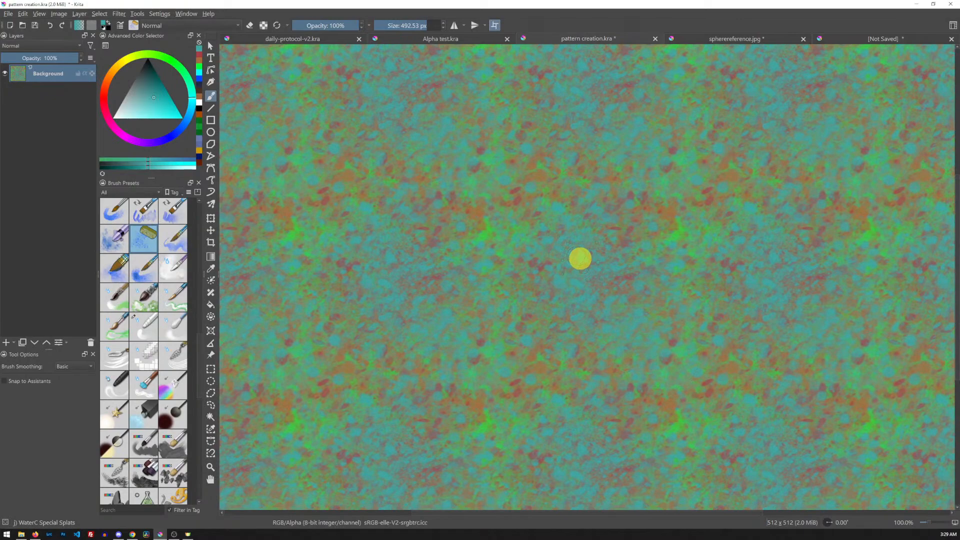
{"action": "scroll", "coordinate": [580, 258], "scroll_direction": "down", "scroll_amount": 4}
{"action": "scroll", "coordinate": [580, 258], "scroll_direction": "up", "scroll_amount": 5}
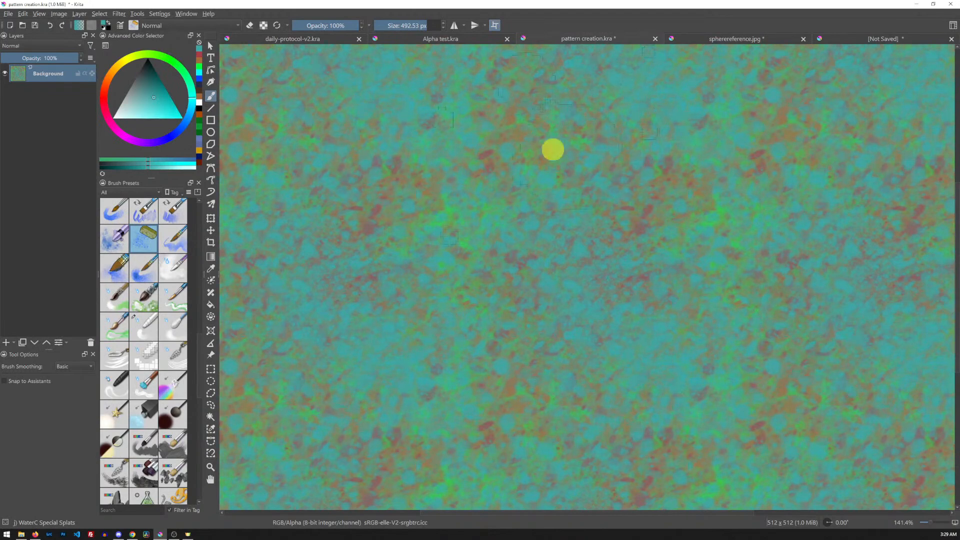
{"action": "left_click_drag", "start_coordinate": [151, 93], "coordinate": [151, 74]}
{"action": "mouse_move", "coordinate": [482, 163]}
{"action": "left_mouse_down"}
{"action": "mouse_move", "coordinate": [588, 154]}
{"action": "mouse_move", "coordinate": [533, 238]}
{"action": "mouse_move", "coordinate": [605, 324]}
{"action": "mouse_move", "coordinate": [501, 407]}
{"action": "mouse_move", "coordinate": [387, 298]}
{"action": "mouse_move", "coordinate": [563, 140]}
{"action": "mouse_move", "coordinate": [744, 261]}
{"action": "mouse_move", "coordinate": [677, 446]}
{"action": "left_mouse_up"}
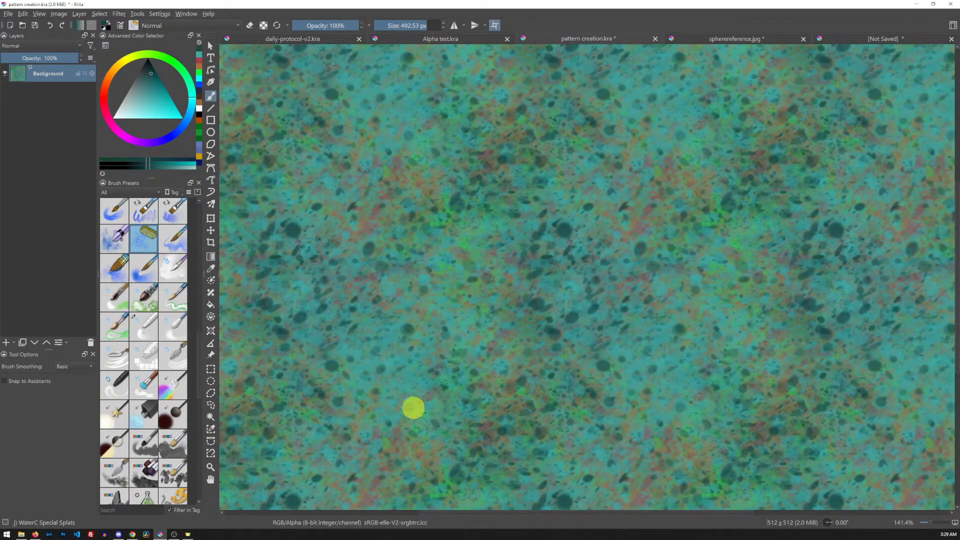
Add greyish teal and pale, nearly white teal splatters as highlights across the repeating pattern.
{"action": "left_click_drag", "start_coordinate": [144, 112], "coordinate": [133, 96]}
{"action": "mouse_move", "coordinate": [617, 285]}
{"action": "left_mouse_down"}
{"action": "mouse_move", "coordinate": [715, 194]}
{"action": "mouse_move", "coordinate": [536, 139]}
{"action": "mouse_move", "coordinate": [472, 273]}
{"action": "mouse_move", "coordinate": [655, 283]}
{"action": "left_mouse_up"}
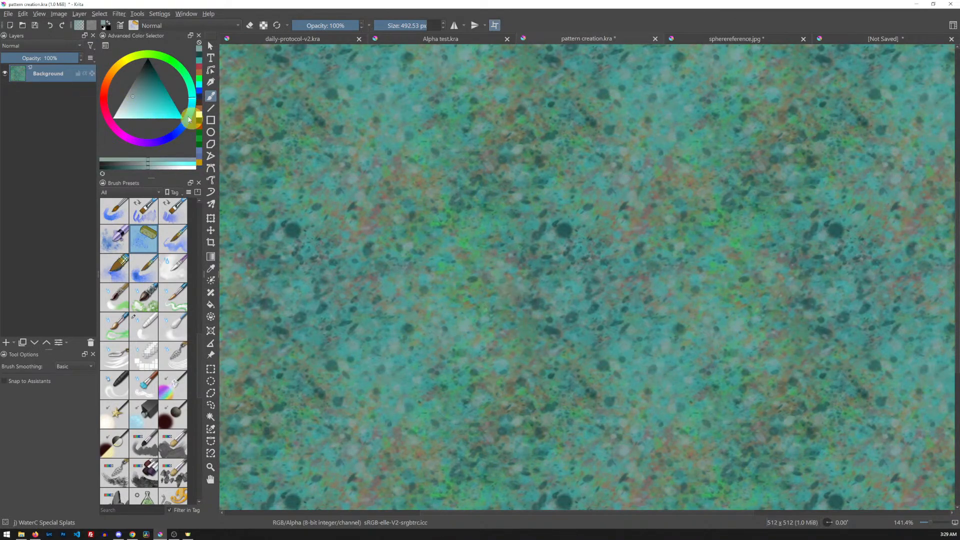
{"action": "left_click", "coordinate": [126, 115]}
{"action": "mouse_move", "coordinate": [457, 298]}
{"action": "left_mouse_down"}
{"action": "mouse_move", "coordinate": [682, 364]}
{"action": "mouse_move", "coordinate": [557, 420]}
{"action": "mouse_move", "coordinate": [468, 285]}
{"action": "mouse_move", "coordinate": [579, 281]}
{"action": "mouse_move", "coordinate": [679, 329]}
{"action": "mouse_move", "coordinate": [830, 278]}
{"action": "left_mouse_up"}
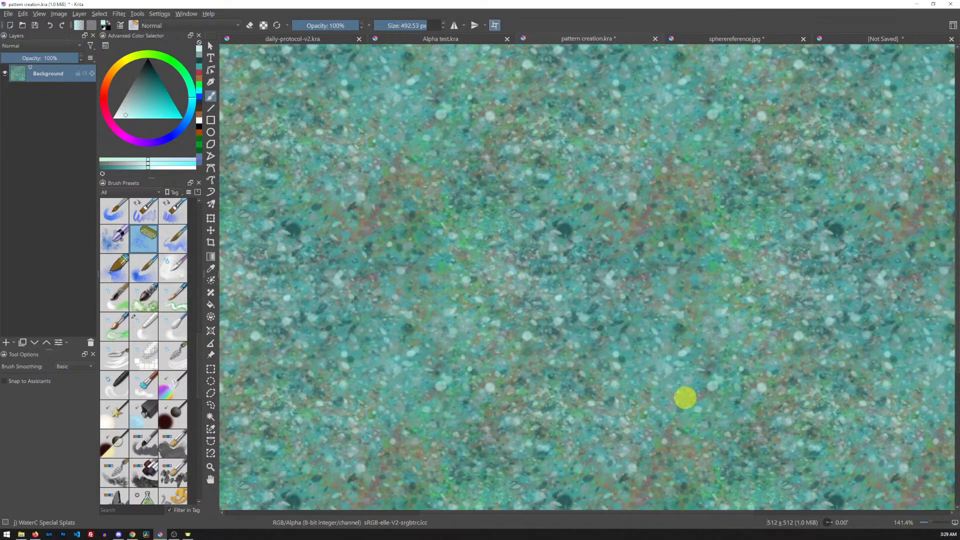
Check how the pattern repeats at different zoom levels and turn off wrap-around mode.
{"action": "scroll", "coordinate": [609, 201], "scroll_direction": "down", "scroll_amount": 7}
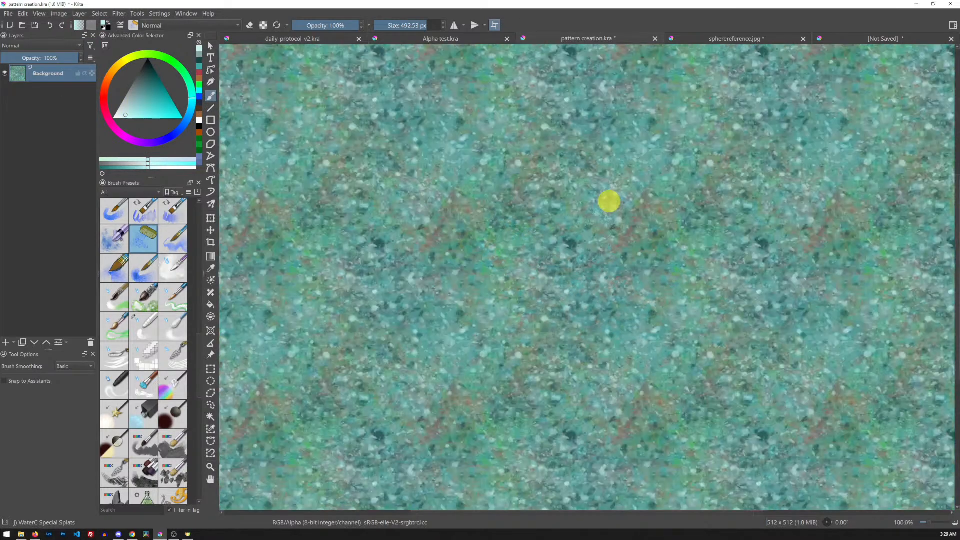
{"action": "scroll", "coordinate": [609, 202], "scroll_direction": "up", "scroll_amount": 7}
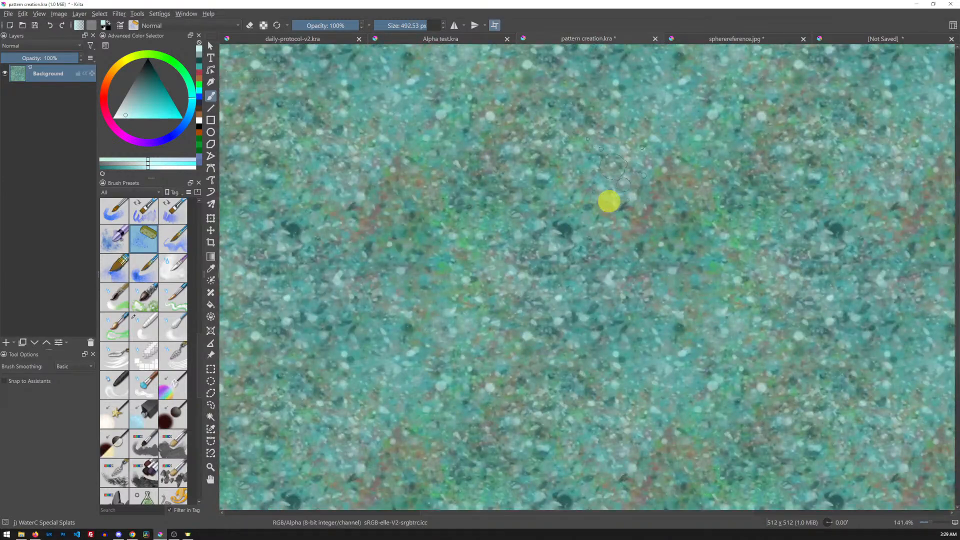
{"action": "left_click", "coordinate": [494, 25]}
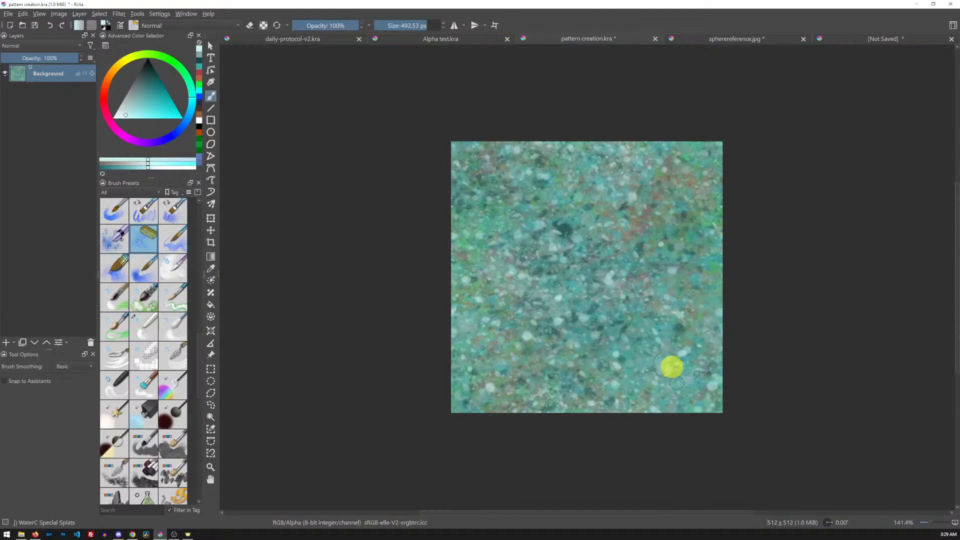
Try the Edge Detection filter on the coloured splatter pattern with the Sobel formula.
{"action": "left_click", "coordinate": [119, 14]}
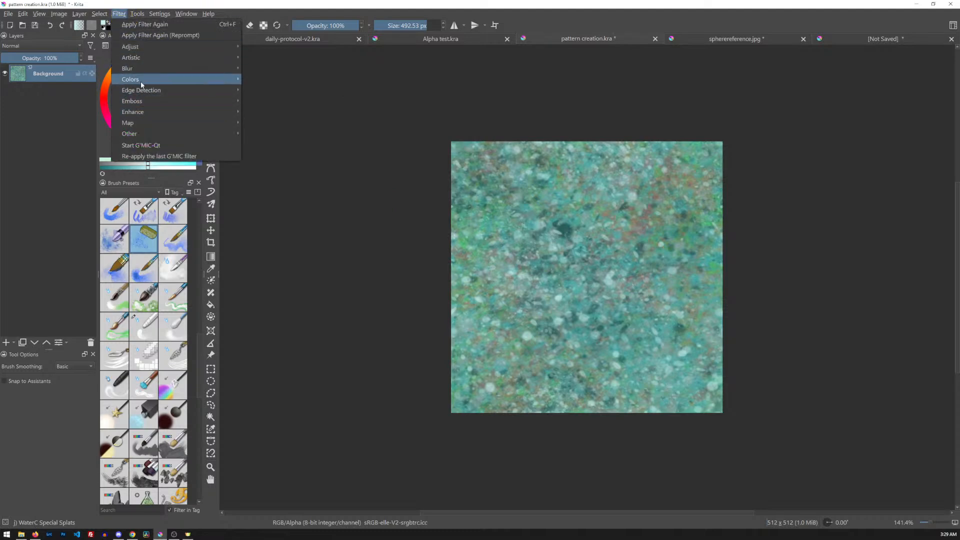
{"action": "mouse_move", "coordinate": [163, 92]}
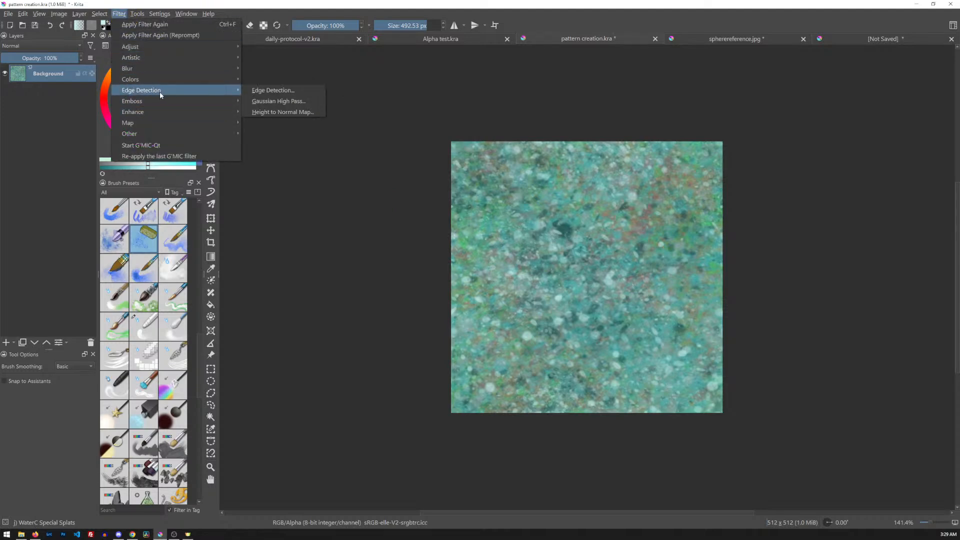
{"action": "left_click", "coordinate": [267, 92]}
{"action": "left_click_drag", "start_coordinate": [511, 232], "coordinate": [870, 111]}
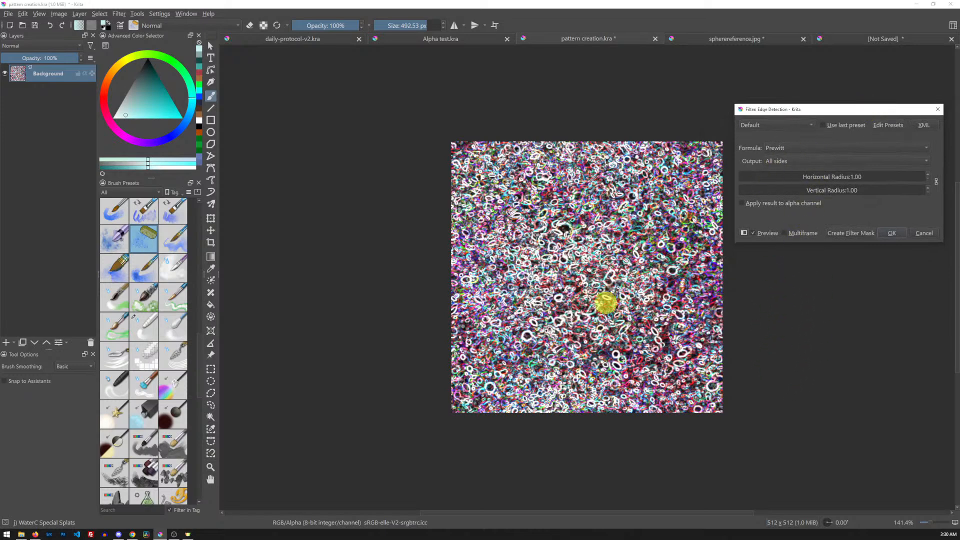
{"action": "left_click", "coordinate": [785, 148]}
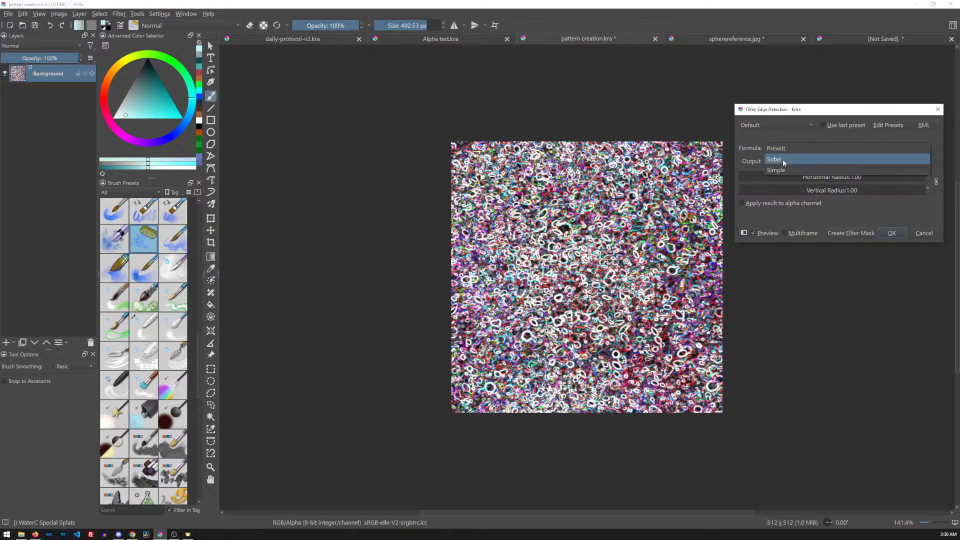
{"action": "left_click", "coordinate": [781, 159]}
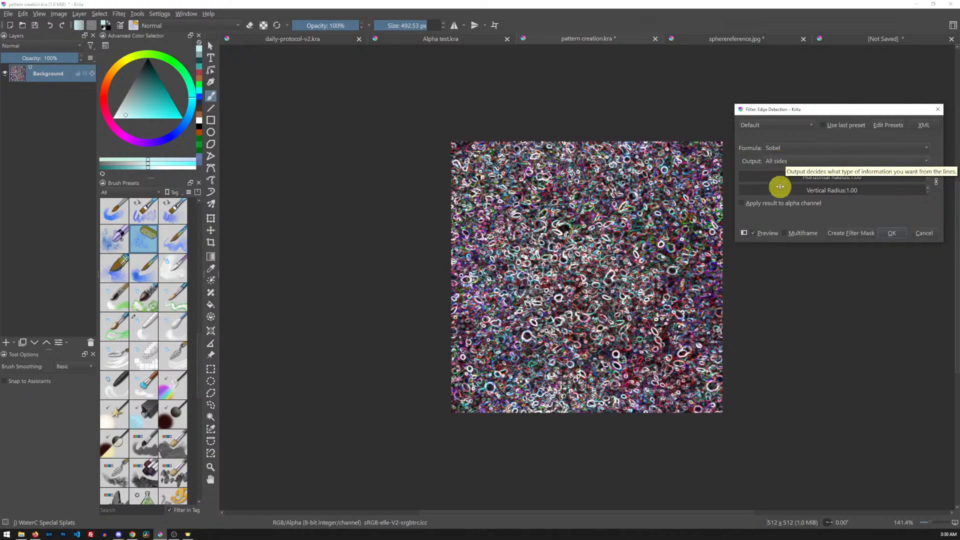
Preview the Left Edge and Bottom Edge outputs of the edge detection, and cancel the filter.
{"action": "left_click", "coordinate": [781, 162]}
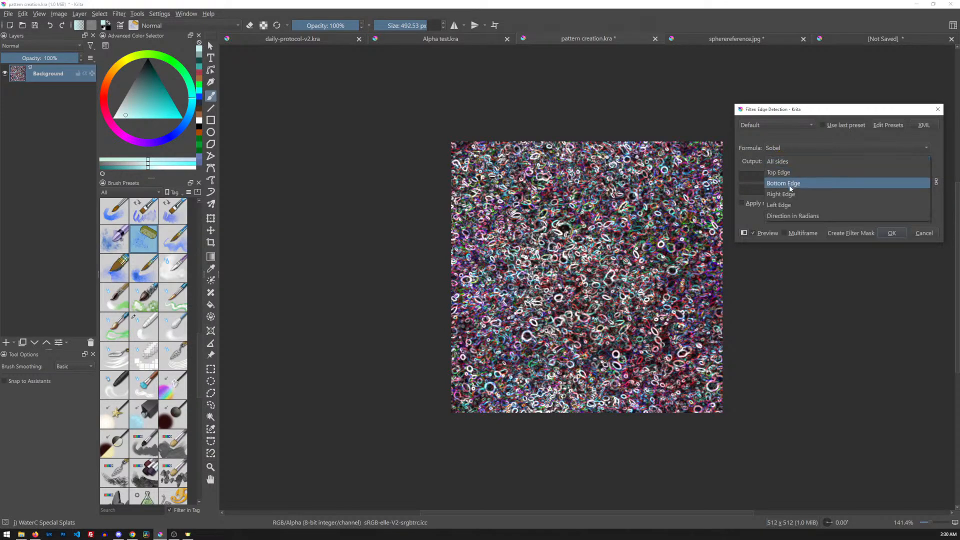
{"action": "left_click", "coordinate": [789, 205]}
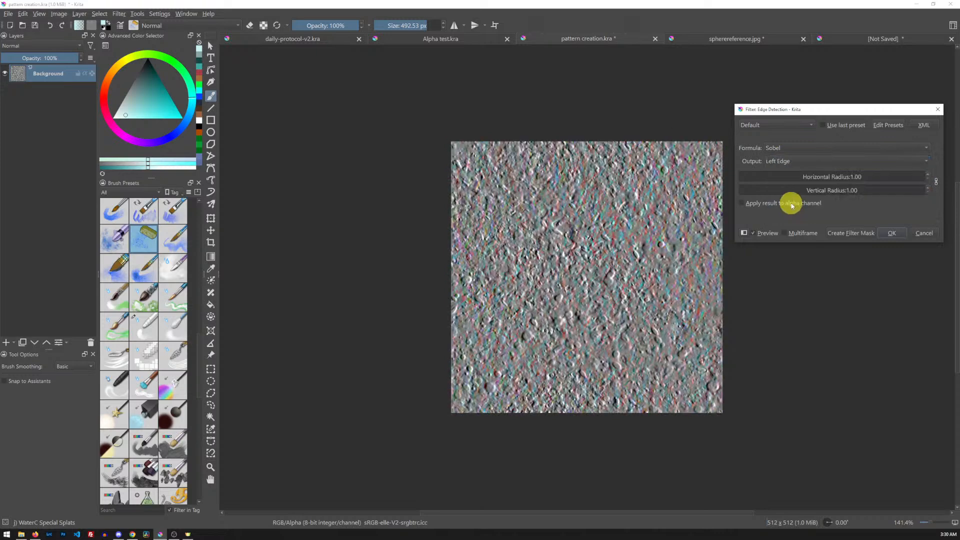
{"action": "left_click", "coordinate": [788, 162]}
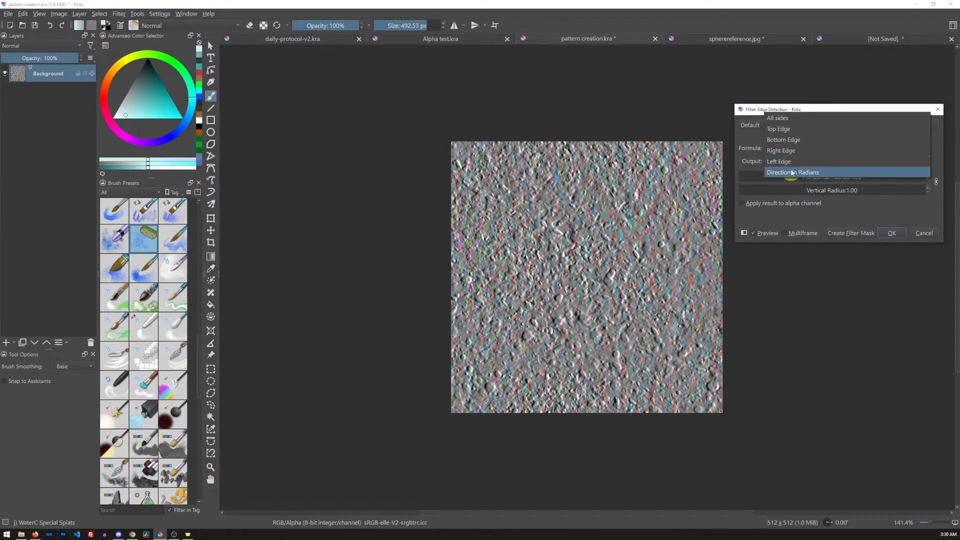
{"action": "left_click", "coordinate": [795, 142]}
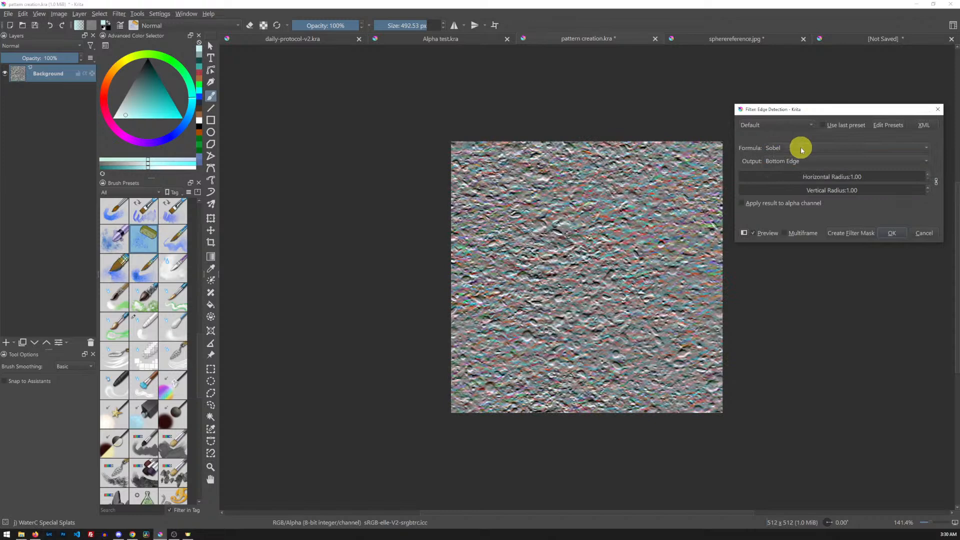
{"action": "left_click", "coordinate": [924, 235]}
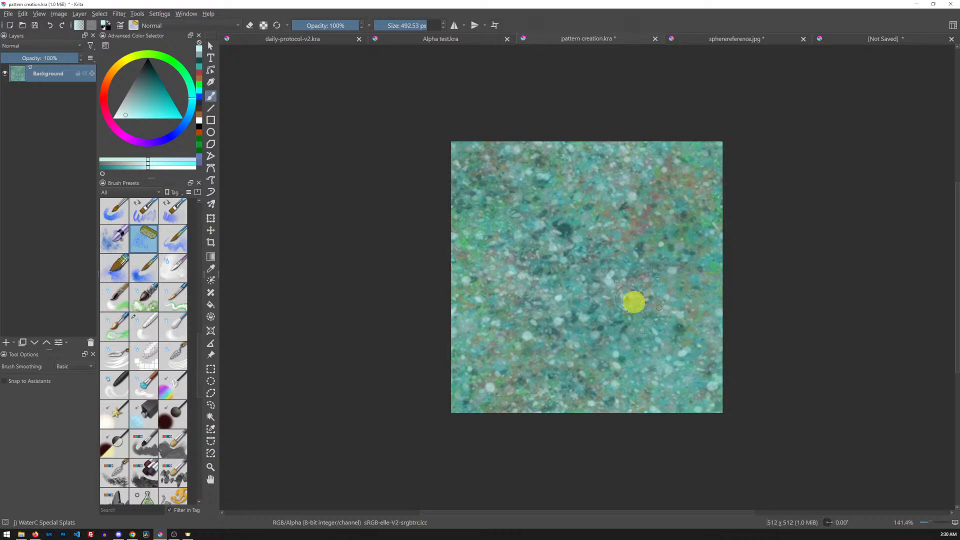
{"action": "key", "text": "ctrl+u"}
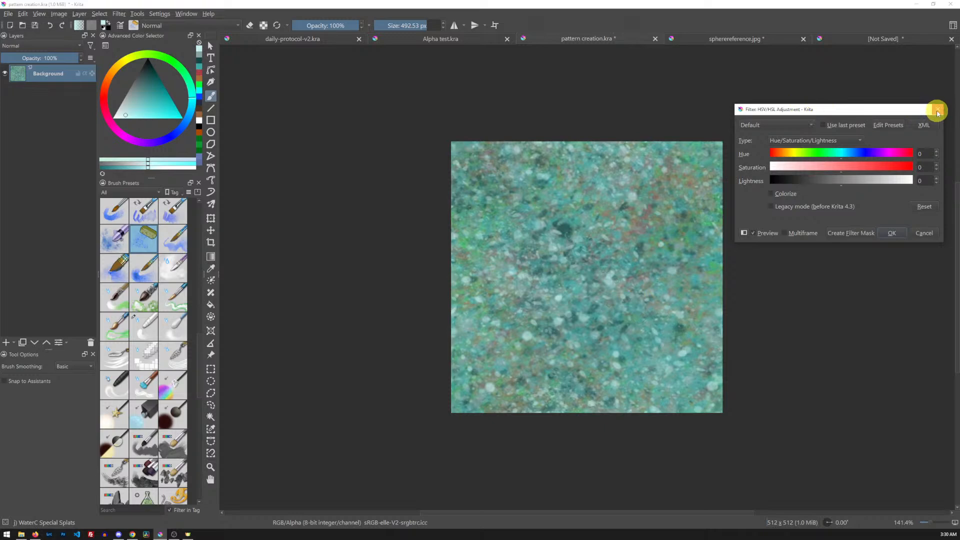
{"action": "left_click_drag", "start_coordinate": [876, 113], "coordinate": [860, 111]}
{"action": "left_click_drag", "start_coordinate": [849, 90], "coordinate": [835, 94]}
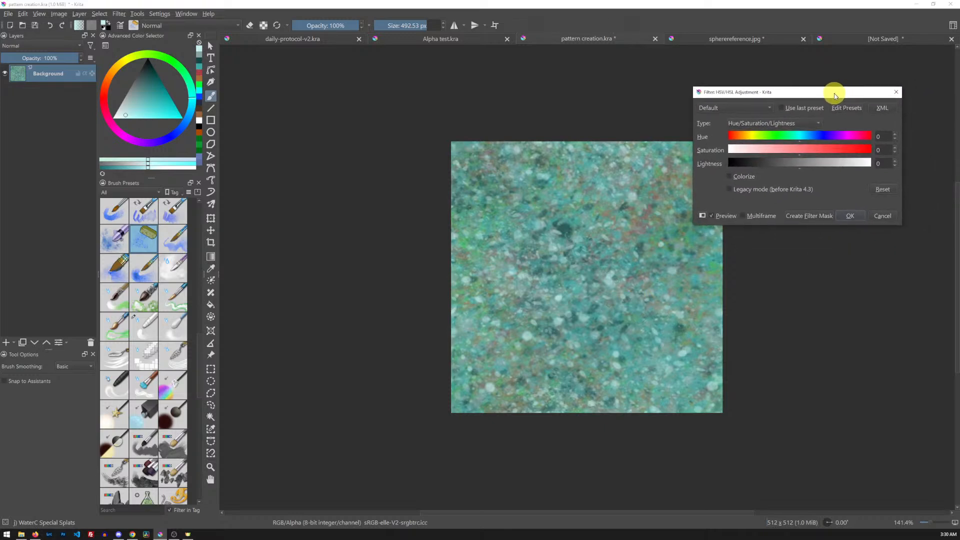
{"action": "left_click", "coordinate": [896, 93]}
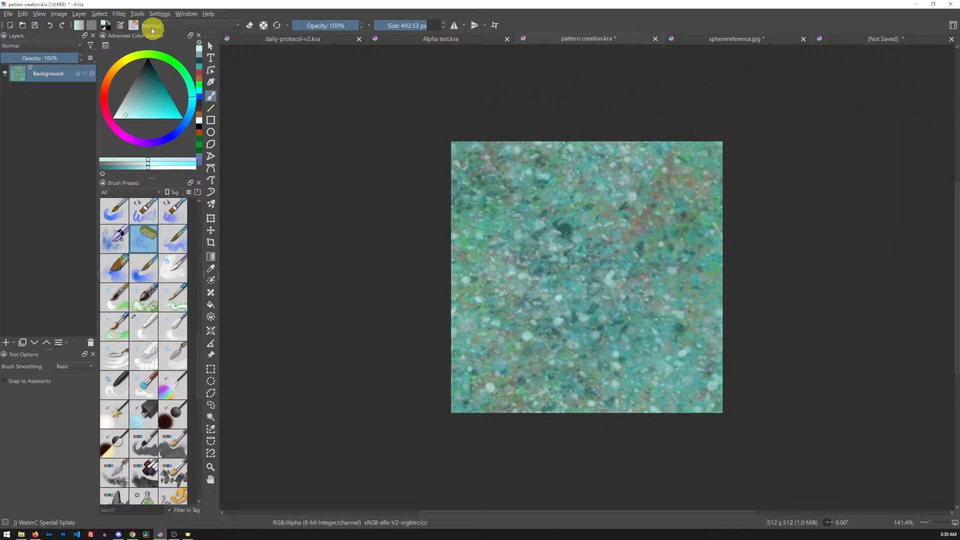
Start an HSV/HSL Adjustment on the pattern and set its saturation to -100.
{"action": "left_click", "coordinate": [120, 14]}
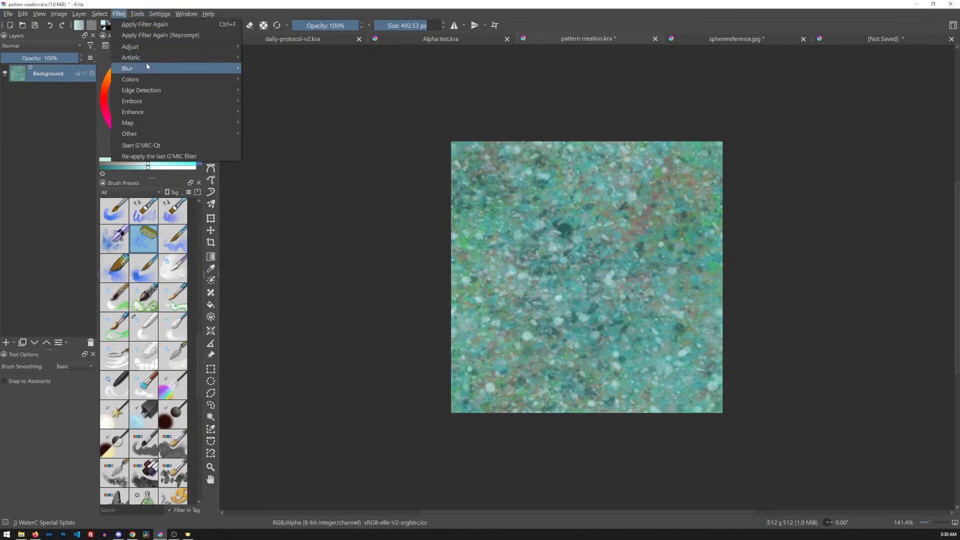
{"action": "mouse_move", "coordinate": [156, 48]}
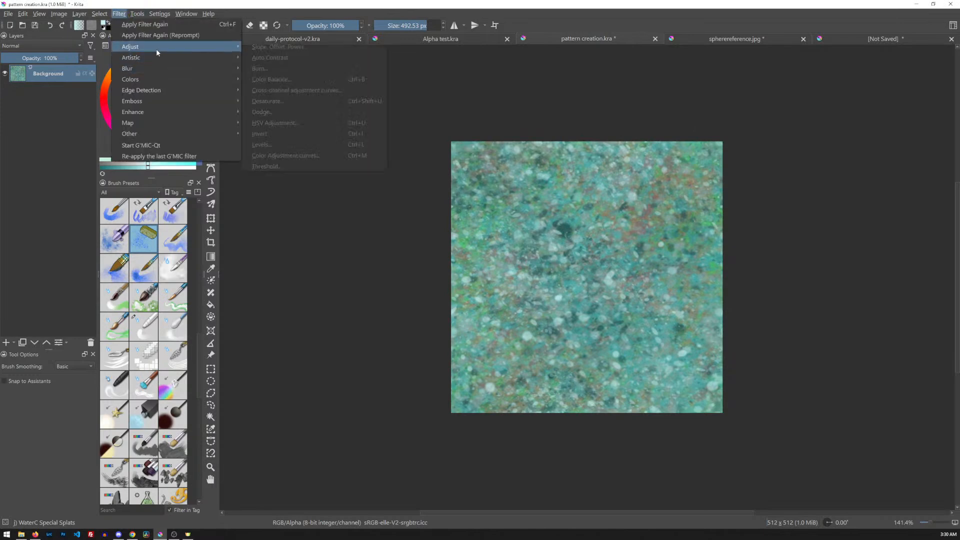
{"action": "left_click", "coordinate": [361, 124]}
{"action": "left_click_drag", "start_coordinate": [813, 93], "coordinate": [850, 88]}
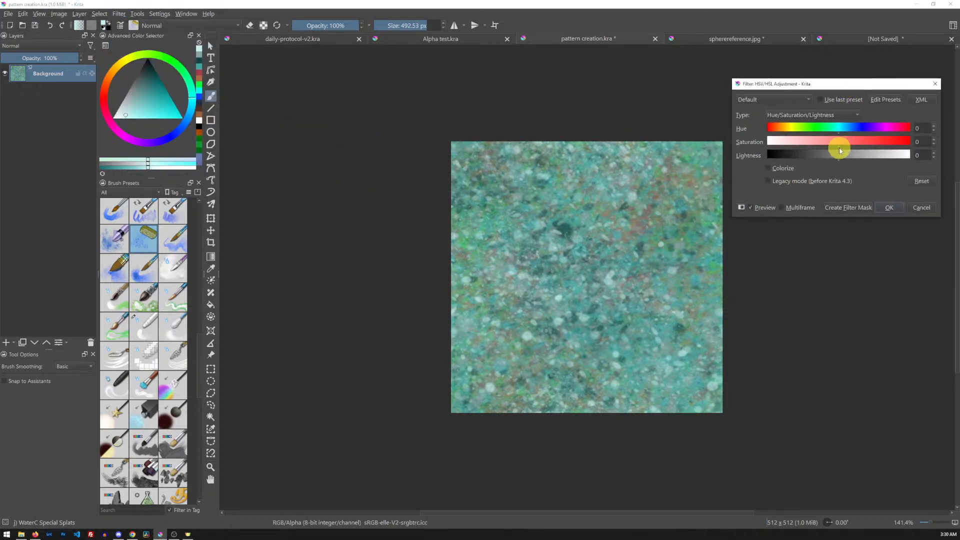
{"action": "left_click_drag", "start_coordinate": [840, 147], "coordinate": [769, 147]}
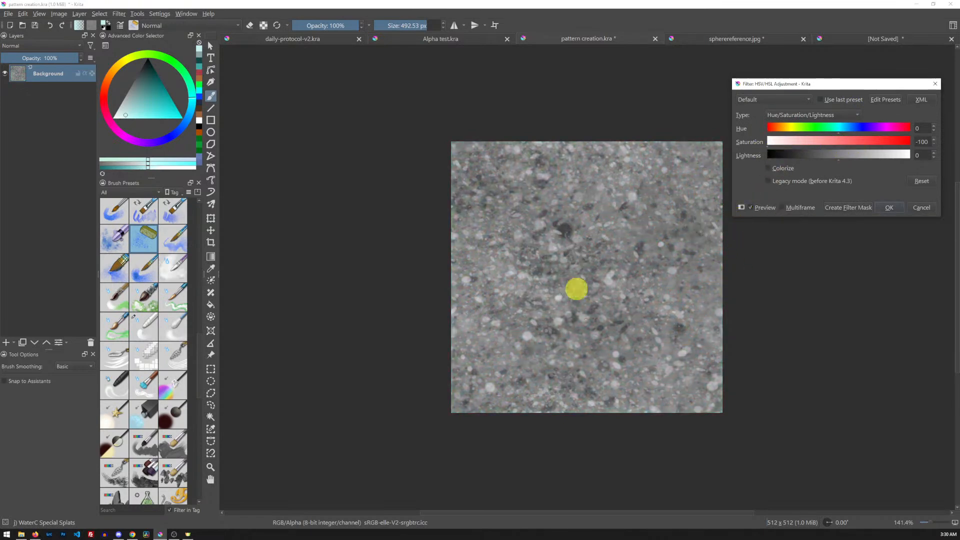
Compare the desaturated pattern using the Value, Lightness, Intensity, Luma and Blue Chroma/Red Chroma/Luma adjustment types.
{"action": "left_click", "coordinate": [809, 116]}
{"action": "left_click", "coordinate": [809, 106]}
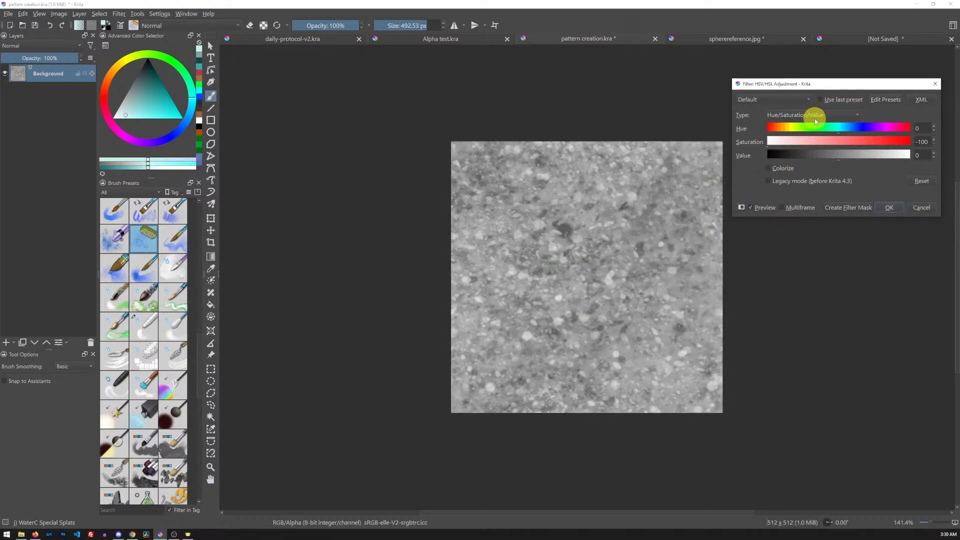
{"action": "left_click", "coordinate": [798, 115]}
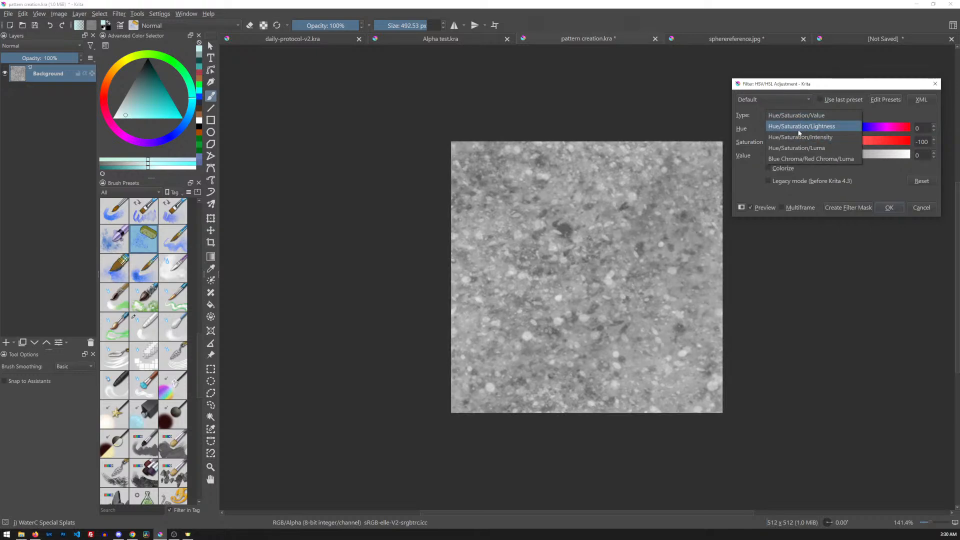
{"action": "left_click", "coordinate": [795, 130]}
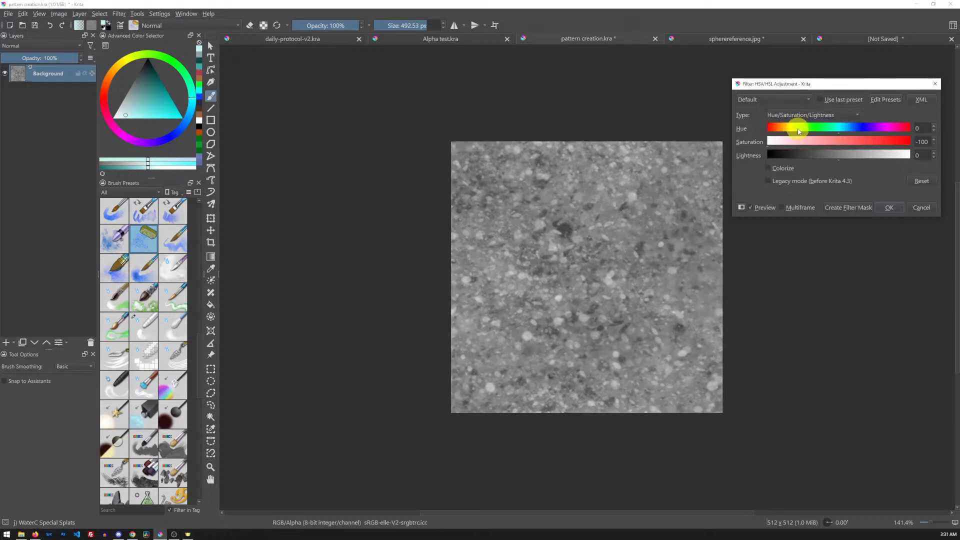
{"action": "left_click", "coordinate": [800, 116]}
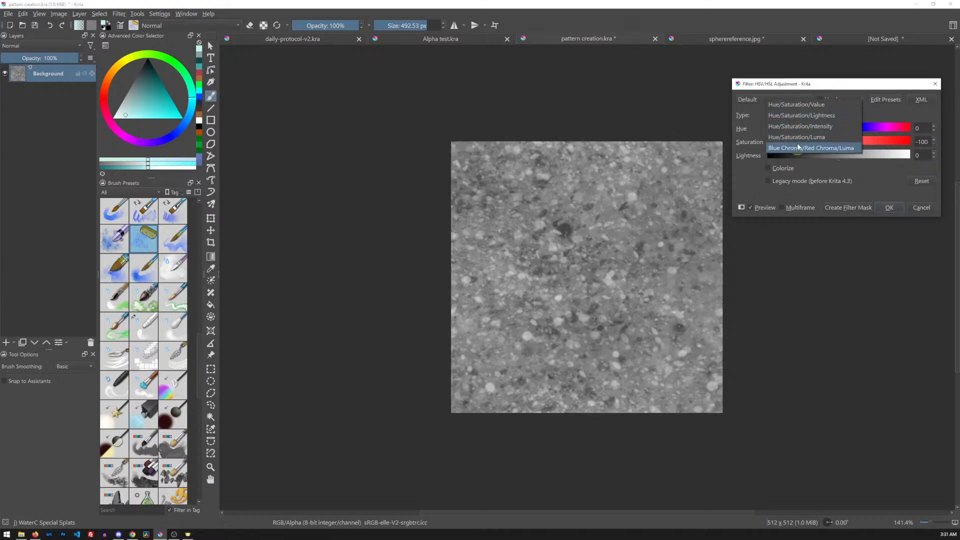
{"action": "left_click", "coordinate": [798, 128]}
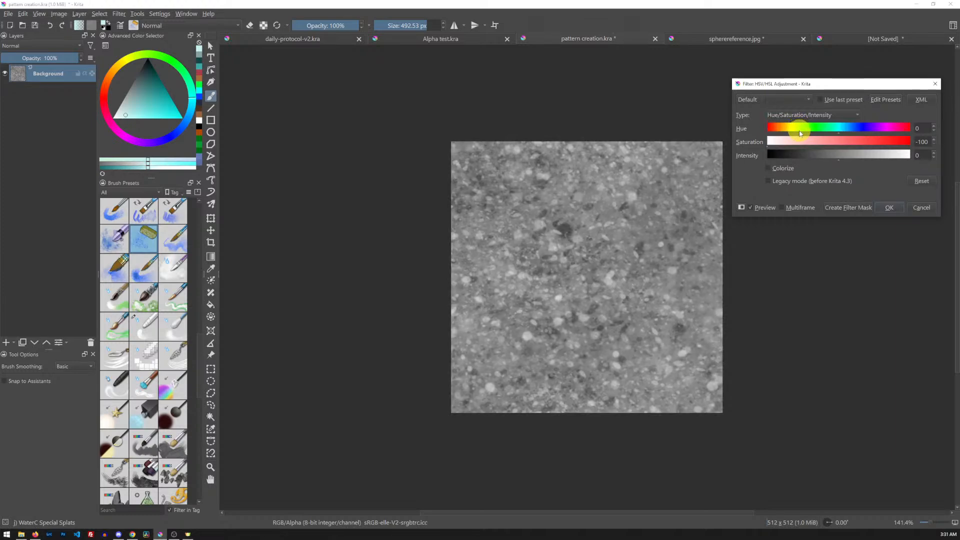
{"action": "left_click", "coordinate": [800, 116]}
{"action": "left_click", "coordinate": [807, 128]}
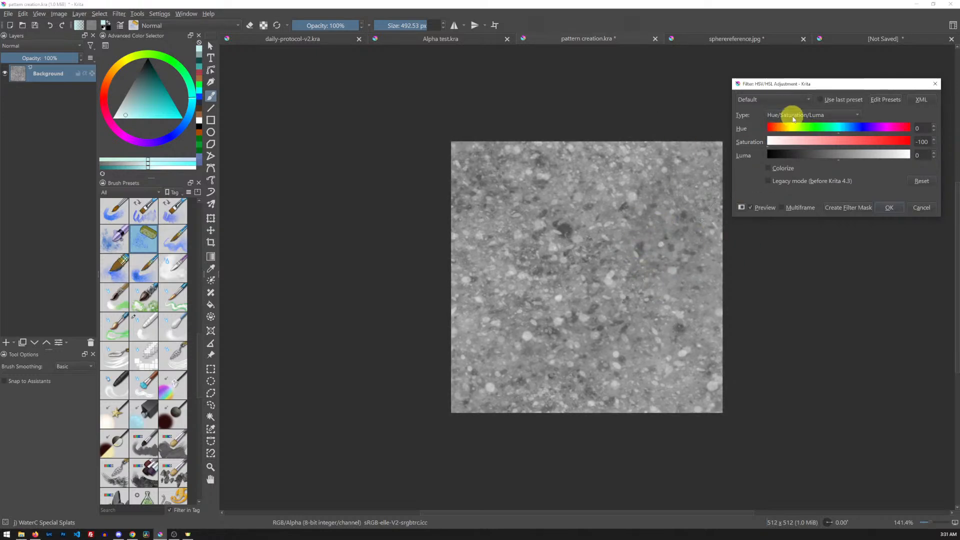
{"action": "left_click", "coordinate": [791, 116]}
{"action": "left_click", "coordinate": [807, 127]}
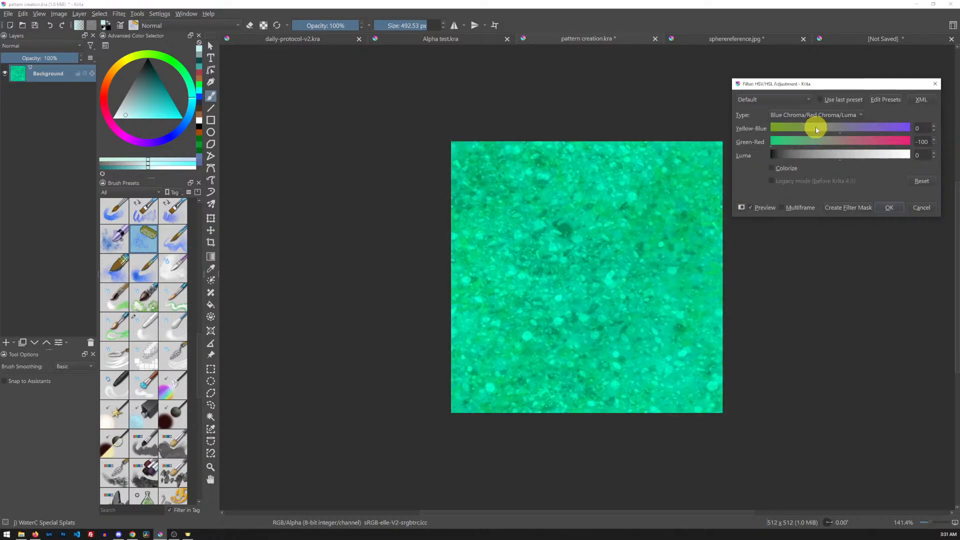
Set the adjustment type to Hue/Saturation/Value with saturation -100 and apply it to turn the pattern grey.
{"action": "left_click", "coordinate": [806, 116]}
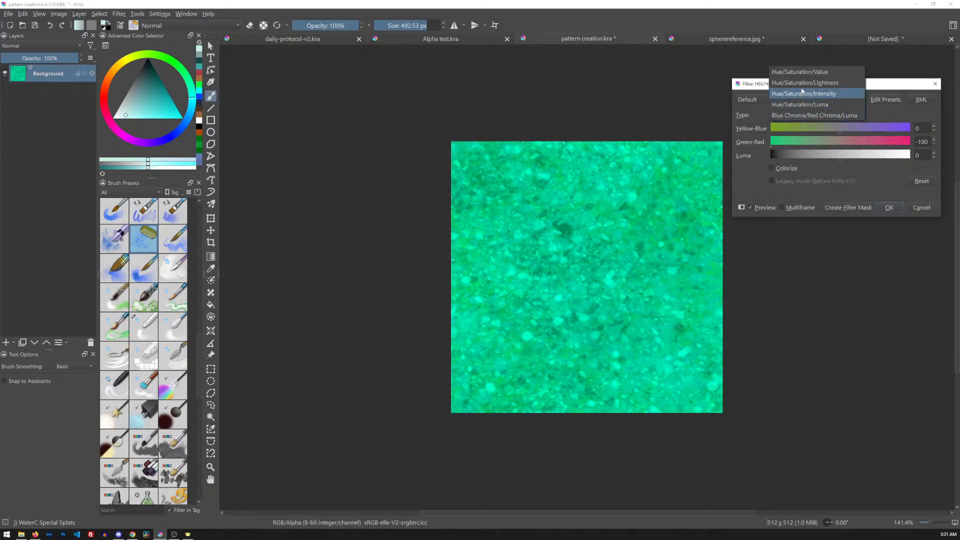
{"action": "left_click", "coordinate": [800, 72]}
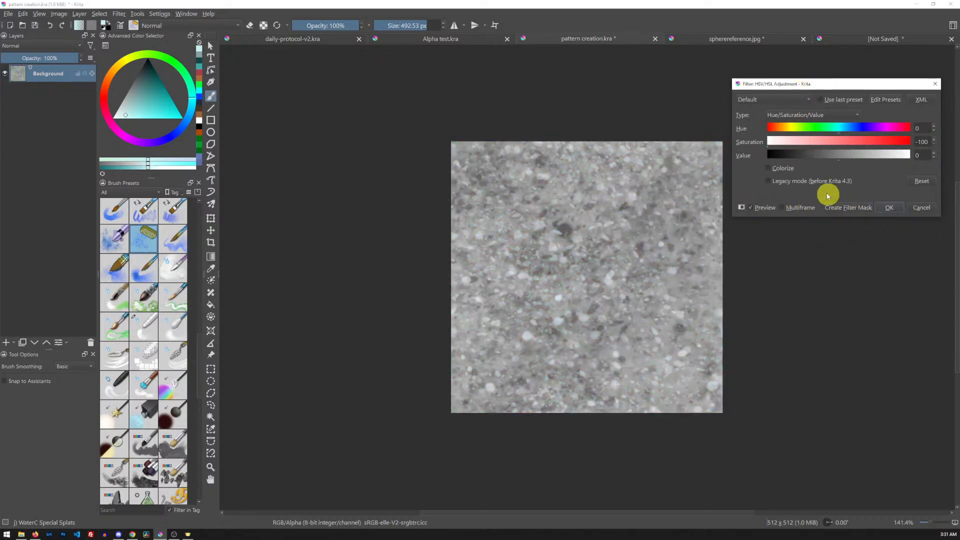
{"action": "left_click_drag", "start_coordinate": [787, 144], "coordinate": [764, 144]}
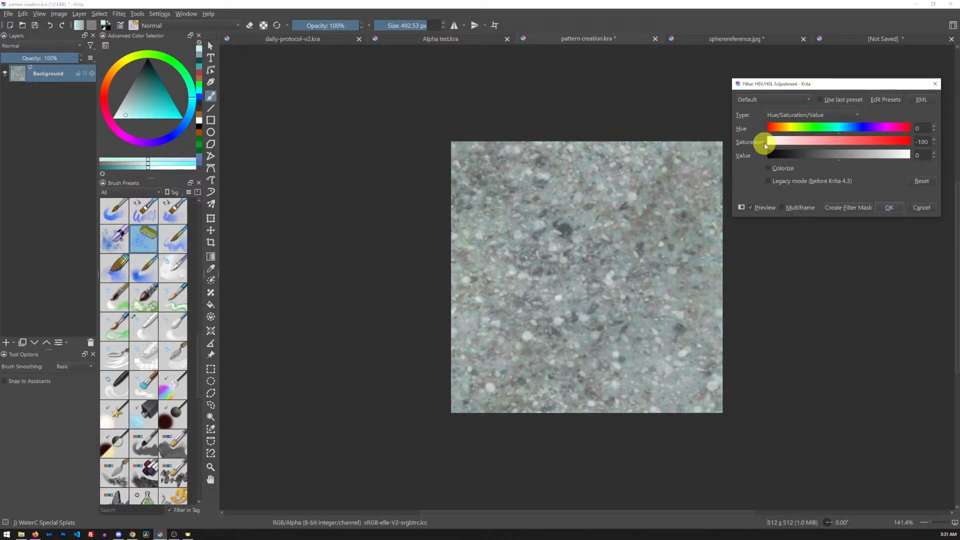
{"action": "left_click", "coordinate": [889, 207]}
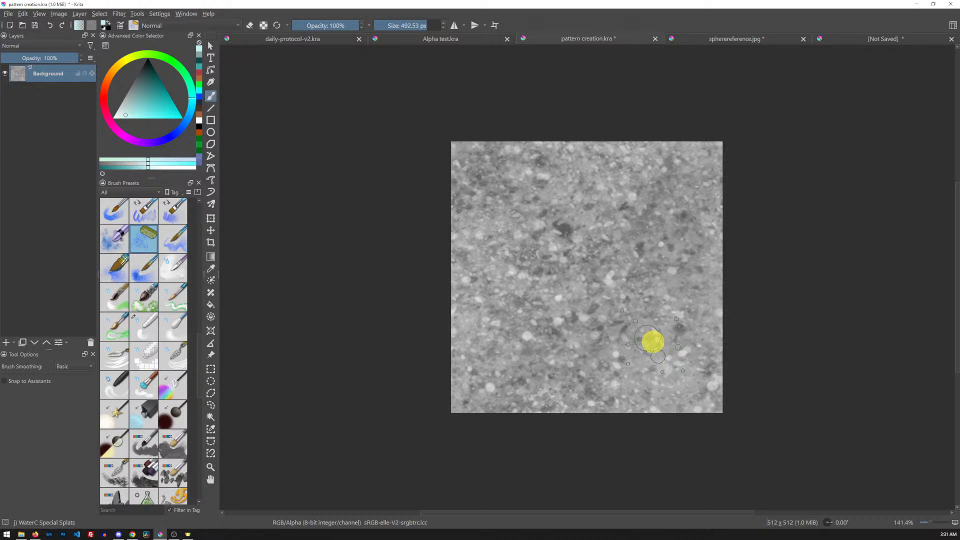
{"action": "key", "text": "ctrl+u"}
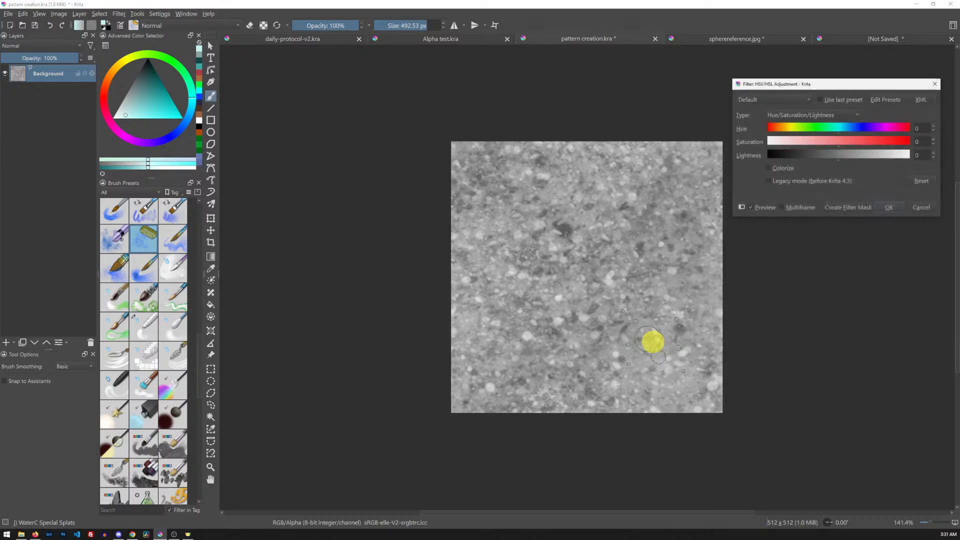
{"action": "left_click", "coordinate": [921, 207]}
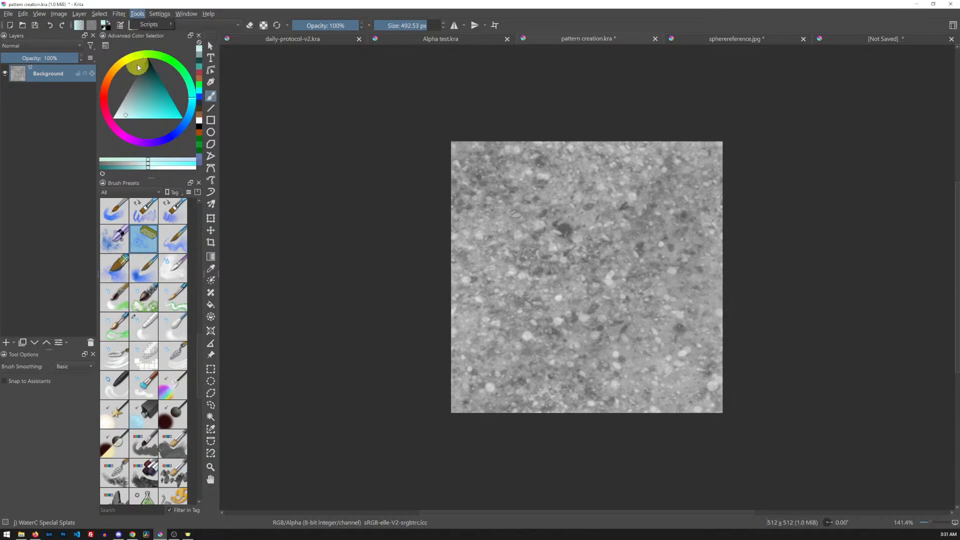
Start the Edge Detection filter on the grey pattern with the Prewitt formula and preview the Right Edge output.
{"action": "left_click", "coordinate": [120, 14]}
{"action": "mouse_move", "coordinate": [156, 92]}
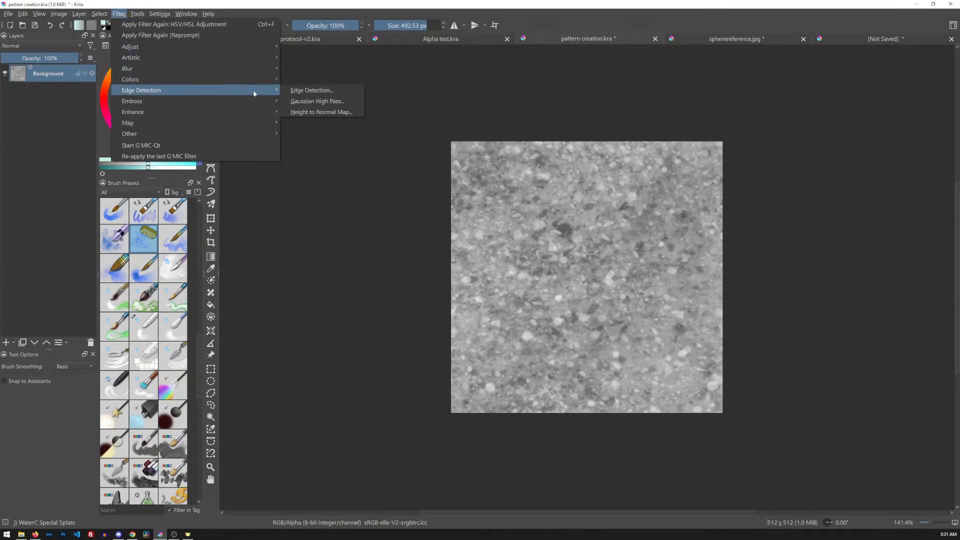
{"action": "left_click", "coordinate": [311, 91]}
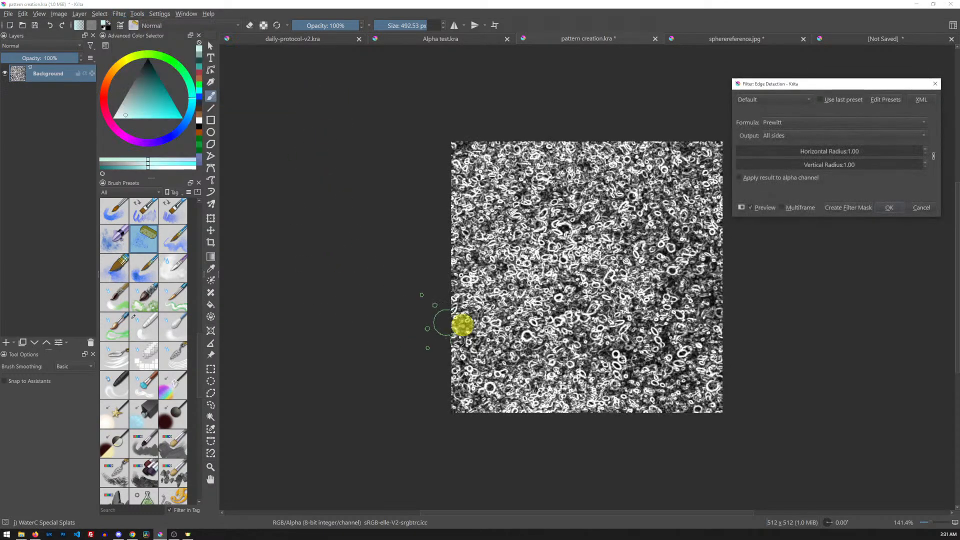
{"action": "left_click", "coordinate": [787, 136]}
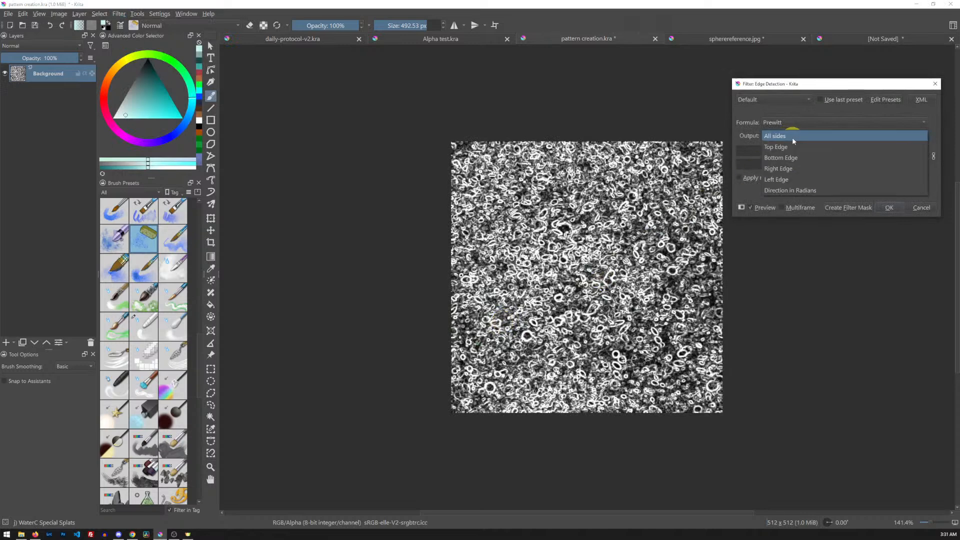
{"action": "left_click", "coordinate": [785, 169]}
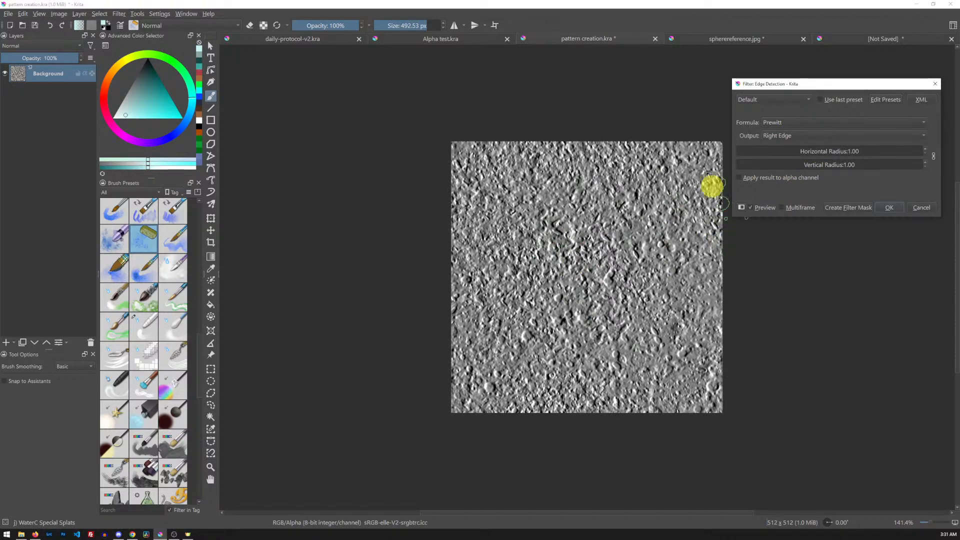
Compare the Left Edge, Top Edge and Bottom Edge outputs of the edge detection on the pattern.
{"action": "left_click", "coordinate": [784, 139]}
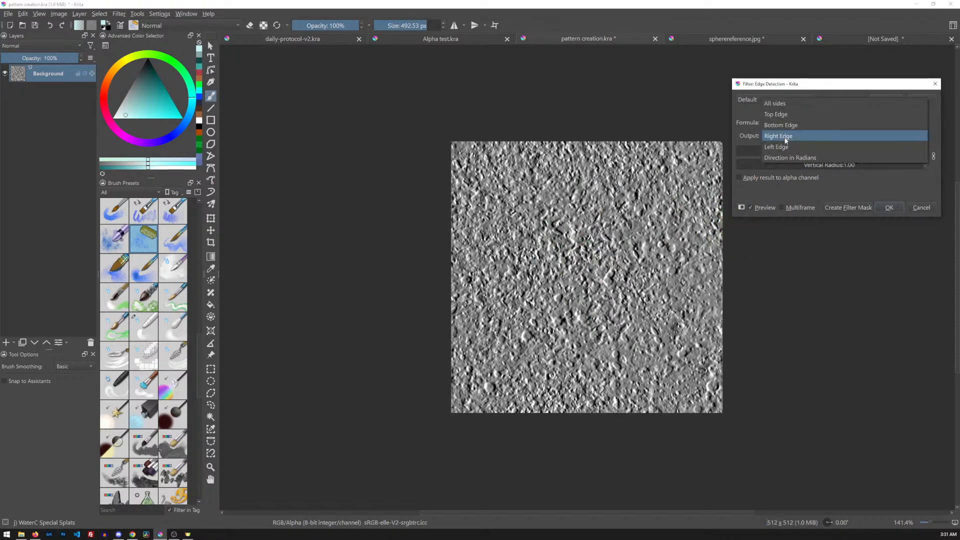
{"action": "left_click", "coordinate": [788, 148]}
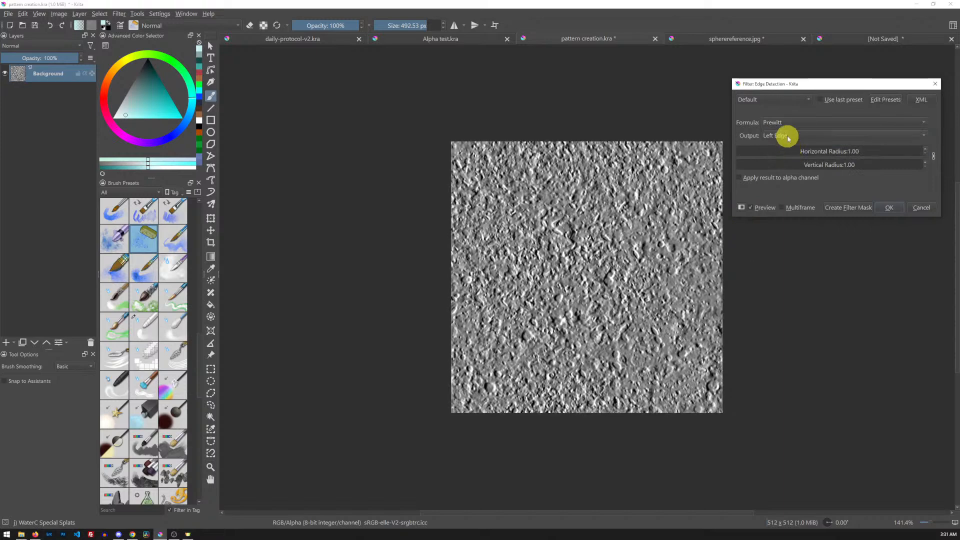
{"action": "left_click", "coordinate": [789, 143]}
{"action": "left_click", "coordinate": [782, 104]}
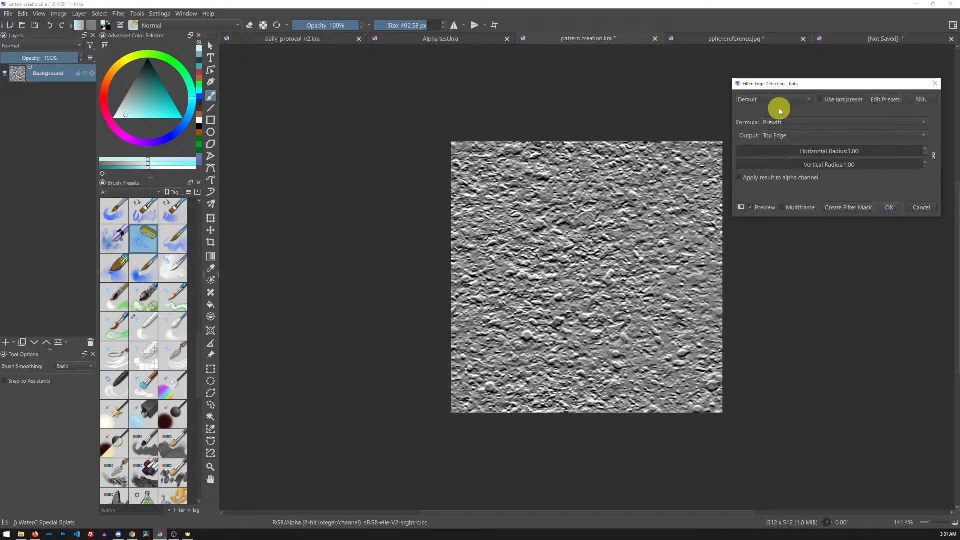
{"action": "left_click", "coordinate": [787, 139]}
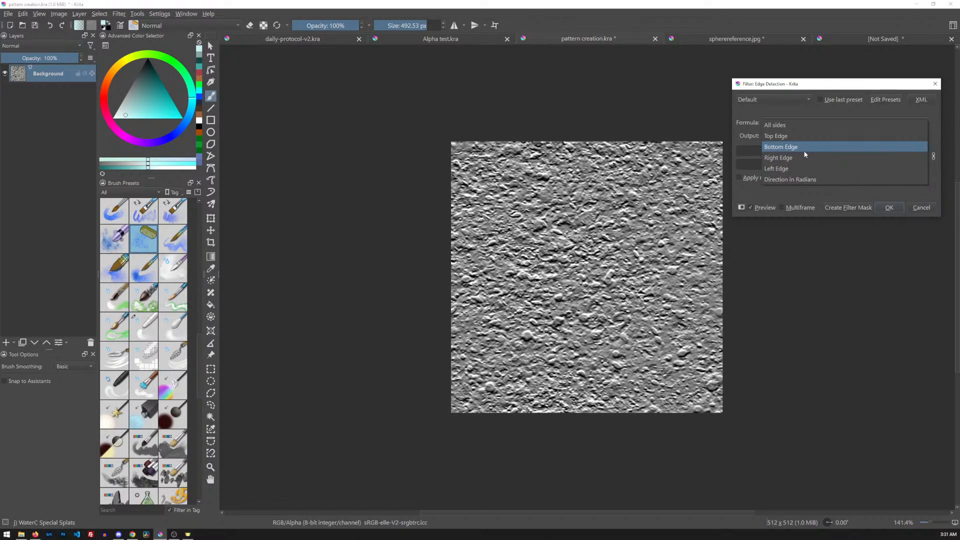
{"action": "left_click", "coordinate": [788, 148]}
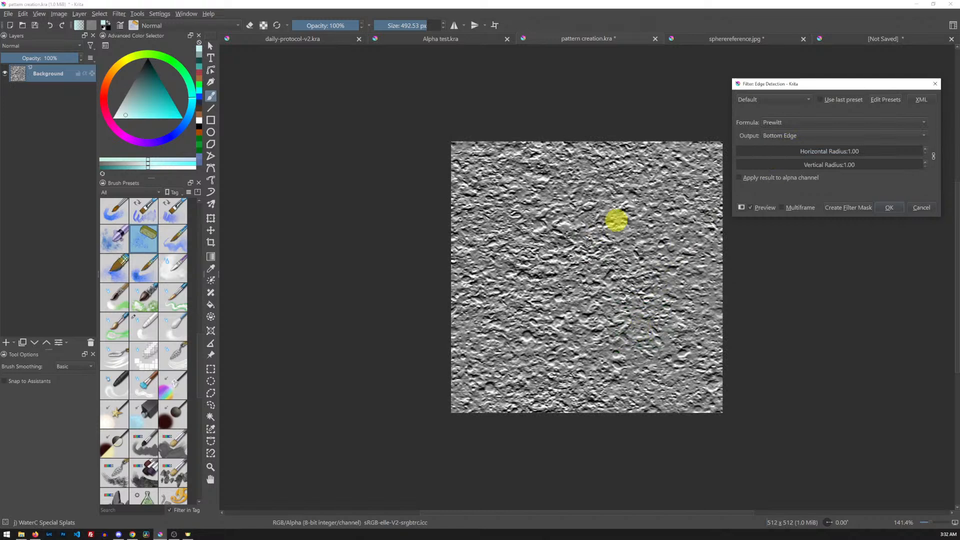
{"action": "left_click", "coordinate": [792, 139]}
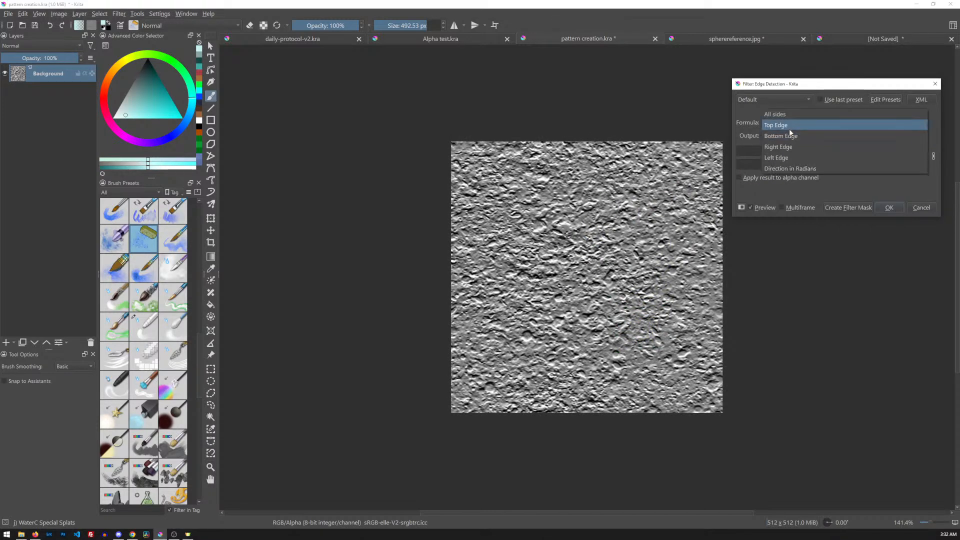
{"action": "left_click", "coordinate": [788, 127]}
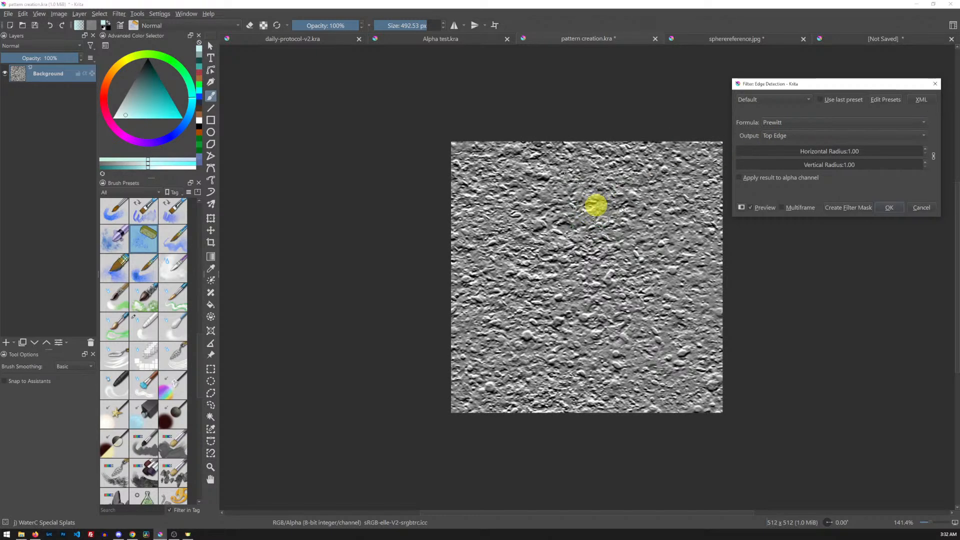
Set the edge detection output to Right Edge with both radii at 1.00 and apply the filter to the pattern.
{"action": "left_click", "coordinate": [779, 139]}
{"action": "left_click", "coordinate": [784, 158]}
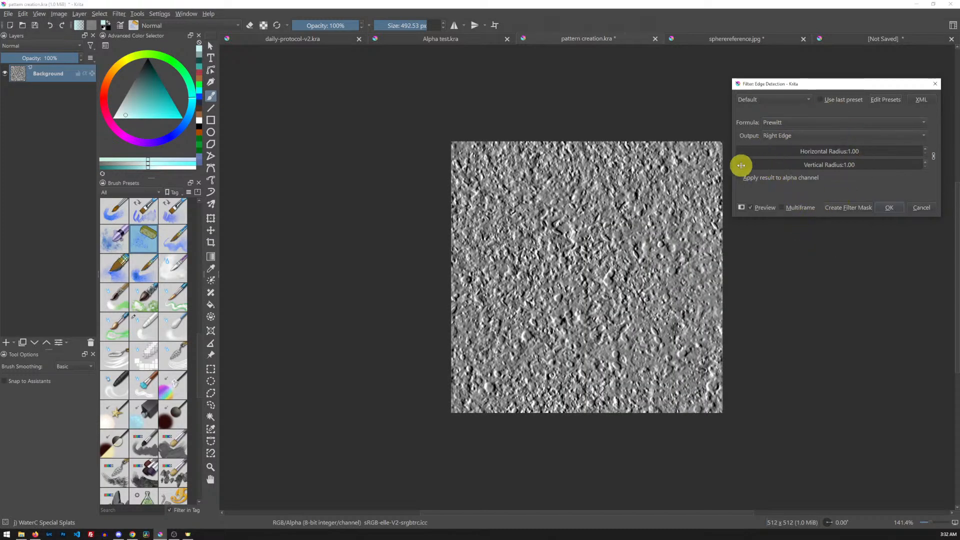
{"action": "left_click", "coordinate": [749, 151]}
{"action": "left_click_drag", "start_coordinate": [749, 151], "coordinate": [736, 153]}
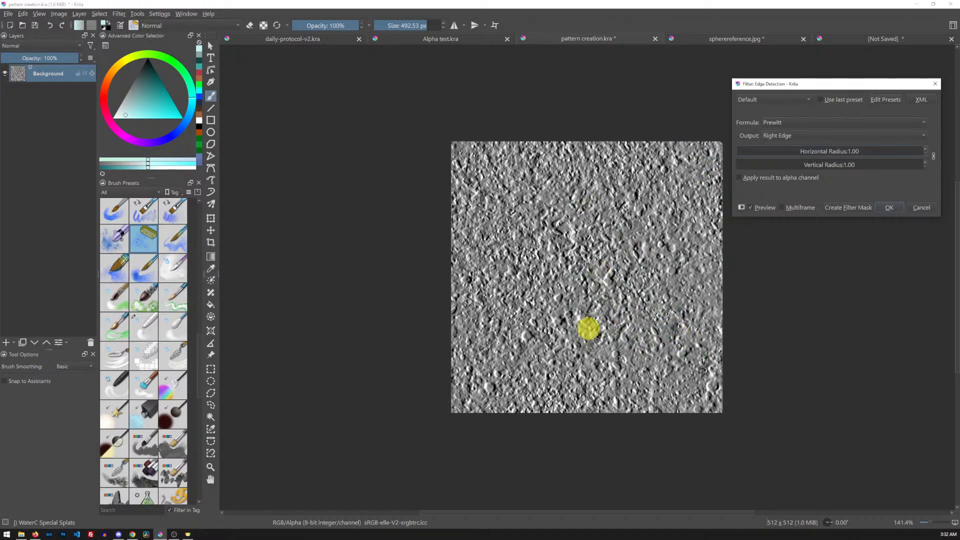
{"action": "left_click", "coordinate": [889, 208]}
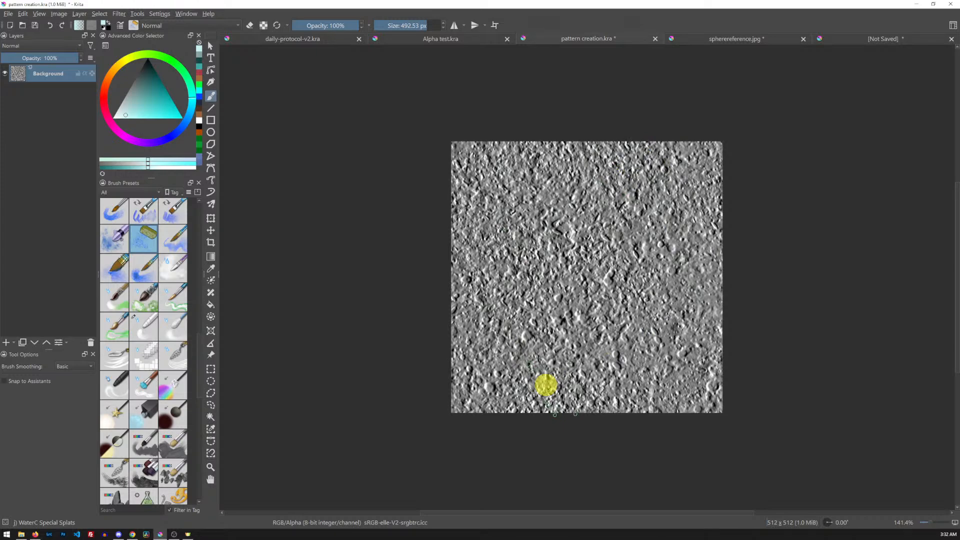
Try softening the pattern with a new white-filled paint layer at 70% opacity, and delete that layer.
{"action": "key", "text": "Insert"}
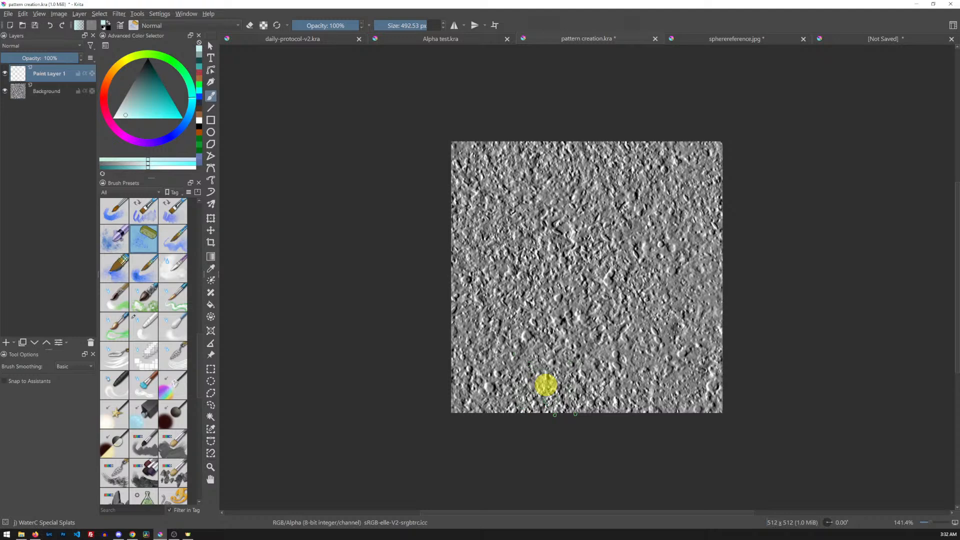
{"action": "left_click", "coordinate": [114, 117]}
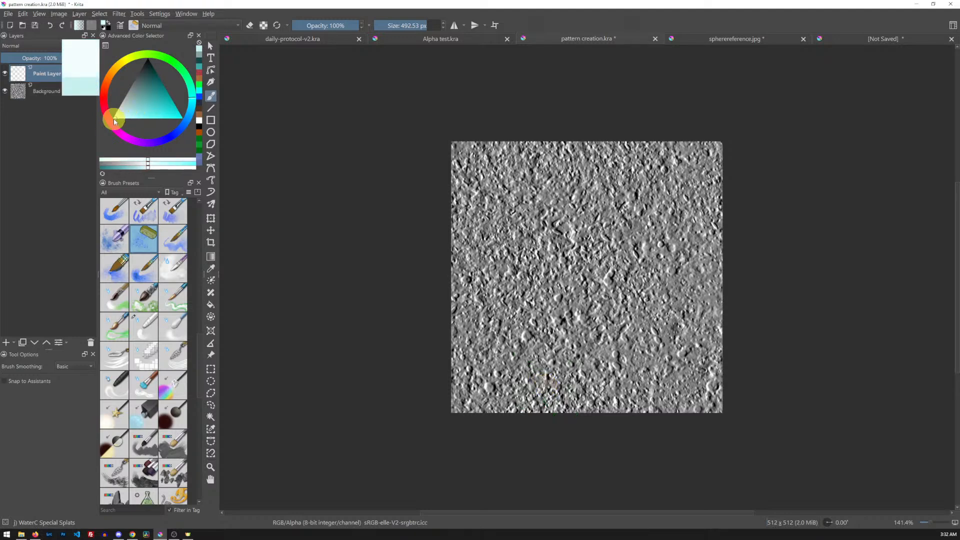
{"action": "key", "text": "f"}
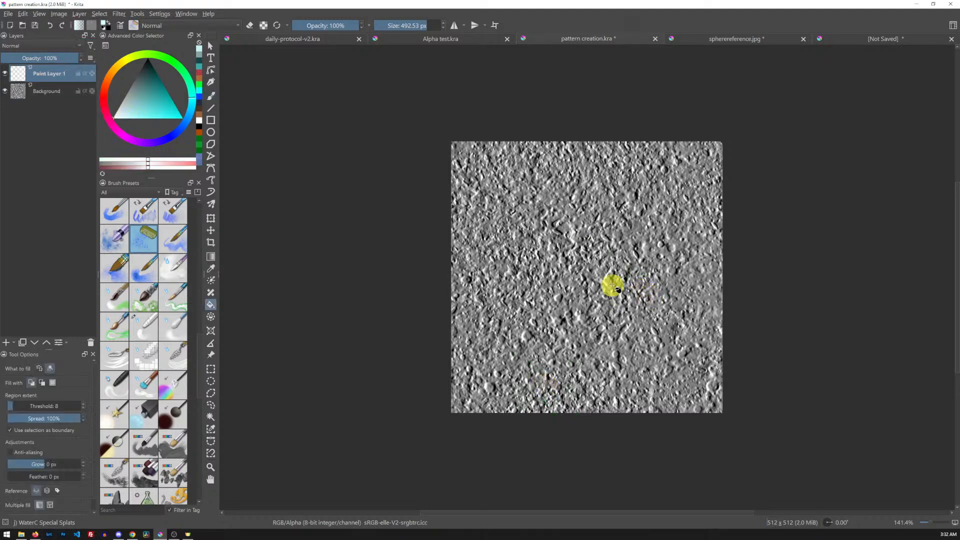
{"action": "left_click", "coordinate": [625, 292]}
{"action": "mouse_move", "coordinate": [66, 55]}
{"action": "left_mouse_down"}
{"action": "mouse_move", "coordinate": [45, 58]}
{"action": "mouse_move", "coordinate": [60, 60]}
{"action": "left_mouse_up"}
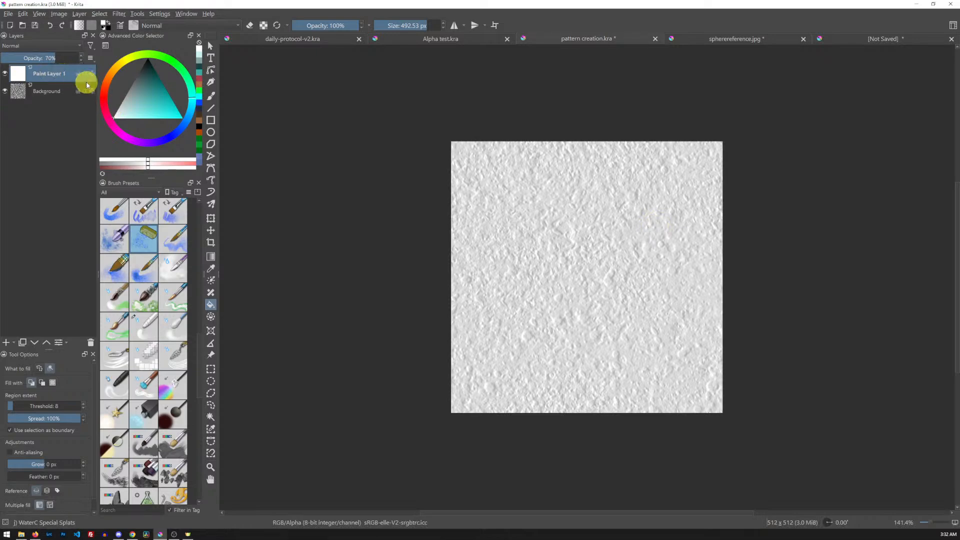
{"action": "key", "text": "shift+Delete"}
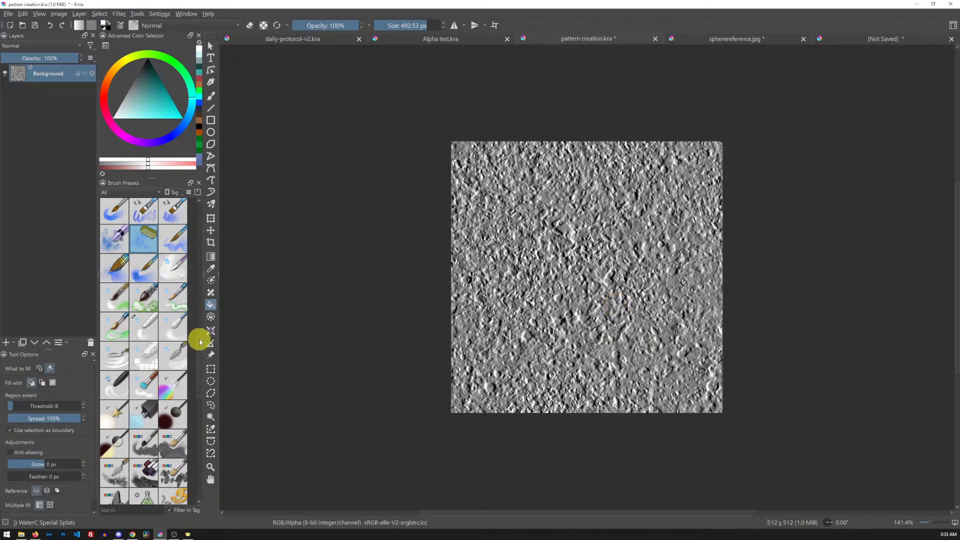
Save the pattern as a JPEG image named pattern 1.jpg in the Day 2 folder at 100% quality.
{"action": "mouse_move", "coordinate": [199, 343]}
{"action": "left_mouse_down"}
{"action": "mouse_move", "coordinate": [199, 208]}
{"action": "mouse_move", "coordinate": [220, 193]}
{"action": "left_mouse_up"}
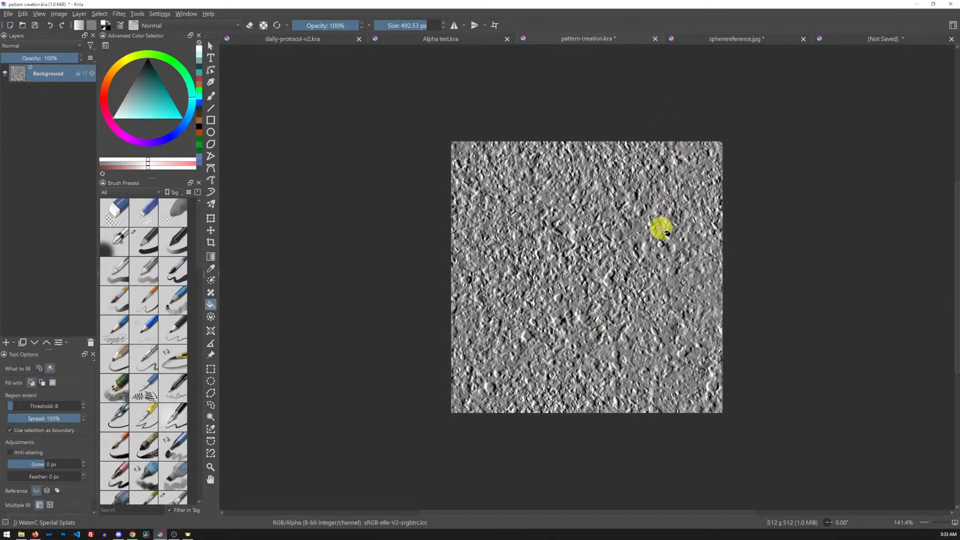
{"action": "left_click", "coordinate": [8, 14]}
{"action": "left_click", "coordinate": [45, 73]}
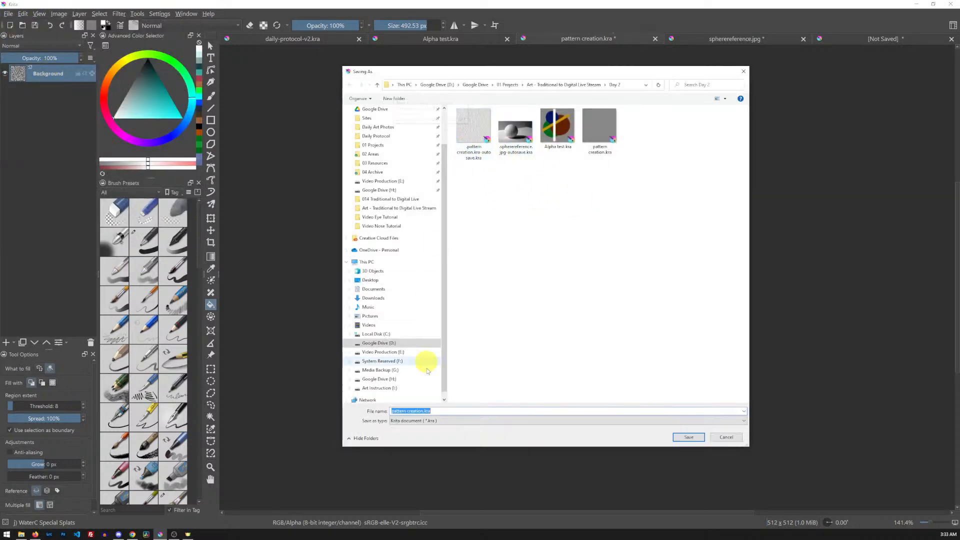
{"action": "left_click", "coordinate": [437, 421]}
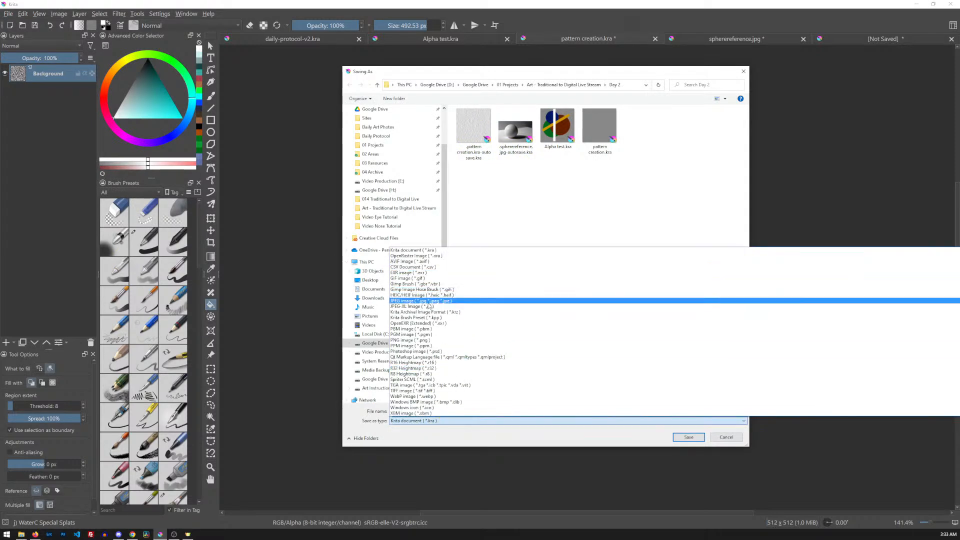
{"action": "left_click", "coordinate": [428, 301]}
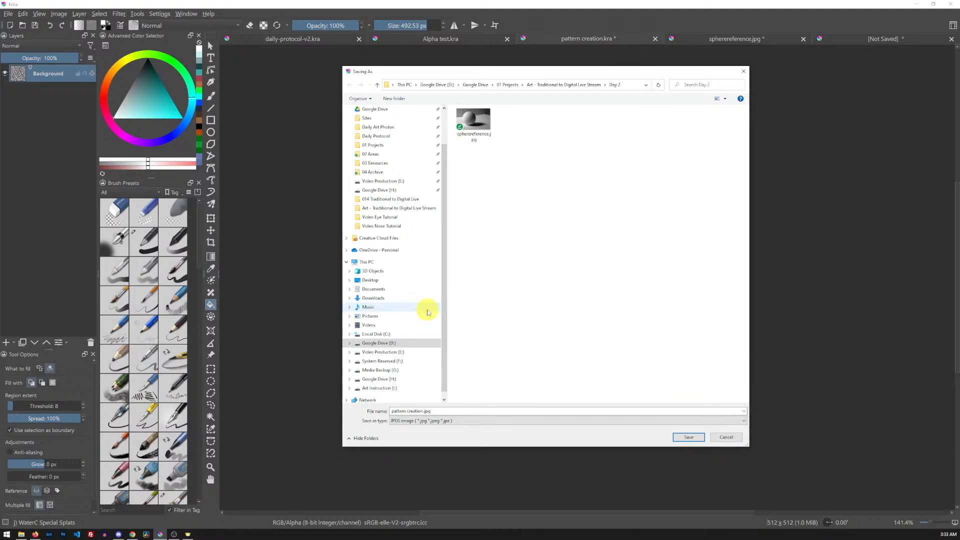
{"action": "left_click", "coordinate": [423, 411]}
{"action": "key", "text": "BackSpace"}
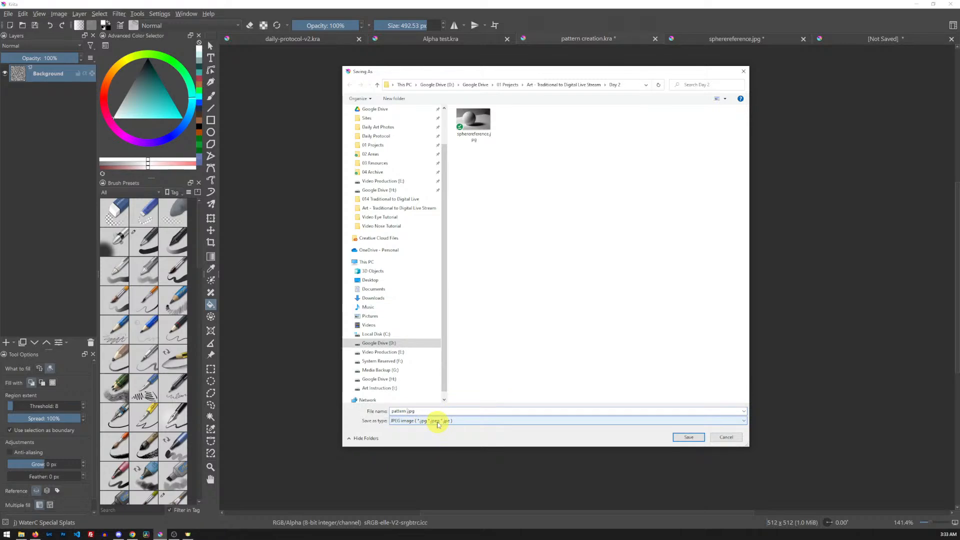
{"action": "left_click", "coordinate": [687, 437]}
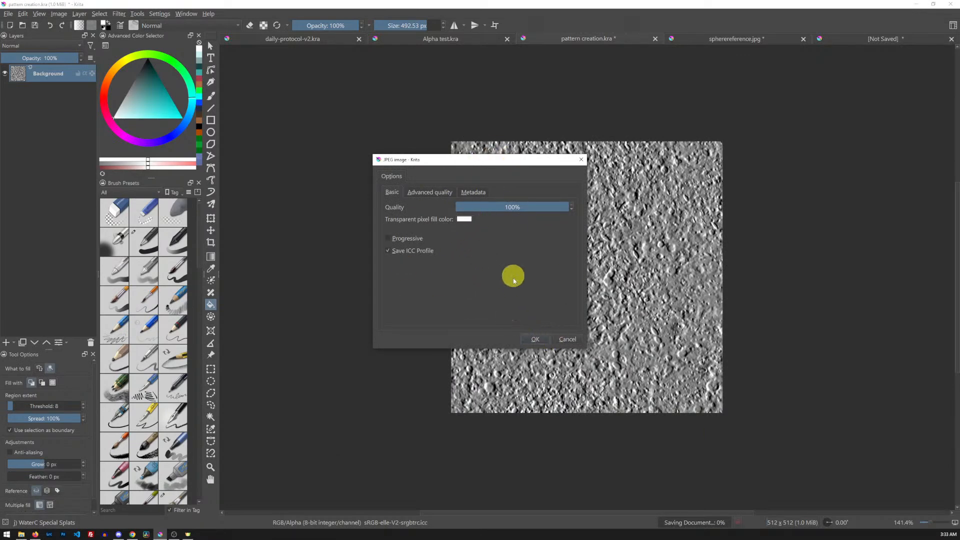
{"action": "left_click", "coordinate": [534, 341]}
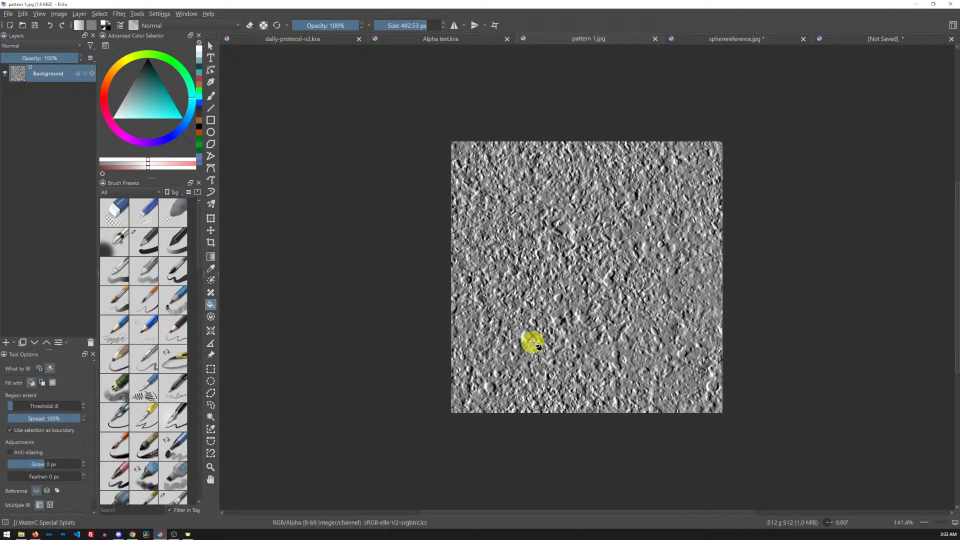
Paint a black test scribble with the 40 px Basic-1 brush in the unsaved grey document, and filter the brush presets by My Favorites.
{"action": "left_click", "coordinate": [859, 40]}
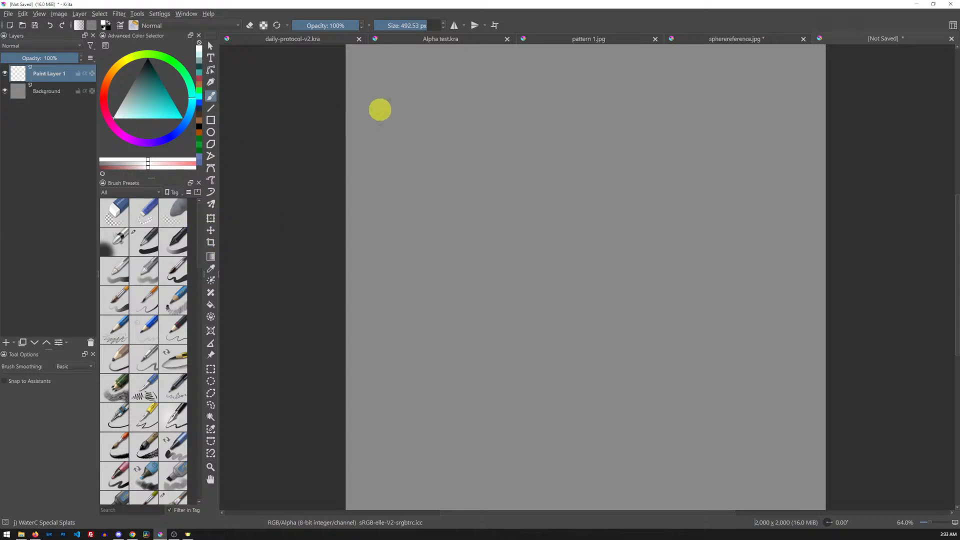
{"action": "left_click", "coordinate": [145, 242]}
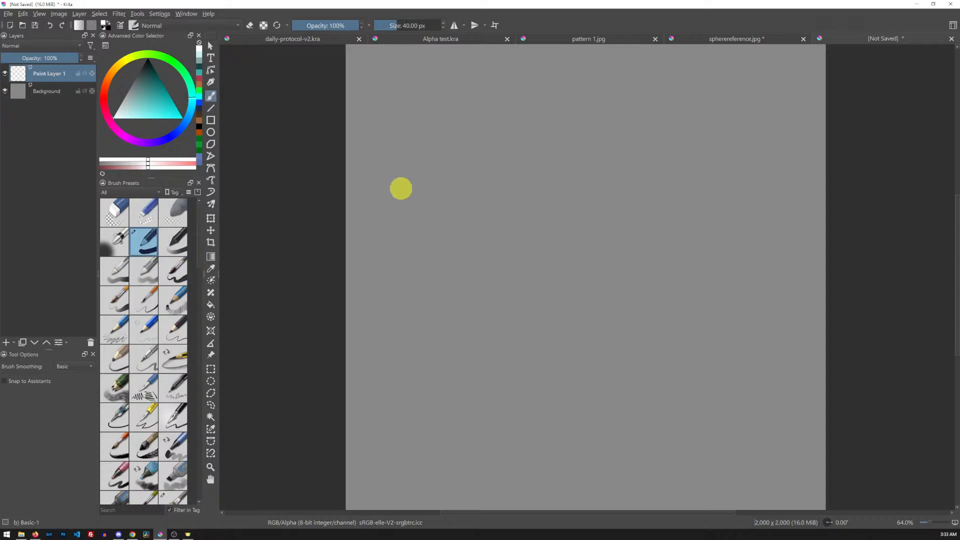
{"action": "mouse_move", "coordinate": [423, 219]}
{"action": "left_mouse_down"}
{"action": "mouse_move", "coordinate": [465, 172]}
{"action": "mouse_move", "coordinate": [492, 202]}
{"action": "left_mouse_up"}
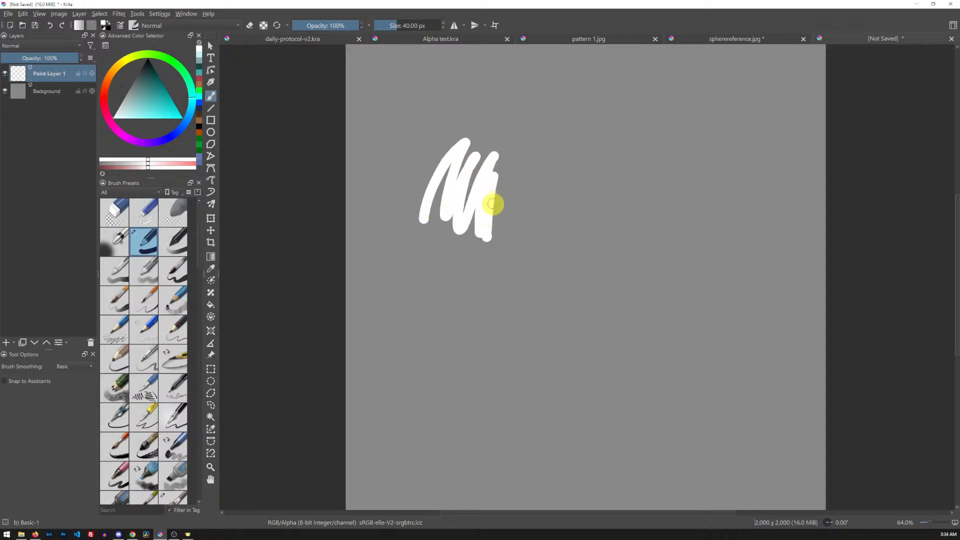
{"action": "key", "text": "ctrl+z"}
{"action": "key", "text": "d"}
{"action": "mouse_move", "coordinate": [412, 206]}
{"action": "left_mouse_down"}
{"action": "mouse_move", "coordinate": [436, 203]}
{"action": "mouse_move", "coordinate": [453, 226]}
{"action": "left_mouse_up"}
{"action": "left_click", "coordinate": [140, 192]}
{"action": "left_click", "coordinate": [153, 304]}
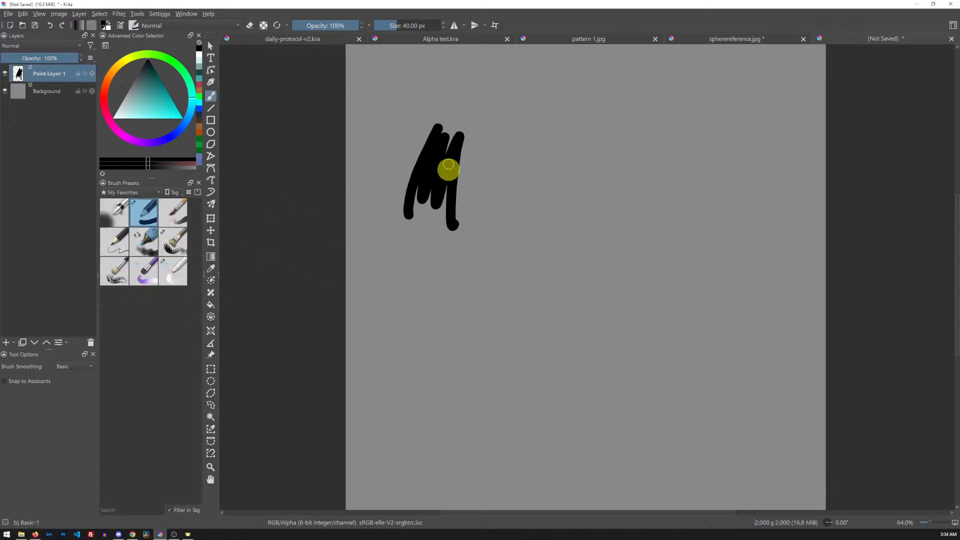
Open the Brush Editor for the Basic-1 brush beside the presets, collapse its preset list and keep the scratchpad expanded.
{"action": "left_click", "coordinate": [120, 26]}
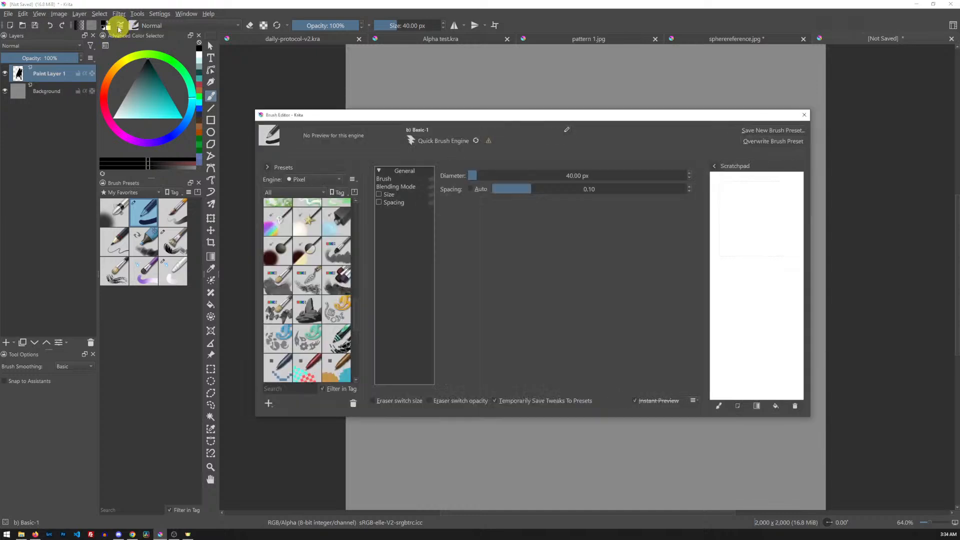
{"action": "left_click_drag", "start_coordinate": [591, 118], "coordinate": [394, 93]}
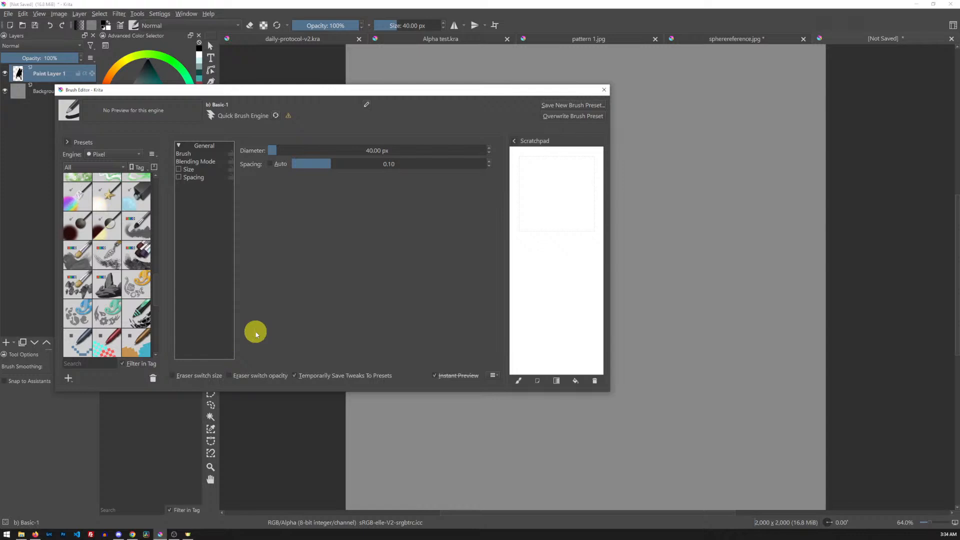
{"action": "left_click_drag", "start_coordinate": [150, 276], "coordinate": [161, 172]}
{"action": "left_click_drag", "start_coordinate": [268, 89], "coordinate": [410, 96]}
{"action": "left_click", "coordinate": [219, 145]}
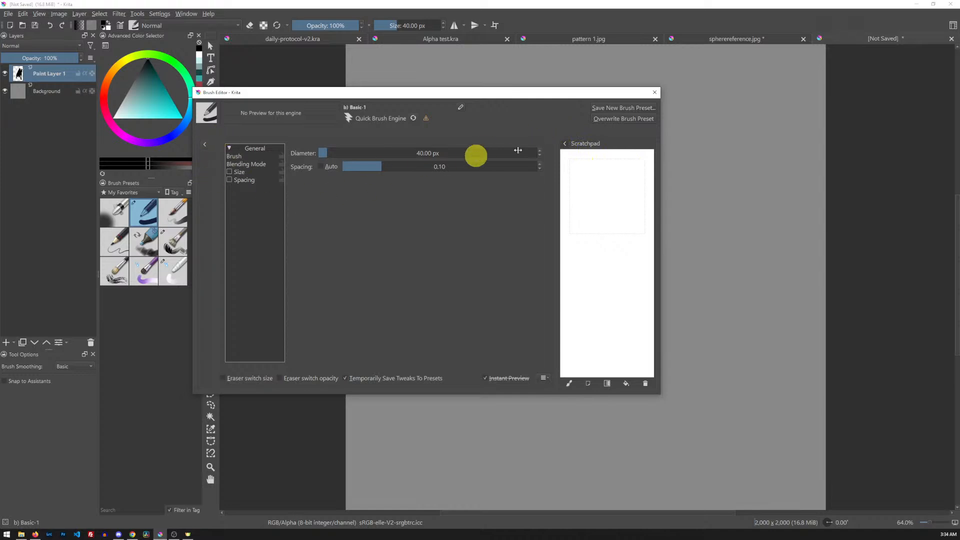
{"action": "left_click", "coordinate": [564, 144]}
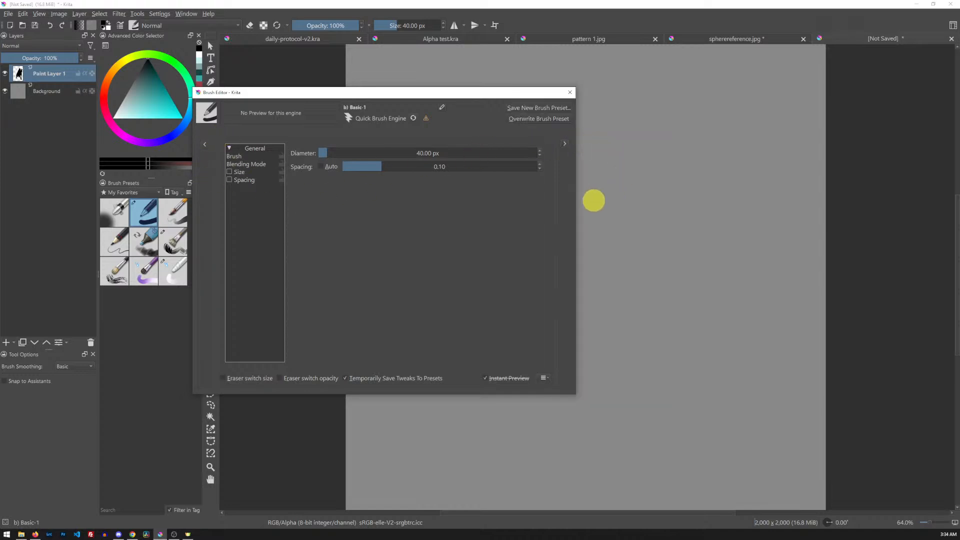
{"action": "left_click", "coordinate": [564, 144]}
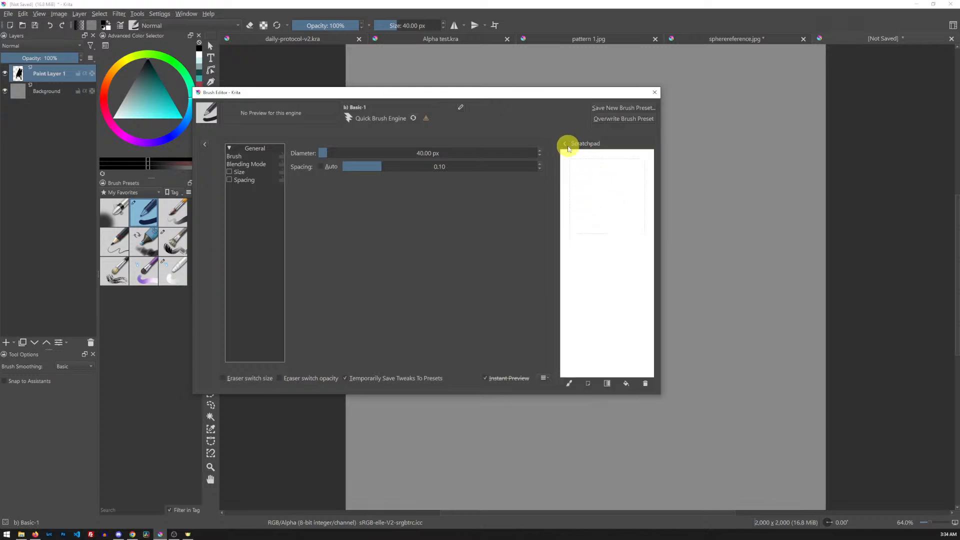
Expand the Brush Editor's preset list and keep it filtered to the Pixel engine after reviewing the available engines.
{"action": "left_click", "coordinate": [205, 145]}
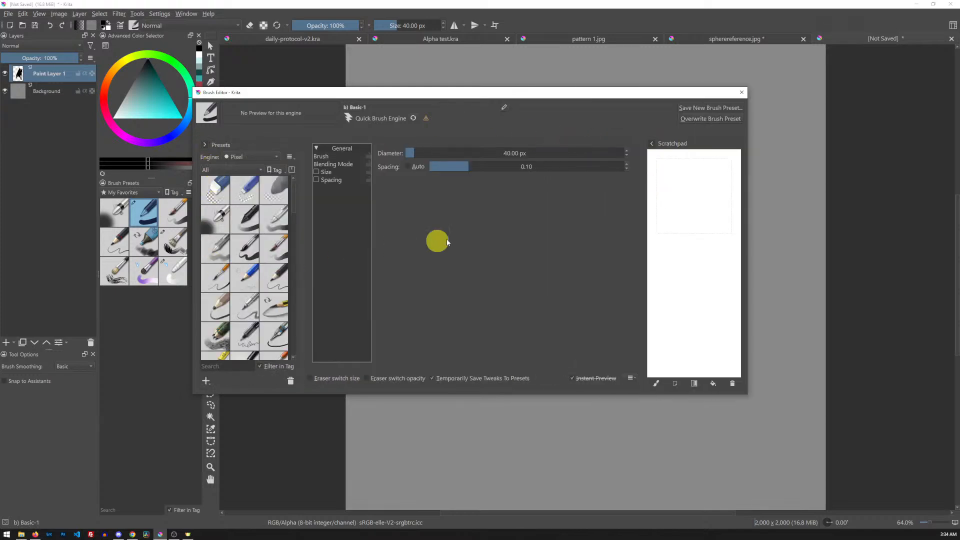
{"action": "left_click_drag", "start_coordinate": [472, 99], "coordinate": [387, 103]}
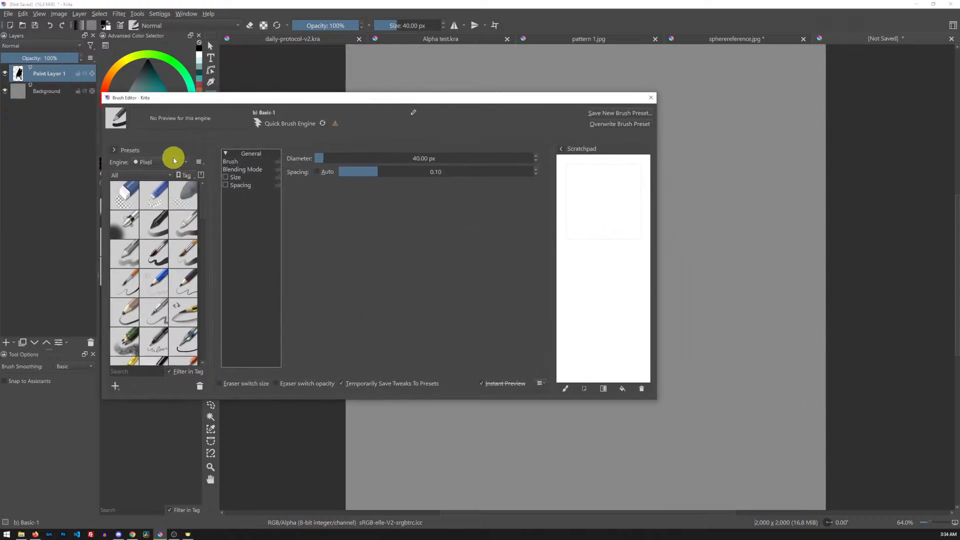
{"action": "left_click", "coordinate": [185, 163]}
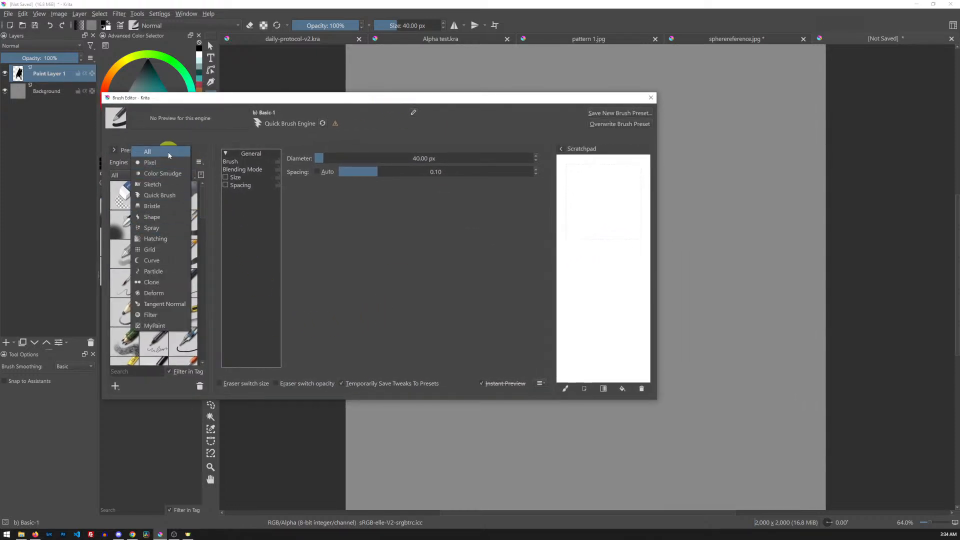
{"action": "left_click", "coordinate": [198, 141]}
{"action": "left_click", "coordinate": [202, 136]}
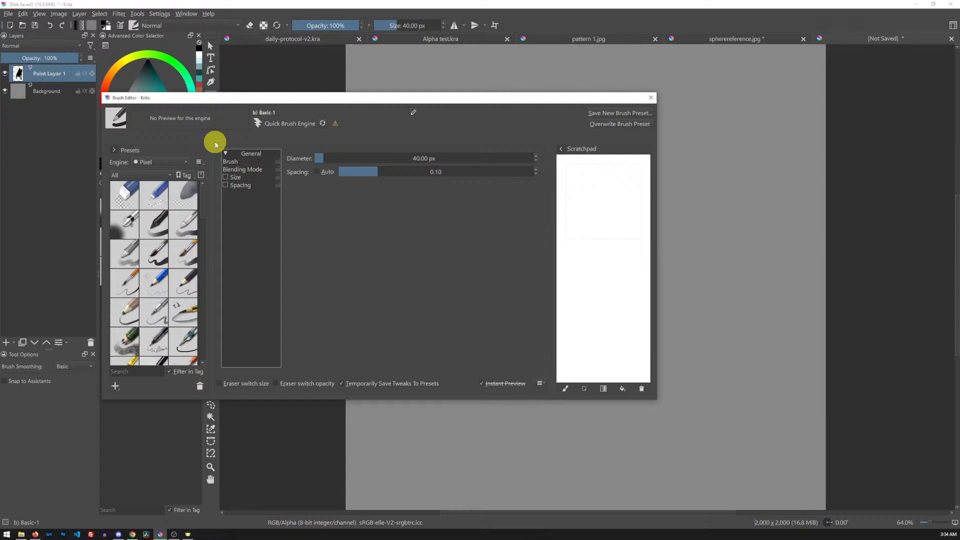
{"action": "left_click", "coordinate": [178, 162]}
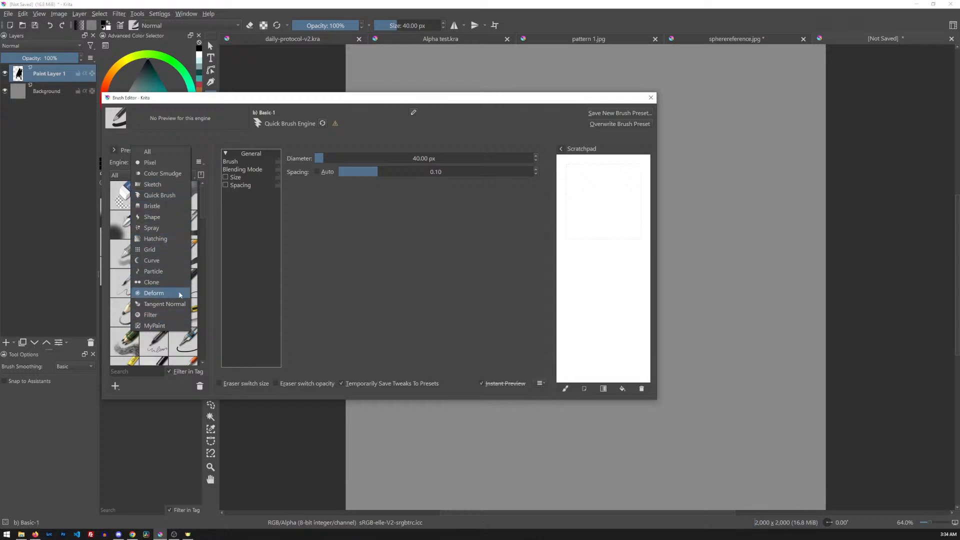
{"action": "left_click", "coordinate": [161, 166]}
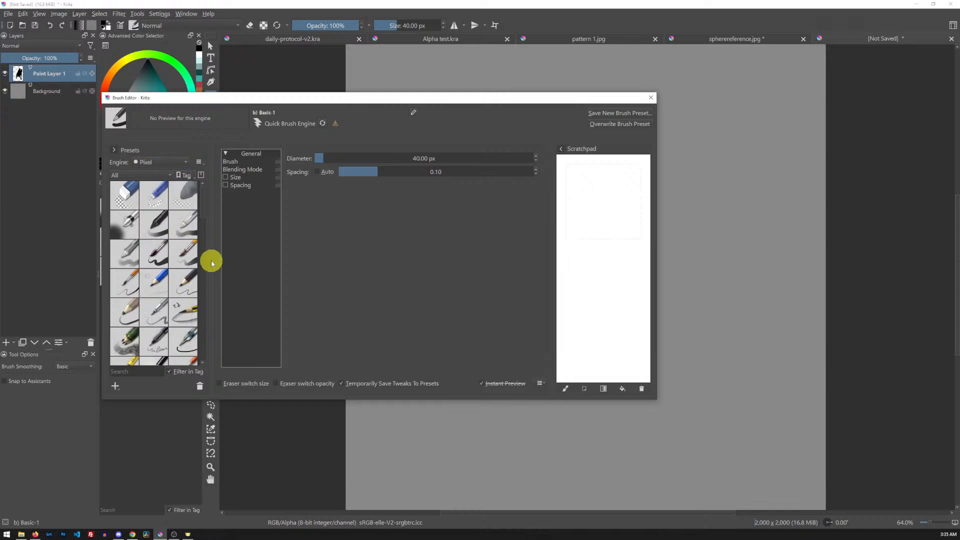
{"action": "mouse_move", "coordinate": [204, 205]}
{"action": "left_mouse_down"}
{"action": "mouse_move", "coordinate": [203, 266]}
{"action": "mouse_move", "coordinate": [199, 208]}
{"action": "mouse_move", "coordinate": [210, 178]}
{"action": "left_mouse_up"}
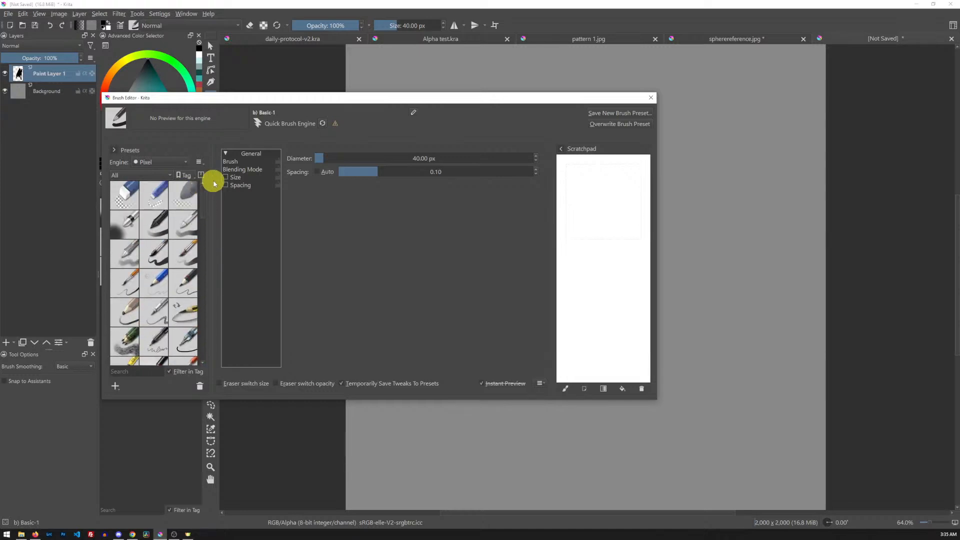
Load the Basic-2 Opacity preset and paint a test scribble with it on the scratchpad.
{"action": "left_click", "coordinate": [159, 229]}
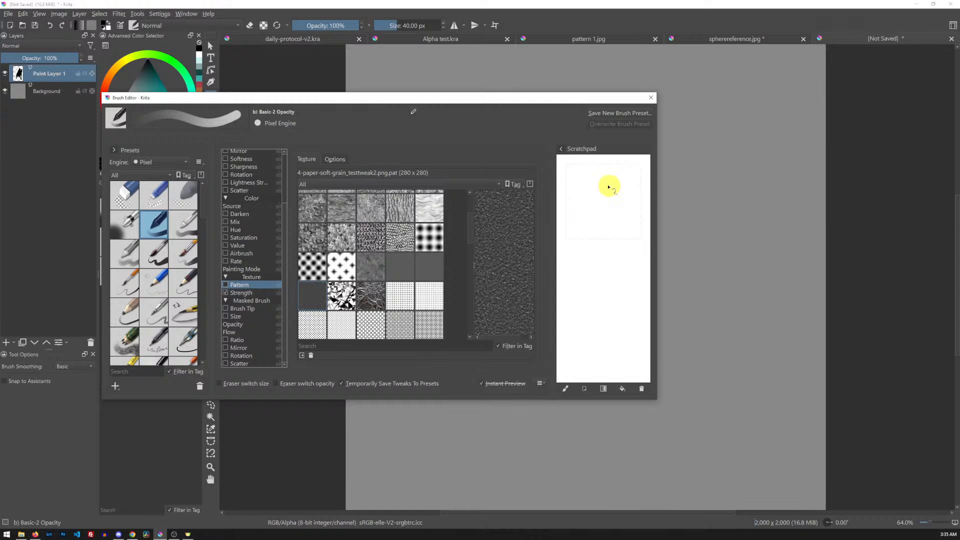
{"action": "mouse_move", "coordinate": [605, 172]}
{"action": "left_mouse_down"}
{"action": "mouse_move", "coordinate": [581, 216]}
{"action": "mouse_move", "coordinate": [619, 193]}
{"action": "mouse_move", "coordinate": [610, 247]}
{"action": "left_mouse_up"}
{"action": "left_click_drag", "start_coordinate": [535, 98], "coordinate": [507, 100]}
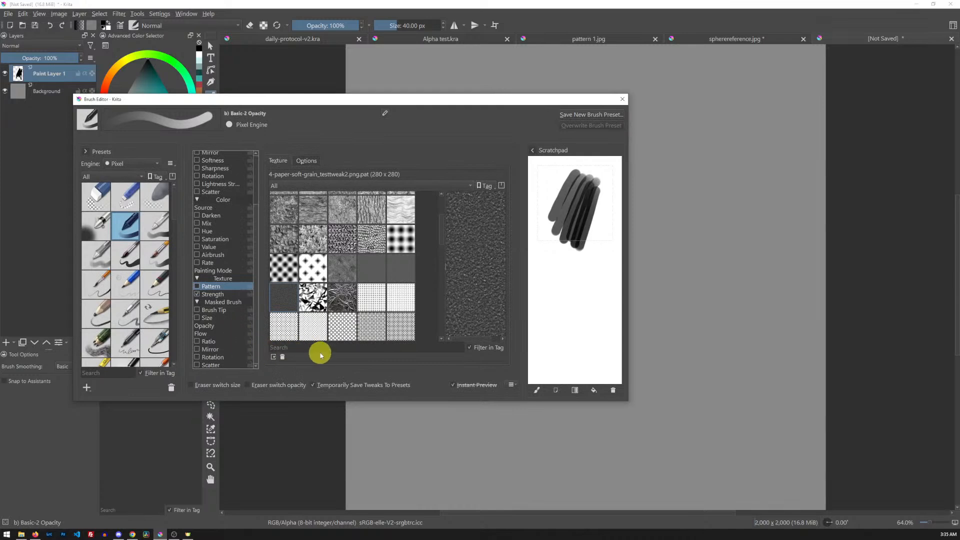
Show the Brush Tip settings of the Basic-2 Opacity preset and move the Brush Editor clear of the canvas.
{"action": "left_click_drag", "start_coordinate": [257, 239], "coordinate": [257, 185]}
{"action": "left_click", "coordinate": [234, 163]}
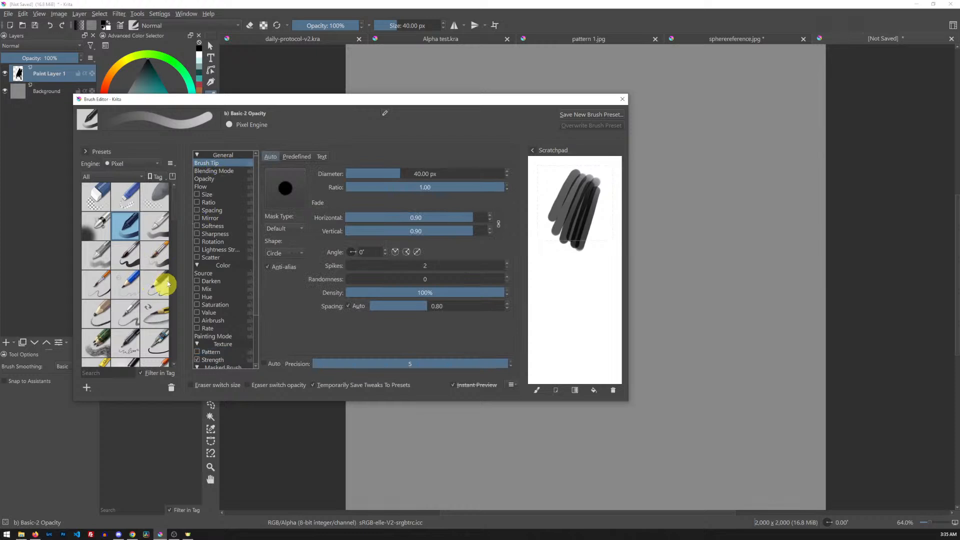
{"action": "mouse_move", "coordinate": [257, 100]}
{"action": "left_mouse_down"}
{"action": "mouse_move", "coordinate": [493, 101]}
{"action": "mouse_move", "coordinate": [415, 101]}
{"action": "left_mouse_up"}
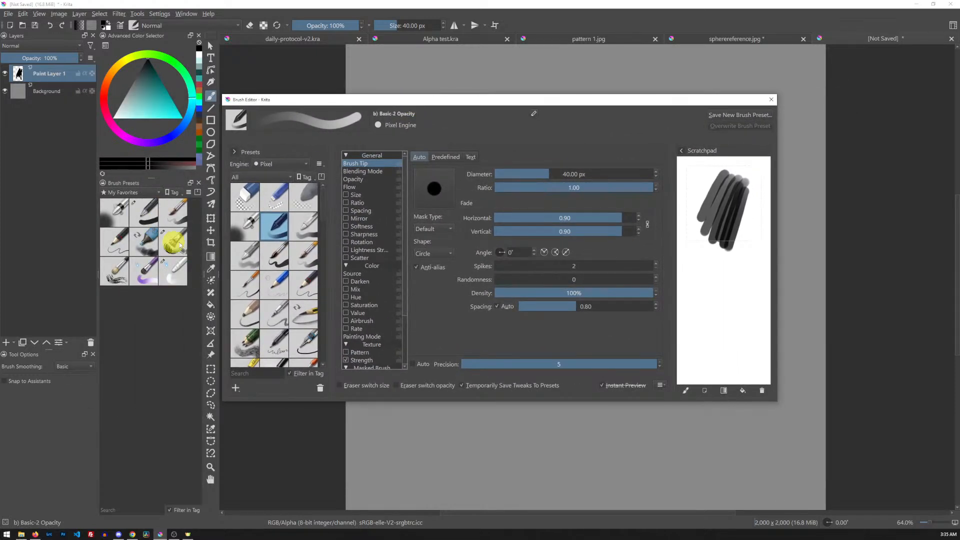
{"action": "mouse_move", "coordinate": [322, 211]}
{"action": "left_mouse_down"}
{"action": "mouse_move", "coordinate": [323, 292]}
{"action": "mouse_move", "coordinate": [323, 196]}
{"action": "left_mouse_up"}
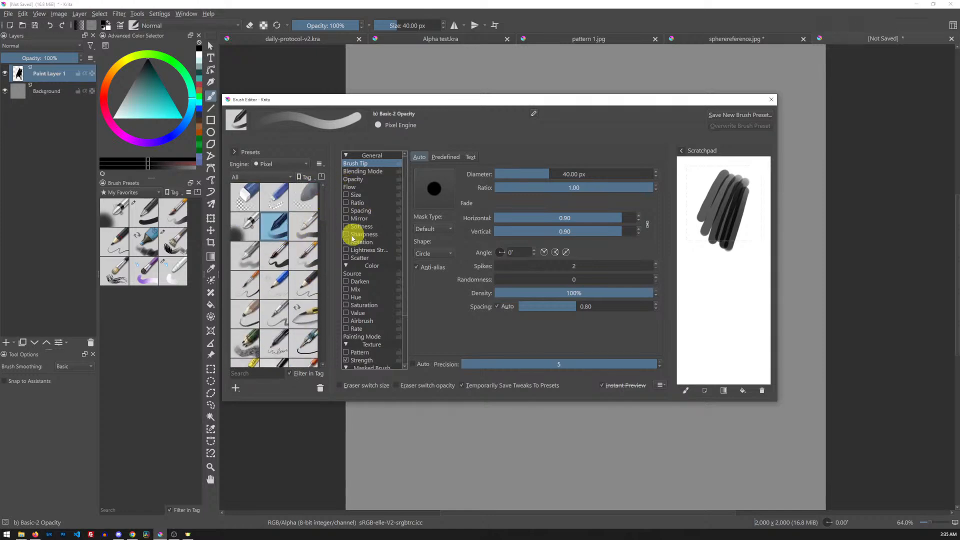
{"action": "mouse_move", "coordinate": [452, 103]}
{"action": "left_mouse_down"}
{"action": "mouse_move", "coordinate": [281, 105]}
{"action": "mouse_move", "coordinate": [325, 116]}
{"action": "mouse_move", "coordinate": [409, 80]}
{"action": "left_mouse_up"}
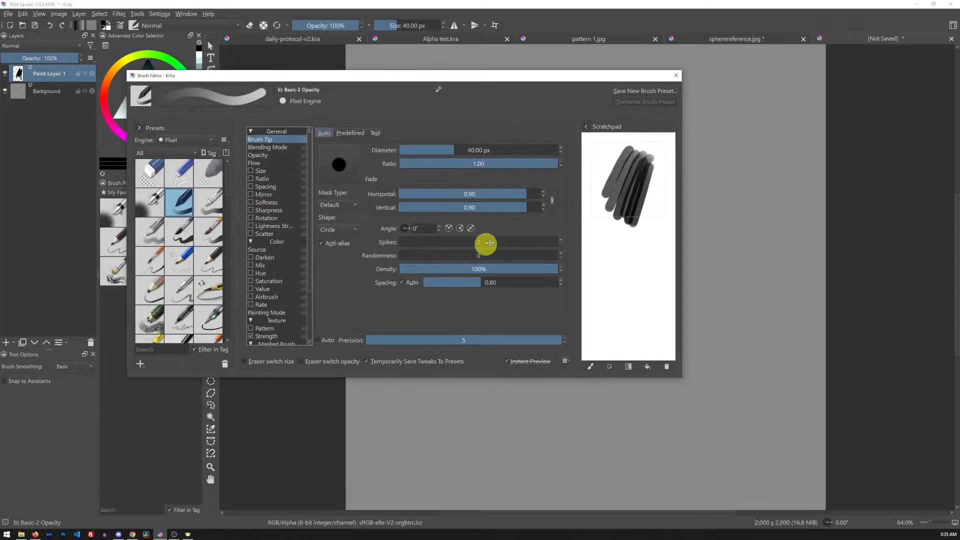
{"action": "left_click_drag", "start_coordinate": [529, 75], "coordinate": [449, 88]}
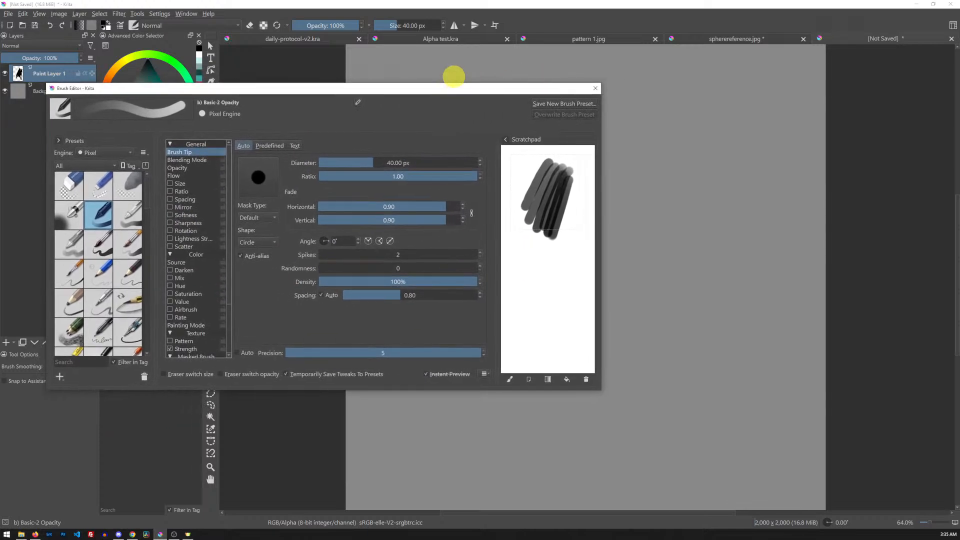
Paint test scribbles on the canvas beside the Brush Editor and clear the paint layer.
{"action": "mouse_move", "coordinate": [697, 143]}
{"action": "left_mouse_down"}
{"action": "mouse_move", "coordinate": [690, 190]}
{"action": "mouse_move", "coordinate": [709, 163]}
{"action": "mouse_move", "coordinate": [724, 264]}
{"action": "mouse_move", "coordinate": [764, 212]}
{"action": "left_mouse_up"}
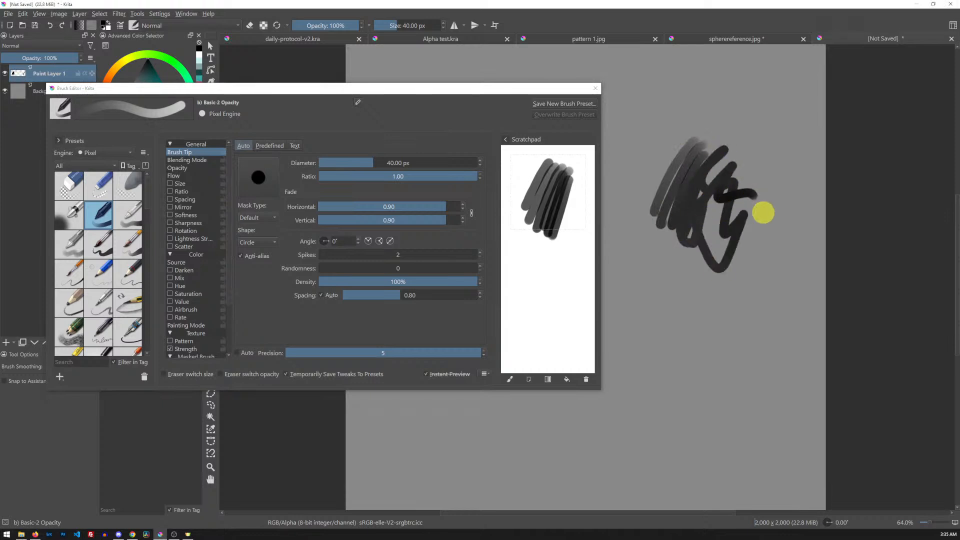
{"action": "left_click_drag", "start_coordinate": [669, 154], "coordinate": [730, 180]}
{"action": "key", "text": "Delete"}
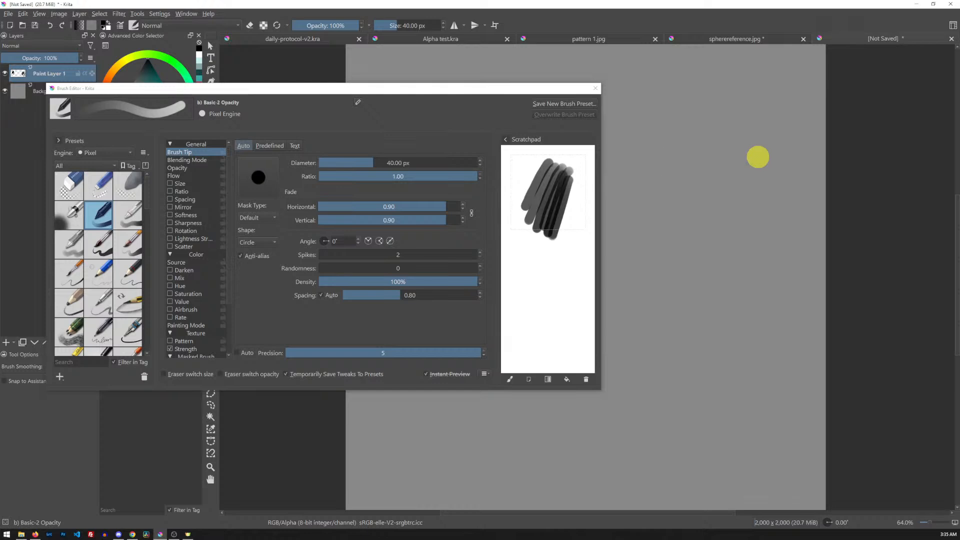
Empty and collapse the scratchpad, and try a zigzag stroke on the canvas before clearing the layer.
{"action": "left_click", "coordinate": [586, 379]}
{"action": "left_click", "coordinate": [506, 139]}
{"action": "mouse_move", "coordinate": [645, 98]}
{"action": "left_mouse_down"}
{"action": "mouse_move", "coordinate": [622, 144]}
{"action": "mouse_move", "coordinate": [630, 188]}
{"action": "mouse_move", "coordinate": [669, 212]}
{"action": "mouse_move", "coordinate": [657, 301]}
{"action": "mouse_move", "coordinate": [681, 293]}
{"action": "left_mouse_up"}
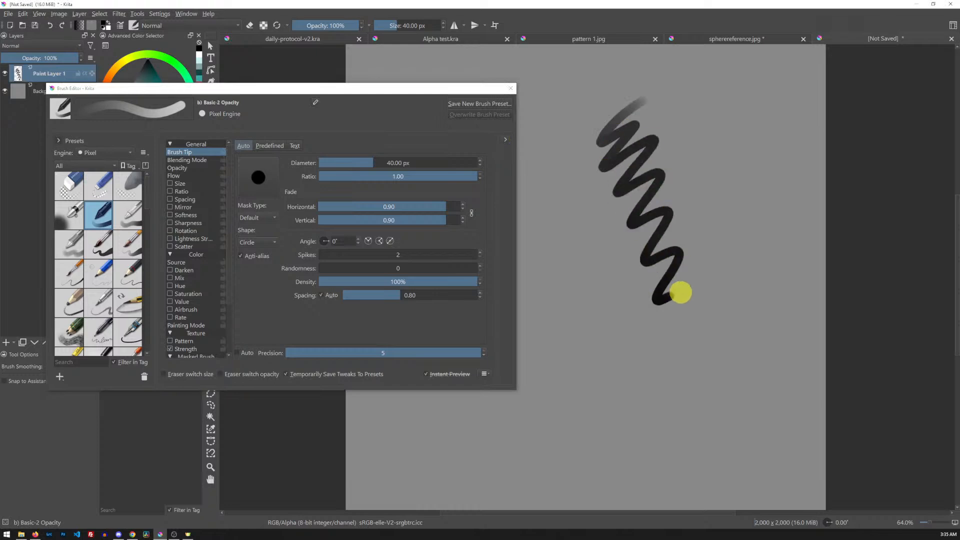
{"action": "key", "text": "Delete"}
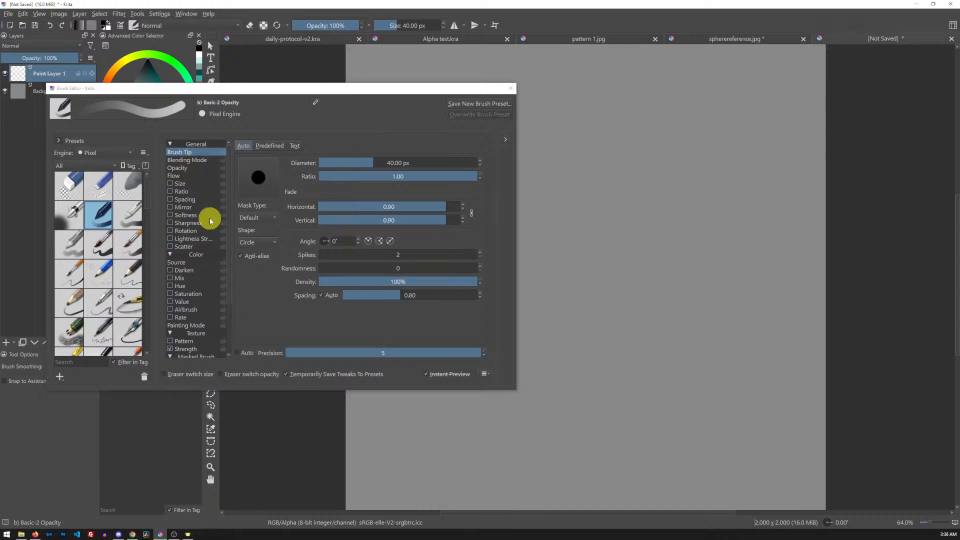
Paint a long zigzag down the canvas building from light to dark, with a downward arrow alongside it.
{"action": "mouse_move", "coordinate": [610, 86]}
{"action": "left_mouse_down"}
{"action": "mouse_move", "coordinate": [575, 126]}
{"action": "mouse_move", "coordinate": [641, 105]}
{"action": "mouse_move", "coordinate": [584, 185]}
{"action": "mouse_move", "coordinate": [636, 146]}
{"action": "mouse_move", "coordinate": [609, 210]}
{"action": "mouse_move", "coordinate": [674, 151]}
{"action": "mouse_move", "coordinate": [632, 205]}
{"action": "mouse_move", "coordinate": [631, 236]}
{"action": "mouse_move", "coordinate": [694, 186]}
{"action": "mouse_move", "coordinate": [640, 254]}
{"action": "mouse_move", "coordinate": [654, 260]}
{"action": "mouse_move", "coordinate": [699, 243]}
{"action": "mouse_move", "coordinate": [641, 302]}
{"action": "mouse_move", "coordinate": [705, 265]}
{"action": "mouse_move", "coordinate": [688, 327]}
{"action": "mouse_move", "coordinate": [723, 320]}
{"action": "mouse_move", "coordinate": [689, 367]}
{"action": "mouse_move", "coordinate": [730, 354]}
{"action": "mouse_move", "coordinate": [717, 420]}
{"action": "mouse_move", "coordinate": [755, 410]}
{"action": "left_mouse_up"}
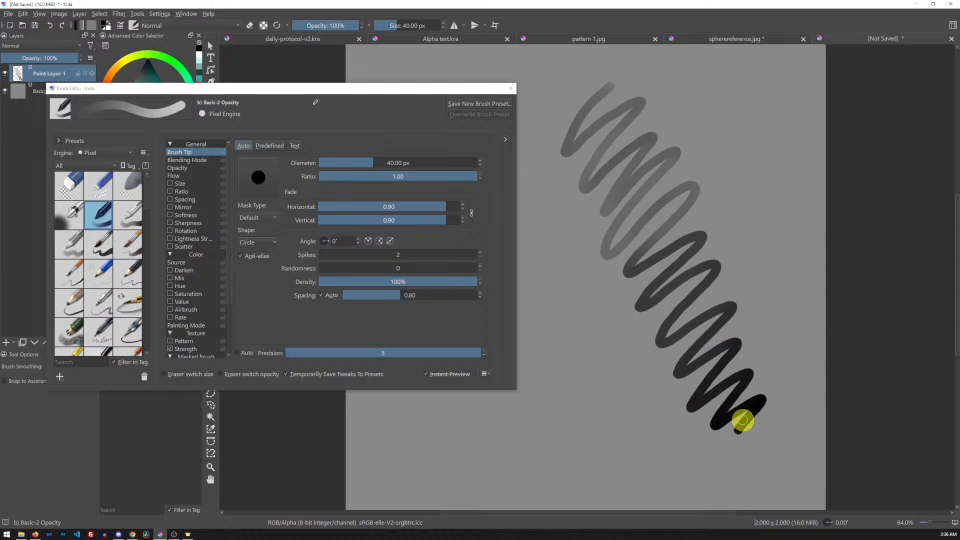
{"action": "mouse_move", "coordinate": [635, 72]}
{"action": "left_mouse_down"}
{"action": "mouse_move", "coordinate": [694, 147]}
{"action": "mouse_move", "coordinate": [770, 370]}
{"action": "mouse_move", "coordinate": [782, 342]}
{"action": "left_mouse_up"}
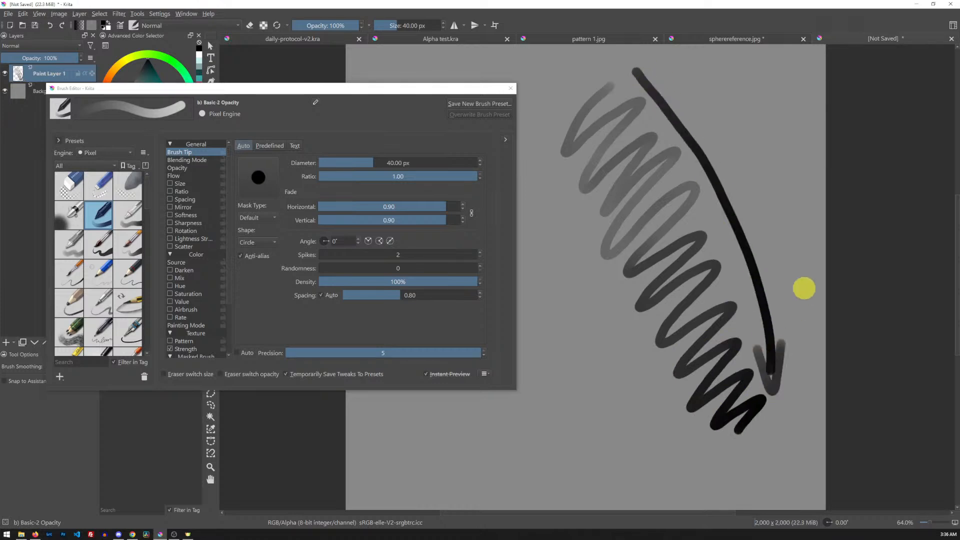
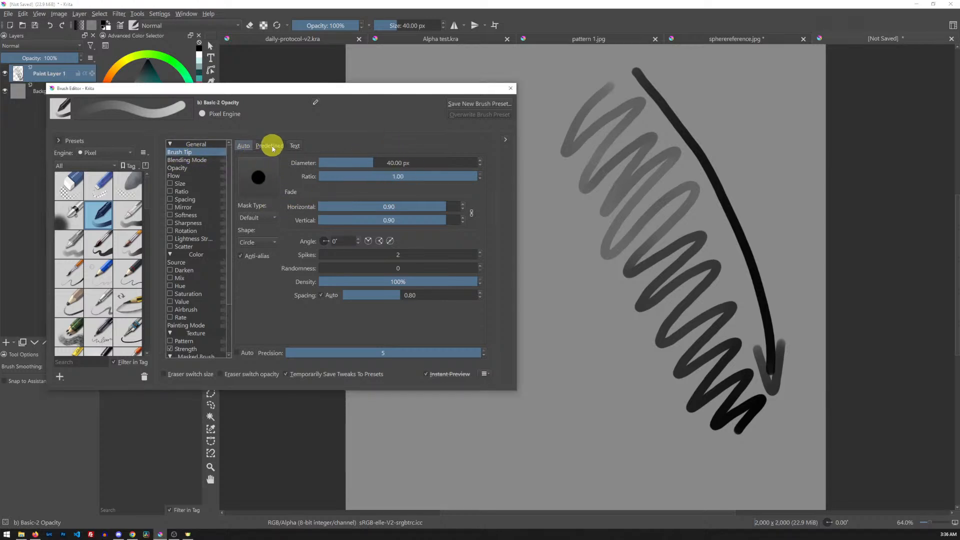
Try the Text brush tip with strokes on the canvas, undo those strokes and return to the Auto tip.
{"action": "left_click", "coordinate": [270, 145]}
{"action": "left_click", "coordinate": [297, 146]}
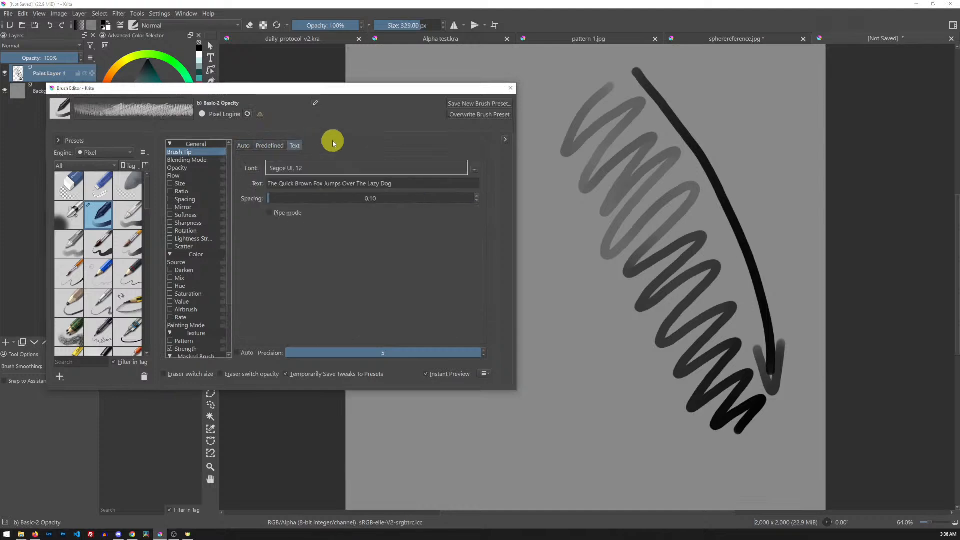
{"action": "mouse_move", "coordinate": [600, 191]}
{"action": "left_mouse_down"}
{"action": "mouse_move", "coordinate": [600, 272]}
{"action": "mouse_move", "coordinate": [619, 339]}
{"action": "mouse_move", "coordinate": [631, 345]}
{"action": "left_mouse_up"}
{"action": "mouse_move", "coordinate": [673, 256]}
{"action": "left_mouse_down"}
{"action": "mouse_move", "coordinate": [707, 234]}
{"action": "mouse_move", "coordinate": [708, 171]}
{"action": "mouse_move", "coordinate": [715, 230]}
{"action": "left_mouse_up"}
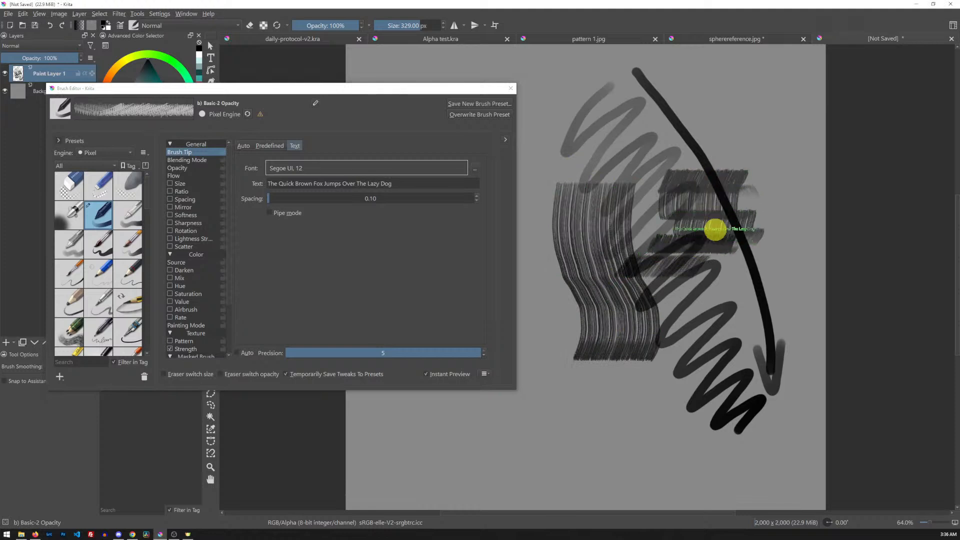
{"action": "key", "text": "ctrl+z"}
{"action": "key", "text": "ctrl+z"}
{"action": "key", "text": "ctrl+z"}
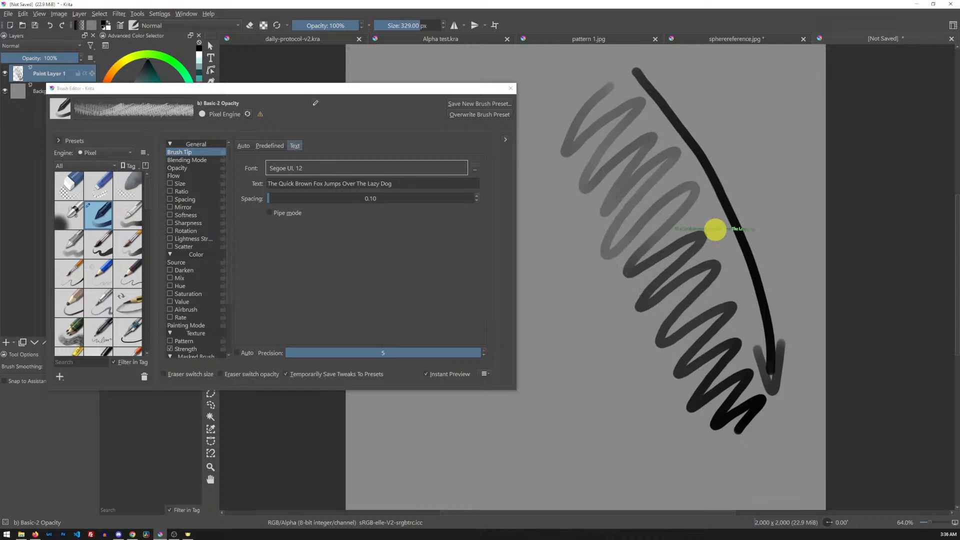
{"action": "left_click", "coordinate": [243, 146]}
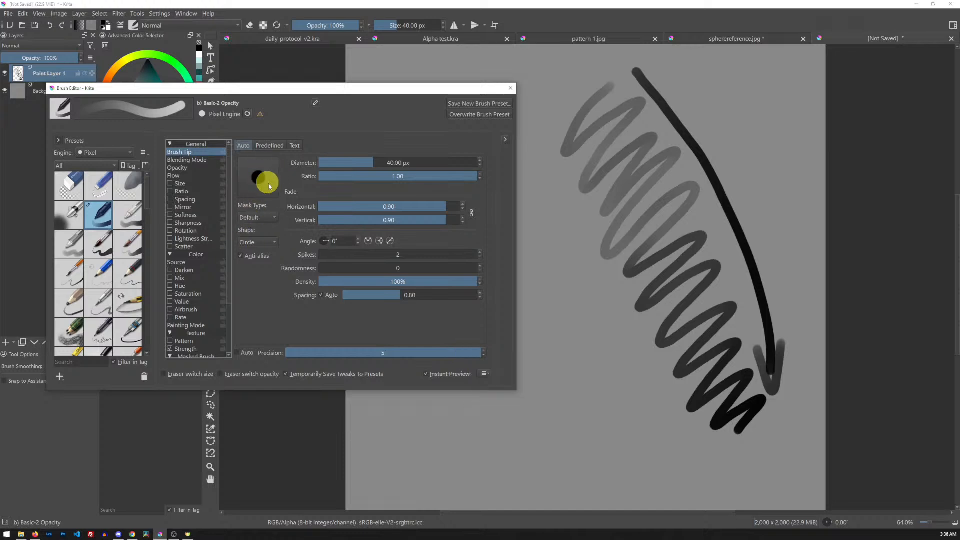
Paint test strokes with the tip shape set to Square and the Default mask type, and set the shape back to Circle.
{"action": "left_click", "coordinate": [260, 217]}
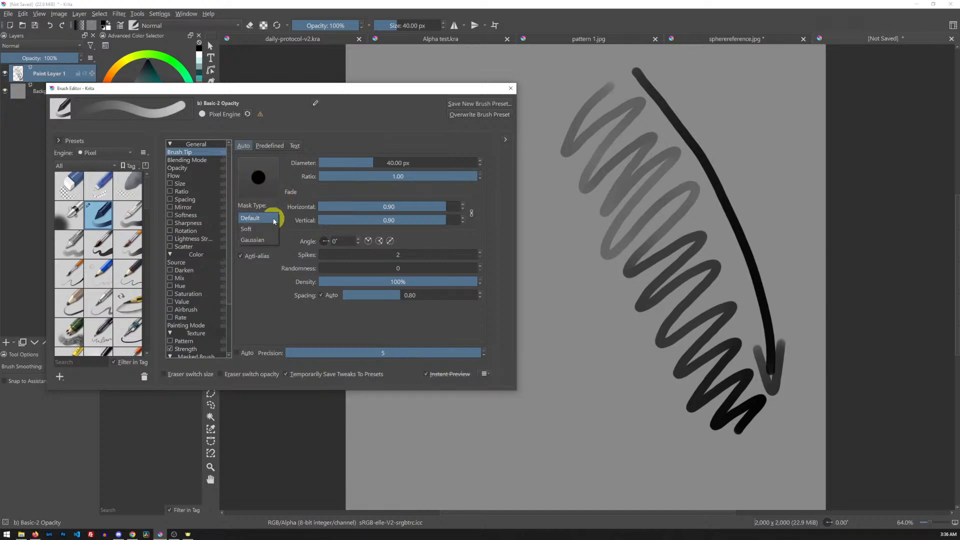
{"action": "left_click", "coordinate": [265, 218]}
{"action": "left_click", "coordinate": [262, 242]}
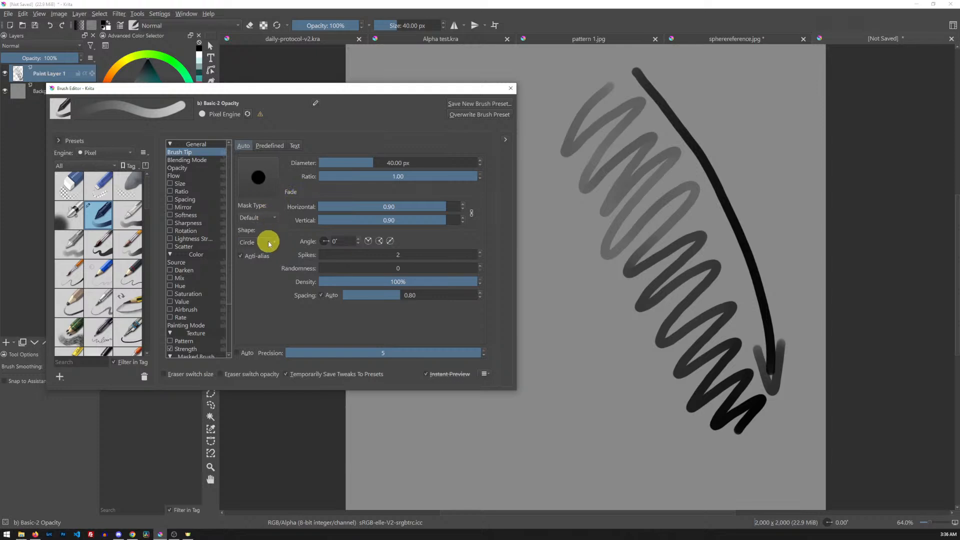
{"action": "left_click", "coordinate": [255, 253]}
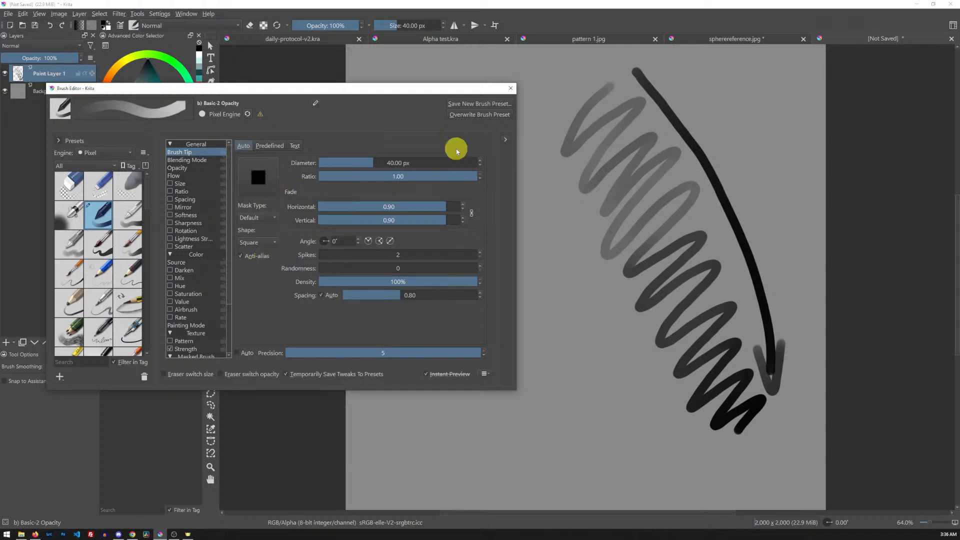
{"action": "mouse_move", "coordinate": [568, 190]}
{"action": "left_mouse_down"}
{"action": "mouse_move", "coordinate": [567, 231]}
{"action": "mouse_move", "coordinate": [572, 200]}
{"action": "mouse_move", "coordinate": [559, 226]}
{"action": "mouse_move", "coordinate": [608, 345]}
{"action": "mouse_move", "coordinate": [634, 334]}
{"action": "left_mouse_up"}
{"action": "left_click", "coordinate": [258, 242]}
{"action": "left_click", "coordinate": [261, 230]}
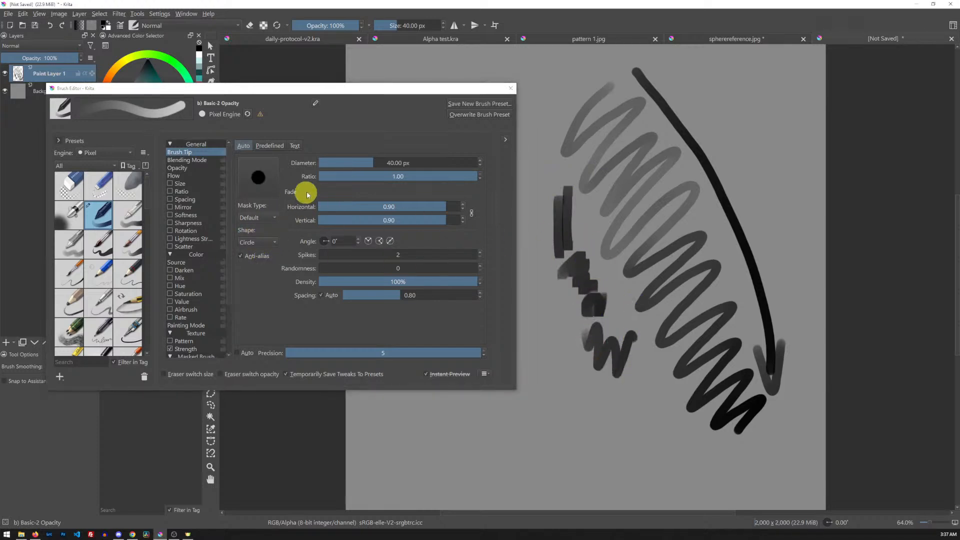
Paint a test scribble with the diameter set to 36.26 px, and reload the original Basic-2 Opacity preset.
{"action": "mouse_move", "coordinate": [373, 166]}
{"action": "left_mouse_down"}
{"action": "mouse_move", "coordinate": [452, 161]}
{"action": "mouse_move", "coordinate": [372, 163]}
{"action": "left_mouse_up"}
{"action": "mouse_move", "coordinate": [636, 195]}
{"action": "left_mouse_down"}
{"action": "mouse_move", "coordinate": [654, 292]}
{"action": "mouse_move", "coordinate": [730, 186]}
{"action": "left_mouse_up"}
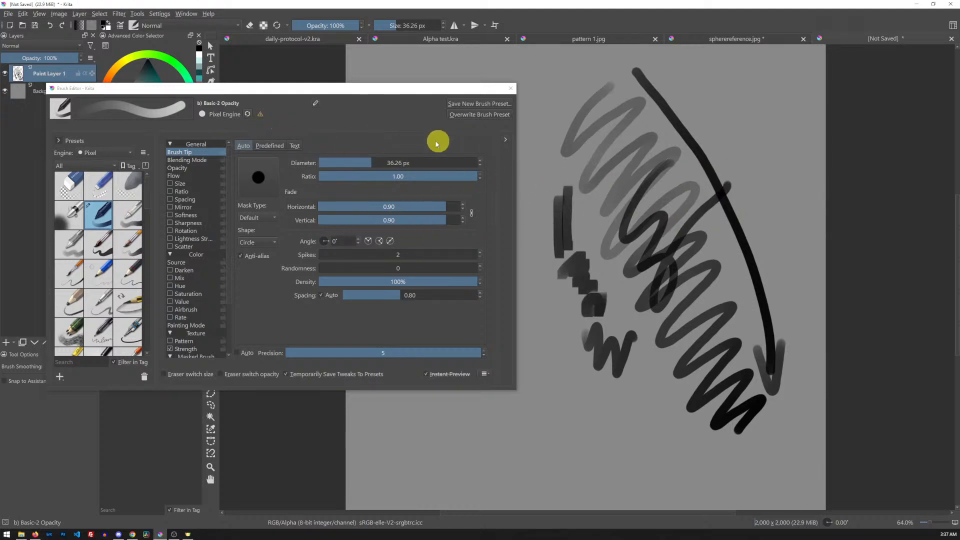
{"action": "left_click", "coordinate": [249, 116]}
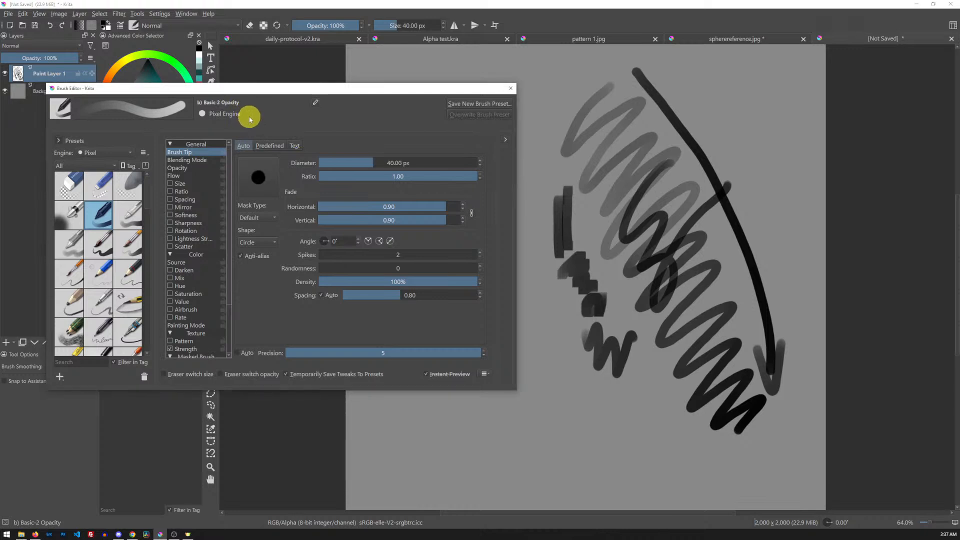
Paint a scribble with the round tip, set the tip ratio to 0.35 and paint another for comparison.
{"action": "mouse_move", "coordinate": [642, 114]}
{"action": "left_mouse_down"}
{"action": "mouse_move", "coordinate": [600, 184]}
{"action": "mouse_move", "coordinate": [697, 122]}
{"action": "mouse_move", "coordinate": [713, 168]}
{"action": "left_mouse_up"}
{"action": "left_click_drag", "start_coordinate": [457, 176], "coordinate": [375, 176]}
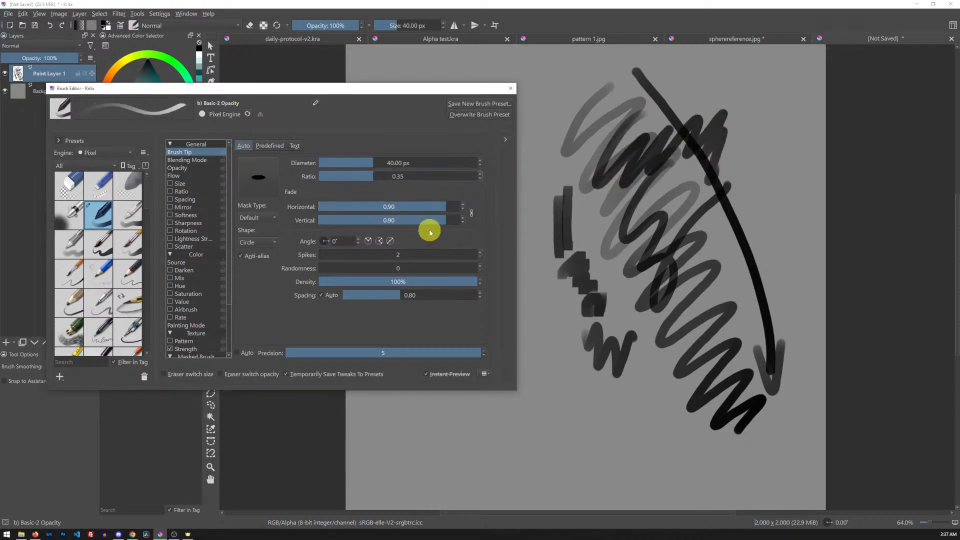
{"action": "mouse_move", "coordinate": [614, 269]}
{"action": "left_mouse_down"}
{"action": "mouse_move", "coordinate": [625, 302]}
{"action": "mouse_move", "coordinate": [649, 314]}
{"action": "left_mouse_up"}
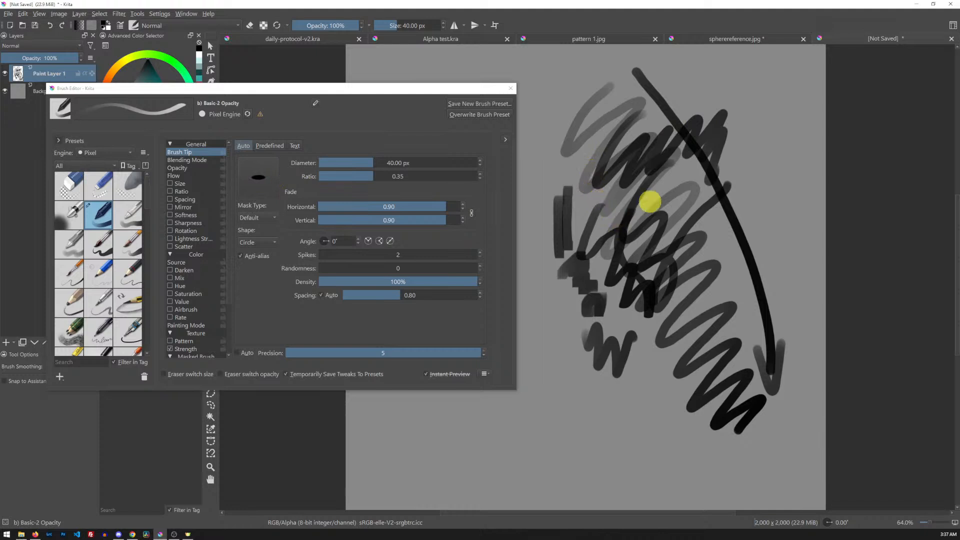
Enlarge the flattened brush tip to about 197 px and paint vertical and horizontal test strokes near the arrow.
{"action": "left_click_drag", "start_coordinate": [651, 244], "coordinate": [726, 191], "text": "shift"}
{"action": "mouse_move", "coordinate": [766, 82]}
{"action": "left_mouse_down"}
{"action": "mouse_move", "coordinate": [768, 179]}
{"action": "mouse_move", "coordinate": [740, 179]}
{"action": "mouse_move", "coordinate": [738, 202]}
{"action": "mouse_move", "coordinate": [777, 197]}
{"action": "mouse_move", "coordinate": [777, 228]}
{"action": "mouse_move", "coordinate": [734, 238]}
{"action": "mouse_move", "coordinate": [732, 259]}
{"action": "mouse_move", "coordinate": [788, 258]}
{"action": "left_mouse_up"}
{"action": "left_click_drag", "start_coordinate": [765, 300], "coordinate": [729, 322]}
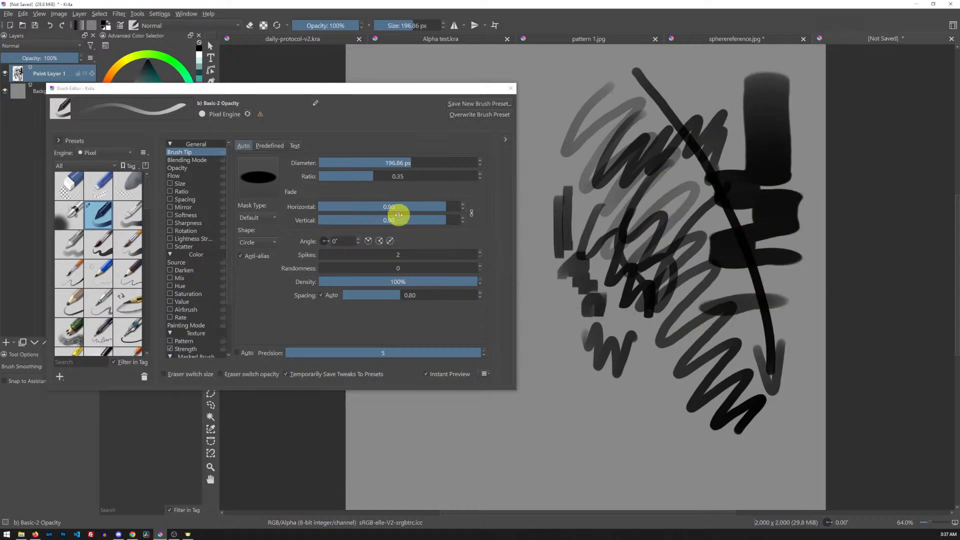
Set the brush tip ratio to 0.12, paint overlapping strokes near the canvas bottom, and restore the ratio to 1.00.
{"action": "left_click_drag", "start_coordinate": [368, 179], "coordinate": [358, 177]}
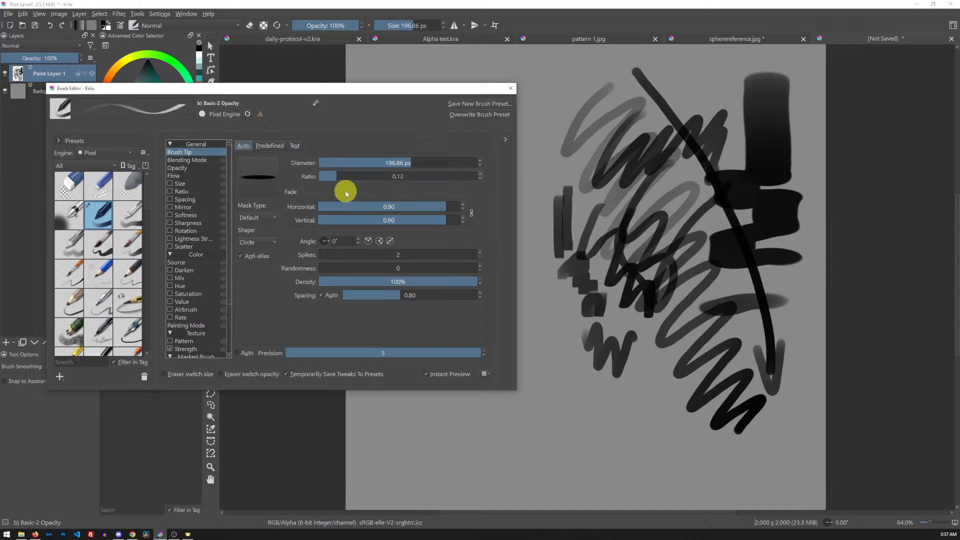
{"action": "mouse_move", "coordinate": [550, 395]}
{"action": "left_mouse_down"}
{"action": "mouse_move", "coordinate": [564, 438]}
{"action": "mouse_move", "coordinate": [566, 386]}
{"action": "mouse_move", "coordinate": [608, 439]}
{"action": "mouse_move", "coordinate": [628, 442]}
{"action": "left_mouse_up"}
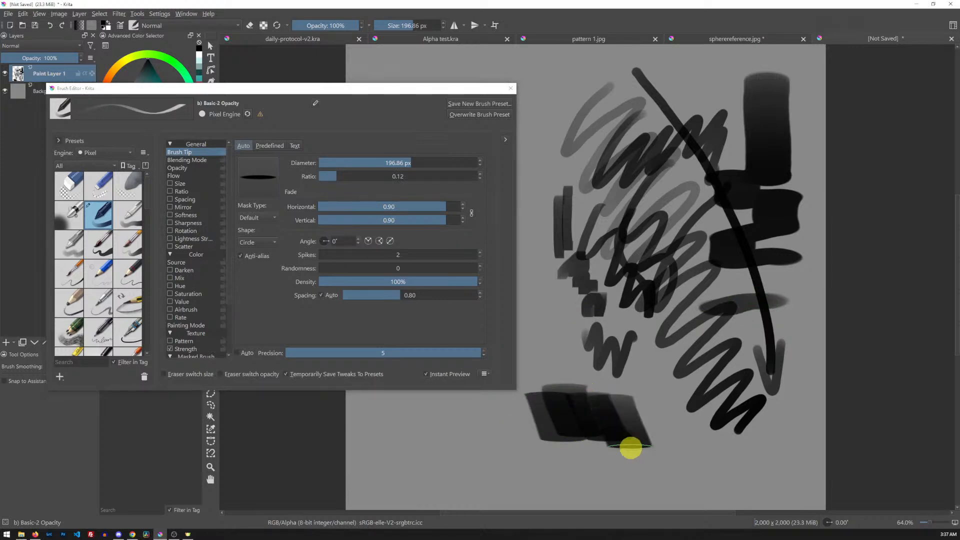
{"action": "left_click_drag", "start_coordinate": [365, 176], "coordinate": [563, 217]}
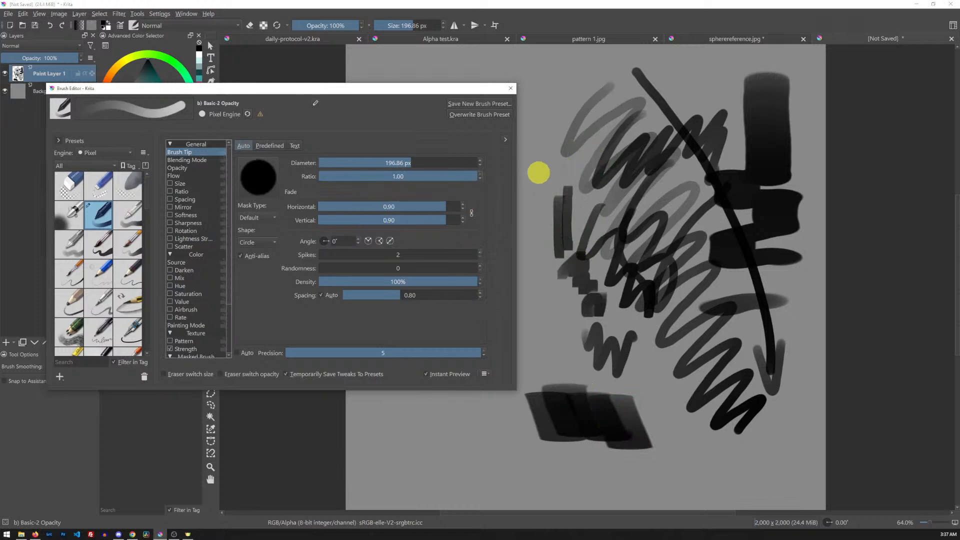
Reload the original Basic-2 Opacity preset, paint a test stroke, and clear all strokes from Paint Layer 1.
{"action": "left_click", "coordinate": [247, 114]}
{"action": "left_click_drag", "start_coordinate": [618, 117], "coordinate": [590, 204]}
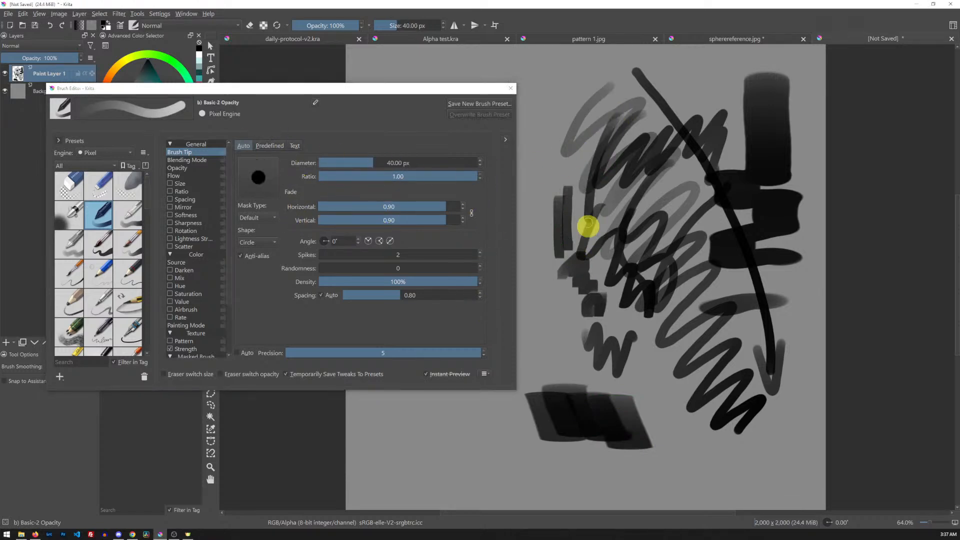
{"action": "key", "text": "Delete"}
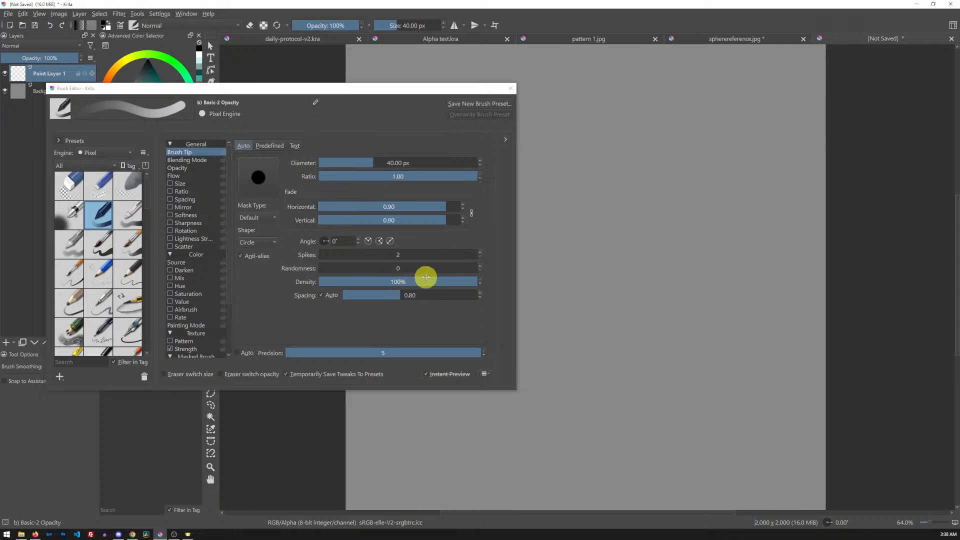
Paint a small scribble in Normal mode, set the brush's blending mode to Color Dodge and paint over it.
{"action": "mouse_move", "coordinate": [591, 140]}
{"action": "left_mouse_down"}
{"action": "mouse_move", "coordinate": [598, 167]}
{"action": "mouse_move", "coordinate": [646, 174]}
{"action": "left_mouse_up"}
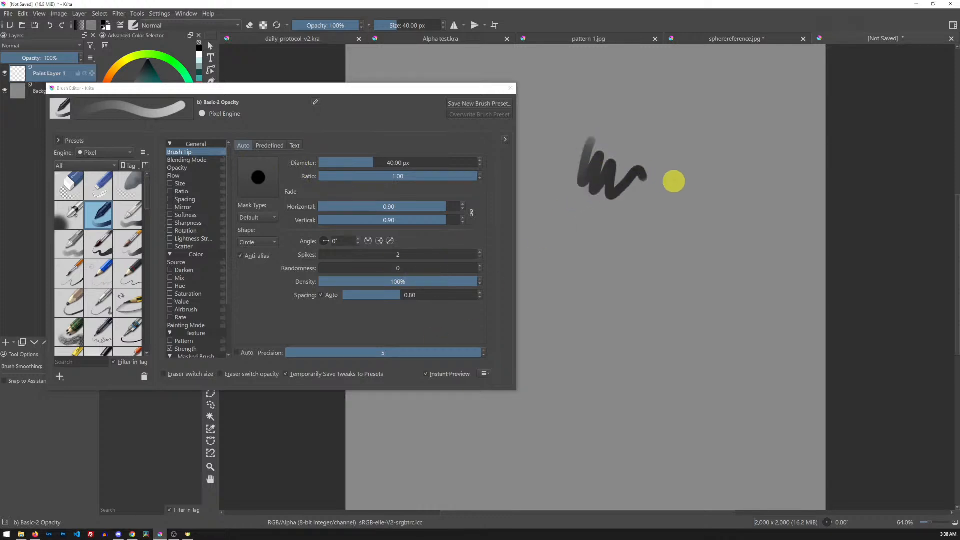
{"action": "left_click", "coordinate": [199, 160]}
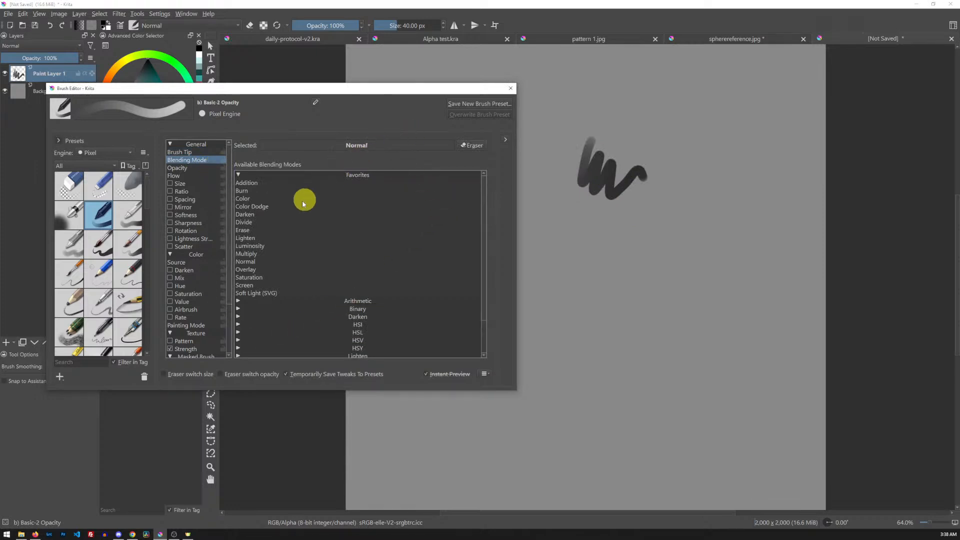
{"action": "left_click", "coordinate": [263, 208]}
{"action": "mouse_move", "coordinate": [593, 150]}
{"action": "left_mouse_down"}
{"action": "mouse_move", "coordinate": [576, 175]}
{"action": "mouse_move", "coordinate": [604, 159]}
{"action": "mouse_move", "coordinate": [586, 185]}
{"action": "mouse_move", "coordinate": [594, 162]}
{"action": "left_mouse_up"}
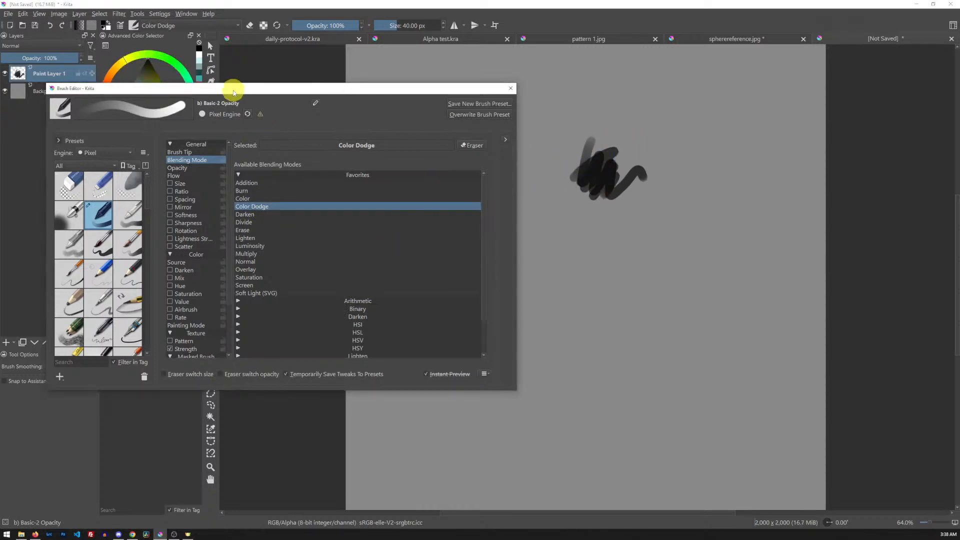
Paint yellow and orange Color Dodge scribbles over and beside the dark one, with the Brush Editor moved clear of the color selector.
{"action": "left_click_drag", "start_coordinate": [233, 92], "coordinate": [257, 168]}
{"action": "left_click", "coordinate": [198, 112]}
{"action": "mouse_move", "coordinate": [590, 139]}
{"action": "left_mouse_down"}
{"action": "mouse_move", "coordinate": [567, 186]}
{"action": "mouse_move", "coordinate": [584, 152]}
{"action": "mouse_move", "coordinate": [600, 147]}
{"action": "mouse_move", "coordinate": [584, 187]}
{"action": "mouse_move", "coordinate": [610, 151]}
{"action": "mouse_move", "coordinate": [632, 154]}
{"action": "mouse_move", "coordinate": [648, 178]}
{"action": "mouse_move", "coordinate": [607, 185]}
{"action": "mouse_move", "coordinate": [618, 194]}
{"action": "mouse_move", "coordinate": [646, 162]}
{"action": "mouse_move", "coordinate": [621, 205]}
{"action": "mouse_move", "coordinate": [647, 150]}
{"action": "mouse_move", "coordinate": [656, 157]}
{"action": "mouse_move", "coordinate": [649, 180]}
{"action": "mouse_move", "coordinate": [624, 201]}
{"action": "mouse_move", "coordinate": [659, 155]}
{"action": "mouse_move", "coordinate": [628, 214]}
{"action": "left_mouse_up"}
{"action": "left_click_drag", "start_coordinate": [124, 60], "coordinate": [107, 74]}
{"action": "left_click_drag", "start_coordinate": [633, 186], "coordinate": [631, 201]}
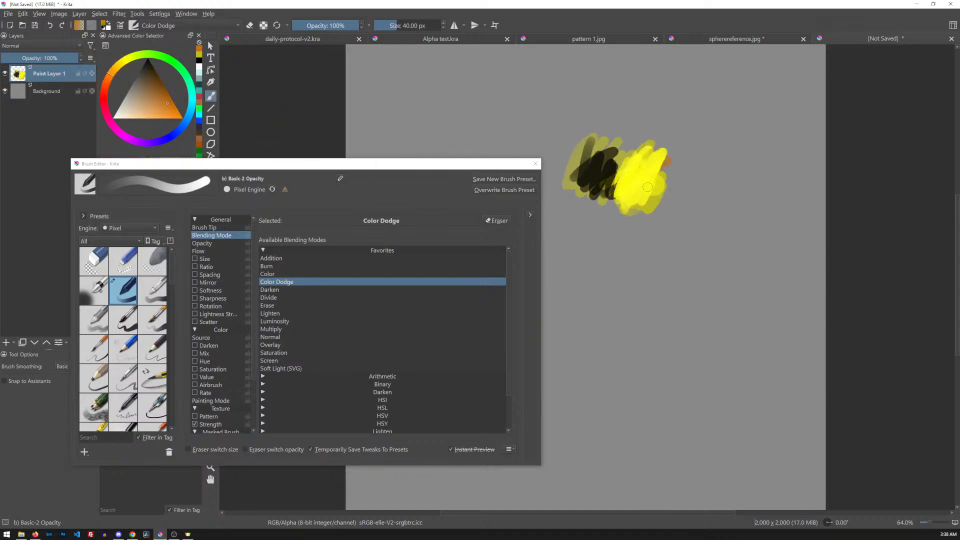
{"action": "mouse_move", "coordinate": [675, 179]}
{"action": "left_mouse_down"}
{"action": "mouse_move", "coordinate": [662, 178]}
{"action": "mouse_move", "coordinate": [669, 198]}
{"action": "mouse_move", "coordinate": [709, 173]}
{"action": "left_mouse_up"}
Set the blending mode to Burn, paint dark brown over the scribbles, and return the mode to Normal.
{"action": "left_click", "coordinate": [404, 220]}
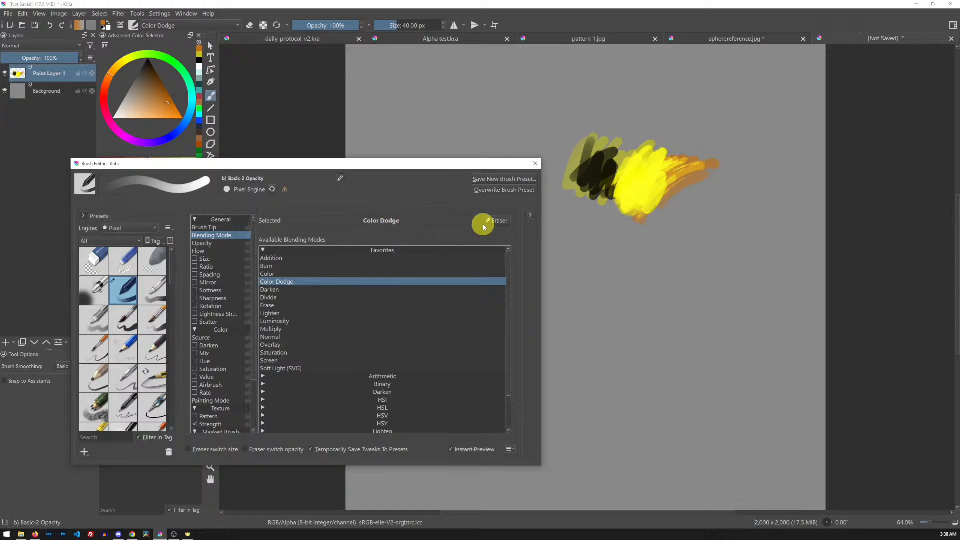
{"action": "left_click", "coordinate": [271, 267]}
{"action": "left_click", "coordinate": [155, 82]}
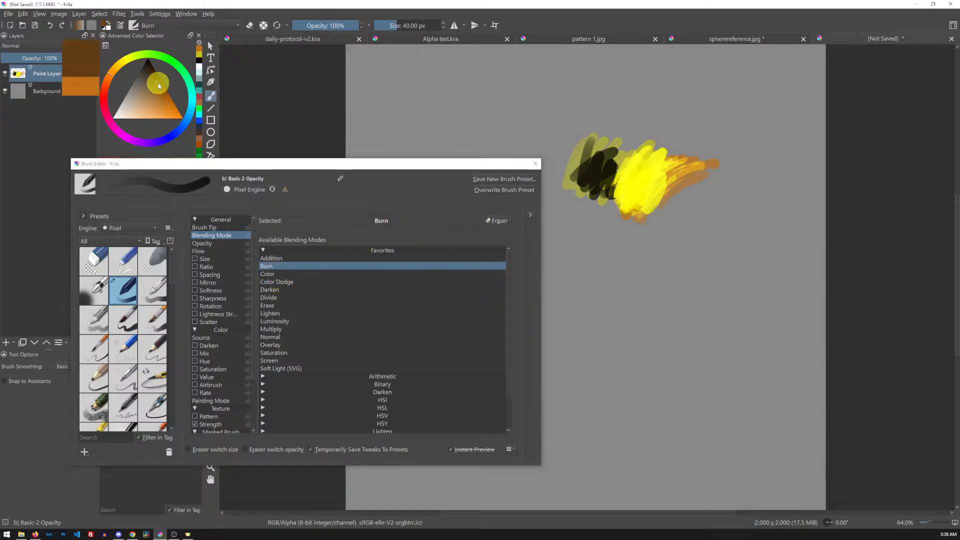
{"action": "mouse_move", "coordinate": [626, 161]}
{"action": "left_mouse_down"}
{"action": "mouse_move", "coordinate": [629, 186]}
{"action": "mouse_move", "coordinate": [580, 150]}
{"action": "mouse_move", "coordinate": [595, 152]}
{"action": "left_mouse_up"}
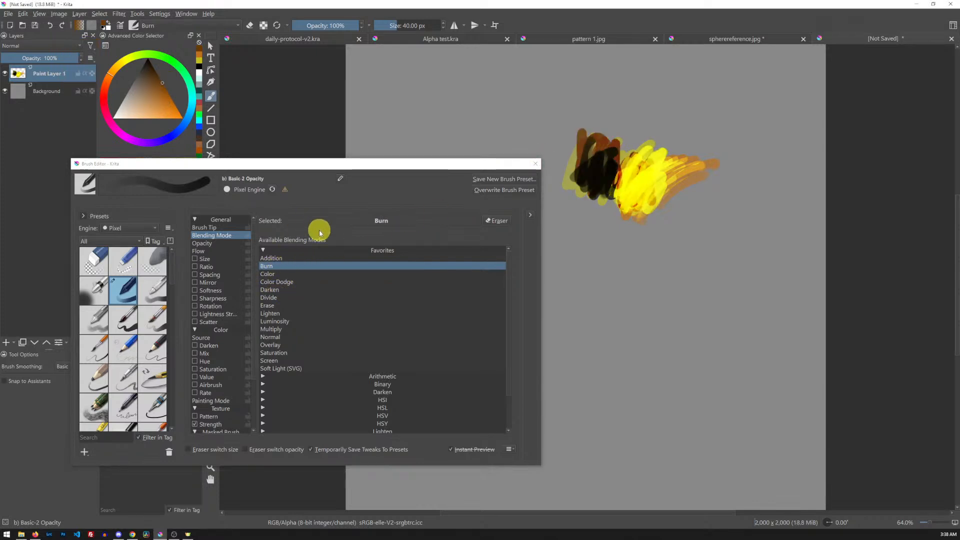
{"action": "left_click", "coordinate": [272, 337]}
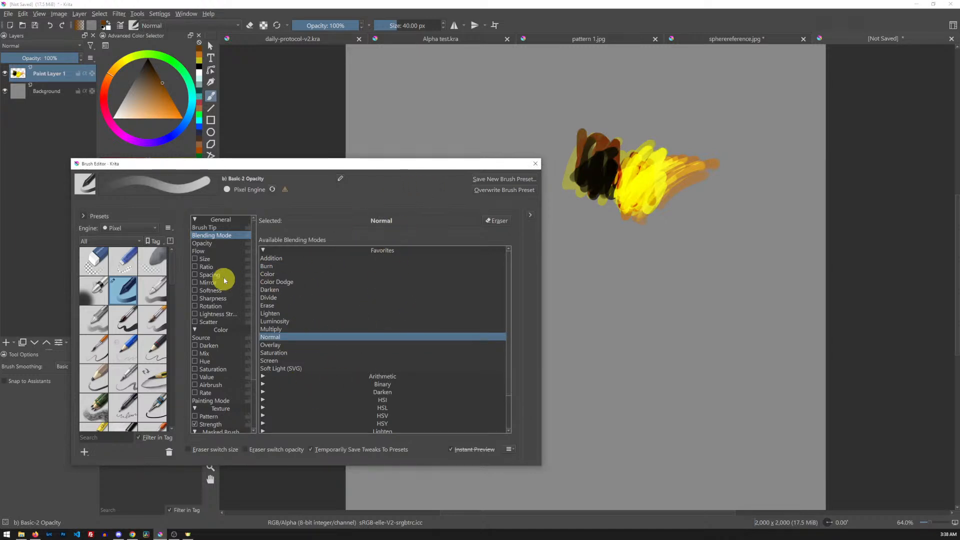
Show the brush's Opacity settings, paint curved brown strokes below the scribbles, and clear the layer.
{"action": "left_click", "coordinate": [216, 250]}
{"action": "left_click", "coordinate": [216, 244]}
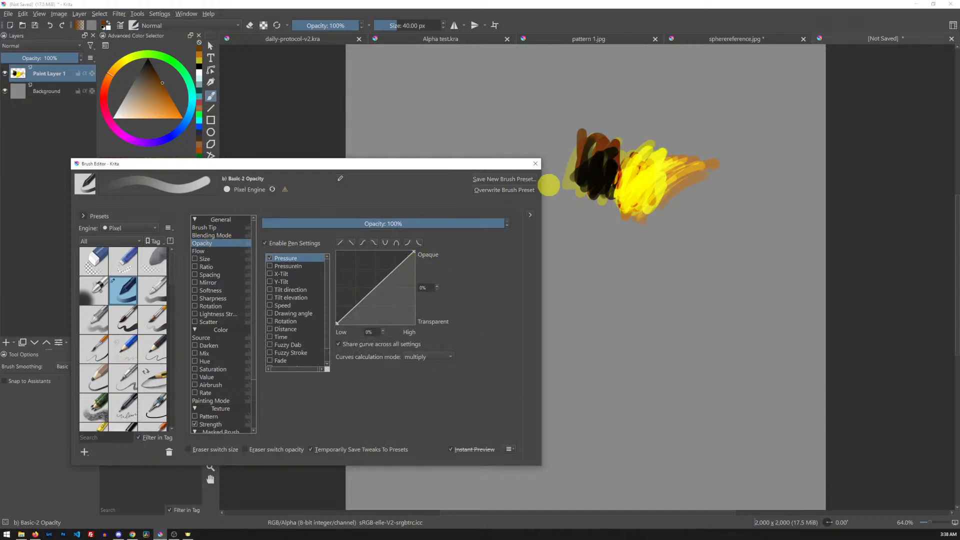
{"action": "left_click_drag", "start_coordinate": [608, 285], "coordinate": [660, 209]}
{"action": "left_click_drag", "start_coordinate": [634, 319], "coordinate": [694, 227]}
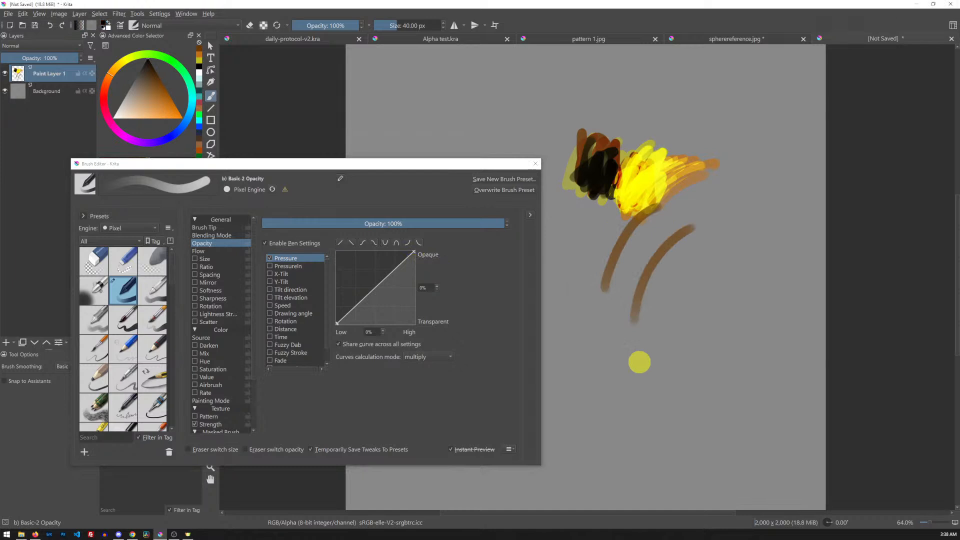
{"action": "left_click_drag", "start_coordinate": [643, 313], "coordinate": [707, 311]}
{"action": "key", "text": "Delete"}
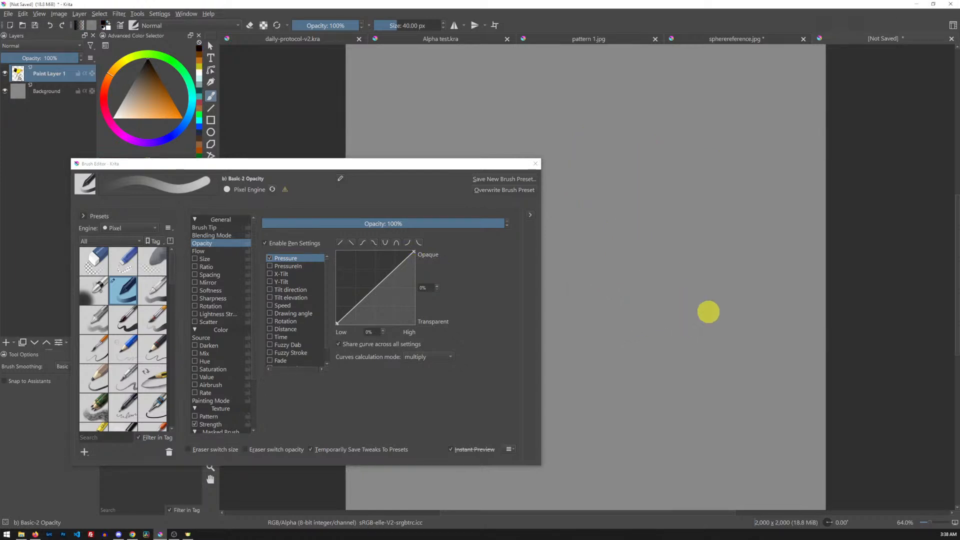
Disable the pen settings for opacity and paint a series of solid black test strokes across the canvas.
{"action": "mouse_move", "coordinate": [405, 163]}
{"action": "left_mouse_down"}
{"action": "mouse_move", "coordinate": [423, 103]}
{"action": "mouse_move", "coordinate": [418, 84]}
{"action": "left_mouse_up"}
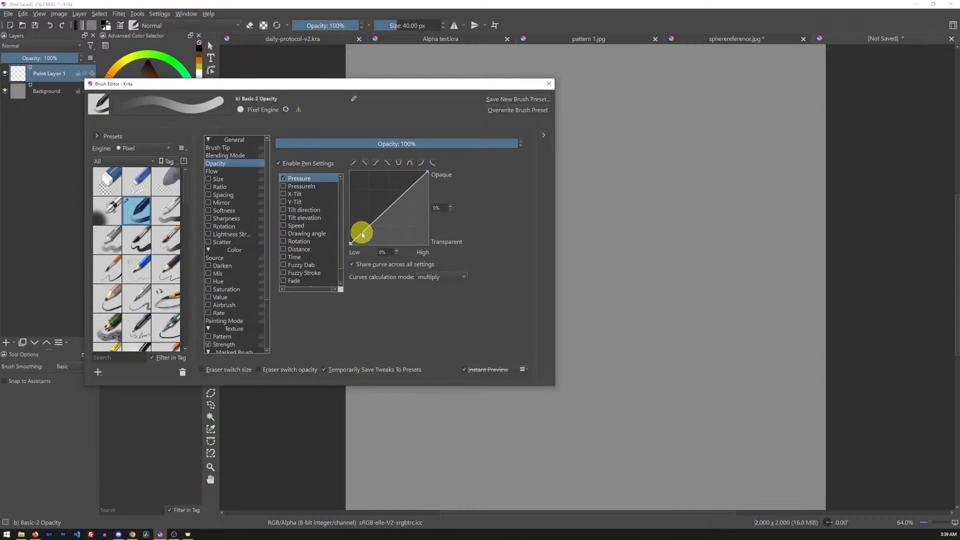
{"action": "left_click", "coordinate": [279, 163]}
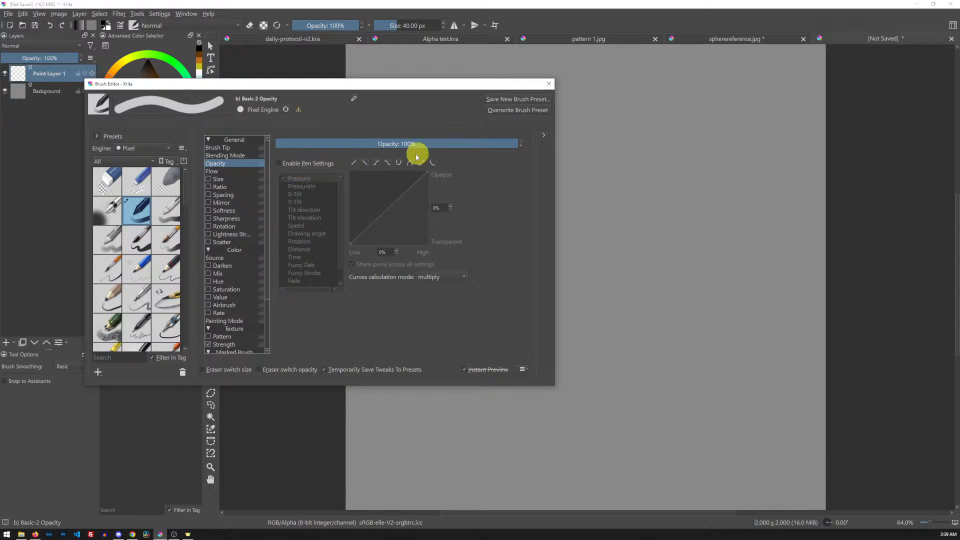
{"action": "mouse_move", "coordinate": [654, 86]}
{"action": "left_mouse_down"}
{"action": "mouse_move", "coordinate": [626, 177]}
{"action": "mouse_move", "coordinate": [648, 190]}
{"action": "left_mouse_up"}
{"action": "mouse_move", "coordinate": [688, 94]}
{"action": "left_mouse_down"}
{"action": "mouse_move", "coordinate": [649, 189]}
{"action": "mouse_move", "coordinate": [661, 210]}
{"action": "mouse_move", "coordinate": [683, 204]}
{"action": "left_mouse_up"}
{"action": "left_click_drag", "start_coordinate": [634, 265], "coordinate": [678, 227]}
{"action": "left_click_drag", "start_coordinate": [639, 285], "coordinate": [665, 256]}
{"action": "left_click_drag", "start_coordinate": [648, 307], "coordinate": [670, 261]}
{"action": "left_click_drag", "start_coordinate": [692, 230], "coordinate": [675, 296]}
{"action": "mouse_move", "coordinate": [705, 214]}
{"action": "left_mouse_down"}
{"action": "mouse_move", "coordinate": [691, 290]}
{"action": "mouse_move", "coordinate": [724, 182]}
{"action": "mouse_move", "coordinate": [716, 146]}
{"action": "mouse_move", "coordinate": [740, 141]}
{"action": "left_mouse_up"}
{"action": "left_click_drag", "start_coordinate": [708, 206], "coordinate": [746, 146]}
Re-enable the opacity pen settings, paint pressure-sensitive strokes at 40 px and about 126 px, and clear the layer.
{"action": "left_click", "coordinate": [283, 168]}
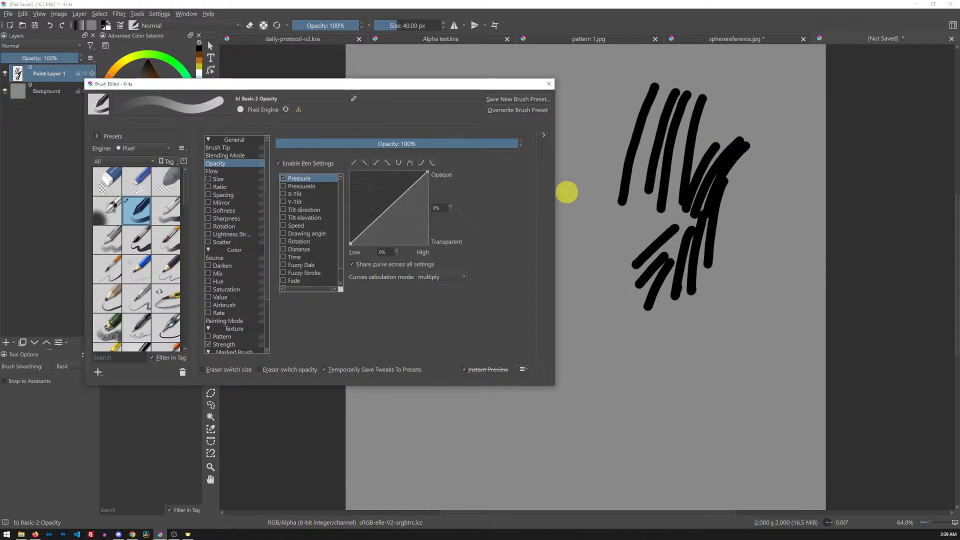
{"action": "mouse_move", "coordinate": [590, 193]}
{"action": "left_mouse_down"}
{"action": "mouse_move", "coordinate": [594, 261]}
{"action": "mouse_move", "coordinate": [612, 221]}
{"action": "mouse_move", "coordinate": [598, 272]}
{"action": "left_mouse_up"}
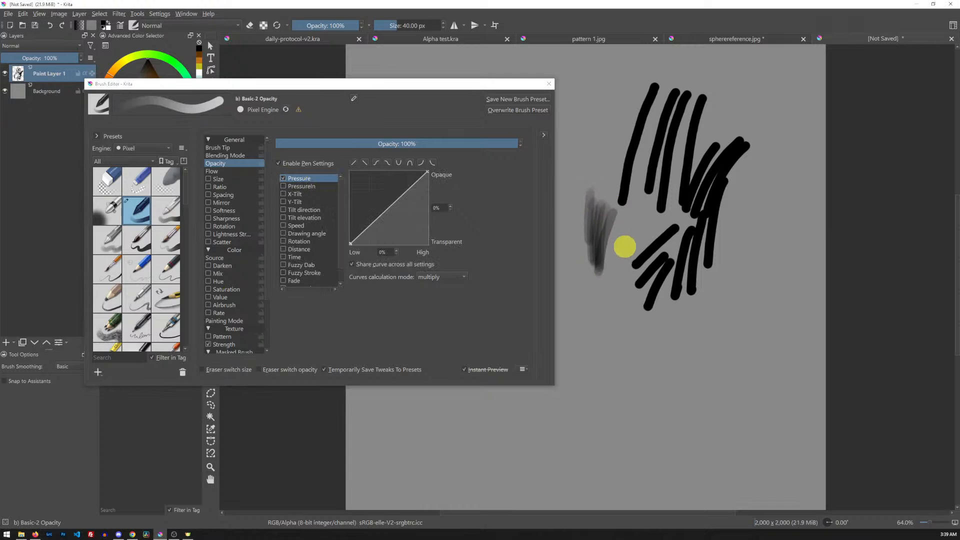
{"action": "mouse_move", "coordinate": [614, 355]}
{"action": "left_mouse_down"}
{"action": "mouse_move", "coordinate": [604, 415]}
{"action": "mouse_move", "coordinate": [637, 355]}
{"action": "mouse_move", "coordinate": [605, 426]}
{"action": "mouse_move", "coordinate": [628, 387]}
{"action": "mouse_move", "coordinate": [610, 425]}
{"action": "mouse_move", "coordinate": [653, 373]}
{"action": "mouse_move", "coordinate": [606, 434]}
{"action": "mouse_move", "coordinate": [657, 393]}
{"action": "mouse_move", "coordinate": [610, 439]}
{"action": "mouse_move", "coordinate": [612, 423]}
{"action": "mouse_move", "coordinate": [624, 421]}
{"action": "mouse_move", "coordinate": [601, 417]}
{"action": "mouse_move", "coordinate": [605, 426]}
{"action": "mouse_move", "coordinate": [614, 395]}
{"action": "mouse_move", "coordinate": [598, 421]}
{"action": "mouse_move", "coordinate": [615, 384]}
{"action": "mouse_move", "coordinate": [582, 413]}
{"action": "mouse_move", "coordinate": [647, 345]}
{"action": "mouse_move", "coordinate": [666, 355]}
{"action": "mouse_move", "coordinate": [640, 416]}
{"action": "mouse_move", "coordinate": [635, 365]}
{"action": "mouse_move", "coordinate": [603, 342]}
{"action": "mouse_move", "coordinate": [630, 351]}
{"action": "mouse_move", "coordinate": [626, 334]}
{"action": "mouse_move", "coordinate": [672, 418]}
{"action": "mouse_move", "coordinate": [612, 358]}
{"action": "mouse_move", "coordinate": [604, 361]}
{"action": "mouse_move", "coordinate": [638, 433]}
{"action": "mouse_move", "coordinate": [585, 403]}
{"action": "mouse_move", "coordinate": [640, 432]}
{"action": "mouse_move", "coordinate": [612, 433]}
{"action": "mouse_move", "coordinate": [604, 410]}
{"action": "mouse_move", "coordinate": [630, 400]}
{"action": "left_mouse_up"}
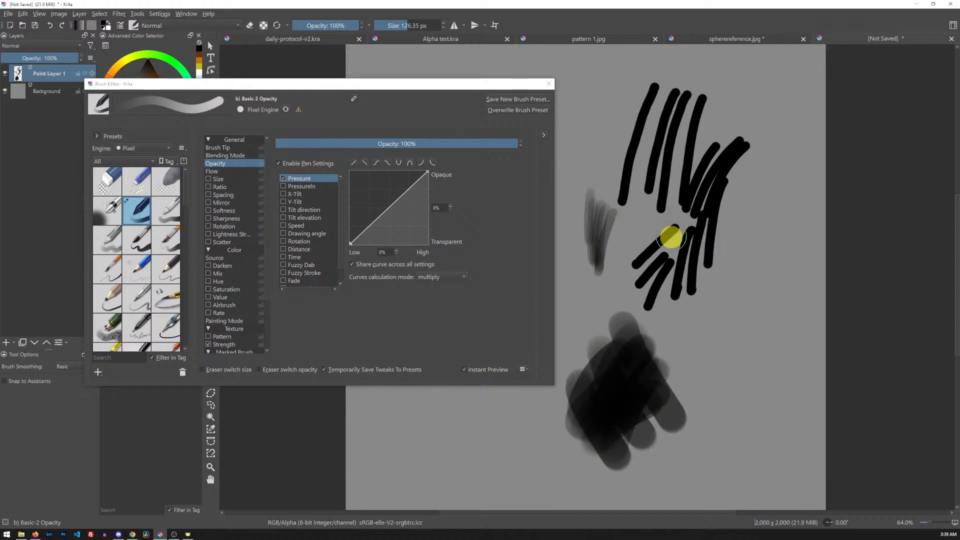
{"action": "key", "text": "Delete"}
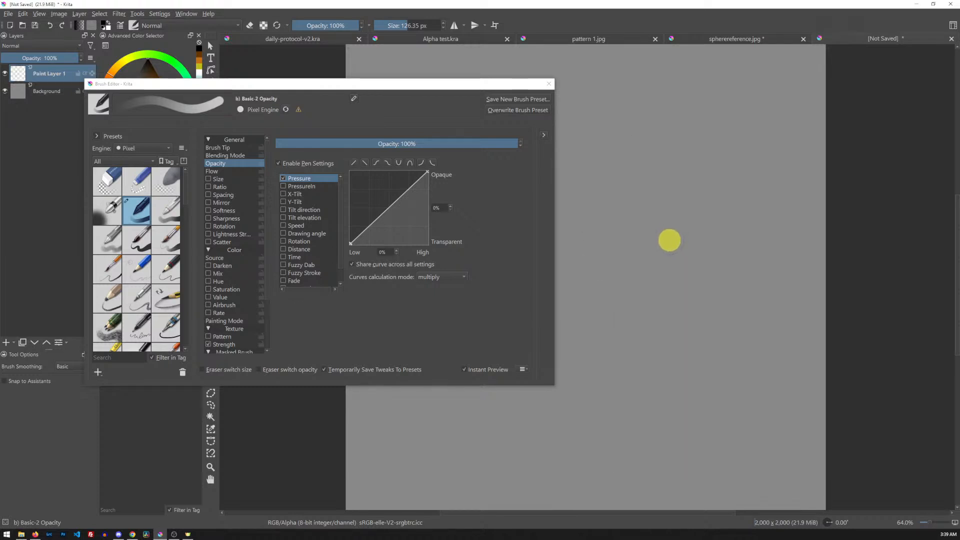
Paint three crossing 40 px strokes in a star shape using the linear opacity pressure curve.
{"action": "mouse_move", "coordinate": [656, 108]}
{"action": "left_mouse_down"}
{"action": "mouse_move", "coordinate": [648, 213]}
{"action": "mouse_move", "coordinate": [622, 195]}
{"action": "left_mouse_up"}
{"action": "left_click_drag", "start_coordinate": [678, 140], "coordinate": [634, 181]}
{"action": "left_click_drag", "start_coordinate": [626, 145], "coordinate": [675, 195]}
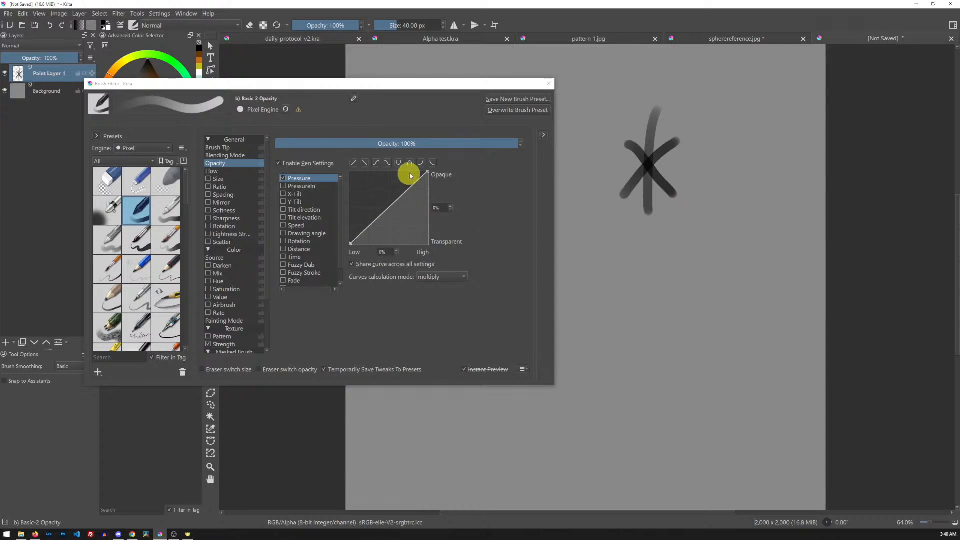
Steepen the opacity pressure curve with a point at about 17% pressure and 57% opacity, and paint small test patches.
{"action": "left_click_drag", "start_coordinate": [377, 214], "coordinate": [362, 202]}
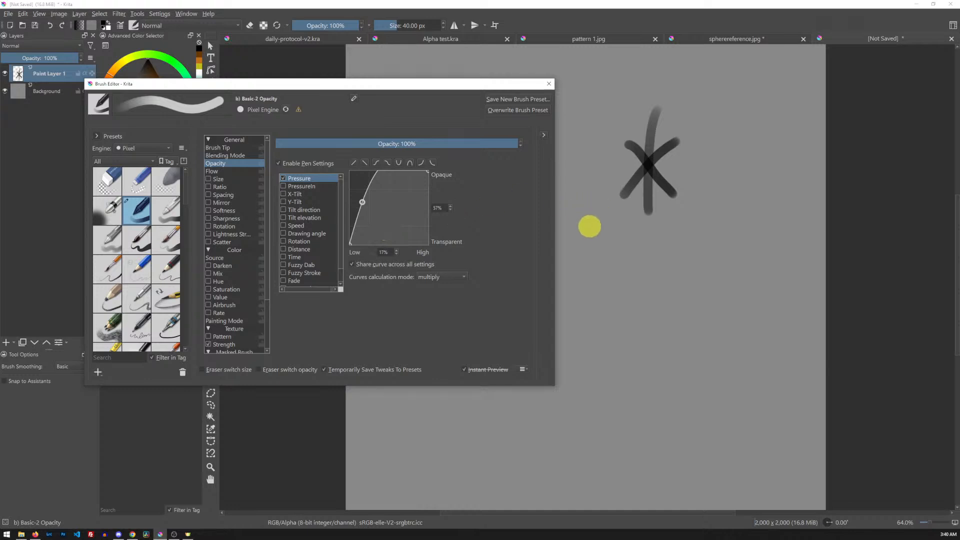
{"action": "left_click_drag", "start_coordinate": [589, 226], "coordinate": [603, 224]}
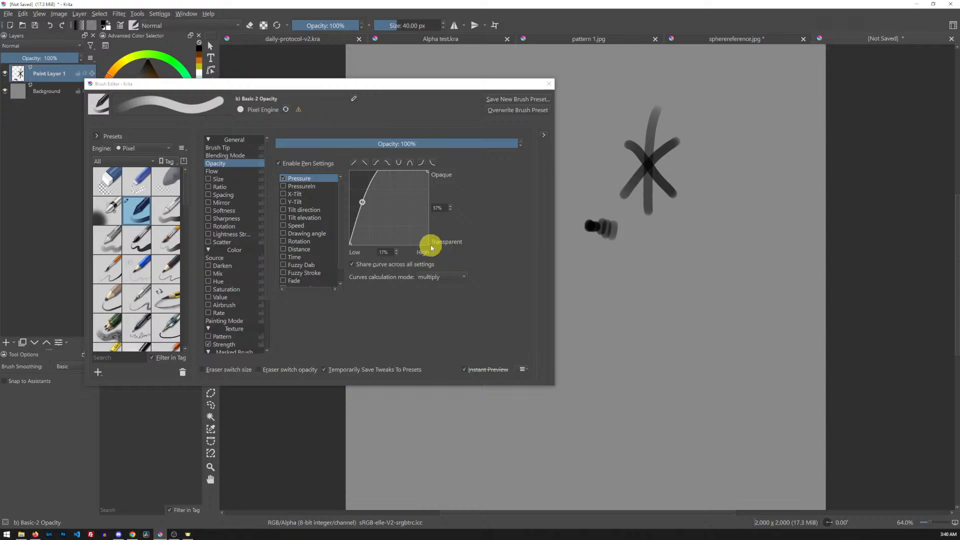
{"action": "left_click_drag", "start_coordinate": [597, 266], "coordinate": [622, 258]}
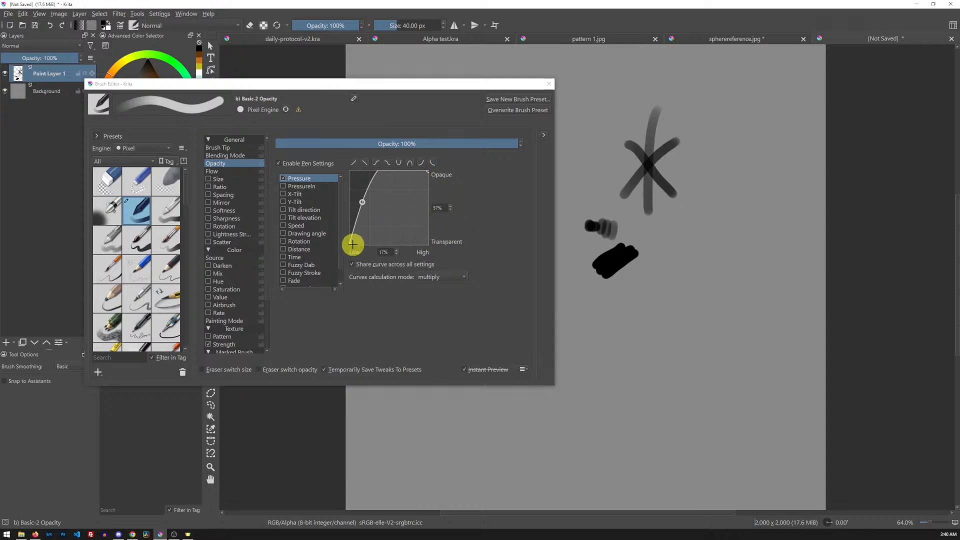
Reset the opacity curve to linear, bend it up to 70% opacity at low pressure and paint two vertical strokes.
{"action": "left_click", "coordinate": [354, 163]}
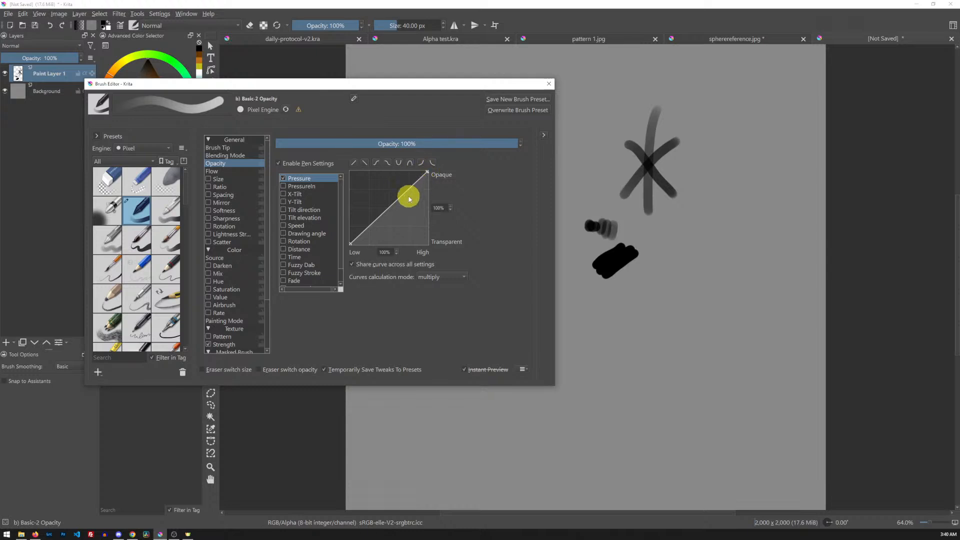
{"action": "left_click_drag", "start_coordinate": [392, 205], "coordinate": [378, 188]}
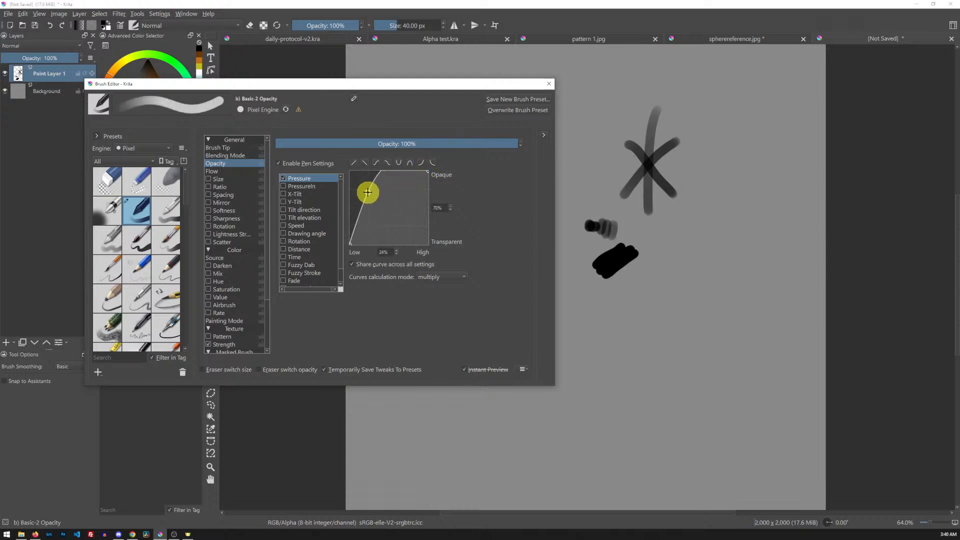
{"action": "left_click_drag", "start_coordinate": [711, 123], "coordinate": [693, 264]}
{"action": "left_click_drag", "start_coordinate": [733, 104], "coordinate": [720, 226]}
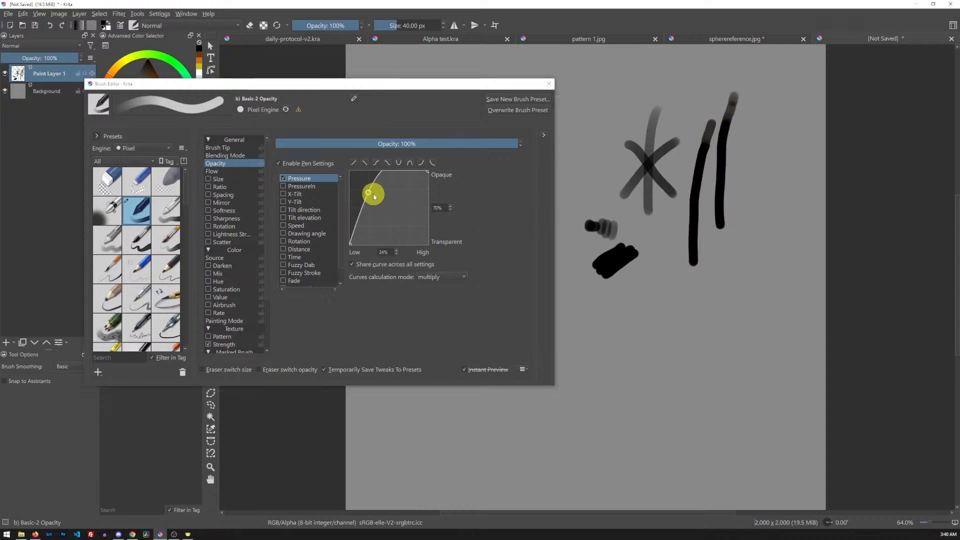
Shift the opacity curve toward high pressure, reshape it into a smooth sag with a raised start, and paint vertical strokes with each version.
{"action": "left_click_drag", "start_coordinate": [373, 189], "coordinate": [412, 223]}
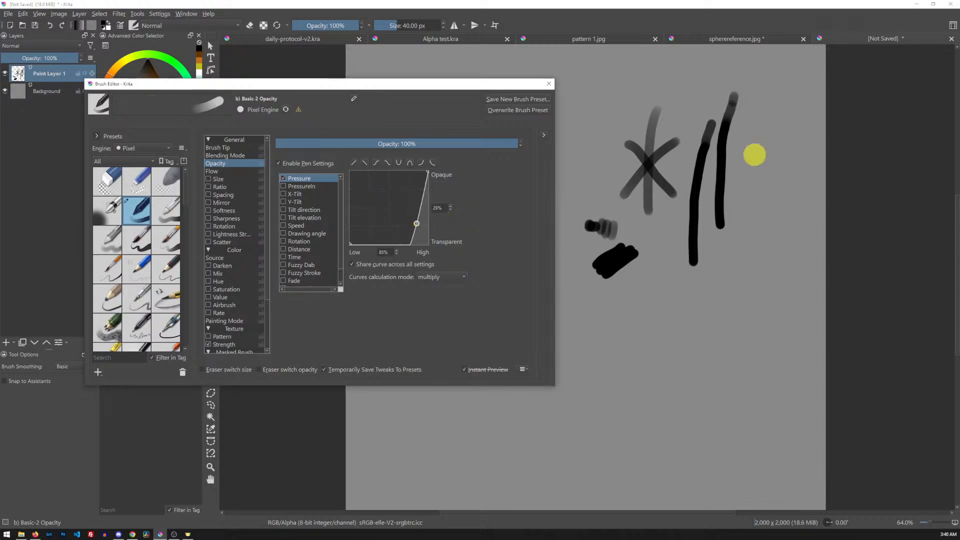
{"action": "left_click_drag", "start_coordinate": [747, 170], "coordinate": [735, 301]}
{"action": "mouse_move", "coordinate": [417, 223]}
{"action": "left_mouse_down"}
{"action": "mouse_move", "coordinate": [404, 214]}
{"action": "mouse_move", "coordinate": [410, 207]}
{"action": "left_mouse_up"}
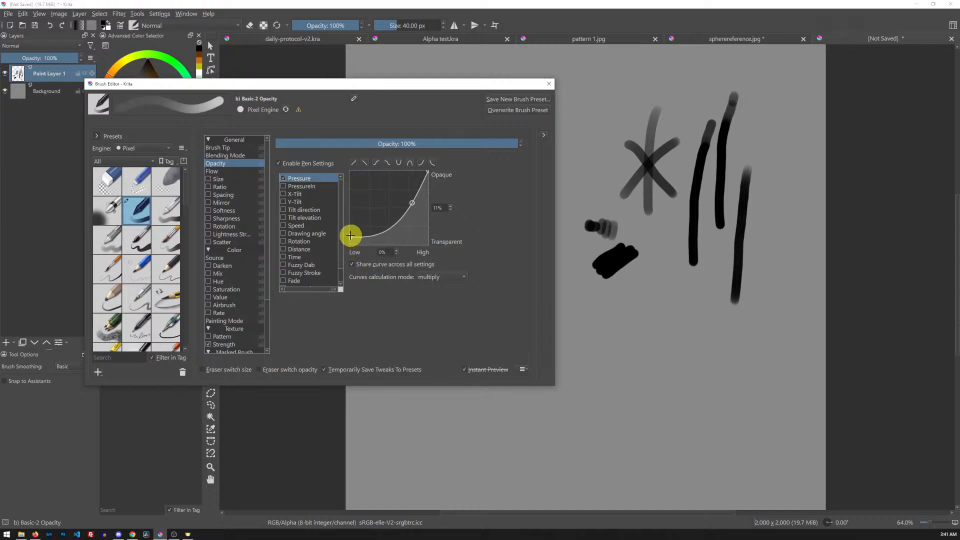
{"action": "left_click_drag", "start_coordinate": [418, 198], "coordinate": [418, 199]}
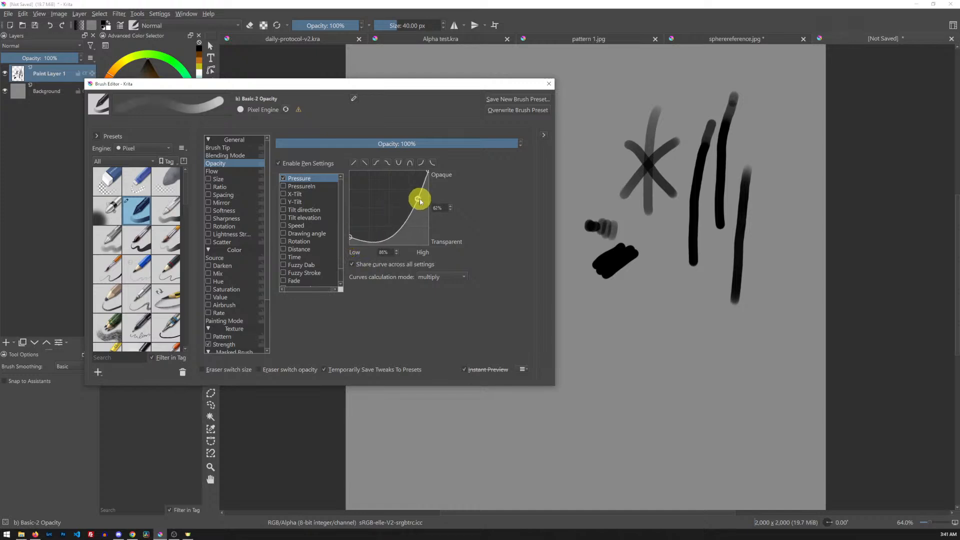
{"action": "left_click_drag", "start_coordinate": [769, 161], "coordinate": [765, 222]}
{"action": "left_click_drag", "start_coordinate": [755, 285], "coordinate": [736, 413]}
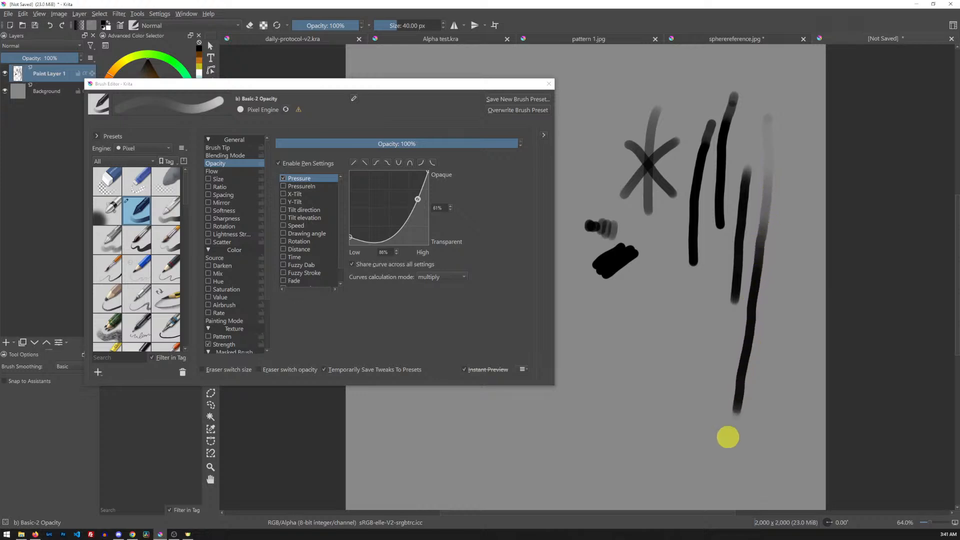
Apply the J-shaped preset to the opacity pressure curve and paint several diagonal and vertical test strokes.
{"action": "left_click", "coordinate": [422, 163]}
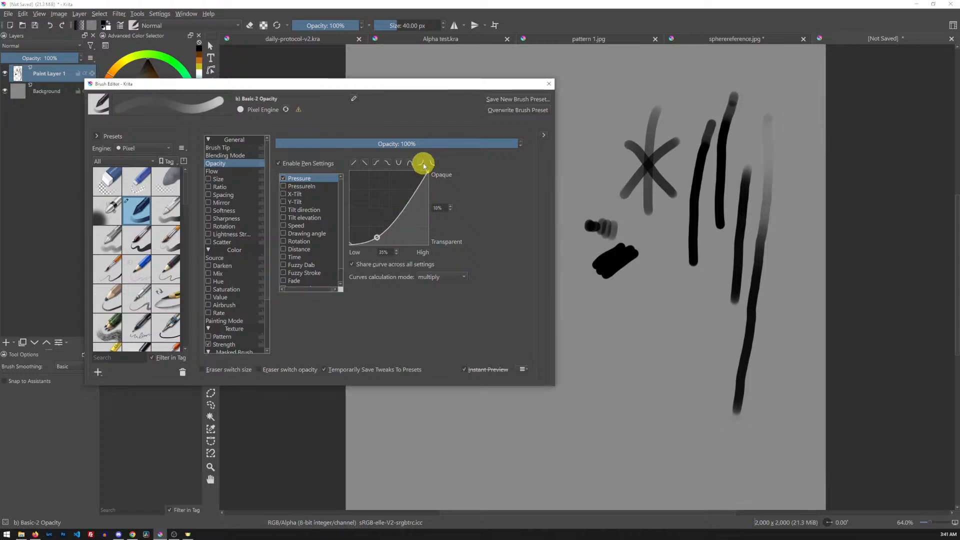
{"action": "left_click_drag", "start_coordinate": [682, 129], "coordinate": [637, 208]}
{"action": "left_click_drag", "start_coordinate": [689, 165], "coordinate": [658, 323]}
{"action": "left_click_drag", "start_coordinate": [681, 276], "coordinate": [680, 353]}
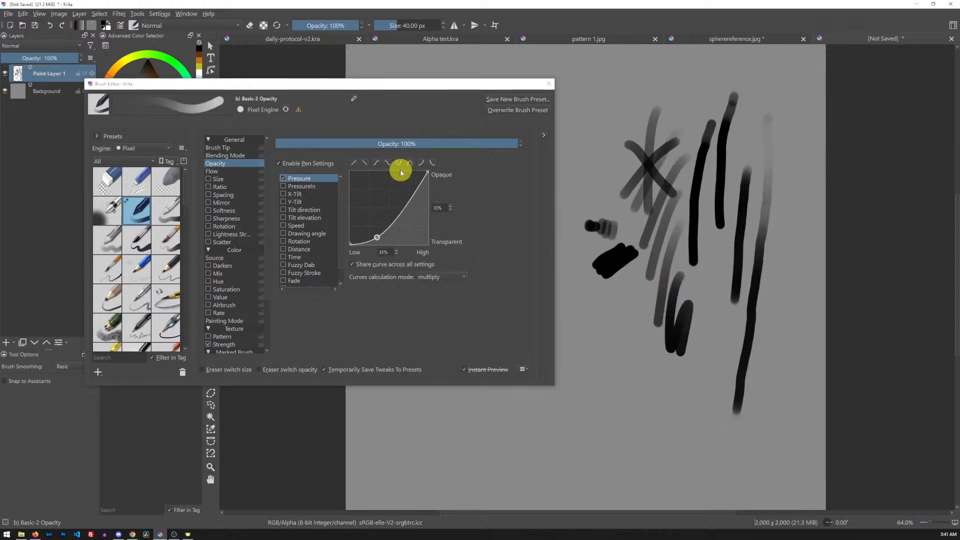
Apply the S-shaped preset to the opacity pressure curve, paint several test strokes, and reset the curve to linear.
{"action": "left_click", "coordinate": [379, 164]}
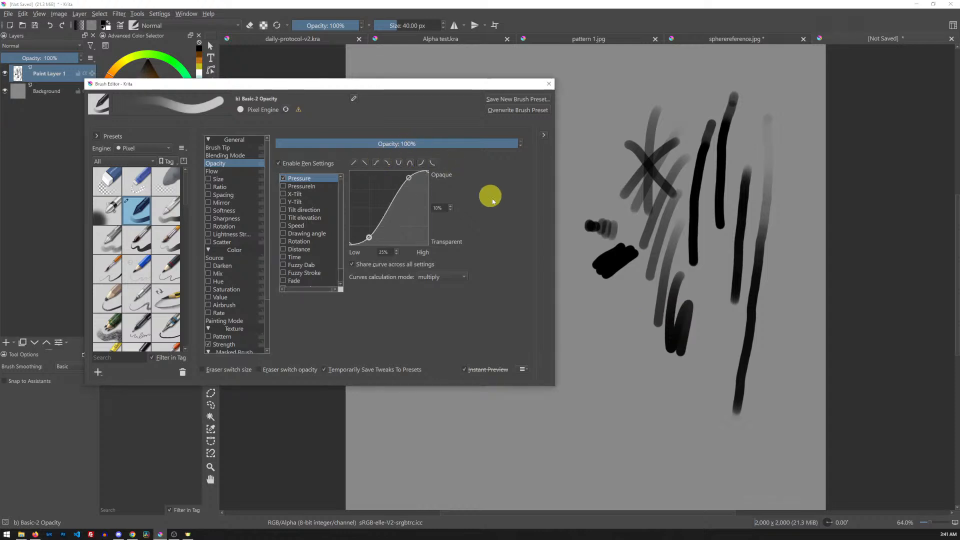
{"action": "mouse_move", "coordinate": [610, 452]}
{"action": "left_mouse_down"}
{"action": "mouse_move", "coordinate": [629, 342]}
{"action": "mouse_move", "coordinate": [639, 386]}
{"action": "mouse_move", "coordinate": [692, 418]}
{"action": "mouse_move", "coordinate": [716, 368]}
{"action": "left_mouse_up"}
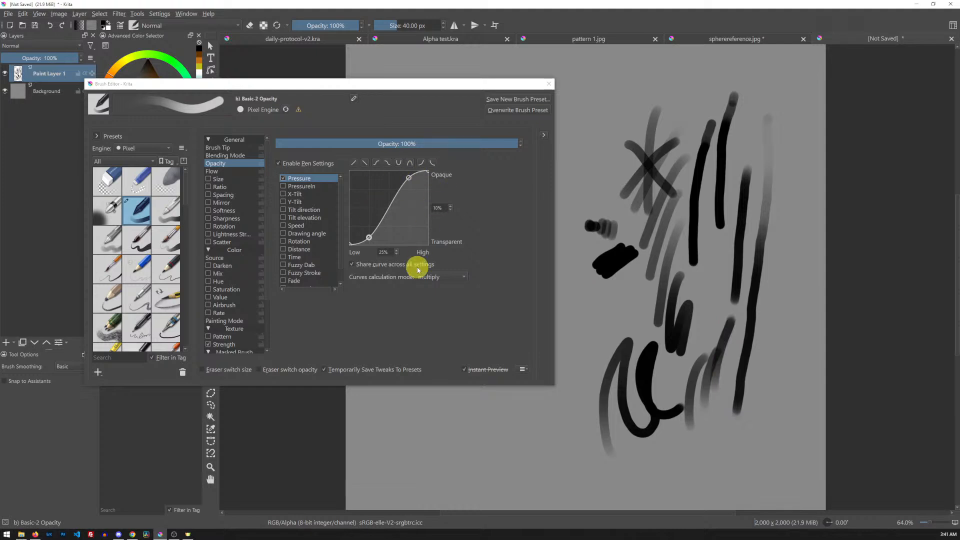
{"action": "left_click", "coordinate": [355, 163]}
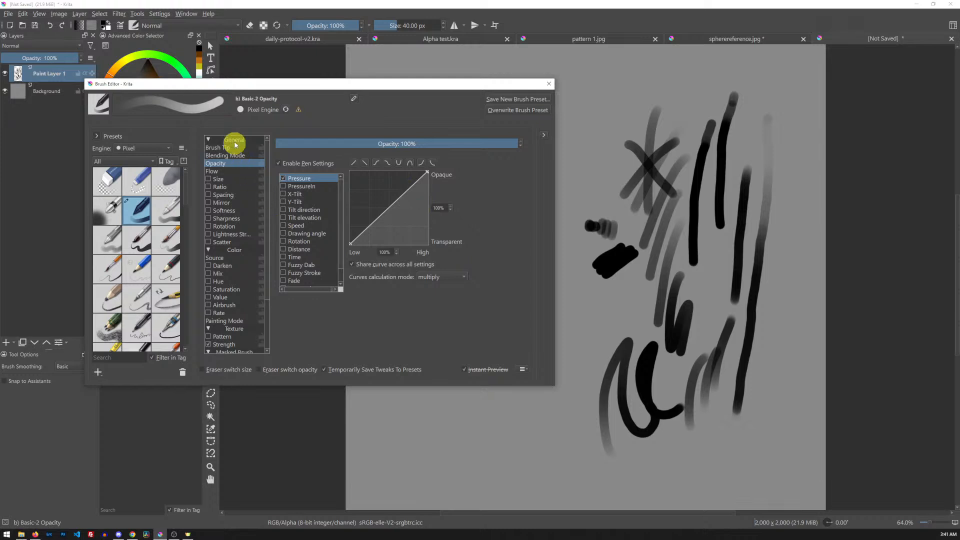
View the brush's Flow and Size settings, and clear all test strokes from the paint layer.
{"action": "left_click", "coordinate": [222, 171]}
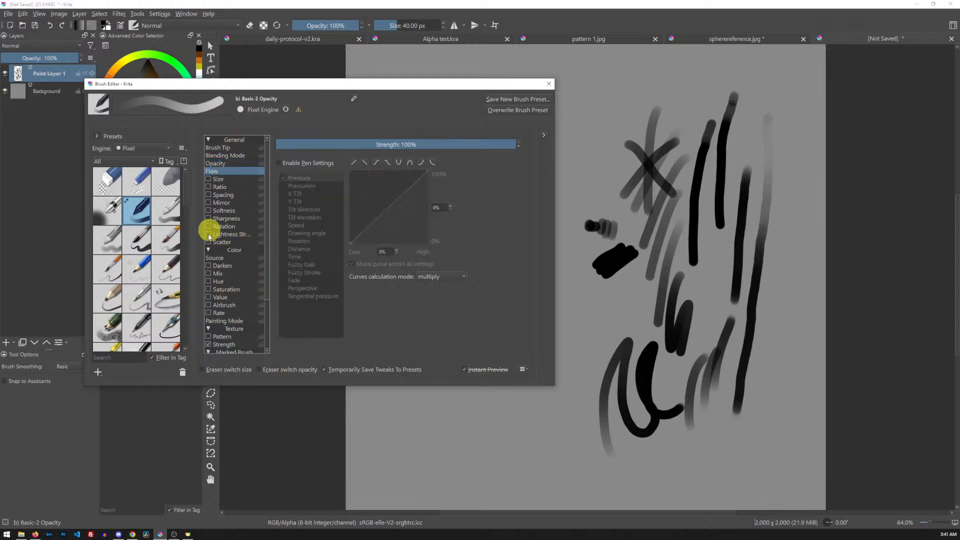
{"action": "left_click", "coordinate": [228, 178]}
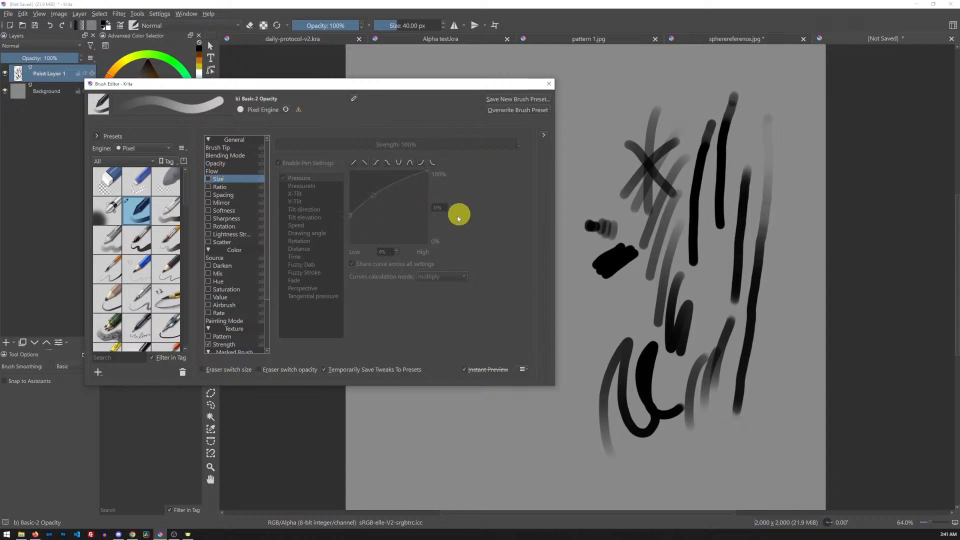
{"action": "mouse_move", "coordinate": [634, 283]}
{"action": "left_mouse_down"}
{"action": "mouse_move", "coordinate": [690, 261]}
{"action": "mouse_move", "coordinate": [689, 308]}
{"action": "left_mouse_up"}
{"action": "key", "text": "Delete"}
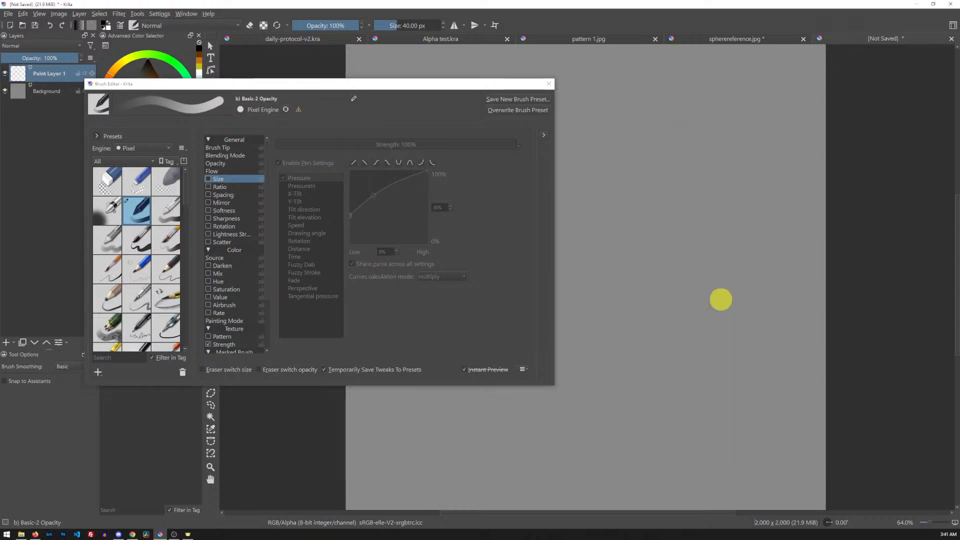
Show the texture Strength settings, paint a patch of overlapping diagonal strokes, and undo them.
{"action": "left_click_drag", "start_coordinate": [266, 193], "coordinate": [268, 249]}
{"action": "left_click", "coordinate": [230, 279]}
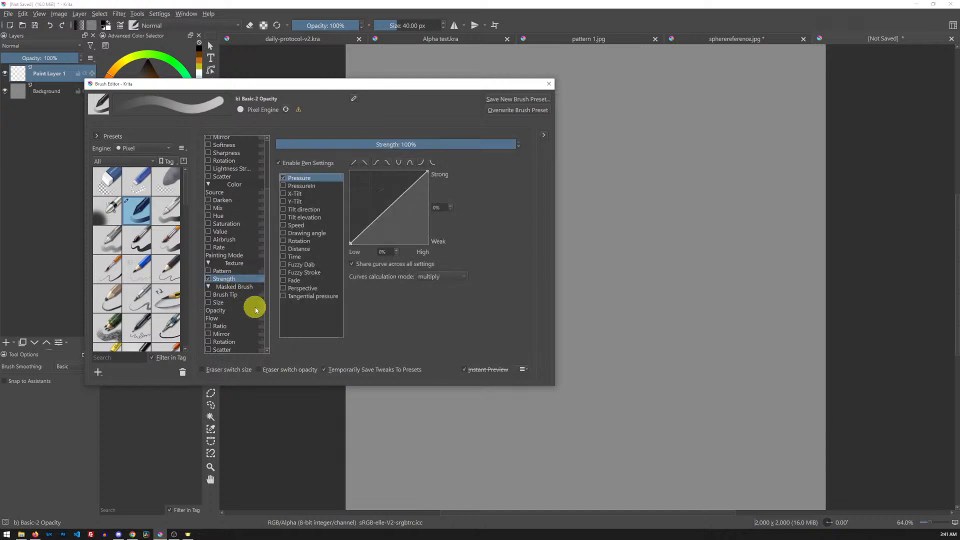
{"action": "mouse_move", "coordinate": [628, 140]}
{"action": "left_mouse_down"}
{"action": "mouse_move", "coordinate": [615, 172]}
{"action": "mouse_move", "coordinate": [642, 142]}
{"action": "mouse_move", "coordinate": [627, 187]}
{"action": "mouse_move", "coordinate": [652, 154]}
{"action": "mouse_move", "coordinate": [642, 212]}
{"action": "left_mouse_up"}
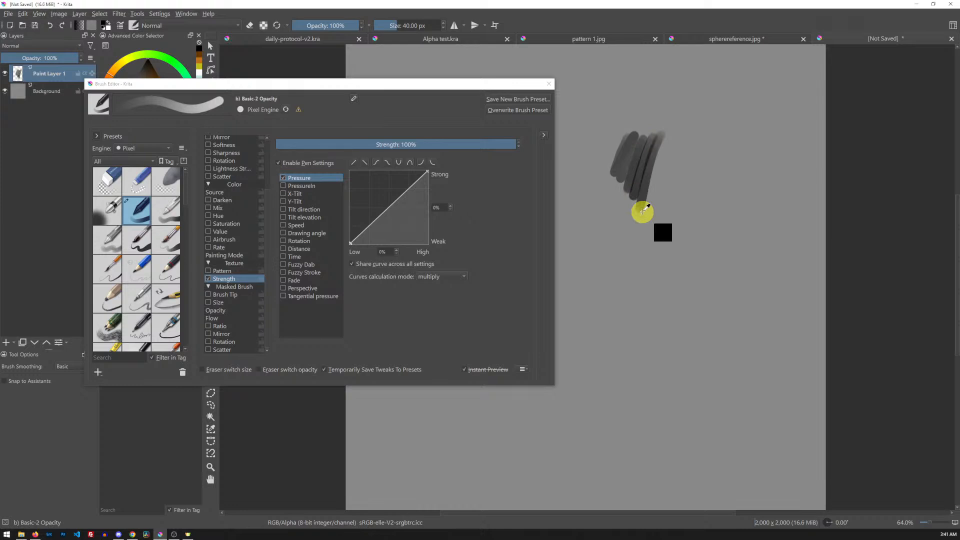
{"action": "key", "text": "ctrl+z"}
{"action": "key", "text": "ctrl+z"}
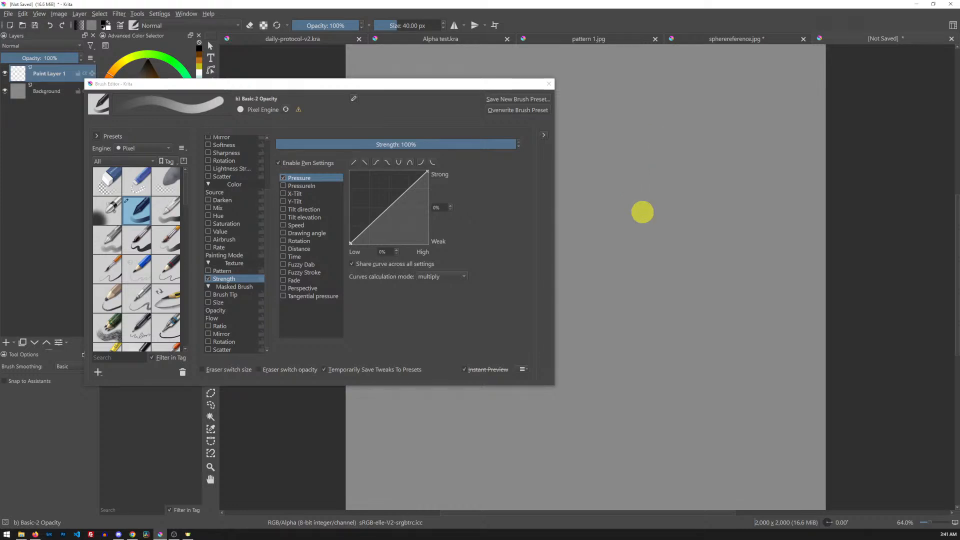
Paint overlapping vertical strokes with the texture Strength pen settings disabled, then clear the layer and enable the pen settings again.
{"action": "left_click", "coordinate": [278, 163]}
{"action": "left_click_drag", "start_coordinate": [636, 130], "coordinate": [624, 206]}
{"action": "left_click_drag", "start_coordinate": [644, 128], "coordinate": [648, 209]}
{"action": "left_click_drag", "start_coordinate": [663, 135], "coordinate": [652, 212]}
{"action": "mouse_move", "coordinate": [668, 137]}
{"action": "left_mouse_down"}
{"action": "mouse_move", "coordinate": [648, 215]}
{"action": "mouse_move", "coordinate": [661, 209]}
{"action": "mouse_move", "coordinate": [629, 181]}
{"action": "mouse_move", "coordinate": [627, 159]}
{"action": "mouse_move", "coordinate": [648, 174]}
{"action": "mouse_move", "coordinate": [673, 161]}
{"action": "mouse_move", "coordinate": [662, 185]}
{"action": "left_mouse_up"}
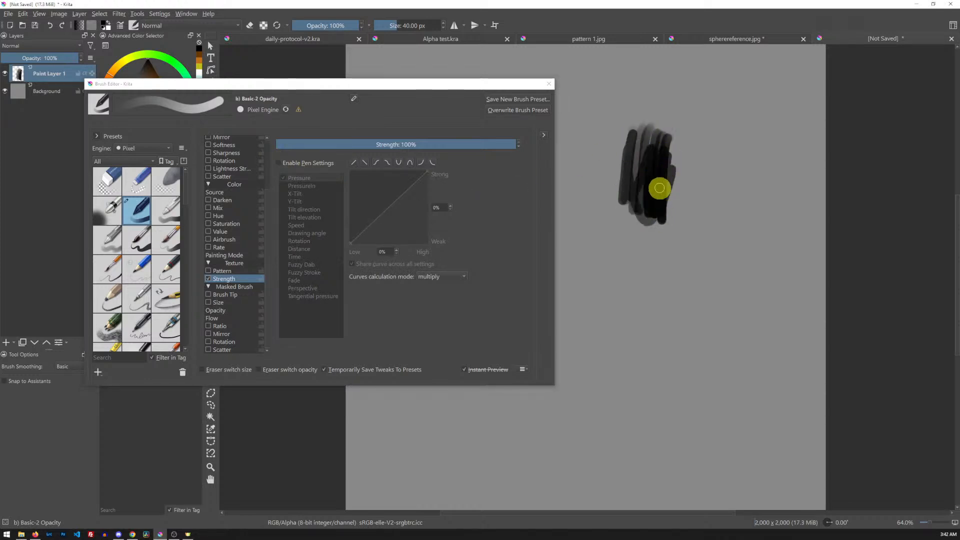
{"action": "key", "text": "Delete"}
{"action": "left_click", "coordinate": [278, 163]}
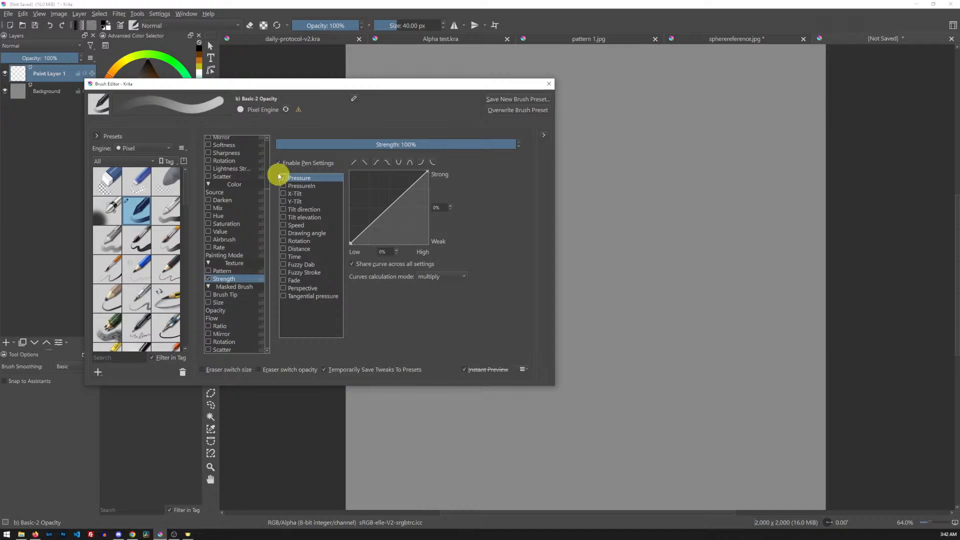
Enable the brush's texture Pattern and select the 02b_WoofTissue.png texture.
{"action": "left_click_drag", "start_coordinate": [268, 205], "coordinate": [265, 148]}
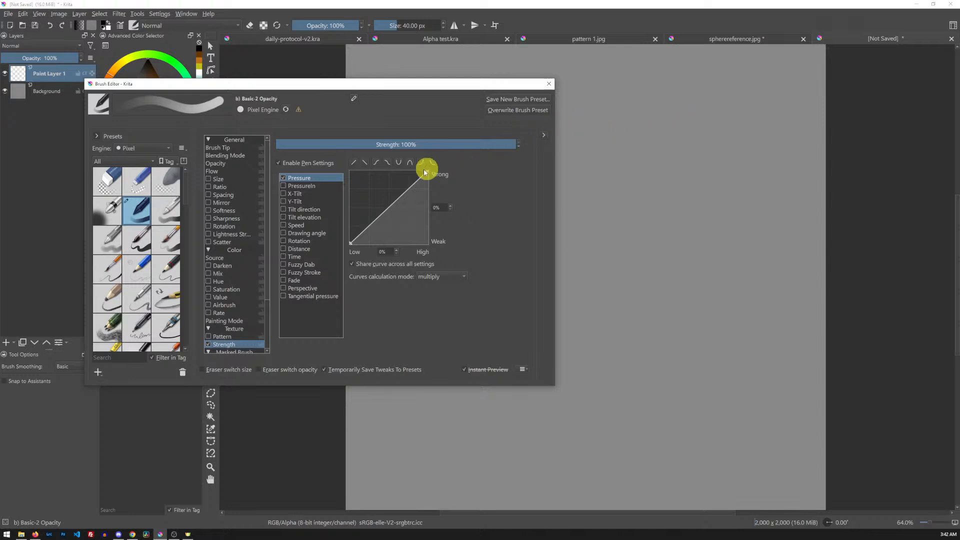
{"action": "scroll", "coordinate": [266, 265], "scroll_direction": "down", "scroll_amount": 3}
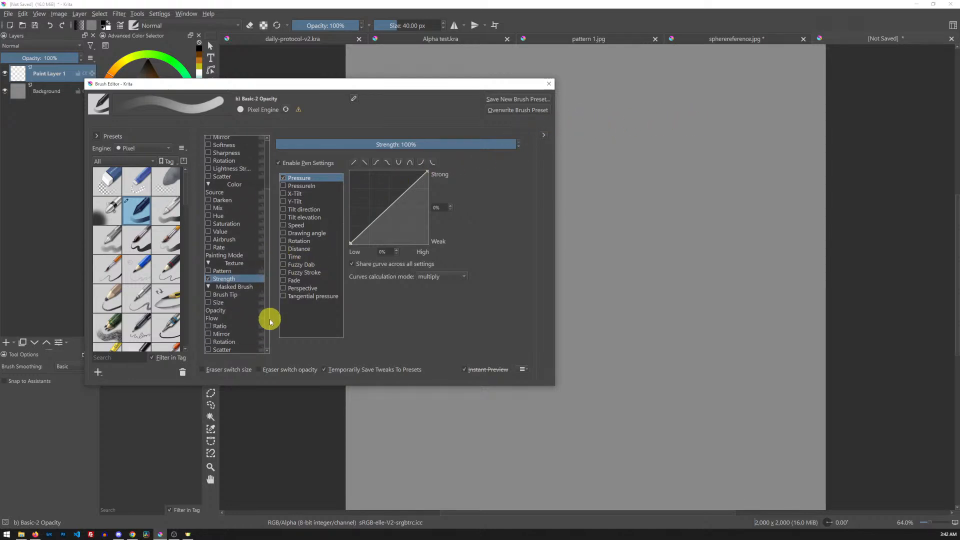
{"action": "left_click", "coordinate": [235, 271]}
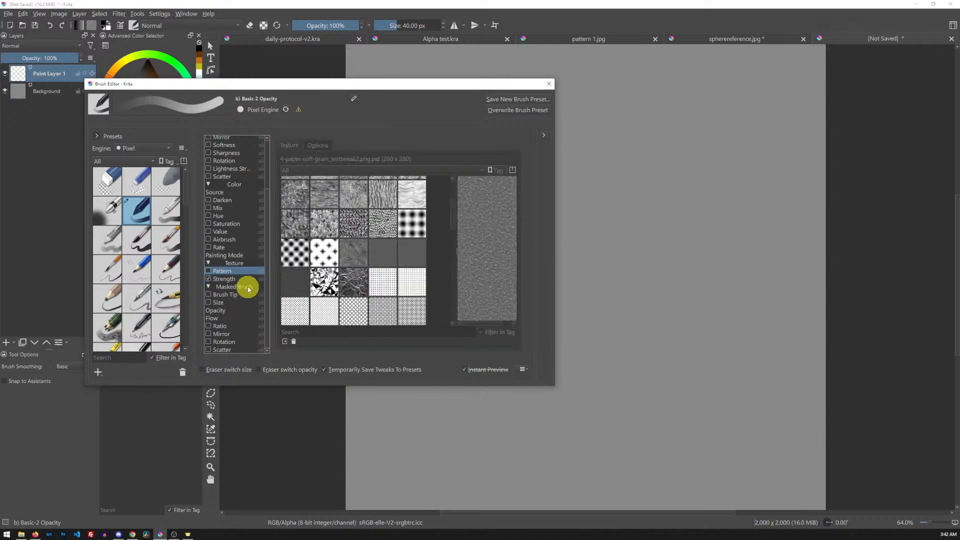
{"action": "left_click", "coordinate": [208, 272]}
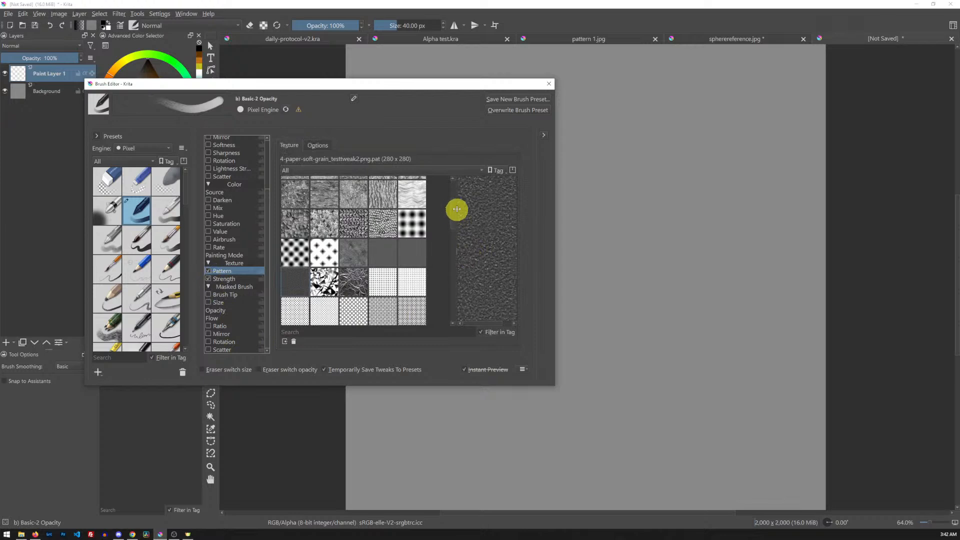
{"action": "left_click_drag", "start_coordinate": [454, 220], "coordinate": [455, 184]}
{"action": "left_click", "coordinate": [353, 215]}
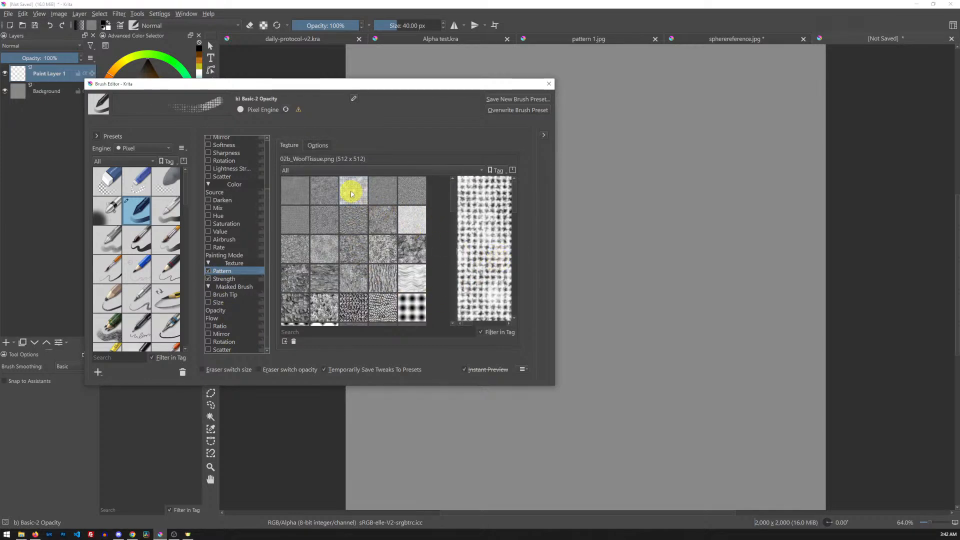
{"action": "mouse_move", "coordinate": [352, 194]}
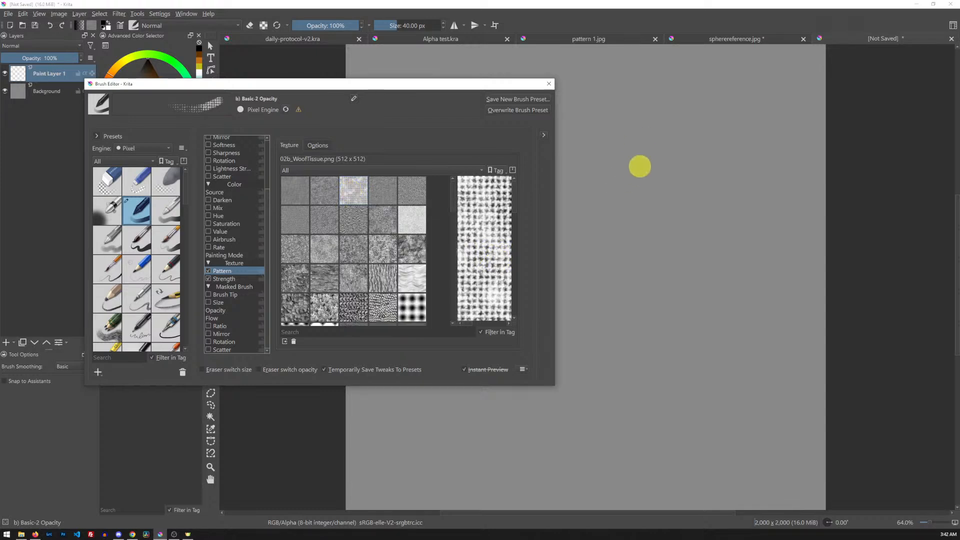
Scribble a large test patch with the woven tissue texture and clear the layer.
{"action": "mouse_move", "coordinate": [655, 127]}
{"action": "left_mouse_down"}
{"action": "mouse_move", "coordinate": [618, 192]}
{"action": "mouse_move", "coordinate": [660, 134]}
{"action": "mouse_move", "coordinate": [622, 200]}
{"action": "mouse_move", "coordinate": [663, 136]}
{"action": "mouse_move", "coordinate": [634, 190]}
{"action": "mouse_move", "coordinate": [657, 147]}
{"action": "mouse_move", "coordinate": [636, 220]}
{"action": "mouse_move", "coordinate": [664, 151]}
{"action": "mouse_move", "coordinate": [650, 239]}
{"action": "mouse_move", "coordinate": [671, 149]}
{"action": "mouse_move", "coordinate": [675, 217]}
{"action": "mouse_move", "coordinate": [690, 235]}
{"action": "mouse_move", "coordinate": [682, 164]}
{"action": "mouse_move", "coordinate": [707, 199]}
{"action": "mouse_move", "coordinate": [708, 119]}
{"action": "mouse_move", "coordinate": [658, 225]}
{"action": "mouse_move", "coordinate": [677, 233]}
{"action": "mouse_move", "coordinate": [693, 262]}
{"action": "mouse_move", "coordinate": [677, 290]}
{"action": "mouse_move", "coordinate": [642, 286]}
{"action": "mouse_move", "coordinate": [629, 231]}
{"action": "mouse_move", "coordinate": [628, 266]}
{"action": "mouse_move", "coordinate": [655, 257]}
{"action": "mouse_move", "coordinate": [696, 308]}
{"action": "mouse_move", "coordinate": [617, 266]}
{"action": "mouse_move", "coordinate": [634, 116]}
{"action": "mouse_move", "coordinate": [682, 164]}
{"action": "mouse_move", "coordinate": [708, 289]}
{"action": "mouse_move", "coordinate": [676, 333]}
{"action": "left_mouse_up"}
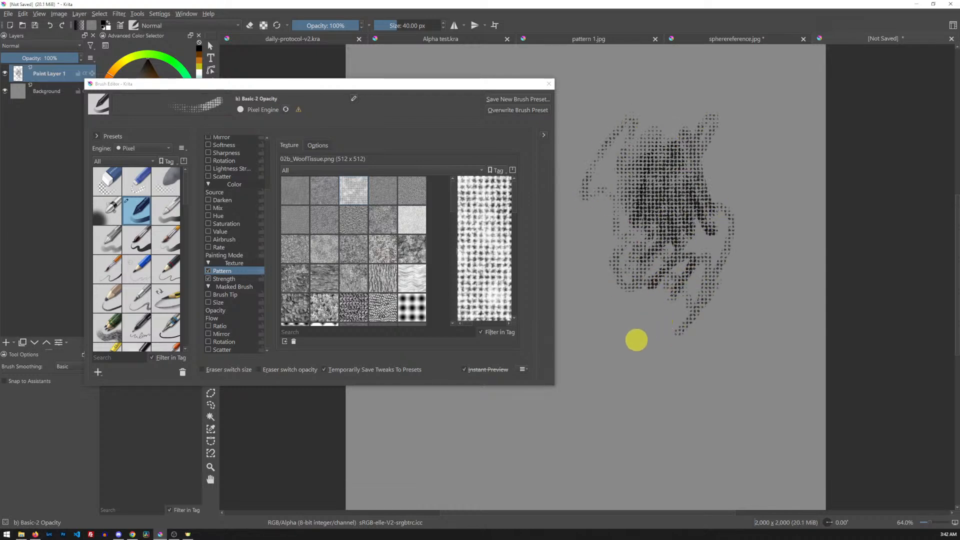
{"action": "mouse_move", "coordinate": [709, 161]}
{"action": "left_mouse_down"}
{"action": "mouse_move", "coordinate": [731, 146]}
{"action": "mouse_move", "coordinate": [708, 182]}
{"action": "mouse_move", "coordinate": [756, 170]}
{"action": "mouse_move", "coordinate": [712, 201]}
{"action": "mouse_move", "coordinate": [719, 210]}
{"action": "mouse_move", "coordinate": [768, 193]}
{"action": "mouse_move", "coordinate": [743, 150]}
{"action": "mouse_move", "coordinate": [704, 180]}
{"action": "mouse_move", "coordinate": [714, 143]}
{"action": "mouse_move", "coordinate": [692, 186]}
{"action": "mouse_move", "coordinate": [692, 223]}
{"action": "mouse_move", "coordinate": [670, 125]}
{"action": "mouse_move", "coordinate": [691, 97]}
{"action": "mouse_move", "coordinate": [685, 135]}
{"action": "mouse_move", "coordinate": [633, 214]}
{"action": "left_mouse_up"}
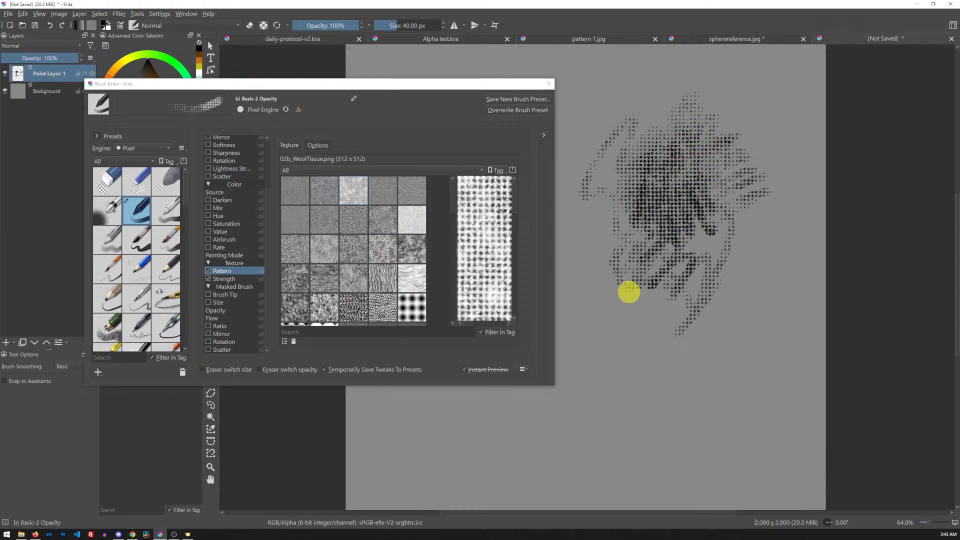
{"action": "key", "text": "Delete"}
Paint one test scribble with the 09_drawed_crosshatched.png texture and another with 06_hard-grain.png.
{"action": "left_click", "coordinate": [388, 218]}
{"action": "mouse_move", "coordinate": [644, 116]}
{"action": "left_mouse_down"}
{"action": "mouse_move", "coordinate": [621, 170]}
{"action": "mouse_move", "coordinate": [651, 115]}
{"action": "mouse_move", "coordinate": [638, 182]}
{"action": "mouse_move", "coordinate": [653, 166]}
{"action": "mouse_move", "coordinate": [668, 182]}
{"action": "mouse_move", "coordinate": [650, 155]}
{"action": "mouse_move", "coordinate": [674, 142]}
{"action": "mouse_move", "coordinate": [671, 190]}
{"action": "left_mouse_up"}
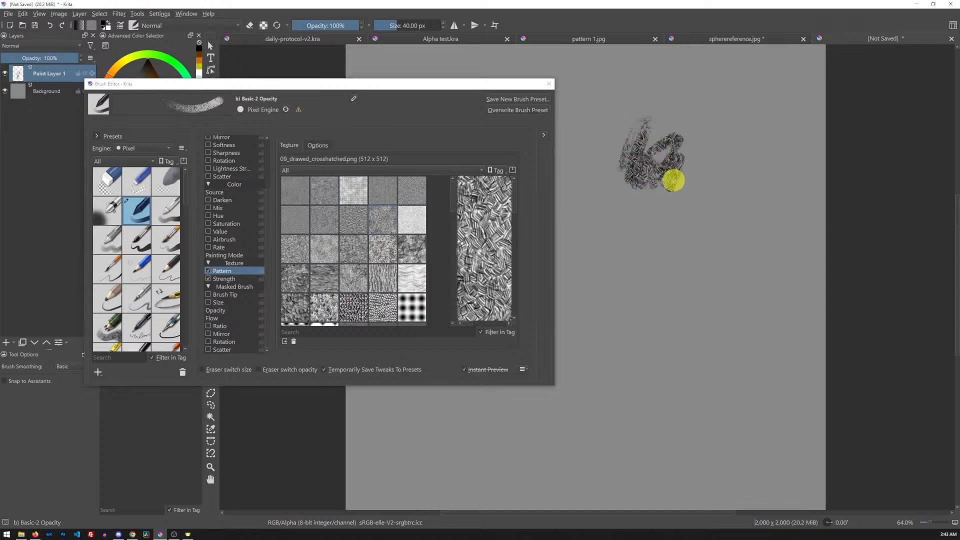
{"action": "left_click", "coordinate": [345, 228]}
{"action": "mouse_move", "coordinate": [628, 228]}
{"action": "left_mouse_down"}
{"action": "mouse_move", "coordinate": [615, 261]}
{"action": "mouse_move", "coordinate": [605, 244]}
{"action": "left_mouse_up"}
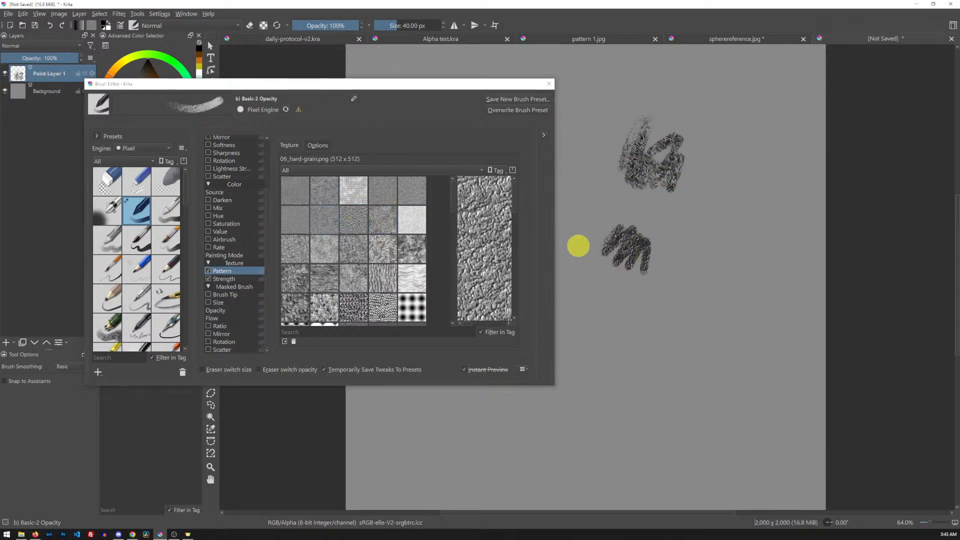
Paint a small scribble with a swirly grain texture and a large patch with 18_texture-bark.png.
{"action": "left_click", "coordinate": [375, 257]}
{"action": "mouse_move", "coordinate": [682, 223]}
{"action": "left_mouse_down"}
{"action": "mouse_move", "coordinate": [675, 262]}
{"action": "mouse_move", "coordinate": [703, 239]}
{"action": "mouse_move", "coordinate": [714, 265]}
{"action": "mouse_move", "coordinate": [750, 239]}
{"action": "left_mouse_up"}
{"action": "left_click", "coordinate": [383, 278]}
{"action": "mouse_move", "coordinate": [620, 320]}
{"action": "left_mouse_down"}
{"action": "mouse_move", "coordinate": [653, 382]}
{"action": "mouse_move", "coordinate": [678, 322]}
{"action": "mouse_move", "coordinate": [695, 385]}
{"action": "mouse_move", "coordinate": [711, 309]}
{"action": "mouse_move", "coordinate": [740, 417]}
{"action": "mouse_move", "coordinate": [719, 385]}
{"action": "mouse_move", "coordinate": [643, 361]}
{"action": "mouse_move", "coordinate": [617, 329]}
{"action": "mouse_move", "coordinate": [641, 333]}
{"action": "mouse_move", "coordinate": [634, 367]}
{"action": "mouse_move", "coordinate": [644, 393]}
{"action": "mouse_move", "coordinate": [700, 429]}
{"action": "left_mouse_up"}
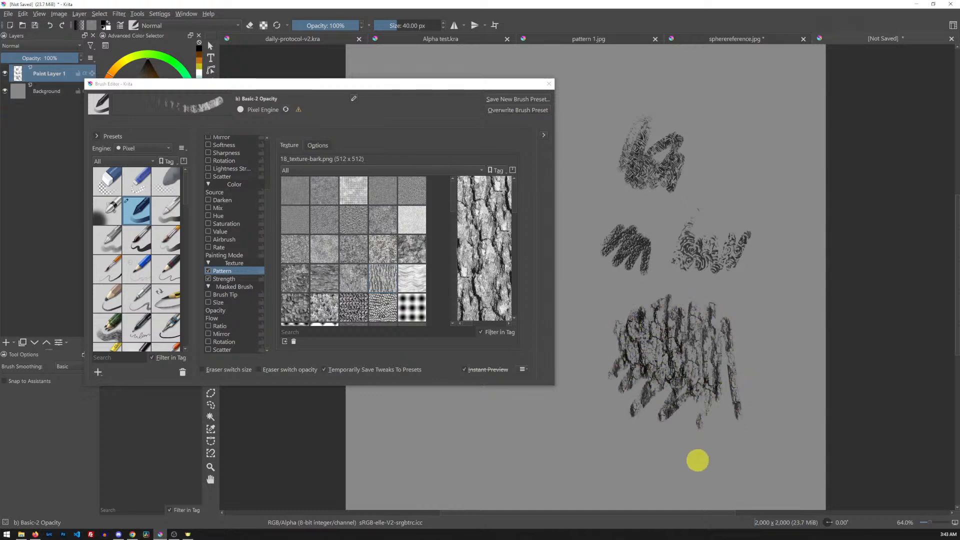
Paint test strokes with the 21_texture-chainmail.png texture and the neighbouring scale-like one, reselect the chainmail texture, and clear the layer.
{"action": "left_click", "coordinate": [361, 297]}
{"action": "mouse_move", "coordinate": [583, 288]}
{"action": "left_mouse_down"}
{"action": "mouse_move", "coordinate": [589, 332]}
{"action": "mouse_move", "coordinate": [621, 295]}
{"action": "mouse_move", "coordinate": [595, 310]}
{"action": "left_mouse_up"}
{"action": "left_click", "coordinate": [383, 308]}
{"action": "mouse_move", "coordinate": [707, 133]}
{"action": "left_mouse_down"}
{"action": "mouse_move", "coordinate": [735, 96]}
{"action": "mouse_move", "coordinate": [718, 133]}
{"action": "mouse_move", "coordinate": [755, 128]}
{"action": "mouse_move", "coordinate": [760, 160]}
{"action": "mouse_move", "coordinate": [727, 256]}
{"action": "mouse_move", "coordinate": [752, 345]}
{"action": "mouse_move", "coordinate": [768, 296]}
{"action": "mouse_move", "coordinate": [786, 293]}
{"action": "mouse_move", "coordinate": [789, 369]}
{"action": "mouse_move", "coordinate": [739, 345]}
{"action": "mouse_move", "coordinate": [736, 285]}
{"action": "left_mouse_up"}
{"action": "left_click", "coordinate": [358, 319]}
{"action": "key", "text": "Delete"}
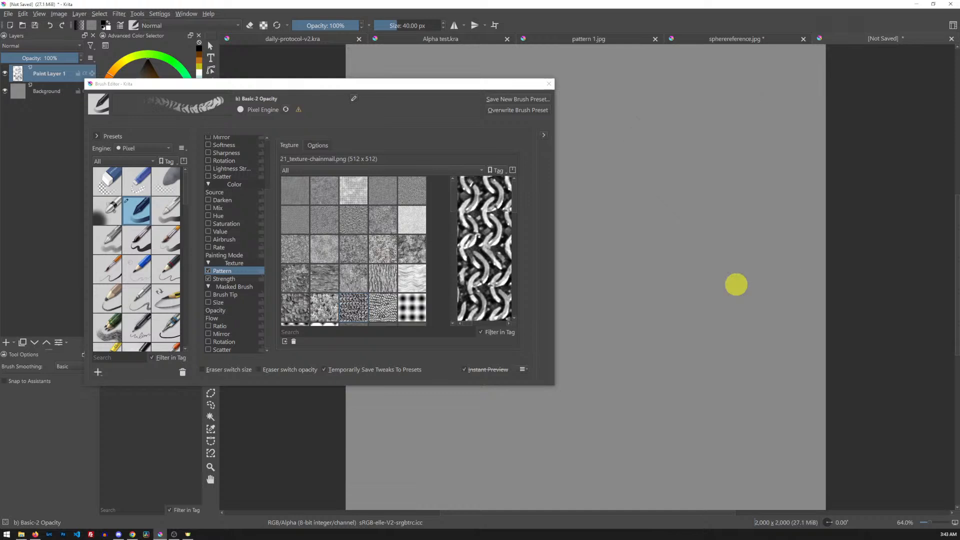
Switch the brush texture to 09b_drawed-CrossedLines.png, paint a test stroke, and clear the layer.
{"action": "left_click", "coordinate": [422, 216]}
{"action": "mouse_move", "coordinate": [626, 122]}
{"action": "left_mouse_down"}
{"action": "mouse_move", "coordinate": [661, 139]}
{"action": "mouse_move", "coordinate": [652, 203]}
{"action": "left_mouse_up"}
{"action": "key", "text": "Delete"}
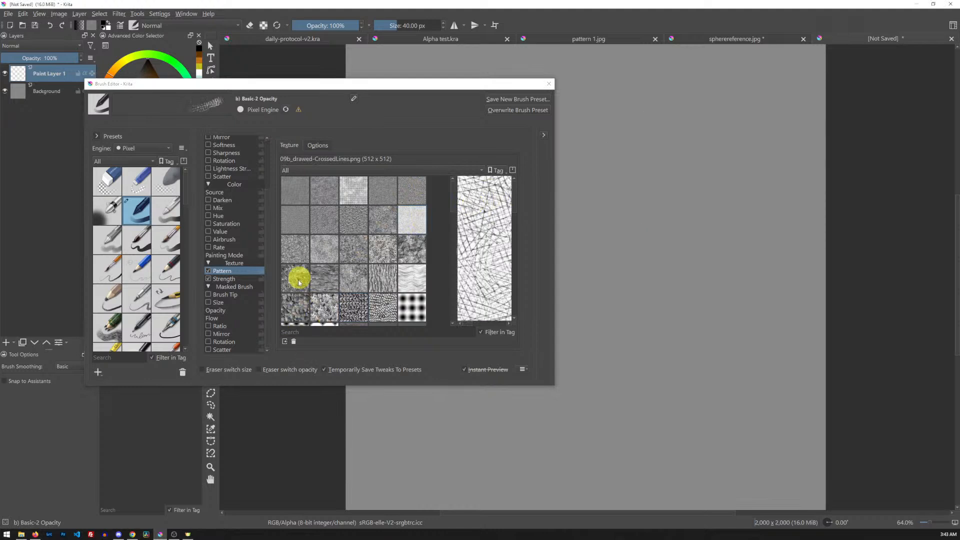
Start importing a custom brush texture and choose pattern 1.jpg from the Day 2 folder.
{"action": "left_click", "coordinate": [284, 342]}
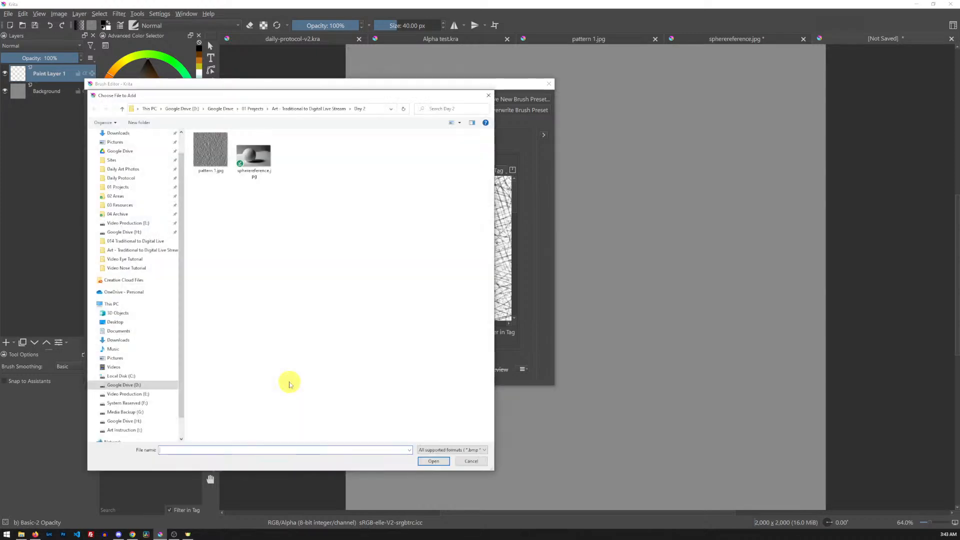
{"action": "left_click_drag", "start_coordinate": [366, 99], "coordinate": [581, 65]}
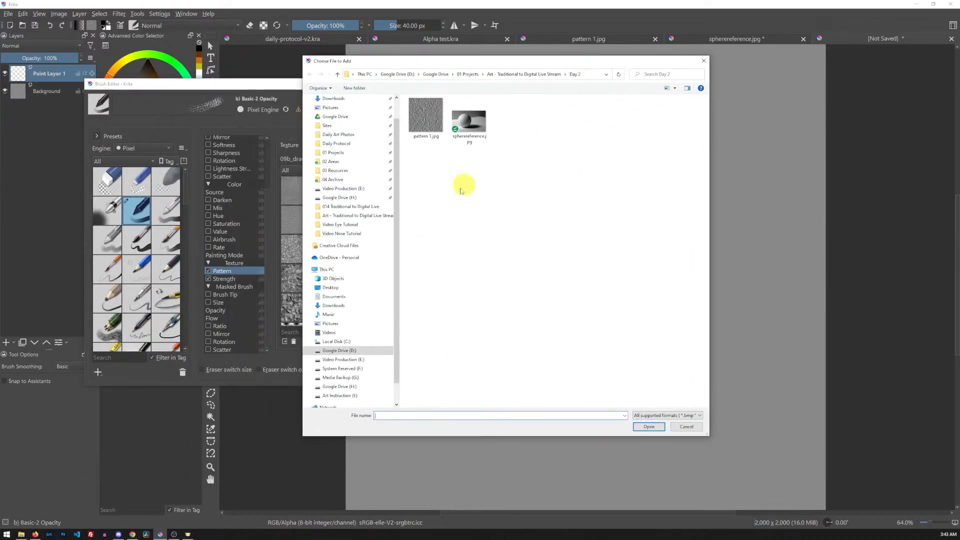
{"action": "left_click", "coordinate": [424, 117]}
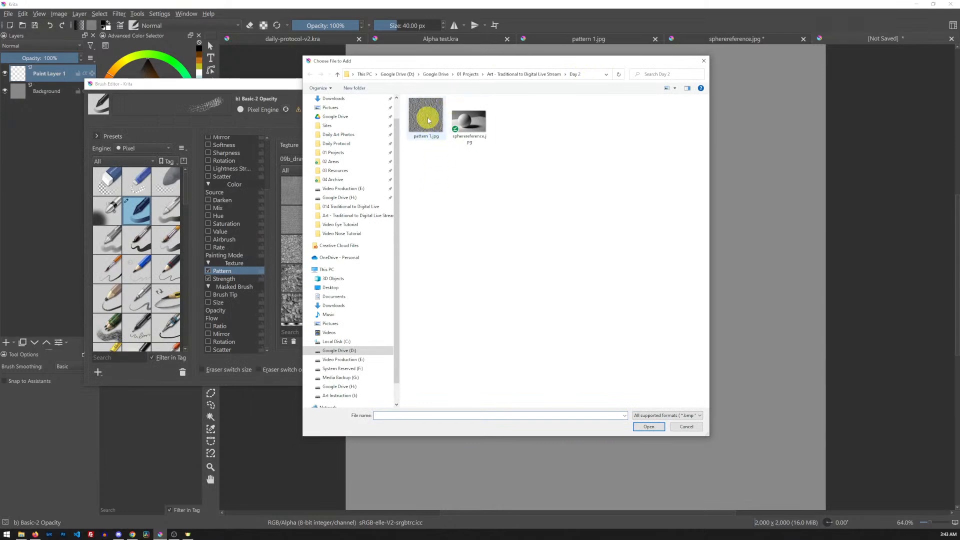
Import pattern 1.jpg into the pattern library and choose it as the brush texture.
{"action": "left_click", "coordinate": [649, 427]}
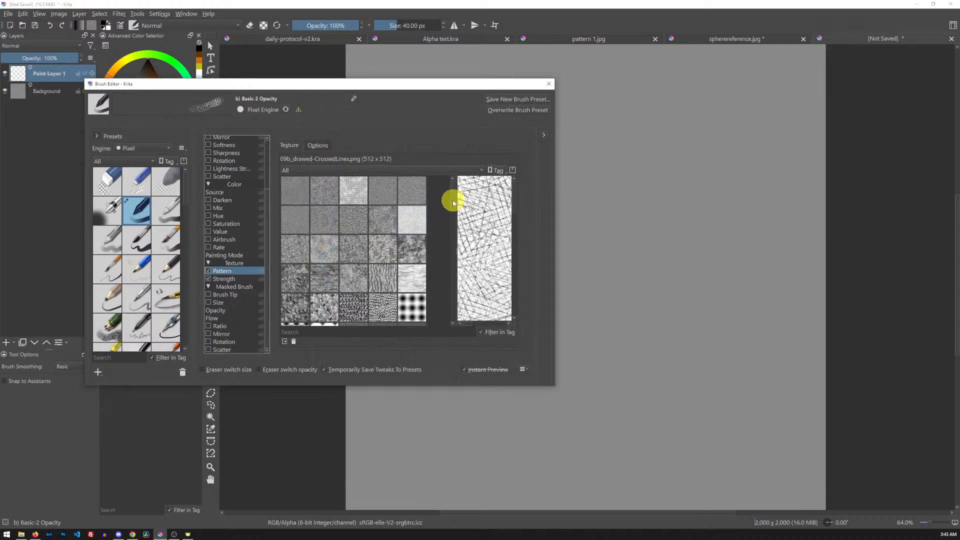
{"action": "scroll", "coordinate": [453, 201], "scroll_direction": "down", "scroll_amount": 5}
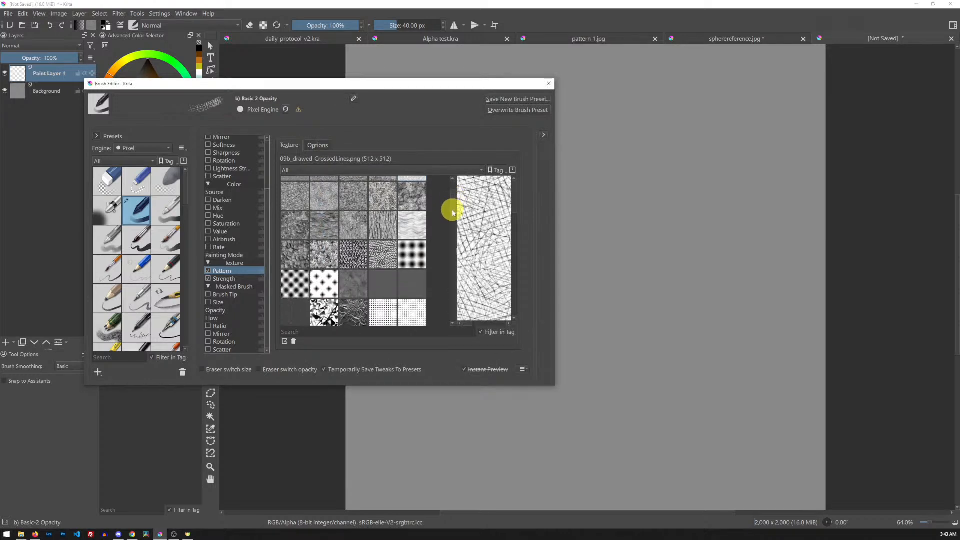
{"action": "left_click_drag", "start_coordinate": [452, 228], "coordinate": [449, 281]}
{"action": "left_click", "coordinate": [385, 255]}
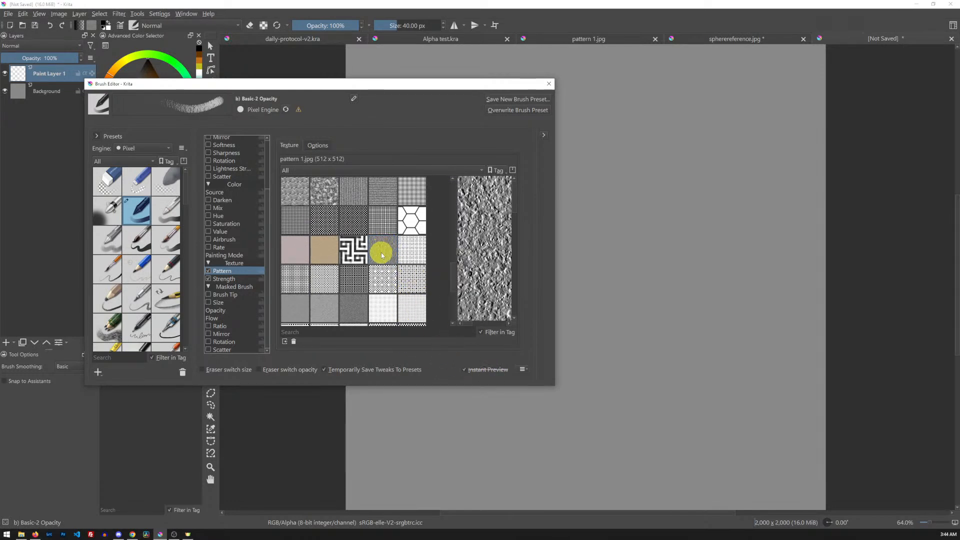
{"action": "mouse_move", "coordinate": [382, 255]}
Enlarge the brush to about 139 px and paint overlapping black test strokes with the new texture.
{"action": "mouse_move", "coordinate": [647, 117]}
{"action": "left_mouse_down"}
{"action": "mouse_move", "coordinate": [636, 179]}
{"action": "mouse_move", "coordinate": [647, 182]}
{"action": "mouse_move", "coordinate": [662, 130]}
{"action": "mouse_move", "coordinate": [675, 136]}
{"action": "mouse_move", "coordinate": [660, 204]}
{"action": "mouse_move", "coordinate": [701, 172]}
{"action": "mouse_move", "coordinate": [720, 179]}
{"action": "left_mouse_up"}
{"action": "left_click_drag", "start_coordinate": [680, 258], "coordinate": [729, 208], "text": "shift"}
{"action": "mouse_move", "coordinate": [690, 151]}
{"action": "left_mouse_down"}
{"action": "mouse_move", "coordinate": [690, 190]}
{"action": "mouse_move", "coordinate": [721, 158]}
{"action": "mouse_move", "coordinate": [724, 194]}
{"action": "mouse_move", "coordinate": [713, 217]}
{"action": "mouse_move", "coordinate": [727, 241]}
{"action": "mouse_move", "coordinate": [667, 265]}
{"action": "mouse_move", "coordinate": [652, 241]}
{"action": "mouse_move", "coordinate": [636, 284]}
{"action": "mouse_move", "coordinate": [634, 159]}
{"action": "mouse_move", "coordinate": [628, 230]}
{"action": "mouse_move", "coordinate": [662, 268]}
{"action": "mouse_move", "coordinate": [677, 250]}
{"action": "mouse_move", "coordinate": [696, 272]}
{"action": "mouse_move", "coordinate": [662, 260]}
{"action": "mouse_move", "coordinate": [625, 227]}
{"action": "mouse_move", "coordinate": [624, 251]}
{"action": "mouse_move", "coordinate": [661, 265]}
{"action": "mouse_move", "coordinate": [741, 257]}
{"action": "mouse_move", "coordinate": [720, 262]}
{"action": "left_mouse_up"}
{"action": "left_click_drag", "start_coordinate": [225, 83], "coordinate": [215, 155]}
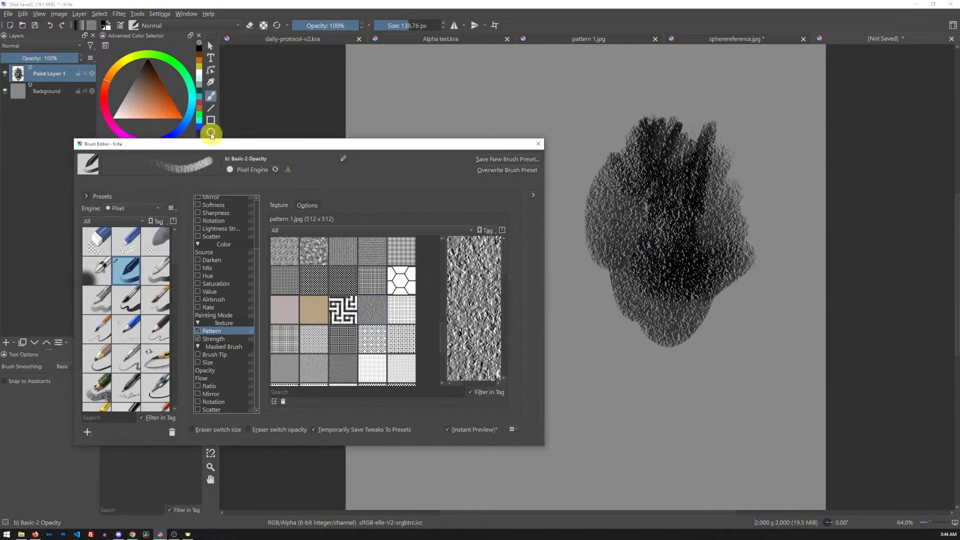
Paint orange and dark brown test strokes over the black texture, and clear the paint layer.
{"action": "mouse_move", "coordinate": [645, 270]}
{"action": "left_mouse_down"}
{"action": "mouse_move", "coordinate": [673, 231]}
{"action": "mouse_move", "coordinate": [663, 268]}
{"action": "mouse_move", "coordinate": [693, 257]}
{"action": "mouse_move", "coordinate": [691, 275]}
{"action": "mouse_move", "coordinate": [724, 263]}
{"action": "mouse_move", "coordinate": [707, 302]}
{"action": "mouse_move", "coordinate": [722, 294]}
{"action": "mouse_move", "coordinate": [718, 227]}
{"action": "mouse_move", "coordinate": [748, 253]}
{"action": "left_mouse_up"}
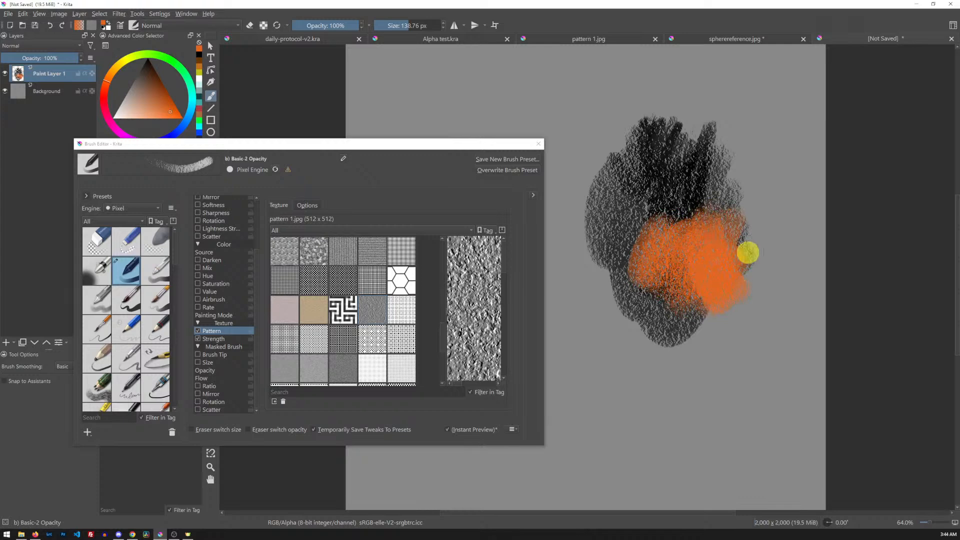
{"action": "left_click_drag", "start_coordinate": [150, 92], "coordinate": [157, 74]}
{"action": "mouse_move", "coordinate": [679, 235]}
{"action": "left_mouse_down"}
{"action": "mouse_move", "coordinate": [704, 217]}
{"action": "mouse_move", "coordinate": [700, 272]}
{"action": "mouse_move", "coordinate": [710, 221]}
{"action": "mouse_move", "coordinate": [708, 265]}
{"action": "mouse_move", "coordinate": [726, 235]}
{"action": "mouse_move", "coordinate": [729, 260]}
{"action": "mouse_move", "coordinate": [745, 264]}
{"action": "mouse_move", "coordinate": [689, 200]}
{"action": "mouse_move", "coordinate": [648, 248]}
{"action": "mouse_move", "coordinate": [712, 220]}
{"action": "mouse_move", "coordinate": [748, 300]}
{"action": "left_mouse_up"}
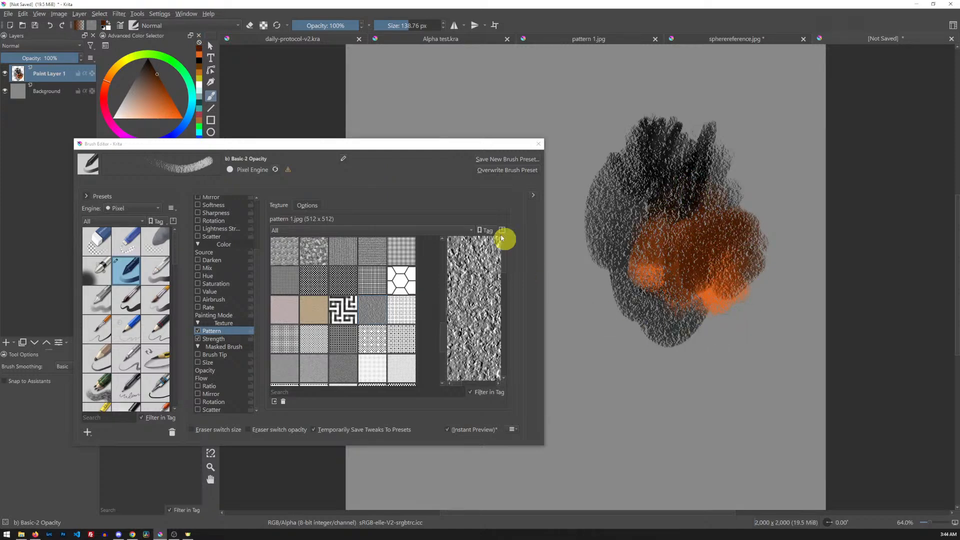
{"action": "left_click_drag", "start_coordinate": [414, 143], "coordinate": [423, 126]}
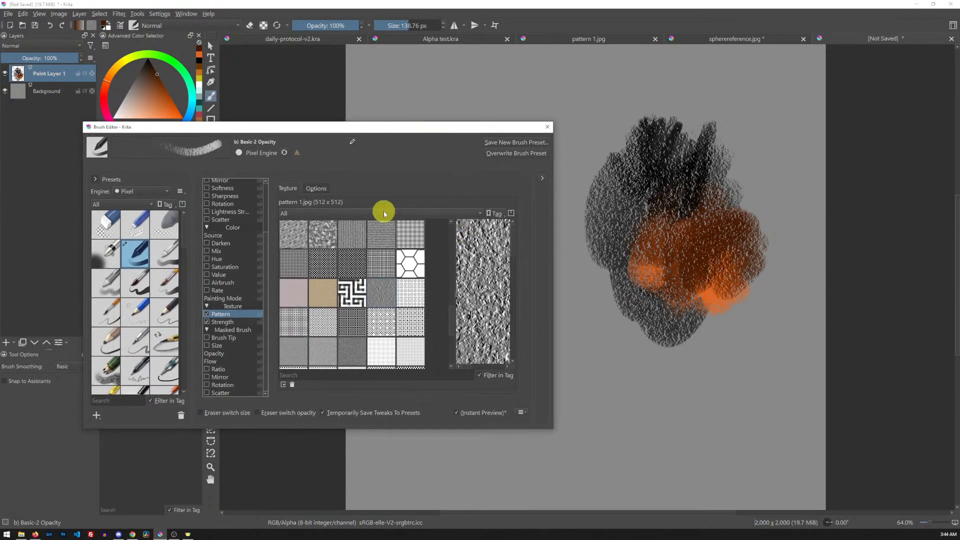
{"action": "left_click_drag", "start_coordinate": [677, 311], "coordinate": [702, 284]}
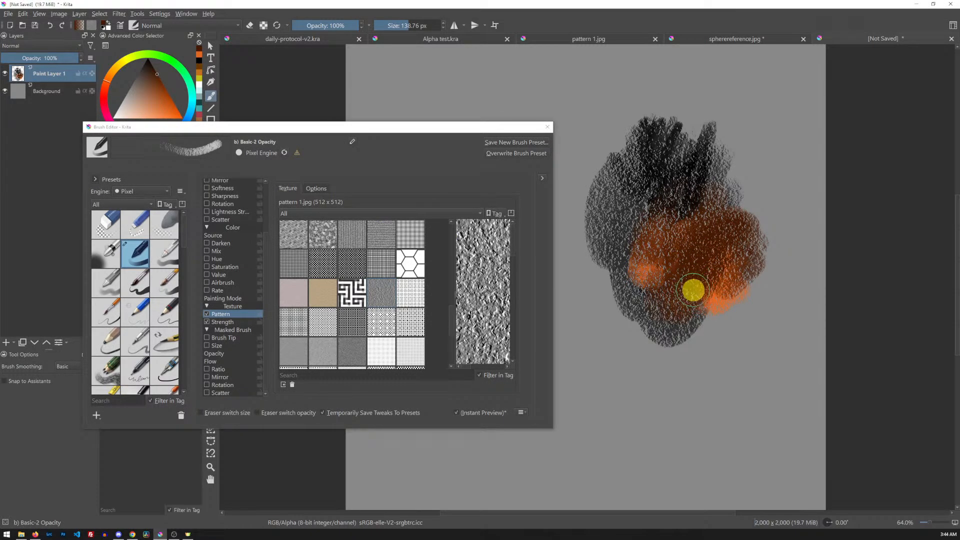
{"action": "key", "text": "Delete"}
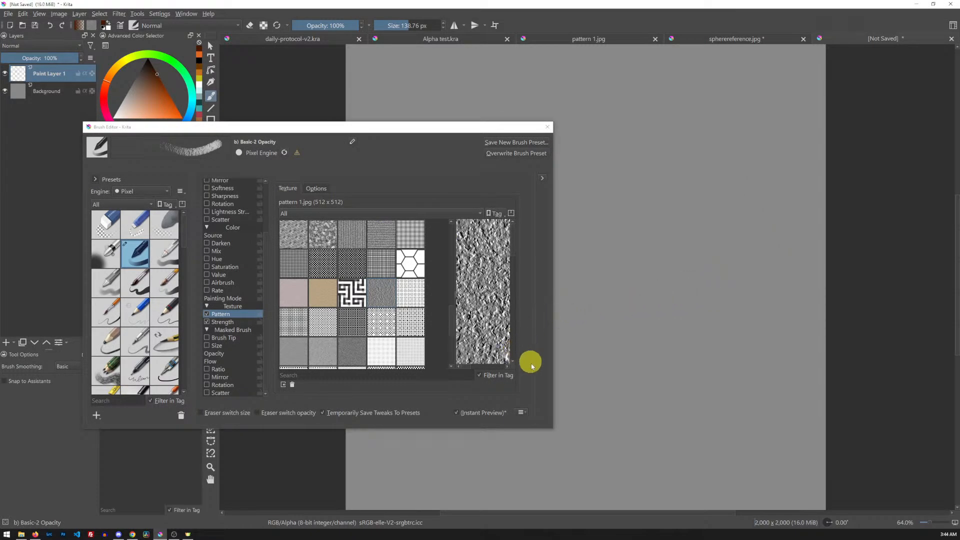
Open the texture pattern's options and paint a black reference swatch near the top of the canvas, undoing the brown test stroke.
{"action": "left_click", "coordinate": [318, 189]}
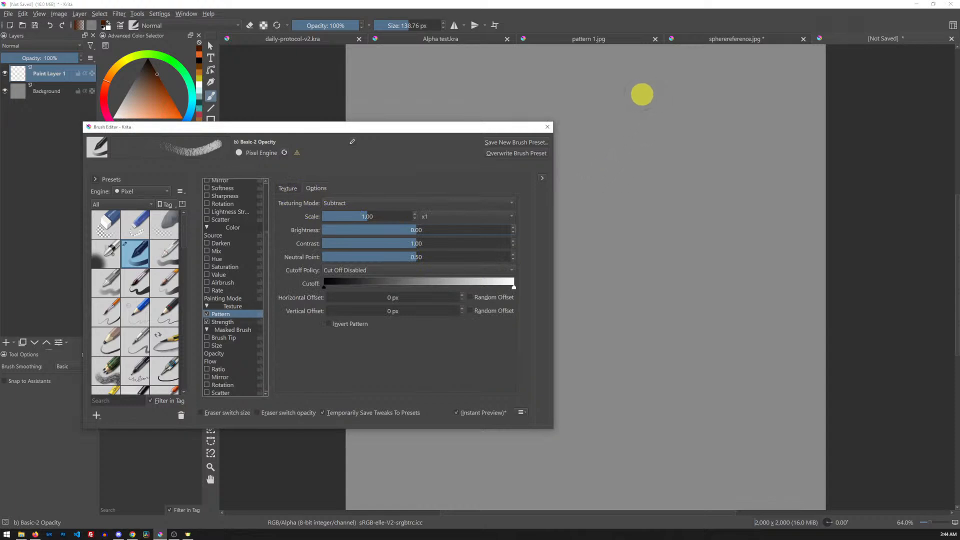
{"action": "mouse_move", "coordinate": [668, 81]}
{"action": "left_mouse_down"}
{"action": "mouse_move", "coordinate": [652, 94]}
{"action": "mouse_move", "coordinate": [668, 108]}
{"action": "mouse_move", "coordinate": [637, 136]}
{"action": "left_mouse_up"}
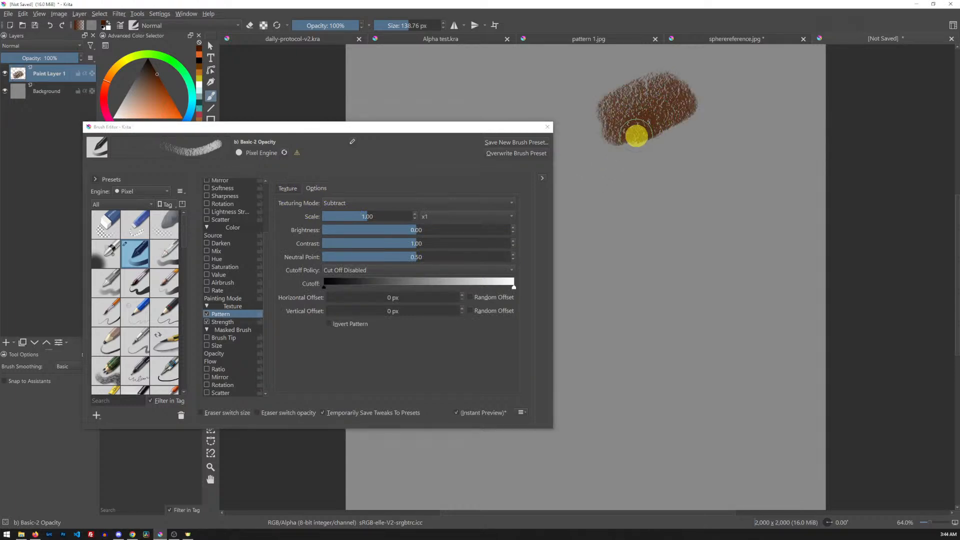
{"action": "key", "text": "ctrl+z"}
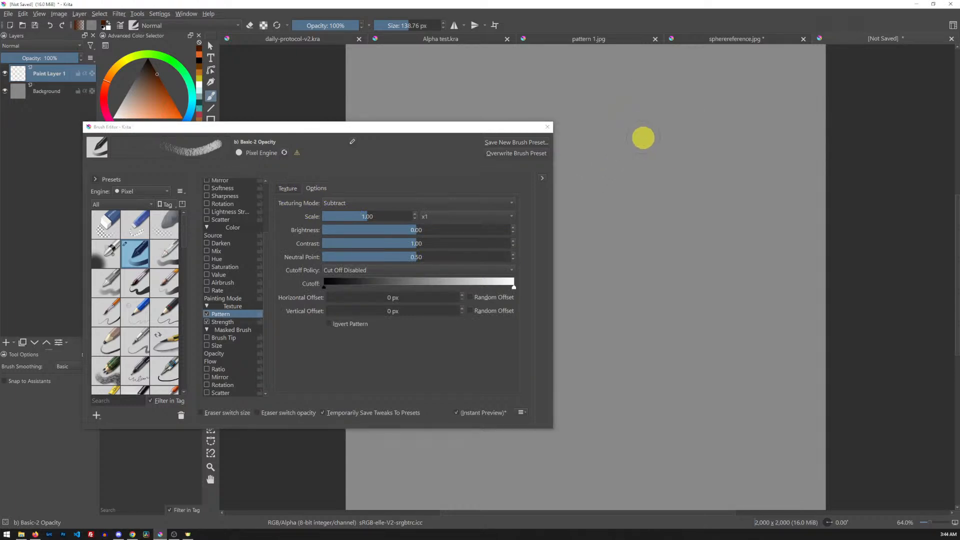
{"action": "mouse_move", "coordinate": [636, 102]}
{"action": "left_mouse_down"}
{"action": "mouse_move", "coordinate": [635, 137]}
{"action": "mouse_move", "coordinate": [688, 129]}
{"action": "mouse_move", "coordinate": [700, 175]}
{"action": "left_mouse_up"}
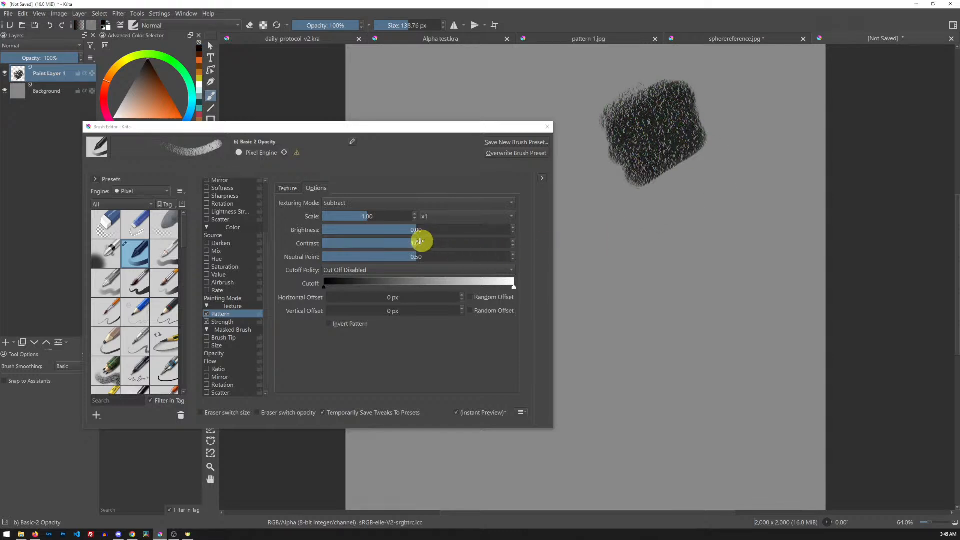
Compare texture brightness by painting one swatch with it raised and another with it at -0.47.
{"action": "left_click_drag", "start_coordinate": [418, 231], "coordinate": [485, 230]}
{"action": "mouse_move", "coordinate": [641, 205]}
{"action": "left_mouse_down"}
{"action": "mouse_move", "coordinate": [662, 200]}
{"action": "mouse_move", "coordinate": [658, 180]}
{"action": "mouse_move", "coordinate": [677, 223]}
{"action": "mouse_move", "coordinate": [695, 228]}
{"action": "left_mouse_up"}
{"action": "left_click_drag", "start_coordinate": [484, 230], "coordinate": [371, 230]}
{"action": "mouse_move", "coordinate": [688, 254]}
{"action": "left_mouse_down"}
{"action": "mouse_move", "coordinate": [724, 238]}
{"action": "mouse_move", "coordinate": [677, 283]}
{"action": "mouse_move", "coordinate": [741, 241]}
{"action": "mouse_move", "coordinate": [680, 302]}
{"action": "mouse_move", "coordinate": [720, 270]}
{"action": "left_mouse_up"}
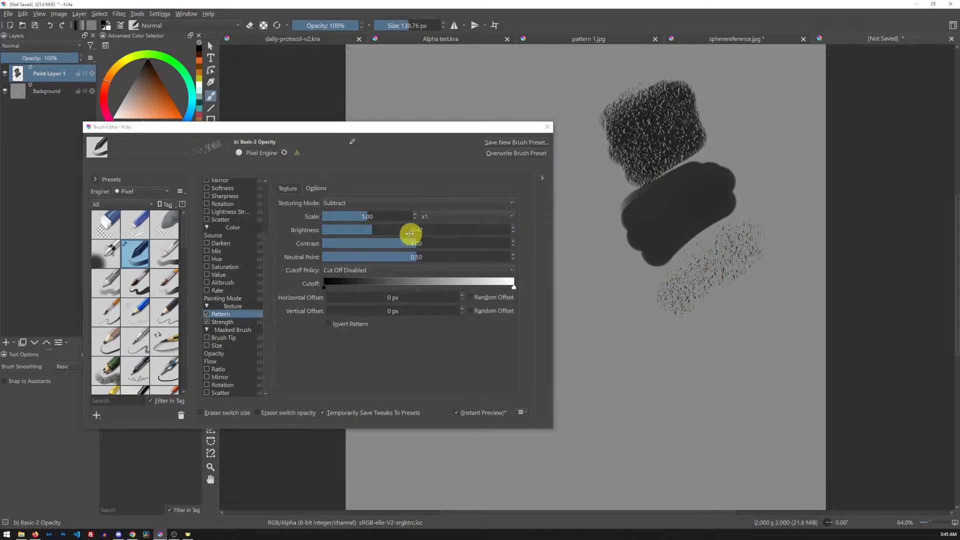
Set the texture brightness to -0.01 and paint comparison swatches with contrast at 0.27 and 1.90.
{"action": "mouse_move", "coordinate": [381, 233]}
{"action": "left_mouse_down"}
{"action": "mouse_move", "coordinate": [417, 231]}
{"action": "mouse_move", "coordinate": [401, 242]}
{"action": "mouse_move", "coordinate": [347, 244]}
{"action": "left_mouse_up"}
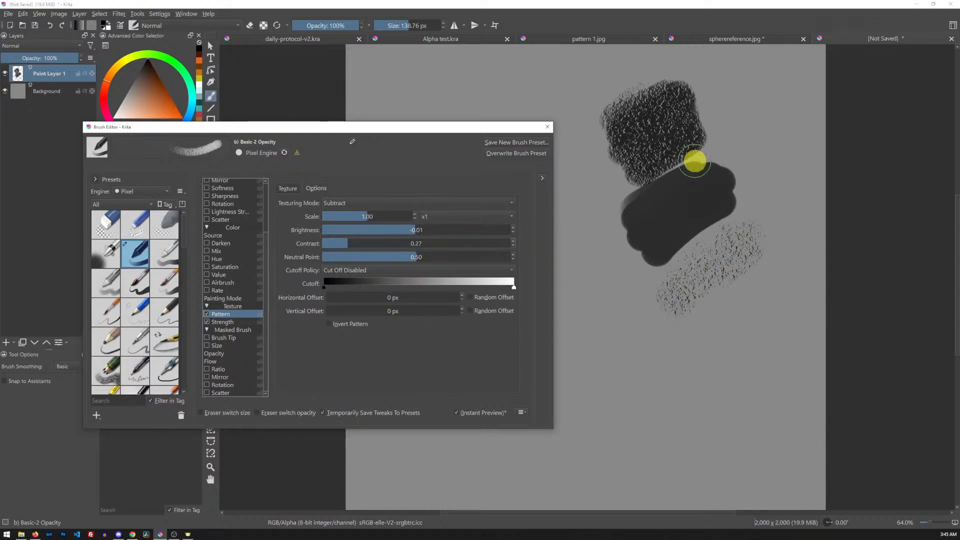
{"action": "mouse_move", "coordinate": [593, 317]}
{"action": "left_mouse_down"}
{"action": "mouse_move", "coordinate": [630, 298]}
{"action": "mouse_move", "coordinate": [635, 353]}
{"action": "mouse_move", "coordinate": [665, 330]}
{"action": "mouse_move", "coordinate": [682, 358]}
{"action": "left_mouse_up"}
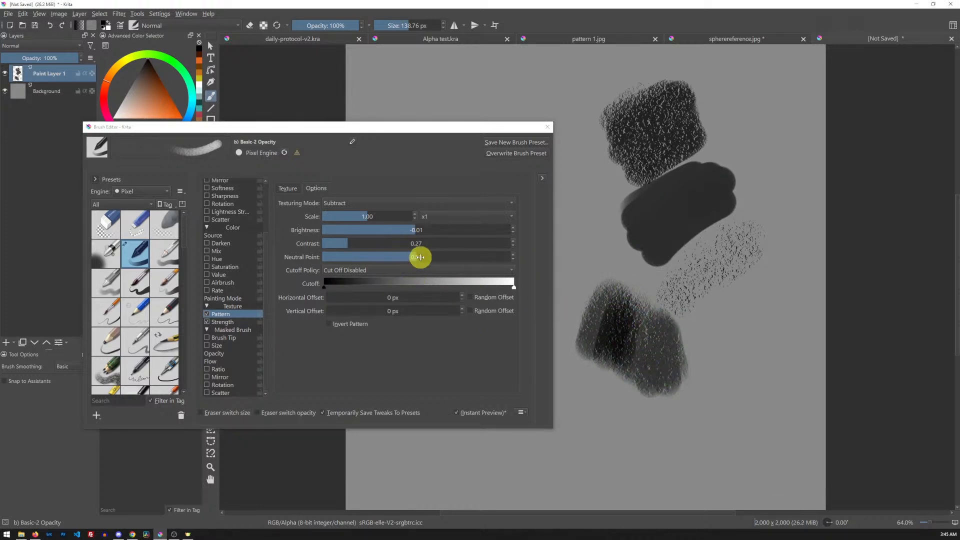
{"action": "left_click_drag", "start_coordinate": [352, 245], "coordinate": [590, 246]}
{"action": "mouse_move", "coordinate": [708, 344]}
{"action": "left_mouse_down"}
{"action": "mouse_move", "coordinate": [728, 361]}
{"action": "mouse_move", "coordinate": [734, 314]}
{"action": "mouse_move", "coordinate": [745, 365]}
{"action": "mouse_move", "coordinate": [752, 321]}
{"action": "mouse_move", "coordinate": [765, 364]}
{"action": "mouse_move", "coordinate": [775, 328]}
{"action": "mouse_move", "coordinate": [795, 345]}
{"action": "left_mouse_up"}
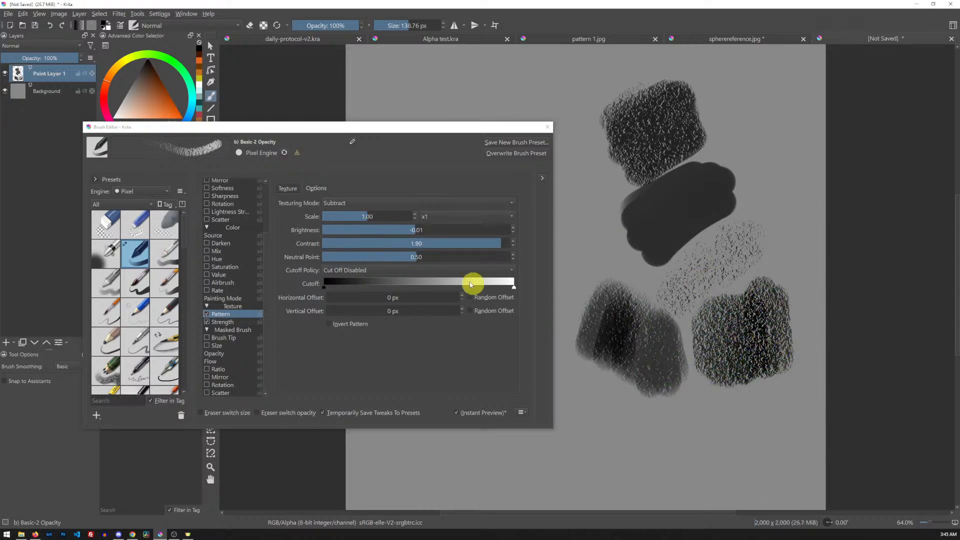
Paint test swatches with the texture contrast lowered to 0.22 and with it set to 0.30.
{"action": "left_click_drag", "start_coordinate": [490, 244], "coordinate": [342, 244]}
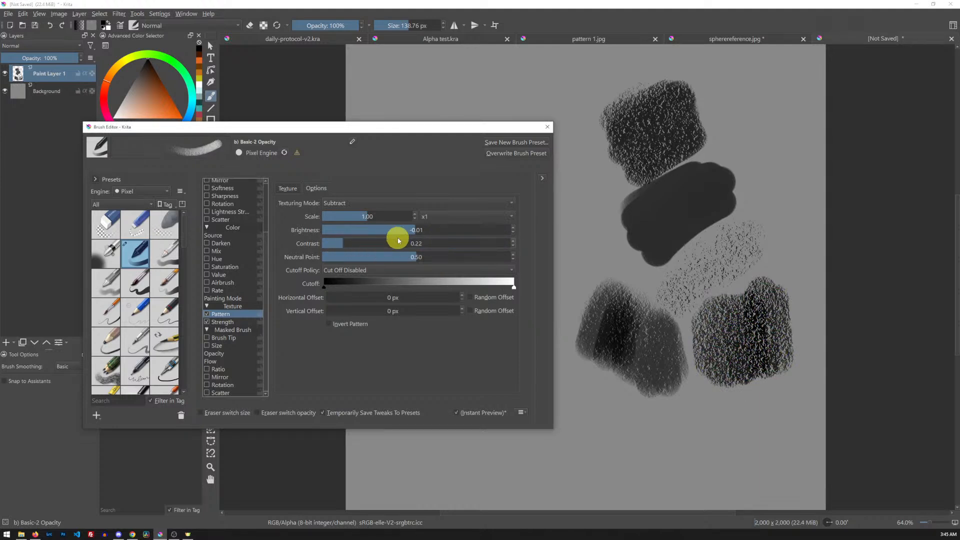
{"action": "mouse_move", "coordinate": [757, 116]}
{"action": "left_mouse_down"}
{"action": "mouse_move", "coordinate": [772, 159]}
{"action": "mouse_move", "coordinate": [765, 182]}
{"action": "mouse_move", "coordinate": [778, 257]}
{"action": "left_mouse_up"}
{"action": "left_click_drag", "start_coordinate": [345, 244], "coordinate": [350, 244]}
{"action": "mouse_move", "coordinate": [579, 99]}
{"action": "left_mouse_down"}
{"action": "mouse_move", "coordinate": [591, 87]}
{"action": "mouse_move", "coordinate": [586, 115]}
{"action": "left_mouse_up"}
{"action": "mouse_move", "coordinate": [588, 156]}
{"action": "left_mouse_down"}
{"action": "mouse_move", "coordinate": [602, 136]}
{"action": "mouse_move", "coordinate": [595, 188]}
{"action": "mouse_move", "coordinate": [613, 132]}
{"action": "mouse_move", "coordinate": [585, 190]}
{"action": "mouse_move", "coordinate": [625, 145]}
{"action": "mouse_move", "coordinate": [622, 153]}
{"action": "mouse_move", "coordinate": [648, 160]}
{"action": "mouse_move", "coordinate": [620, 206]}
{"action": "mouse_move", "coordinate": [601, 188]}
{"action": "mouse_move", "coordinate": [620, 200]}
{"action": "left_mouse_up"}
Paint test swatches with the texture's neutral point at 0.81 and 0.28, and clear the paint layer.
{"action": "left_click_drag", "start_coordinate": [425, 261], "coordinate": [474, 257]}
{"action": "mouse_move", "coordinate": [611, 395]}
{"action": "left_mouse_down"}
{"action": "mouse_move", "coordinate": [630, 422]}
{"action": "mouse_move", "coordinate": [655, 374]}
{"action": "left_mouse_up"}
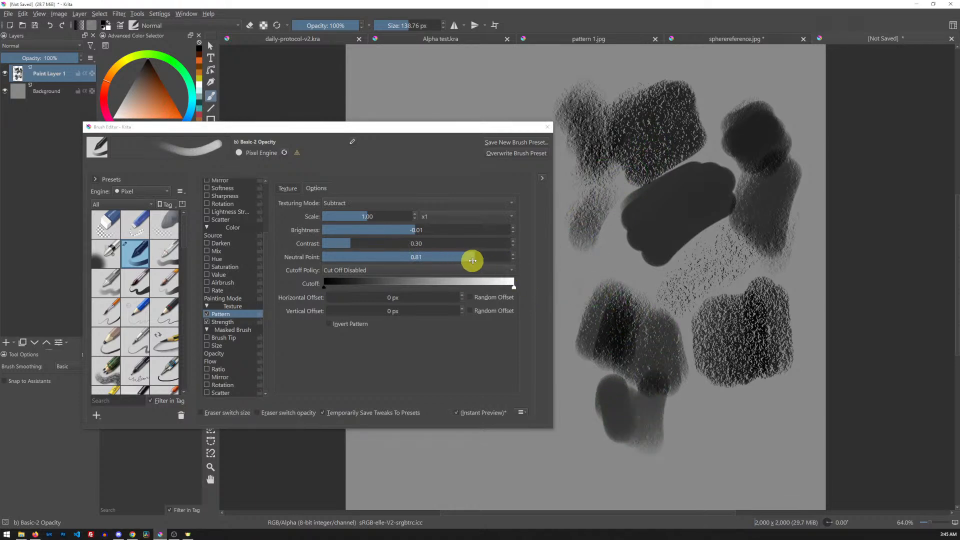
{"action": "left_click_drag", "start_coordinate": [471, 261], "coordinate": [375, 257]}
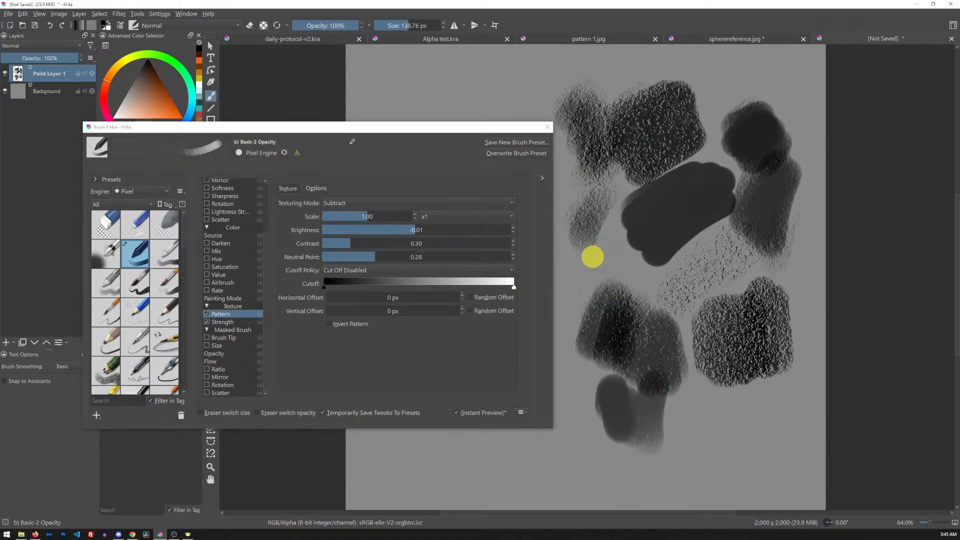
{"action": "mouse_move", "coordinate": [592, 296]}
{"action": "left_mouse_down"}
{"action": "mouse_move", "coordinate": [623, 269]}
{"action": "mouse_move", "coordinate": [656, 286]}
{"action": "mouse_move", "coordinate": [632, 261]}
{"action": "mouse_move", "coordinate": [680, 295]}
{"action": "left_mouse_up"}
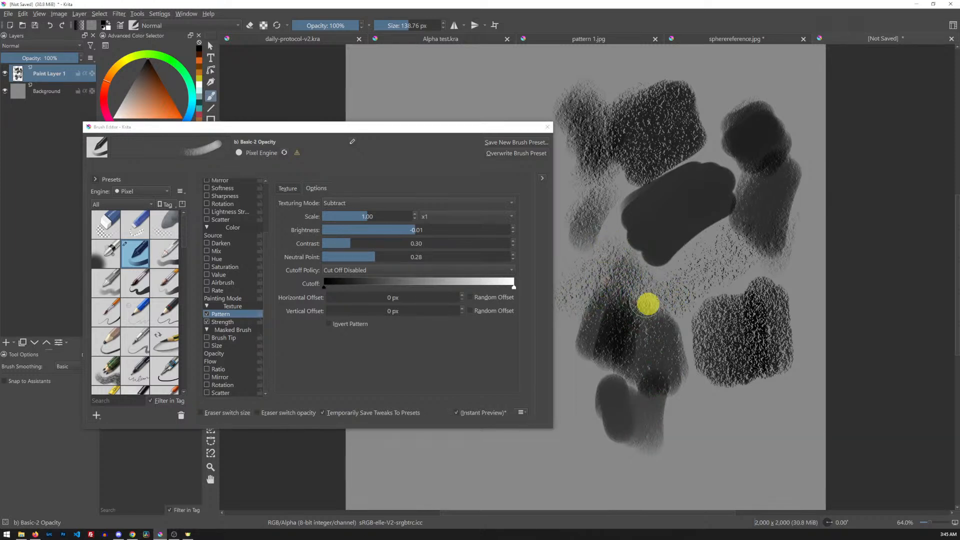
{"action": "left_click_drag", "start_coordinate": [718, 437], "coordinate": [717, 396]}
{"action": "key", "text": "Delete"}
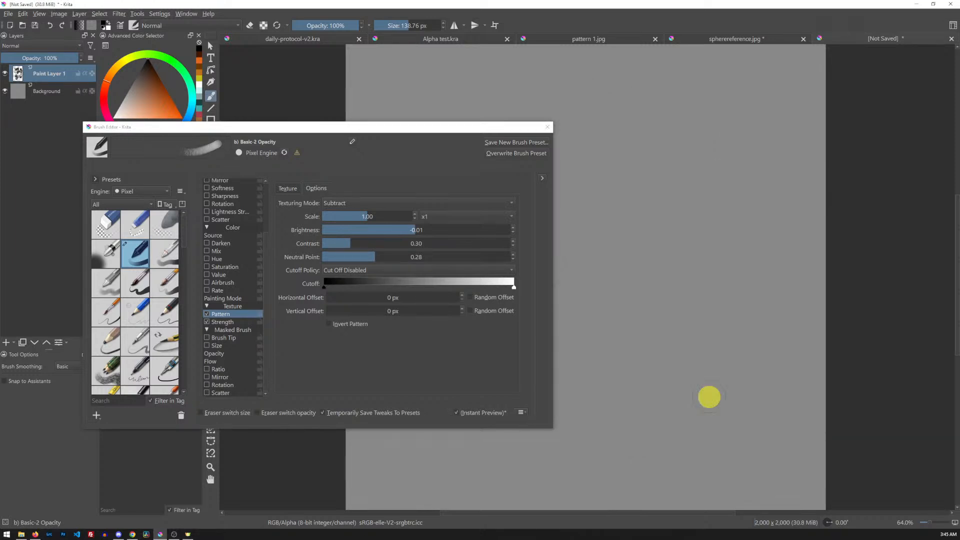
Paint a swatch at neutral point 0.28, and add more black test strokes while raising the neutral point.
{"action": "mouse_move", "coordinate": [615, 107]}
{"action": "left_mouse_down"}
{"action": "mouse_move", "coordinate": [636, 122]}
{"action": "mouse_move", "coordinate": [616, 148]}
{"action": "left_mouse_up"}
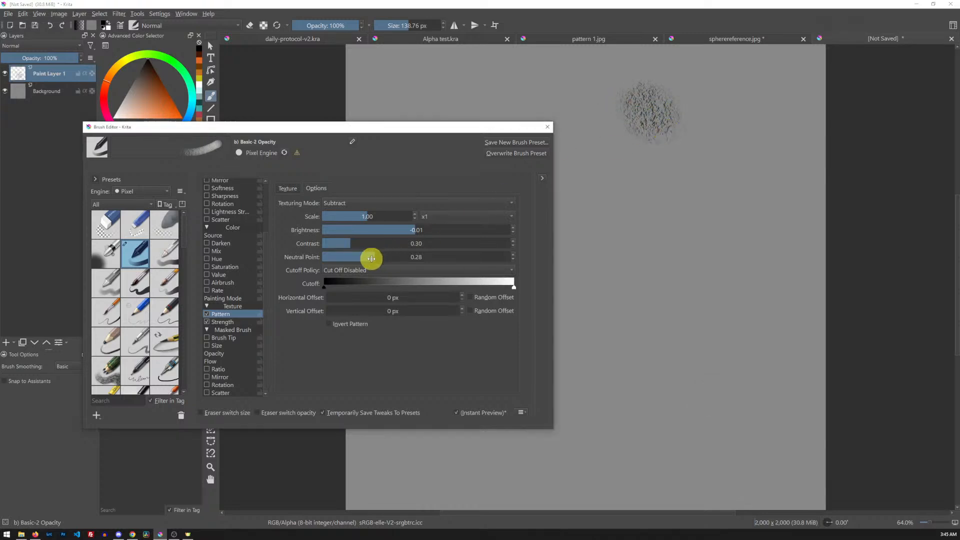
{"action": "left_click_drag", "start_coordinate": [370, 257], "coordinate": [436, 258]}
{"action": "mouse_move", "coordinate": [673, 138]}
{"action": "left_mouse_down"}
{"action": "mouse_move", "coordinate": [646, 174]}
{"action": "mouse_move", "coordinate": [680, 158]}
{"action": "mouse_move", "coordinate": [655, 188]}
{"action": "mouse_move", "coordinate": [699, 169]}
{"action": "mouse_move", "coordinate": [664, 195]}
{"action": "mouse_move", "coordinate": [690, 189]}
{"action": "mouse_move", "coordinate": [695, 202]}
{"action": "mouse_move", "coordinate": [718, 191]}
{"action": "mouse_move", "coordinate": [663, 231]}
{"action": "mouse_move", "coordinate": [723, 205]}
{"action": "mouse_move", "coordinate": [675, 246]}
{"action": "mouse_move", "coordinate": [744, 221]}
{"action": "mouse_move", "coordinate": [677, 262]}
{"action": "left_mouse_up"}
{"action": "left_click_drag", "start_coordinate": [444, 255], "coordinate": [453, 257]}
{"action": "mouse_move", "coordinate": [694, 289]}
{"action": "left_mouse_down"}
{"action": "mouse_move", "coordinate": [720, 262]}
{"action": "mouse_move", "coordinate": [708, 292]}
{"action": "left_mouse_up"}
Set the texture contrast to 0.79 and neutral point to 0.63, painting black test swatches.
{"action": "left_click_drag", "start_coordinate": [356, 242], "coordinate": [423, 244]}
{"action": "mouse_move", "coordinate": [655, 293]}
{"action": "left_mouse_down"}
{"action": "mouse_move", "coordinate": [638, 312]}
{"action": "mouse_move", "coordinate": [653, 309]}
{"action": "mouse_move", "coordinate": [646, 331]}
{"action": "mouse_move", "coordinate": [673, 320]}
{"action": "left_mouse_up"}
{"action": "left_click_drag", "start_coordinate": [444, 255], "coordinate": [449, 253]}
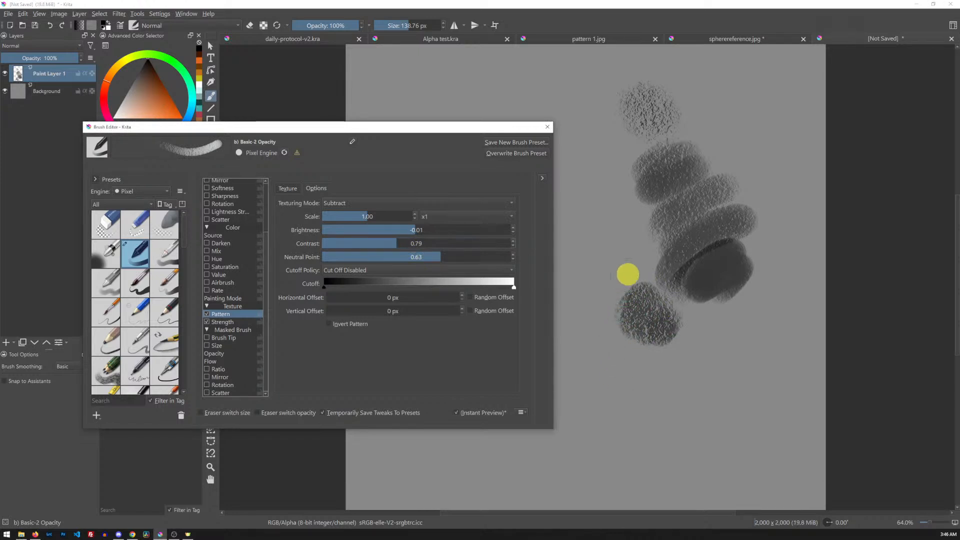
{"action": "left_click_drag", "start_coordinate": [607, 223], "coordinate": [621, 261]}
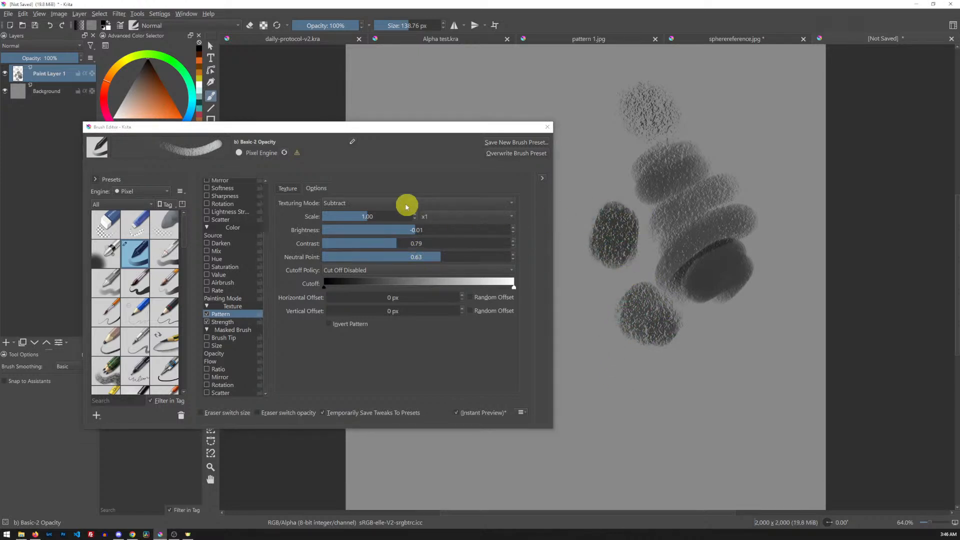
Reduce the texture scale to 0.75 and on to 0.47, painting a test swatch at each size.
{"action": "left_click_drag", "start_coordinate": [366, 216], "coordinate": [361, 217]}
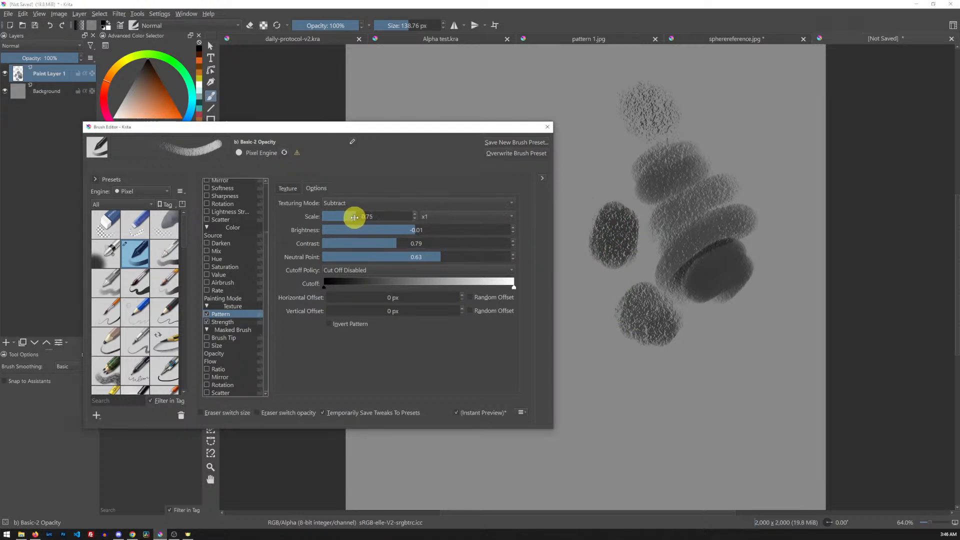
{"action": "mouse_move", "coordinate": [718, 116]}
{"action": "left_mouse_down"}
{"action": "mouse_move", "coordinate": [741, 124]}
{"action": "mouse_move", "coordinate": [716, 177]}
{"action": "left_mouse_up"}
{"action": "left_click_drag", "start_coordinate": [348, 216], "coordinate": [343, 217]}
{"action": "mouse_move", "coordinate": [768, 145]}
{"action": "left_mouse_down"}
{"action": "mouse_move", "coordinate": [770, 160]}
{"action": "mouse_move", "coordinate": [742, 170]}
{"action": "left_mouse_up"}
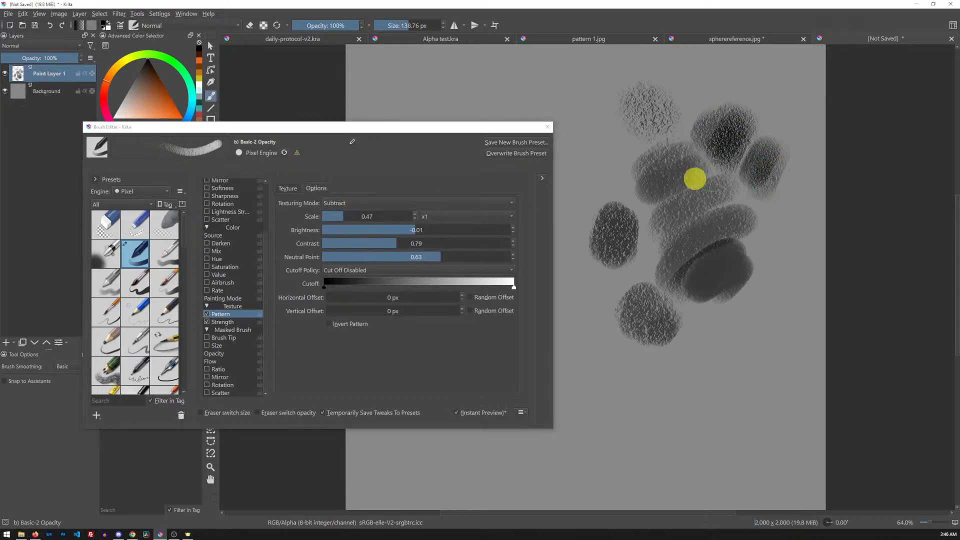
Set the texture contrast to 0.74, neutral point to 0.69 and scale to 0.33, painting test swatches.
{"action": "left_click_drag", "start_coordinate": [398, 243], "coordinate": [392, 243]}
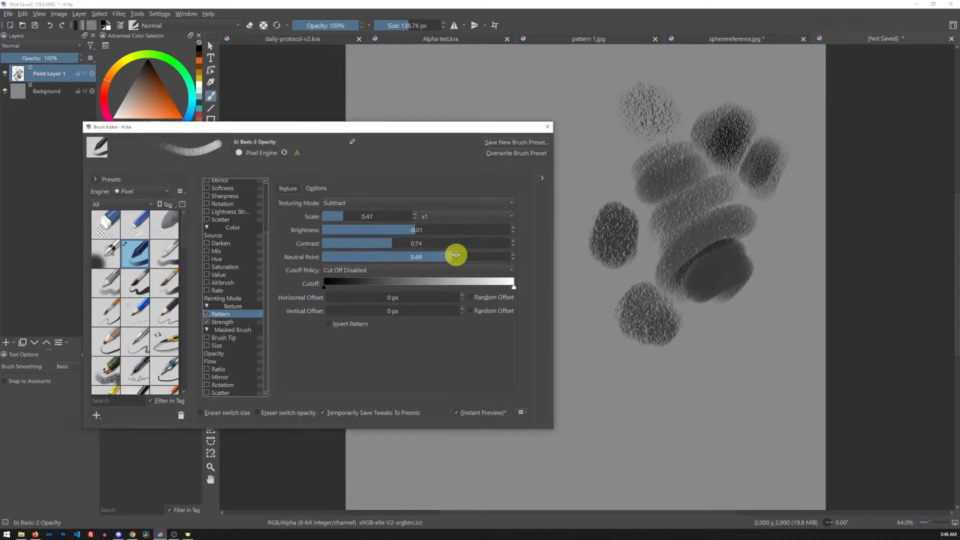
{"action": "mouse_move", "coordinate": [784, 213]}
{"action": "left_mouse_down"}
{"action": "mouse_move", "coordinate": [802, 255]}
{"action": "mouse_move", "coordinate": [801, 241]}
{"action": "left_mouse_up"}
{"action": "left_click_drag", "start_coordinate": [346, 216], "coordinate": [337, 217]}
{"action": "mouse_move", "coordinate": [615, 111]}
{"action": "left_mouse_down"}
{"action": "mouse_move", "coordinate": [620, 138]}
{"action": "mouse_move", "coordinate": [635, 135]}
{"action": "mouse_move", "coordinate": [641, 185]}
{"action": "mouse_move", "coordinate": [612, 146]}
{"action": "left_mouse_up"}
Set the texture's neutral point to 0.65, paint a test stroke, and clear the paint layer.
{"action": "left_click_drag", "start_coordinate": [449, 253], "coordinate": [444, 256]}
{"action": "mouse_move", "coordinate": [628, 343]}
{"action": "left_mouse_down"}
{"action": "mouse_move", "coordinate": [615, 337]}
{"action": "mouse_move", "coordinate": [641, 380]}
{"action": "mouse_move", "coordinate": [670, 396]}
{"action": "left_mouse_up"}
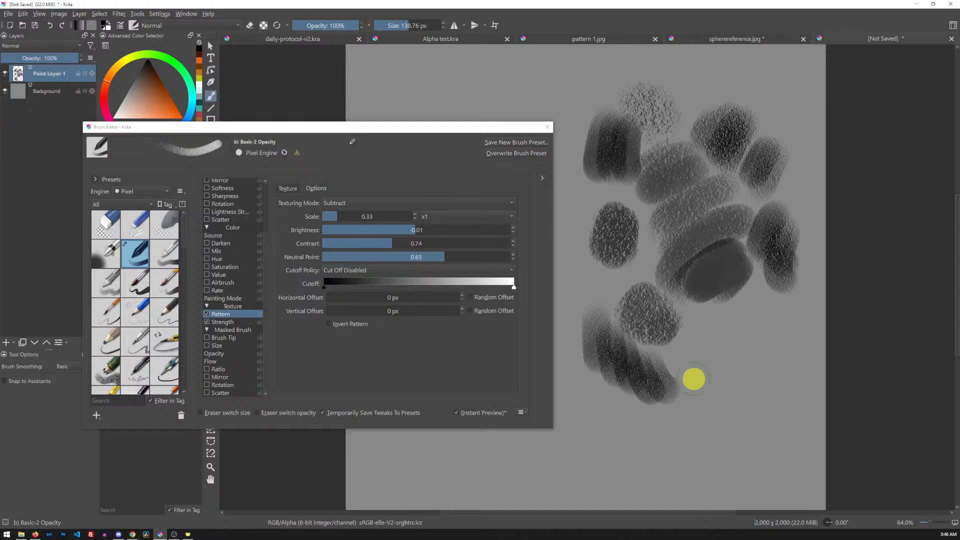
{"action": "key", "text": "Delete"}
Paint a dense black swatch and a wide patch of lighter vertical shading, and clear the paint layer.
{"action": "mouse_move", "coordinate": [623, 101]}
{"action": "left_mouse_down"}
{"action": "mouse_move", "coordinate": [624, 124]}
{"action": "mouse_move", "coordinate": [670, 133]}
{"action": "mouse_move", "coordinate": [644, 180]}
{"action": "mouse_move", "coordinate": [705, 155]}
{"action": "mouse_move", "coordinate": [677, 186]}
{"action": "mouse_move", "coordinate": [720, 182]}
{"action": "mouse_move", "coordinate": [728, 150]}
{"action": "mouse_move", "coordinate": [683, 165]}
{"action": "mouse_move", "coordinate": [689, 183]}
{"action": "left_mouse_up"}
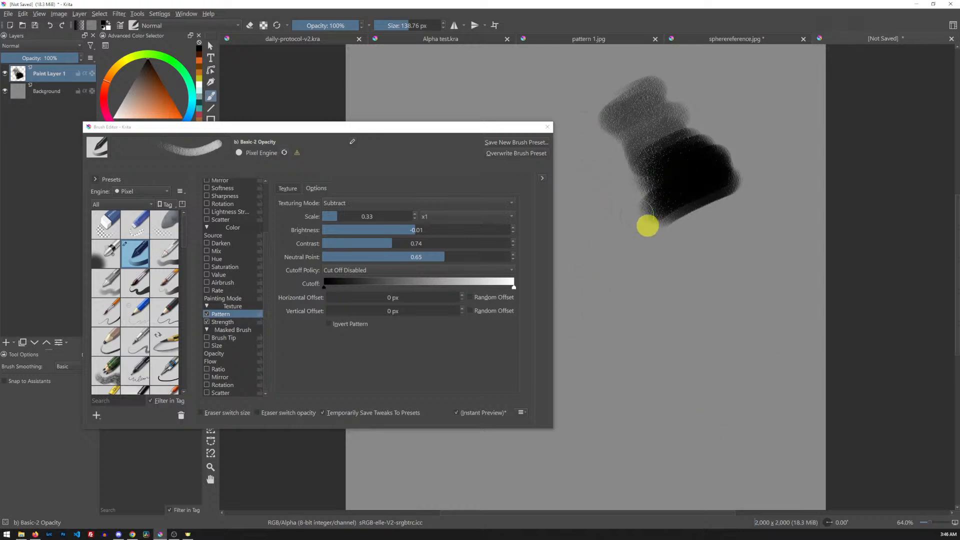
{"action": "mouse_move", "coordinate": [594, 229]}
{"action": "left_mouse_down"}
{"action": "mouse_move", "coordinate": [598, 325]}
{"action": "mouse_move", "coordinate": [630, 253]}
{"action": "mouse_move", "coordinate": [649, 335]}
{"action": "mouse_move", "coordinate": [681, 253]}
{"action": "mouse_move", "coordinate": [697, 323]}
{"action": "mouse_move", "coordinate": [712, 328]}
{"action": "mouse_move", "coordinate": [726, 249]}
{"action": "mouse_move", "coordinate": [756, 330]}
{"action": "left_mouse_up"}
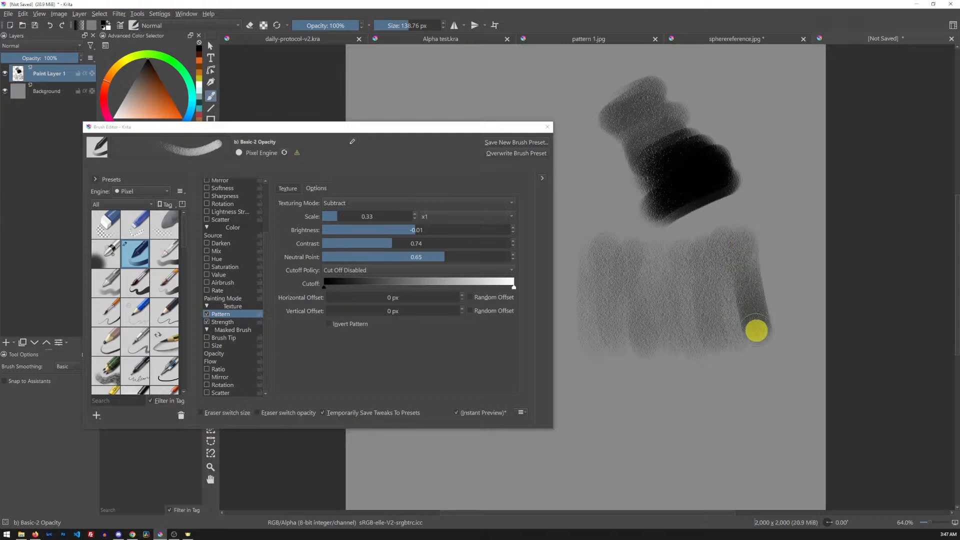
{"action": "key", "text": "Delete"}
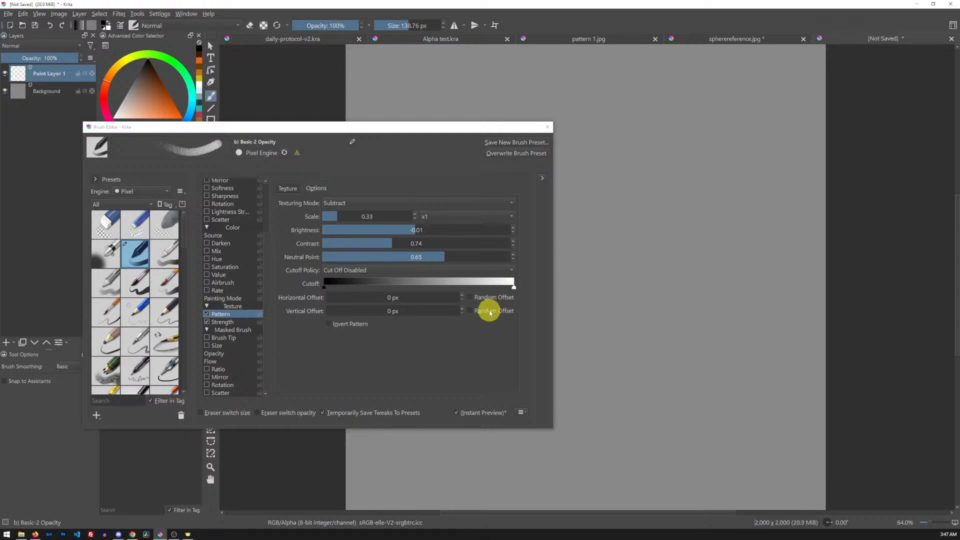
Enable random horizontal and vertical texture offsets and paint overlapping black test strokes.
{"action": "left_click", "coordinate": [470, 297]}
{"action": "left_click", "coordinate": [471, 311]}
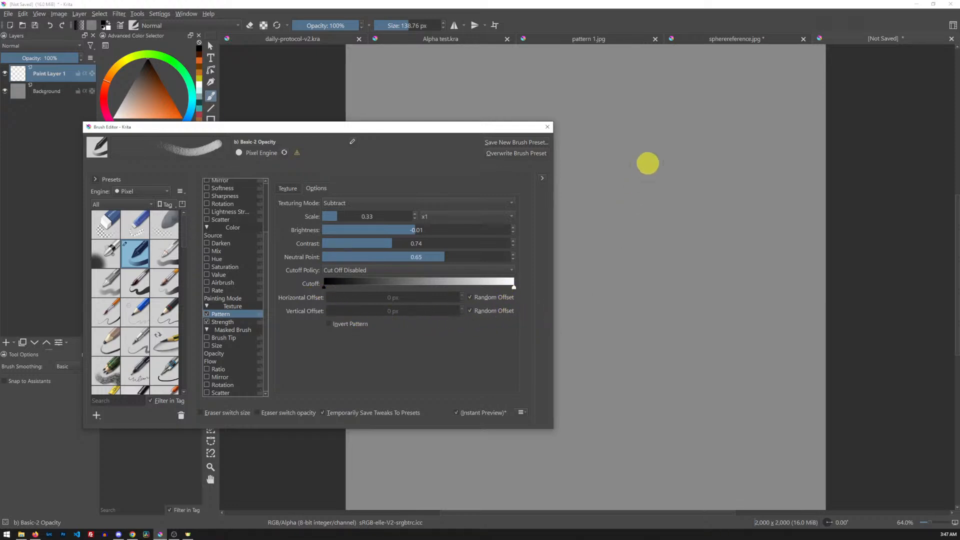
{"action": "mouse_move", "coordinate": [664, 118]}
{"action": "left_mouse_down"}
{"action": "mouse_move", "coordinate": [648, 149]}
{"action": "mouse_move", "coordinate": [682, 114]}
{"action": "mouse_move", "coordinate": [654, 161]}
{"action": "mouse_move", "coordinate": [685, 132]}
{"action": "mouse_move", "coordinate": [674, 166]}
{"action": "mouse_move", "coordinate": [686, 148]}
{"action": "mouse_move", "coordinate": [685, 169]}
{"action": "mouse_move", "coordinate": [668, 195]}
{"action": "mouse_move", "coordinate": [711, 147]}
{"action": "mouse_move", "coordinate": [663, 204]}
{"action": "mouse_move", "coordinate": [659, 150]}
{"action": "mouse_move", "coordinate": [643, 185]}
{"action": "mouse_move", "coordinate": [659, 203]}
{"action": "mouse_move", "coordinate": [655, 220]}
{"action": "mouse_move", "coordinate": [634, 191]}
{"action": "mouse_move", "coordinate": [612, 192]}
{"action": "mouse_move", "coordinate": [637, 227]}
{"action": "mouse_move", "coordinate": [606, 203]}
{"action": "mouse_move", "coordinate": [614, 249]}
{"action": "mouse_move", "coordinate": [606, 232]}
{"action": "mouse_move", "coordinate": [651, 250]}
{"action": "mouse_move", "coordinate": [665, 221]}
{"action": "mouse_move", "coordinate": [685, 241]}
{"action": "mouse_move", "coordinate": [678, 246]}
{"action": "mouse_move", "coordinate": [683, 205]}
{"action": "mouse_move", "coordinate": [699, 209]}
{"action": "mouse_move", "coordinate": [702, 196]}
{"action": "mouse_move", "coordinate": [715, 204]}
{"action": "mouse_move", "coordinate": [709, 190]}
{"action": "mouse_move", "coordinate": [731, 207]}
{"action": "mouse_move", "coordinate": [724, 161]}
{"action": "mouse_move", "coordinate": [742, 162]}
{"action": "mouse_move", "coordinate": [743, 227]}
{"action": "mouse_move", "coordinate": [733, 204]}
{"action": "mouse_move", "coordinate": [715, 216]}
{"action": "mouse_move", "coordinate": [748, 218]}
{"action": "left_mouse_up"}
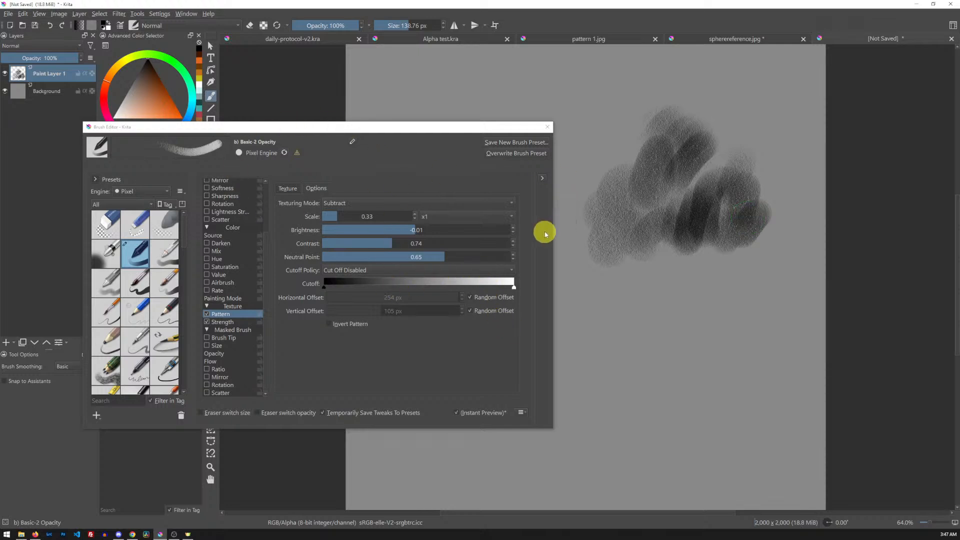
Close the brush editor and paint more overlapping textured black strokes across the upper part of the canvas.
{"action": "left_click", "coordinate": [548, 127]}
{"action": "mouse_move", "coordinate": [489, 172]}
{"action": "left_mouse_down"}
{"action": "mouse_move", "coordinate": [469, 172]}
{"action": "mouse_move", "coordinate": [504, 146]}
{"action": "left_mouse_up"}
{"action": "mouse_move", "coordinate": [542, 114]}
{"action": "left_mouse_down"}
{"action": "mouse_move", "coordinate": [512, 230]}
{"action": "mouse_move", "coordinate": [557, 152]}
{"action": "mouse_move", "coordinate": [523, 241]}
{"action": "mouse_move", "coordinate": [566, 178]}
{"action": "mouse_move", "coordinate": [564, 244]}
{"action": "mouse_move", "coordinate": [578, 233]}
{"action": "mouse_move", "coordinate": [587, 164]}
{"action": "mouse_move", "coordinate": [604, 253]}
{"action": "mouse_move", "coordinate": [565, 248]}
{"action": "mouse_move", "coordinate": [546, 262]}
{"action": "mouse_move", "coordinate": [586, 264]}
{"action": "mouse_move", "coordinate": [586, 292]}
{"action": "mouse_move", "coordinate": [583, 264]}
{"action": "mouse_move", "coordinate": [534, 221]}
{"action": "mouse_move", "coordinate": [511, 266]}
{"action": "mouse_move", "coordinate": [531, 223]}
{"action": "left_mouse_up"}
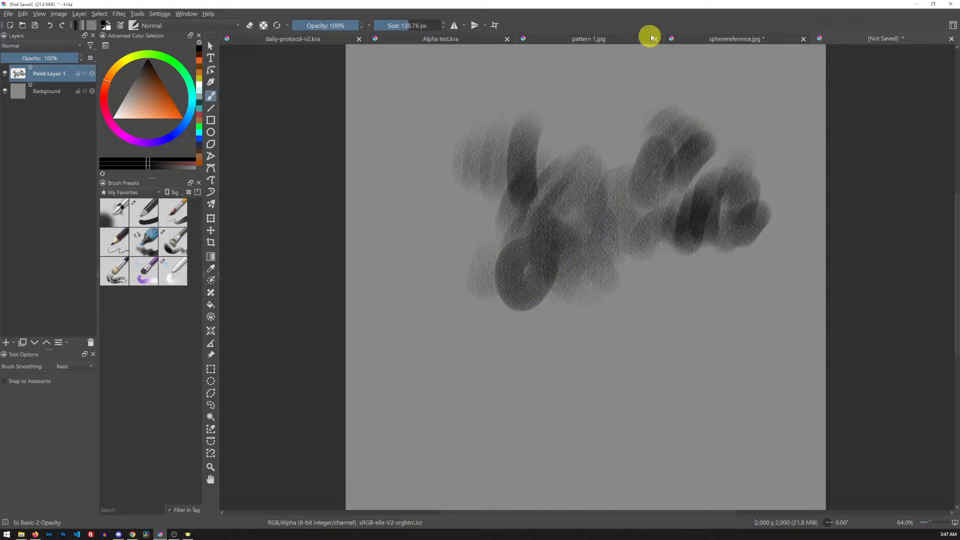
View pattern 1.jpg, return to the unsaved canvas, and paint more overlapping black strokes around the existing textured marks.
{"action": "left_click", "coordinate": [590, 39]}
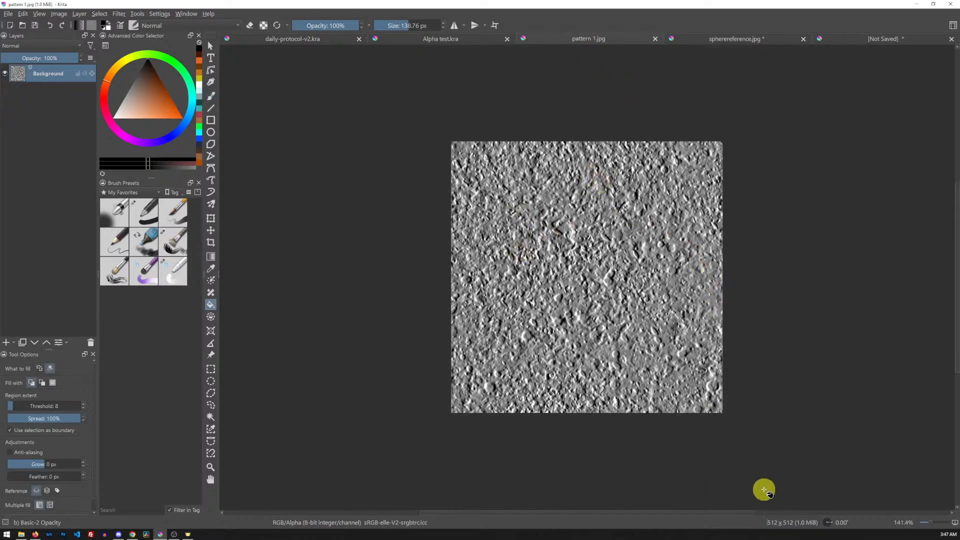
{"action": "left_click", "coordinate": [851, 41]}
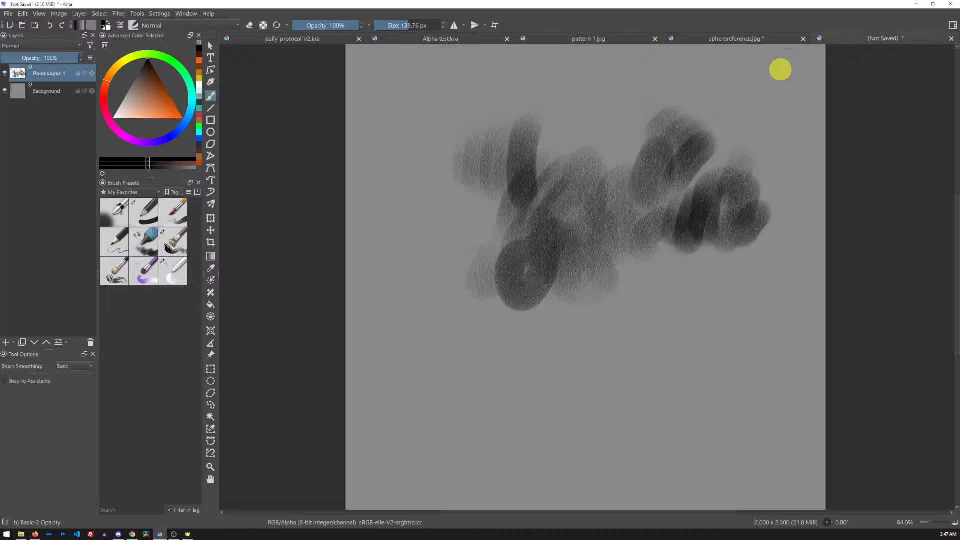
{"action": "mouse_move", "coordinate": [604, 101]}
{"action": "left_mouse_down"}
{"action": "mouse_move", "coordinate": [627, 103]}
{"action": "mouse_move", "coordinate": [617, 145]}
{"action": "mouse_move", "coordinate": [637, 99]}
{"action": "mouse_move", "coordinate": [628, 156]}
{"action": "mouse_move", "coordinate": [645, 97]}
{"action": "mouse_move", "coordinate": [646, 170]}
{"action": "left_mouse_up"}
{"action": "mouse_move", "coordinate": [639, 268]}
{"action": "left_mouse_down"}
{"action": "mouse_move", "coordinate": [651, 291]}
{"action": "mouse_move", "coordinate": [681, 249]}
{"action": "mouse_move", "coordinate": [693, 316]}
{"action": "mouse_move", "coordinate": [707, 267]}
{"action": "mouse_move", "coordinate": [719, 268]}
{"action": "mouse_move", "coordinate": [722, 308]}
{"action": "mouse_move", "coordinate": [724, 259]}
{"action": "mouse_move", "coordinate": [691, 290]}
{"action": "mouse_move", "coordinate": [698, 319]}
{"action": "mouse_move", "coordinate": [664, 272]}
{"action": "mouse_move", "coordinate": [628, 300]}
{"action": "left_mouse_up"}
{"action": "mouse_move", "coordinate": [648, 254]}
{"action": "left_mouse_down"}
{"action": "mouse_move", "coordinate": [630, 326]}
{"action": "mouse_move", "coordinate": [630, 259]}
{"action": "mouse_move", "coordinate": [618, 268]}
{"action": "mouse_move", "coordinate": [646, 244]}
{"action": "mouse_move", "coordinate": [630, 293]}
{"action": "mouse_move", "coordinate": [647, 245]}
{"action": "mouse_move", "coordinate": [666, 243]}
{"action": "mouse_move", "coordinate": [647, 301]}
{"action": "mouse_move", "coordinate": [666, 241]}
{"action": "mouse_move", "coordinate": [699, 255]}
{"action": "left_mouse_up"}
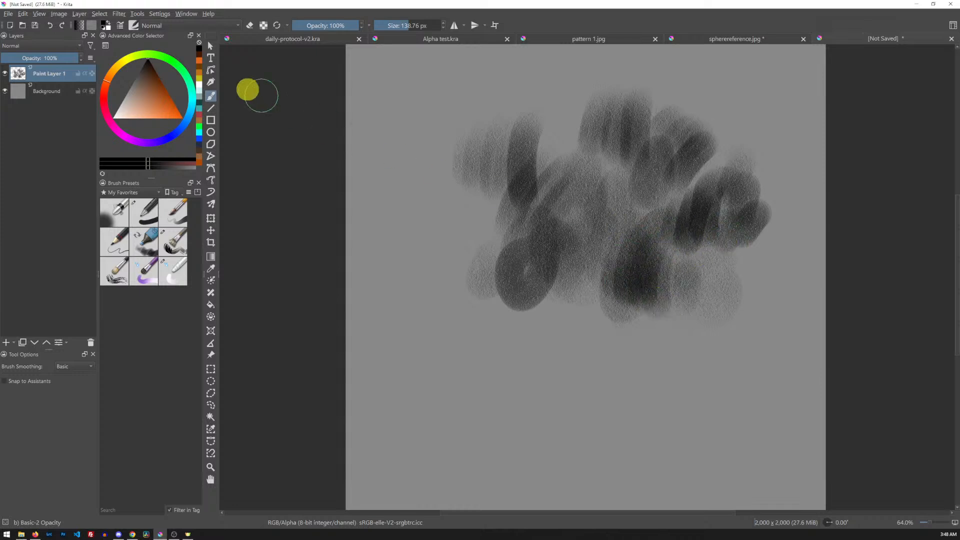
Reopen the brush editor and clear the paint layer.
{"action": "left_click", "coordinate": [120, 25]}
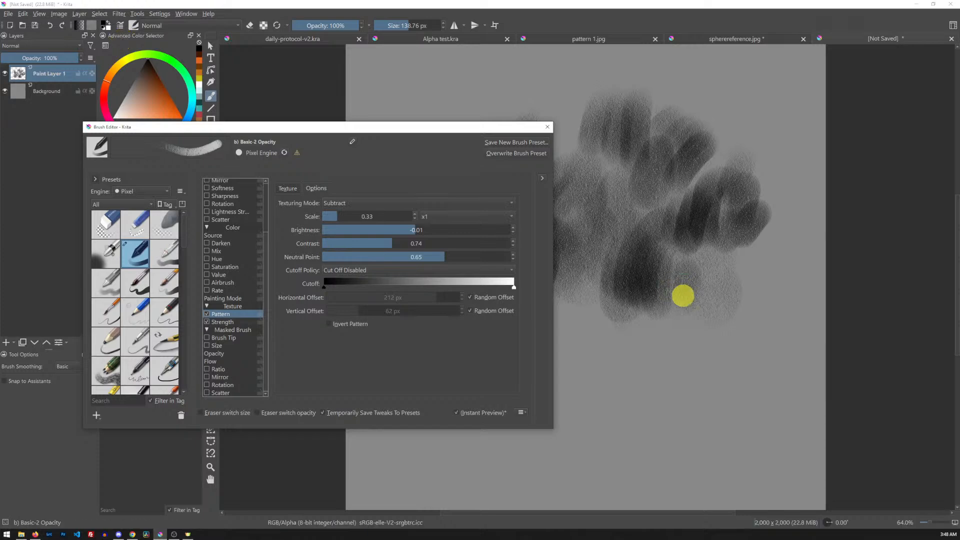
{"action": "left_click", "coordinate": [677, 340]}
{"action": "key", "text": "Delete"}
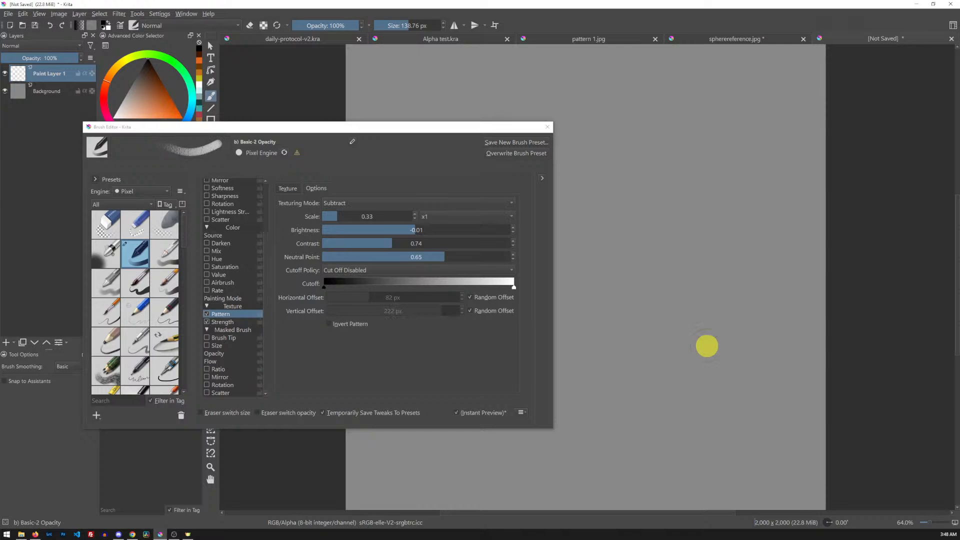
Show the brush tip settings and paint two short, adjoining black test strokes with the automatic circular tip.
{"action": "left_click_drag", "start_coordinate": [266, 244], "coordinate": [265, 189]}
{"action": "left_click", "coordinate": [223, 191]}
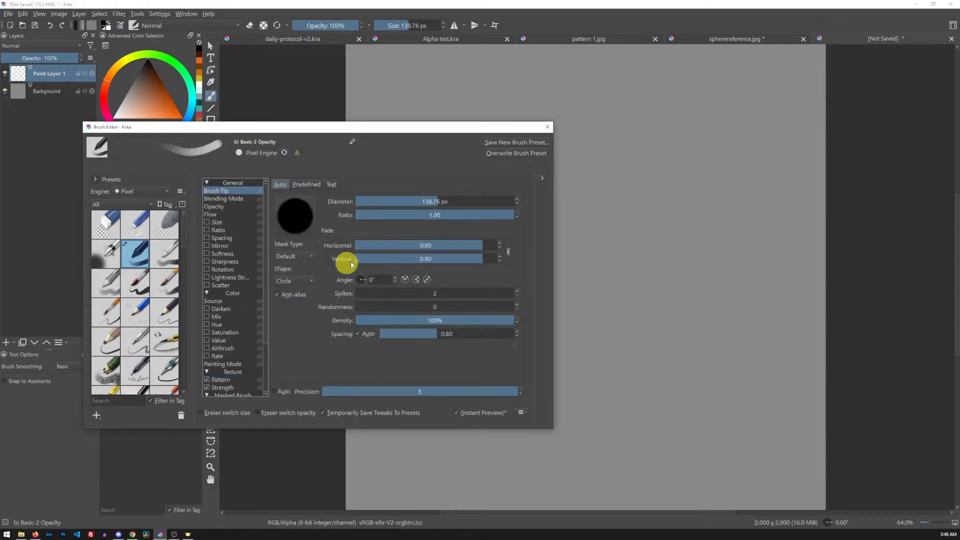
{"action": "mouse_move", "coordinate": [650, 141]}
{"action": "left_mouse_down"}
{"action": "mouse_move", "coordinate": [667, 123]}
{"action": "mouse_move", "coordinate": [646, 190]}
{"action": "left_mouse_up"}
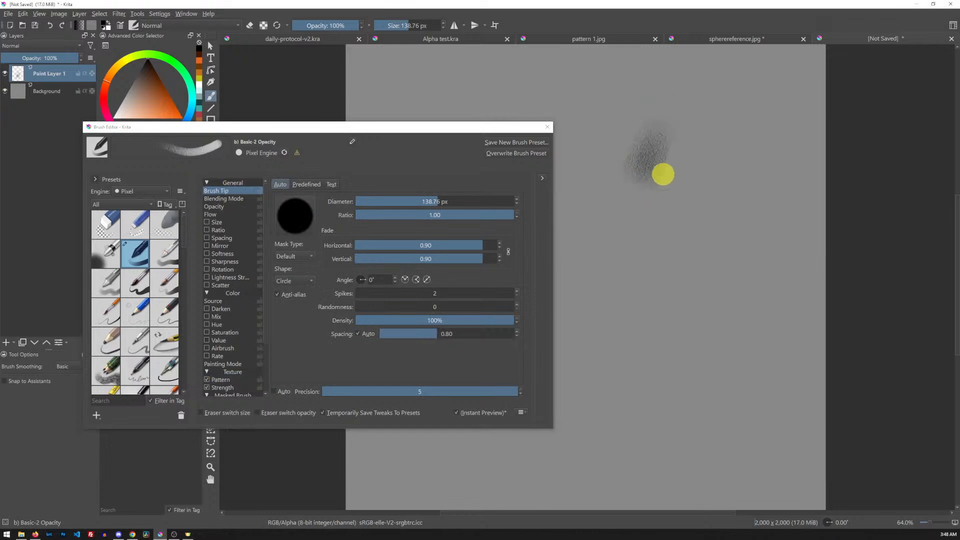
{"action": "left_click_drag", "start_coordinate": [679, 128], "coordinate": [696, 162]}
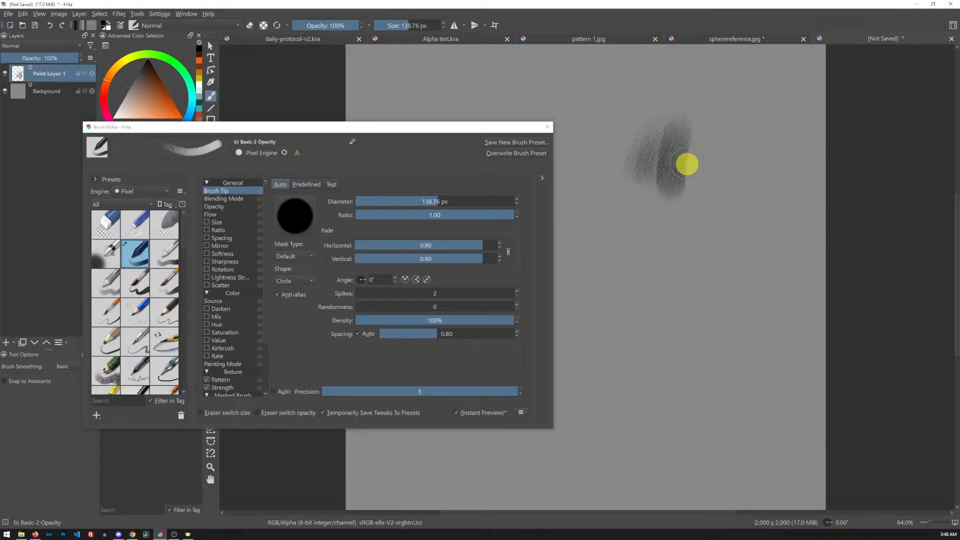
Choose the predefined chalk_sparse brush tip, paint a large black test patch, and clear the paint layer.
{"action": "left_click", "coordinate": [306, 186]}
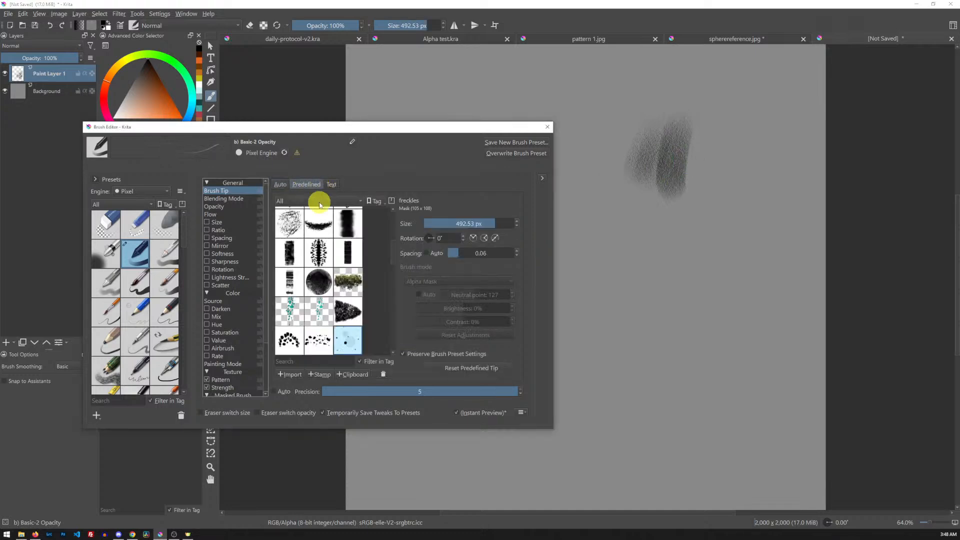
{"action": "left_click_drag", "start_coordinate": [394, 257], "coordinate": [396, 215]}
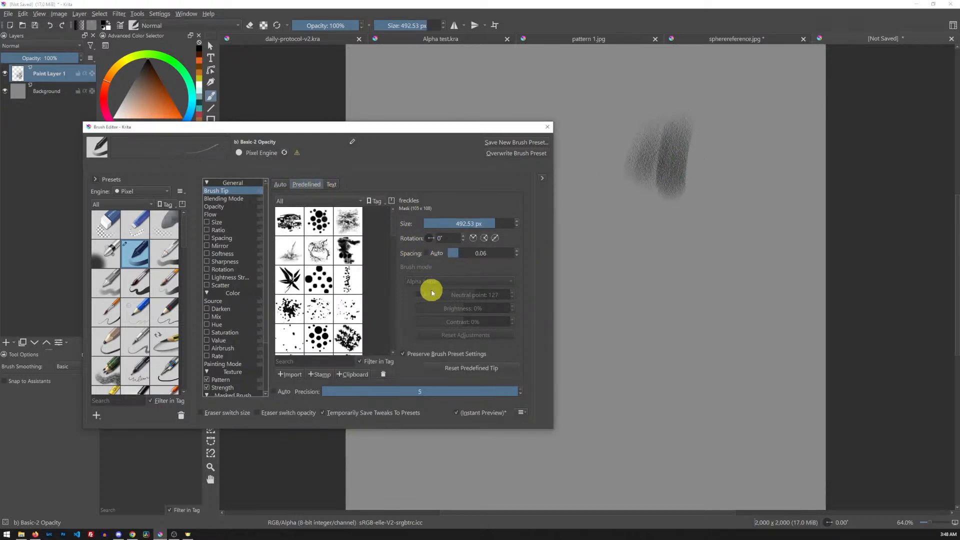
{"action": "left_click_drag", "start_coordinate": [392, 226], "coordinate": [392, 255]}
{"action": "left_click", "coordinate": [289, 245]}
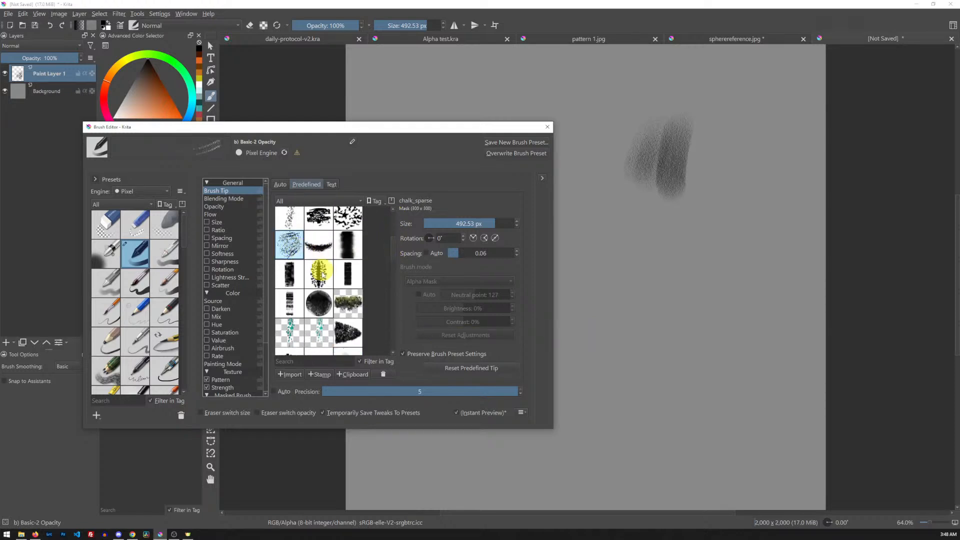
{"action": "mouse_move", "coordinate": [653, 229]}
{"action": "left_mouse_down"}
{"action": "mouse_move", "coordinate": [671, 251]}
{"action": "mouse_move", "coordinate": [661, 287]}
{"action": "mouse_move", "coordinate": [709, 226]}
{"action": "mouse_move", "coordinate": [684, 282]}
{"action": "mouse_move", "coordinate": [716, 223]}
{"action": "mouse_move", "coordinate": [682, 295]}
{"action": "mouse_move", "coordinate": [717, 235]}
{"action": "mouse_move", "coordinate": [703, 265]}
{"action": "mouse_move", "coordinate": [728, 286]}
{"action": "mouse_move", "coordinate": [694, 298]}
{"action": "mouse_move", "coordinate": [723, 258]}
{"action": "left_mouse_up"}
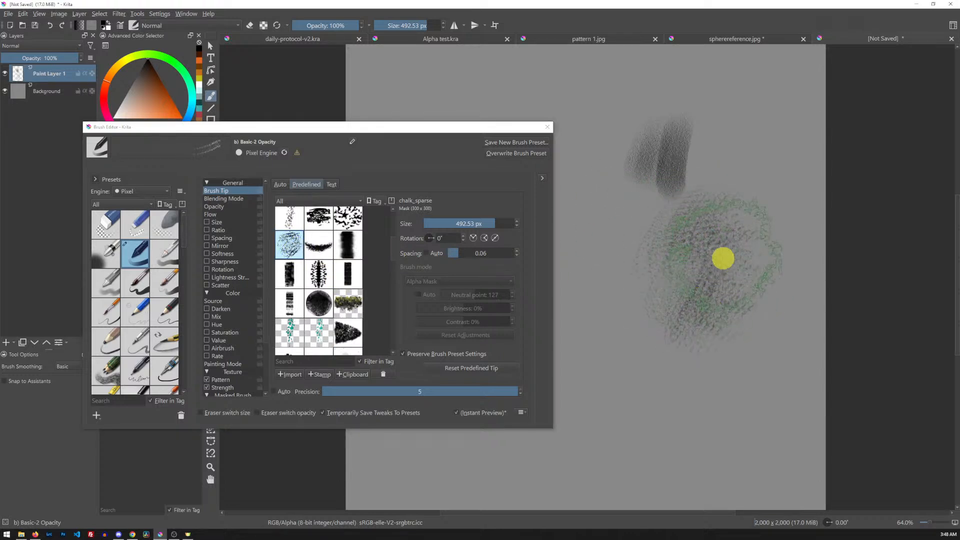
{"action": "key", "text": "Delete"}
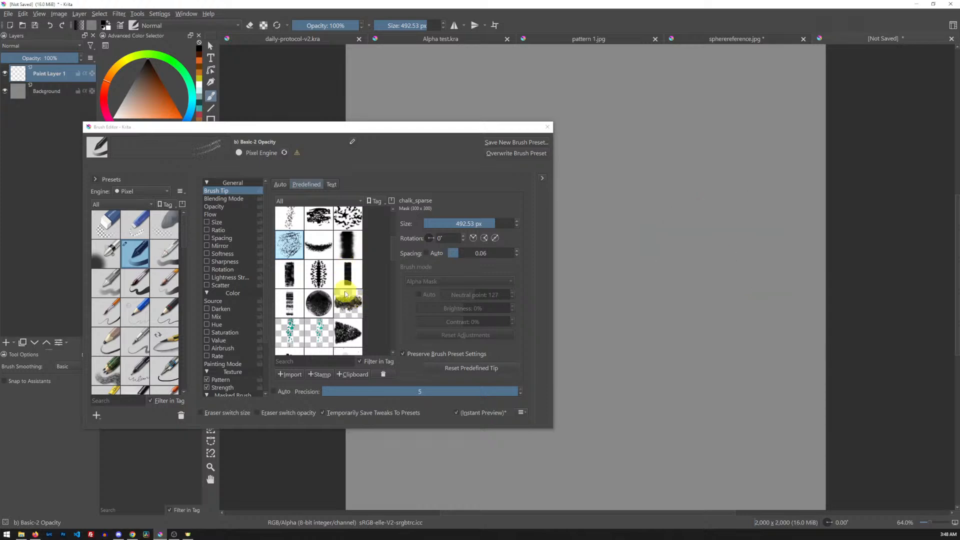
Try the chisel_knife brush tip with a black test stroke and clear the paint layer.
{"action": "left_click", "coordinate": [319, 273]}
{"action": "mouse_move", "coordinate": [624, 167]}
{"action": "left_mouse_down"}
{"action": "mouse_move", "coordinate": [676, 151]}
{"action": "mouse_move", "coordinate": [671, 204]}
{"action": "left_mouse_up"}
{"action": "key", "text": "Delete"}
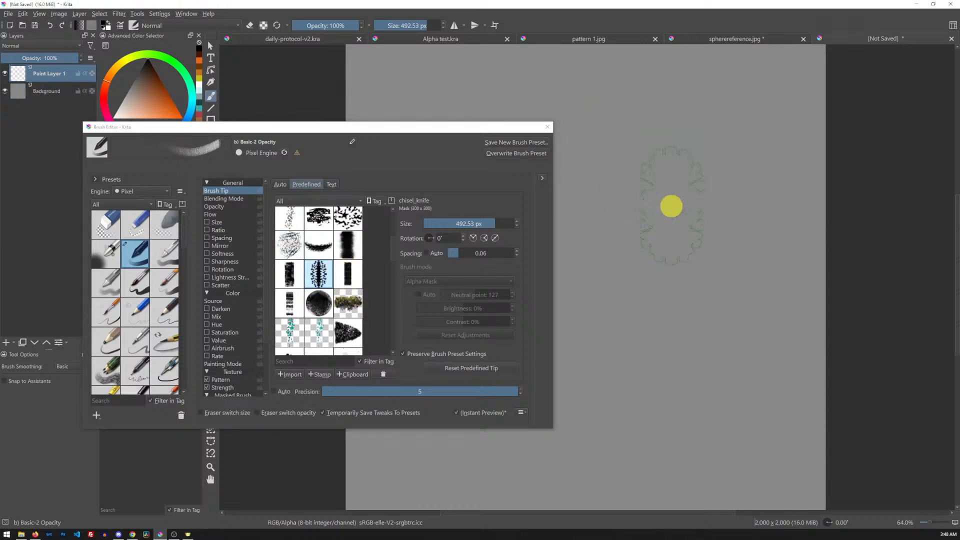
Try the Circle Hard Eroded brush tip with a black test stroke and undo the stroke.
{"action": "scroll", "coordinate": [395, 252], "scroll_direction": "down", "scroll_amount": 2}
{"action": "left_click", "coordinate": [319, 253]}
{"action": "mouse_move", "coordinate": [654, 146]}
{"action": "left_mouse_down"}
{"action": "mouse_move", "coordinate": [646, 172]}
{"action": "mouse_move", "coordinate": [666, 153]}
{"action": "mouse_move", "coordinate": [682, 178]}
{"action": "mouse_move", "coordinate": [691, 161]}
{"action": "mouse_move", "coordinate": [684, 217]}
{"action": "mouse_move", "coordinate": [697, 196]}
{"action": "mouse_move", "coordinate": [687, 226]}
{"action": "mouse_move", "coordinate": [711, 220]}
{"action": "mouse_move", "coordinate": [707, 261]}
{"action": "mouse_move", "coordinate": [682, 277]}
{"action": "mouse_move", "coordinate": [682, 315]}
{"action": "mouse_move", "coordinate": [706, 315]}
{"action": "mouse_move", "coordinate": [698, 337]}
{"action": "mouse_move", "coordinate": [678, 322]}
{"action": "mouse_move", "coordinate": [694, 263]}
{"action": "mouse_move", "coordinate": [693, 293]}
{"action": "left_mouse_up"}
{"action": "key", "text": "ctrl+z"}
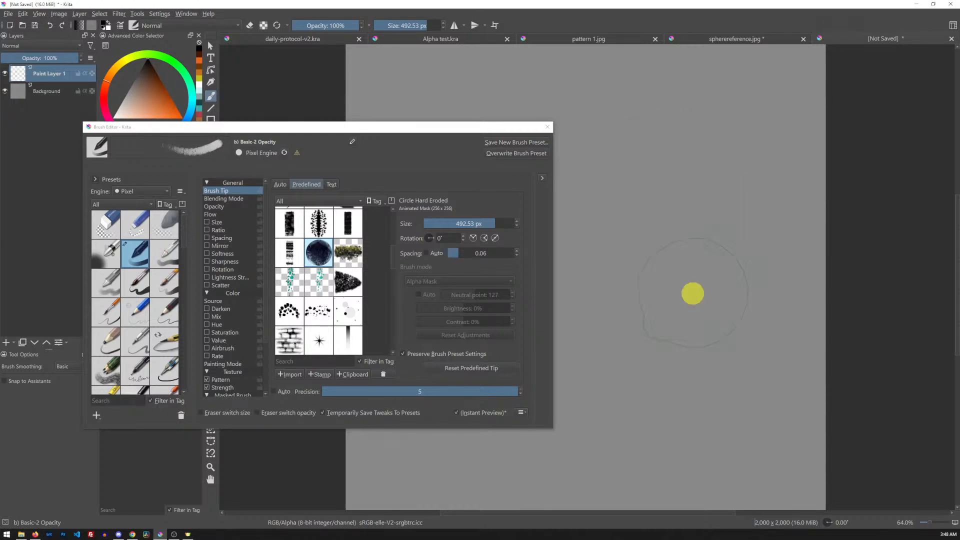
Set the brush size to 78.07 px, pick the Graphite Grain tip, and paint a zigzag black test patch on the upper canvas.
{"action": "scroll", "coordinate": [394, 265], "scroll_direction": "down", "scroll_amount": 5}
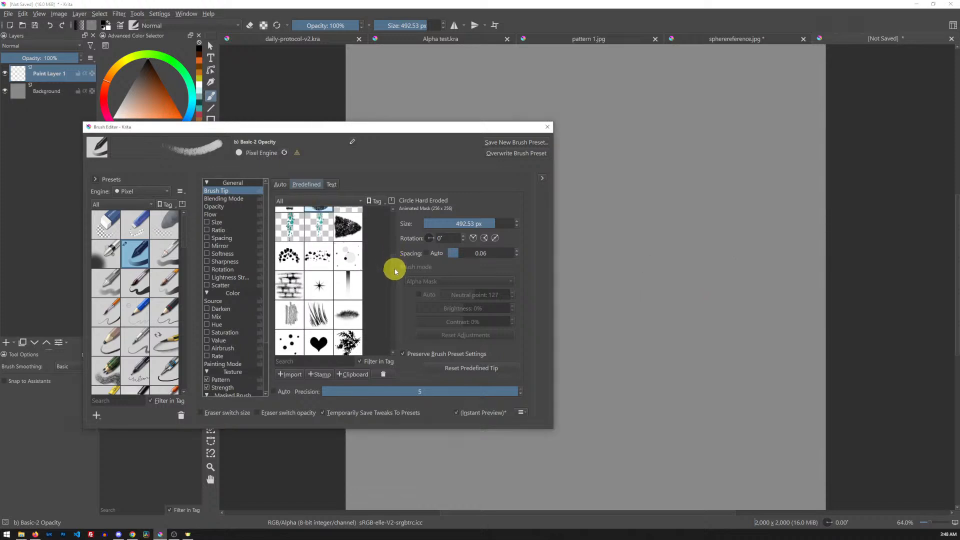
{"action": "scroll", "coordinate": [394, 267], "scroll_direction": "up", "scroll_amount": 5}
{"action": "left_click_drag", "start_coordinate": [489, 230], "coordinate": [464, 223]}
{"action": "mouse_move", "coordinate": [662, 145]}
{"action": "left_mouse_down"}
{"action": "mouse_move", "coordinate": [649, 202]}
{"action": "mouse_move", "coordinate": [675, 156]}
{"action": "mouse_move", "coordinate": [667, 196]}
{"action": "mouse_move", "coordinate": [692, 153]}
{"action": "mouse_move", "coordinate": [677, 209]}
{"action": "mouse_move", "coordinate": [703, 160]}
{"action": "mouse_move", "coordinate": [691, 189]}
{"action": "mouse_move", "coordinate": [699, 202]}
{"action": "mouse_move", "coordinate": [719, 174]}
{"action": "mouse_move", "coordinate": [724, 195]}
{"action": "left_mouse_up"}
{"action": "left_click_drag", "start_coordinate": [394, 265], "coordinate": [392, 290]}
{"action": "left_click", "coordinate": [290, 216]}
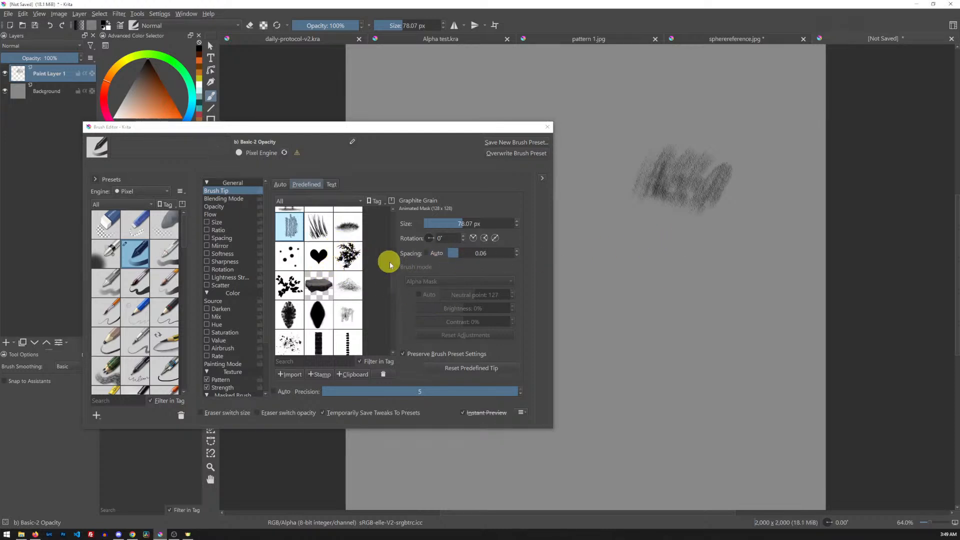
Select the oil_bristle brush tip and paint overlapping black test strokes below the first zigzag patch.
{"action": "scroll", "coordinate": [392, 285], "scroll_direction": "down", "scroll_amount": 3}
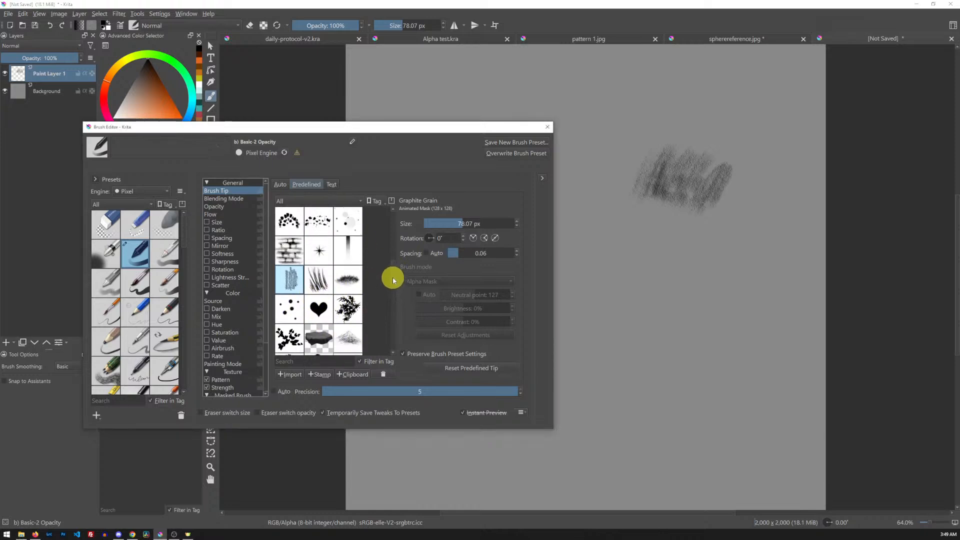
{"action": "left_click", "coordinate": [295, 264]}
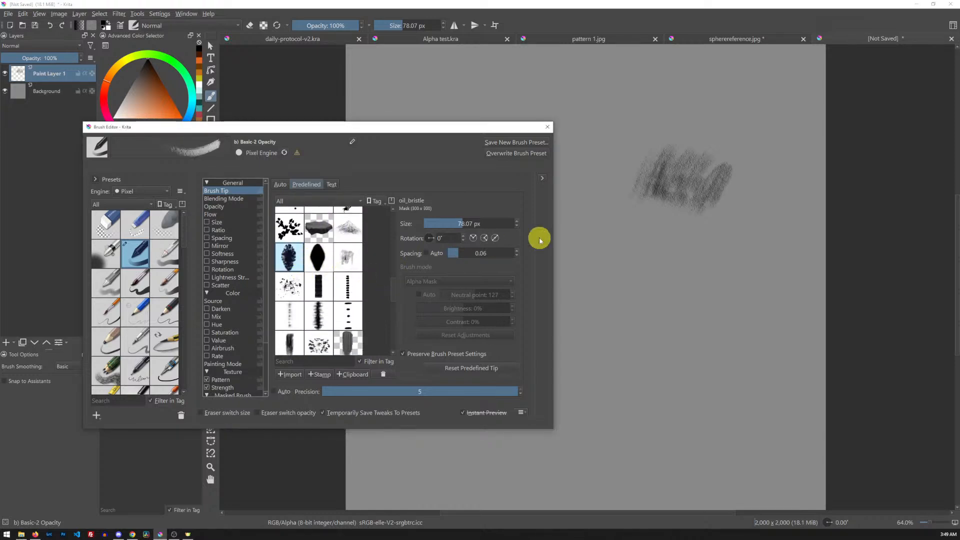
{"action": "mouse_move", "coordinate": [613, 255]}
{"action": "left_mouse_down"}
{"action": "mouse_move", "coordinate": [632, 233]}
{"action": "mouse_move", "coordinate": [634, 245]}
{"action": "mouse_move", "coordinate": [652, 241]}
{"action": "mouse_move", "coordinate": [634, 260]}
{"action": "mouse_move", "coordinate": [661, 246]}
{"action": "mouse_move", "coordinate": [645, 259]}
{"action": "mouse_move", "coordinate": [666, 254]}
{"action": "mouse_move", "coordinate": [644, 273]}
{"action": "mouse_move", "coordinate": [671, 265]}
{"action": "mouse_move", "coordinate": [660, 283]}
{"action": "mouse_move", "coordinate": [674, 276]}
{"action": "mouse_move", "coordinate": [656, 293]}
{"action": "mouse_move", "coordinate": [681, 264]}
{"action": "mouse_move", "coordinate": [664, 296]}
{"action": "left_mouse_up"}
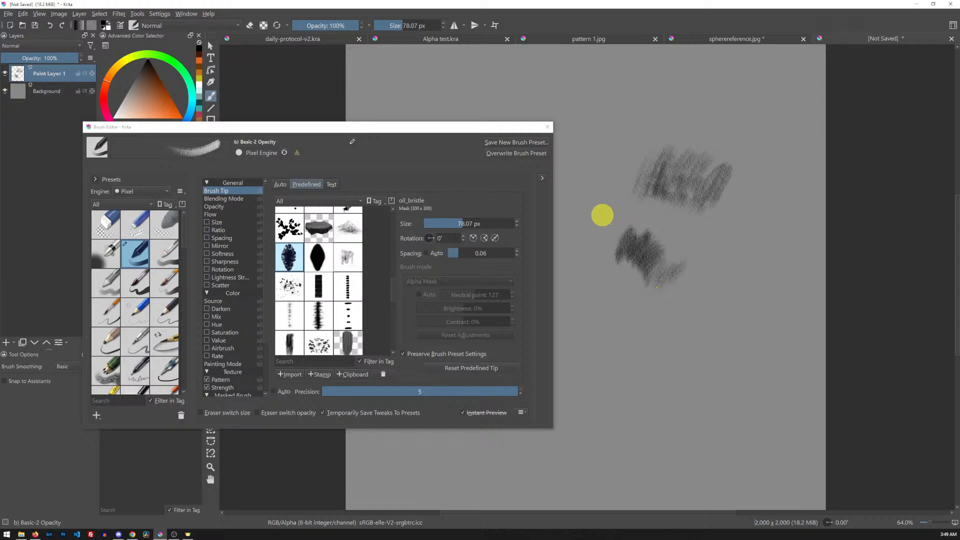
{"action": "mouse_move", "coordinate": [617, 231]}
{"action": "left_mouse_down"}
{"action": "mouse_move", "coordinate": [651, 220]}
{"action": "mouse_move", "coordinate": [592, 258]}
{"action": "mouse_move", "coordinate": [637, 248]}
{"action": "mouse_move", "coordinate": [659, 277]}
{"action": "left_mouse_up"}
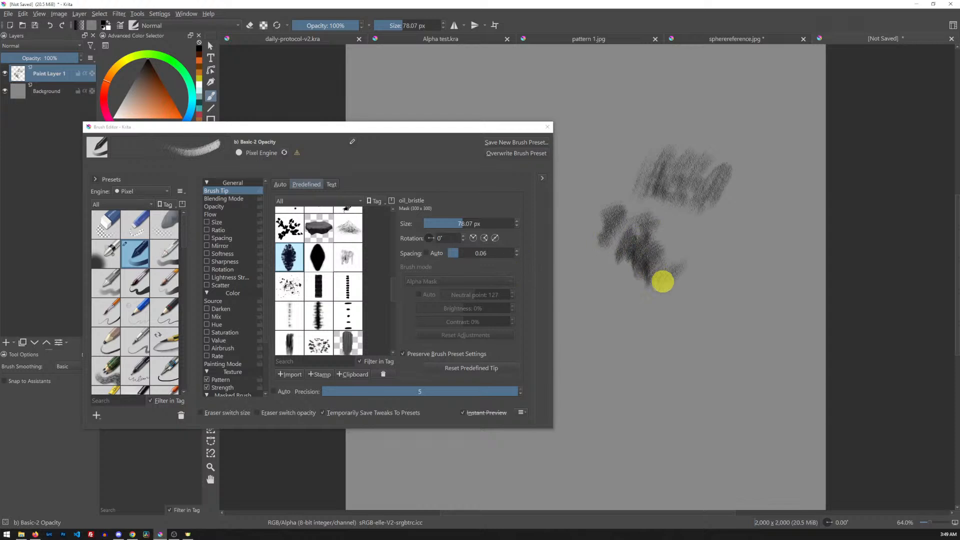
Select the smoke brush tip and paint hatched black test strokes below the oil_bristle marks.
{"action": "left_click_drag", "start_coordinate": [392, 289], "coordinate": [391, 323]}
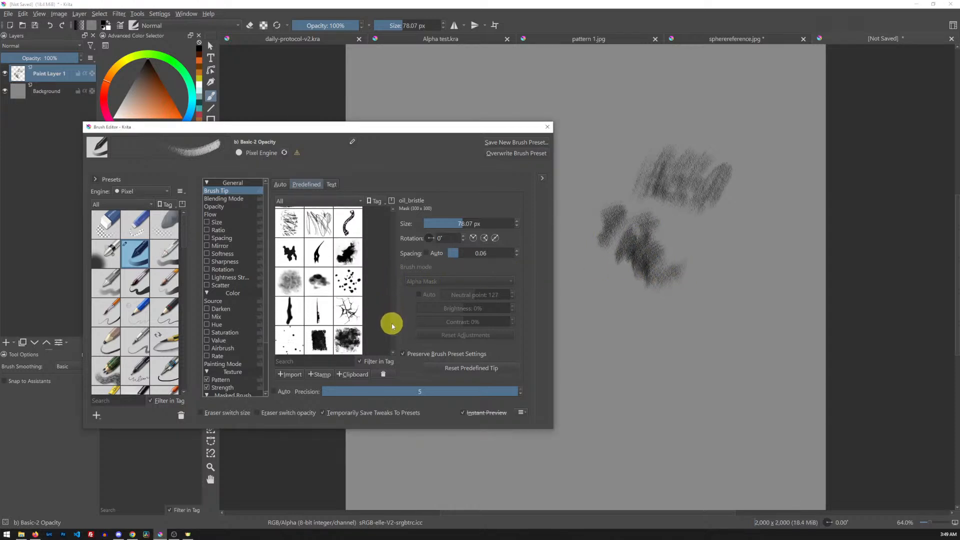
{"action": "left_click", "coordinate": [293, 289]}
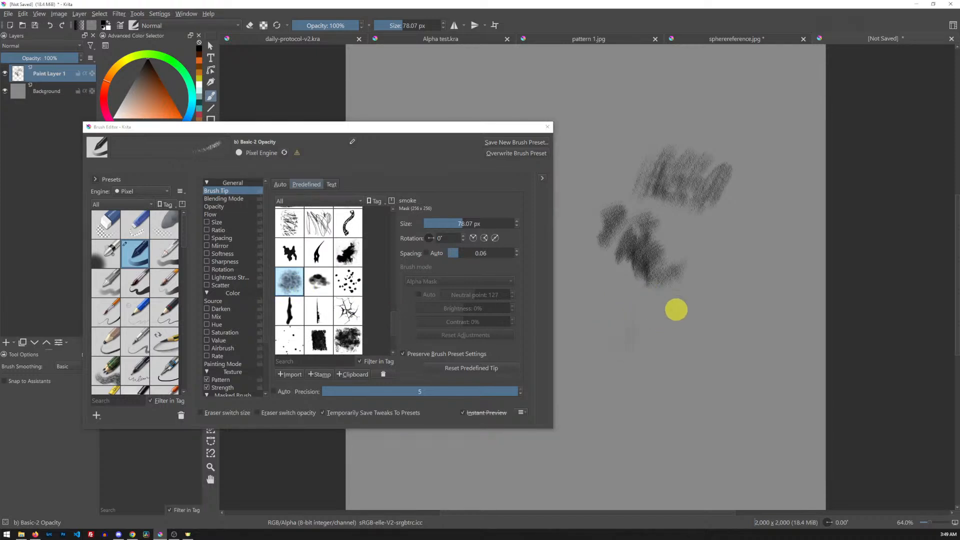
{"action": "mouse_move", "coordinate": [681, 320]}
{"action": "left_mouse_down"}
{"action": "mouse_move", "coordinate": [667, 361]}
{"action": "mouse_move", "coordinate": [701, 309]}
{"action": "mouse_move", "coordinate": [685, 359]}
{"action": "mouse_move", "coordinate": [695, 318]}
{"action": "mouse_move", "coordinate": [713, 307]}
{"action": "mouse_move", "coordinate": [702, 349]}
{"action": "mouse_move", "coordinate": [725, 293]}
{"action": "mouse_move", "coordinate": [711, 347]}
{"action": "mouse_move", "coordinate": [723, 289]}
{"action": "mouse_move", "coordinate": [726, 329]}
{"action": "mouse_move", "coordinate": [741, 276]}
{"action": "left_mouse_up"}
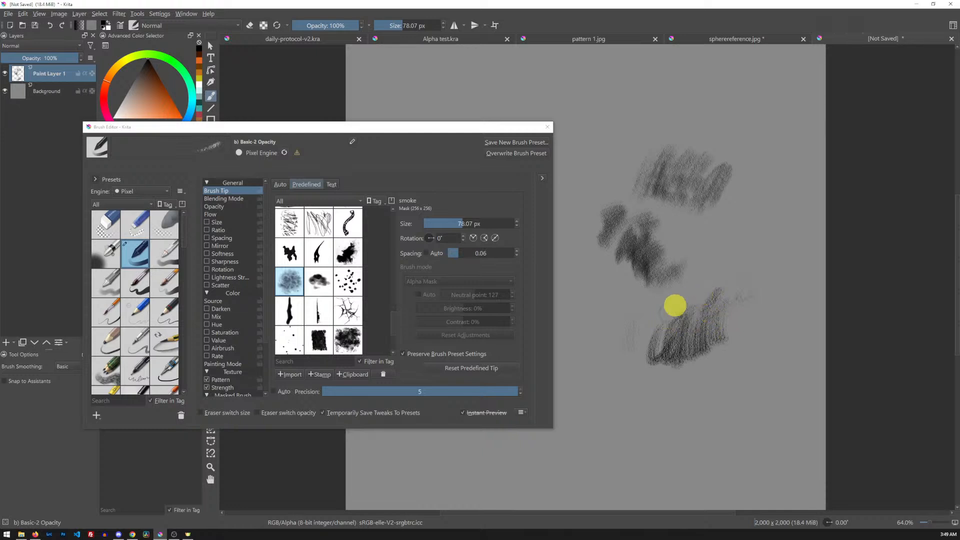
{"action": "left_click_drag", "start_coordinate": [700, 278], "coordinate": [723, 275]}
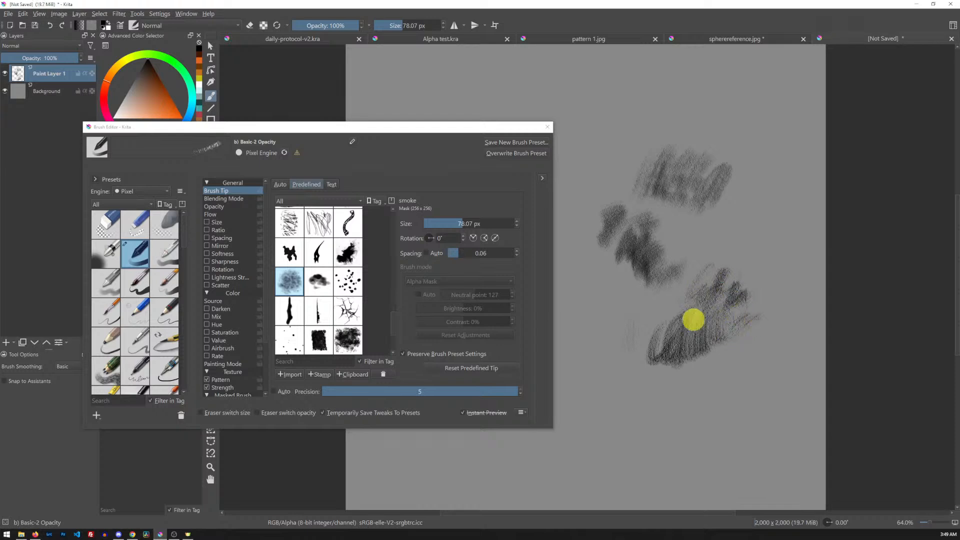
Paint a black hatched patch with the square_rough tip and another to its right with the square_rough_lightgrey tip.
{"action": "left_click", "coordinate": [350, 340]}
{"action": "mouse_move", "coordinate": [634, 116]}
{"action": "left_mouse_down"}
{"action": "mouse_move", "coordinate": [650, 106]}
{"action": "mouse_move", "coordinate": [653, 115]}
{"action": "mouse_move", "coordinate": [667, 109]}
{"action": "mouse_move", "coordinate": [652, 149]}
{"action": "mouse_move", "coordinate": [679, 104]}
{"action": "mouse_move", "coordinate": [686, 161]}
{"action": "mouse_move", "coordinate": [674, 150]}
{"action": "mouse_move", "coordinate": [685, 108]}
{"action": "mouse_move", "coordinate": [684, 138]}
{"action": "left_mouse_up"}
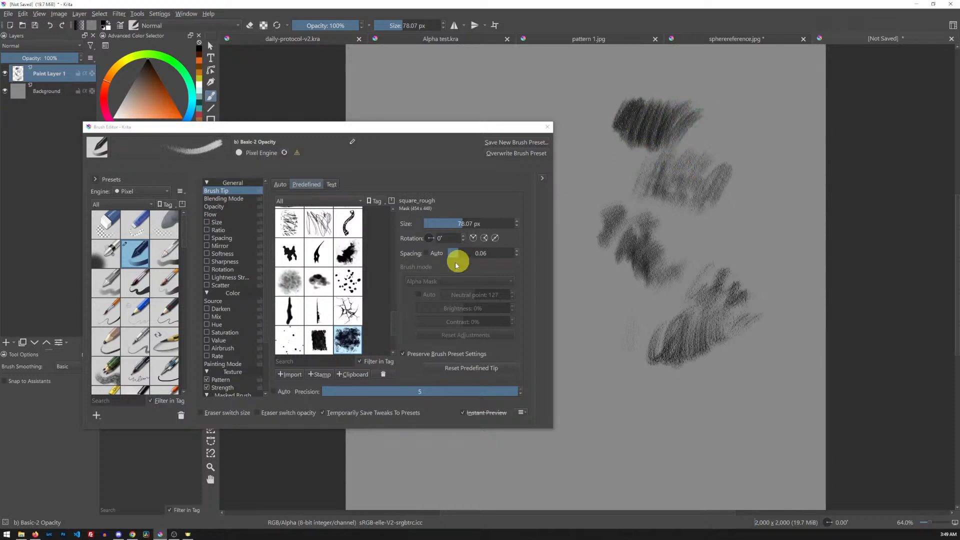
{"action": "left_click_drag", "start_coordinate": [392, 327], "coordinate": [392, 343]}
{"action": "left_click", "coordinate": [290, 296]}
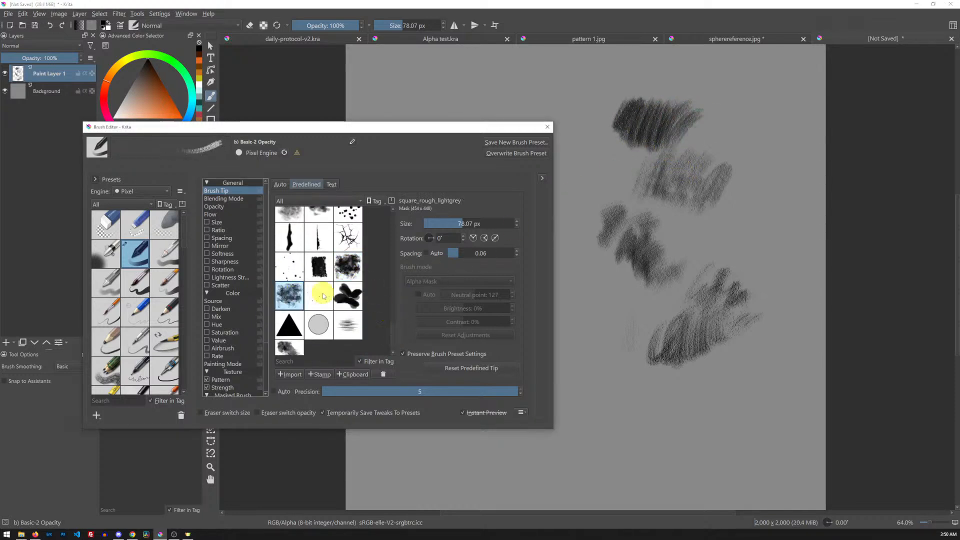
{"action": "mouse_move", "coordinate": [731, 113]}
{"action": "left_mouse_down"}
{"action": "mouse_move", "coordinate": [750, 117]}
{"action": "mouse_move", "coordinate": [729, 160]}
{"action": "mouse_move", "coordinate": [765, 119]}
{"action": "mouse_move", "coordinate": [747, 162]}
{"action": "mouse_move", "coordinate": [774, 130]}
{"action": "mouse_move", "coordinate": [759, 175]}
{"action": "mouse_move", "coordinate": [781, 147]}
{"action": "mouse_move", "coordinate": [751, 171]}
{"action": "mouse_move", "coordinate": [774, 175]}
{"action": "left_mouse_up"}
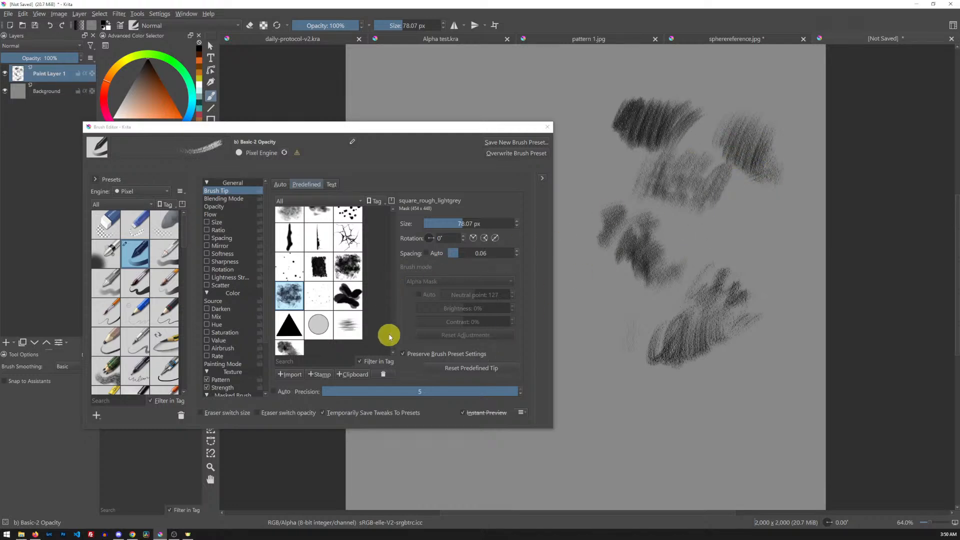
Close the brush editor and paint overlapping black hatching on the canvas to the left of the existing test patches.
{"action": "left_click", "coordinate": [547, 127]}
{"action": "mouse_move", "coordinate": [531, 144]}
{"action": "left_mouse_down"}
{"action": "mouse_move", "coordinate": [529, 183]}
{"action": "mouse_move", "coordinate": [537, 144]}
{"action": "mouse_move", "coordinate": [544, 185]}
{"action": "mouse_move", "coordinate": [547, 141]}
{"action": "mouse_move", "coordinate": [553, 176]}
{"action": "mouse_move", "coordinate": [561, 136]}
{"action": "mouse_move", "coordinate": [570, 202]}
{"action": "mouse_move", "coordinate": [566, 163]}
{"action": "mouse_move", "coordinate": [558, 201]}
{"action": "mouse_move", "coordinate": [602, 161]}
{"action": "mouse_move", "coordinate": [575, 210]}
{"action": "mouse_move", "coordinate": [628, 160]}
{"action": "mouse_move", "coordinate": [571, 237]}
{"action": "mouse_move", "coordinate": [615, 183]}
{"action": "mouse_move", "coordinate": [593, 235]}
{"action": "mouse_move", "coordinate": [600, 221]}
{"action": "mouse_move", "coordinate": [574, 193]}
{"action": "mouse_move", "coordinate": [586, 255]}
{"action": "mouse_move", "coordinate": [570, 223]}
{"action": "mouse_move", "coordinate": [574, 250]}
{"action": "mouse_move", "coordinate": [586, 228]}
{"action": "mouse_move", "coordinate": [579, 256]}
{"action": "mouse_move", "coordinate": [591, 253]}
{"action": "mouse_move", "coordinate": [589, 270]}
{"action": "mouse_move", "coordinate": [633, 237]}
{"action": "mouse_move", "coordinate": [579, 250]}
{"action": "left_mouse_up"}
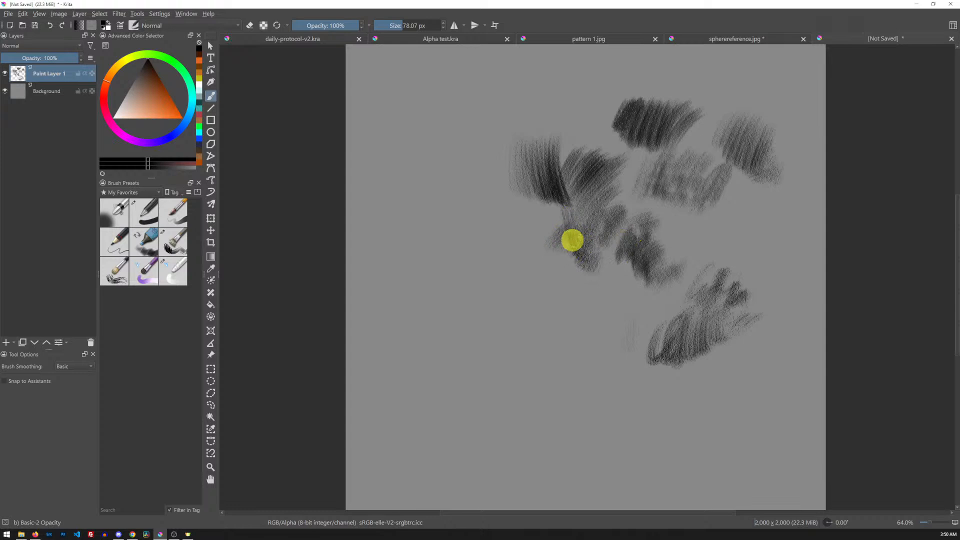
{"action": "mouse_move", "coordinate": [565, 261]}
{"action": "left_mouse_down"}
{"action": "mouse_move", "coordinate": [562, 275]}
{"action": "mouse_move", "coordinate": [532, 250]}
{"action": "left_mouse_up"}
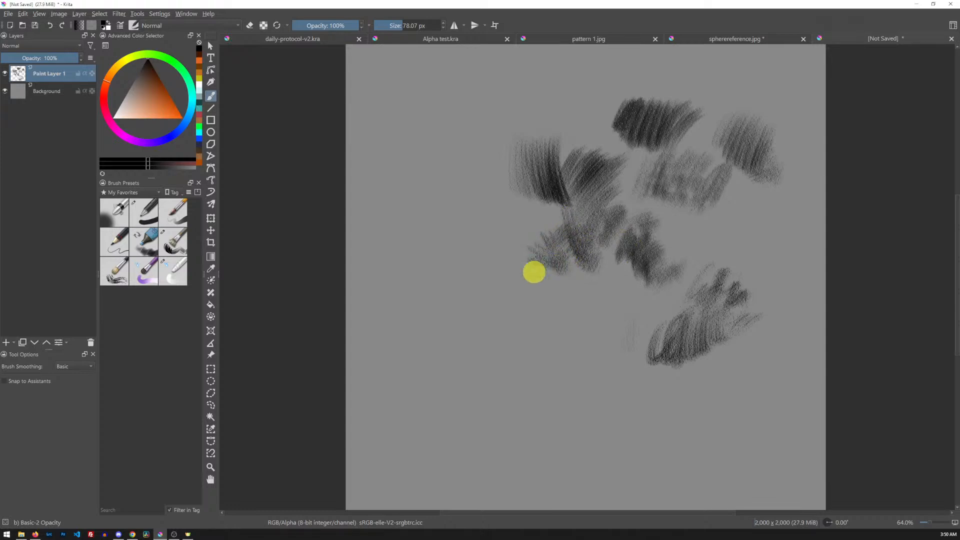
{"action": "mouse_move", "coordinate": [564, 281]}
{"action": "left_mouse_down"}
{"action": "mouse_move", "coordinate": [567, 238]}
{"action": "mouse_move", "coordinate": [575, 270]}
{"action": "mouse_move", "coordinate": [581, 236]}
{"action": "mouse_move", "coordinate": [584, 287]}
{"action": "left_mouse_up"}
Set the paint color to orange and paint a short horizontal patch of hatching among the black strokes.
{"action": "mouse_move", "coordinate": [607, 263]}
{"action": "left_mouse_down"}
{"action": "mouse_move", "coordinate": [568, 275]}
{"action": "mouse_move", "coordinate": [611, 285]}
{"action": "mouse_move", "coordinate": [670, 219]}
{"action": "mouse_move", "coordinate": [682, 247]}
{"action": "mouse_move", "coordinate": [694, 210]}
{"action": "mouse_move", "coordinate": [699, 251]}
{"action": "mouse_move", "coordinate": [688, 257]}
{"action": "mouse_move", "coordinate": [728, 223]}
{"action": "mouse_move", "coordinate": [705, 251]}
{"action": "mouse_move", "coordinate": [740, 230]}
{"action": "left_mouse_up"}
{"action": "left_click", "coordinate": [170, 96]}
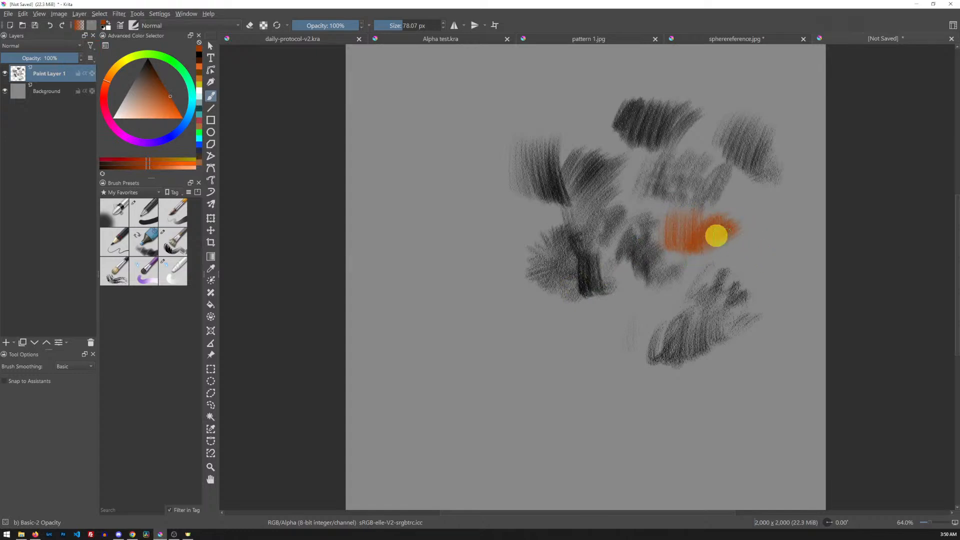
Reopen the brush editor, select the smear_paint tip, and paint a vertical orange patch beside the first orange one.
{"action": "left_click", "coordinate": [129, 28]}
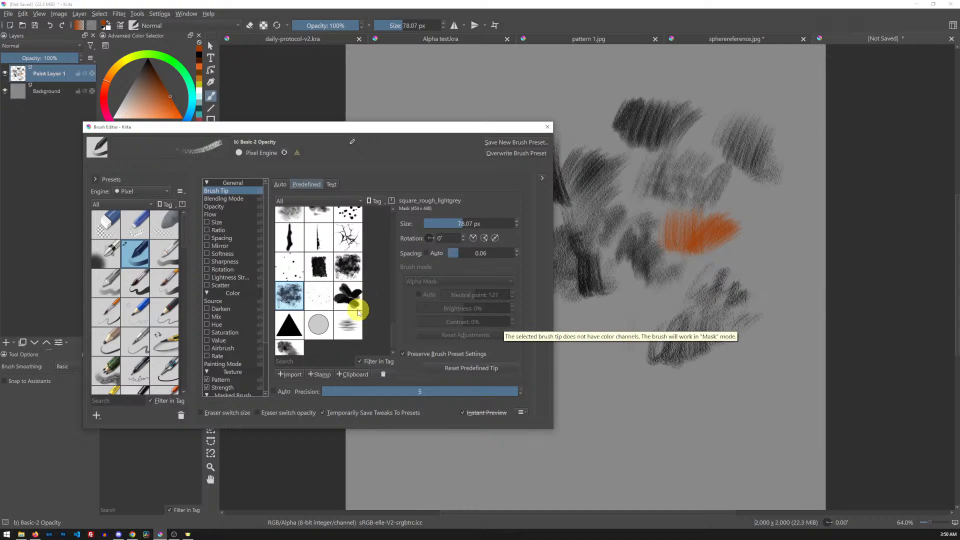
{"action": "left_click_drag", "start_coordinate": [394, 332], "coordinate": [390, 313]}
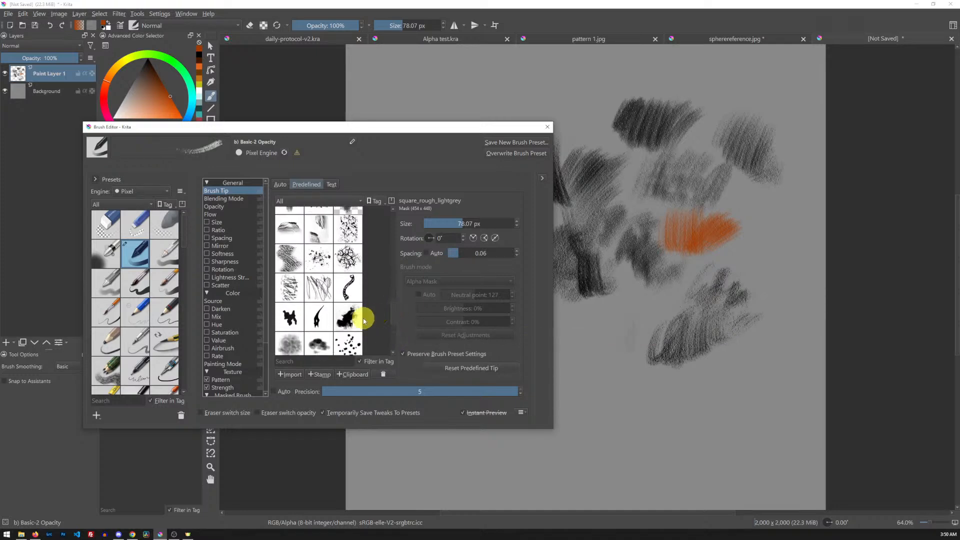
{"action": "left_click", "coordinate": [349, 317]}
{"action": "mouse_move", "coordinate": [761, 220]}
{"action": "left_mouse_down"}
{"action": "mouse_move", "coordinate": [755, 253]}
{"action": "mouse_move", "coordinate": [771, 231]}
{"action": "mouse_move", "coordinate": [774, 254]}
{"action": "mouse_move", "coordinate": [782, 229]}
{"action": "mouse_move", "coordinate": [764, 281]}
{"action": "mouse_move", "coordinate": [780, 270]}
{"action": "mouse_move", "coordinate": [762, 290]}
{"action": "left_mouse_up"}
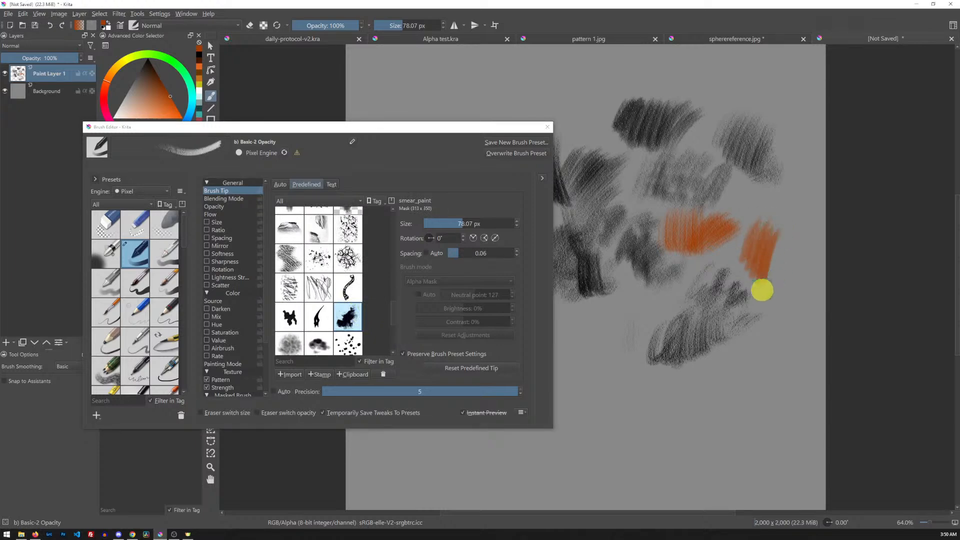
Select the plain_rake brush tip and paint a wide orange patch below the black hatching in the lower part of the canvas.
{"action": "scroll", "coordinate": [393, 310], "scroll_direction": "up", "scroll_amount": 4}
{"action": "scroll", "coordinate": [391, 295], "scroll_direction": "up", "scroll_amount": 3}
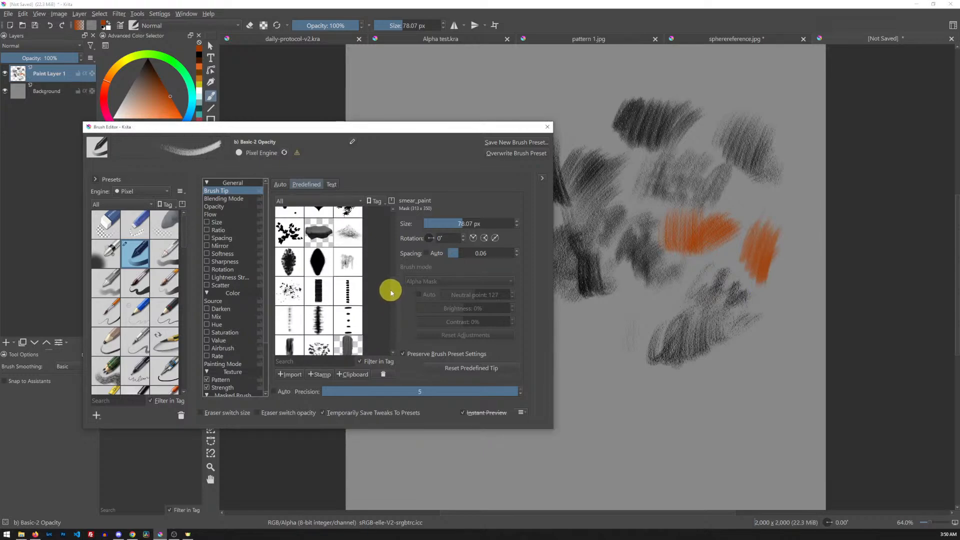
{"action": "left_click", "coordinate": [327, 294]}
{"action": "mouse_move", "coordinate": [602, 386]}
{"action": "left_mouse_down"}
{"action": "mouse_move", "coordinate": [650, 370]}
{"action": "mouse_move", "coordinate": [610, 393]}
{"action": "mouse_move", "coordinate": [664, 374]}
{"action": "mouse_move", "coordinate": [623, 402]}
{"action": "mouse_move", "coordinate": [673, 386]}
{"action": "mouse_move", "coordinate": [630, 412]}
{"action": "mouse_move", "coordinate": [681, 395]}
{"action": "mouse_move", "coordinate": [654, 416]}
{"action": "mouse_move", "coordinate": [680, 406]}
{"action": "mouse_move", "coordinate": [694, 425]}
{"action": "mouse_move", "coordinate": [648, 427]}
{"action": "mouse_move", "coordinate": [705, 422]}
{"action": "left_mouse_up"}
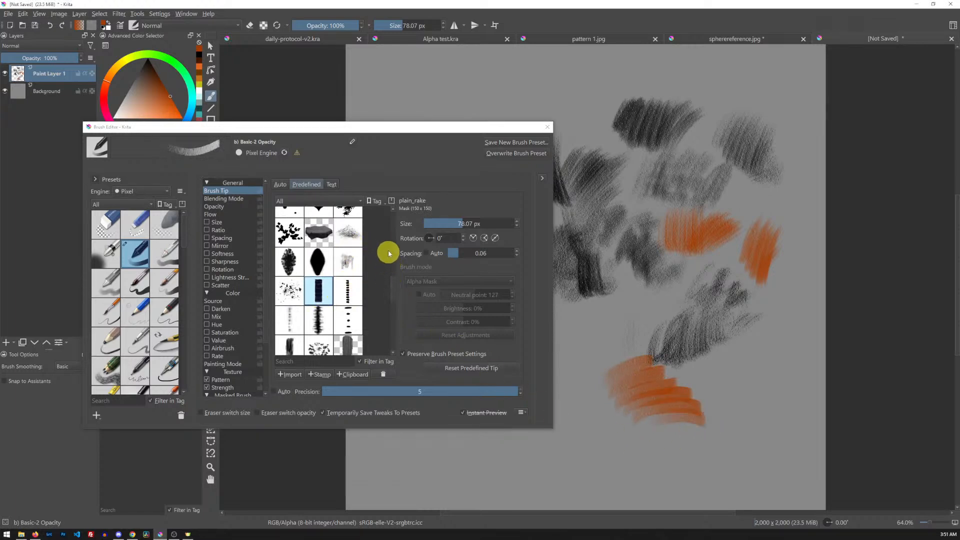
Select the Mountain_Brush_01 tip and paint a short orange patch to the right of the rake strokes.
{"action": "mouse_move", "coordinate": [393, 286]}
{"action": "left_mouse_down"}
{"action": "mouse_move", "coordinate": [392, 263]}
{"action": "mouse_move", "coordinate": [392, 283]}
{"action": "left_mouse_up"}
{"action": "left_click", "coordinate": [319, 253]}
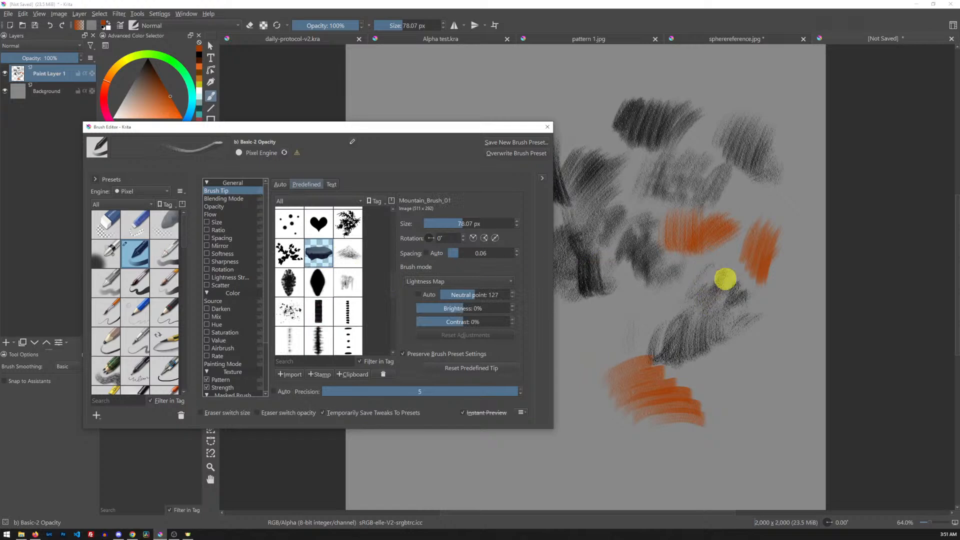
{"action": "mouse_move", "coordinate": [735, 367]}
{"action": "left_mouse_down"}
{"action": "mouse_move", "coordinate": [747, 388]}
{"action": "mouse_move", "coordinate": [775, 361]}
{"action": "left_mouse_up"}
Select the square_rough tip and paint an orange patch and a dark brown patch beside the uppermost black hatching.
{"action": "left_click_drag", "start_coordinate": [394, 283], "coordinate": [396, 331]}
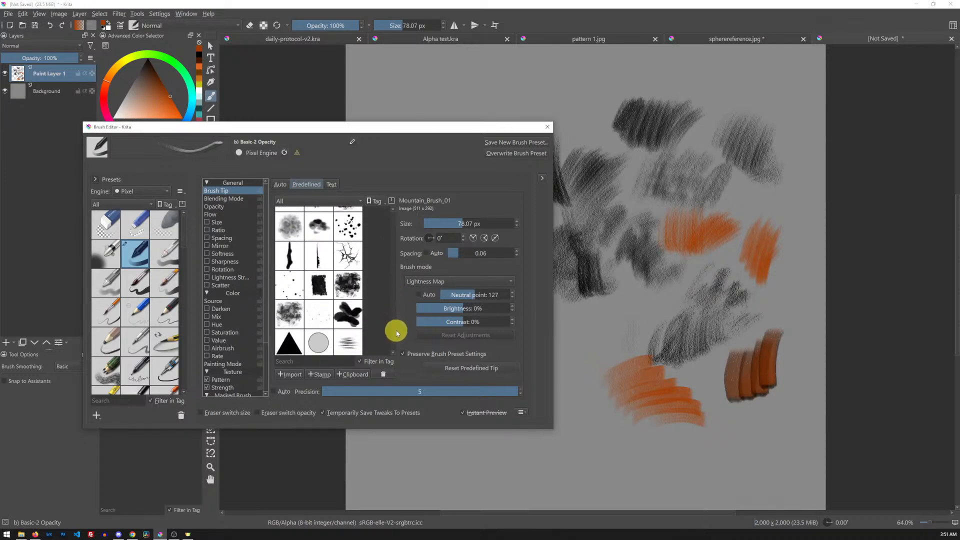
{"action": "left_click", "coordinate": [348, 285]}
{"action": "mouse_move", "coordinate": [716, 96]}
{"action": "left_mouse_down"}
{"action": "mouse_move", "coordinate": [744, 85]}
{"action": "mouse_move", "coordinate": [727, 108]}
{"action": "mouse_move", "coordinate": [753, 85]}
{"action": "mouse_move", "coordinate": [731, 131]}
{"action": "mouse_move", "coordinate": [753, 102]}
{"action": "left_mouse_up"}
{"action": "left_click_drag", "start_coordinate": [160, 94], "coordinate": [176, 72]}
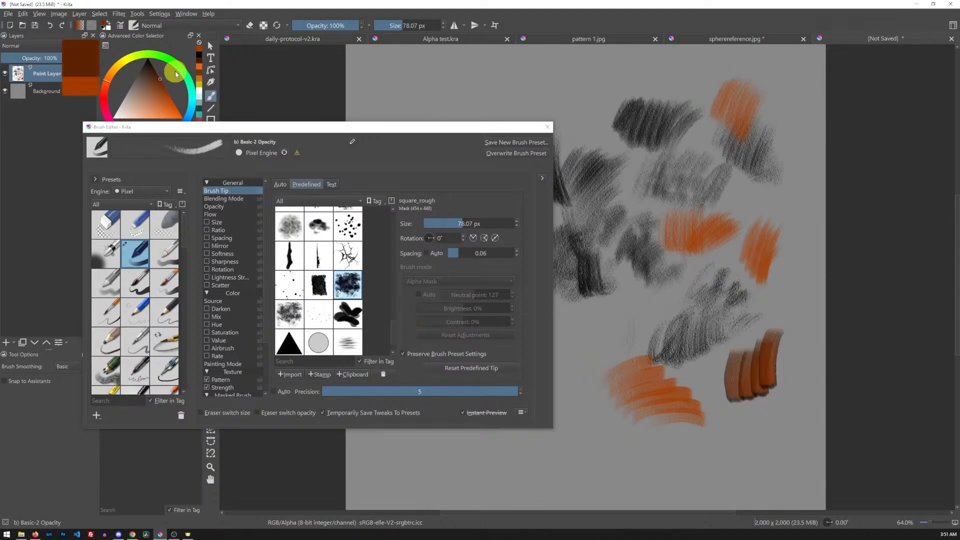
{"action": "mouse_move", "coordinate": [676, 77]}
{"action": "left_mouse_down"}
{"action": "mouse_move", "coordinate": [686, 122]}
{"action": "mouse_move", "coordinate": [714, 80]}
{"action": "mouse_move", "coordinate": [705, 125]}
{"action": "left_mouse_up"}
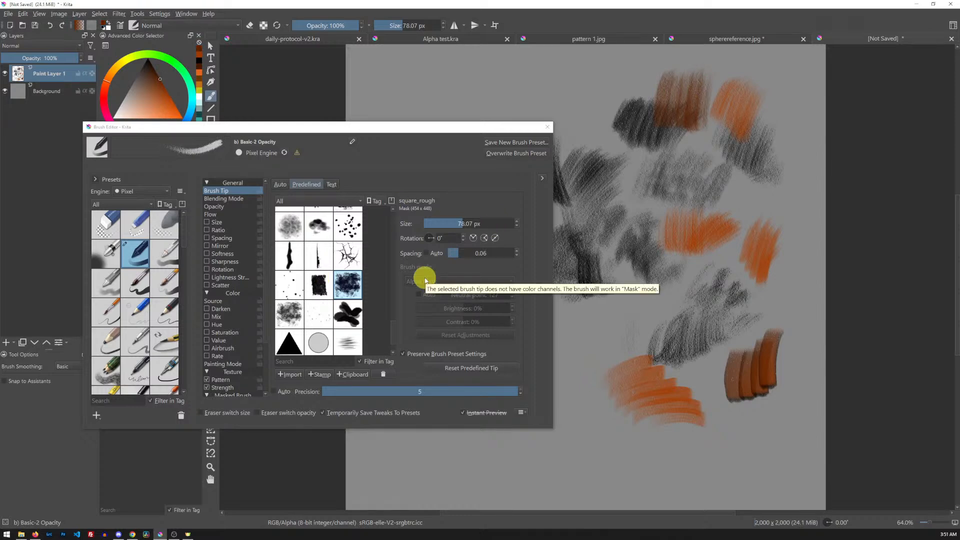
Set the paint color to black and the brush size to 60.34 px, and hatch a patch near the canvas's upper edge.
{"action": "left_click", "coordinate": [149, 61]}
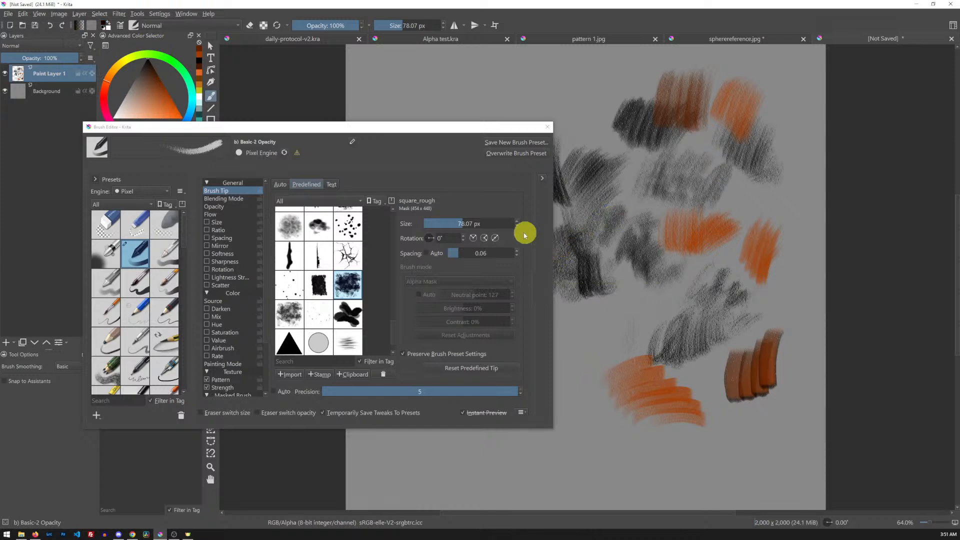
{"action": "left_click", "coordinate": [469, 223]}
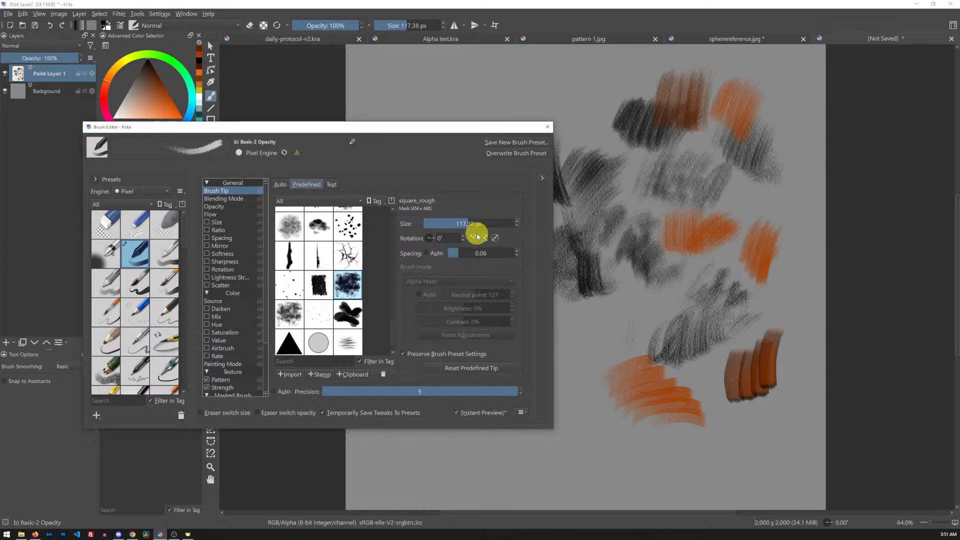
{"action": "left_click", "coordinate": [464, 224]}
{"action": "left_click_drag", "start_coordinate": [459, 226], "coordinate": [457, 224]}
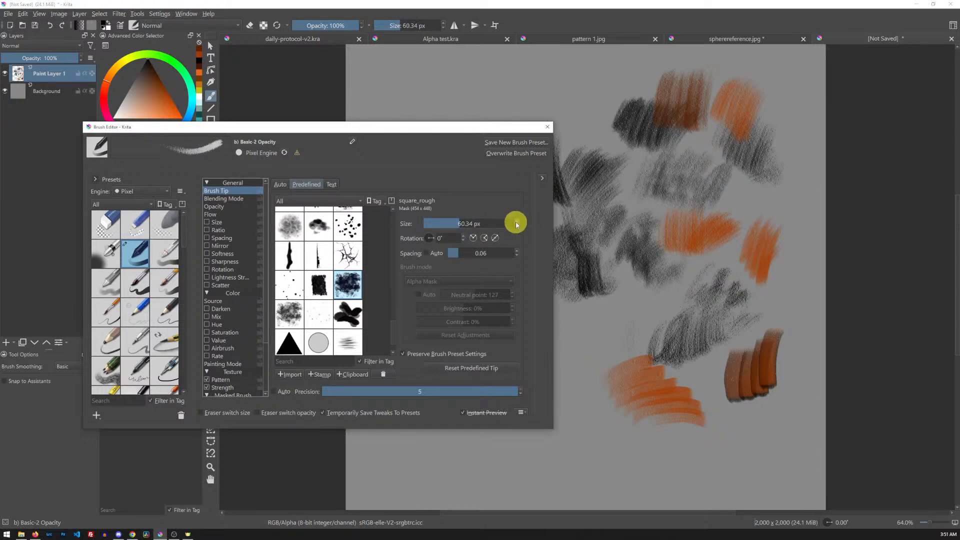
{"action": "mouse_move", "coordinate": [606, 91]}
{"action": "left_mouse_down"}
{"action": "mouse_move", "coordinate": [593, 129]}
{"action": "mouse_move", "coordinate": [620, 80]}
{"action": "mouse_move", "coordinate": [608, 128]}
{"action": "mouse_move", "coordinate": [628, 83]}
{"action": "left_mouse_up"}
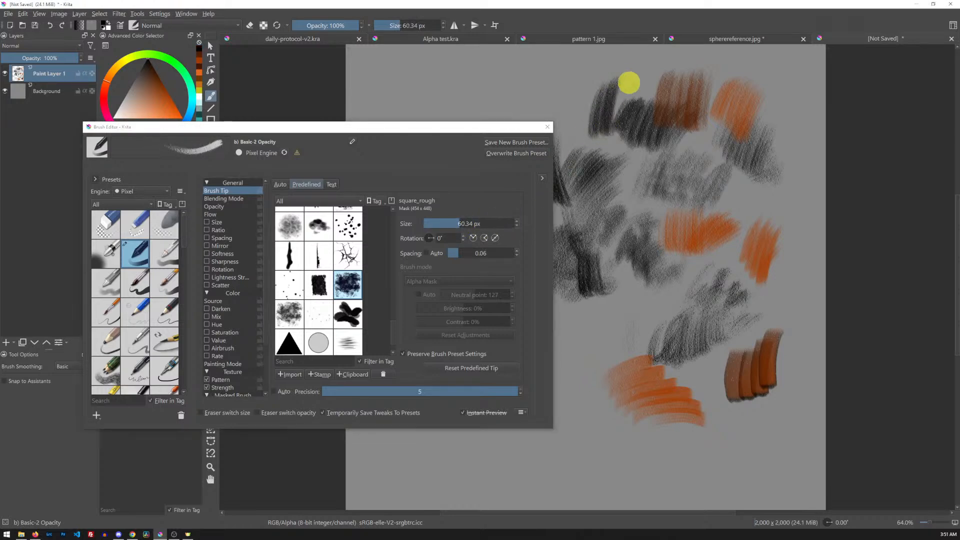
Reduce the brush size to 50.34 px and paint black hatching among the orange patches.
{"action": "left_click", "coordinate": [516, 228]}
{"action": "left_click", "coordinate": [517, 228]}
{"action": "left_click", "coordinate": [516, 227]}
{"action": "left_click", "coordinate": [516, 228]}
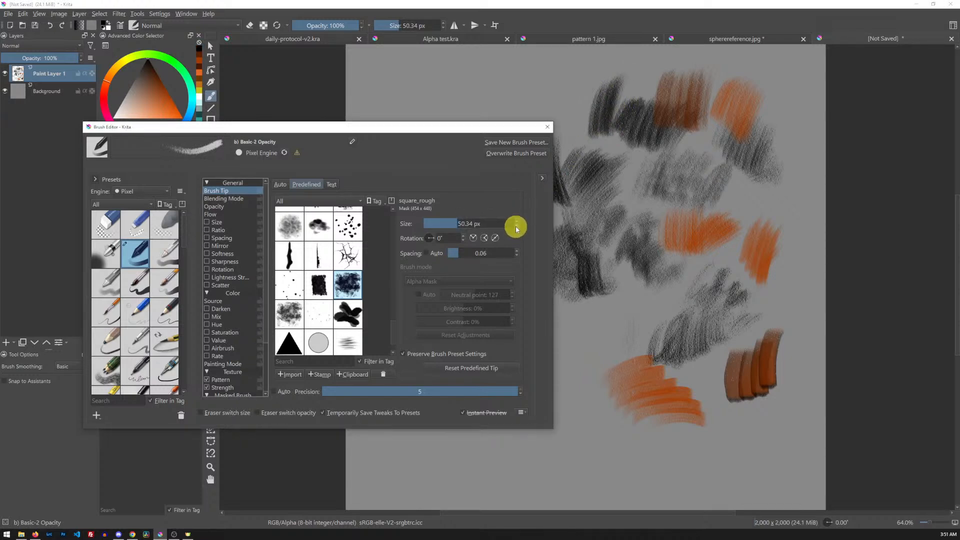
{"action": "mouse_move", "coordinate": [751, 184]}
{"action": "left_mouse_down"}
{"action": "mouse_move", "coordinate": [710, 245]}
{"action": "mouse_move", "coordinate": [638, 314]}
{"action": "mouse_move", "coordinate": [647, 319]}
{"action": "mouse_move", "coordinate": [695, 269]}
{"action": "mouse_move", "coordinate": [718, 285]}
{"action": "left_mouse_up"}
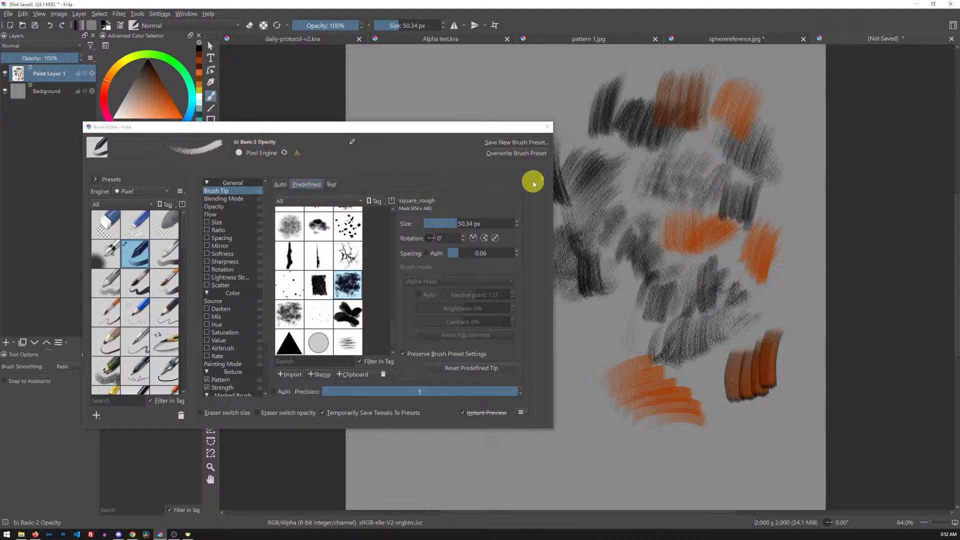
Show the brush editor's scratchpad and paint a black hatched sample inside its thumbnail frame.
{"action": "left_click", "coordinate": [520, 142]}
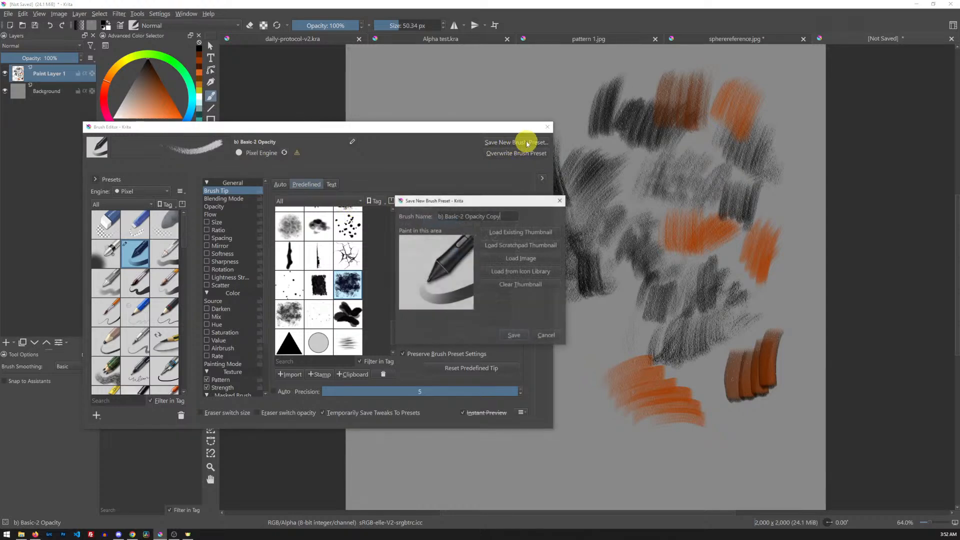
{"action": "left_click", "coordinate": [546, 335]}
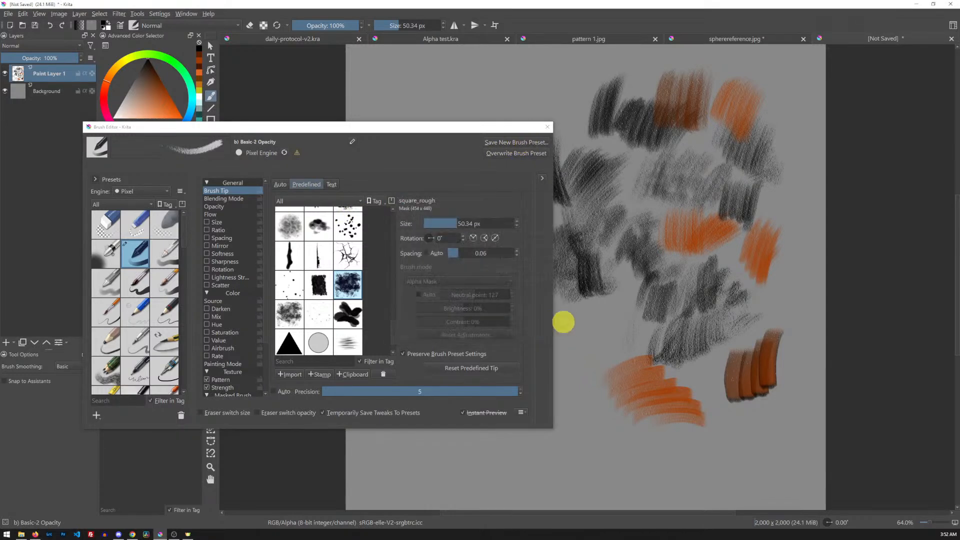
{"action": "left_click", "coordinate": [543, 179]}
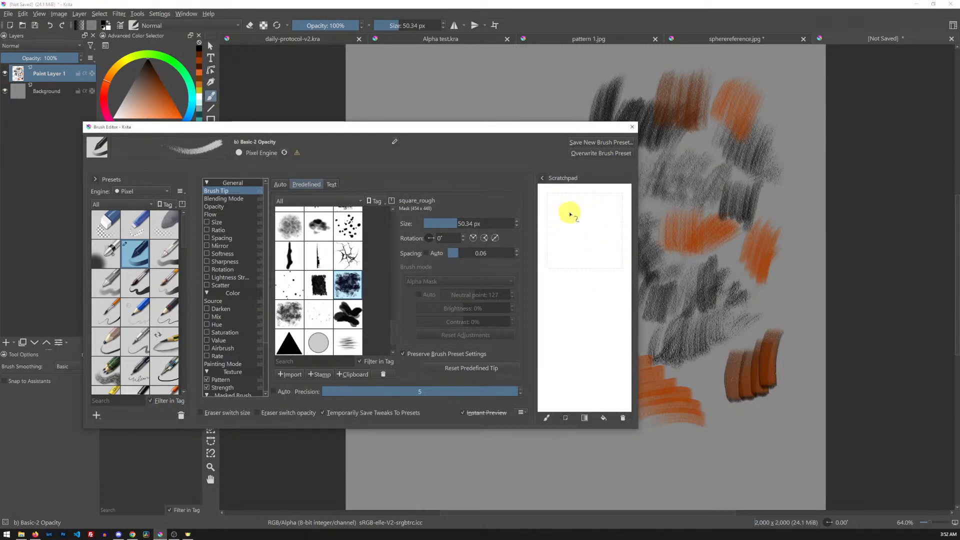
{"action": "mouse_move", "coordinate": [566, 211]}
{"action": "left_mouse_down"}
{"action": "mouse_move", "coordinate": [566, 249]}
{"action": "mouse_move", "coordinate": [581, 214]}
{"action": "mouse_move", "coordinate": [568, 256]}
{"action": "mouse_move", "coordinate": [584, 217]}
{"action": "mouse_move", "coordinate": [576, 239]}
{"action": "mouse_move", "coordinate": [592, 217]}
{"action": "mouse_move", "coordinate": [593, 242]}
{"action": "mouse_move", "coordinate": [600, 221]}
{"action": "mouse_move", "coordinate": [603, 259]}
{"action": "mouse_move", "coordinate": [602, 222]}
{"action": "mouse_move", "coordinate": [610, 246]}
{"action": "mouse_move", "coordinate": [603, 221]}
{"action": "mouse_move", "coordinate": [628, 232]}
{"action": "mouse_move", "coordinate": [608, 234]}
{"action": "mouse_move", "coordinate": [606, 221]}
{"action": "mouse_move", "coordinate": [619, 256]}
{"action": "mouse_move", "coordinate": [611, 220]}
{"action": "mouse_move", "coordinate": [614, 245]}
{"action": "left_mouse_up"}
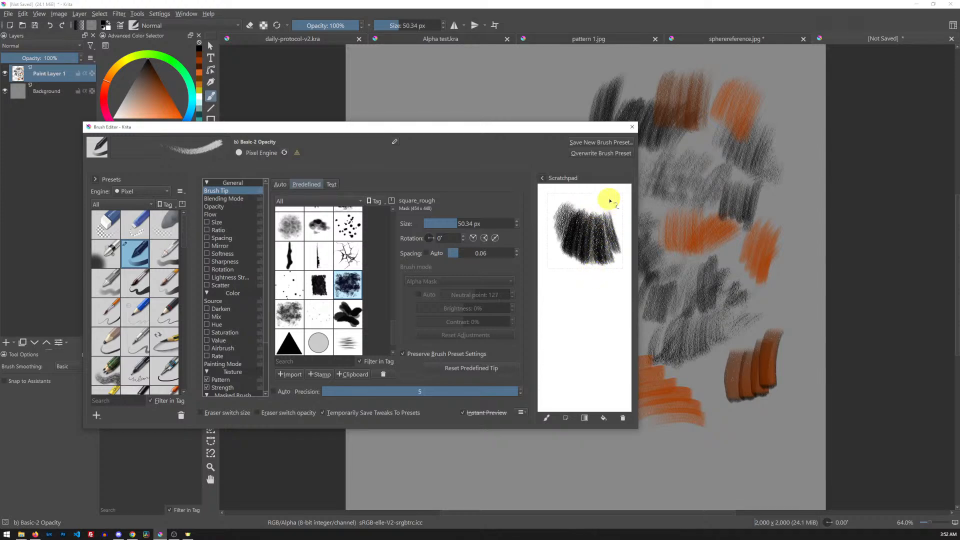
{"action": "left_click_drag", "start_coordinate": [613, 202], "coordinate": [562, 200]}
Start a new brush preset named 001, the author's first name and Dry Paper Texture, using the scratchpad drawing as its thumbnail.
{"action": "left_click", "coordinate": [595, 143]}
{"action": "mouse_move", "coordinate": [507, 194]}
{"action": "left_mouse_down"}
{"action": "mouse_move", "coordinate": [480, 184]}
{"action": "mouse_move", "coordinate": [469, 160]}
{"action": "mouse_move", "coordinate": [401, 177]}
{"action": "left_mouse_up"}
{"action": "left_click", "coordinate": [431, 176]}
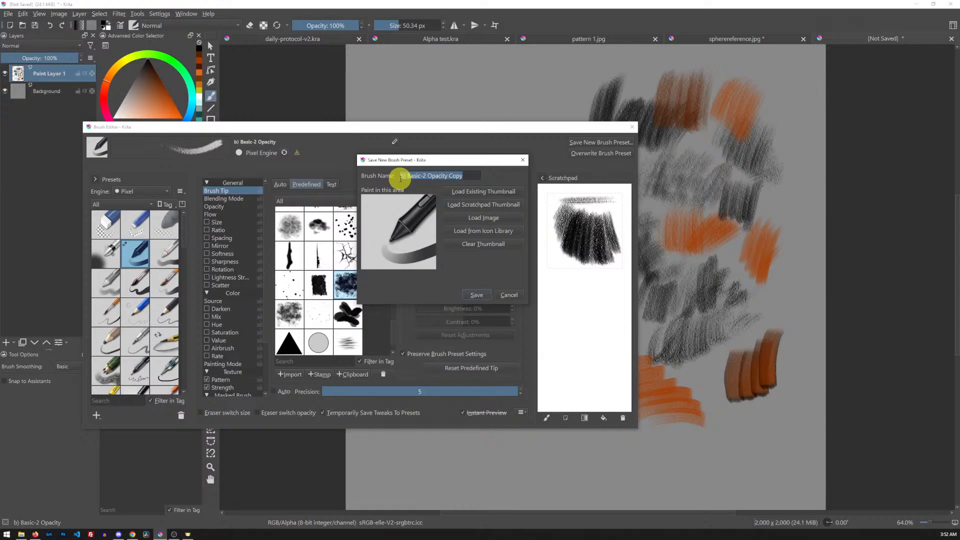
{"action": "type", "text": "per Texture"}
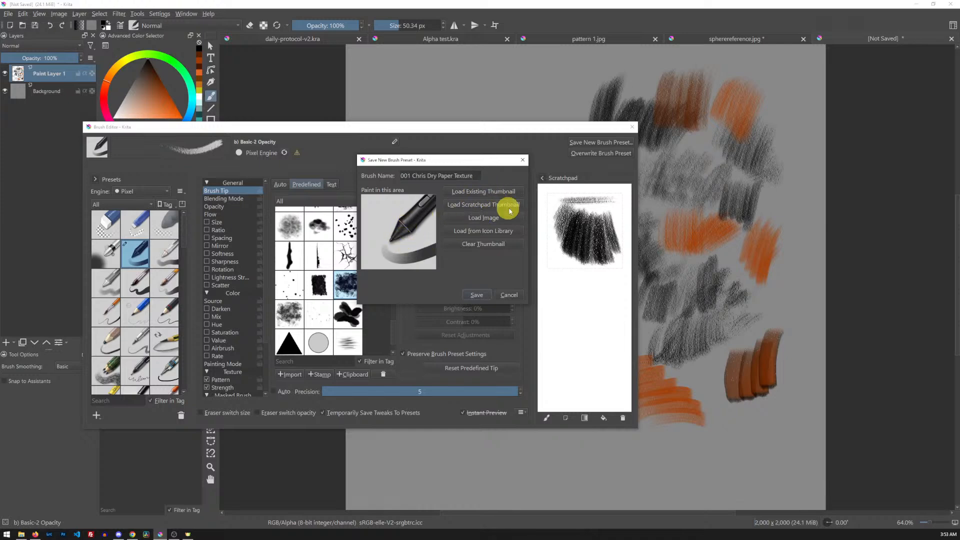
{"action": "left_click", "coordinate": [475, 206]}
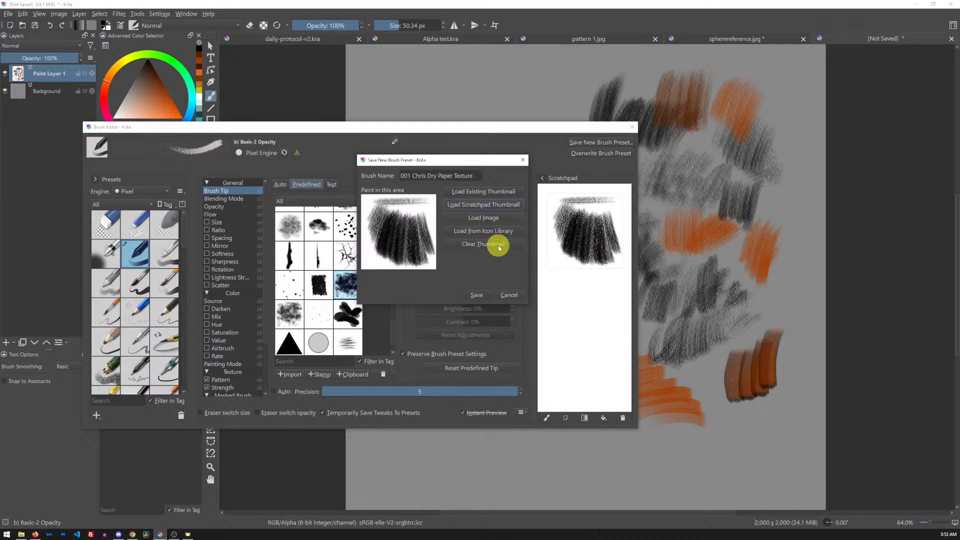
{"action": "left_click", "coordinate": [490, 231]}
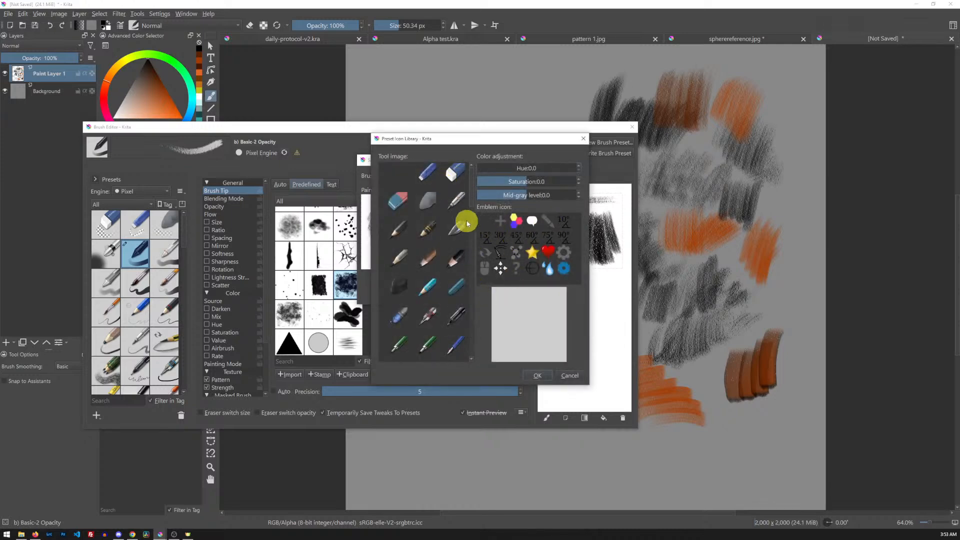
{"action": "left_click", "coordinate": [456, 201]}
{"action": "left_click", "coordinate": [568, 278]}
{"action": "left_click", "coordinate": [534, 236]}
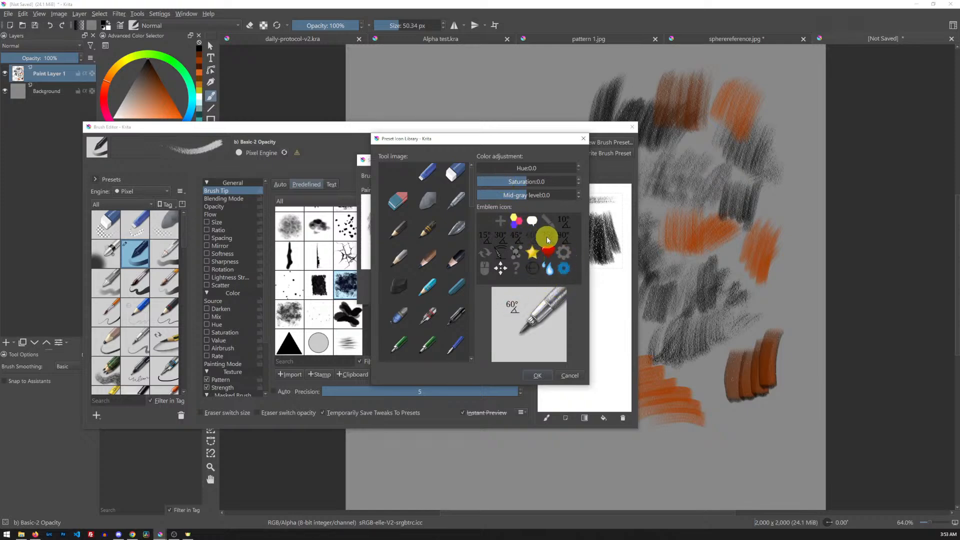
{"action": "left_click", "coordinate": [490, 233]}
{"action": "left_click", "coordinate": [457, 285]}
{"action": "left_click", "coordinate": [463, 321]}
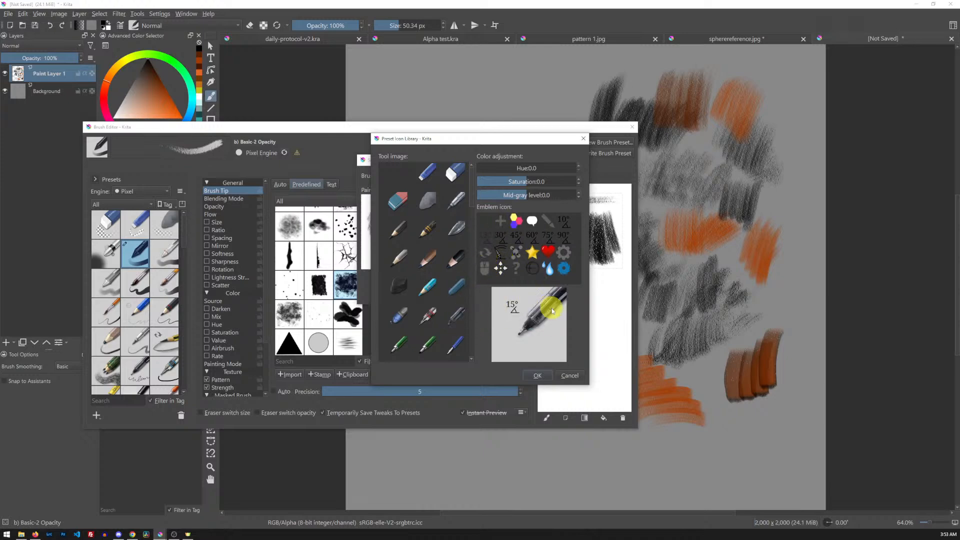
{"action": "left_click", "coordinate": [565, 375]}
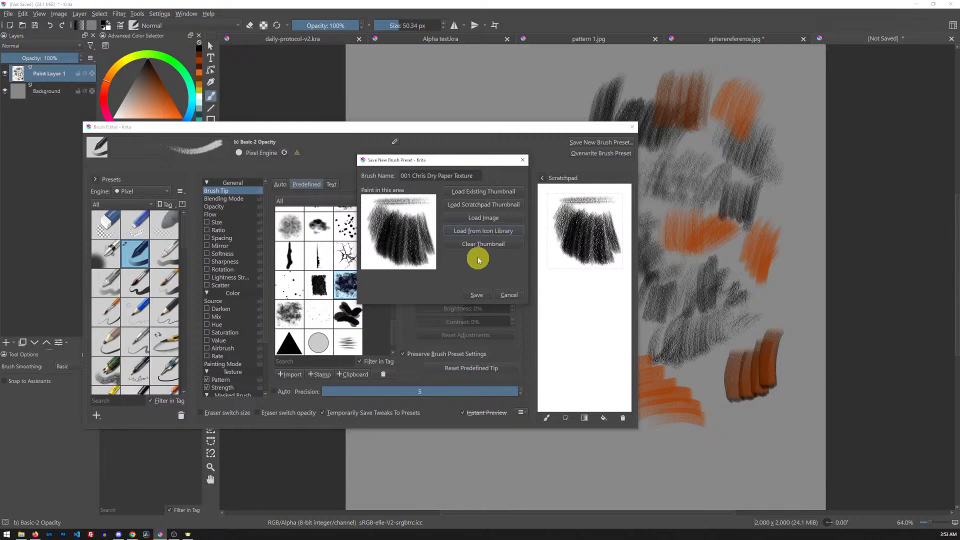
Save the new brush preset, close the brush editor and paint a short vertical black stroke above the existing hatching.
{"action": "left_click", "coordinate": [478, 295]}
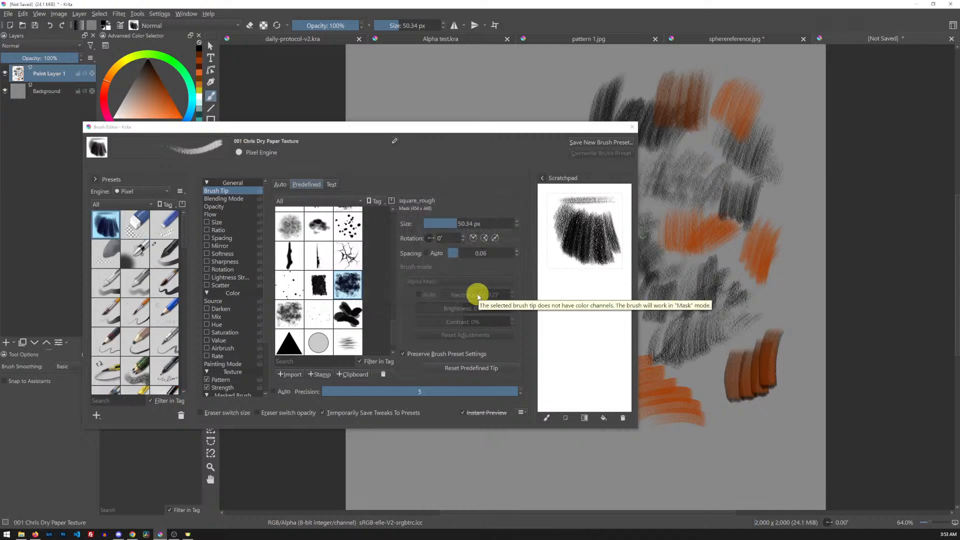
{"action": "left_click", "coordinate": [632, 127]}
{"action": "left_click_drag", "start_coordinate": [531, 92], "coordinate": [542, 163]}
Assign the new Dry Paper Texture preset to the My Favorites tag and filter the brush presets by that tag.
{"action": "left_click", "coordinate": [130, 192]}
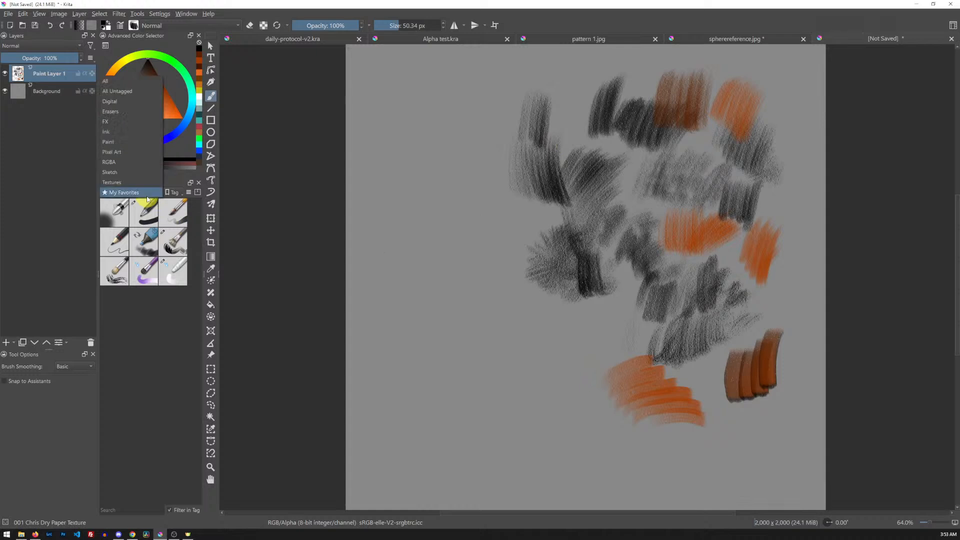
{"action": "left_click", "coordinate": [118, 82]}
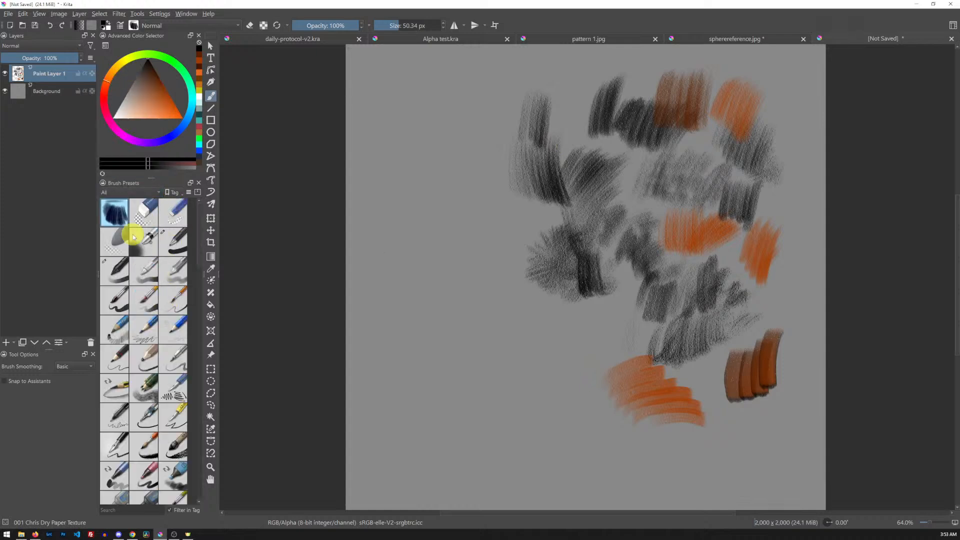
{"action": "mouse_move", "coordinate": [120, 224]}
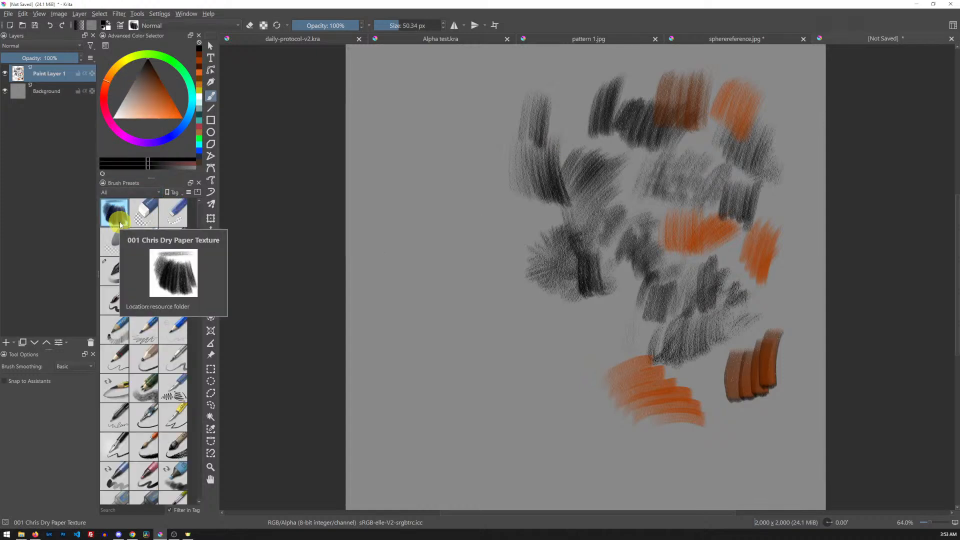
{"action": "right_click", "coordinate": [120, 225]}
{"action": "mouse_move", "coordinate": [150, 234]}
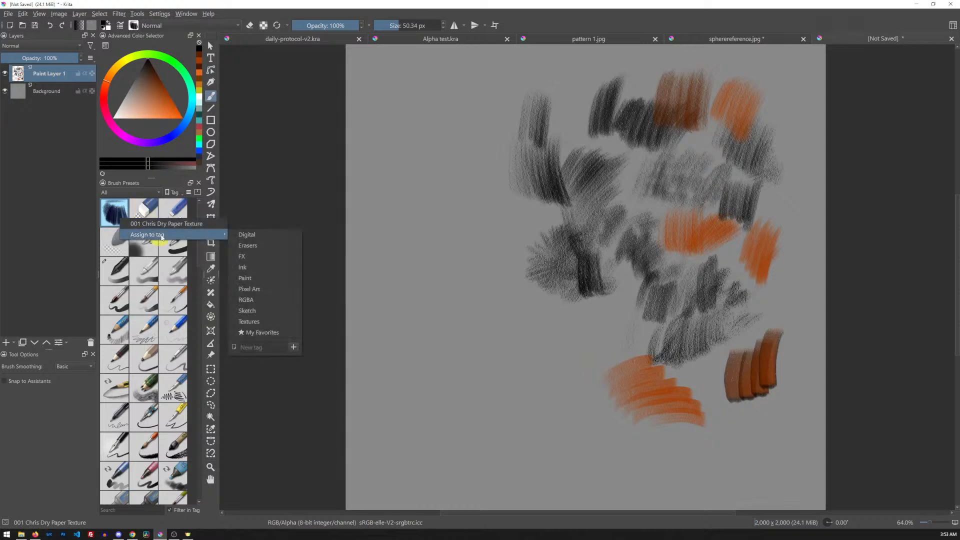
{"action": "left_click", "coordinate": [144, 194]}
{"action": "left_click", "coordinate": [119, 303]}
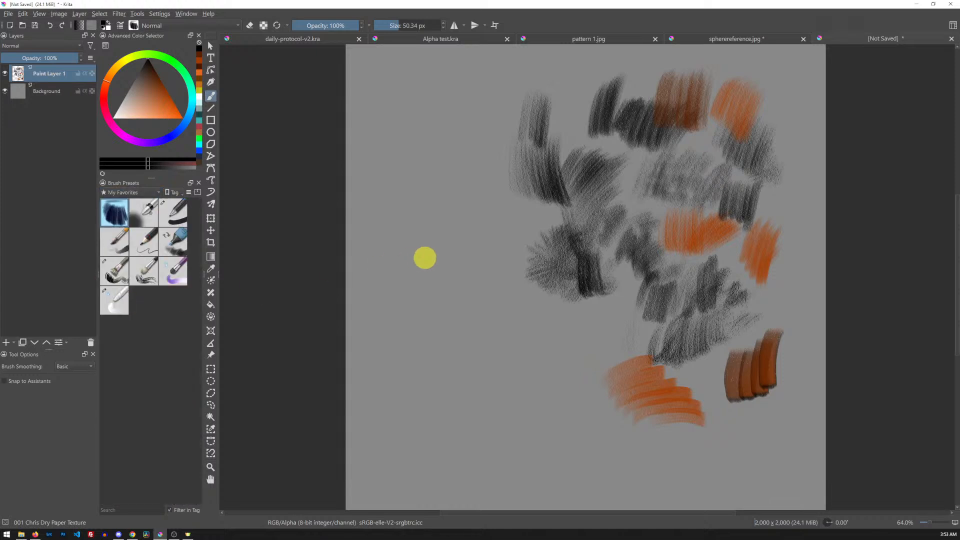
Paint dense black test strokes with the saved preset to the left of the existing patches.
{"action": "mouse_move", "coordinate": [448, 203]}
{"action": "left_mouse_down"}
{"action": "mouse_move", "coordinate": [467, 242]}
{"action": "mouse_move", "coordinate": [487, 204]}
{"action": "mouse_move", "coordinate": [495, 234]}
{"action": "mouse_move", "coordinate": [519, 231]}
{"action": "left_mouse_up"}
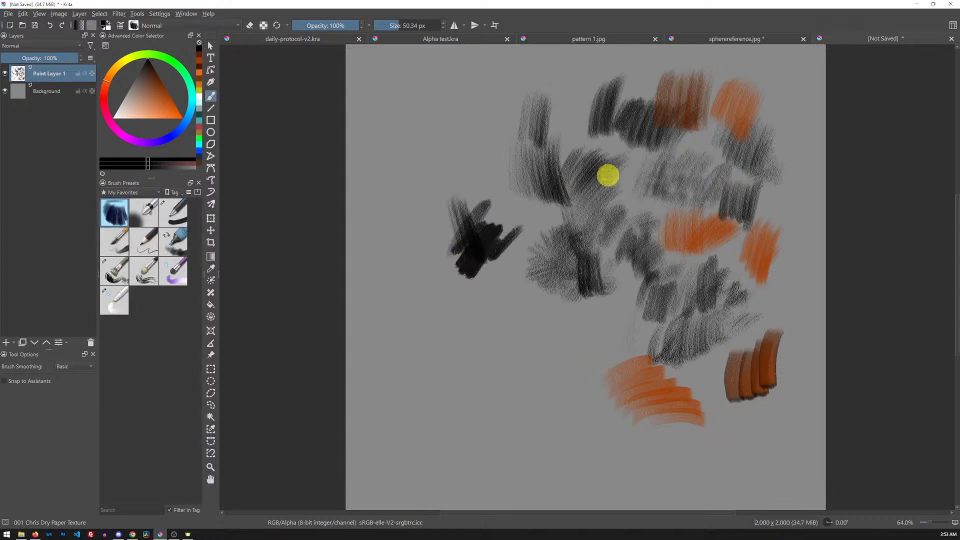
{"action": "mouse_move", "coordinate": [486, 280]}
{"action": "left_mouse_down"}
{"action": "mouse_move", "coordinate": [533, 235]}
{"action": "mouse_move", "coordinate": [507, 299]}
{"action": "left_mouse_up"}
{"action": "left_click_drag", "start_coordinate": [523, 300], "coordinate": [547, 220]}
{"action": "left_click_drag", "start_coordinate": [550, 225], "coordinate": [564, 334]}
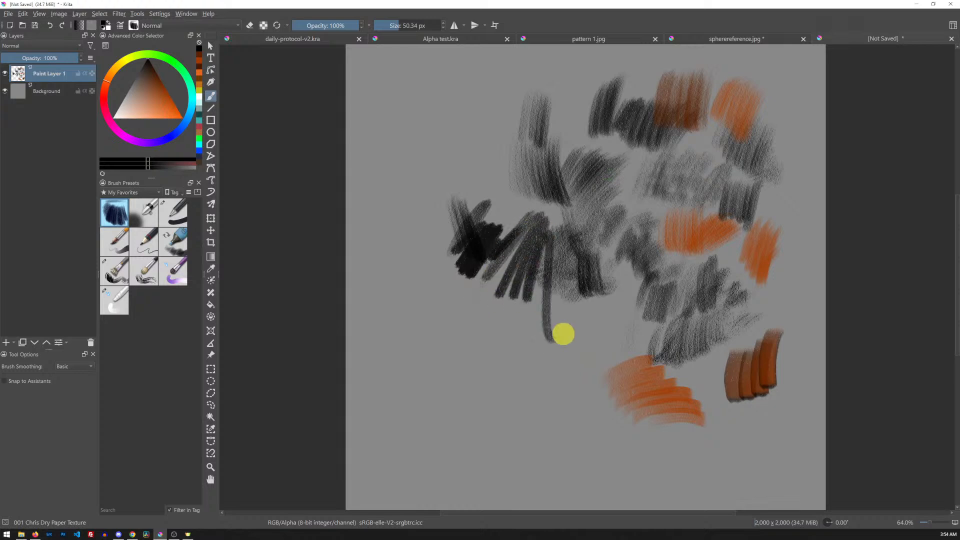
Enlarge the brush to 166.72 px and cover the lower middle of the canvas with broad overlapping black strokes.
{"action": "left_click_drag", "start_coordinate": [566, 250], "coordinate": [583, 281], "text": "shift"}
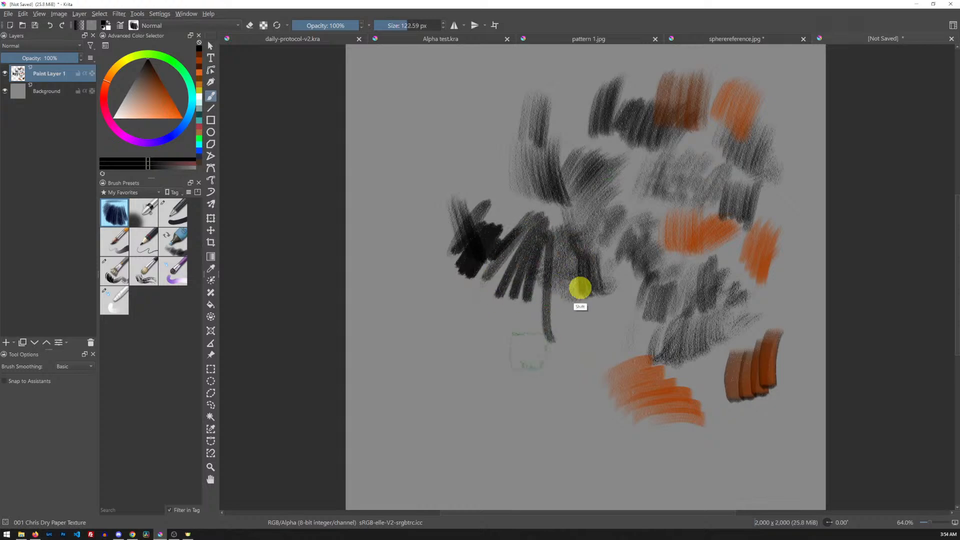
{"action": "mouse_move", "coordinate": [517, 326]}
{"action": "left_mouse_down"}
{"action": "mouse_move", "coordinate": [529, 370]}
{"action": "mouse_move", "coordinate": [585, 376]}
{"action": "mouse_move", "coordinate": [590, 297]}
{"action": "mouse_move", "coordinate": [624, 364]}
{"action": "mouse_move", "coordinate": [620, 303]}
{"action": "mouse_move", "coordinate": [593, 348]}
{"action": "left_mouse_up"}
{"action": "mouse_move", "coordinate": [481, 374]}
{"action": "left_mouse_down"}
{"action": "mouse_move", "coordinate": [520, 320]}
{"action": "mouse_move", "coordinate": [544, 385]}
{"action": "mouse_move", "coordinate": [568, 347]}
{"action": "left_mouse_up"}
{"action": "mouse_move", "coordinate": [438, 376]}
{"action": "left_mouse_down"}
{"action": "mouse_move", "coordinate": [449, 317]}
{"action": "mouse_move", "coordinate": [480, 381]}
{"action": "mouse_move", "coordinate": [439, 298]}
{"action": "mouse_move", "coordinate": [559, 315]}
{"action": "left_mouse_up"}
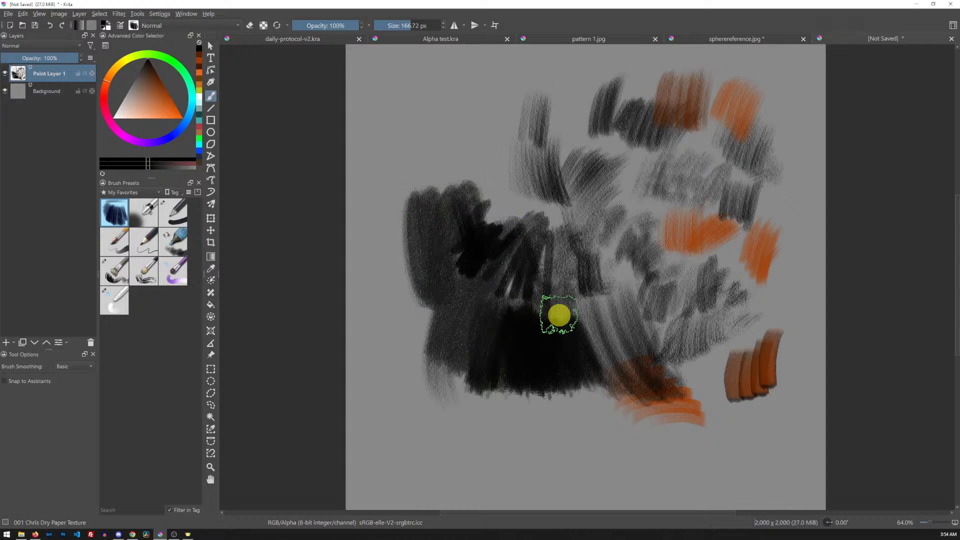
Clear all test strokes from Paint Layer 1 and switch to the spherereference.jpg document.
{"action": "key", "text": "Delete"}
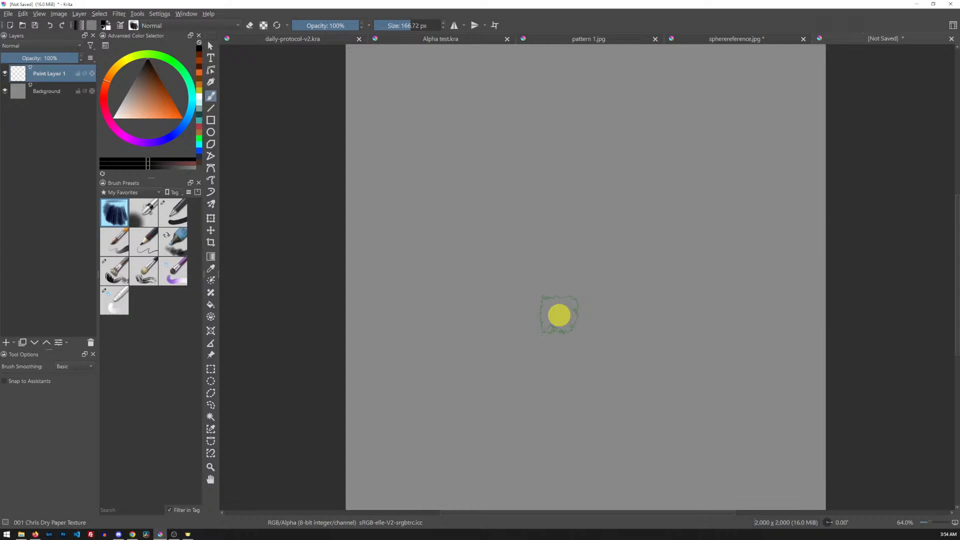
{"action": "left_click", "coordinate": [720, 40]}
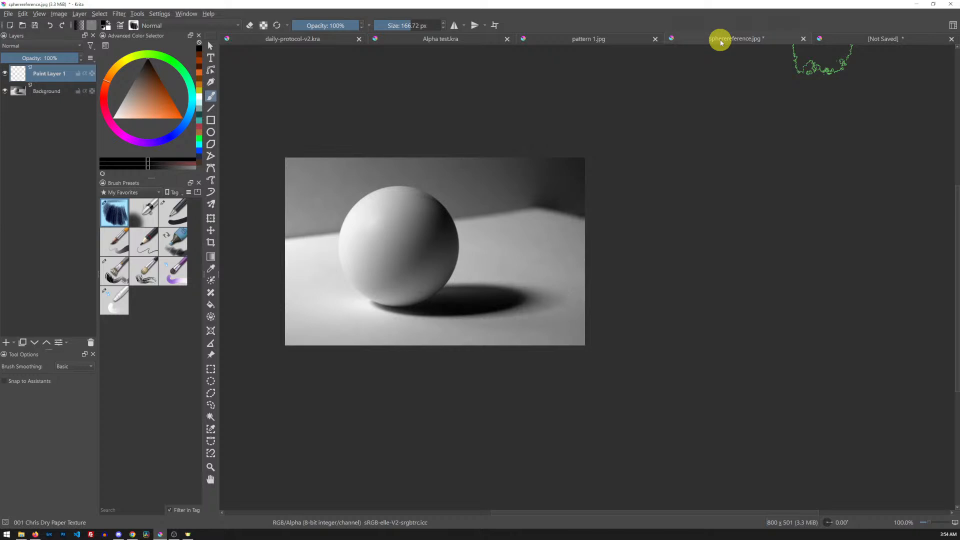
Close the modified spherereference.jpg without saving and reopen a fresh copy from the Day 2 folder.
{"action": "left_click", "coordinate": [803, 39]}
{"action": "left_click", "coordinate": [500, 278]}
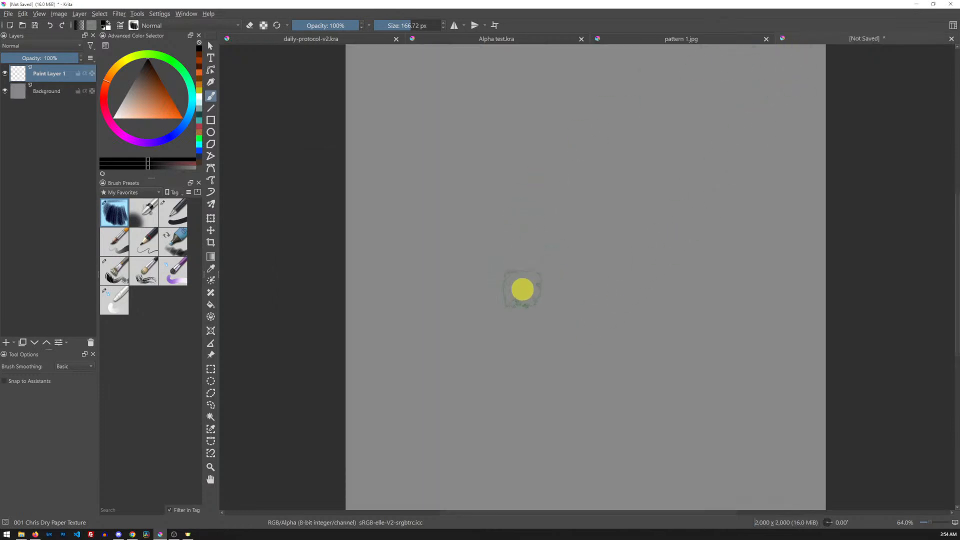
{"action": "key", "text": "ctrl"}
{"action": "key", "text": "ctrl+o"}
{"action": "left_click", "coordinate": [403, 15]}
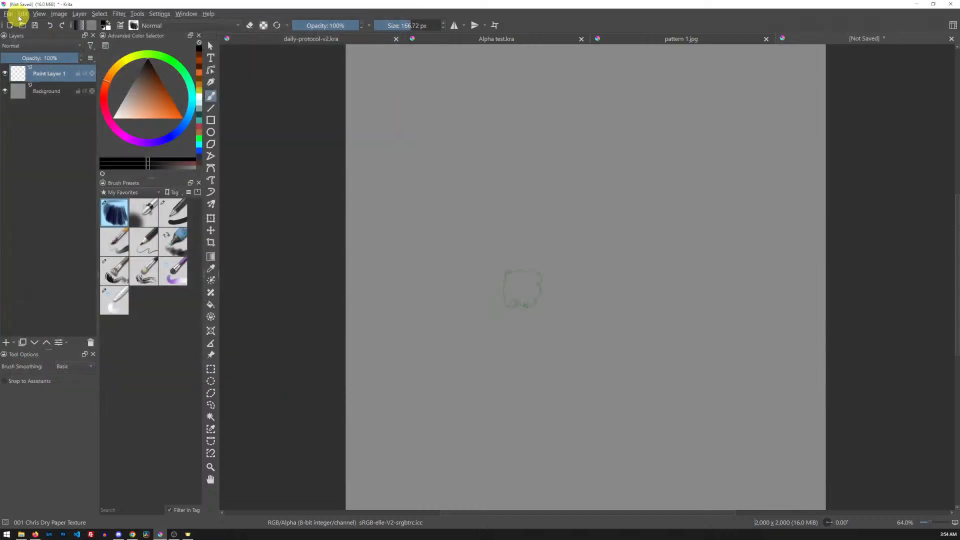
{"action": "left_click", "coordinate": [8, 14]}
{"action": "left_click", "coordinate": [32, 35]}
{"action": "left_click_drag", "start_coordinate": [317, 15], "coordinate": [570, 77]}
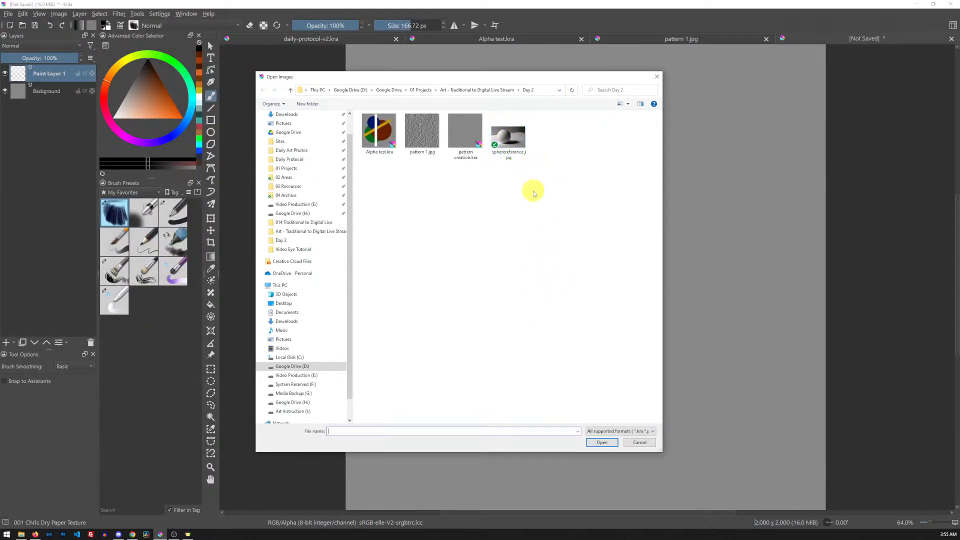
{"action": "left_click", "coordinate": [512, 142]}
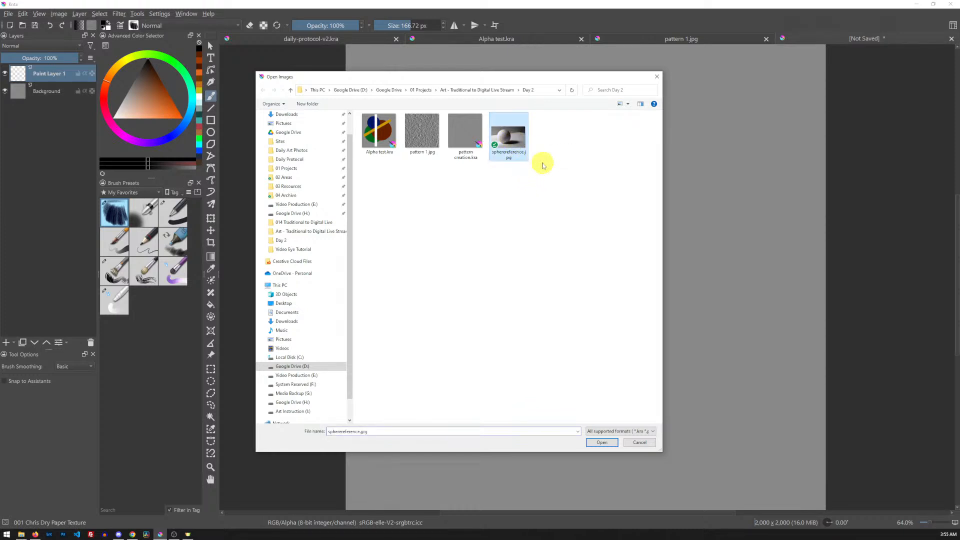
{"action": "left_click", "coordinate": [602, 443]}
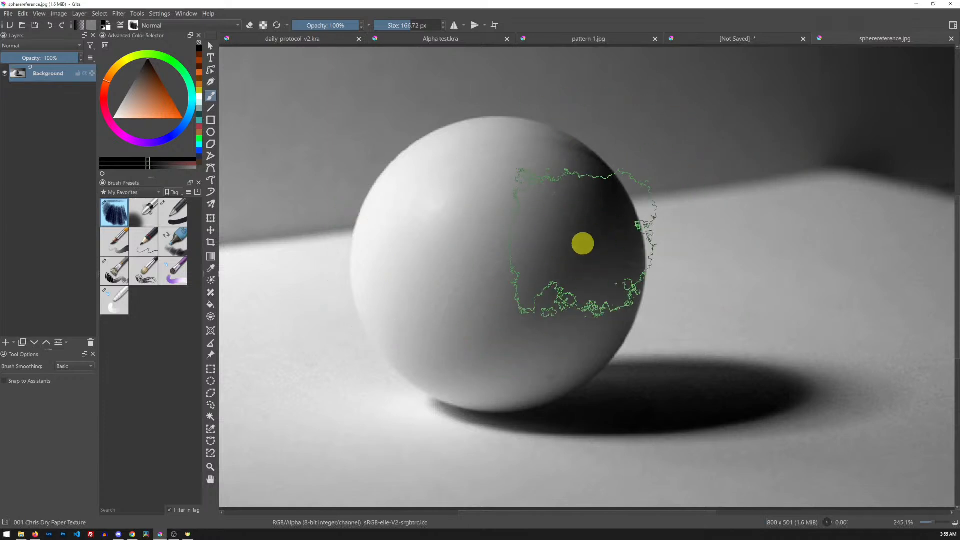
Add a new paint layer above the sphere photo's Background and reduce the brush size to 50.34 px.
{"action": "key", "text": "1"}
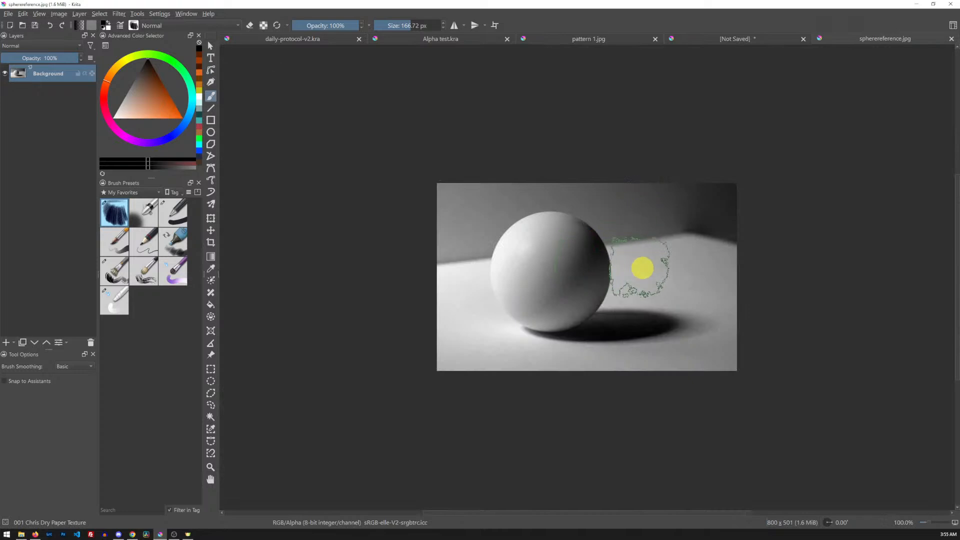
{"action": "mouse_move", "coordinate": [643, 272]}
{"action": "left_mouse_down"}
{"action": "mouse_move", "coordinate": [466, 225]}
{"action": "mouse_move", "coordinate": [464, 235]}
{"action": "left_mouse_up"}
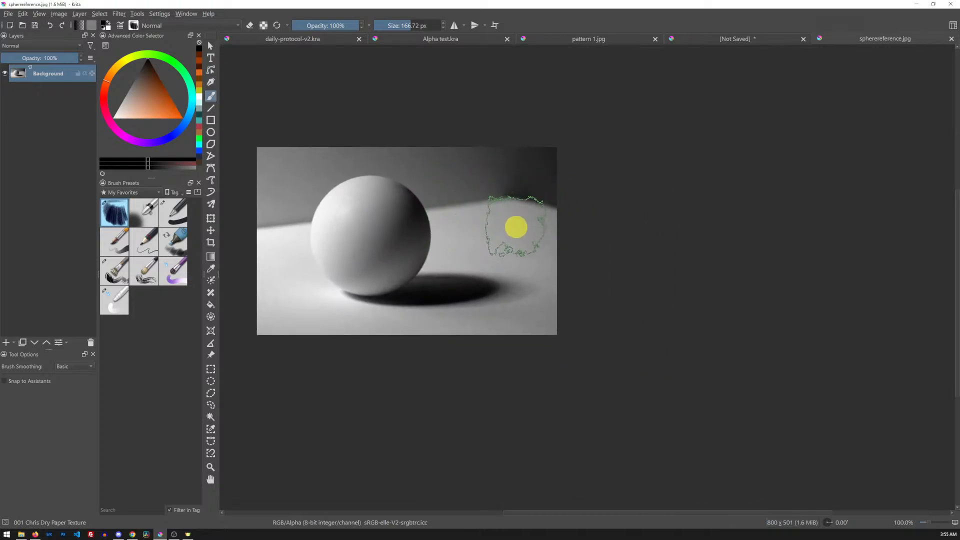
{"action": "key", "text": "Insert"}
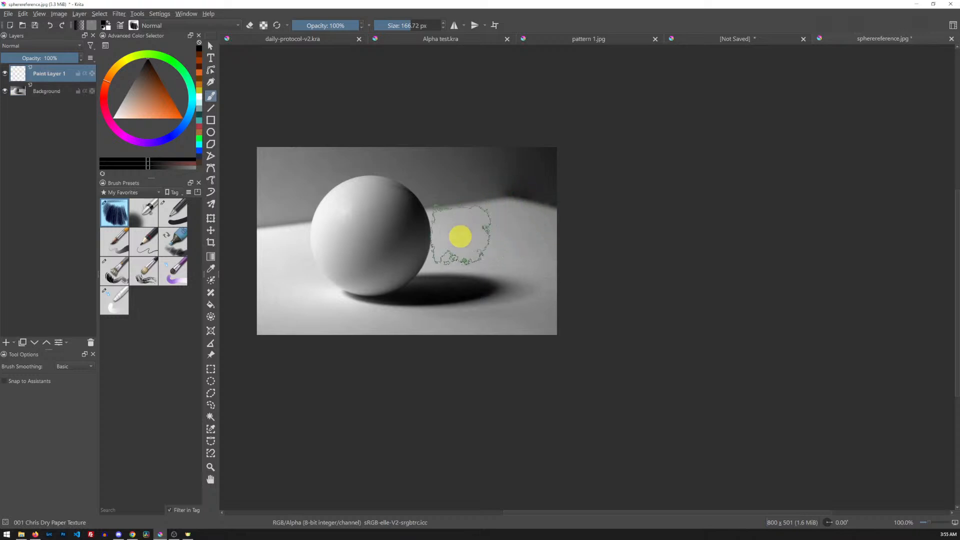
{"action": "left_click_drag", "start_coordinate": [468, 215], "coordinate": [500, 250]}
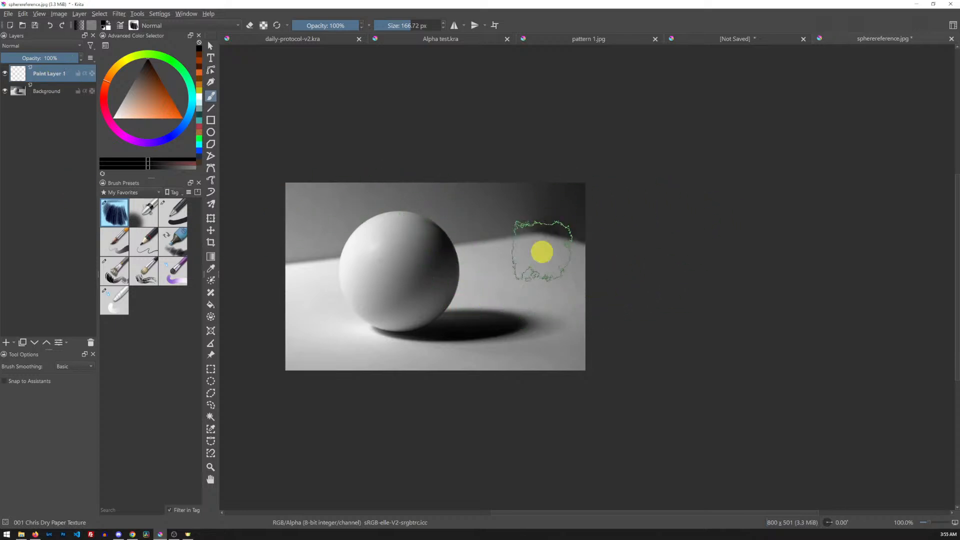
{"action": "left_click_drag", "start_coordinate": [700, 271], "coordinate": [650, 271]}
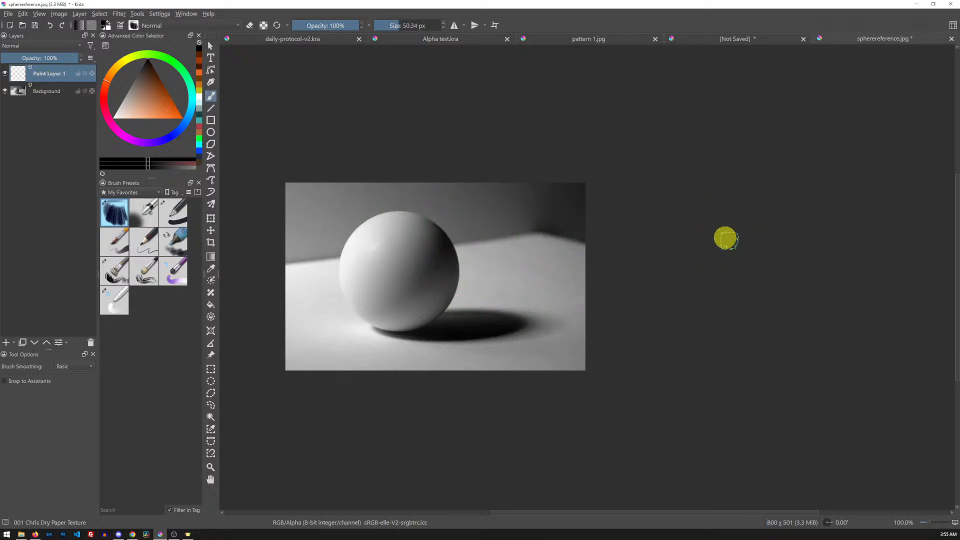
{"action": "left_click_drag", "start_coordinate": [589, 295], "coordinate": [530, 280]}
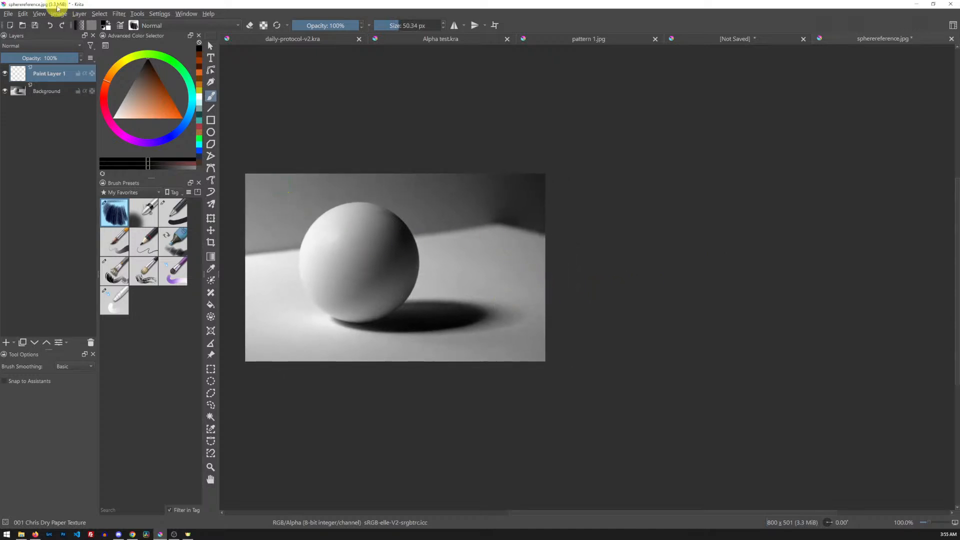
Resize the canvas to 1600 px wide, anchored at the middle left so the extra space falls to the right of the photo.
{"action": "left_click", "coordinate": [61, 16]}
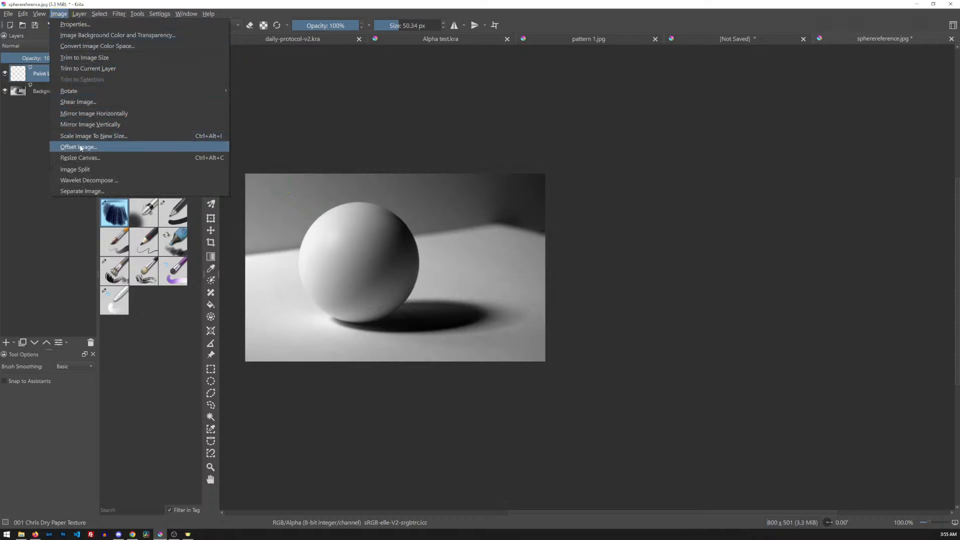
{"action": "left_click", "coordinate": [209, 157]}
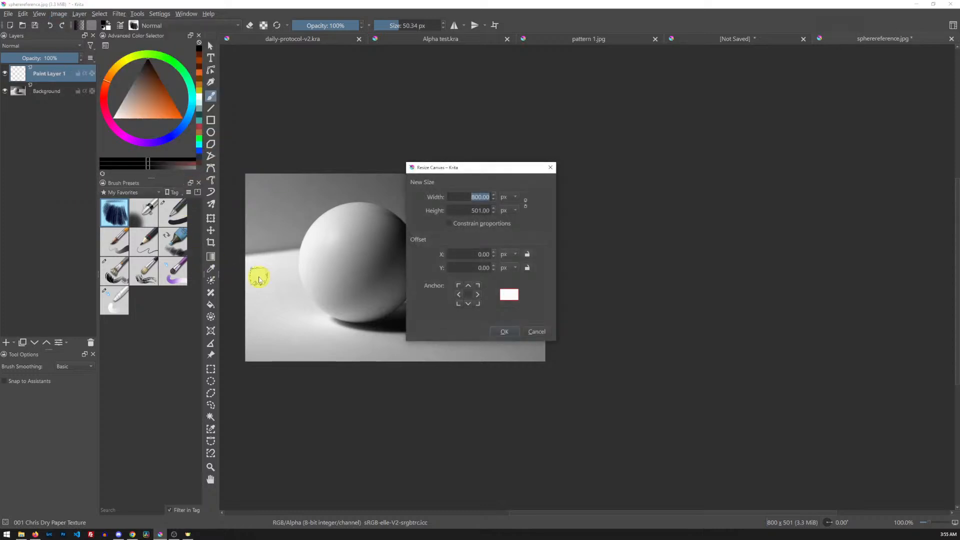
{"action": "left_click_drag", "start_coordinate": [515, 167], "coordinate": [657, 77]}
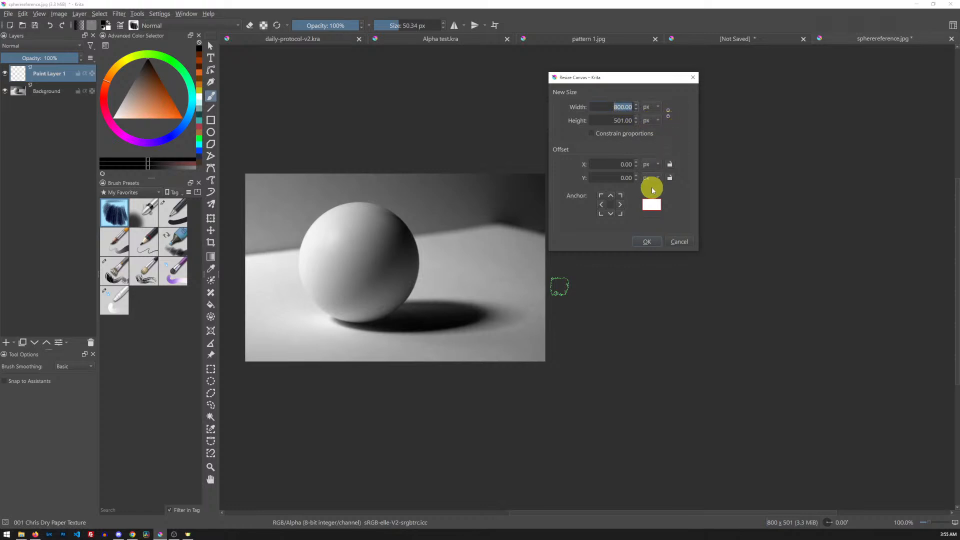
{"action": "left_click_drag", "start_coordinate": [618, 107], "coordinate": [613, 107]}
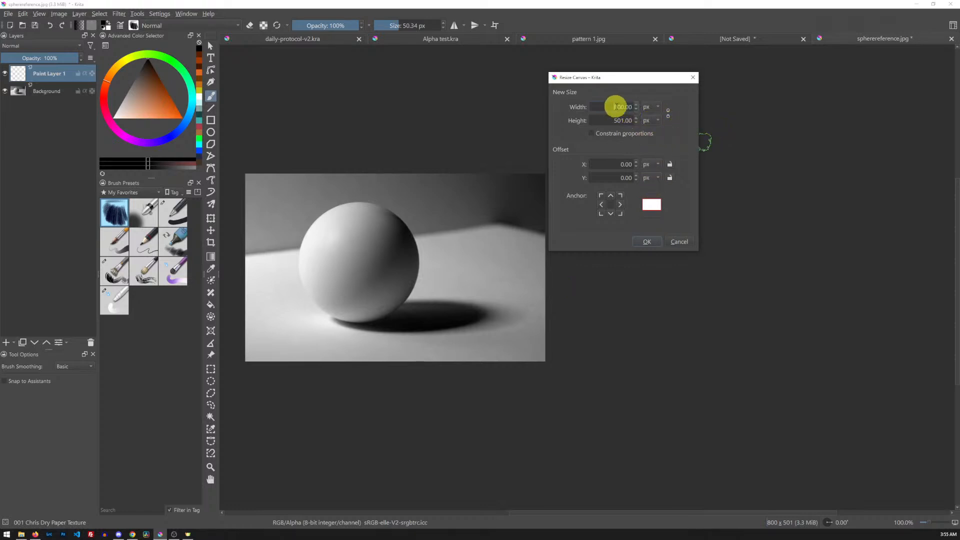
{"action": "type", "text": "16"}
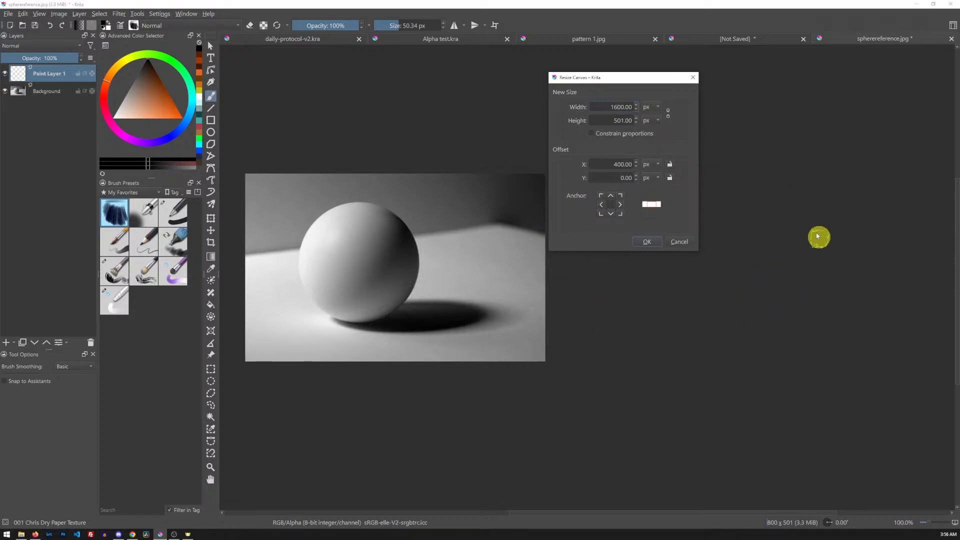
{"action": "left_click", "coordinate": [601, 206]}
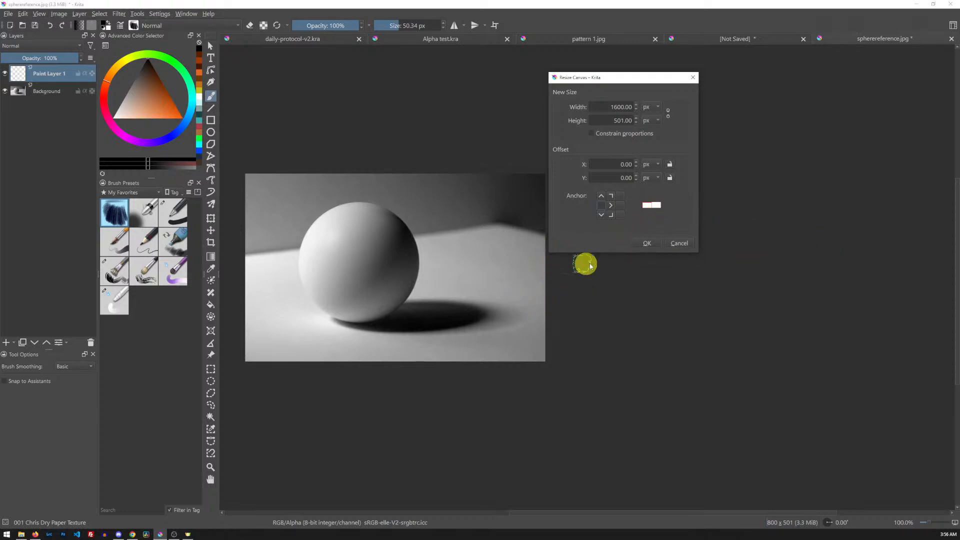
{"action": "left_click", "coordinate": [601, 196]}
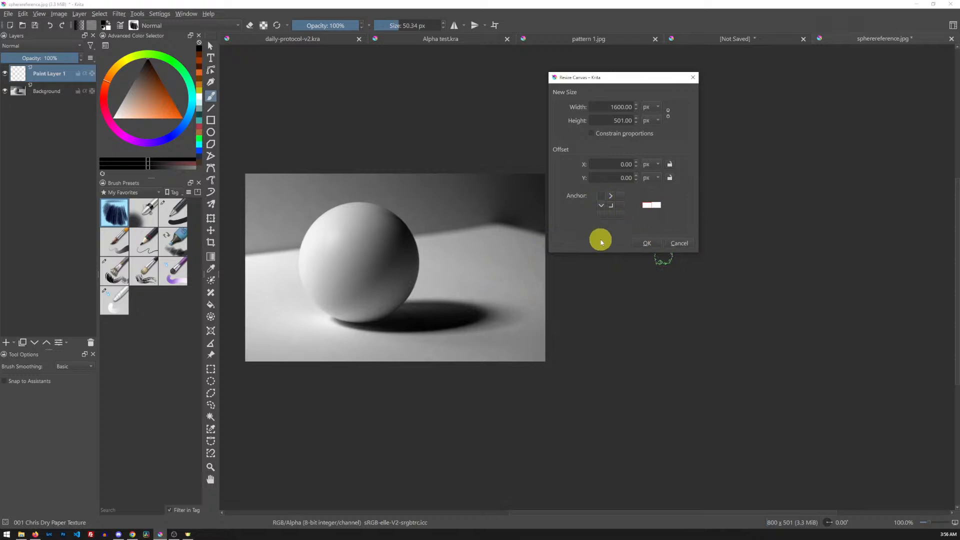
{"action": "left_click", "coordinate": [610, 204]}
{"action": "left_click", "coordinate": [601, 205]}
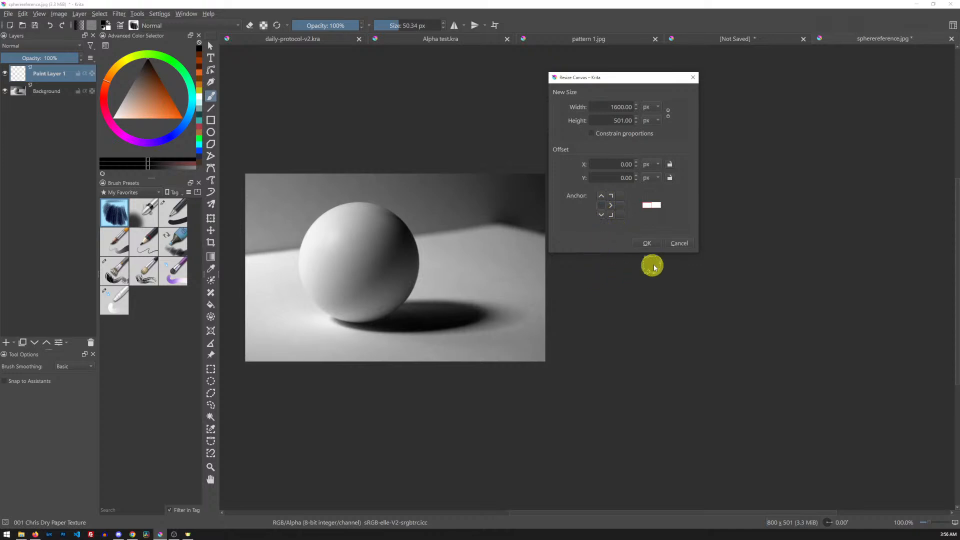
{"action": "left_click", "coordinate": [647, 245]}
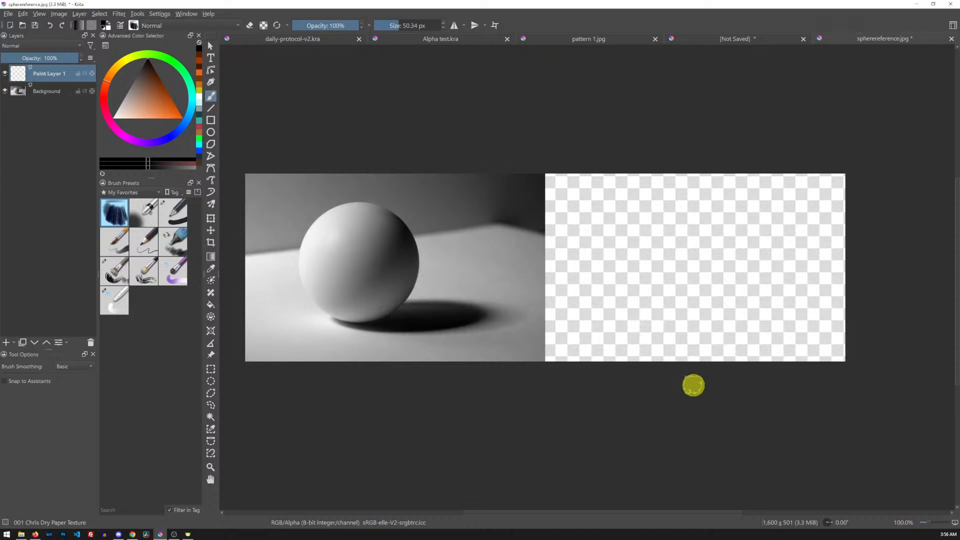
Paint a black zigzag test stroke in the empty area beside the sphere photo and undo it.
{"action": "mouse_move", "coordinate": [638, 278]}
{"action": "left_mouse_down"}
{"action": "mouse_move", "coordinate": [654, 296]}
{"action": "mouse_move", "coordinate": [743, 274]}
{"action": "mouse_move", "coordinate": [763, 283]}
{"action": "left_mouse_up"}
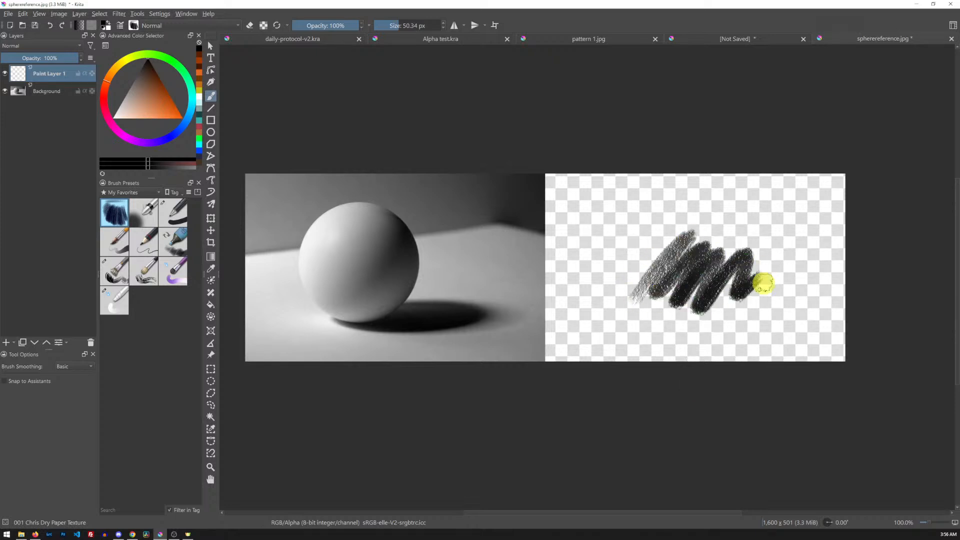
{"action": "key", "text": "ctrl+z"}
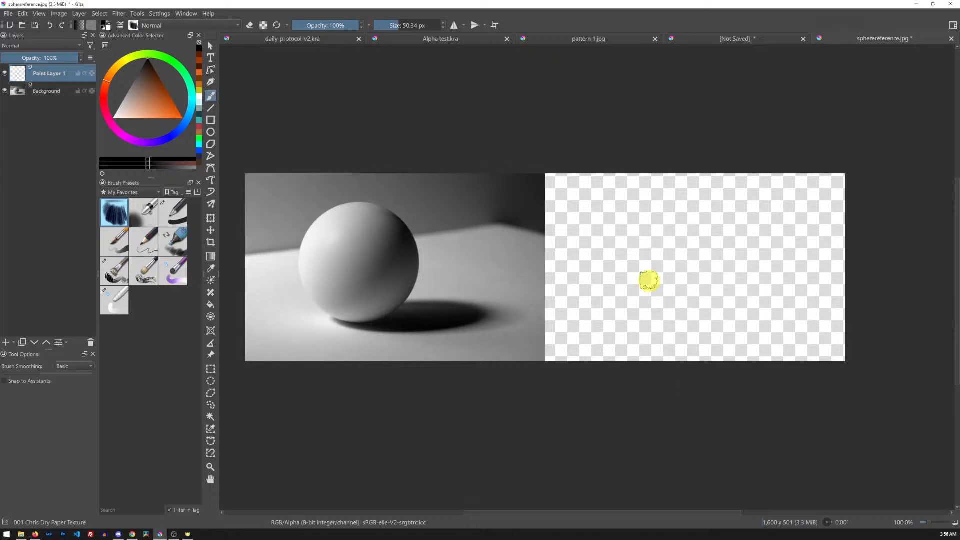
Fill Paint Layer 1 with the grey sampled from the tabletop beside the sphere and move it below the Background layer.
{"action": "key", "text": "f"}
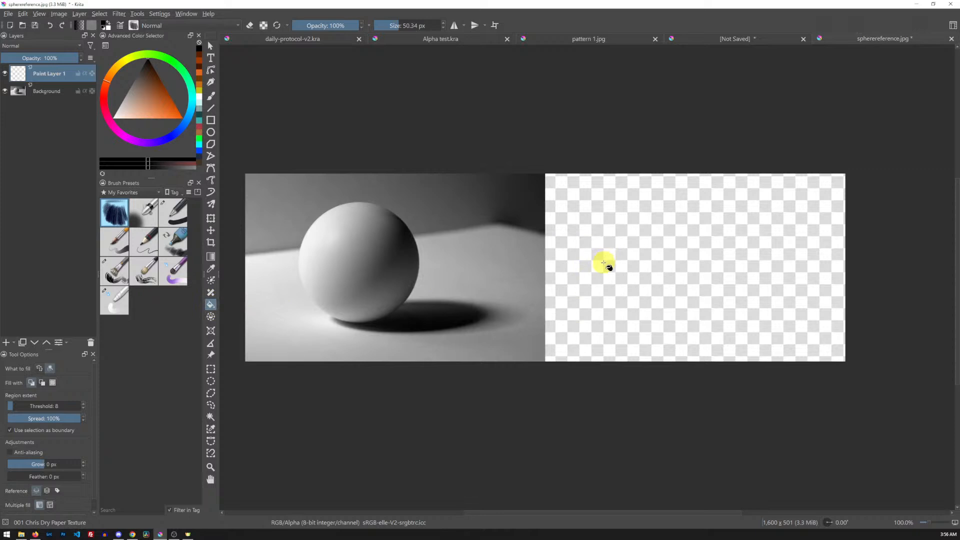
{"action": "key", "text": "ctrl"}
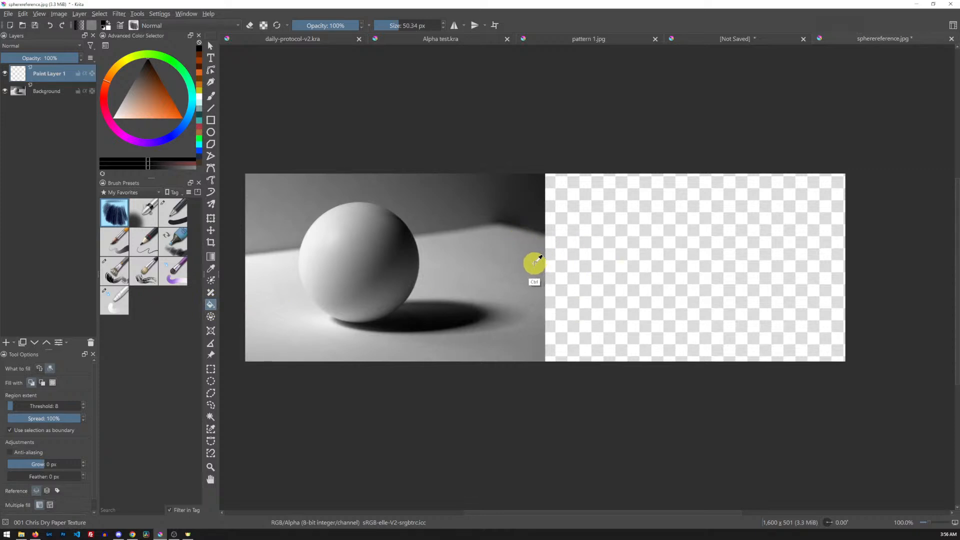
{"action": "left_click", "coordinate": [501, 265], "text": "ctrl"}
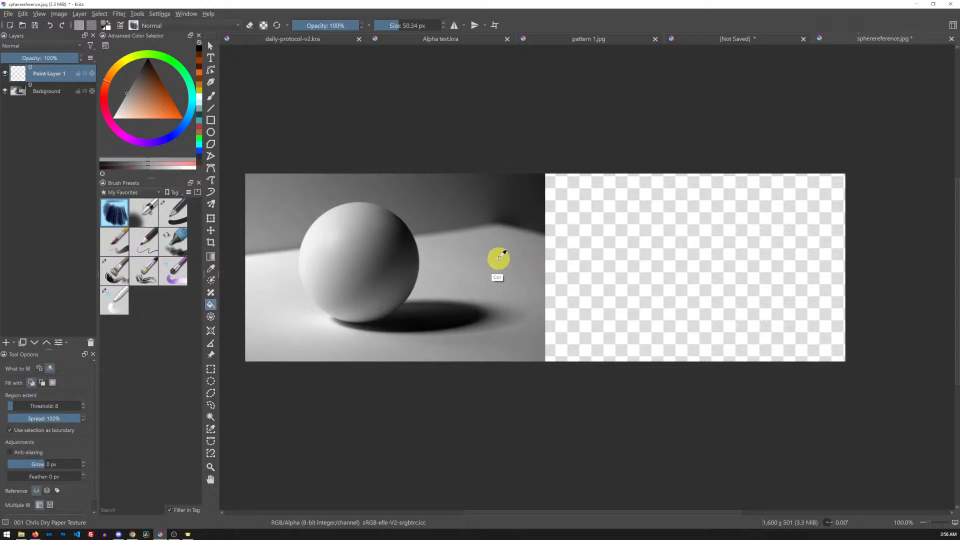
{"action": "left_click", "coordinate": [660, 271]}
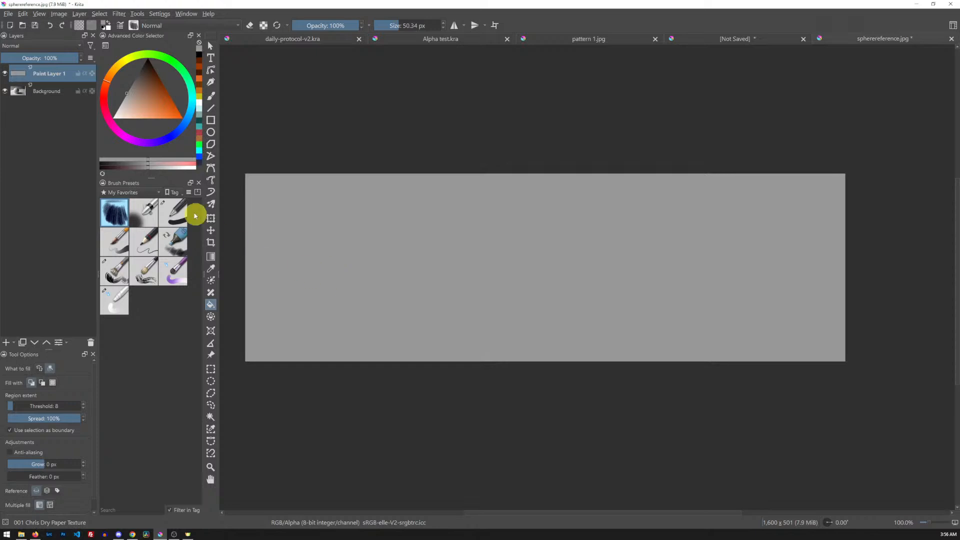
{"action": "left_click_drag", "start_coordinate": [49, 350], "coordinate": [57, 264]}
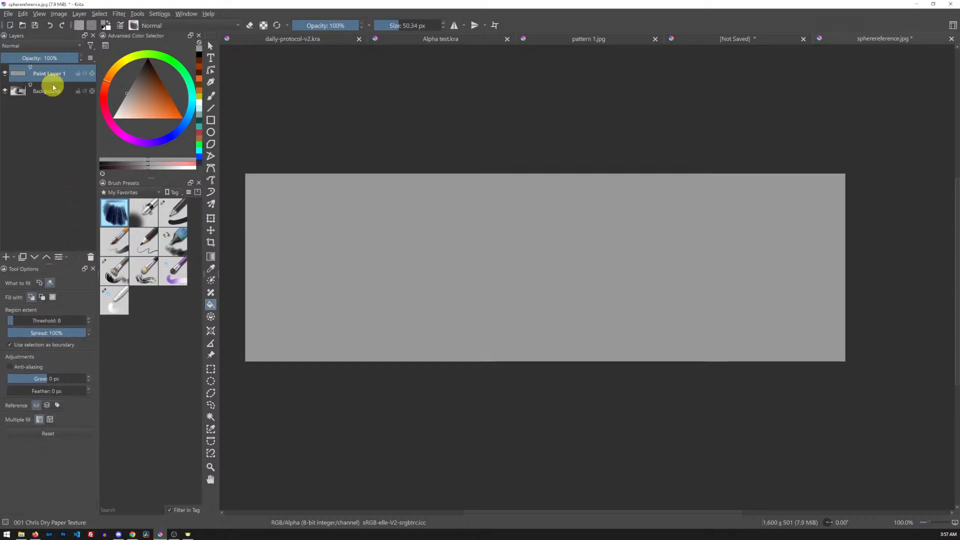
{"action": "left_click", "coordinate": [34, 257]}
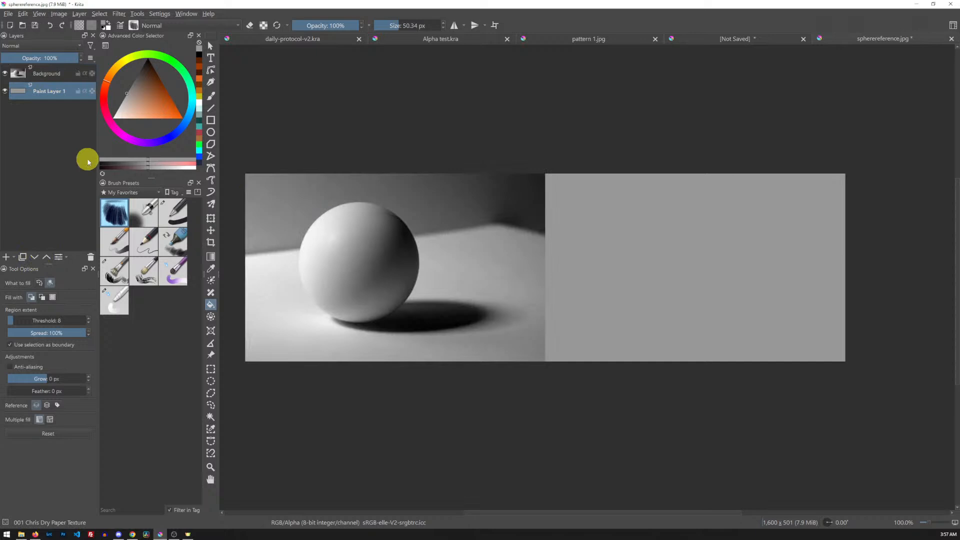
Add a new paint layer above the grey layer and make a circular selection 315 px across beside the reference photo.
{"action": "key", "text": "Insert"}
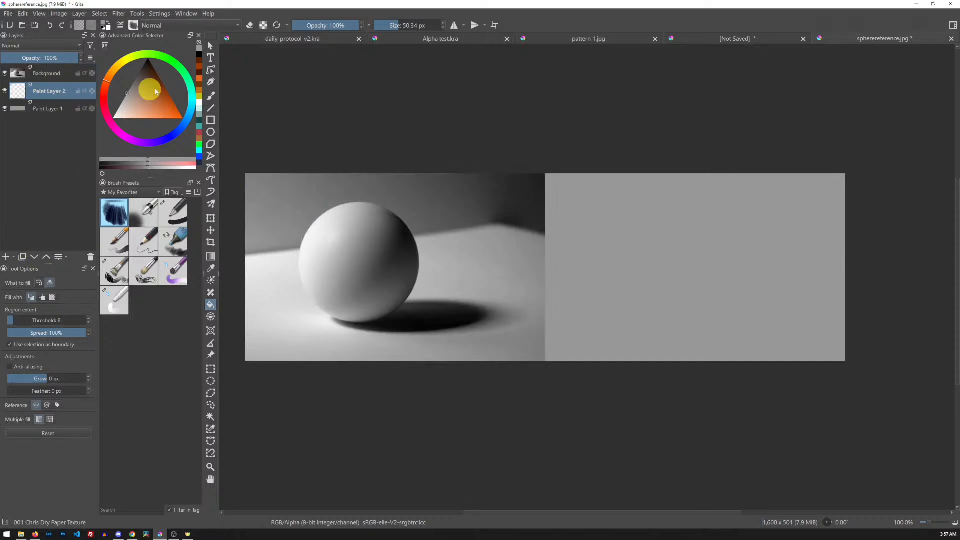
{"action": "key", "text": "b"}
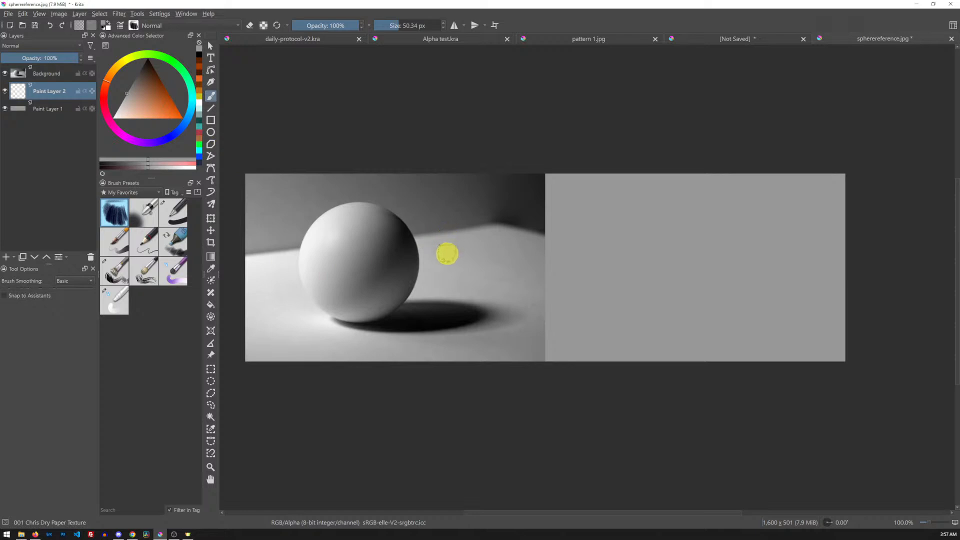
{"action": "left_click", "coordinate": [210, 382]}
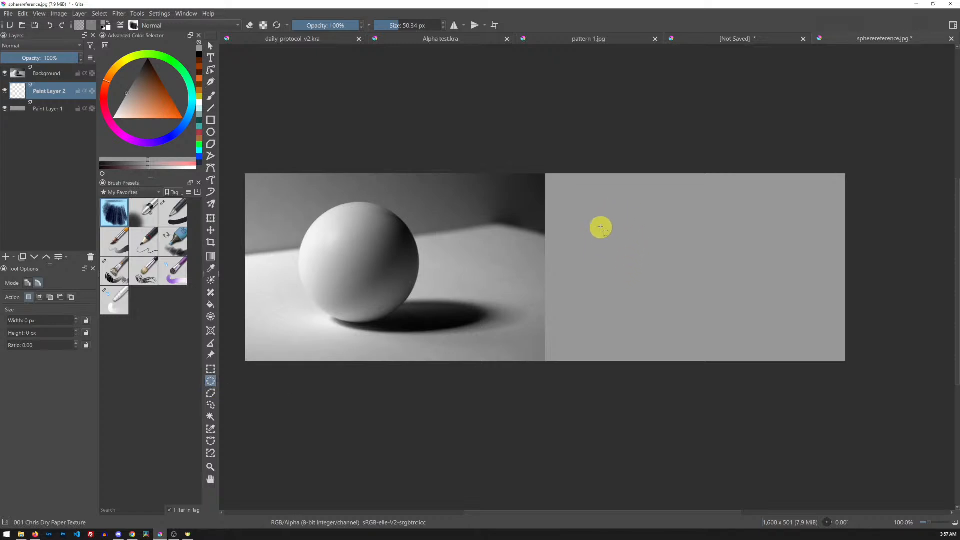
{"action": "left_click_drag", "start_coordinate": [598, 213], "coordinate": [708, 251]}
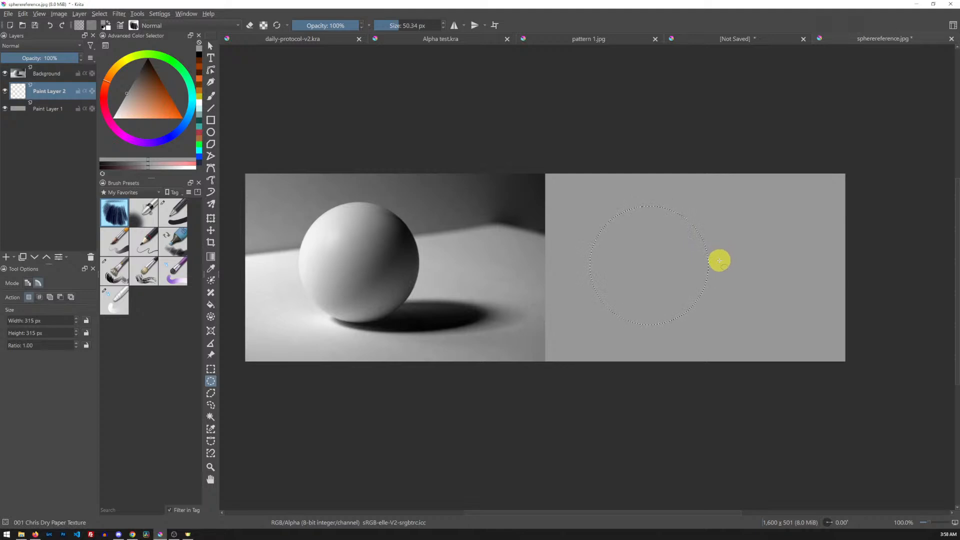
Fill the circular selection with white on Paint Layer 2.
{"action": "key", "text": "f"}
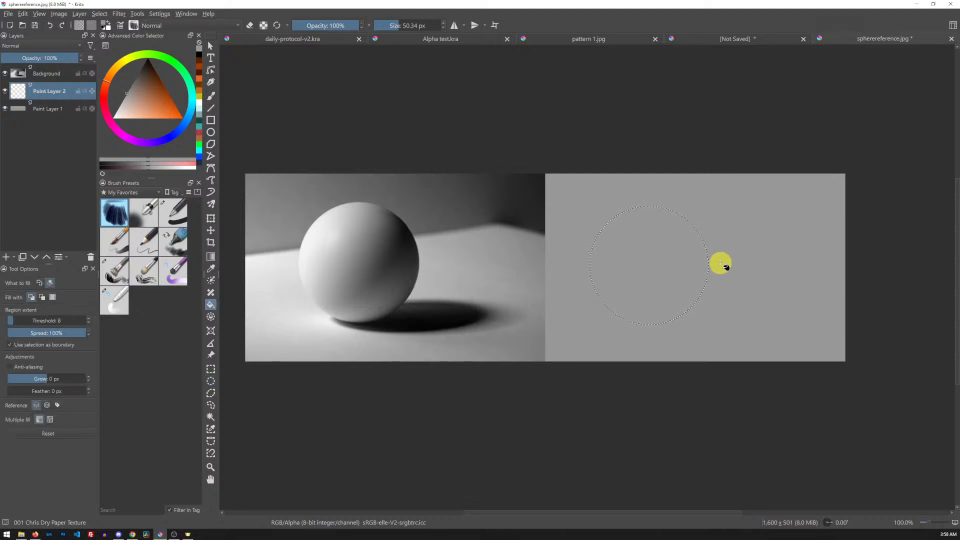
{"action": "left_click", "coordinate": [113, 118]}
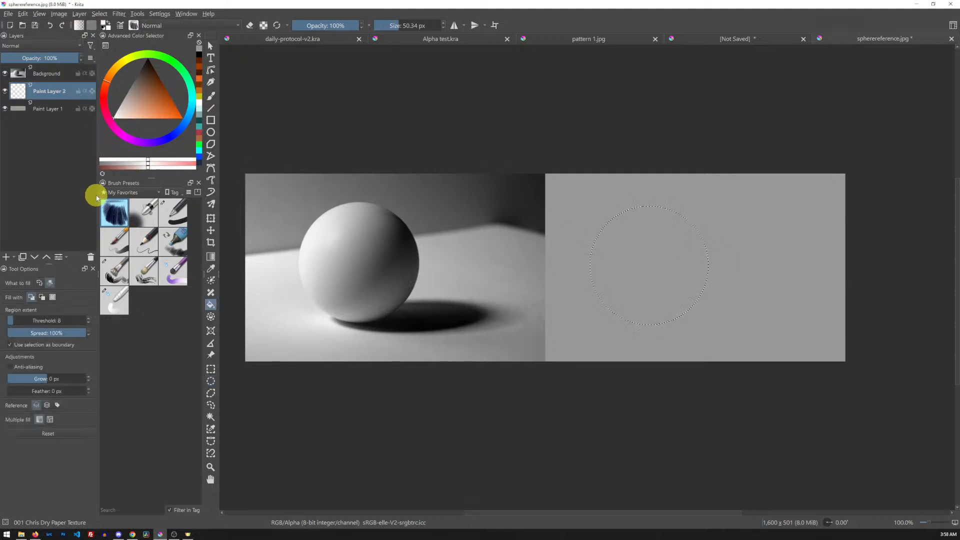
{"action": "left_click", "coordinate": [651, 276]}
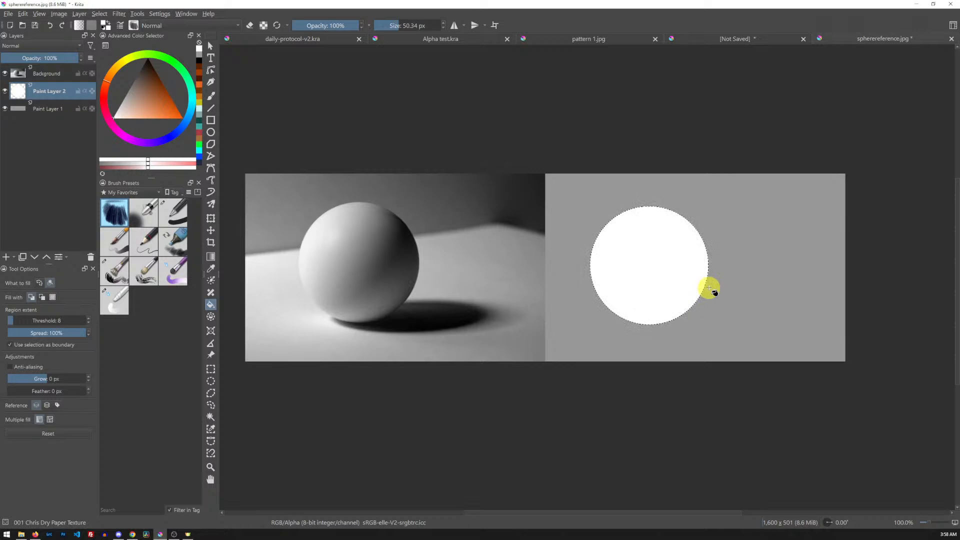
Add a paint layer directly below the white circle's layer and make an elliptical selection about 419 × 86 px under the circle.
{"action": "key", "text": "Insert"}
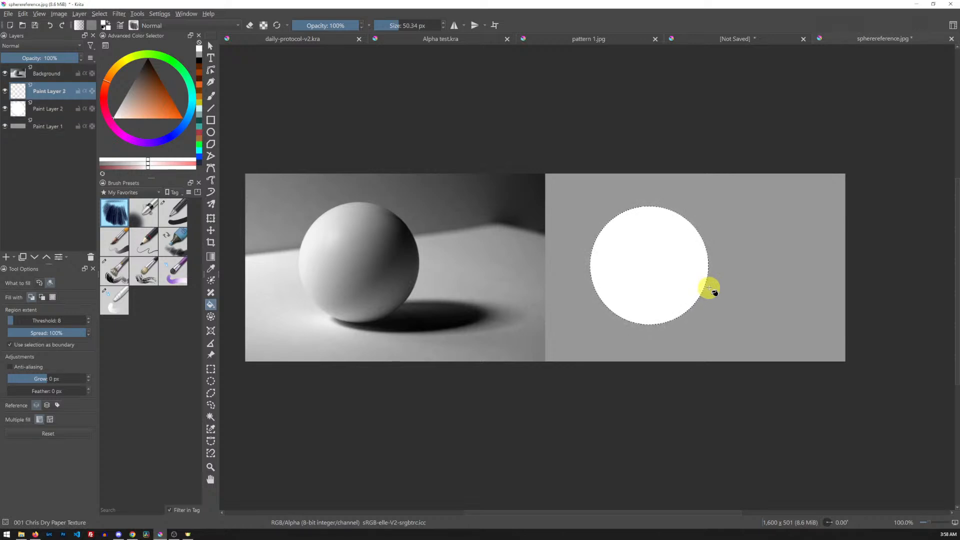
{"action": "left_click", "coordinate": [34, 257]}
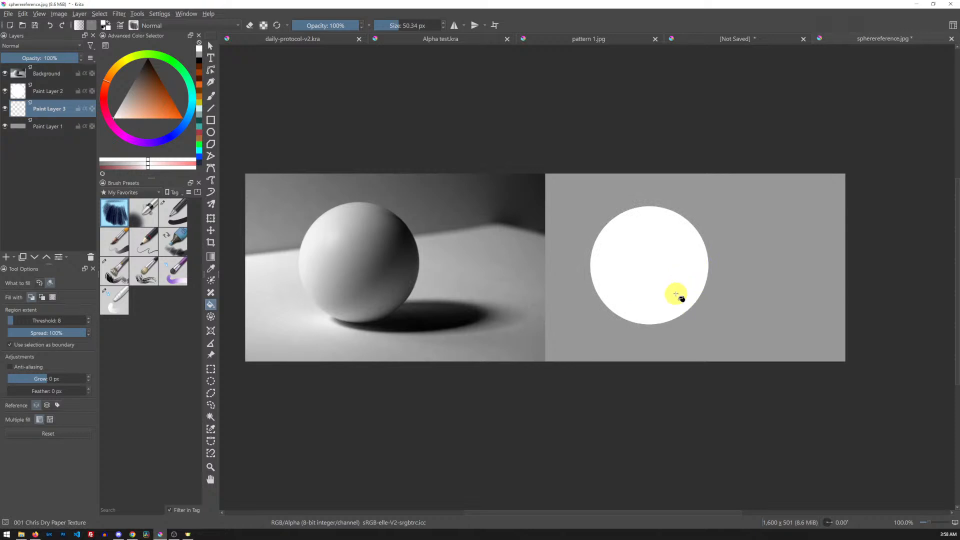
{"action": "key", "text": "j"}
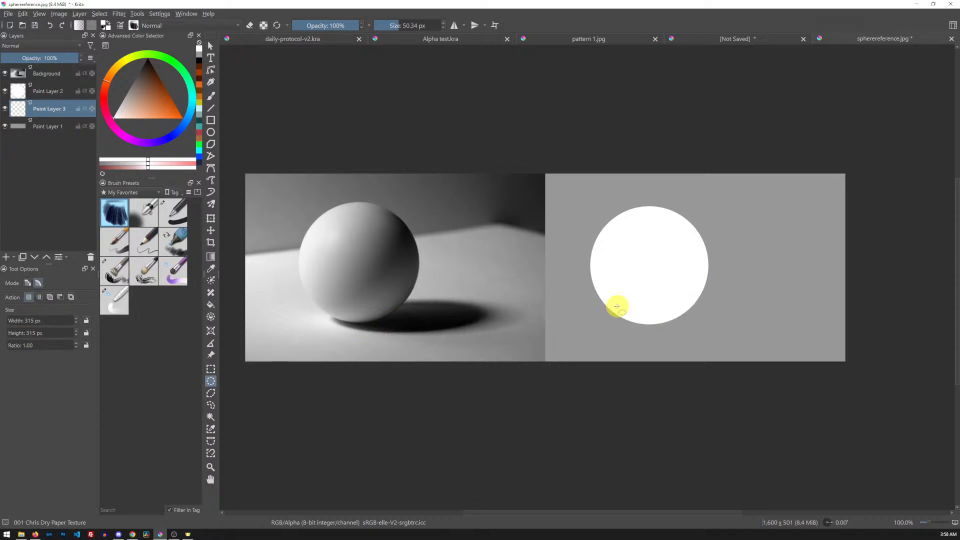
{"action": "left_click_drag", "start_coordinate": [610, 298], "coordinate": [767, 330]}
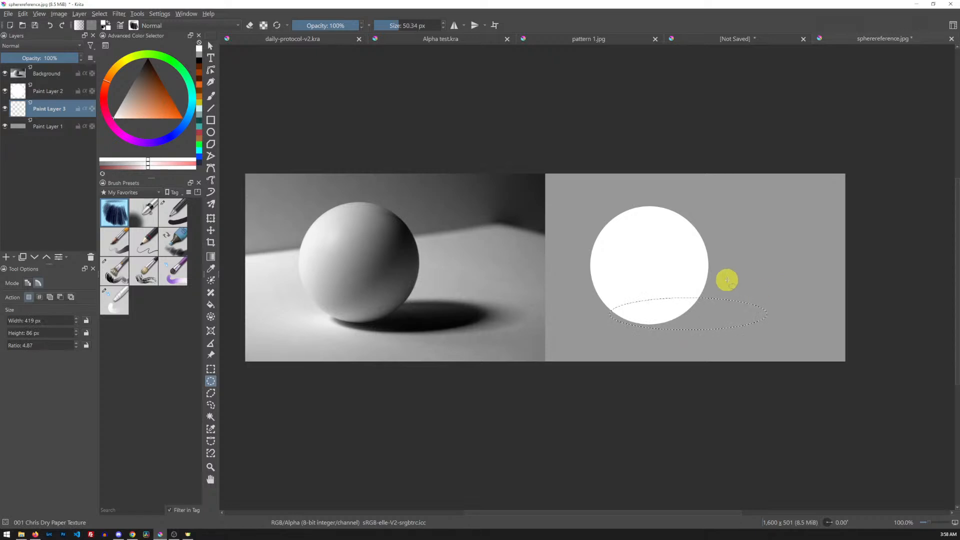
Fill the elliptical selection with black on Paint Layer 3 and deselect it.
{"action": "key", "text": "x"}
{"action": "key", "text": "f"}
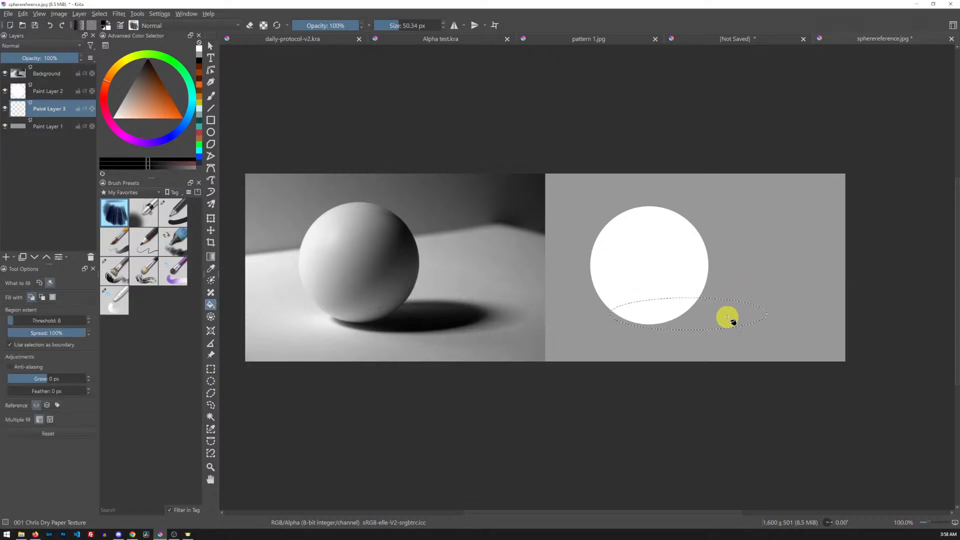
{"action": "left_click", "coordinate": [727, 317]}
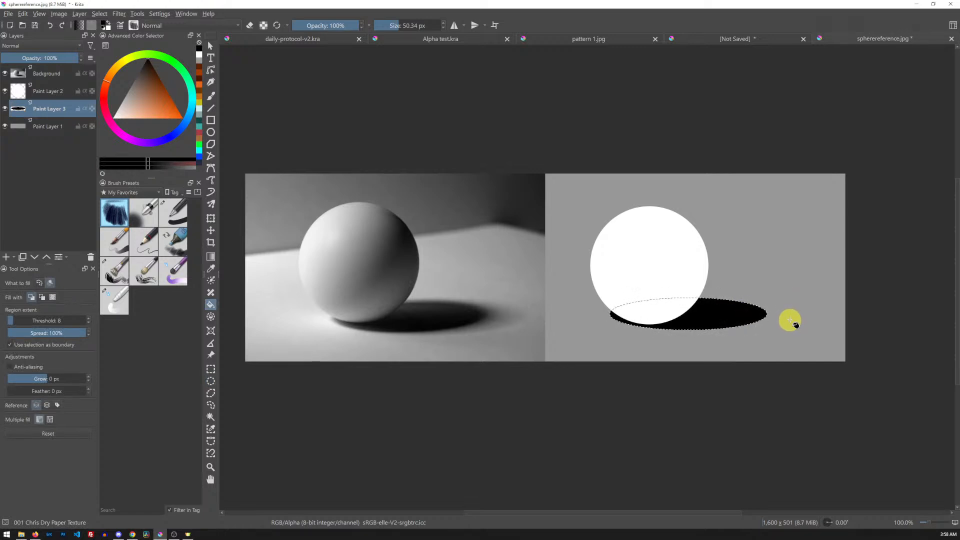
{"action": "key", "text": "ctrl+shift+a"}
Move the black shadow ellipse slightly right and down beneath the white circle, to about x 994 px, y 342 px.
{"action": "key", "text": "t"}
{"action": "left_click_drag", "start_coordinate": [724, 320], "coordinate": [734, 320]}
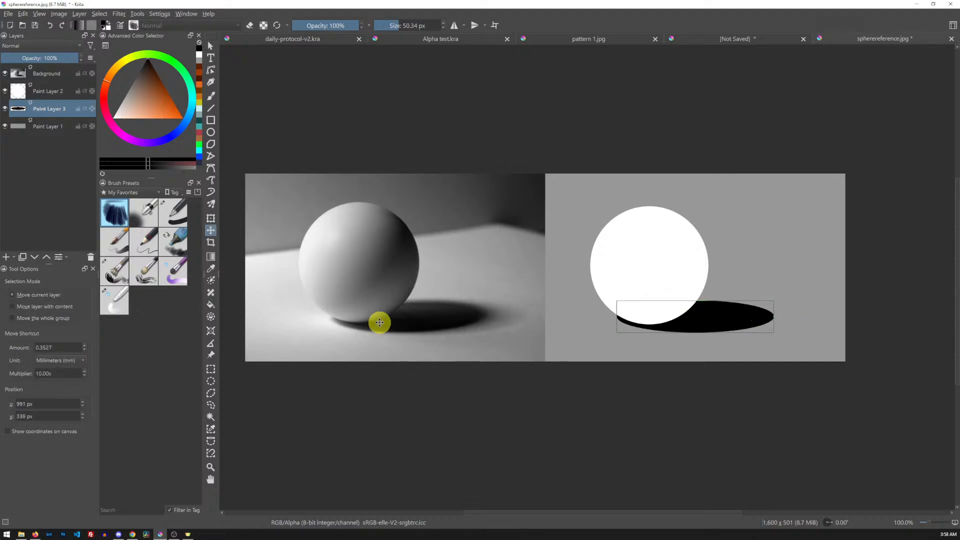
{"action": "left_click_drag", "start_coordinate": [731, 314], "coordinate": [729, 317]}
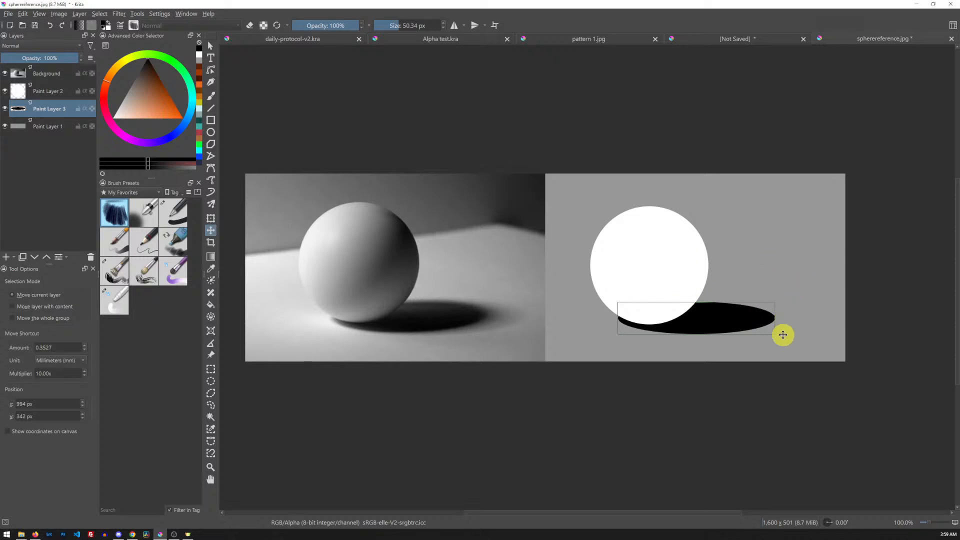
Make Paint Layer 2 active and ready the brush with the dark tone sampled from the reference sphere's shaded edge at about 27 px.
{"action": "left_click", "coordinate": [56, 96]}
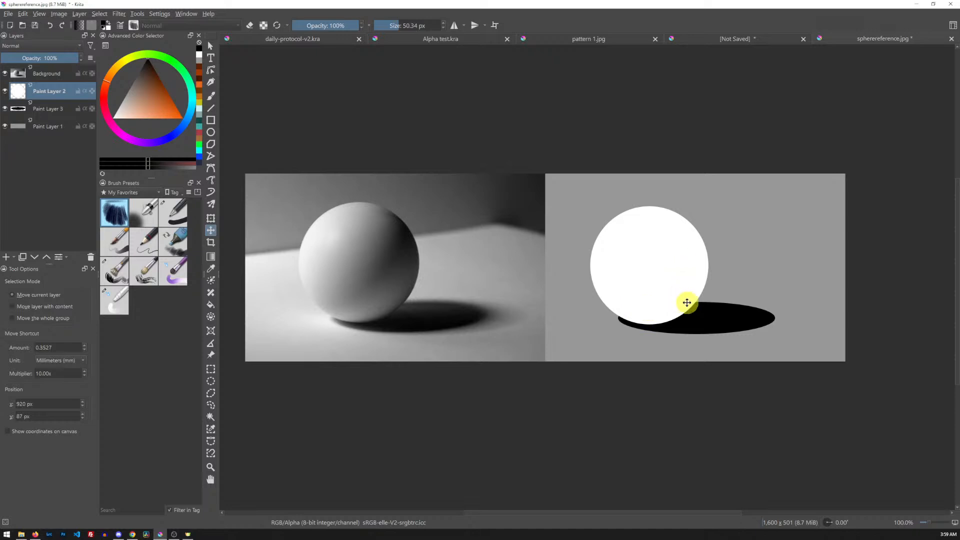
{"action": "key", "text": "b"}
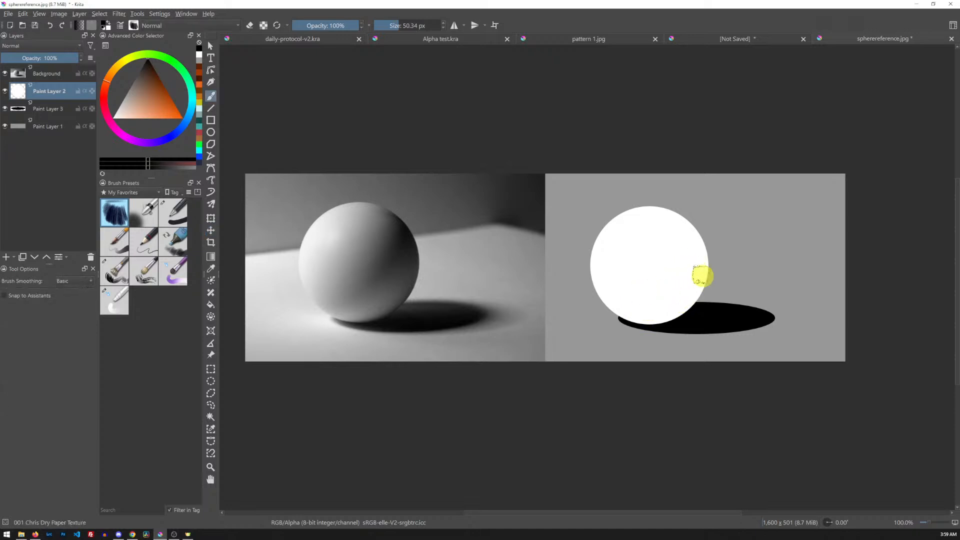
{"action": "left_click", "coordinate": [415, 242], "text": "ctrl"}
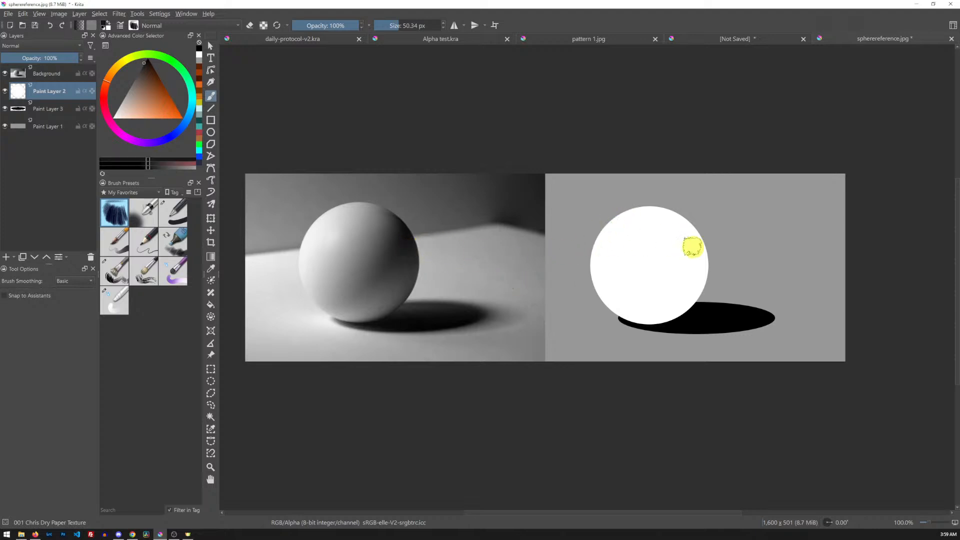
{"action": "left_click_drag", "start_coordinate": [696, 251], "coordinate": [687, 258], "text": "shift"}
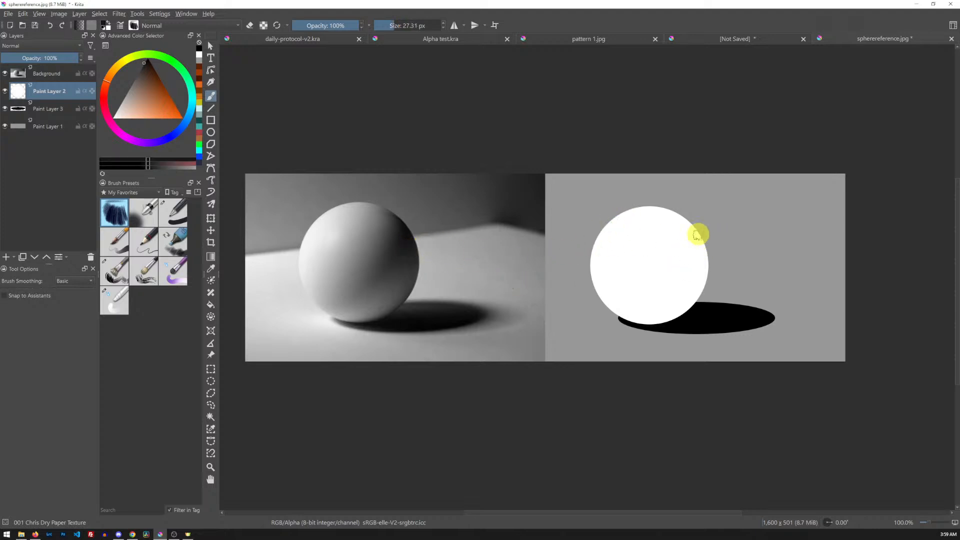
Try dark textured shading strokes along the right edge of the white circle, and undo them all.
{"action": "mouse_move", "coordinate": [683, 221]}
{"action": "left_mouse_down"}
{"action": "mouse_move", "coordinate": [705, 254]}
{"action": "mouse_move", "coordinate": [691, 223]}
{"action": "mouse_move", "coordinate": [705, 254]}
{"action": "mouse_move", "coordinate": [692, 223]}
{"action": "mouse_move", "coordinate": [704, 255]}
{"action": "mouse_move", "coordinate": [699, 236]}
{"action": "mouse_move", "coordinate": [704, 276]}
{"action": "mouse_move", "coordinate": [691, 225]}
{"action": "mouse_move", "coordinate": [704, 266]}
{"action": "mouse_move", "coordinate": [703, 277]}
{"action": "mouse_move", "coordinate": [689, 227]}
{"action": "mouse_move", "coordinate": [694, 279]}
{"action": "mouse_move", "coordinate": [680, 263]}
{"action": "mouse_move", "coordinate": [711, 240]}
{"action": "mouse_move", "coordinate": [703, 282]}
{"action": "mouse_move", "coordinate": [706, 254]}
{"action": "mouse_move", "coordinate": [702, 280]}
{"action": "mouse_move", "coordinate": [695, 257]}
{"action": "mouse_move", "coordinate": [697, 294]}
{"action": "mouse_move", "coordinate": [701, 270]}
{"action": "mouse_move", "coordinate": [693, 280]}
{"action": "mouse_move", "coordinate": [731, 265]}
{"action": "left_mouse_up"}
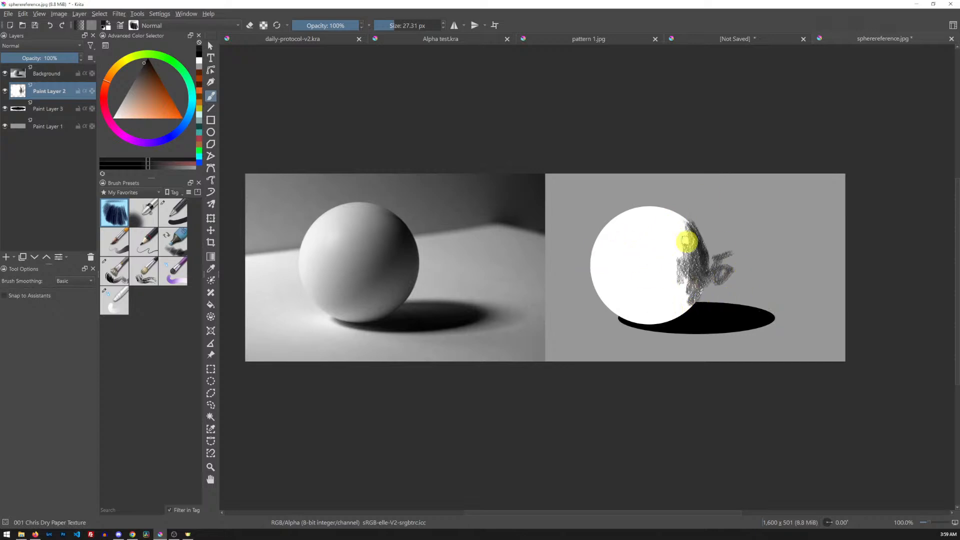
{"action": "key", "text": "ctrl+z"}
{"action": "key", "text": "ctrl+z"}
{"action": "key", "text": "ctrl+z"}
{"action": "key", "text": "ctrl+z"}
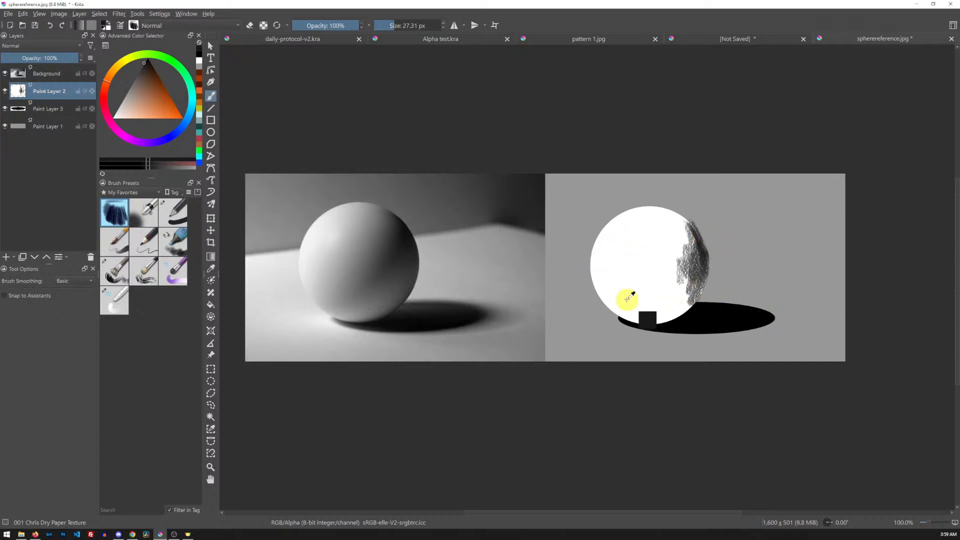
{"action": "key", "text": "ctrl+z"}
{"action": "key", "text": "ctrl+z"}
{"action": "key", "text": "ctrl+z"}
{"action": "key", "text": "ctrl+z"}
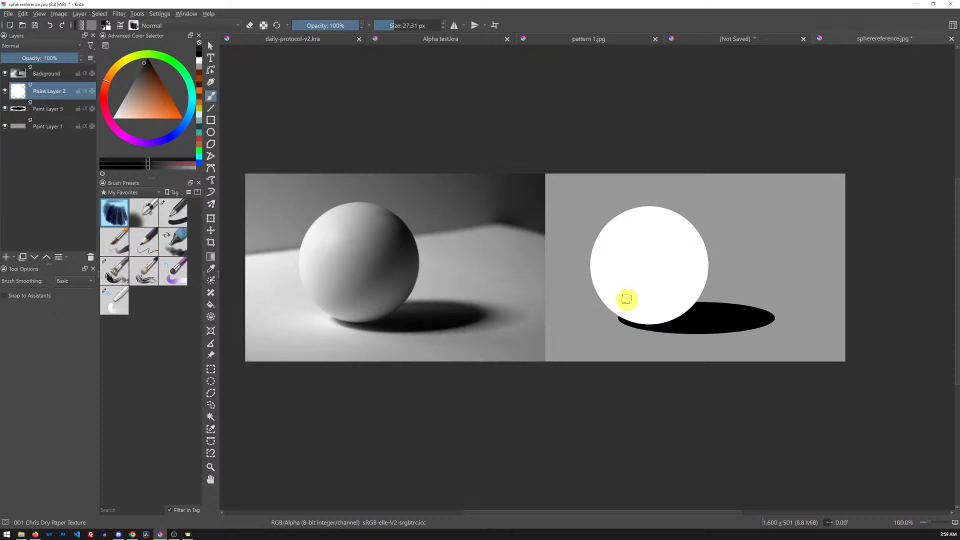
{"action": "key", "text": "ctrl+z"}
{"action": "key", "text": "ctrl+shift+z"}
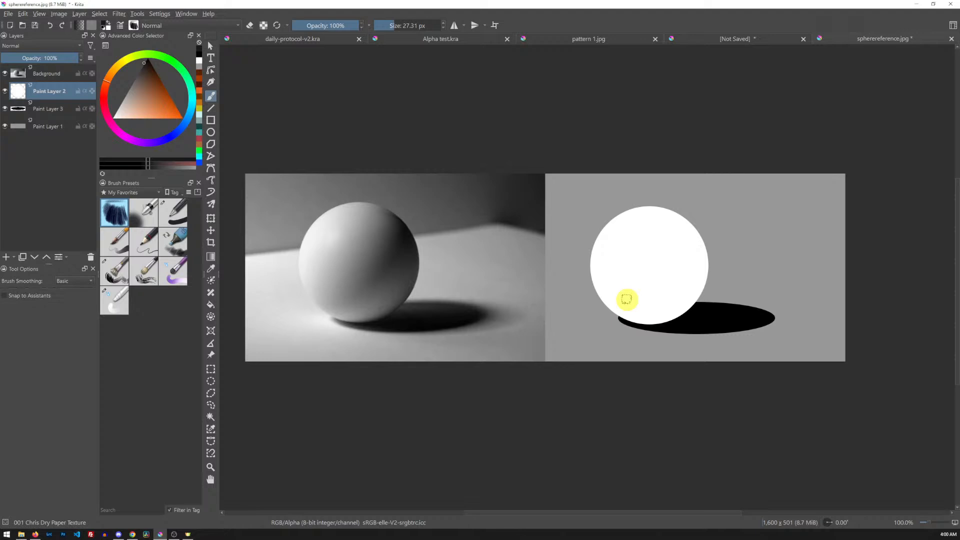
Switch to the Alpha test.kra document, enlarge the layer list and its thumbnails, and choose the b) Basic-1 brush preset.
{"action": "left_click", "coordinate": [453, 39]}
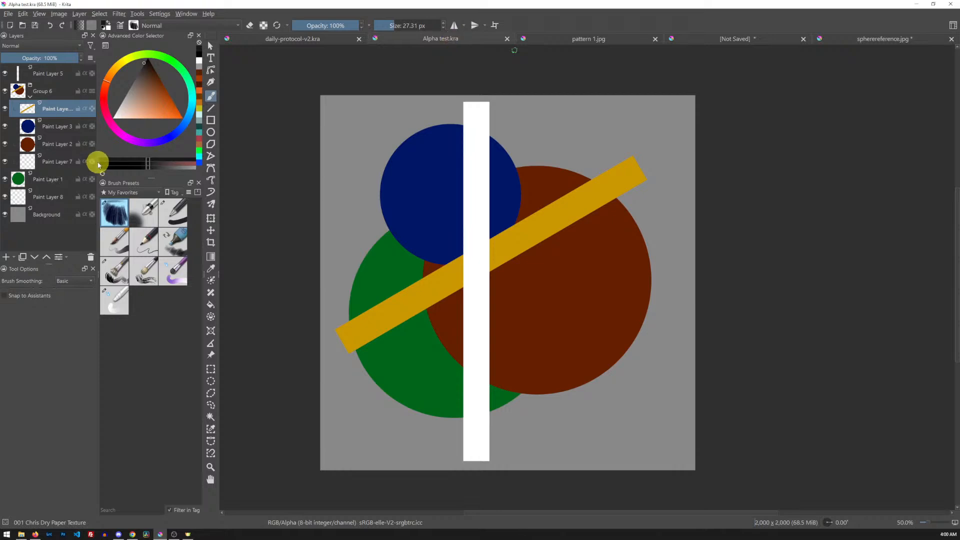
{"action": "left_click_drag", "start_coordinate": [96, 160], "coordinate": [101, 159]}
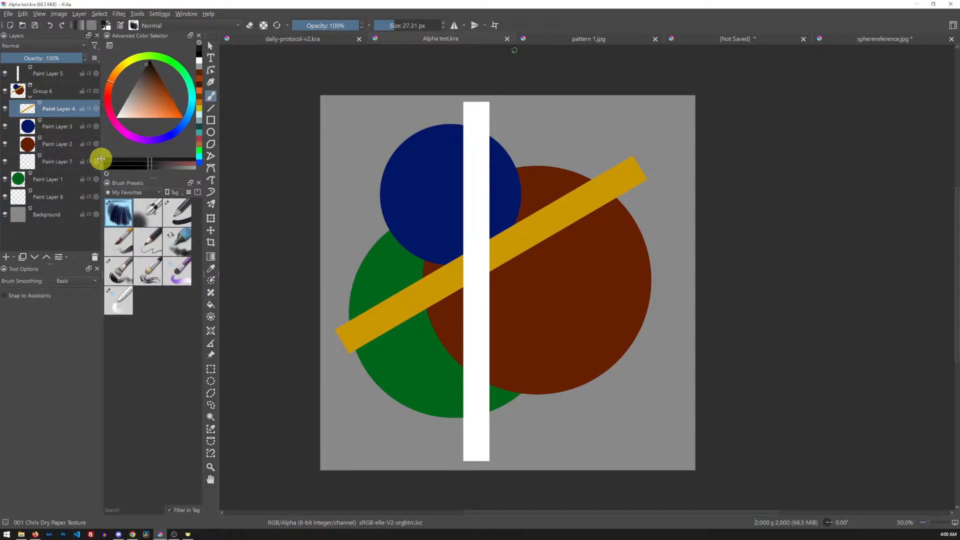
{"action": "left_click_drag", "start_coordinate": [54, 264], "coordinate": [52, 339]}
{"action": "left_click", "coordinate": [96, 59]}
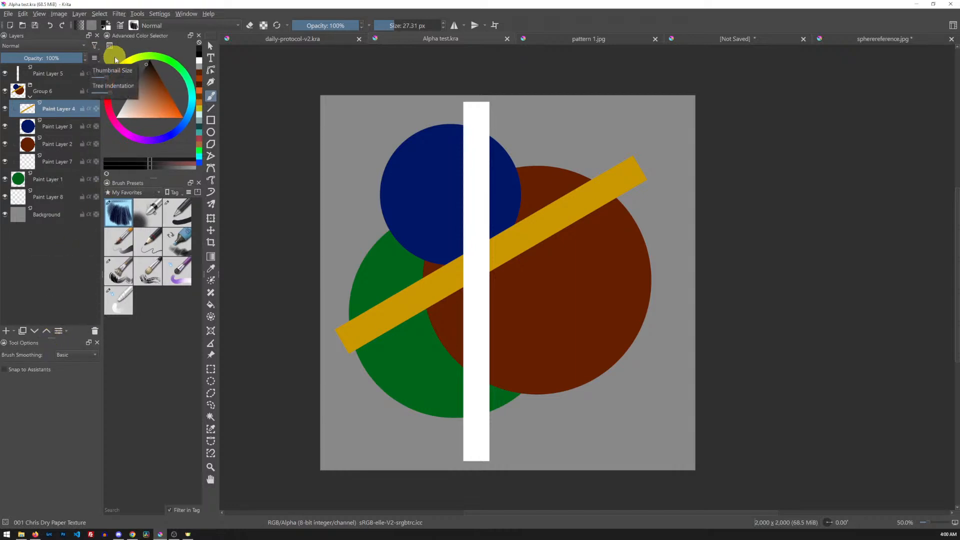
{"action": "left_click_drag", "start_coordinate": [110, 80], "coordinate": [124, 84]}
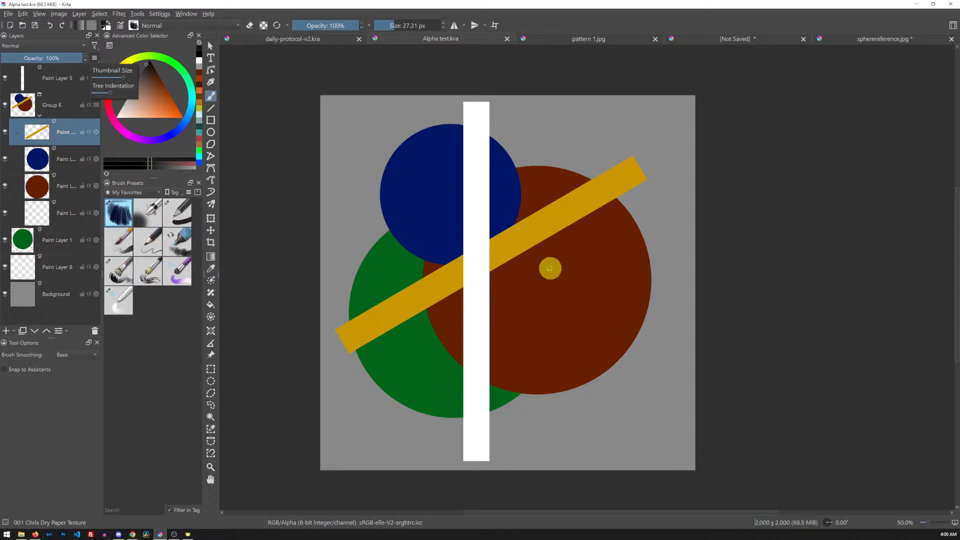
{"action": "left_click", "coordinate": [180, 210]}
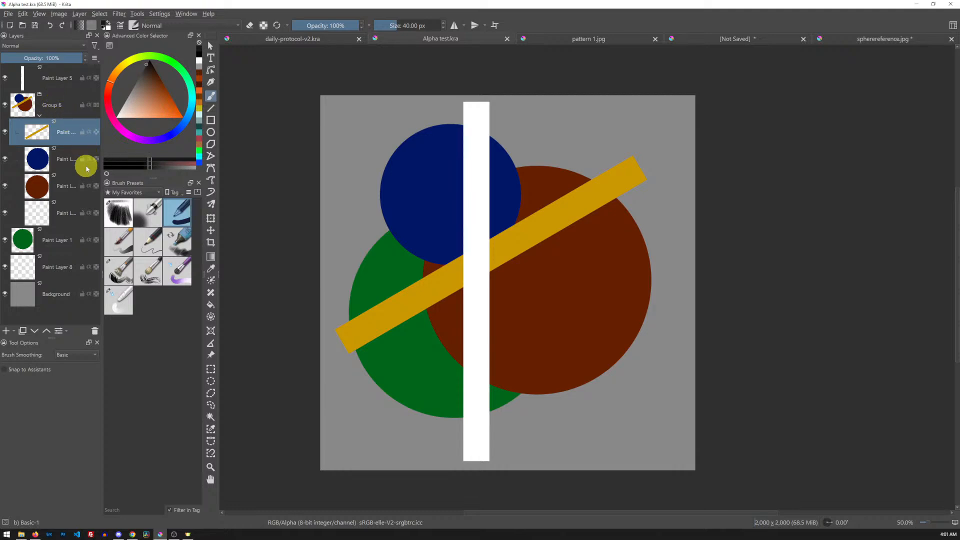
With the yellow bar and blue circle layers both selected, add a group layer and undo it.
{"action": "key", "text": "shift"}
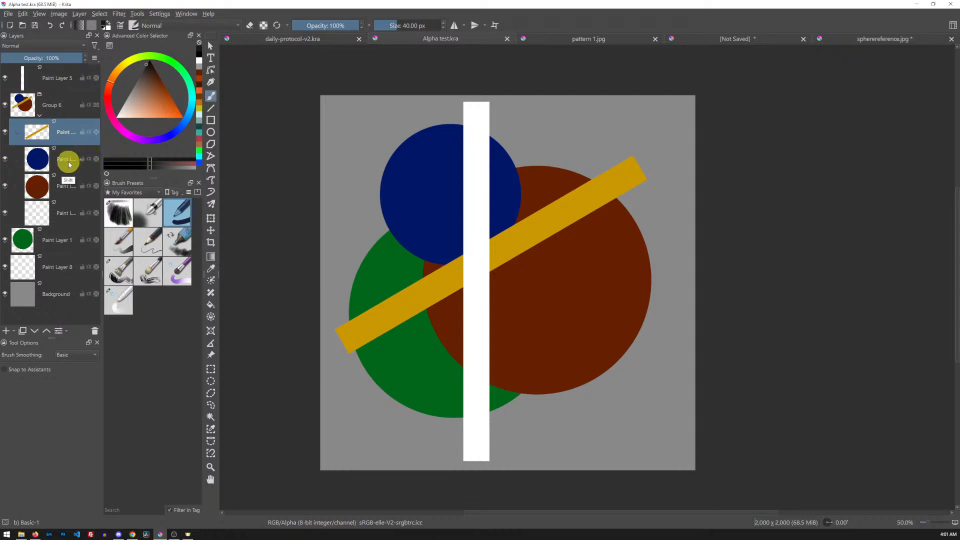
{"action": "left_click", "coordinate": [76, 160], "text": "shift"}
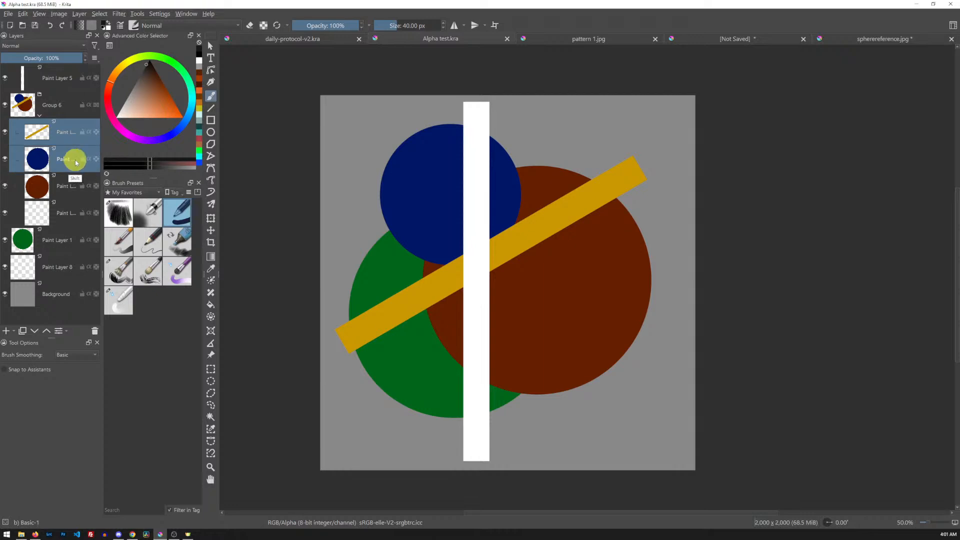
{"action": "left_click", "coordinate": [13, 333]}
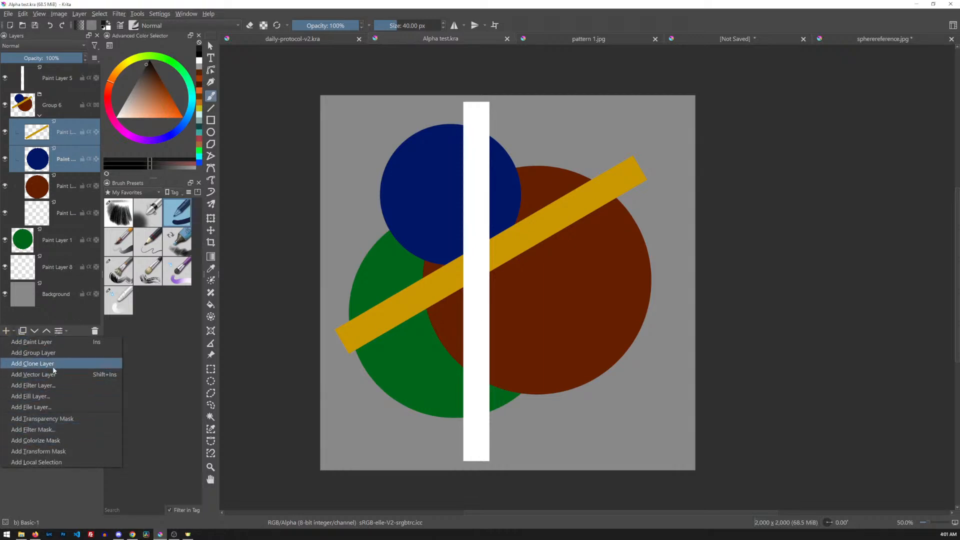
{"action": "left_click", "coordinate": [59, 354]}
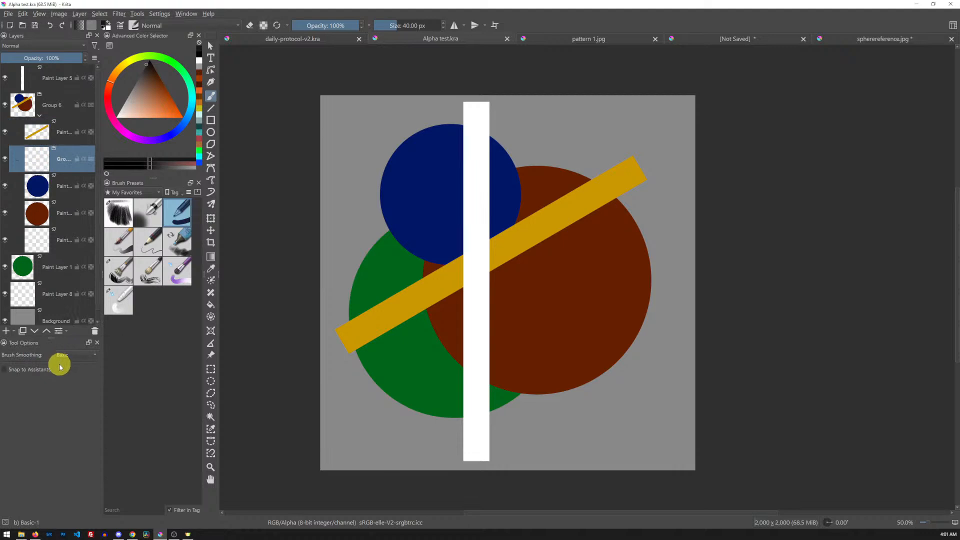
{"action": "mouse_move", "coordinate": [81, 158]}
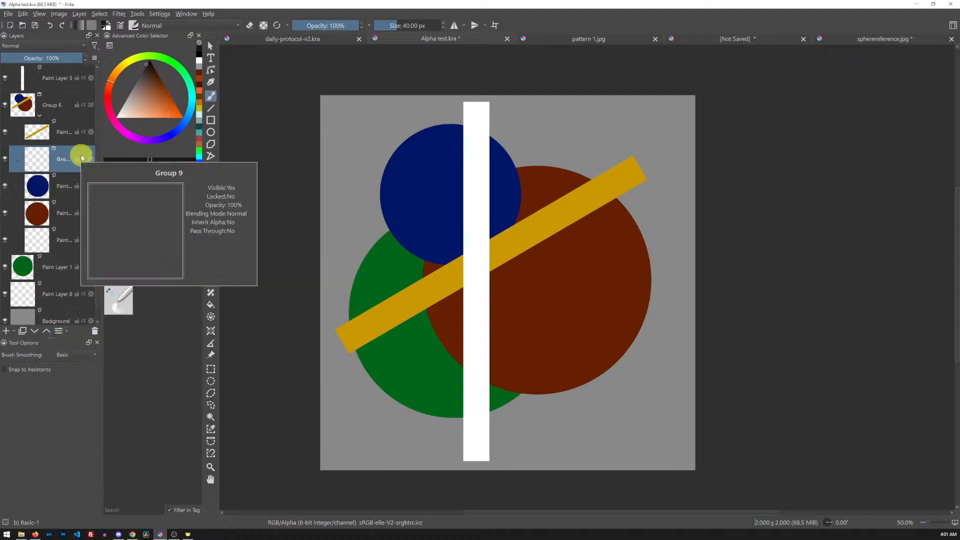
{"action": "key", "text": "ctrl+z"}
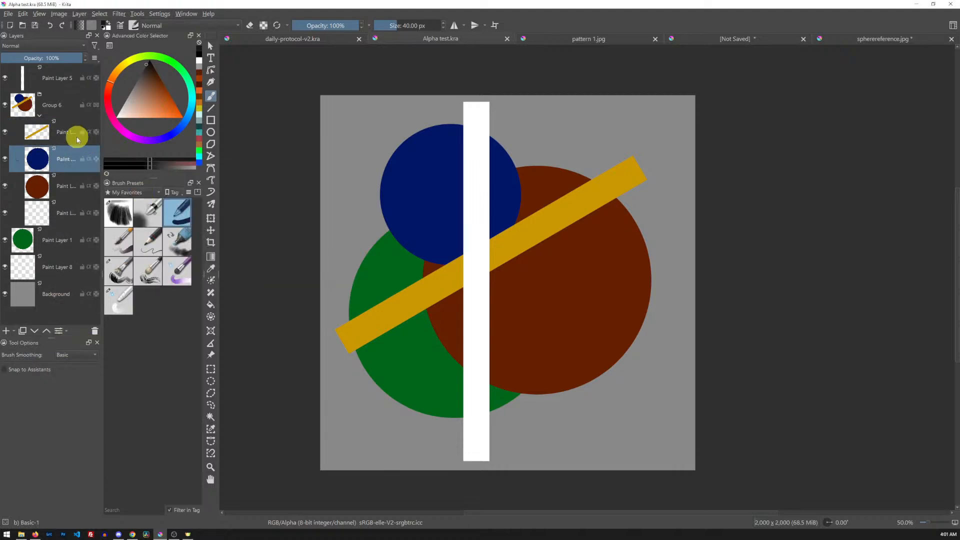
Group the yellow bar and blue circle layers together with Quick Group and undo the grouping.
{"action": "left_click", "coordinate": [70, 137]}
{"action": "left_click", "coordinate": [71, 159], "text": "shift"}
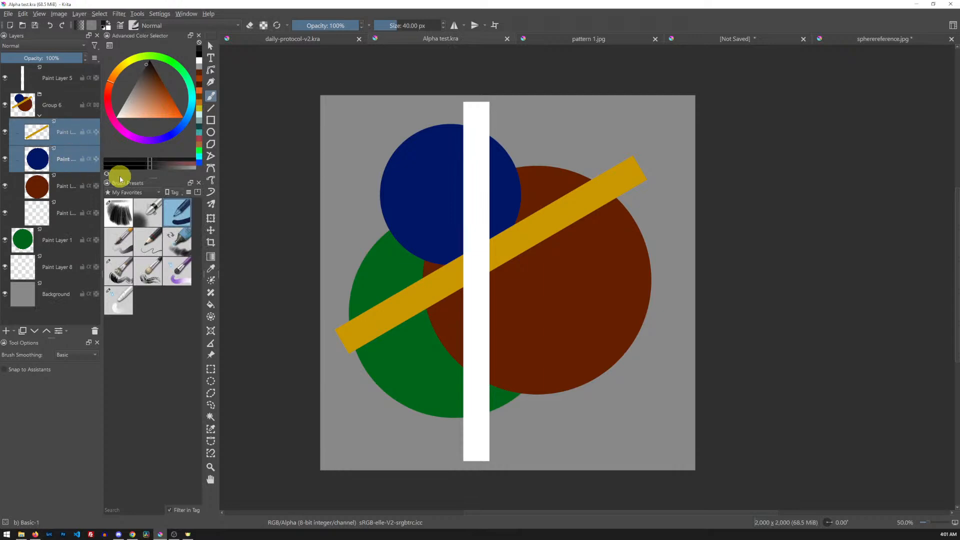
{"action": "key", "text": "ctrl+g"}
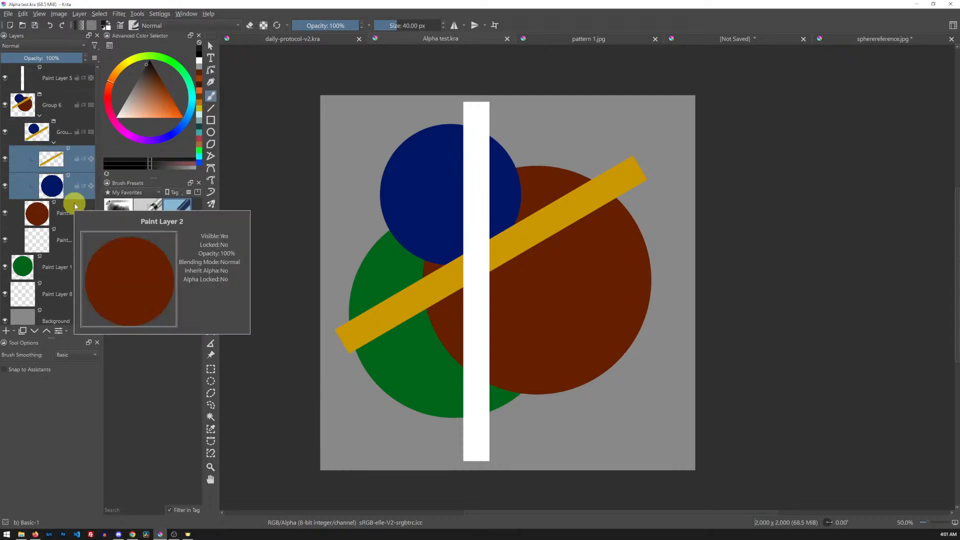
{"action": "key", "text": "ctrl+z"}
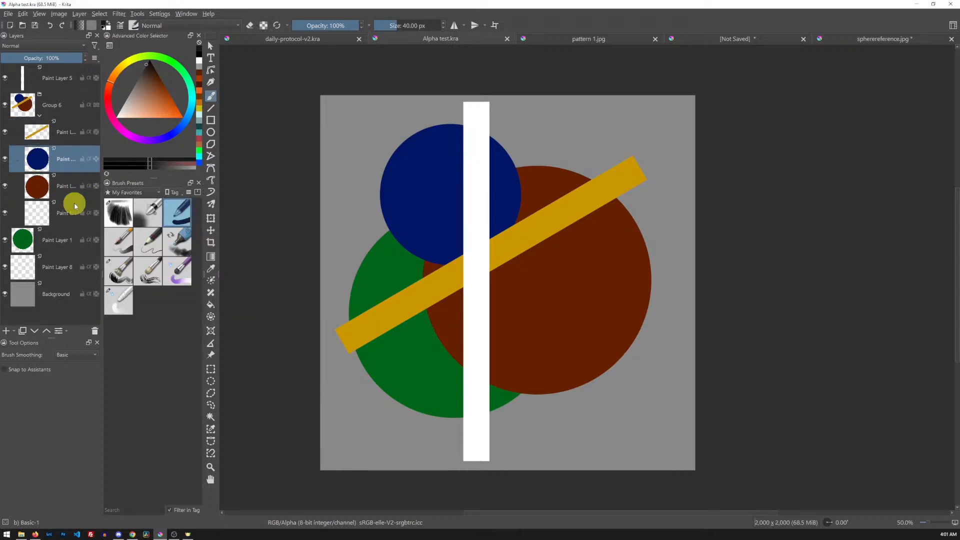
Paint a diagonal test stroke across the canvas on Paint Layer 5 and undo it.
{"action": "left_click", "coordinate": [58, 109]}
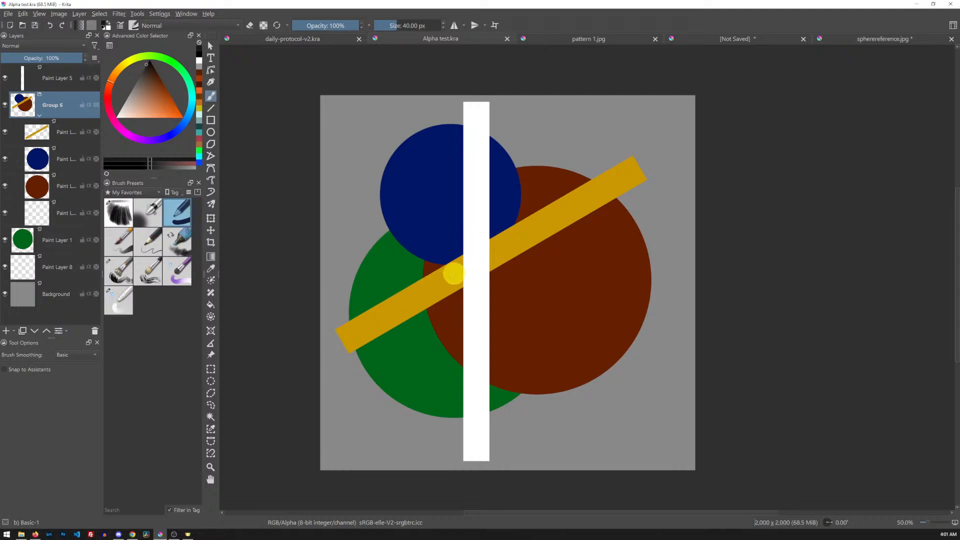
{"action": "left_click", "coordinate": [56, 79]}
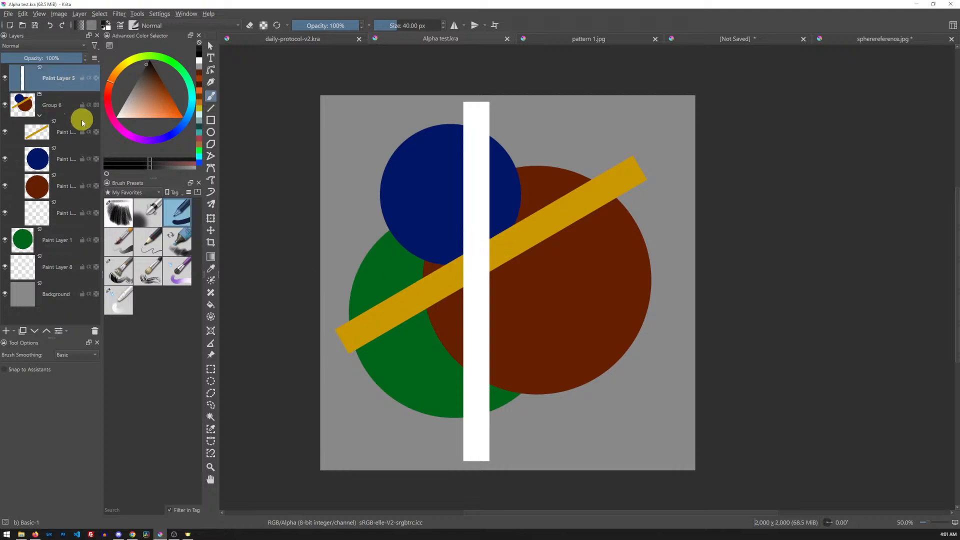
{"action": "left_click", "coordinate": [65, 240]}
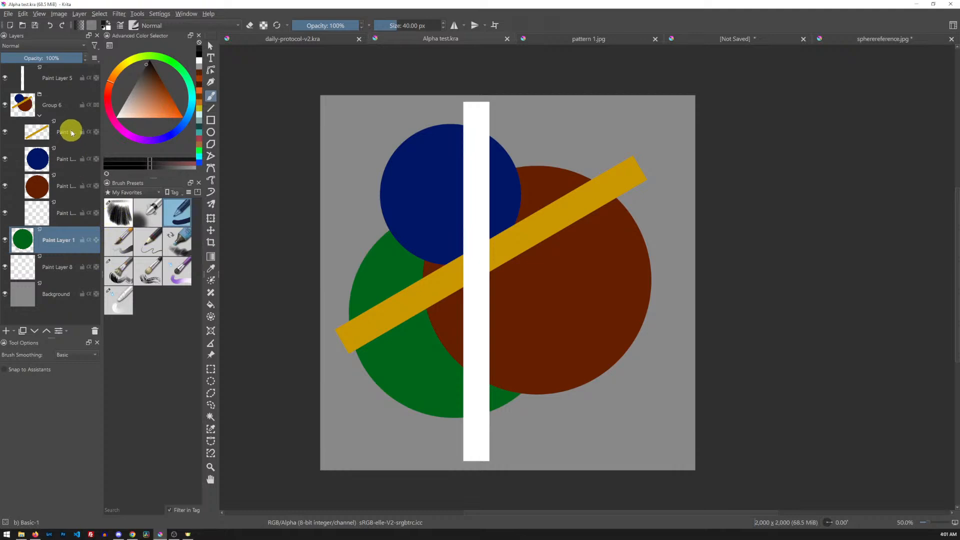
{"action": "left_click", "coordinate": [89, 90]}
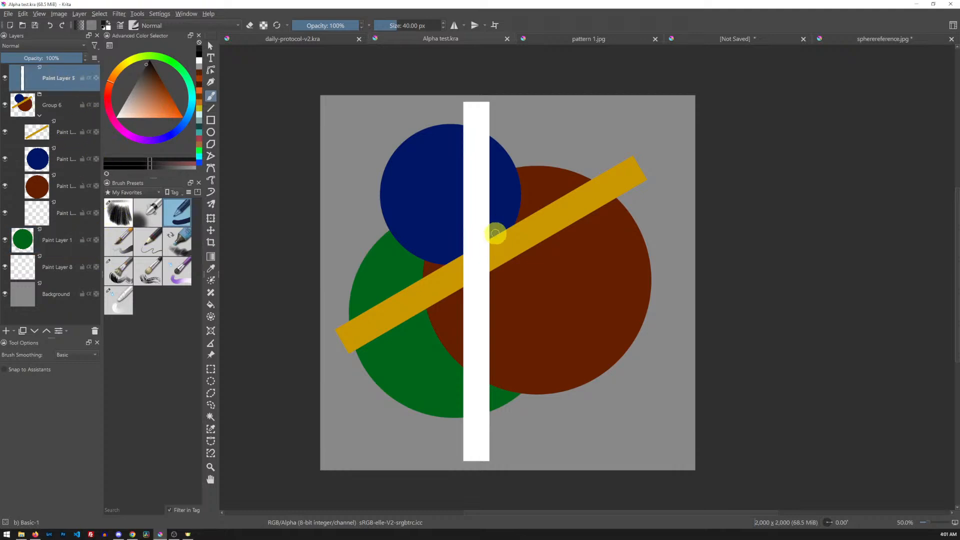
{"action": "mouse_move", "coordinate": [347, 156]}
{"action": "left_mouse_down"}
{"action": "mouse_move", "coordinate": [623, 414]}
{"action": "mouse_move", "coordinate": [498, 266]}
{"action": "mouse_move", "coordinate": [468, 171]}
{"action": "mouse_move", "coordinate": [569, 258]}
{"action": "mouse_move", "coordinate": [535, 342]}
{"action": "mouse_move", "coordinate": [365, 303]}
{"action": "mouse_move", "coordinate": [402, 200]}
{"action": "mouse_move", "coordinate": [469, 238]}
{"action": "mouse_move", "coordinate": [528, 327]}
{"action": "mouse_move", "coordinate": [659, 284]}
{"action": "mouse_move", "coordinate": [511, 418]}
{"action": "mouse_move", "coordinate": [433, 226]}
{"action": "mouse_move", "coordinate": [500, 343]}
{"action": "mouse_move", "coordinate": [632, 264]}
{"action": "mouse_move", "coordinate": [617, 336]}
{"action": "left_mouse_up"}
{"action": "key", "text": "ctrl+z"}
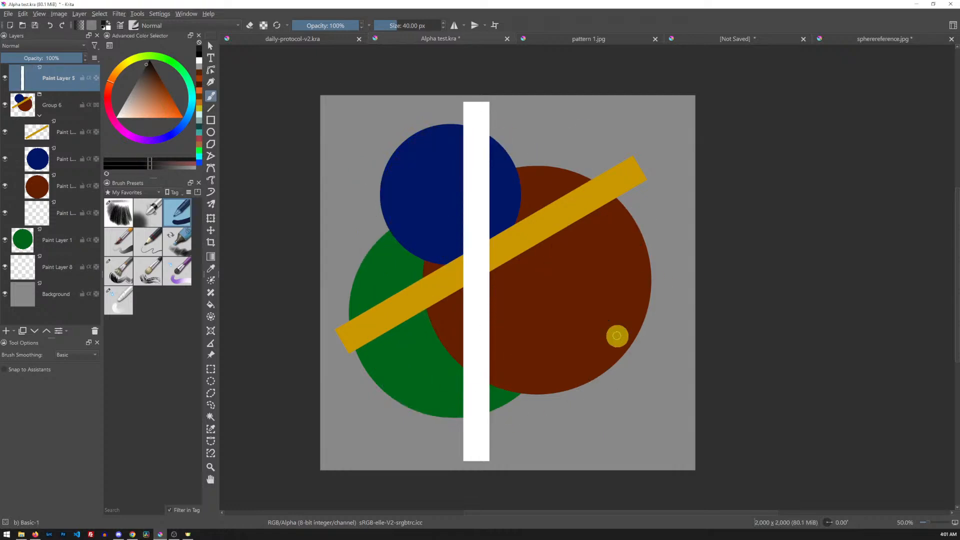
Save the document, and paint a looping test stroke on the yellow bar layer and undo it.
{"action": "key", "text": "ctrl+s"}
{"action": "left_click", "coordinate": [68, 133]}
{"action": "mouse_move", "coordinate": [495, 373]}
{"action": "left_mouse_down"}
{"action": "mouse_move", "coordinate": [472, 183]}
{"action": "mouse_move", "coordinate": [539, 318]}
{"action": "mouse_move", "coordinate": [604, 346]}
{"action": "mouse_move", "coordinate": [359, 279]}
{"action": "mouse_move", "coordinate": [523, 328]}
{"action": "left_mouse_up"}
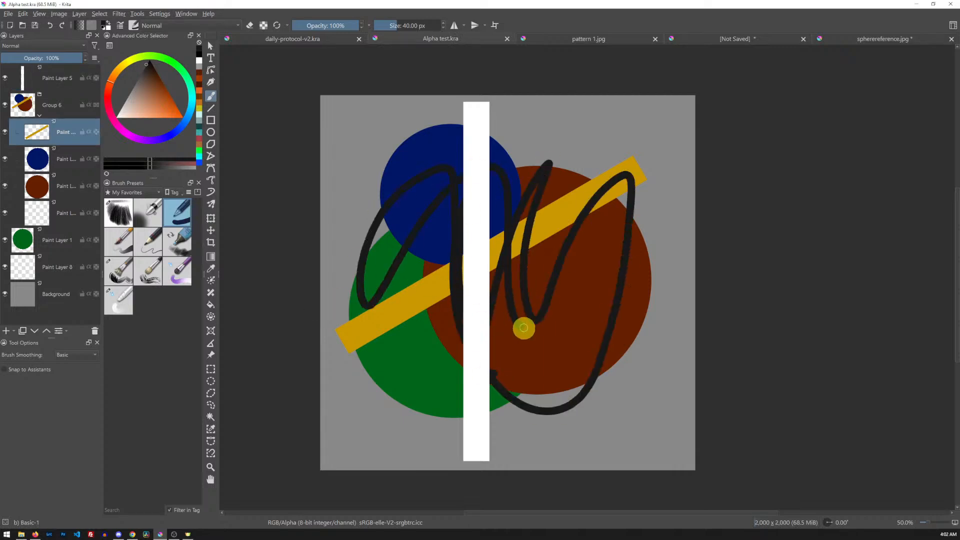
{"action": "key", "text": "ctrl+z"}
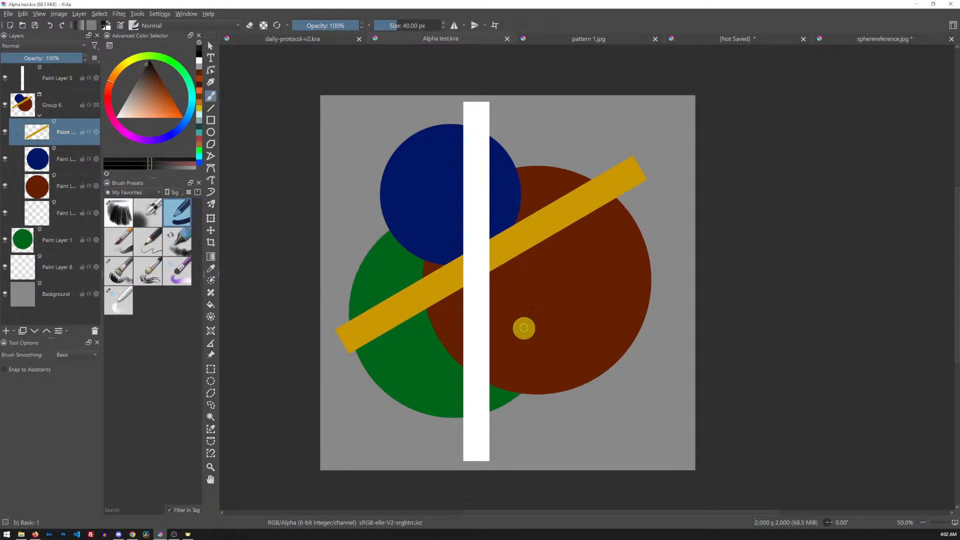
Lock the blue circle layer, try painting inside the blue circle, and unlock the layer again.
{"action": "left_click", "coordinate": [82, 159]}
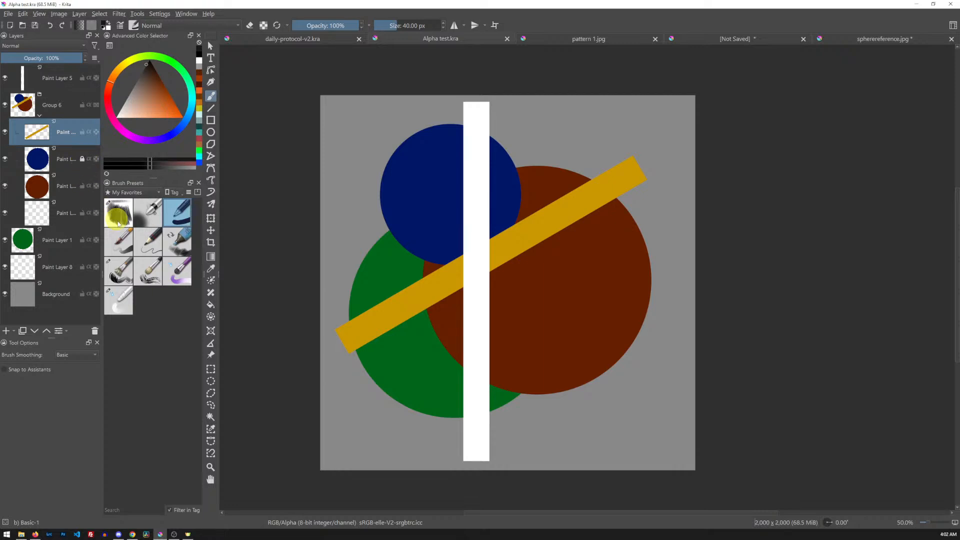
{"action": "left_click", "coordinate": [66, 159]}
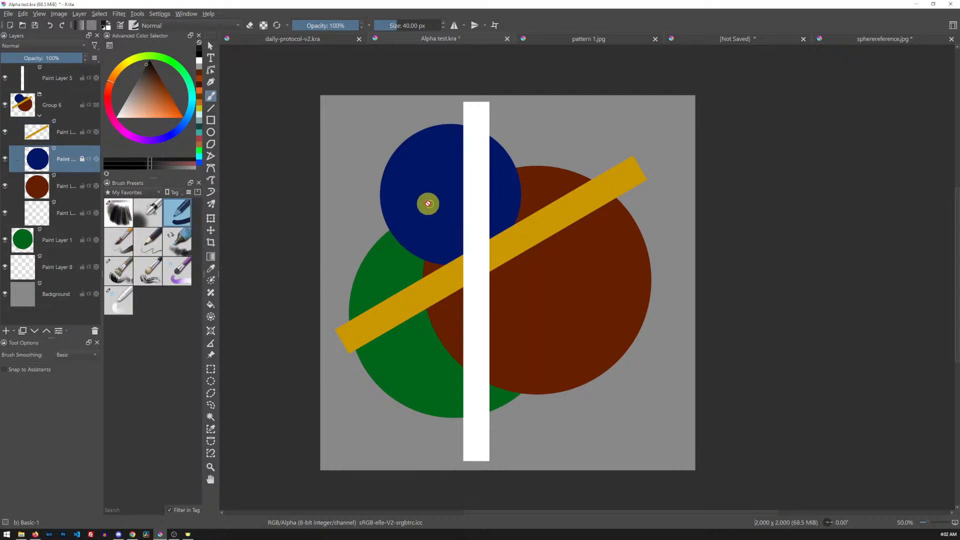
{"action": "left_click", "coordinate": [403, 213]}
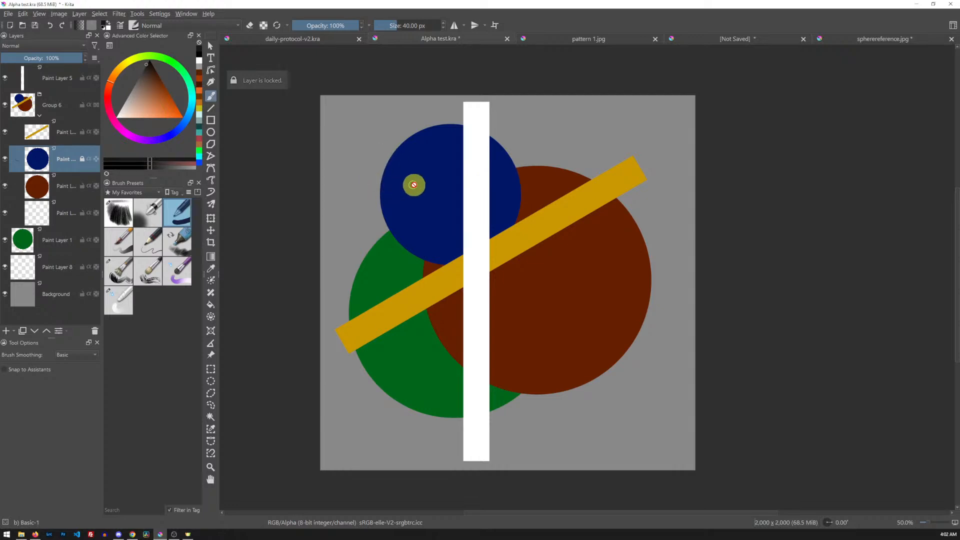
{"action": "mouse_move", "coordinate": [385, 181]}
{"action": "left_mouse_down"}
{"action": "mouse_move", "coordinate": [410, 180]}
{"action": "mouse_move", "coordinate": [420, 191]}
{"action": "mouse_move", "coordinate": [415, 222]}
{"action": "mouse_move", "coordinate": [445, 177]}
{"action": "mouse_move", "coordinate": [398, 223]}
{"action": "mouse_move", "coordinate": [433, 225]}
{"action": "mouse_move", "coordinate": [413, 242]}
{"action": "mouse_move", "coordinate": [405, 234]}
{"action": "mouse_move", "coordinate": [422, 184]}
{"action": "mouse_move", "coordinate": [432, 195]}
{"action": "mouse_move", "coordinate": [461, 182]}
{"action": "mouse_move", "coordinate": [488, 223]}
{"action": "mouse_move", "coordinate": [386, 170]}
{"action": "mouse_move", "coordinate": [393, 188]}
{"action": "left_mouse_up"}
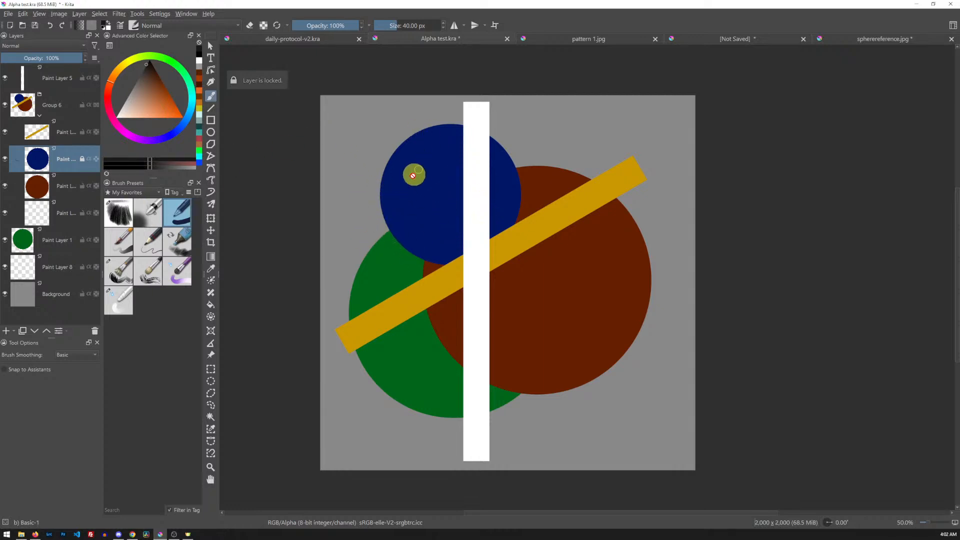
{"action": "left_click", "coordinate": [82, 160]}
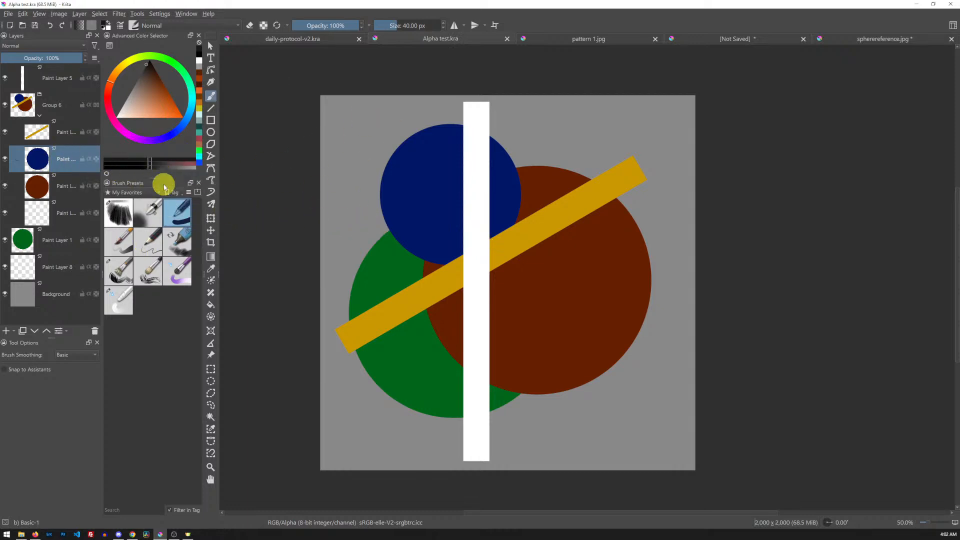
Toggle Inherit Alpha on the blue circle layer to compare both states, leaving it turned on.
{"action": "mouse_move", "coordinate": [91, 161]}
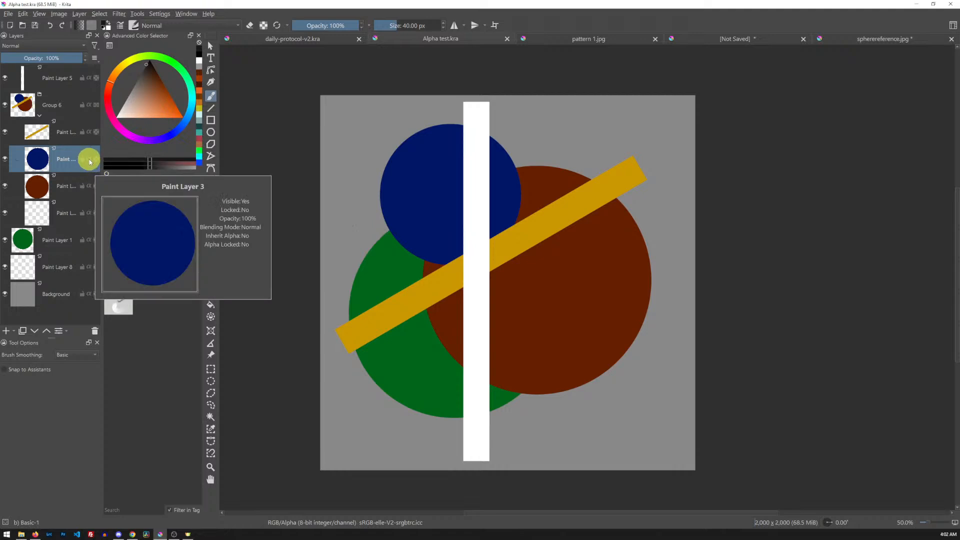
{"action": "left_click", "coordinate": [89, 159]}
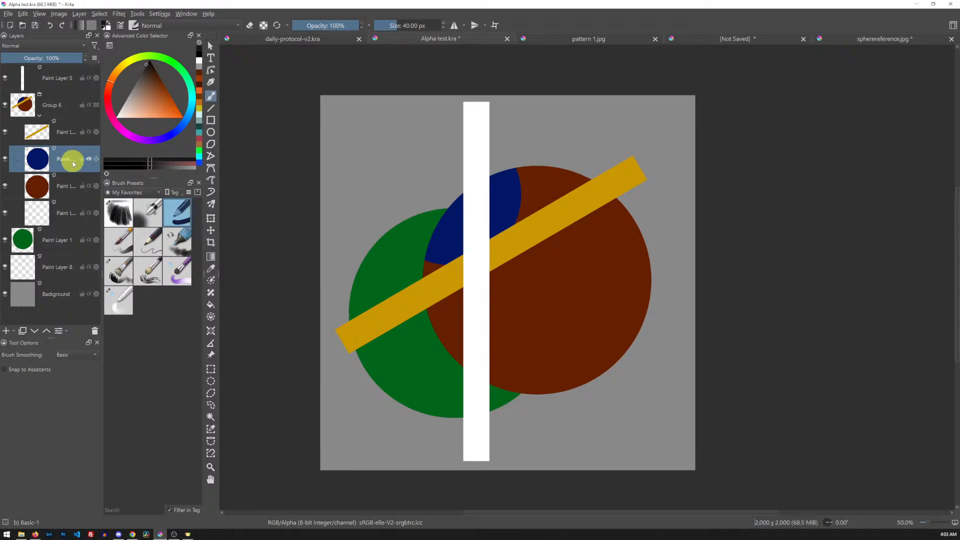
{"action": "mouse_move", "coordinate": [73, 164]}
{"action": "left_click", "coordinate": [89, 160]}
{"action": "left_click", "coordinate": [90, 160]}
{"action": "left_click", "coordinate": [89, 161]}
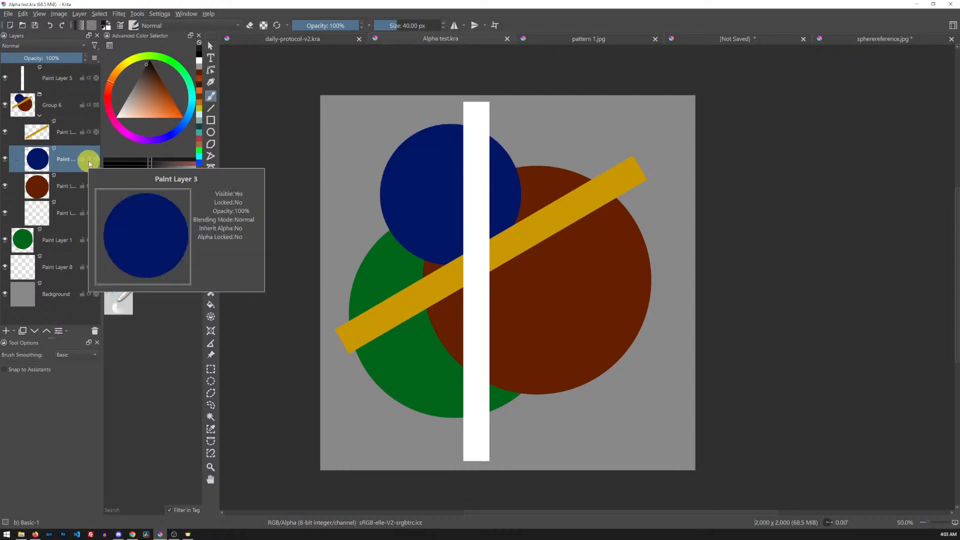
{"action": "left_click", "coordinate": [89, 160]}
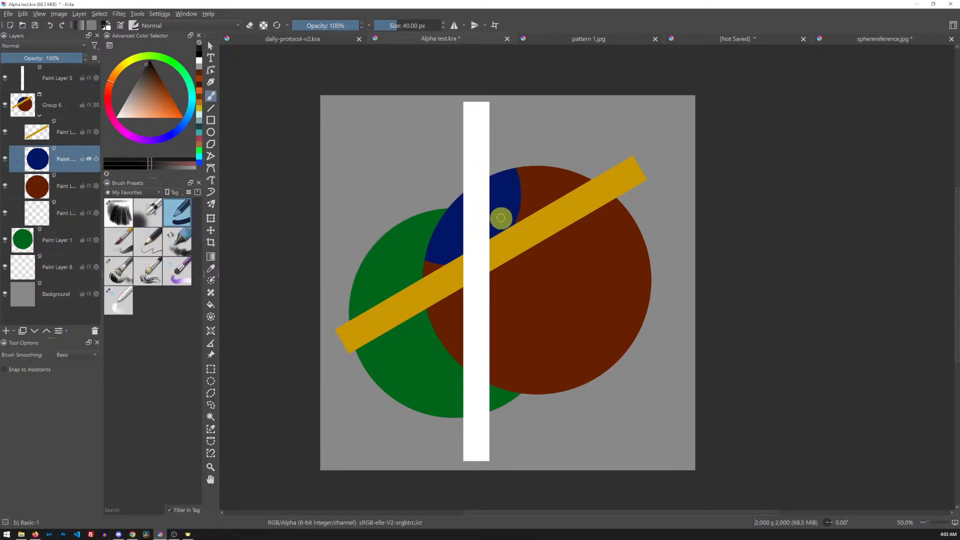
With the Move tool, reposition the blue circle layer to about X 457 px, Y 135 px.
{"action": "key", "text": "t"}
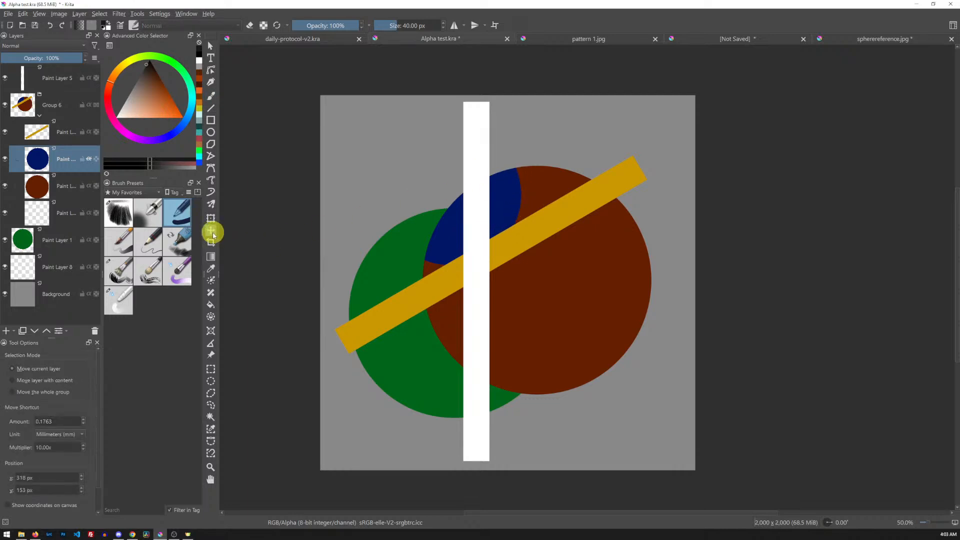
{"action": "left_click_drag", "start_coordinate": [508, 178], "coordinate": [506, 194]}
{"action": "mouse_move", "coordinate": [531, 180]}
{"action": "left_mouse_down"}
{"action": "mouse_move", "coordinate": [570, 203]}
{"action": "mouse_move", "coordinate": [615, 262]}
{"action": "mouse_move", "coordinate": [684, 294]}
{"action": "mouse_move", "coordinate": [682, 353]}
{"action": "mouse_move", "coordinate": [628, 396]}
{"action": "mouse_move", "coordinate": [550, 394]}
{"action": "mouse_move", "coordinate": [488, 349]}
{"action": "mouse_move", "coordinate": [463, 255]}
{"action": "mouse_move", "coordinate": [510, 204]}
{"action": "mouse_move", "coordinate": [675, 212]}
{"action": "mouse_move", "coordinate": [632, 163]}
{"action": "mouse_move", "coordinate": [613, 187]}
{"action": "mouse_move", "coordinate": [489, 228]}
{"action": "mouse_move", "coordinate": [531, 199]}
{"action": "mouse_move", "coordinate": [626, 208]}
{"action": "mouse_move", "coordinate": [639, 337]}
{"action": "mouse_move", "coordinate": [578, 389]}
{"action": "mouse_move", "coordinate": [583, 240]}
{"action": "mouse_move", "coordinate": [532, 188]}
{"action": "mouse_move", "coordinate": [540, 178]}
{"action": "left_mouse_up"}
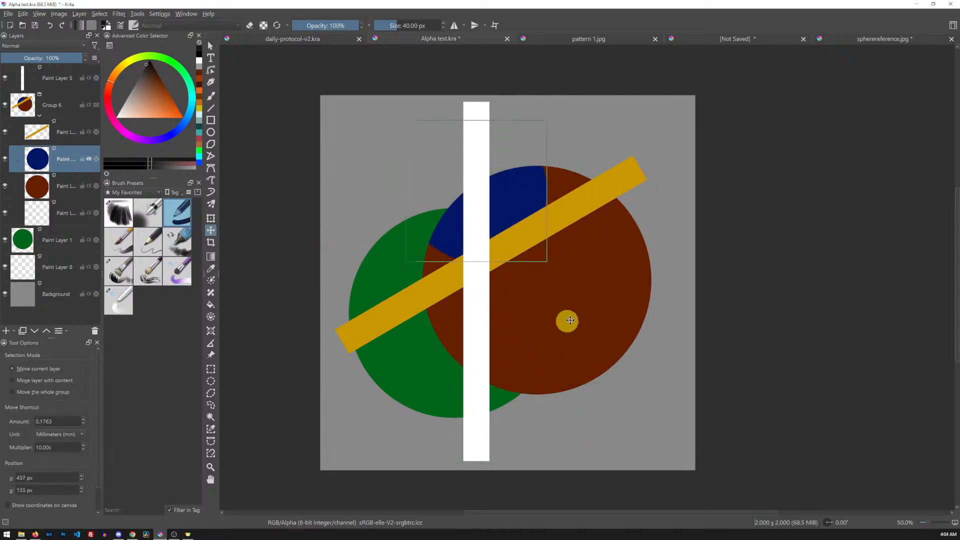
Paint test strokes on the blue circle layer over the brown circle's upper edge and undo them.
{"action": "key", "text": "b"}
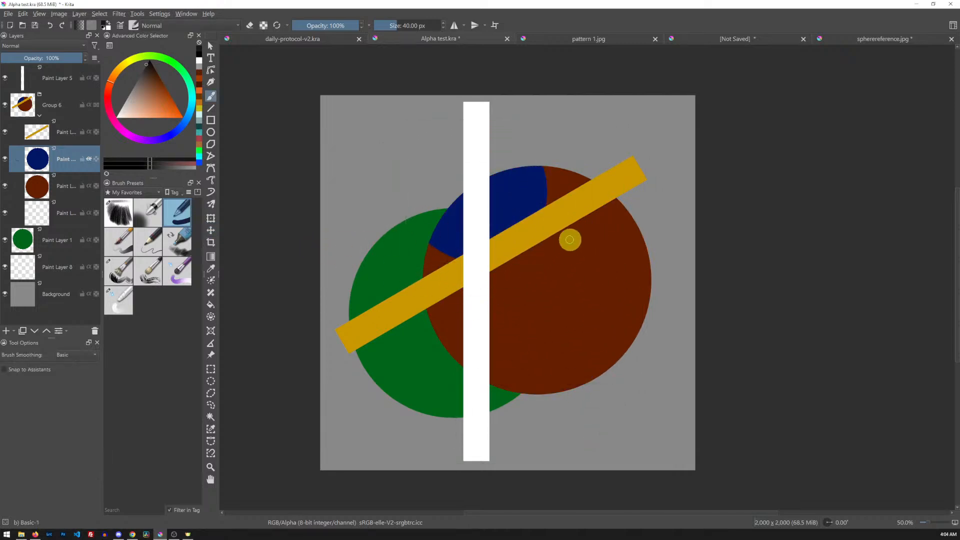
{"action": "mouse_move", "coordinate": [569, 148]}
{"action": "left_mouse_down"}
{"action": "mouse_move", "coordinate": [559, 206]}
{"action": "mouse_move", "coordinate": [570, 173]}
{"action": "mouse_move", "coordinate": [567, 193]}
{"action": "mouse_move", "coordinate": [546, 209]}
{"action": "mouse_move", "coordinate": [552, 148]}
{"action": "mouse_move", "coordinate": [542, 203]}
{"action": "mouse_move", "coordinate": [588, 160]}
{"action": "mouse_move", "coordinate": [582, 208]}
{"action": "mouse_move", "coordinate": [616, 195]}
{"action": "mouse_move", "coordinate": [648, 258]}
{"action": "mouse_move", "coordinate": [647, 325]}
{"action": "mouse_move", "coordinate": [606, 368]}
{"action": "mouse_move", "coordinate": [560, 391]}
{"action": "mouse_move", "coordinate": [458, 359]}
{"action": "mouse_move", "coordinate": [466, 234]}
{"action": "mouse_move", "coordinate": [545, 277]}
{"action": "mouse_move", "coordinate": [621, 295]}
{"action": "left_mouse_up"}
{"action": "key", "text": "ctrl+z"}
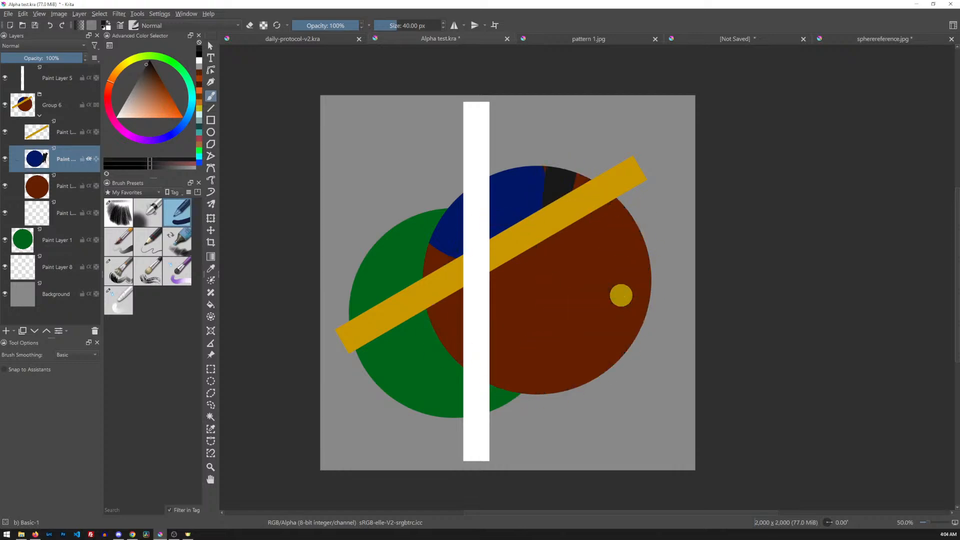
{"action": "key", "text": "ctrl+z"}
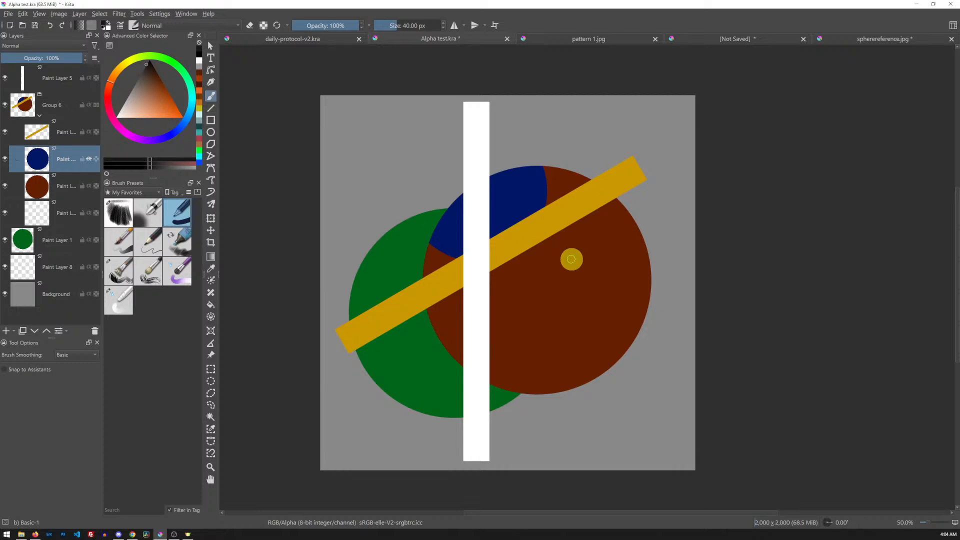
Turn on Inherit Alpha for the yellow bar layer, and paint a test scribble on the blue circle layer and undo it.
{"action": "left_click", "coordinate": [89, 132]}
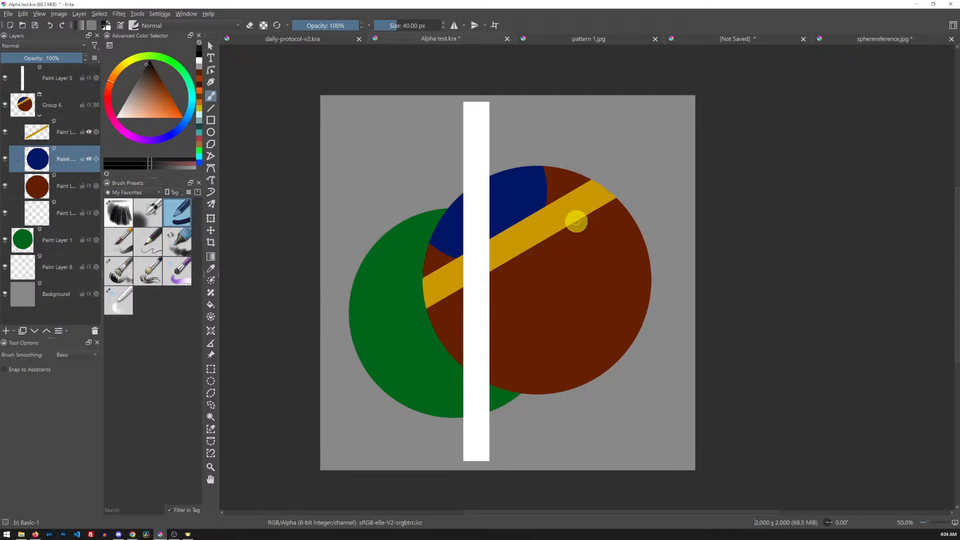
{"action": "mouse_move", "coordinate": [547, 160]}
{"action": "left_mouse_down"}
{"action": "mouse_move", "coordinate": [547, 221]}
{"action": "mouse_move", "coordinate": [561, 215]}
{"action": "mouse_move", "coordinate": [600, 241]}
{"action": "left_mouse_up"}
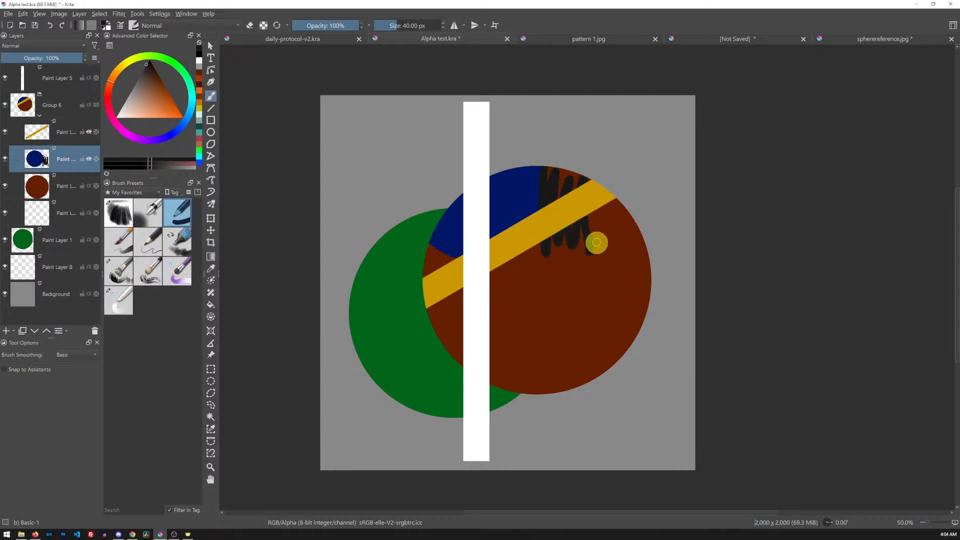
{"action": "key", "text": "ctrl+z"}
Paint two zigzag test scribbles on the yellow bar layer across the bar's upper end, undoing each one.
{"action": "left_click", "coordinate": [70, 134]}
{"action": "mouse_move", "coordinate": [552, 175]}
{"action": "left_mouse_down"}
{"action": "mouse_move", "coordinate": [569, 228]}
{"action": "mouse_move", "coordinate": [589, 239]}
{"action": "mouse_move", "coordinate": [627, 206]}
{"action": "left_mouse_up"}
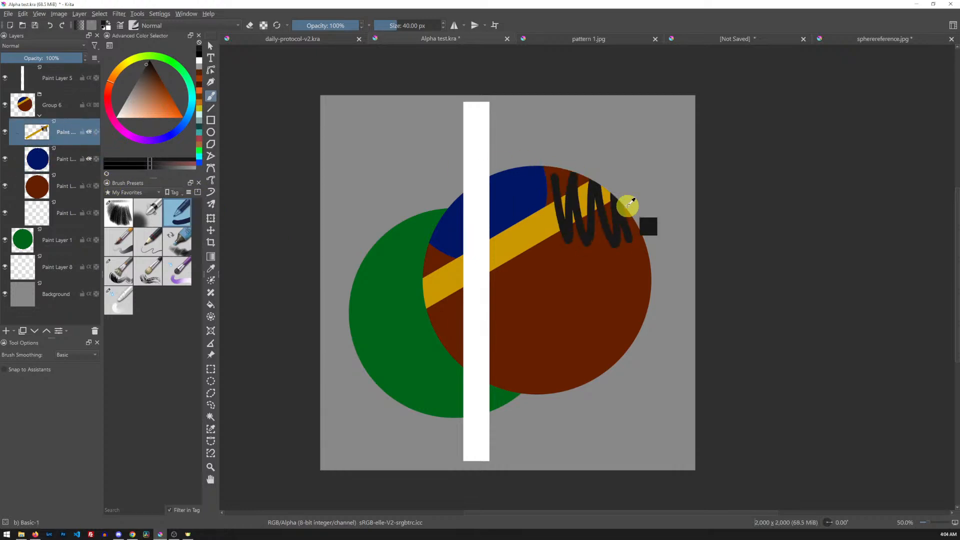
{"action": "key", "text": "ctrl+z"}
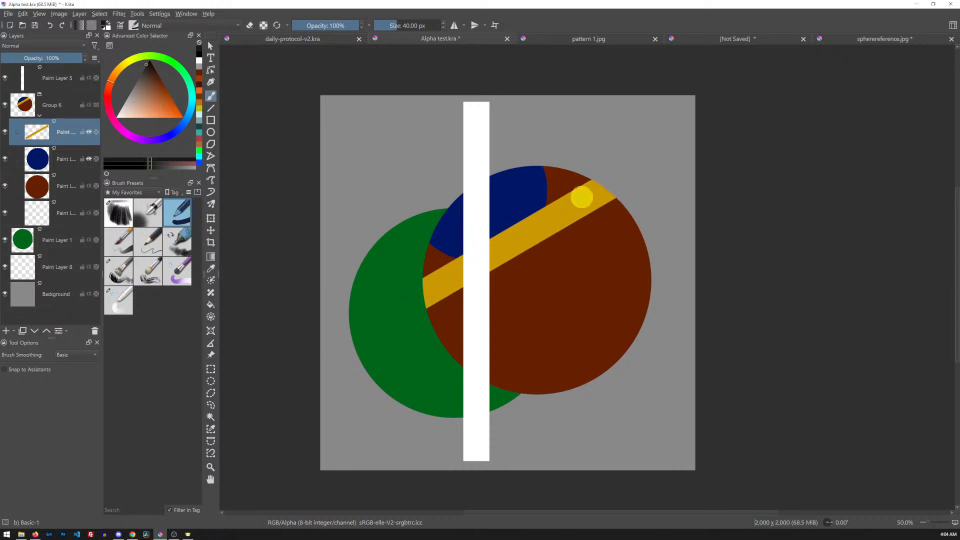
{"action": "mouse_move", "coordinate": [590, 206]}
{"action": "left_mouse_down"}
{"action": "mouse_move", "coordinate": [635, 212]}
{"action": "mouse_move", "coordinate": [572, 220]}
{"action": "mouse_move", "coordinate": [515, 270]}
{"action": "left_mouse_up"}
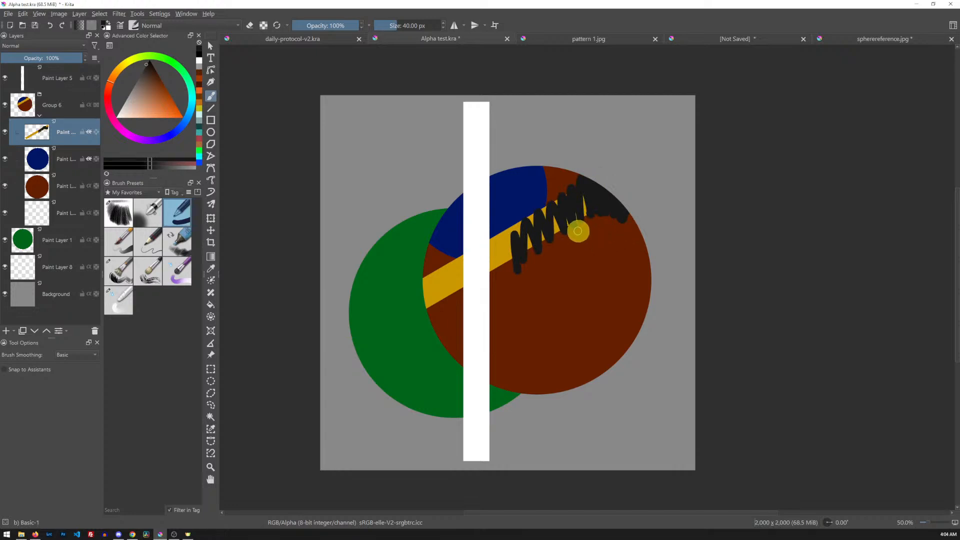
{"action": "key", "text": "ctrl+z"}
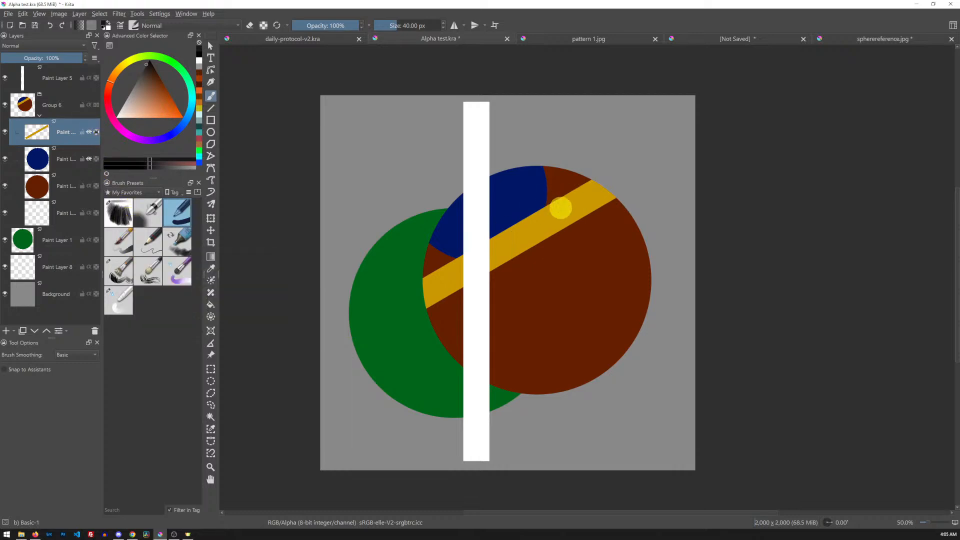
With alpha locked on the yellow bar layer, paint dark strokes over the bar's upper part.
{"action": "mouse_move", "coordinate": [581, 194]}
{"action": "left_mouse_down"}
{"action": "mouse_move", "coordinate": [585, 223]}
{"action": "mouse_move", "coordinate": [605, 186]}
{"action": "left_mouse_up"}
{"action": "mouse_move", "coordinate": [561, 235]}
{"action": "left_mouse_down"}
{"action": "mouse_move", "coordinate": [525, 236]}
{"action": "mouse_move", "coordinate": [505, 257]}
{"action": "left_mouse_up"}
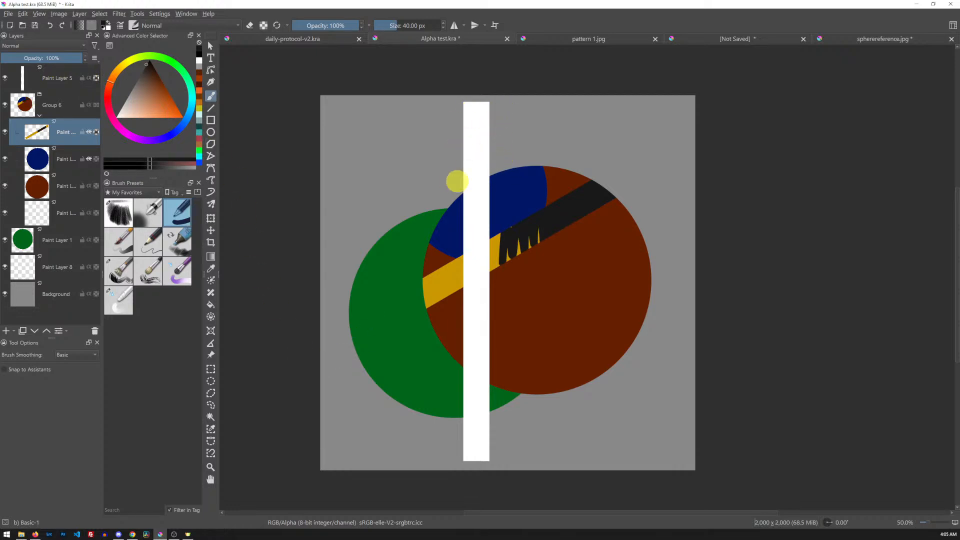
Paint a zigzag down the white bar on alpha-locked Paint Layer 5, and undo it together with the dark strokes on the yellow bar.
{"action": "left_click", "coordinate": [66, 84]}
{"action": "mouse_move", "coordinate": [492, 125]}
{"action": "left_mouse_down"}
{"action": "mouse_move", "coordinate": [504, 122]}
{"action": "mouse_move", "coordinate": [450, 203]}
{"action": "mouse_move", "coordinate": [463, 292]}
{"action": "mouse_move", "coordinate": [505, 352]}
{"action": "mouse_move", "coordinate": [474, 440]}
{"action": "left_mouse_up"}
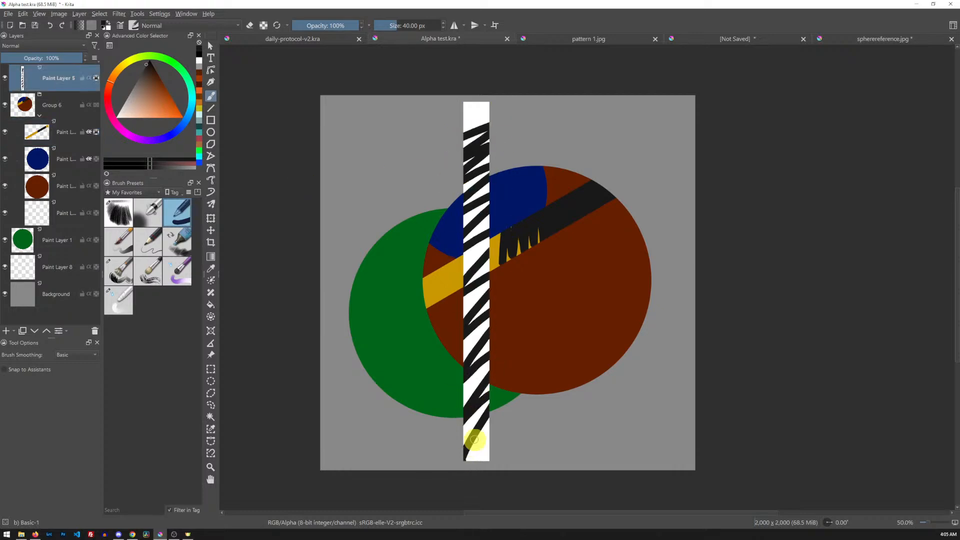
{"action": "key", "text": "ctrl+z"}
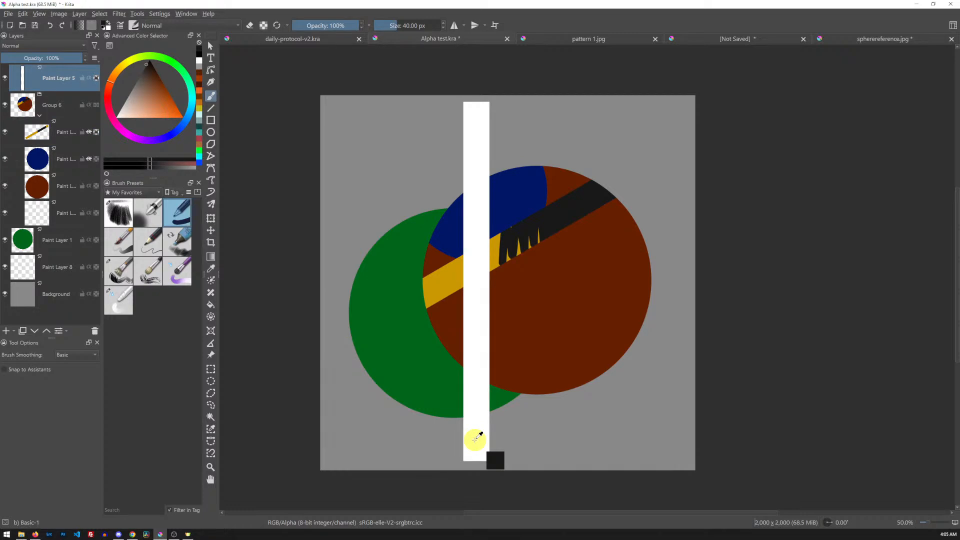
{"action": "key", "text": "ctrl+z"}
{"action": "key", "text": "ctrl+z"}
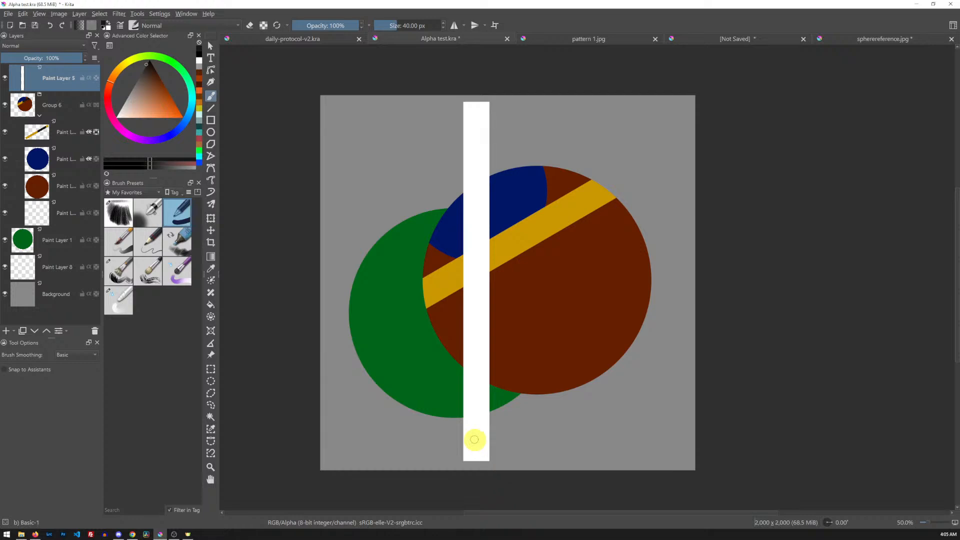
Turn off Inherit Alpha on the blue circle and yellow bar layers, and unlock the yellow bar layer's alpha.
{"action": "left_click", "coordinate": [88, 160]}
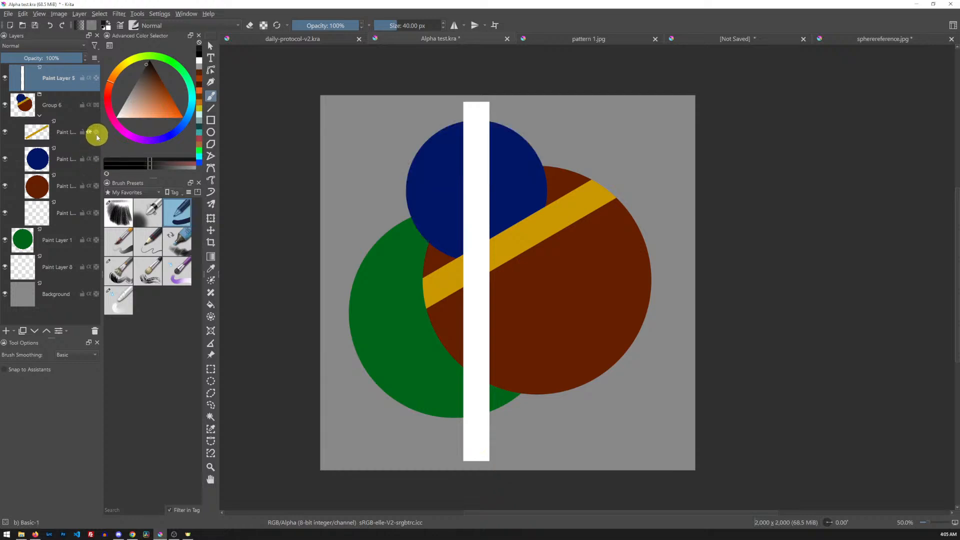
{"action": "left_click", "coordinate": [96, 133]}
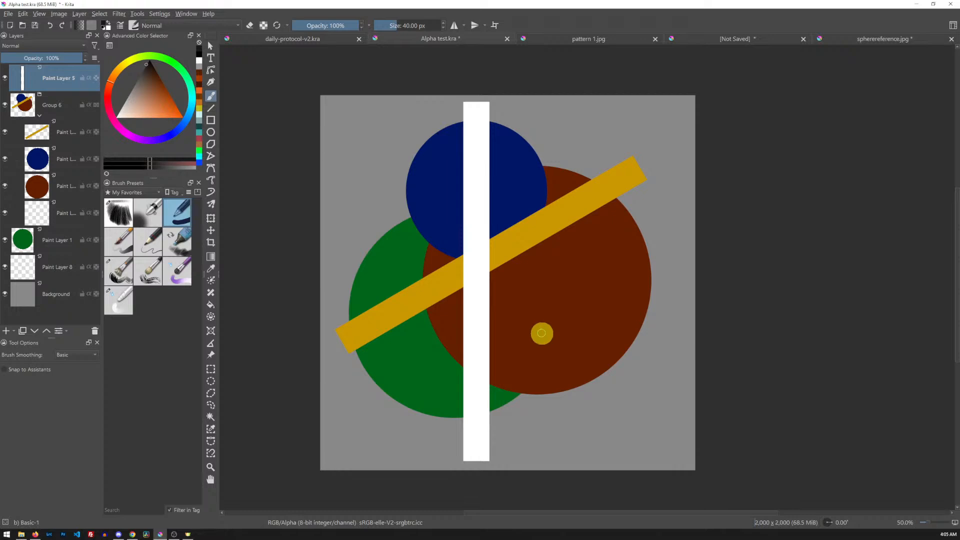
Add a paint layer above the brown circle with Inherit Alpha on, paint dark strokes along the circle's lower-right edge, and toggle its visibility.
{"action": "left_click", "coordinate": [67, 192]}
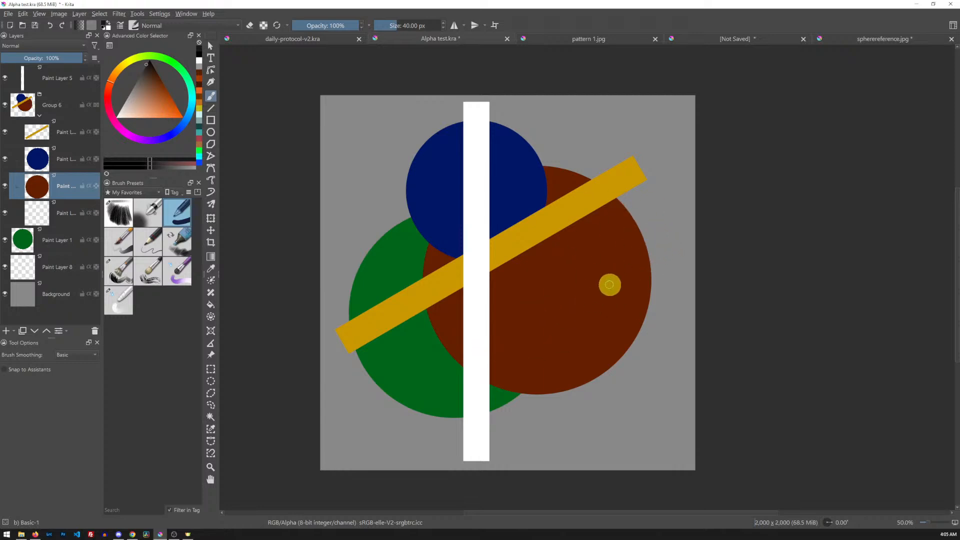
{"action": "key", "text": "Insert"}
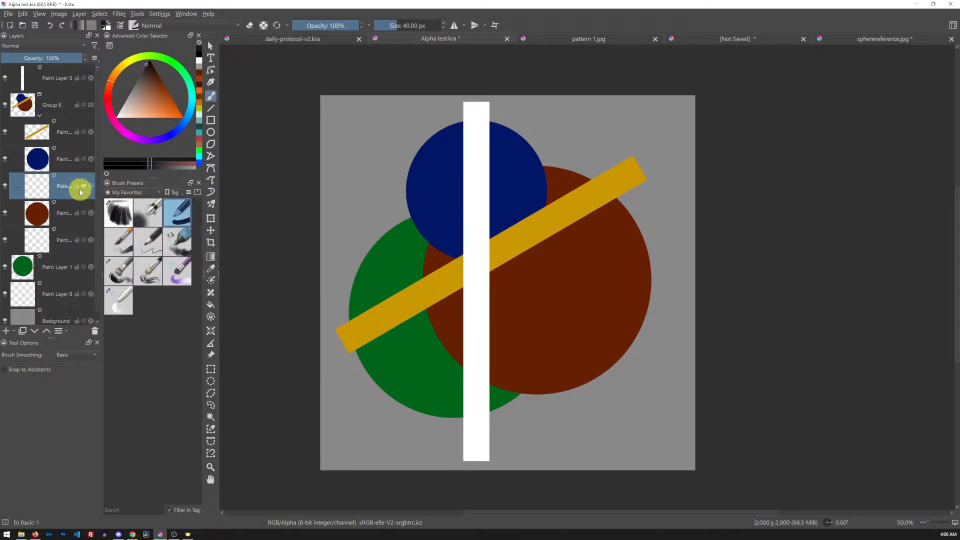
{"action": "mouse_move", "coordinate": [86, 194]}
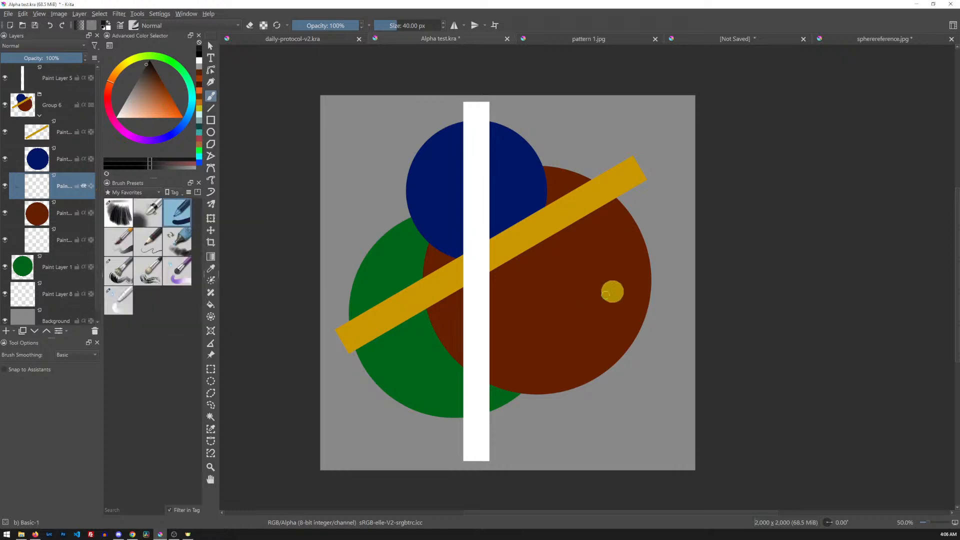
{"action": "mouse_move", "coordinate": [599, 270]}
{"action": "left_mouse_down"}
{"action": "mouse_move", "coordinate": [641, 226]}
{"action": "mouse_move", "coordinate": [636, 219]}
{"action": "mouse_move", "coordinate": [649, 290]}
{"action": "mouse_move", "coordinate": [645, 270]}
{"action": "mouse_move", "coordinate": [625, 319]}
{"action": "mouse_move", "coordinate": [626, 254]}
{"action": "mouse_move", "coordinate": [610, 318]}
{"action": "mouse_move", "coordinate": [614, 244]}
{"action": "mouse_move", "coordinate": [570, 346]}
{"action": "mouse_move", "coordinate": [583, 331]}
{"action": "mouse_move", "coordinate": [584, 357]}
{"action": "mouse_move", "coordinate": [613, 374]}
{"action": "mouse_move", "coordinate": [530, 378]}
{"action": "mouse_move", "coordinate": [549, 381]}
{"action": "left_mouse_up"}
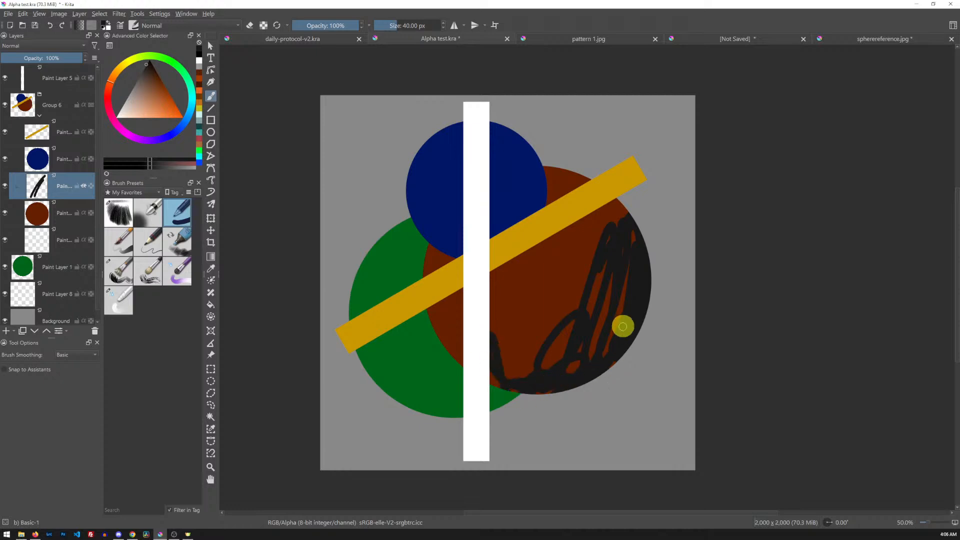
{"action": "left_click", "coordinate": [5, 185]}
{"action": "left_click", "coordinate": [5, 185]}
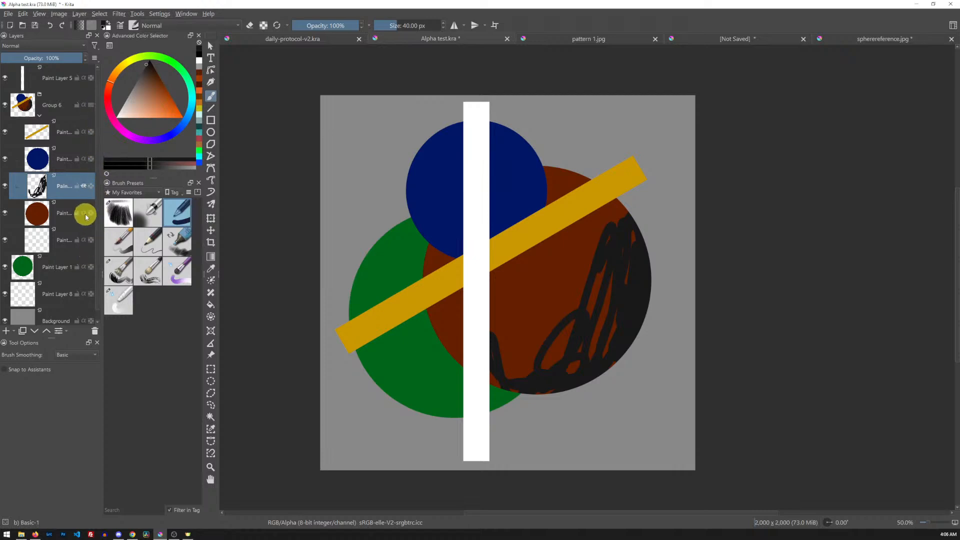
Turn on Inherit Alpha on the brown circle, blue circle and yellow bar layers, and select the empty layer at the bottom of Group 6.
{"action": "left_click", "coordinate": [85, 214]}
{"action": "left_click", "coordinate": [83, 159]}
{"action": "left_click", "coordinate": [83, 132]}
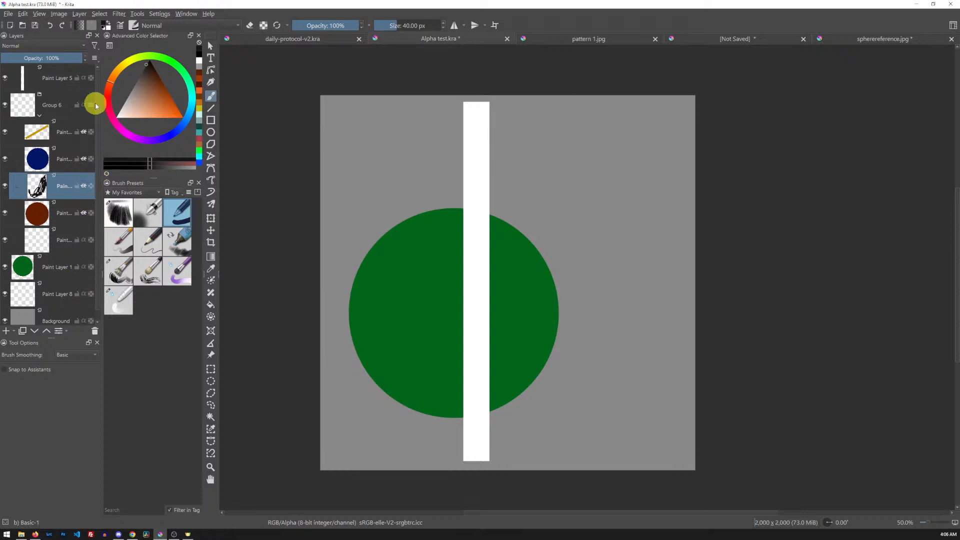
{"action": "left_click", "coordinate": [38, 243]}
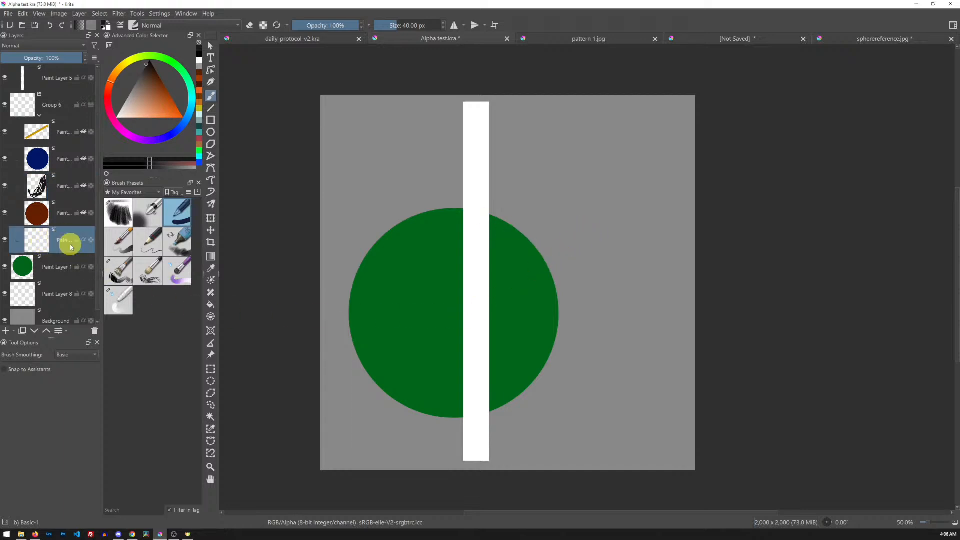
Paint broad black strokes on Group 6's empty bottom layer at about 305 px, and erase them until the layer is clear.
{"action": "left_click_drag", "start_coordinate": [514, 327], "coordinate": [640, 294]}
{"action": "mouse_move", "coordinate": [416, 336]}
{"action": "left_mouse_down"}
{"action": "mouse_move", "coordinate": [396, 343]}
{"action": "mouse_move", "coordinate": [482, 285]}
{"action": "mouse_move", "coordinate": [650, 202]}
{"action": "mouse_move", "coordinate": [662, 270]}
{"action": "mouse_move", "coordinate": [522, 196]}
{"action": "mouse_move", "coordinate": [504, 353]}
{"action": "mouse_move", "coordinate": [418, 208]}
{"action": "mouse_move", "coordinate": [450, 210]}
{"action": "mouse_move", "coordinate": [540, 146]}
{"action": "mouse_move", "coordinate": [625, 156]}
{"action": "mouse_move", "coordinate": [668, 244]}
{"action": "mouse_move", "coordinate": [553, 382]}
{"action": "mouse_move", "coordinate": [476, 335]}
{"action": "mouse_move", "coordinate": [566, 435]}
{"action": "mouse_move", "coordinate": [520, 435]}
{"action": "left_mouse_up"}
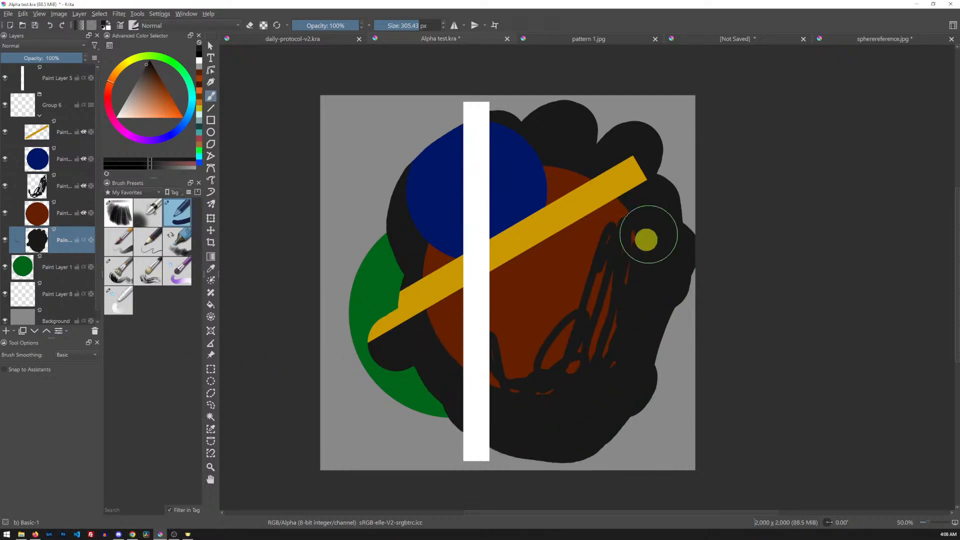
{"action": "key", "text": "e"}
{"action": "mouse_move", "coordinate": [408, 400]}
{"action": "left_mouse_down"}
{"action": "mouse_move", "coordinate": [499, 314]}
{"action": "mouse_move", "coordinate": [600, 248]}
{"action": "mouse_move", "coordinate": [695, 216]}
{"action": "left_mouse_up"}
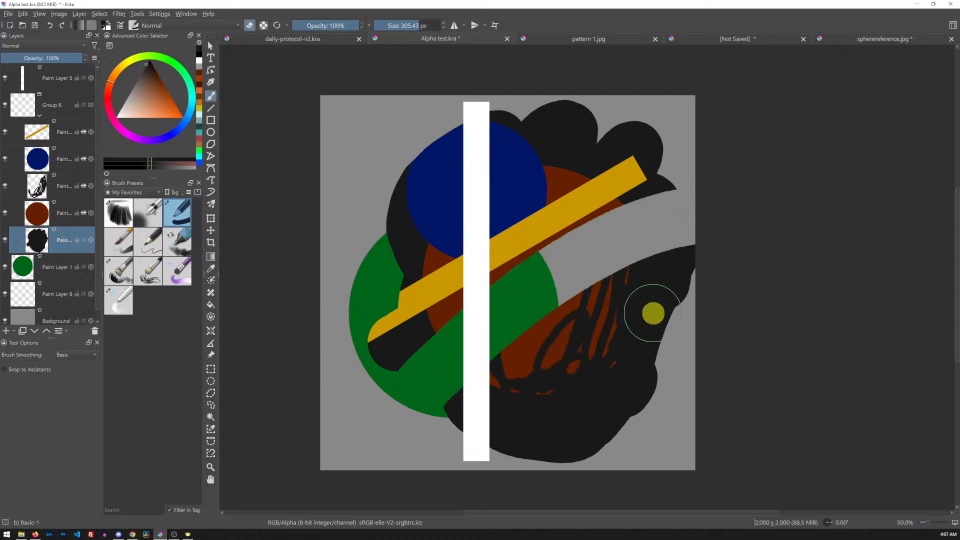
{"action": "mouse_move", "coordinate": [667, 187]}
{"action": "left_mouse_down"}
{"action": "mouse_move", "coordinate": [506, 256]}
{"action": "mouse_move", "coordinate": [407, 363]}
{"action": "mouse_move", "coordinate": [417, 205]}
{"action": "mouse_move", "coordinate": [532, 123]}
{"action": "mouse_move", "coordinate": [629, 173]}
{"action": "mouse_move", "coordinate": [607, 358]}
{"action": "mouse_move", "coordinate": [579, 308]}
{"action": "left_mouse_up"}
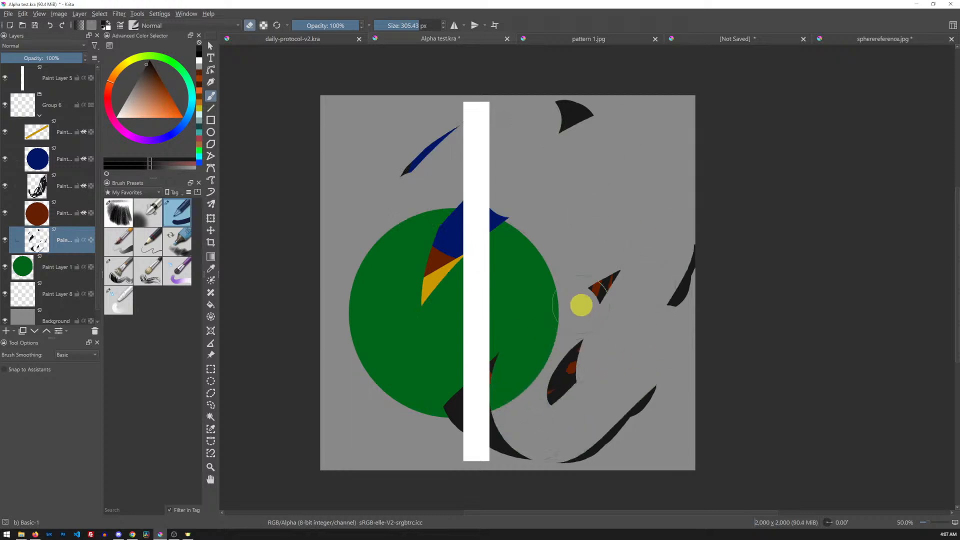
{"action": "key", "text": "Delete"}
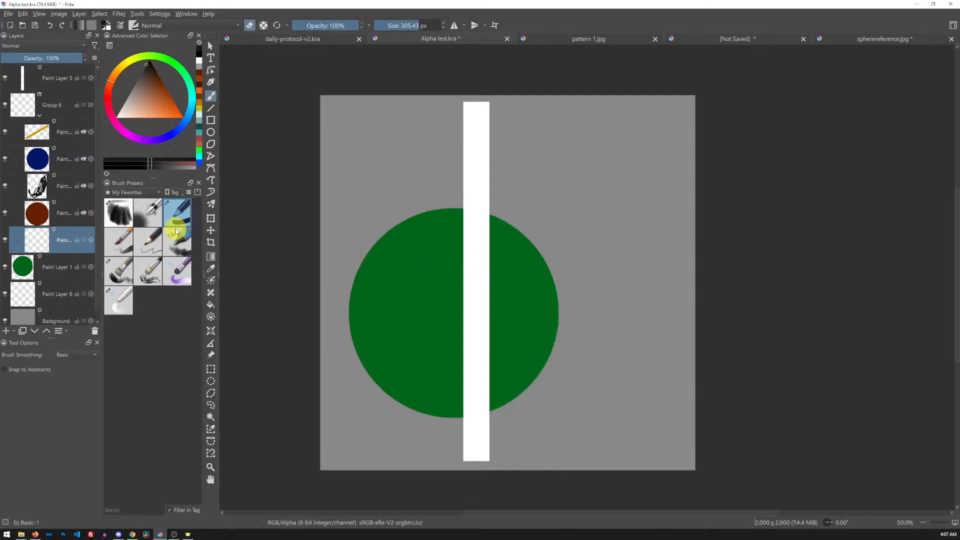
Switch to spherereference.jpg, turn off eraser mode, and set up the Airbrush Soft brush at about 91 px.
{"action": "left_click", "coordinate": [866, 40]}
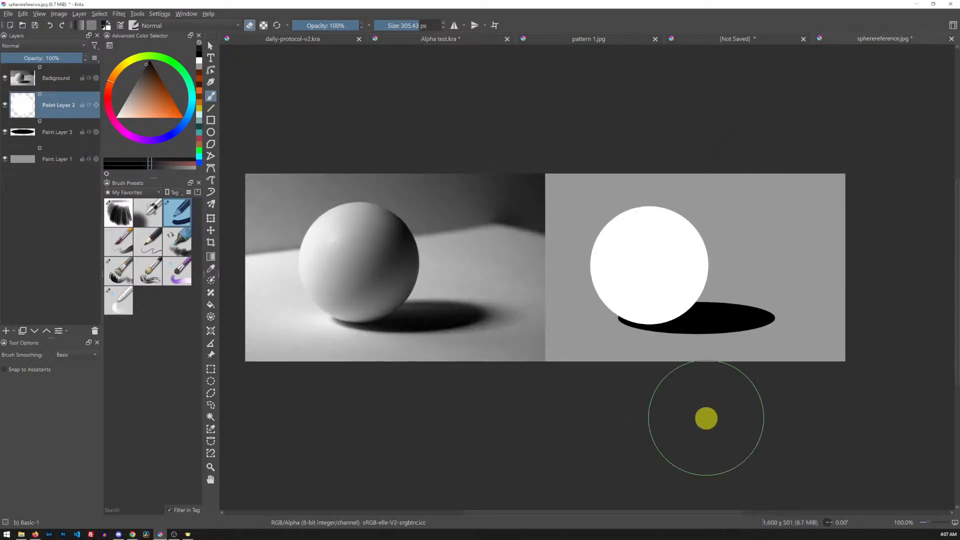
{"action": "key", "text": "e"}
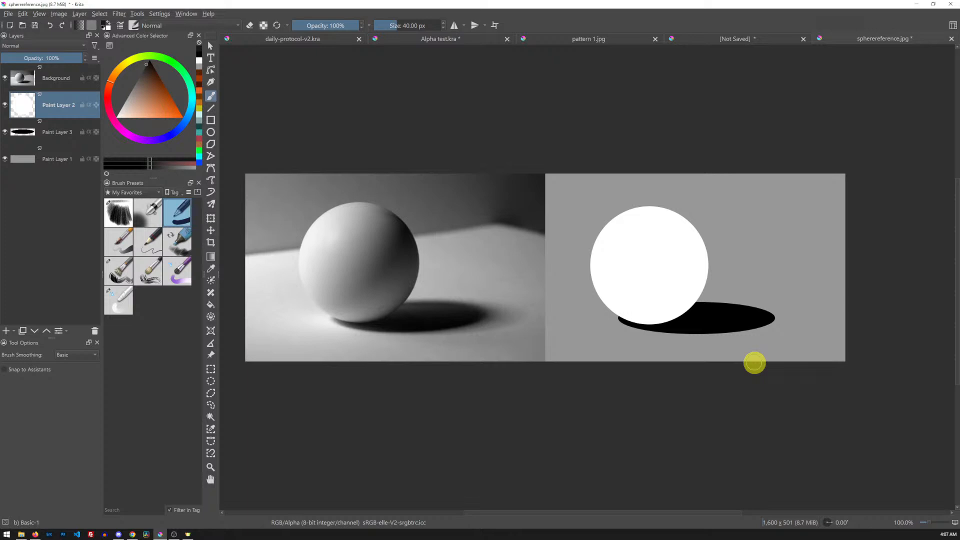
{"action": "left_click", "coordinate": [148, 213]}
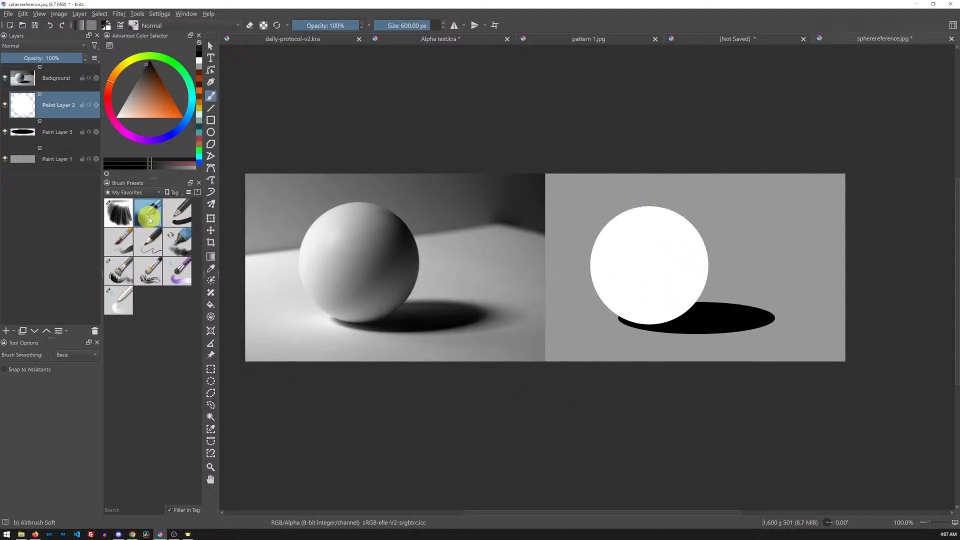
{"action": "mouse_move", "coordinate": [150, 220]}
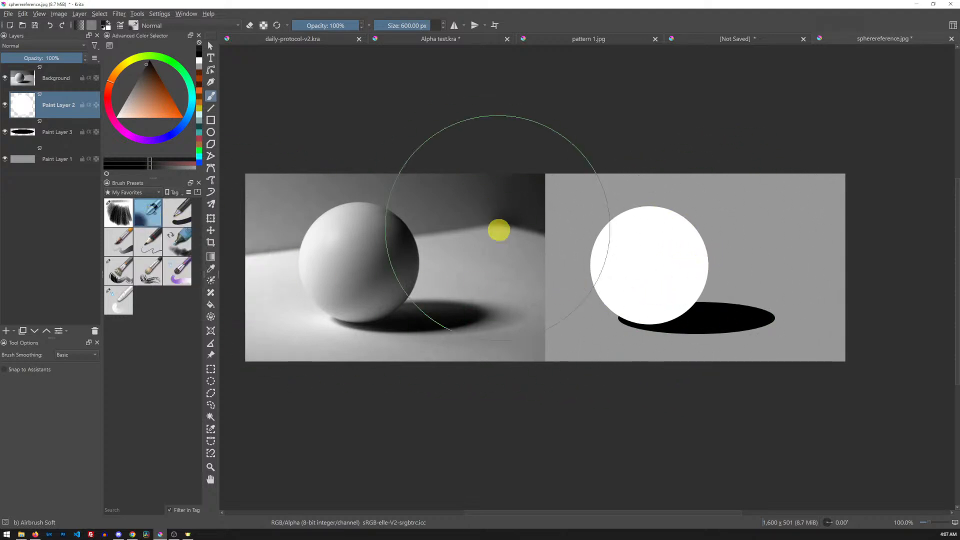
{"action": "mouse_move", "coordinate": [751, 217]}
{"action": "left_mouse_down", "text": "shift"}
{"action": "mouse_move", "coordinate": [725, 250]}
{"action": "mouse_move", "coordinate": [728, 263]}
{"action": "mouse_move", "coordinate": [744, 251]}
{"action": "mouse_move", "coordinate": [735, 279]}
{"action": "mouse_move", "coordinate": [752, 258]}
{"action": "mouse_move", "coordinate": [722, 272]}
{"action": "mouse_move", "coordinate": [742, 257]}
{"action": "left_mouse_up", "text": "shift"}
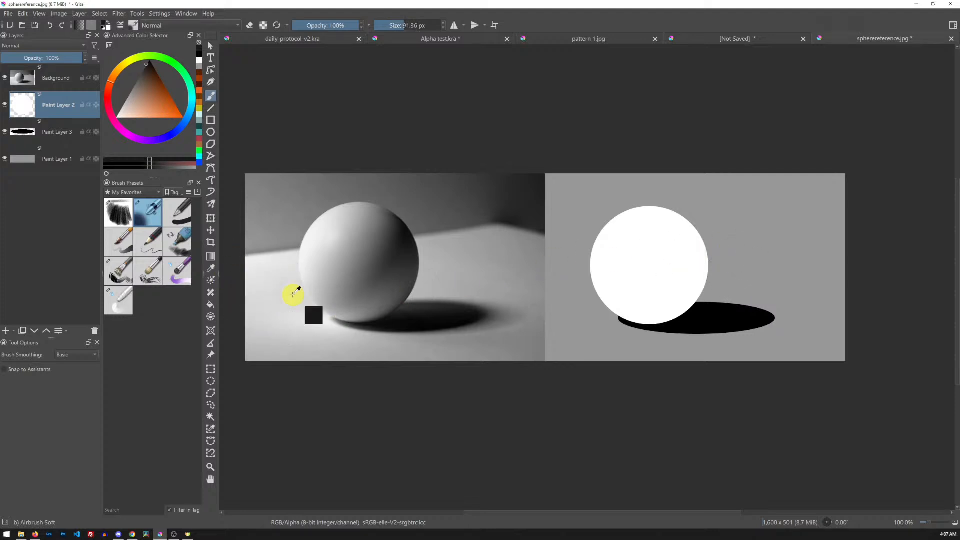
Group the white circle's Paint Layer 2 and add a paint layer above it in the group with Inherit Alpha on.
{"action": "key", "text": "ctrl+g"}
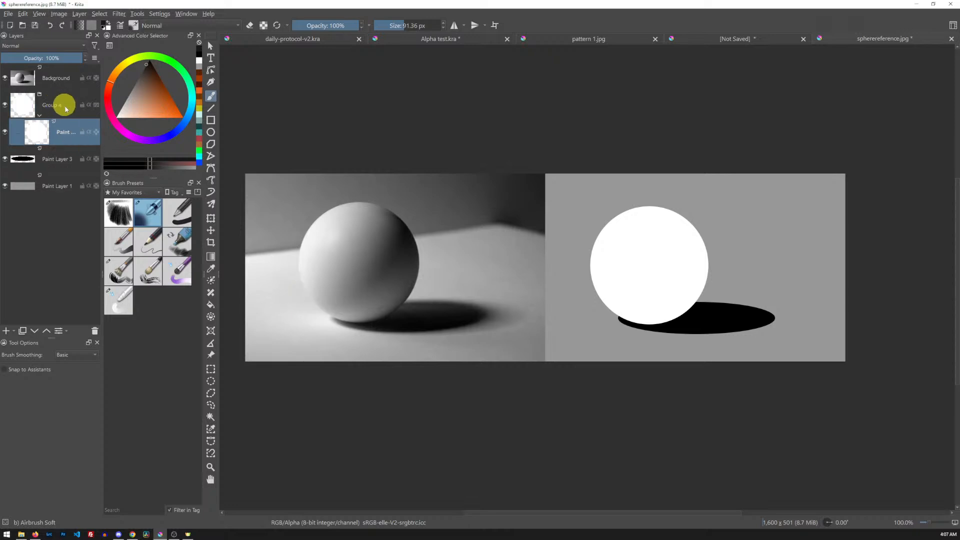
{"action": "key", "text": "Insert"}
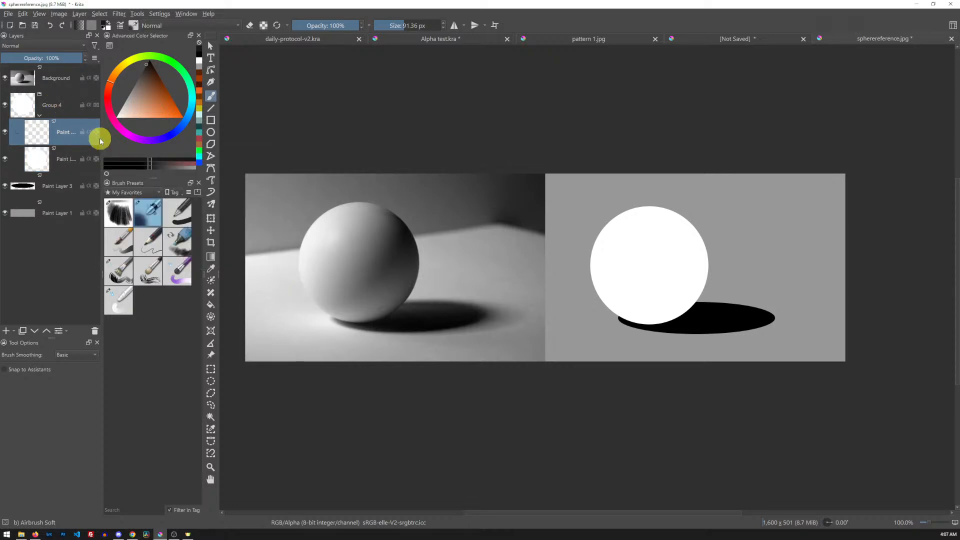
{"action": "left_click", "coordinate": [89, 132]}
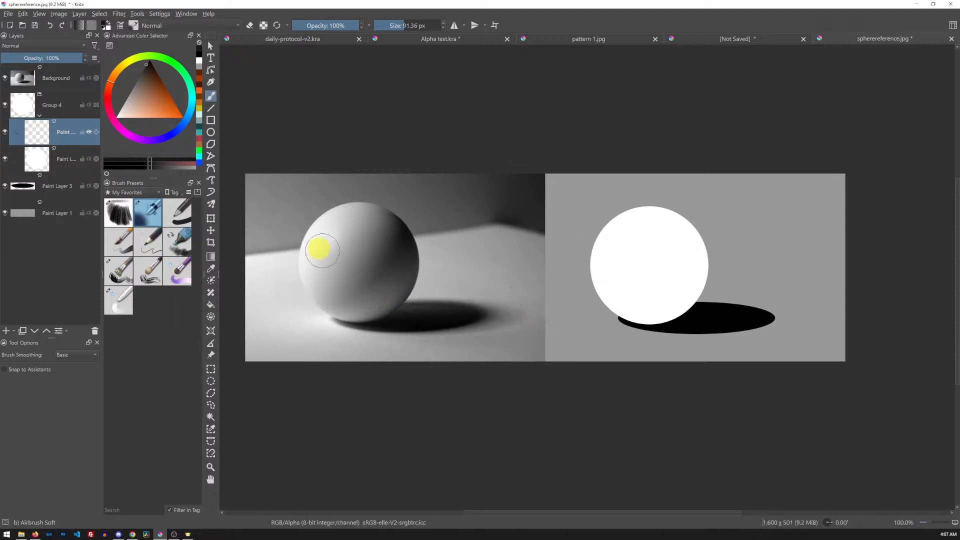
Airbrush soft dark grey shading over the white circle's right and lower sides, following the reference sphere.
{"action": "left_click_drag", "start_coordinate": [150, 79], "coordinate": [140, 76]}
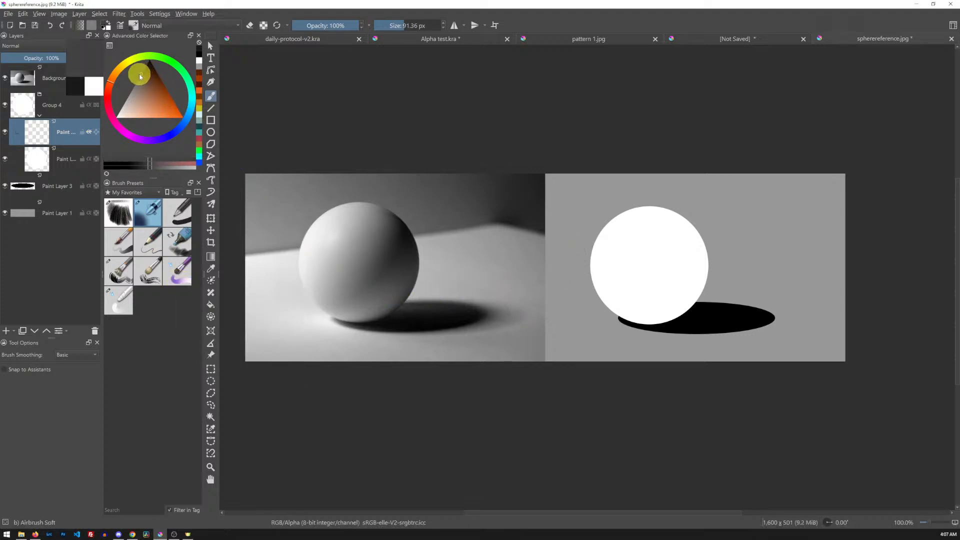
{"action": "left_click", "coordinate": [264, 280]}
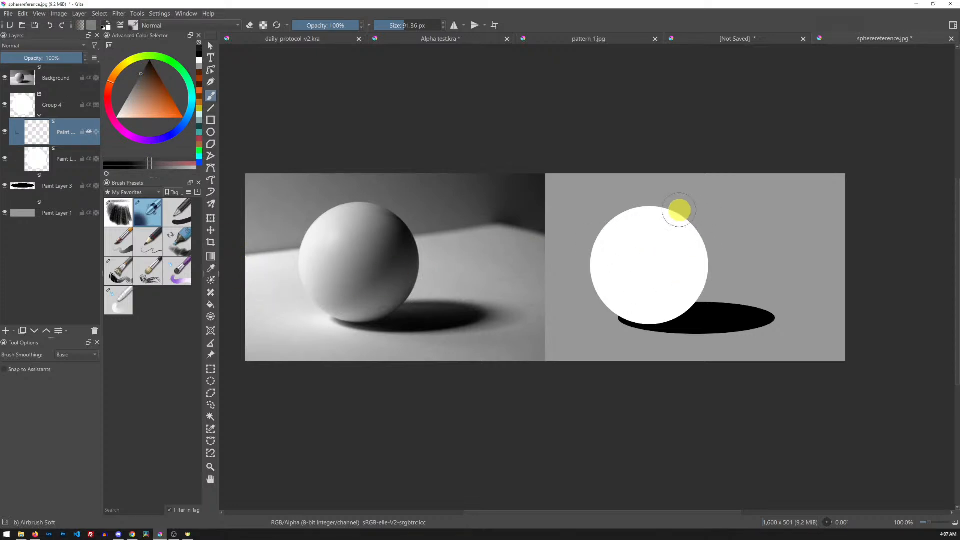
{"action": "mouse_move", "coordinate": [673, 212]}
{"action": "left_mouse_down"}
{"action": "mouse_move", "coordinate": [707, 262]}
{"action": "mouse_move", "coordinate": [696, 304]}
{"action": "mouse_move", "coordinate": [697, 239]}
{"action": "mouse_move", "coordinate": [688, 300]}
{"action": "mouse_move", "coordinate": [698, 272]}
{"action": "mouse_move", "coordinate": [685, 301]}
{"action": "mouse_move", "coordinate": [662, 308]}
{"action": "mouse_move", "coordinate": [691, 304]}
{"action": "mouse_move", "coordinate": [644, 322]}
{"action": "mouse_move", "coordinate": [675, 307]}
{"action": "mouse_move", "coordinate": [663, 321]}
{"action": "mouse_move", "coordinate": [622, 308]}
{"action": "mouse_move", "coordinate": [675, 315]}
{"action": "mouse_move", "coordinate": [710, 271]}
{"action": "mouse_move", "coordinate": [671, 322]}
{"action": "mouse_move", "coordinate": [705, 246]}
{"action": "mouse_move", "coordinate": [704, 267]}
{"action": "mouse_move", "coordinate": [696, 279]}
{"action": "mouse_move", "coordinate": [689, 222]}
{"action": "mouse_move", "coordinate": [676, 314]}
{"action": "mouse_move", "coordinate": [691, 232]}
{"action": "mouse_move", "coordinate": [685, 287]}
{"action": "mouse_move", "coordinate": [692, 253]}
{"action": "mouse_move", "coordinate": [659, 310]}
{"action": "mouse_move", "coordinate": [686, 231]}
{"action": "mouse_move", "coordinate": [655, 320]}
{"action": "mouse_move", "coordinate": [686, 234]}
{"action": "mouse_move", "coordinate": [677, 270]}
{"action": "mouse_move", "coordinate": [680, 237]}
{"action": "mouse_move", "coordinate": [638, 311]}
{"action": "mouse_move", "coordinate": [673, 220]}
{"action": "mouse_move", "coordinate": [635, 314]}
{"action": "mouse_move", "coordinate": [667, 263]}
{"action": "mouse_move", "coordinate": [630, 298]}
{"action": "mouse_move", "coordinate": [684, 229]}
{"action": "mouse_move", "coordinate": [635, 319]}
{"action": "mouse_move", "coordinate": [694, 234]}
{"action": "mouse_move", "coordinate": [652, 324]}
{"action": "mouse_move", "coordinate": [708, 237]}
{"action": "mouse_move", "coordinate": [658, 311]}
{"action": "mouse_move", "coordinate": [691, 242]}
{"action": "mouse_move", "coordinate": [664, 292]}
{"action": "mouse_move", "coordinate": [701, 266]}
{"action": "mouse_move", "coordinate": [696, 294]}
{"action": "mouse_move", "coordinate": [703, 266]}
{"action": "mouse_move", "coordinate": [688, 274]}
{"action": "mouse_move", "coordinate": [684, 234]}
{"action": "mouse_move", "coordinate": [645, 300]}
{"action": "mouse_move", "coordinate": [679, 213]}
{"action": "mouse_move", "coordinate": [617, 320]}
{"action": "mouse_move", "coordinate": [660, 237]}
{"action": "mouse_move", "coordinate": [624, 282]}
{"action": "mouse_move", "coordinate": [659, 222]}
{"action": "mouse_move", "coordinate": [593, 304]}
{"action": "mouse_move", "coordinate": [652, 209]}
{"action": "mouse_move", "coordinate": [611, 272]}
{"action": "mouse_move", "coordinate": [640, 211]}
{"action": "mouse_move", "coordinate": [612, 246]}
{"action": "mouse_move", "coordinate": [609, 231]}
{"action": "mouse_move", "coordinate": [682, 210]}
{"action": "mouse_move", "coordinate": [617, 317]}
{"action": "mouse_move", "coordinate": [680, 226]}
{"action": "mouse_move", "coordinate": [613, 319]}
{"action": "mouse_move", "coordinate": [589, 326]}
{"action": "left_mouse_up"}
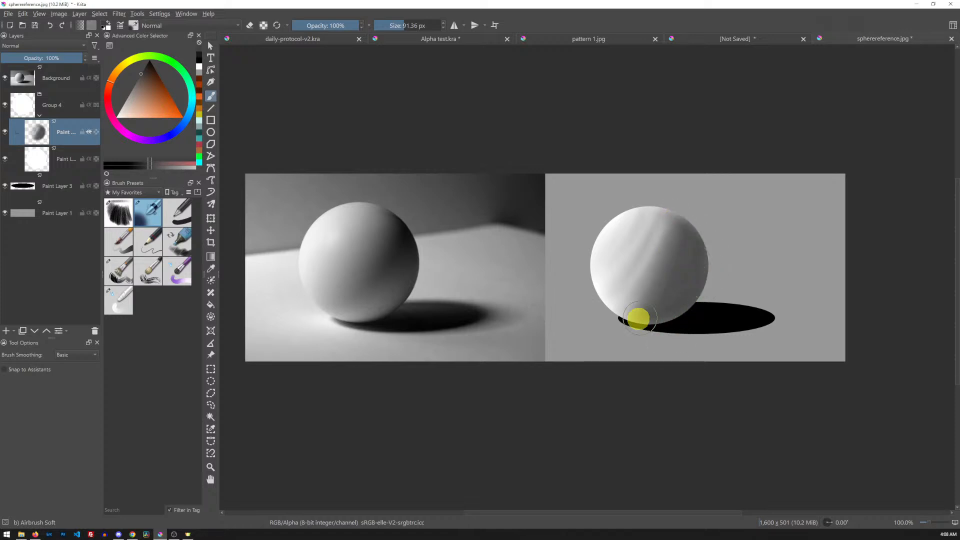
{"action": "mouse_move", "coordinate": [629, 320]}
{"action": "left_mouse_down"}
{"action": "mouse_move", "coordinate": [634, 281]}
{"action": "mouse_move", "coordinate": [619, 295]}
{"action": "left_mouse_up"}
{"action": "mouse_move", "coordinate": [665, 245]}
{"action": "left_mouse_down"}
{"action": "mouse_move", "coordinate": [636, 276]}
{"action": "mouse_move", "coordinate": [657, 224]}
{"action": "mouse_move", "coordinate": [636, 248]}
{"action": "mouse_move", "coordinate": [637, 219]}
{"action": "mouse_move", "coordinate": [614, 299]}
{"action": "left_mouse_up"}
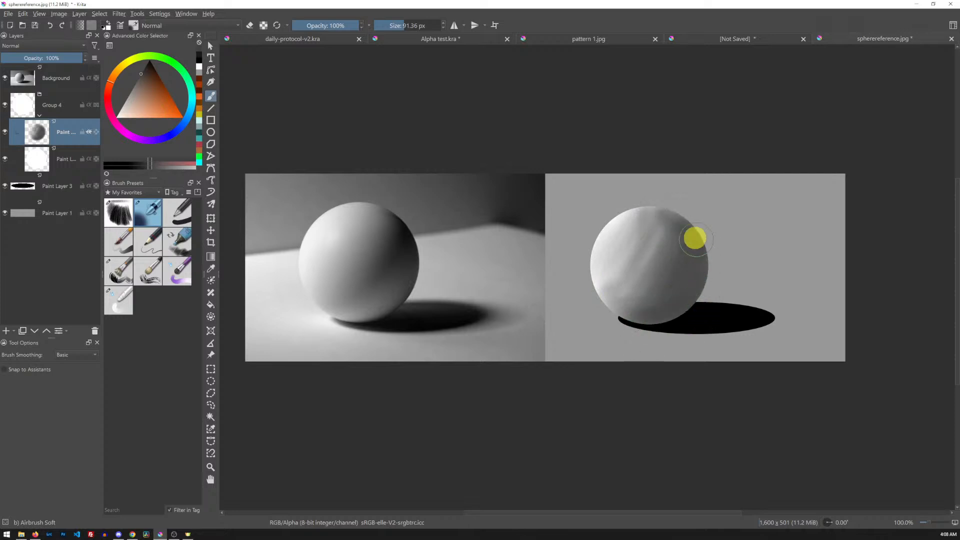
Try smoothing the sphere's shading with Blender Basic at about 160 px, and undo the blending.
{"action": "left_click", "coordinate": [118, 300]}
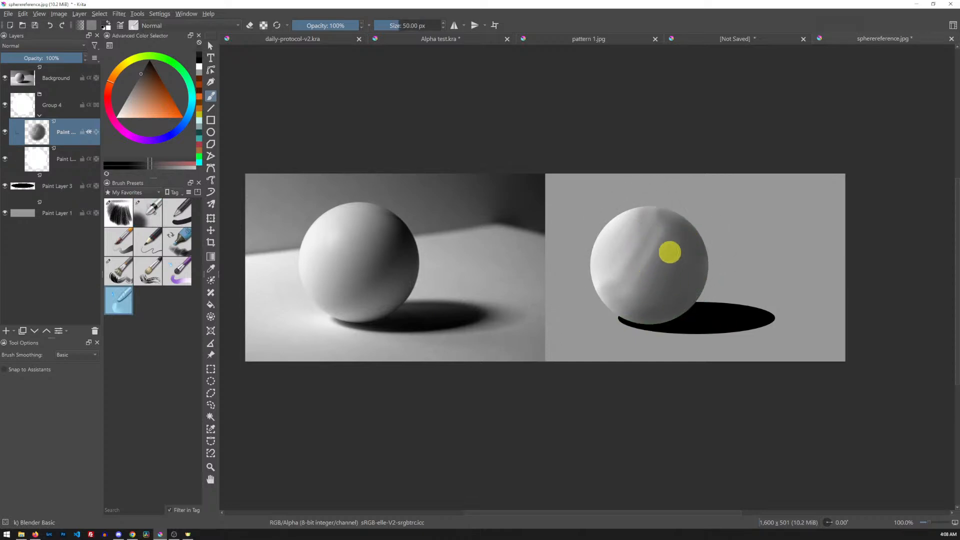
{"action": "left_click_drag", "start_coordinate": [664, 258], "coordinate": [707, 242]}
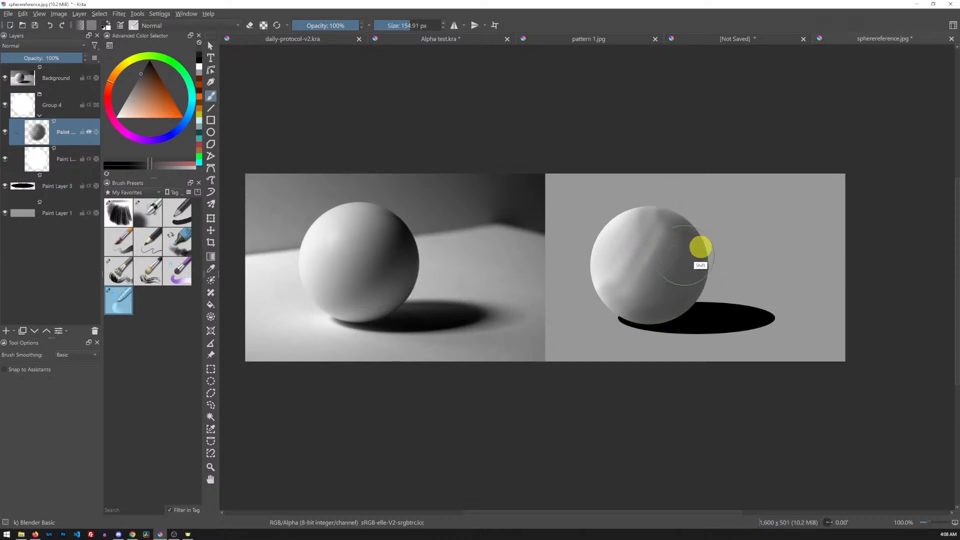
{"action": "mouse_move", "coordinate": [646, 222]}
{"action": "left_mouse_down"}
{"action": "mouse_move", "coordinate": [619, 241]}
{"action": "mouse_move", "coordinate": [700, 205]}
{"action": "mouse_move", "coordinate": [685, 246]}
{"action": "mouse_move", "coordinate": [670, 201]}
{"action": "mouse_move", "coordinate": [655, 264]}
{"action": "left_mouse_up"}
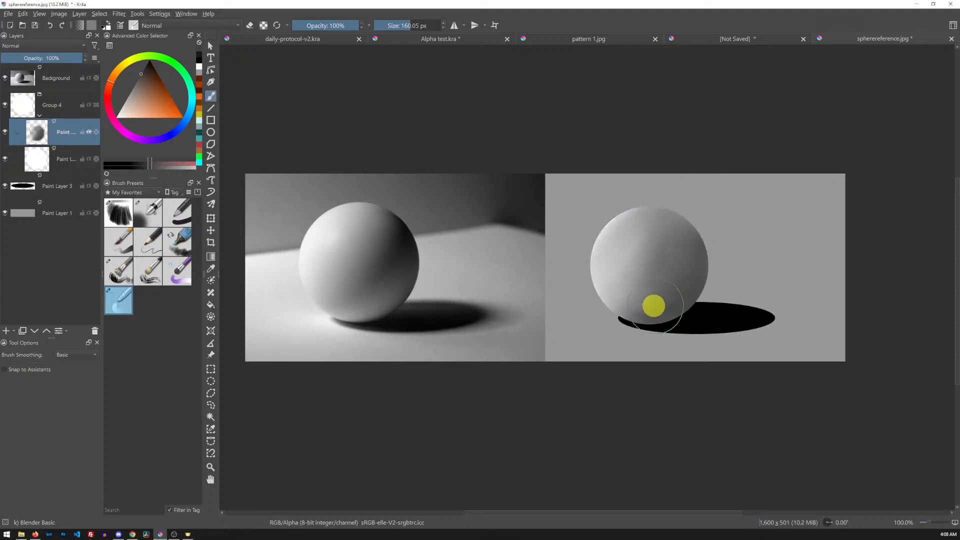
{"action": "key", "text": "ctrl+z"}
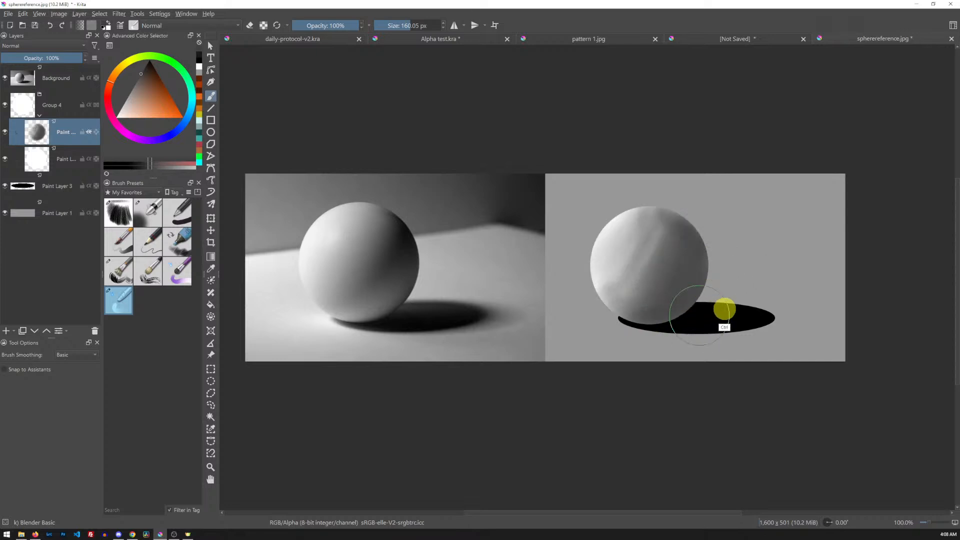
Paint textured shading down the sphere's shadow side in a darker grey with the Chris Dry Paper Texture brush.
{"action": "left_click", "coordinate": [118, 213]}
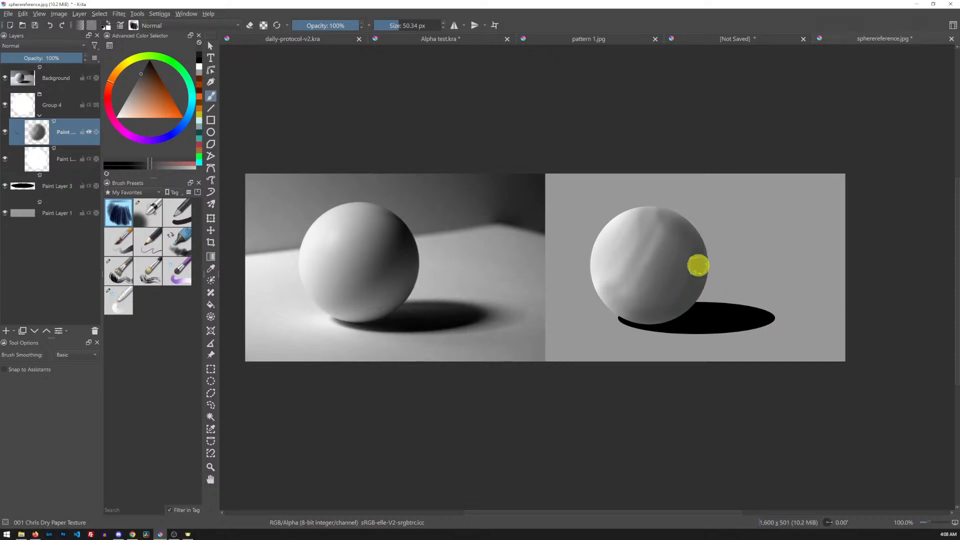
{"action": "left_click", "coordinate": [144, 69]}
{"action": "mouse_move", "coordinate": [702, 254]}
{"action": "left_mouse_down"}
{"action": "mouse_move", "coordinate": [688, 217]}
{"action": "mouse_move", "coordinate": [706, 276]}
{"action": "mouse_move", "coordinate": [688, 219]}
{"action": "mouse_move", "coordinate": [694, 253]}
{"action": "left_mouse_up"}
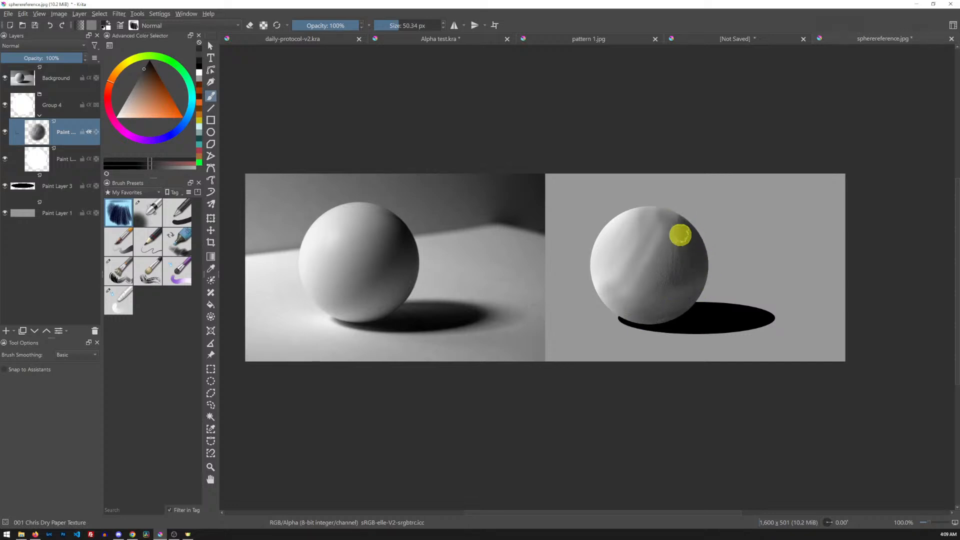
{"action": "left_click_drag", "start_coordinate": [669, 271], "coordinate": [672, 260]}
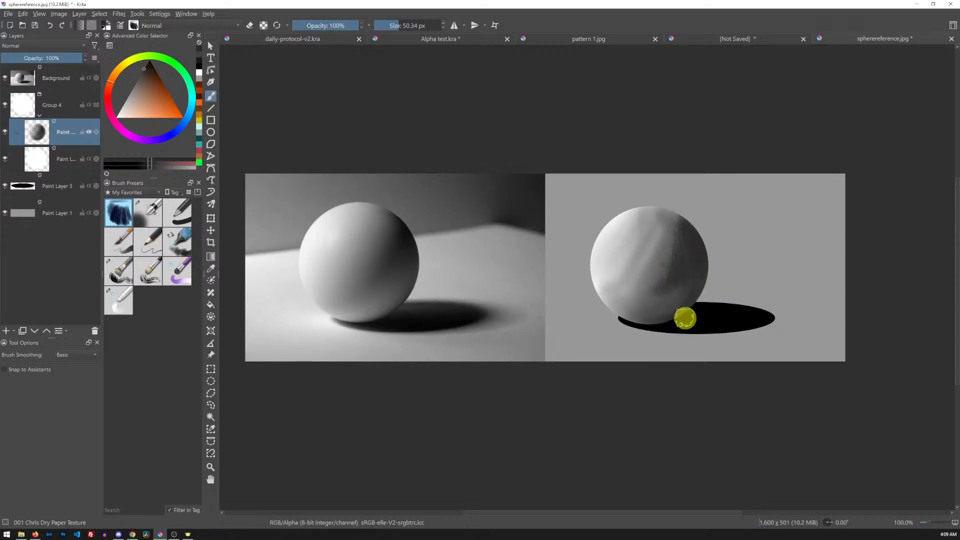
{"action": "mouse_move", "coordinate": [688, 222]}
{"action": "left_mouse_down"}
{"action": "mouse_move", "coordinate": [688, 246]}
{"action": "mouse_move", "coordinate": [665, 211]}
{"action": "mouse_move", "coordinate": [675, 249]}
{"action": "left_mouse_up"}
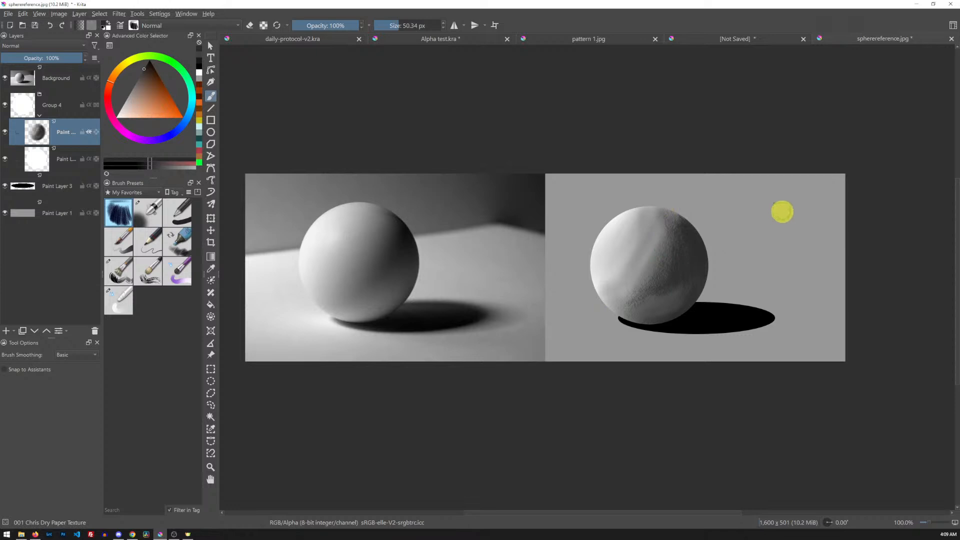
Add an empty paint layer and place it outside and directly above Group 4.
{"action": "left_click", "coordinate": [75, 105]}
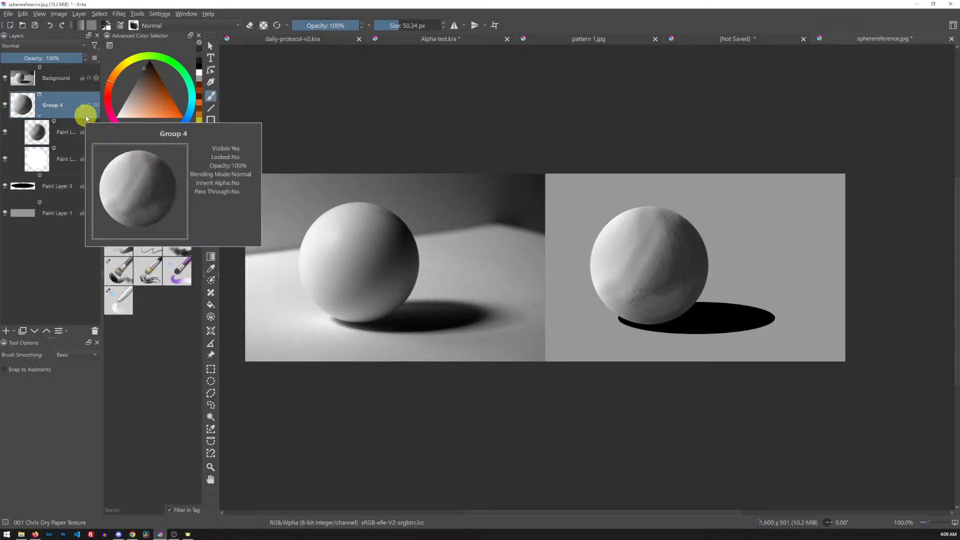
{"action": "key", "text": "Insert"}
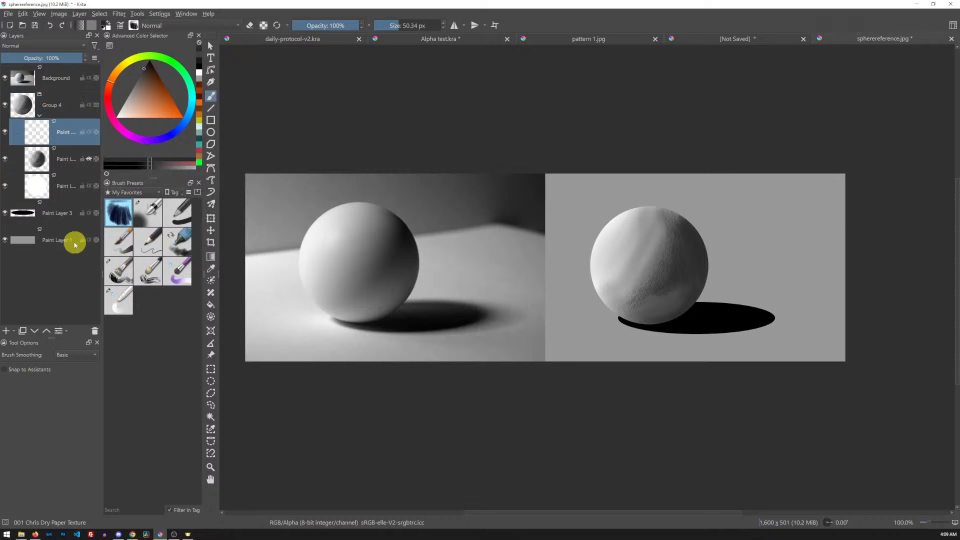
{"action": "left_click", "coordinate": [47, 331]}
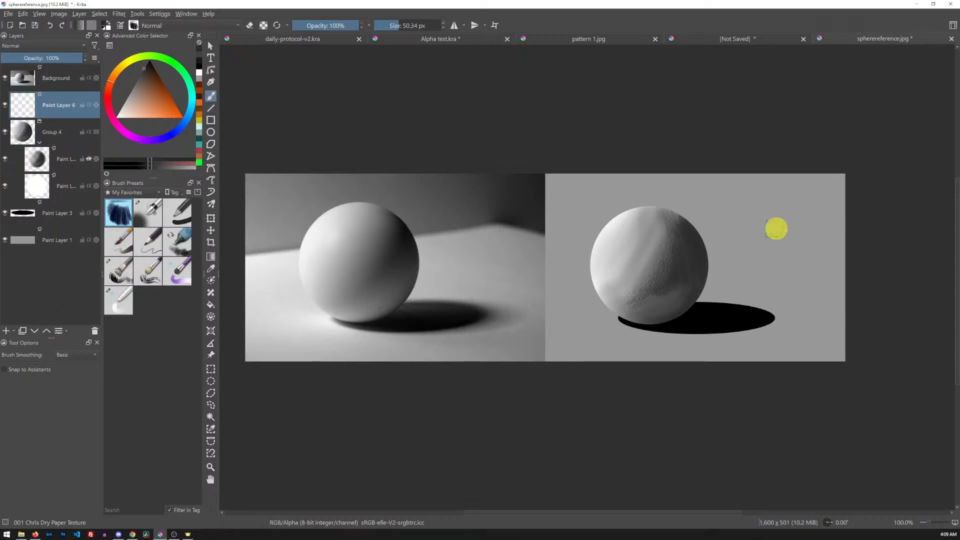
Paint test strokes on Paint Layer 6 with the dry paper texture brush, and undo them.
{"action": "mouse_move", "coordinate": [779, 199]}
{"action": "left_mouse_down"}
{"action": "mouse_move", "coordinate": [786, 223]}
{"action": "mouse_move", "coordinate": [791, 193]}
{"action": "mouse_move", "coordinate": [782, 240]}
{"action": "mouse_move", "coordinate": [763, 268]}
{"action": "mouse_move", "coordinate": [789, 236]}
{"action": "mouse_move", "coordinate": [760, 280]}
{"action": "left_mouse_up"}
{"action": "key", "text": "ctrl+z"}
{"action": "key", "text": "ctrl+z"}
{"action": "key", "text": "ctrl+z"}
{"action": "key", "text": "ctrl+z"}
{"action": "key", "text": "ctrl+z"}
{"action": "key", "text": "ctrl+z"}
{"action": "key", "text": "ctrl+z"}
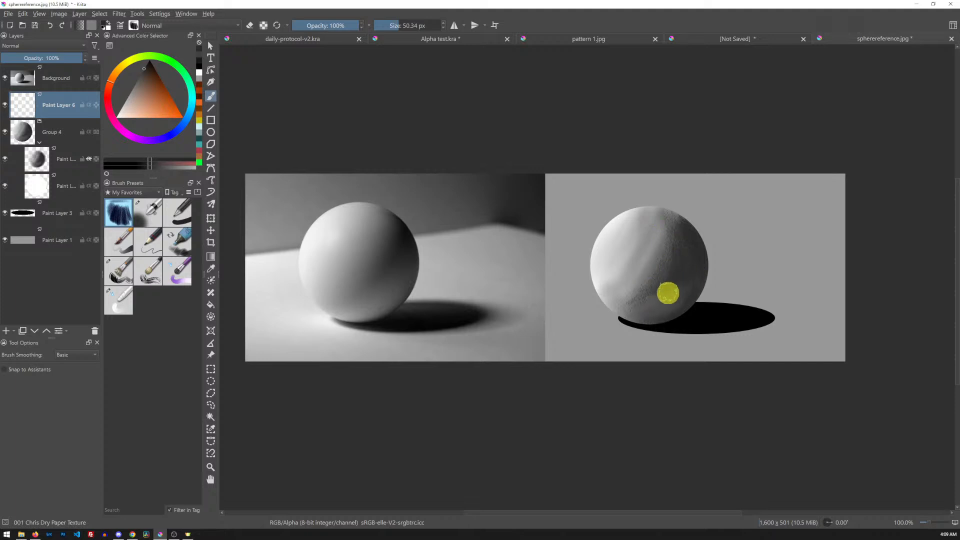
Paint more dry-paper texture on Group 4's shading layer, using near-black to deepen the sphere's right side.
{"action": "left_click", "coordinate": [69, 164]}
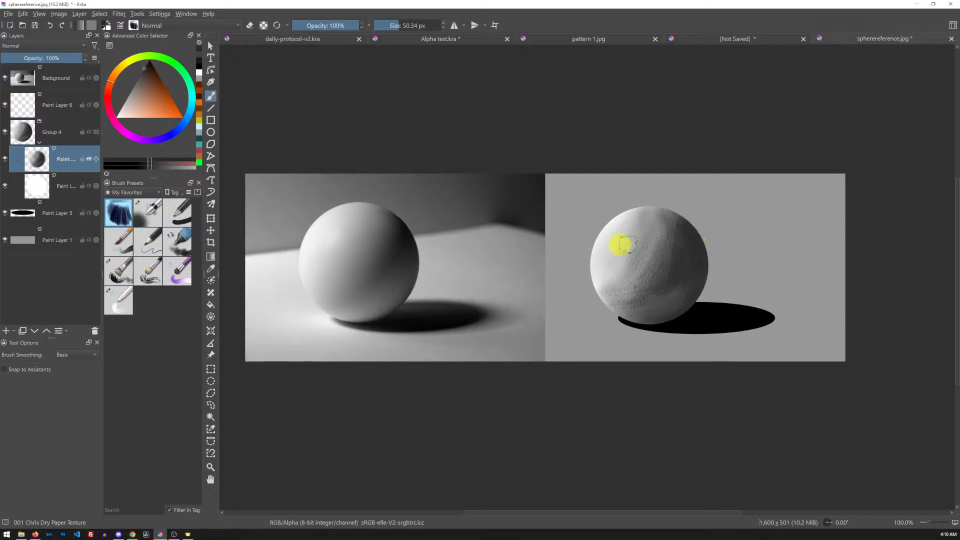
{"action": "left_click", "coordinate": [148, 61]}
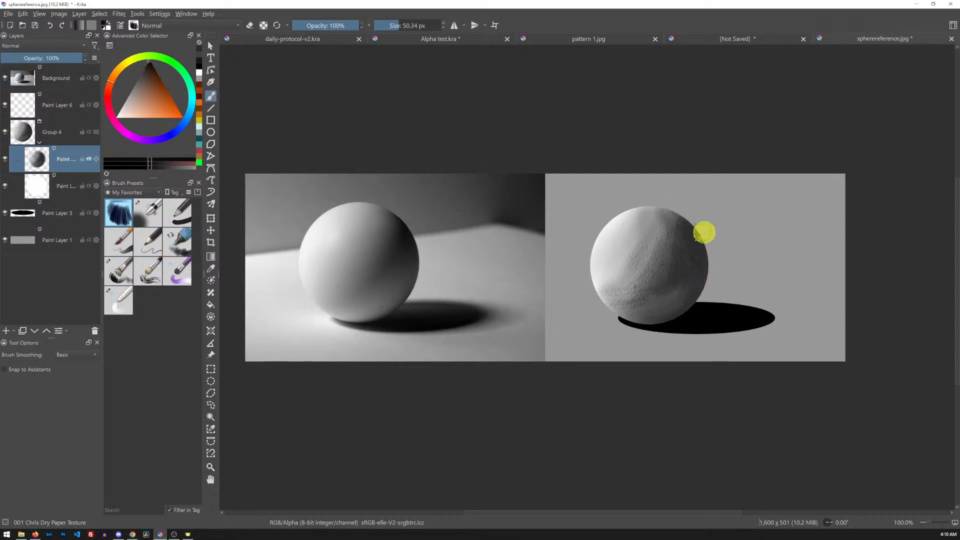
{"action": "mouse_move", "coordinate": [691, 225]}
{"action": "left_mouse_down"}
{"action": "mouse_move", "coordinate": [705, 269]}
{"action": "mouse_move", "coordinate": [699, 256]}
{"action": "mouse_move", "coordinate": [695, 266]}
{"action": "left_mouse_up"}
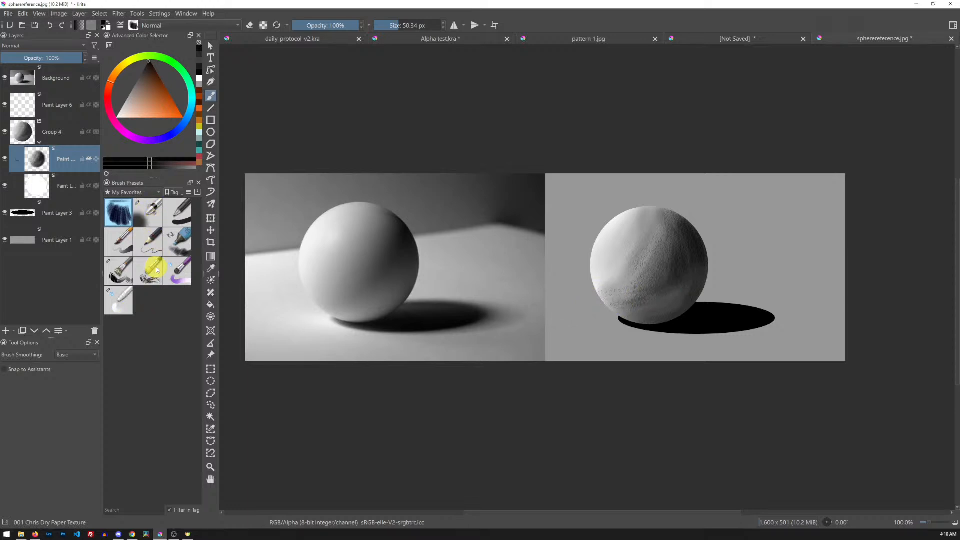
Try blending the textured shading on the sphere with Blender Basic, and undo the strokes.
{"action": "left_click", "coordinate": [118, 300]}
{"action": "mouse_move", "coordinate": [666, 264]}
{"action": "left_mouse_down"}
{"action": "mouse_move", "coordinate": [672, 234]}
{"action": "mouse_move", "coordinate": [669, 267]}
{"action": "mouse_move", "coordinate": [682, 240]}
{"action": "mouse_move", "coordinate": [676, 225]}
{"action": "mouse_move", "coordinate": [691, 238]}
{"action": "mouse_move", "coordinate": [679, 222]}
{"action": "mouse_move", "coordinate": [695, 251]}
{"action": "mouse_move", "coordinate": [683, 254]}
{"action": "mouse_move", "coordinate": [674, 282]}
{"action": "mouse_move", "coordinate": [693, 265]}
{"action": "mouse_move", "coordinate": [686, 282]}
{"action": "mouse_move", "coordinate": [697, 281]}
{"action": "mouse_move", "coordinate": [692, 265]}
{"action": "mouse_move", "coordinate": [659, 317]}
{"action": "mouse_move", "coordinate": [687, 359]}
{"action": "mouse_move", "coordinate": [712, 295]}
{"action": "mouse_move", "coordinate": [683, 258]}
{"action": "mouse_move", "coordinate": [678, 264]}
{"action": "mouse_move", "coordinate": [701, 279]}
{"action": "left_mouse_up"}
{"action": "key", "text": "ctrl+z"}
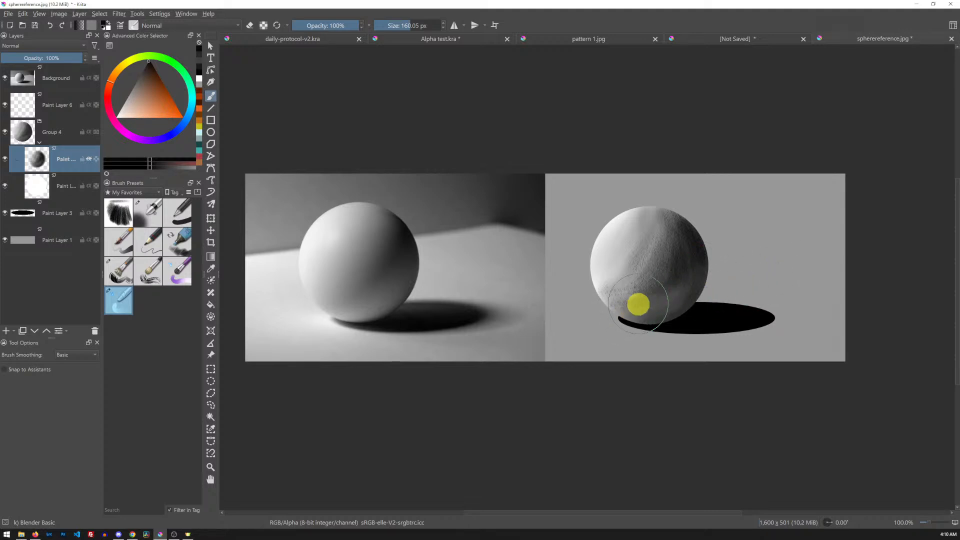
Paint dark greys sampled from the sphere's right side over its shaded area with the 001 Chris Dry Paper Texture brush.
{"action": "left_click", "coordinate": [120, 224]}
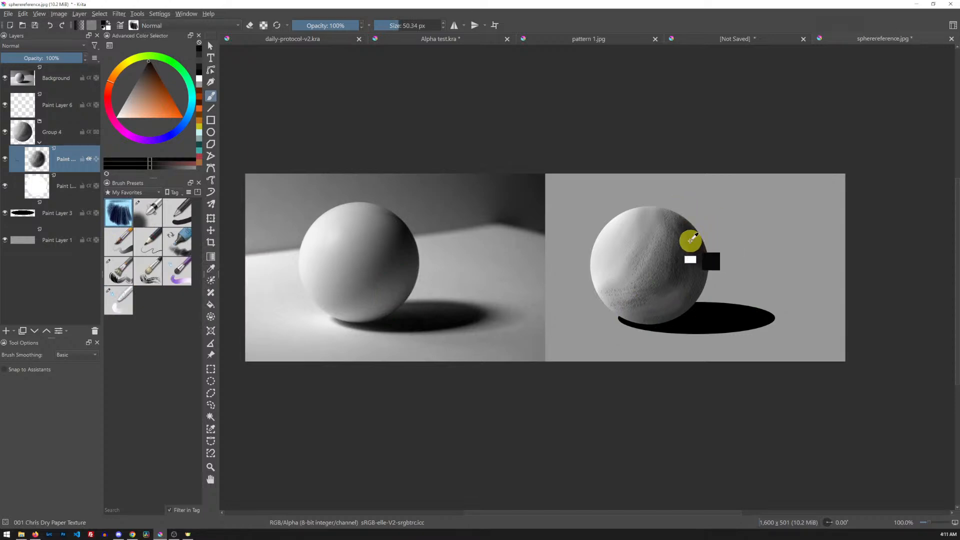
{"action": "left_click", "coordinate": [696, 250], "text": "ctrl"}
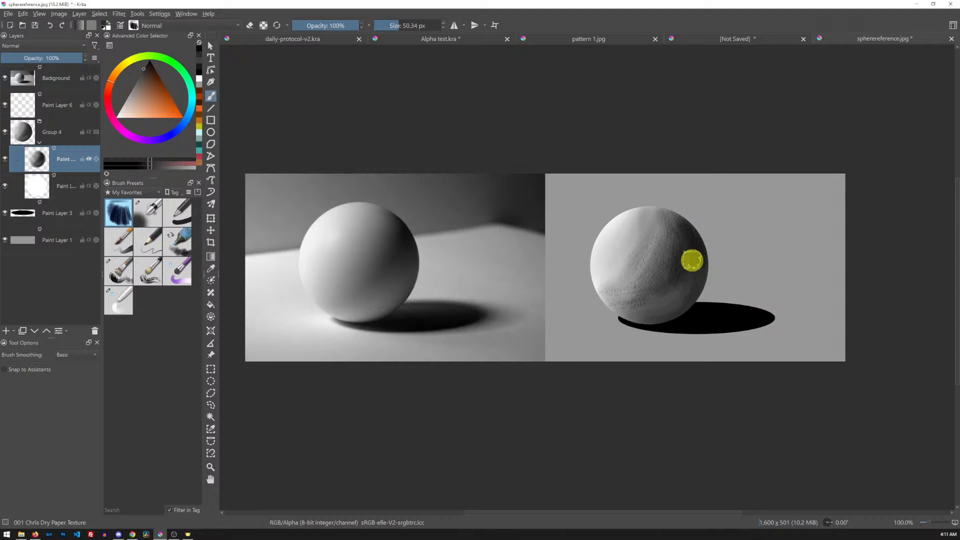
{"action": "left_click", "coordinate": [688, 255], "text": "ctrl"}
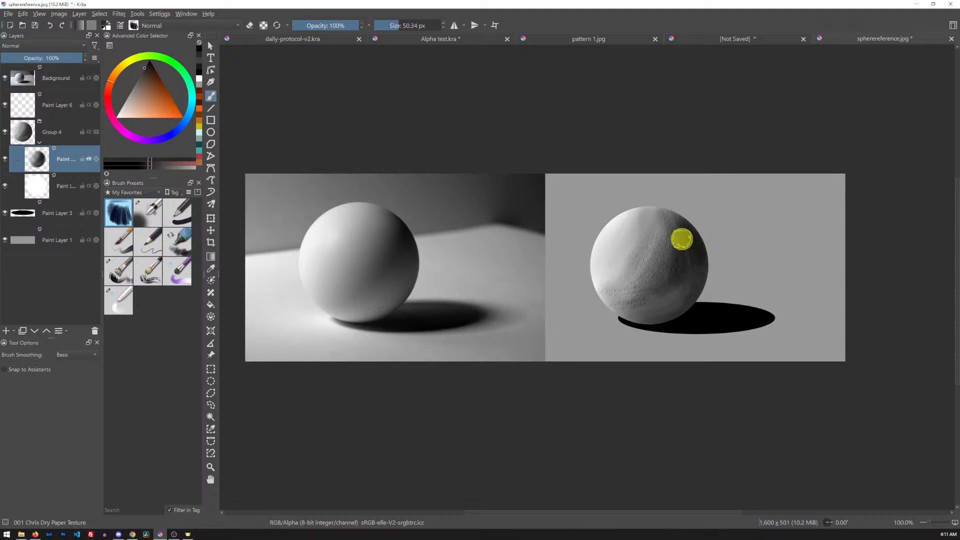
{"action": "mouse_move", "coordinate": [683, 239]}
{"action": "left_mouse_down"}
{"action": "mouse_move", "coordinate": [687, 269]}
{"action": "mouse_move", "coordinate": [680, 242]}
{"action": "left_mouse_up"}
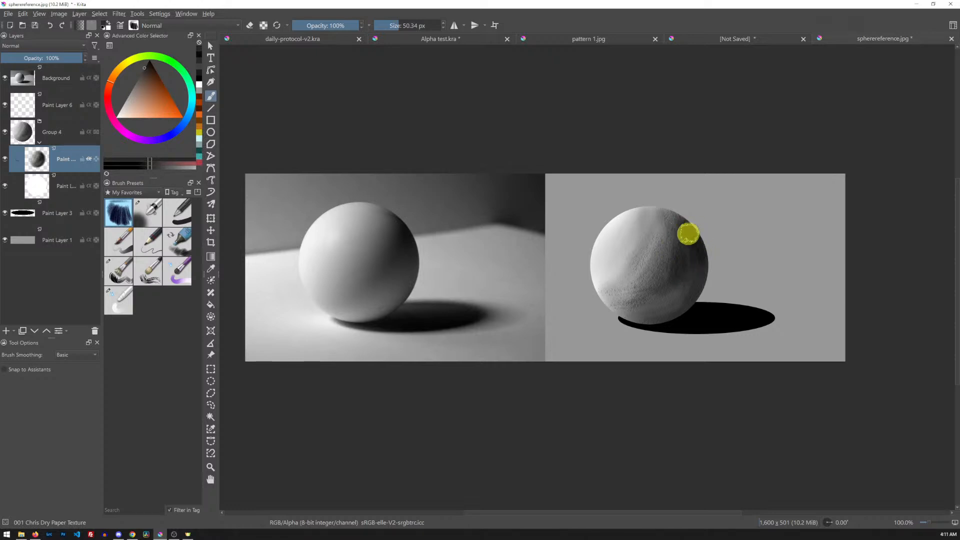
{"action": "mouse_move", "coordinate": [668, 262]}
{"action": "left_mouse_down"}
{"action": "mouse_move", "coordinate": [660, 288]}
{"action": "mouse_move", "coordinate": [676, 261]}
{"action": "mouse_move", "coordinate": [650, 289]}
{"action": "mouse_move", "coordinate": [661, 281]}
{"action": "mouse_move", "coordinate": [657, 270]}
{"action": "mouse_move", "coordinate": [652, 286]}
{"action": "mouse_move", "coordinate": [651, 277]}
{"action": "mouse_move", "coordinate": [644, 299]}
{"action": "mouse_move", "coordinate": [647, 280]}
{"action": "mouse_move", "coordinate": [636, 302]}
{"action": "mouse_move", "coordinate": [644, 284]}
{"action": "mouse_move", "coordinate": [626, 304]}
{"action": "mouse_move", "coordinate": [630, 287]}
{"action": "mouse_move", "coordinate": [615, 299]}
{"action": "left_mouse_up"}
Blend the sphere's shadow transition with dry-paper strokes in mid greys sampled from its centre, working from the top toward the lower left.
{"action": "left_click", "coordinate": [660, 281], "text": "ctrl"}
{"action": "left_click", "coordinate": [633, 285], "text": "ctrl"}
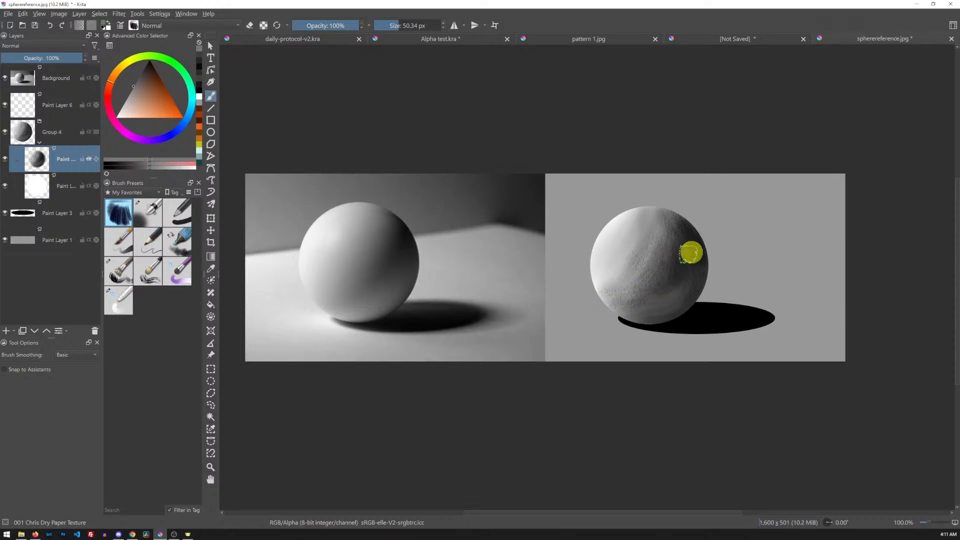
{"action": "left_click", "coordinate": [663, 263], "text": "ctrl"}
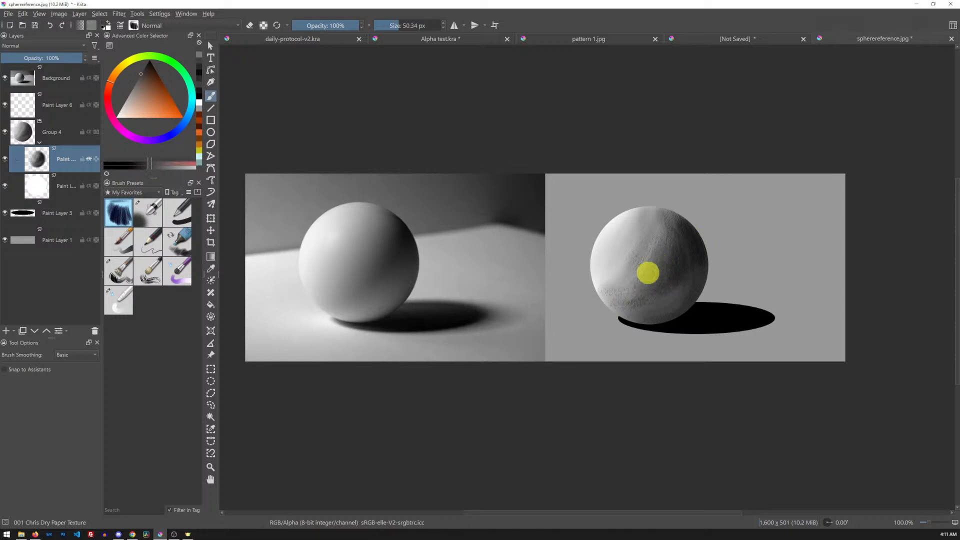
{"action": "left_click", "coordinate": [641, 277], "text": "ctrl"}
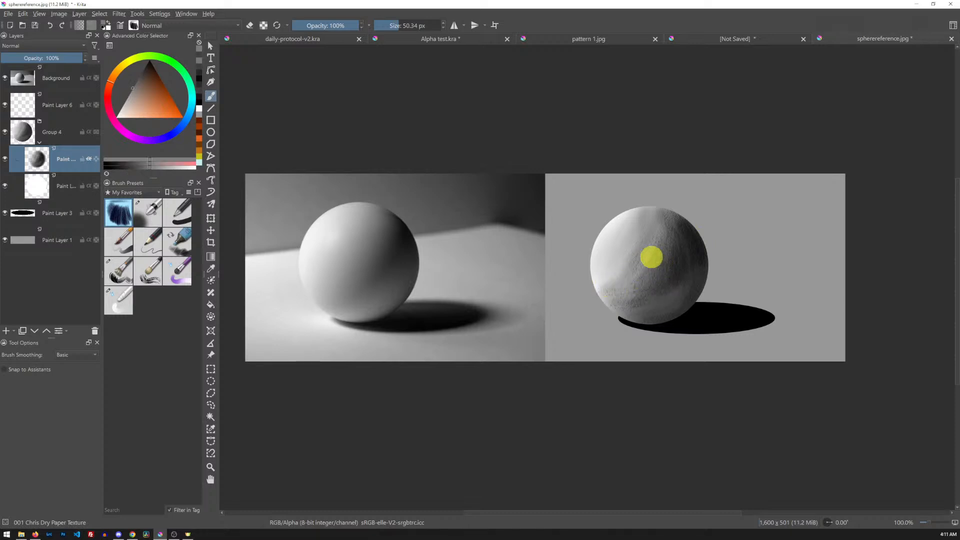
{"action": "left_click", "coordinate": [655, 236], "text": "ctrl"}
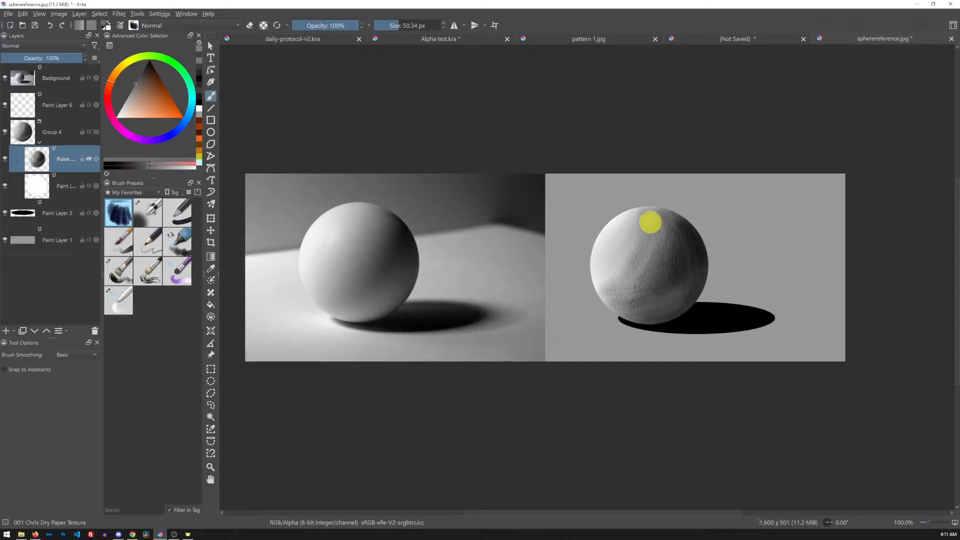
{"action": "left_click", "coordinate": [634, 270], "text": "ctrl"}
{"action": "mouse_move", "coordinate": [613, 285]}
{"action": "left_mouse_down"}
{"action": "mouse_move", "coordinate": [651, 253]}
{"action": "mouse_move", "coordinate": [651, 296]}
{"action": "left_mouse_up"}
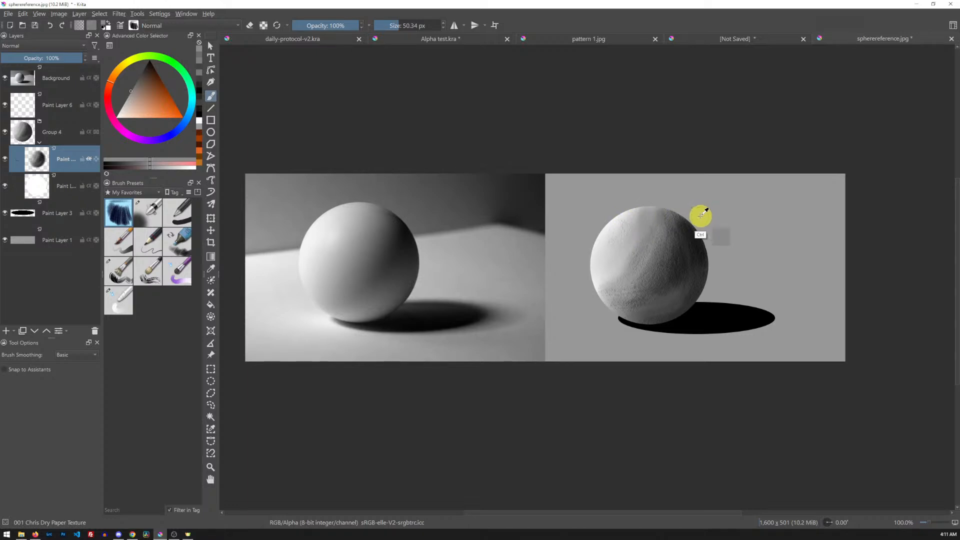
Texture the sphere's upper-right edge and right half with dark and mid greys sampled from the neighbouring shading.
{"action": "left_click", "coordinate": [667, 227], "text": "ctrl"}
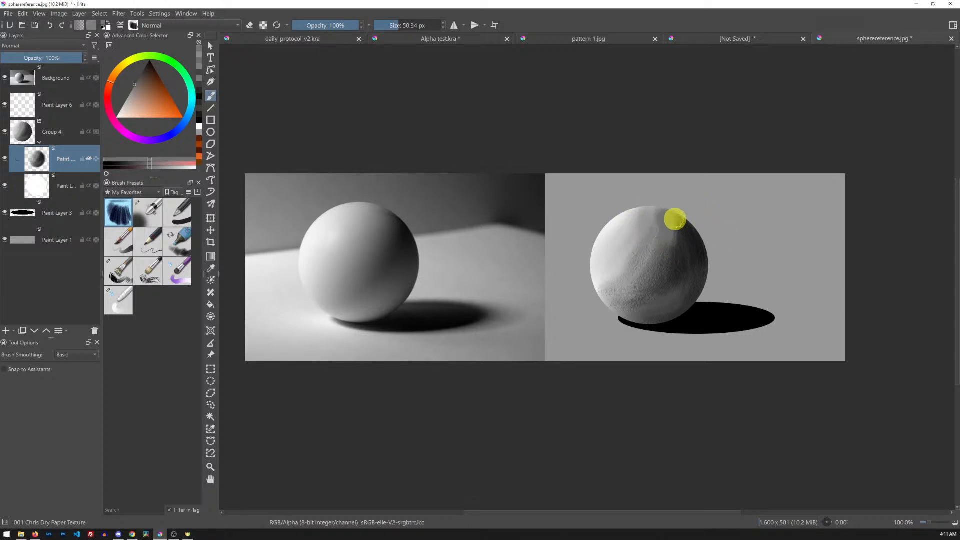
{"action": "left_click", "coordinate": [685, 231], "text": "ctrl"}
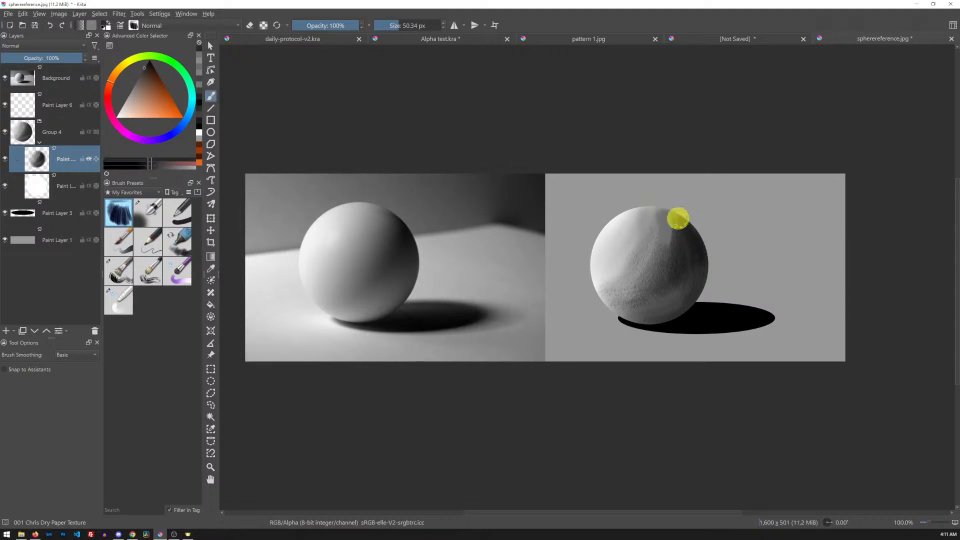
{"action": "left_click", "coordinate": [672, 221], "text": "ctrl"}
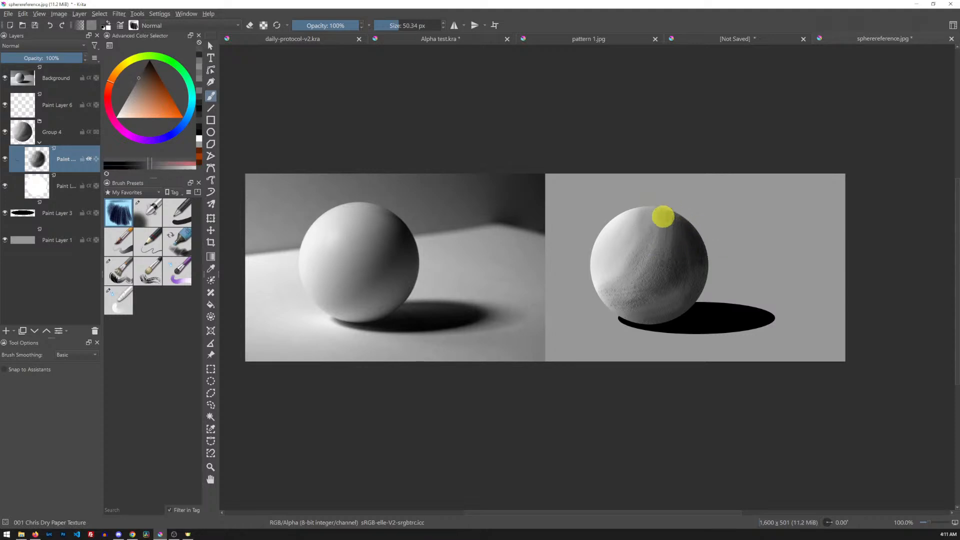
{"action": "left_click", "coordinate": [683, 220], "text": "ctrl"}
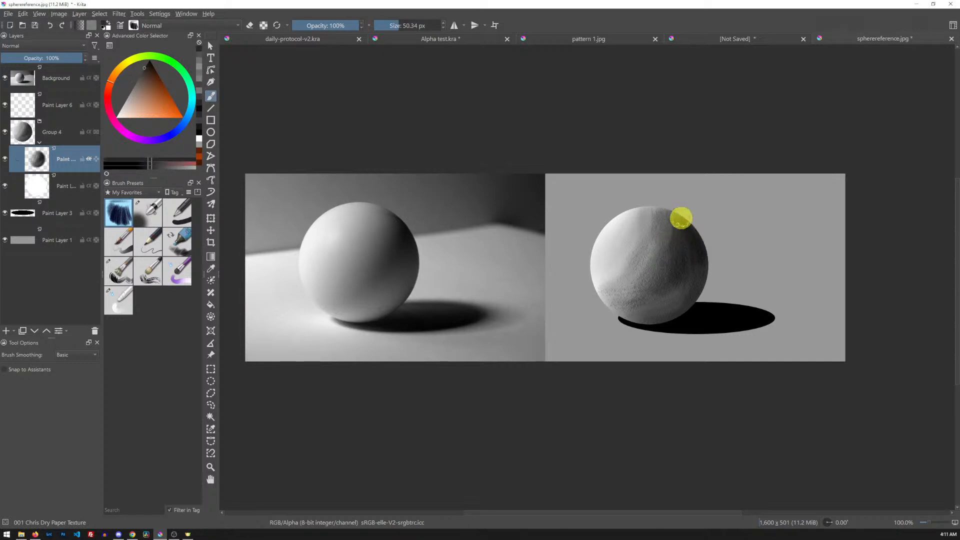
{"action": "mouse_move", "coordinate": [690, 254]}
{"action": "left_mouse_down"}
{"action": "mouse_move", "coordinate": [700, 224]}
{"action": "mouse_move", "coordinate": [713, 232]}
{"action": "mouse_move", "coordinate": [694, 264]}
{"action": "mouse_move", "coordinate": [696, 253]}
{"action": "mouse_move", "coordinate": [681, 265]}
{"action": "mouse_move", "coordinate": [688, 257]}
{"action": "mouse_move", "coordinate": [674, 251]}
{"action": "mouse_move", "coordinate": [666, 274]}
{"action": "mouse_move", "coordinate": [673, 269]}
{"action": "mouse_move", "coordinate": [677, 259]}
{"action": "mouse_move", "coordinate": [664, 276]}
{"action": "mouse_move", "coordinate": [649, 276]}
{"action": "mouse_move", "coordinate": [673, 271]}
{"action": "mouse_move", "coordinate": [663, 286]}
{"action": "mouse_move", "coordinate": [669, 264]}
{"action": "mouse_move", "coordinate": [658, 288]}
{"action": "mouse_move", "coordinate": [659, 267]}
{"action": "mouse_move", "coordinate": [629, 303]}
{"action": "mouse_move", "coordinate": [645, 278]}
{"action": "mouse_move", "coordinate": [618, 301]}
{"action": "mouse_move", "coordinate": [675, 273]}
{"action": "mouse_move", "coordinate": [669, 283]}
{"action": "mouse_move", "coordinate": [673, 264]}
{"action": "left_mouse_up"}
{"action": "left_click", "coordinate": [695, 254], "text": "ctrl"}
{"action": "left_click", "coordinate": [650, 275], "text": "ctrl"}
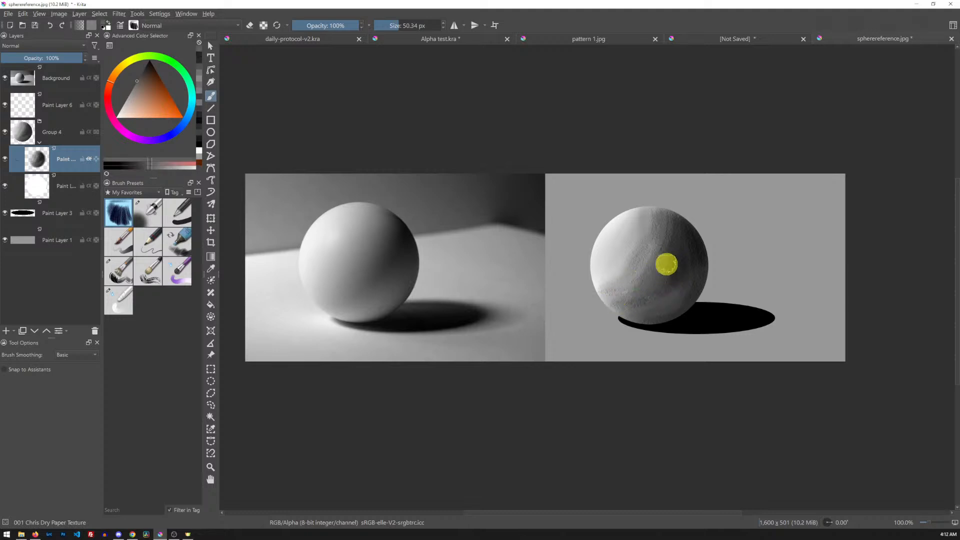
Soften the sphere's lower-left shading with textured strokes in lighter greys sampled from that area.
{"action": "left_click", "coordinate": [637, 287], "text": "ctrl"}
{"action": "left_click_drag", "start_coordinate": [634, 289], "coordinate": [629, 296]}
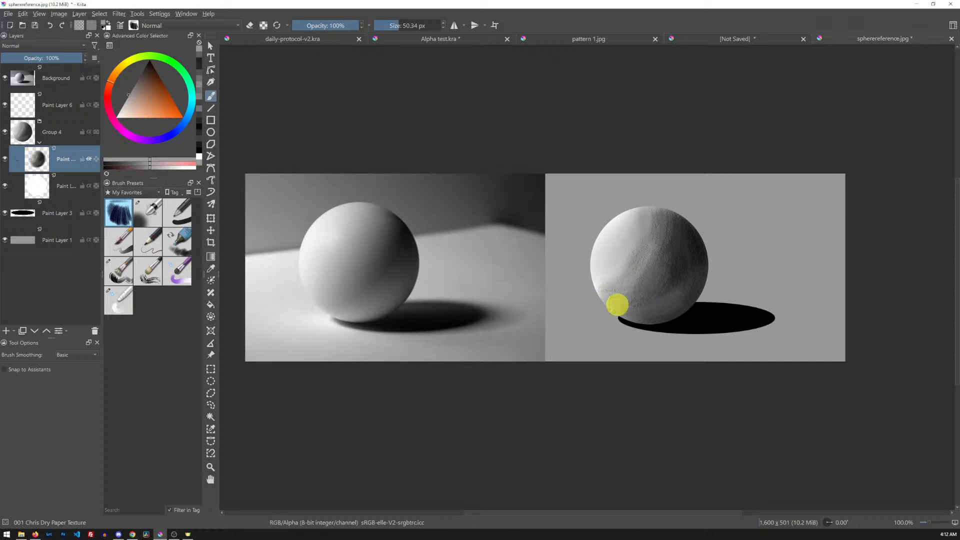
{"action": "mouse_move", "coordinate": [635, 300]}
{"action": "left_mouse_down"}
{"action": "mouse_move", "coordinate": [677, 309]}
{"action": "mouse_move", "coordinate": [675, 291]}
{"action": "mouse_move", "coordinate": [634, 315]}
{"action": "mouse_move", "coordinate": [632, 284]}
{"action": "mouse_move", "coordinate": [610, 281]}
{"action": "left_mouse_up"}
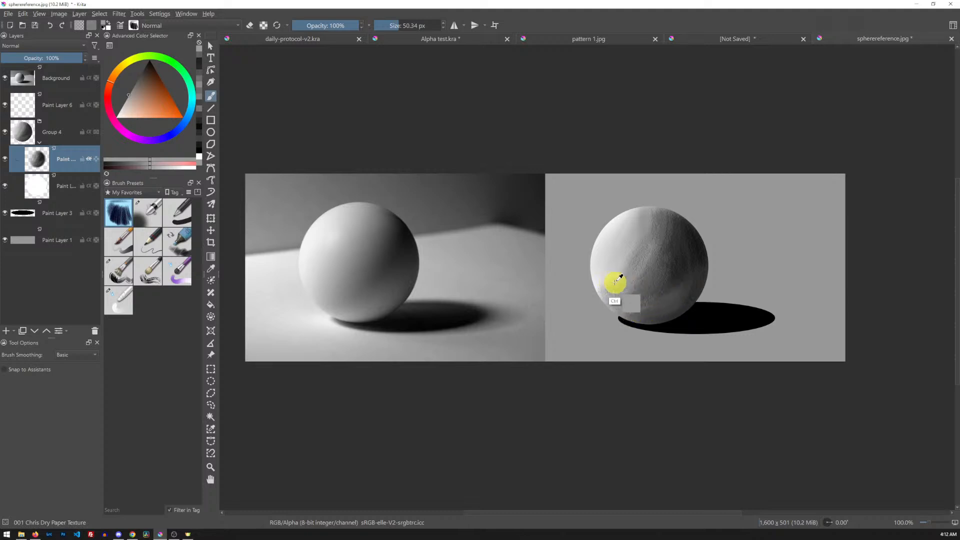
{"action": "left_click", "coordinate": [619, 298], "text": "ctrl"}
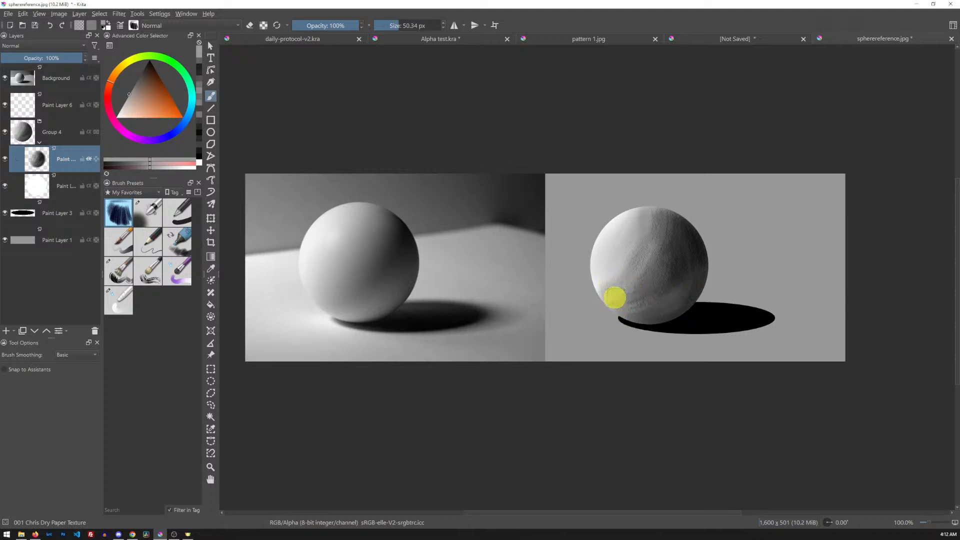
{"action": "mouse_move", "coordinate": [630, 295]}
{"action": "left_mouse_down"}
{"action": "mouse_move", "coordinate": [609, 299]}
{"action": "mouse_move", "coordinate": [657, 276]}
{"action": "mouse_move", "coordinate": [627, 296]}
{"action": "mouse_move", "coordinate": [684, 291]}
{"action": "left_mouse_up"}
Darken the sphere's right edge with sampled near-black, and texture its lower part with a sampled dark grey.
{"action": "left_click", "coordinate": [670, 305], "text": "ctrl"}
{"action": "left_click", "coordinate": [690, 248], "text": "ctrl"}
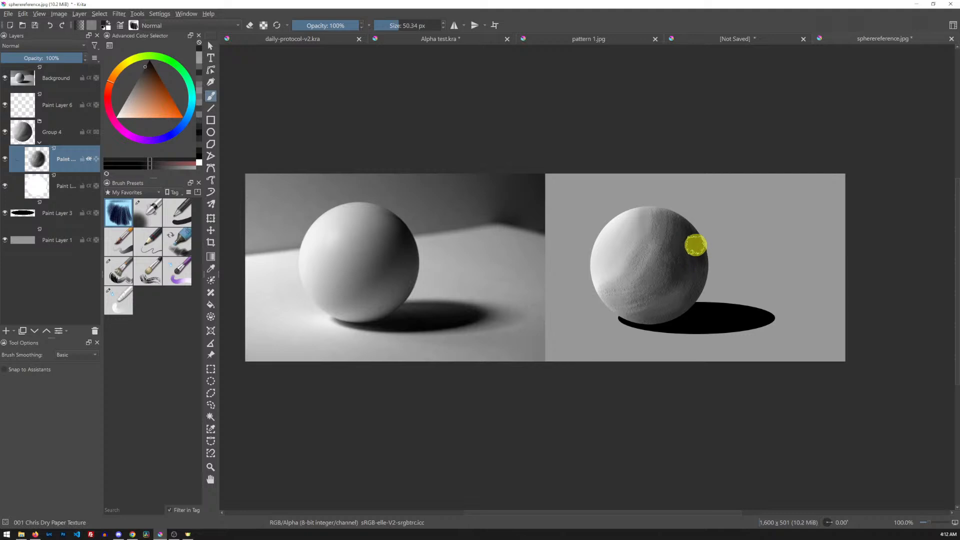
{"action": "left_click", "coordinate": [697, 254], "text": "ctrl"}
{"action": "mouse_move", "coordinate": [711, 256]}
{"action": "left_mouse_down"}
{"action": "mouse_move", "coordinate": [705, 280]}
{"action": "mouse_move", "coordinate": [714, 251]}
{"action": "left_mouse_up"}
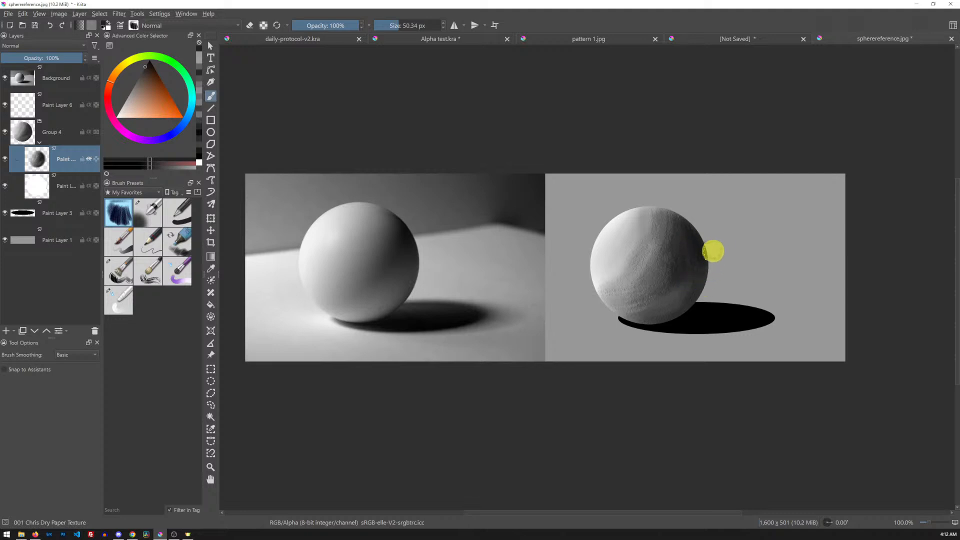
{"action": "mouse_move", "coordinate": [693, 293]}
{"action": "left_mouse_down"}
{"action": "mouse_move", "coordinate": [704, 263]}
{"action": "mouse_move", "coordinate": [697, 287]}
{"action": "left_mouse_up"}
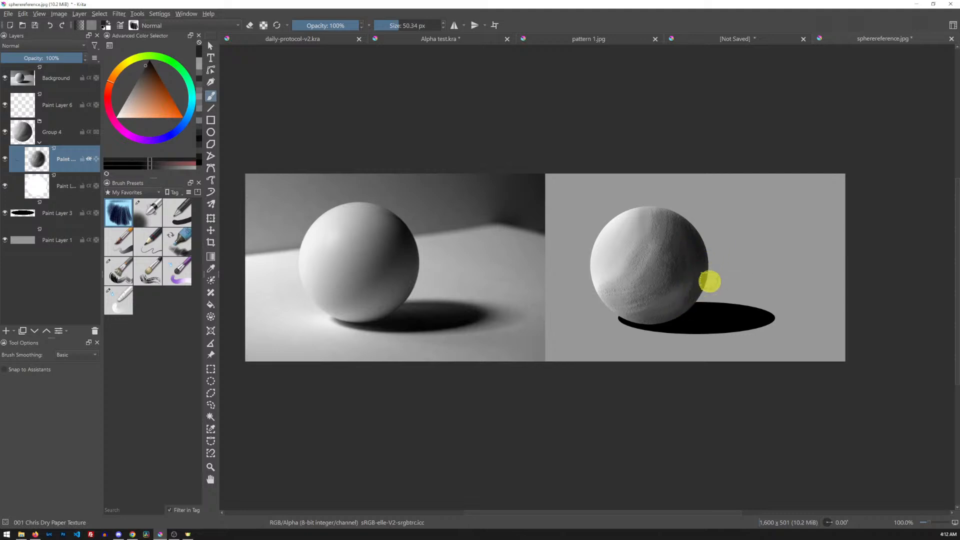
{"action": "left_click", "coordinate": [670, 290], "text": "ctrl"}
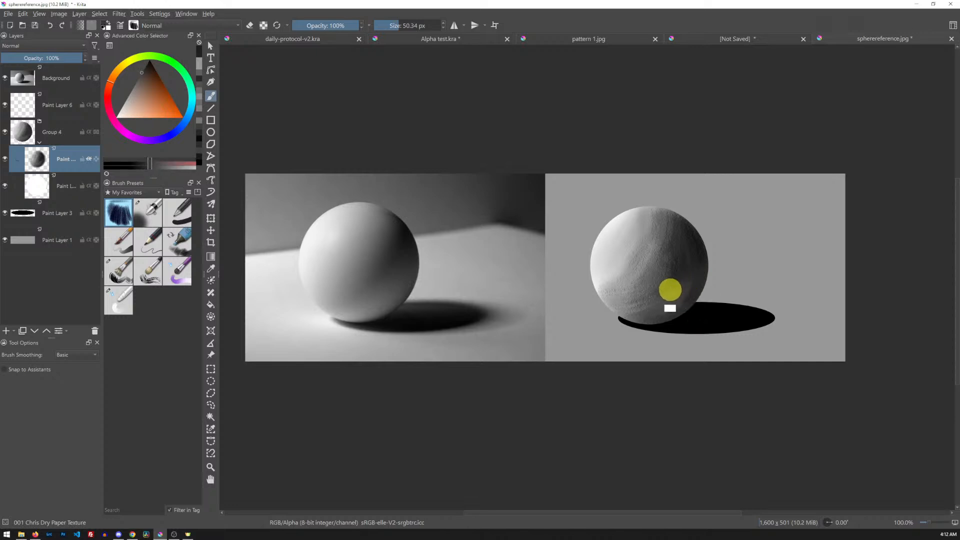
{"action": "left_click_drag", "start_coordinate": [652, 304], "coordinate": [650, 309]}
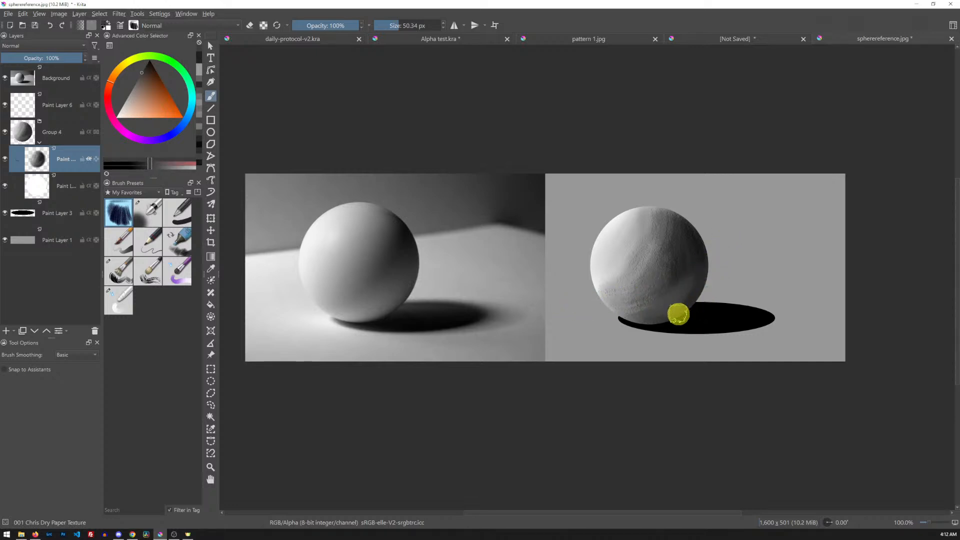
Shade the sphere's bottom edge above the cast shadow with greys sampled from its lower right and underside.
{"action": "left_click", "coordinate": [696, 295], "text": "ctrl"}
{"action": "mouse_move", "coordinate": [666, 321]}
{"action": "left_mouse_down"}
{"action": "mouse_move", "coordinate": [704, 296]}
{"action": "mouse_move", "coordinate": [652, 326]}
{"action": "mouse_move", "coordinate": [693, 298]}
{"action": "mouse_move", "coordinate": [656, 320]}
{"action": "mouse_move", "coordinate": [692, 286]}
{"action": "mouse_move", "coordinate": [665, 312]}
{"action": "mouse_move", "coordinate": [681, 283]}
{"action": "mouse_move", "coordinate": [655, 307]}
{"action": "mouse_move", "coordinate": [689, 272]}
{"action": "mouse_move", "coordinate": [663, 312]}
{"action": "mouse_move", "coordinate": [700, 270]}
{"action": "mouse_move", "coordinate": [672, 311]}
{"action": "mouse_move", "coordinate": [695, 302]}
{"action": "mouse_move", "coordinate": [619, 312]}
{"action": "mouse_move", "coordinate": [651, 316]}
{"action": "left_mouse_up"}
{"action": "left_click", "coordinate": [664, 309], "text": "ctrl"}
{"action": "left_click", "coordinate": [649, 304], "text": "ctrl"}
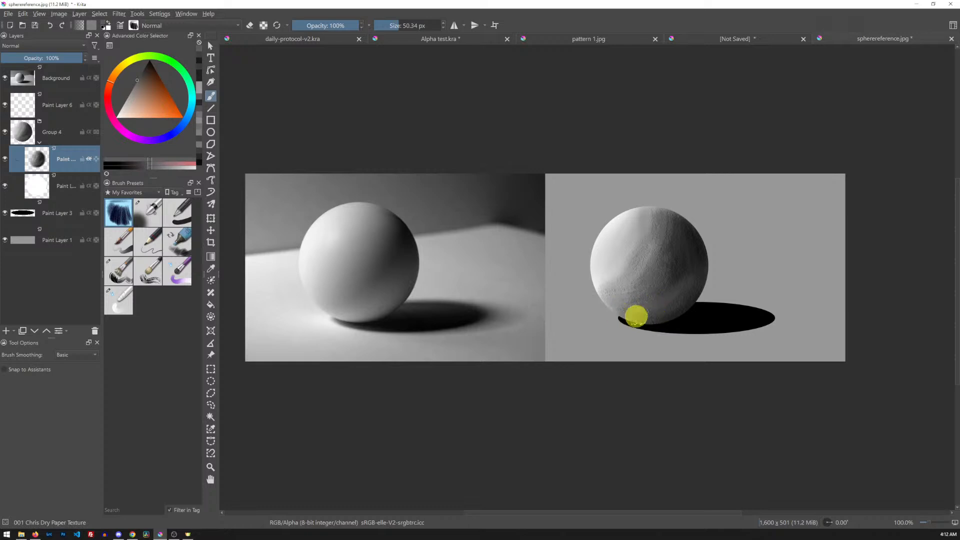
Even out the sphere's core shadow with textured strokes in sampled dark and mid greys, and restore the view to 100%.
{"action": "left_click_drag", "start_coordinate": [689, 282], "coordinate": [665, 287]}
{"action": "left_click", "coordinate": [686, 257], "text": "ctrl"}
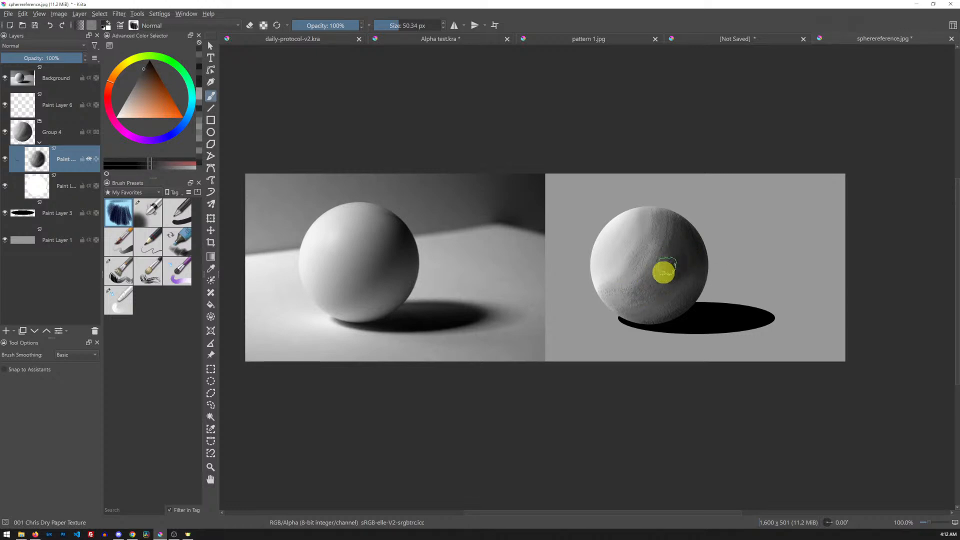
{"action": "left_click", "coordinate": [634, 292], "text": "ctrl"}
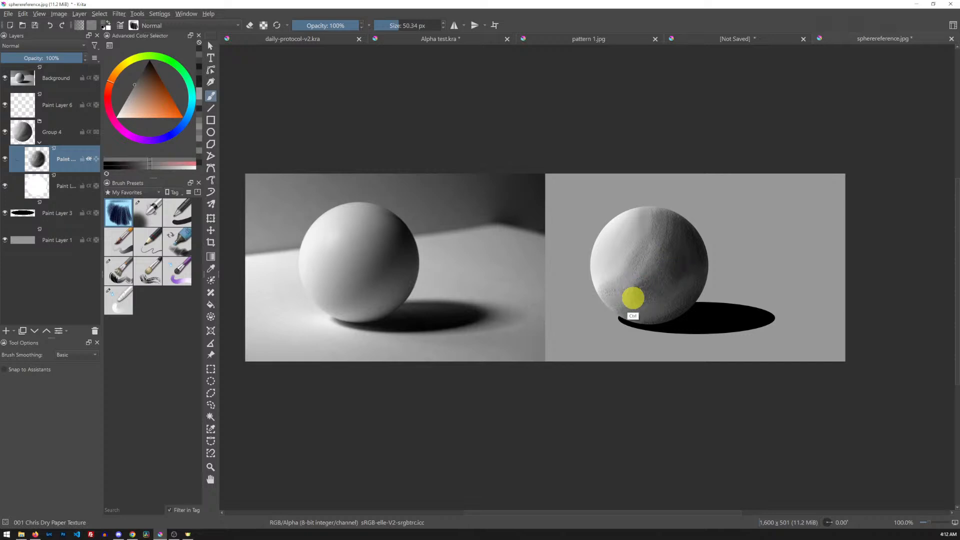
{"action": "mouse_move", "coordinate": [699, 266]}
{"action": "left_mouse_down"}
{"action": "mouse_move", "coordinate": [652, 330]}
{"action": "mouse_move", "coordinate": [703, 263]}
{"action": "left_mouse_up"}
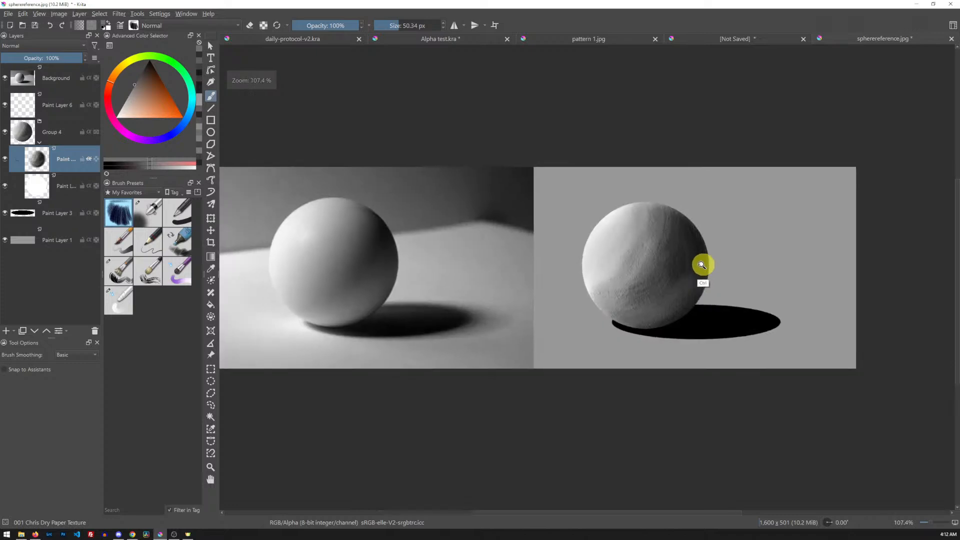
{"action": "key", "text": "1"}
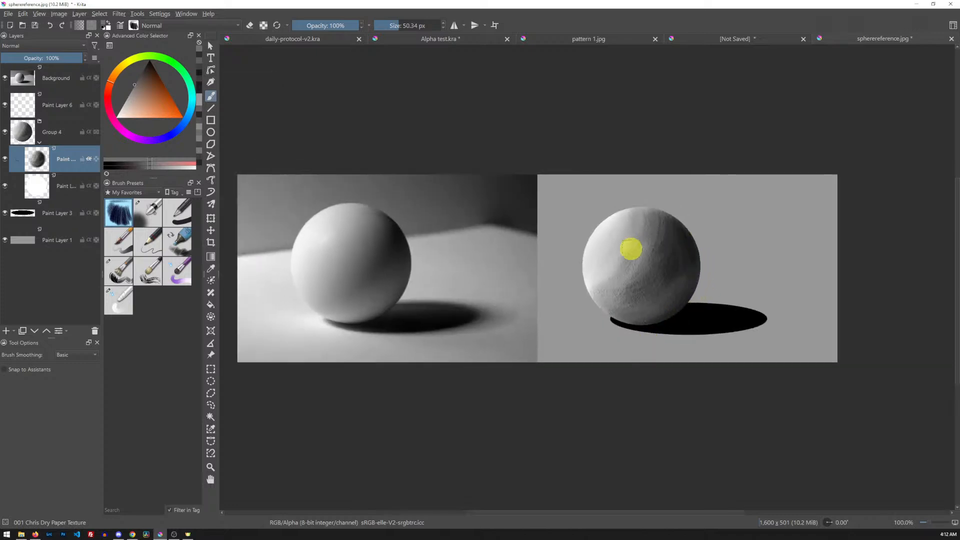
Blend the light-to-shadow transition on the sphere's left and upper areas with textured strokes in light and mid greys sampled from it.
{"action": "left_click", "coordinate": [619, 266], "text": "ctrl"}
{"action": "mouse_move", "coordinate": [630, 257]}
{"action": "left_mouse_down"}
{"action": "mouse_move", "coordinate": [589, 282]}
{"action": "mouse_move", "coordinate": [626, 257]}
{"action": "mouse_move", "coordinate": [611, 259]}
{"action": "mouse_move", "coordinate": [593, 276]}
{"action": "mouse_move", "coordinate": [623, 256]}
{"action": "mouse_move", "coordinate": [589, 279]}
{"action": "mouse_move", "coordinate": [624, 252]}
{"action": "mouse_move", "coordinate": [593, 281]}
{"action": "left_mouse_up"}
{"action": "left_click", "coordinate": [617, 261], "text": "ctrl"}
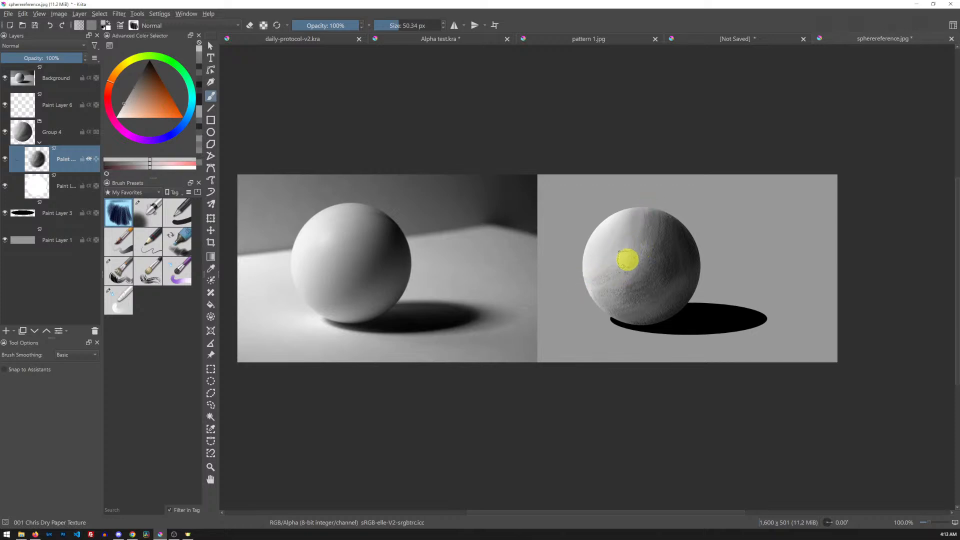
{"action": "left_click", "coordinate": [633, 239], "text": "ctrl"}
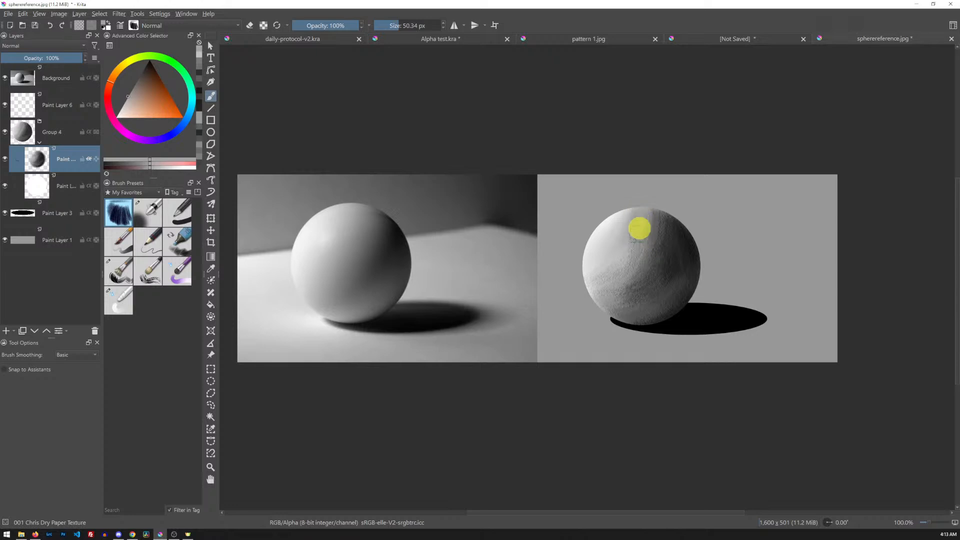
{"action": "left_click", "coordinate": [657, 222], "text": "ctrl"}
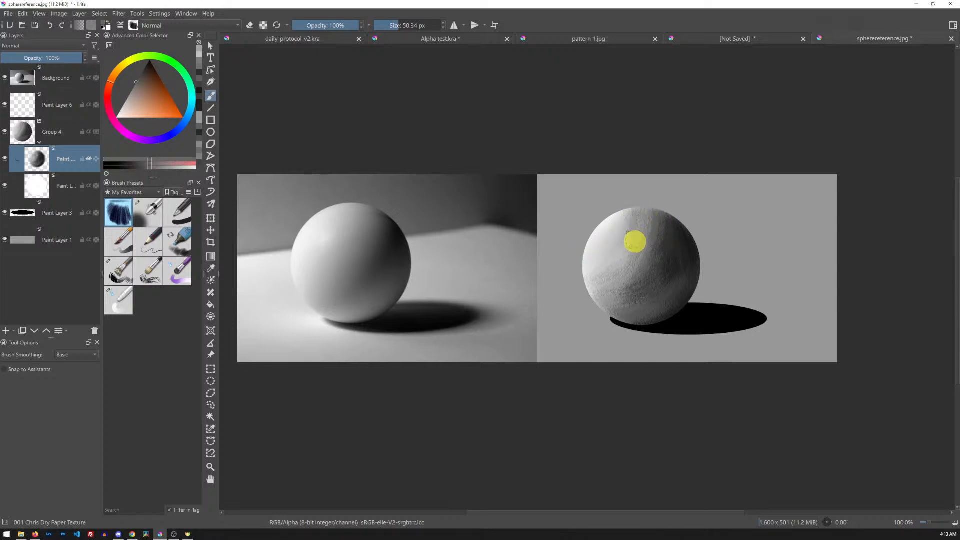
{"action": "left_click", "coordinate": [600, 279], "text": "ctrl"}
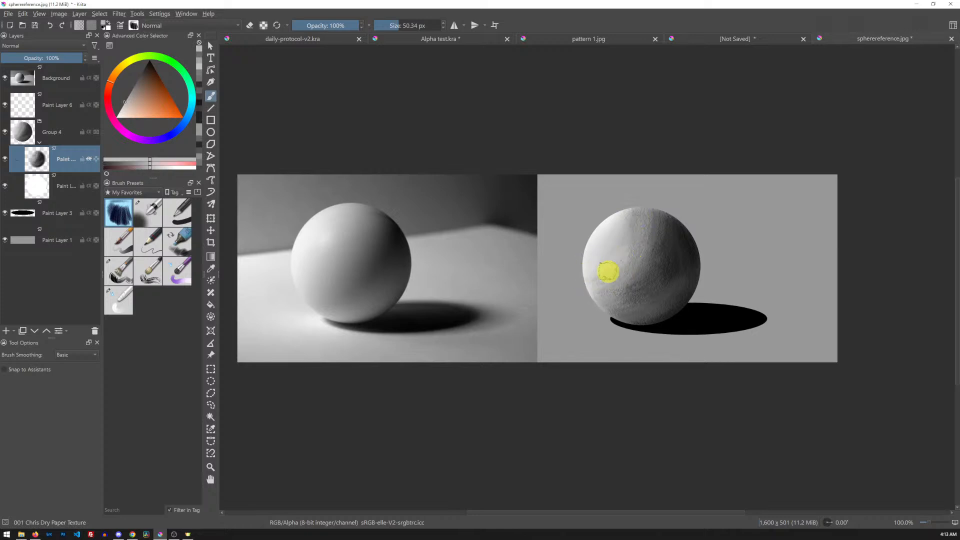
Smooth the sphere's left, centre and upper areas with textured strokes in light and mid greys sampled from the reference photo.
{"action": "left_click", "coordinate": [319, 267], "text": "ctrl"}
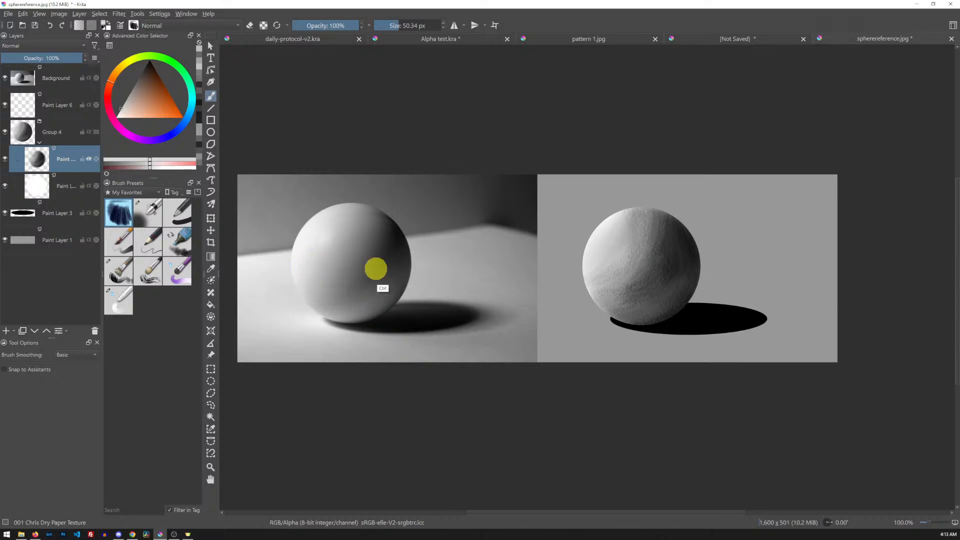
{"action": "mouse_move", "coordinate": [602, 252]}
{"action": "left_mouse_down"}
{"action": "mouse_move", "coordinate": [605, 276]}
{"action": "mouse_move", "coordinate": [588, 262]}
{"action": "mouse_move", "coordinate": [606, 280]}
{"action": "mouse_move", "coordinate": [605, 254]}
{"action": "mouse_move", "coordinate": [604, 272]}
{"action": "mouse_move", "coordinate": [623, 236]}
{"action": "left_mouse_up"}
{"action": "left_click", "coordinate": [318, 229], "text": "ctrl"}
{"action": "mouse_move", "coordinate": [634, 233]}
{"action": "left_mouse_down"}
{"action": "mouse_move", "coordinate": [637, 213]}
{"action": "mouse_move", "coordinate": [630, 263]}
{"action": "left_mouse_up"}
{"action": "left_click", "coordinate": [411, 240], "text": "ctrl"}
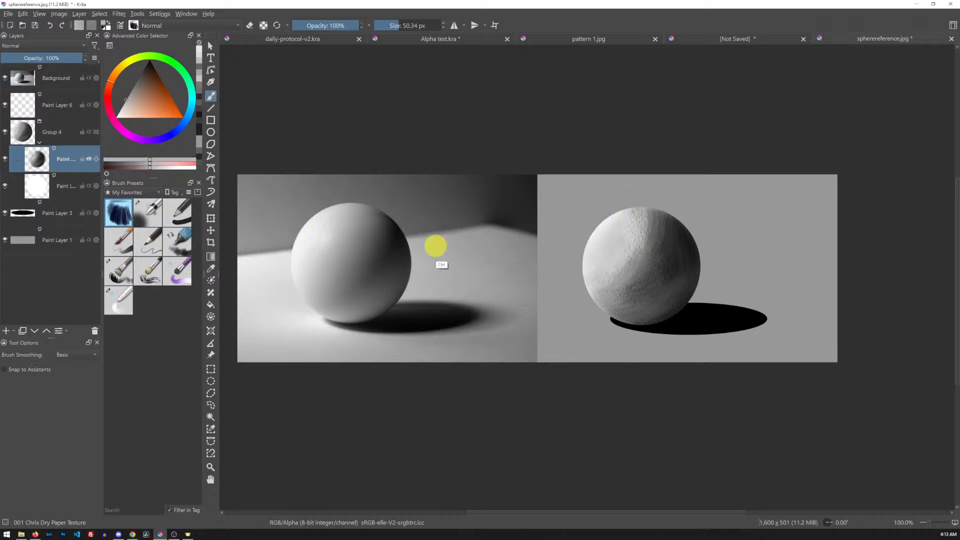
{"action": "left_click_drag", "start_coordinate": [649, 216], "coordinate": [641, 245]}
Texture the sphere's lower left and blend up towards its upper right with light grey sampled from the reference sphere's lower left.
{"action": "mouse_move", "coordinate": [613, 280]}
{"action": "left_mouse_down"}
{"action": "mouse_move", "coordinate": [634, 251]}
{"action": "mouse_move", "coordinate": [602, 275]}
{"action": "mouse_move", "coordinate": [652, 248]}
{"action": "mouse_move", "coordinate": [618, 290]}
{"action": "mouse_move", "coordinate": [639, 281]}
{"action": "left_mouse_up"}
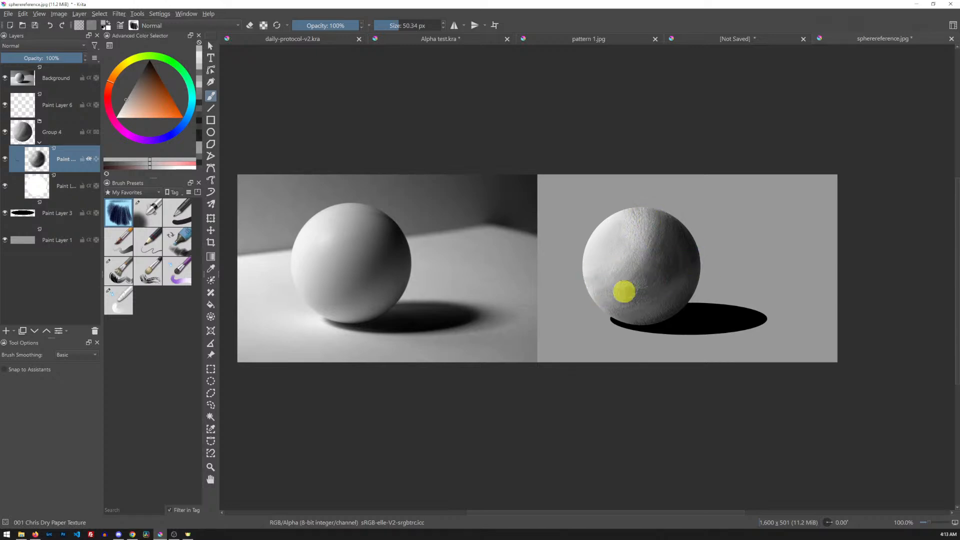
{"action": "left_click", "coordinate": [328, 307], "text": "ctrl"}
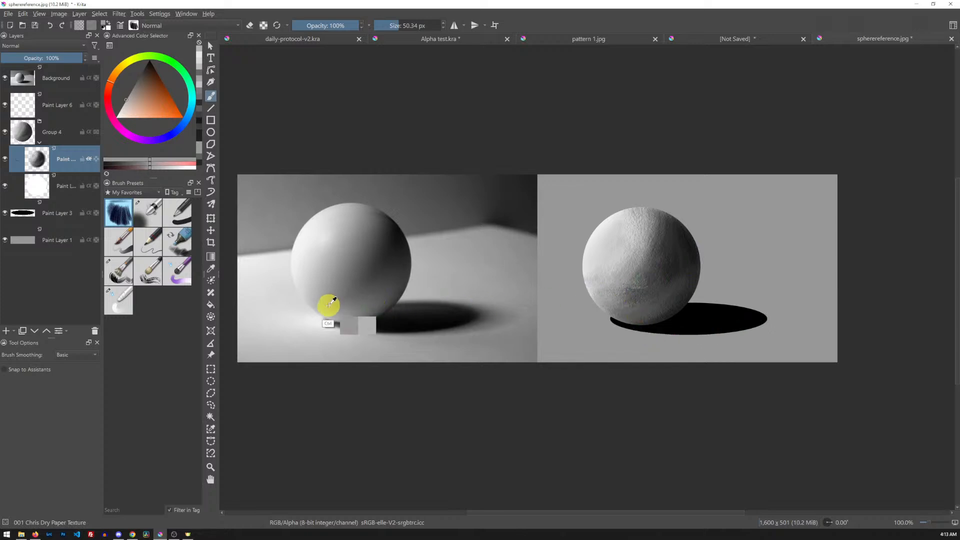
{"action": "mouse_move", "coordinate": [625, 299]}
{"action": "left_mouse_down"}
{"action": "mouse_move", "coordinate": [608, 304]}
{"action": "mouse_move", "coordinate": [669, 228]}
{"action": "left_mouse_up"}
Deepen the sphere's core shadow and lower right with textured strokes in near-black sampled from its right side, and restore 100% zoom.
{"action": "left_click", "coordinate": [681, 251], "text": "ctrl"}
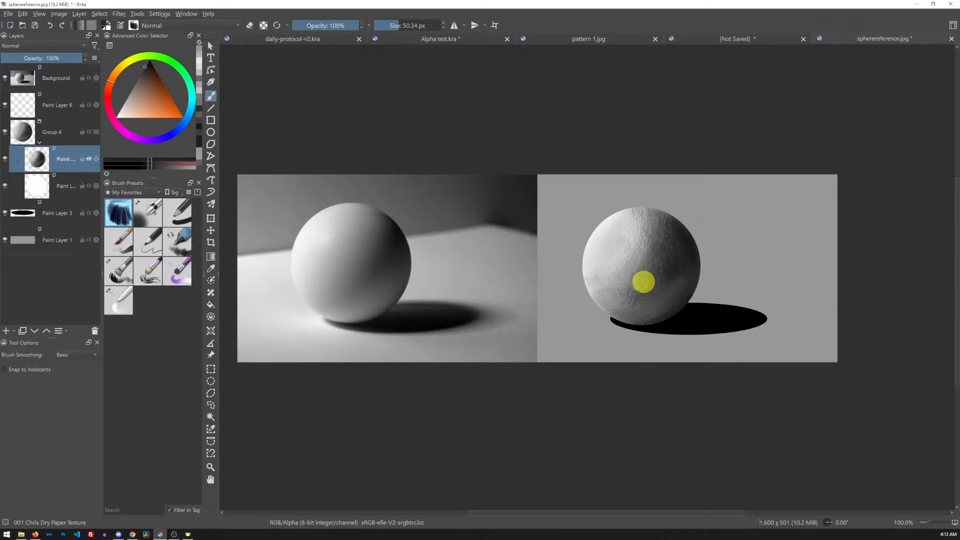
{"action": "mouse_move", "coordinate": [672, 261]}
{"action": "left_mouse_down"}
{"action": "mouse_move", "coordinate": [690, 244]}
{"action": "mouse_move", "coordinate": [673, 245]}
{"action": "mouse_move", "coordinate": [666, 223]}
{"action": "mouse_move", "coordinate": [638, 295]}
{"action": "left_mouse_up"}
{"action": "mouse_move", "coordinate": [735, 256]}
{"action": "left_mouse_down"}
{"action": "mouse_move", "coordinate": [685, 330]}
{"action": "mouse_move", "coordinate": [736, 265]}
{"action": "left_mouse_up"}
{"action": "left_click_drag", "start_coordinate": [784, 143], "coordinate": [658, 298]}
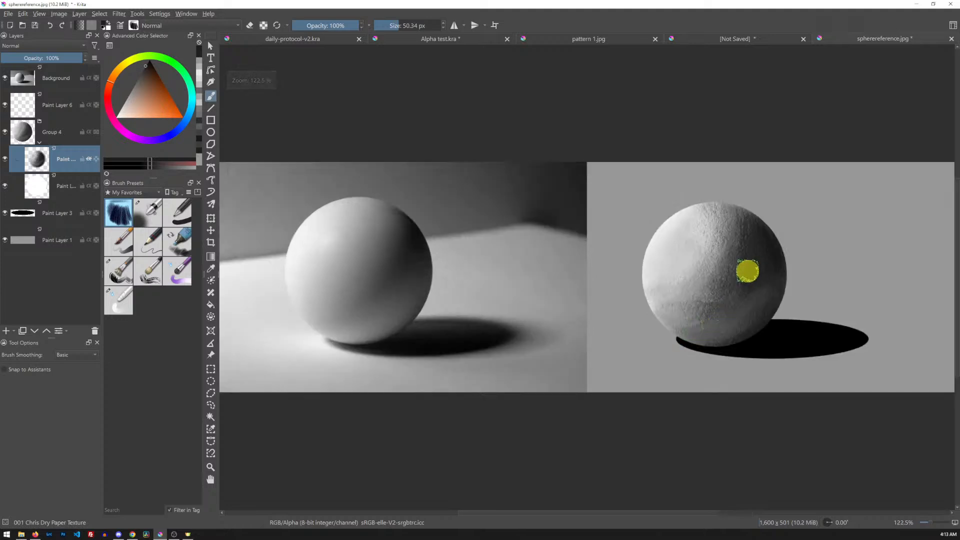
{"action": "key", "text": "1"}
{"action": "left_click_drag", "start_coordinate": [777, 273], "coordinate": [767, 251]}
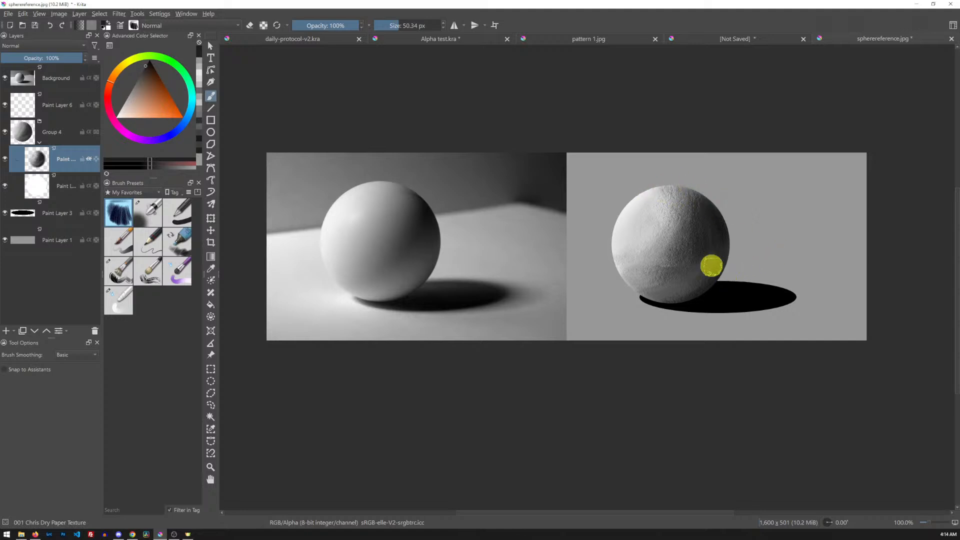
Refine the sphere's top edge with the brush reduced to 28.47 px and greys sampled from the reference's top and the painted upper area.
{"action": "left_click_drag", "start_coordinate": [697, 232], "coordinate": [693, 236]}
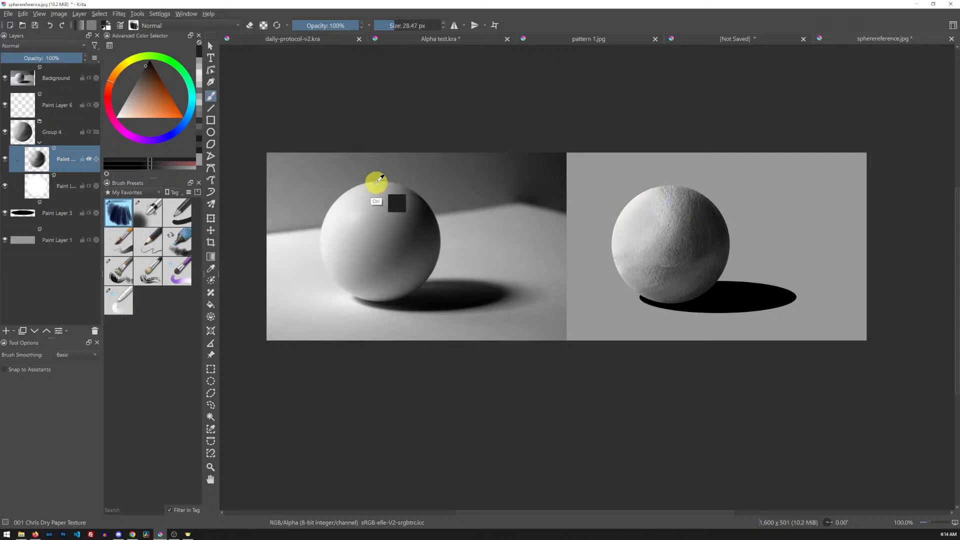
{"action": "left_click", "coordinate": [376, 181], "text": "ctrl"}
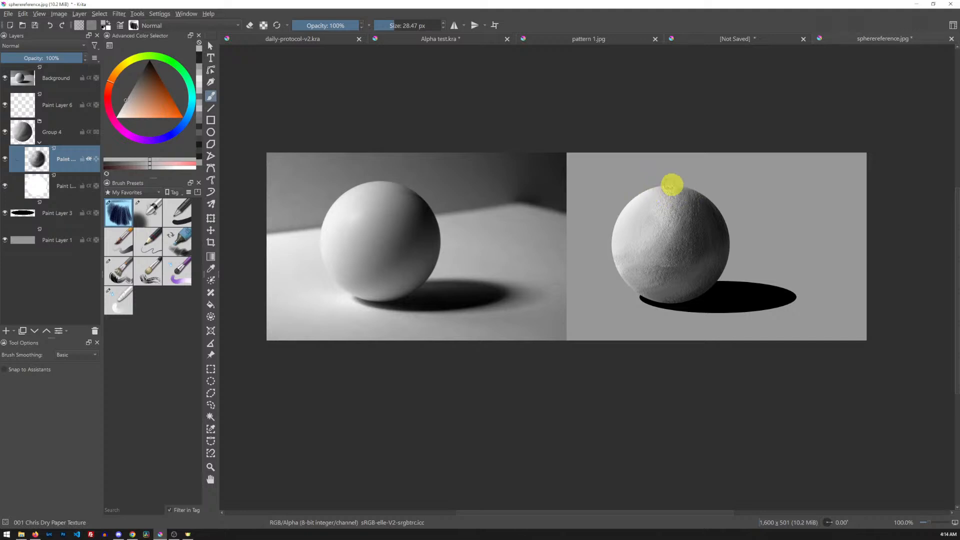
{"action": "left_click", "coordinate": [652, 195], "text": "ctrl"}
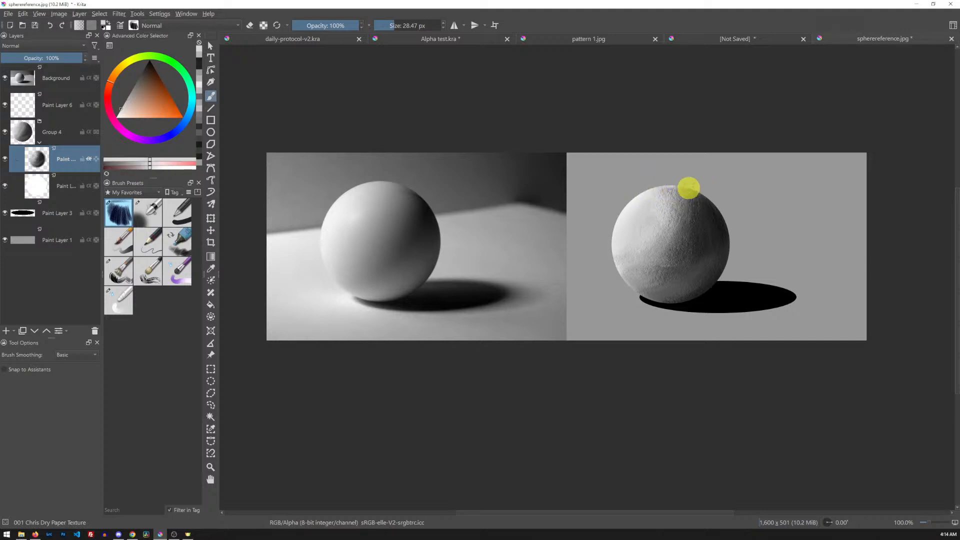
{"action": "left_click", "coordinate": [674, 189], "text": "ctrl"}
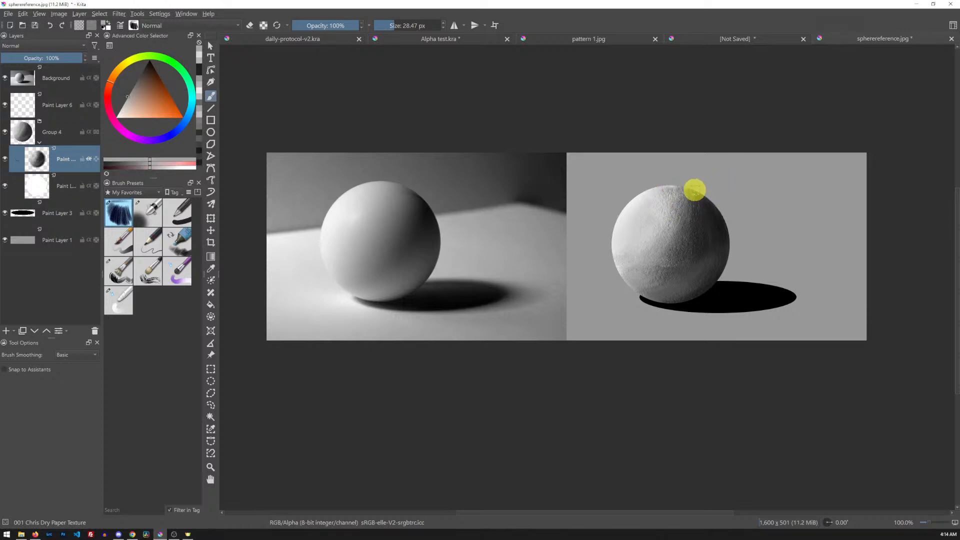
{"action": "left_click", "coordinate": [675, 195], "text": "ctrl"}
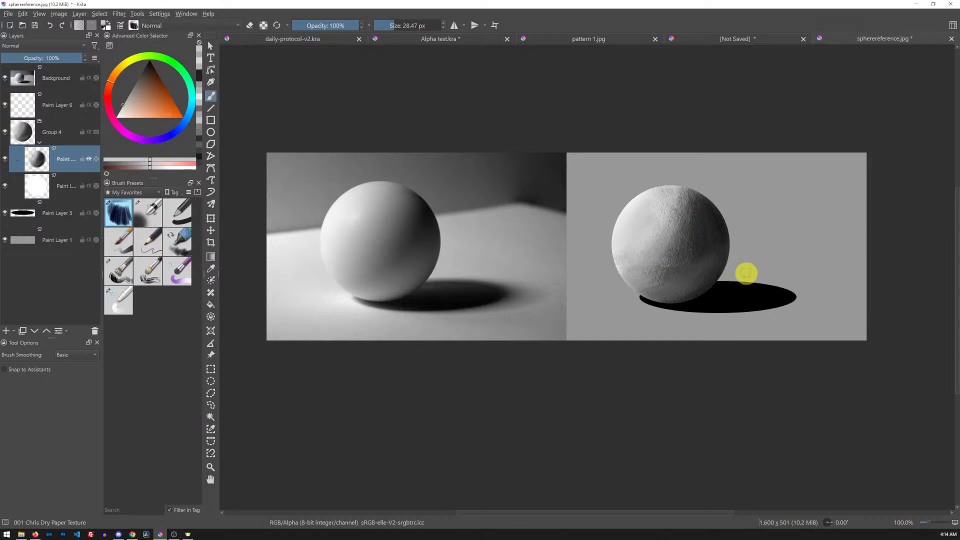
Lighten the sphere's left and lower-left side with light grey sampled from the reference sphere's left side.
{"action": "left_click", "coordinate": [336, 259], "text": "ctrl"}
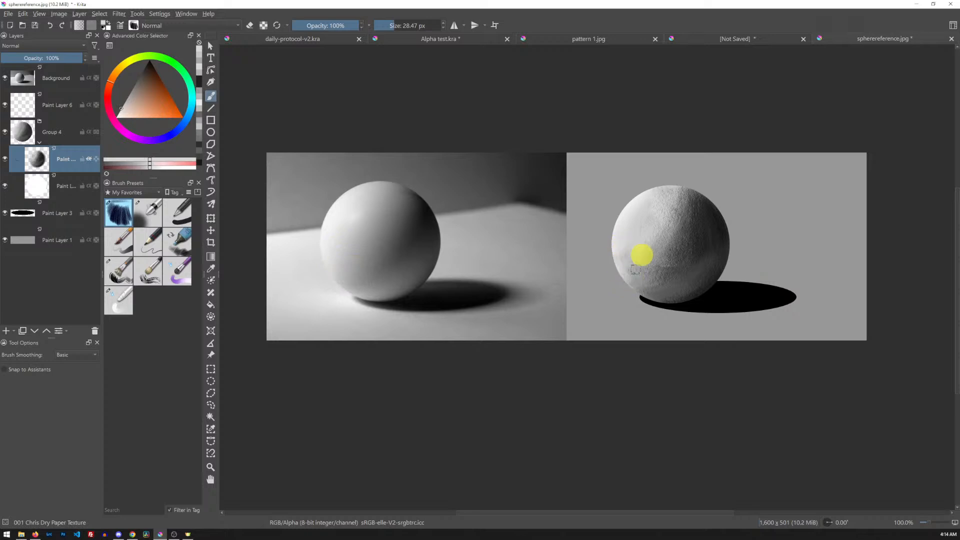
{"action": "mouse_move", "coordinate": [640, 238]}
{"action": "left_mouse_down"}
{"action": "mouse_move", "coordinate": [621, 256]}
{"action": "mouse_move", "coordinate": [628, 283]}
{"action": "mouse_move", "coordinate": [628, 272]}
{"action": "left_mouse_up"}
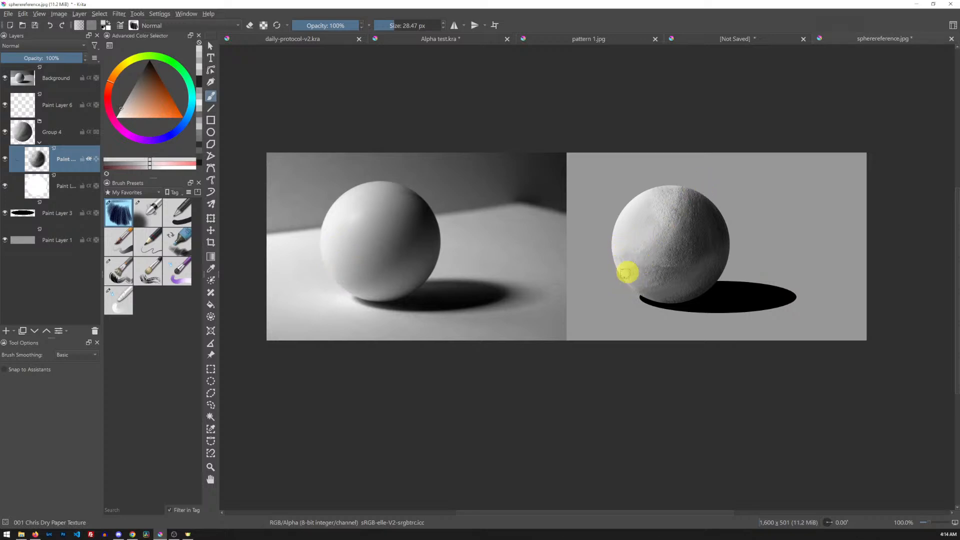
{"action": "left_click", "coordinate": [639, 270], "text": "ctrl"}
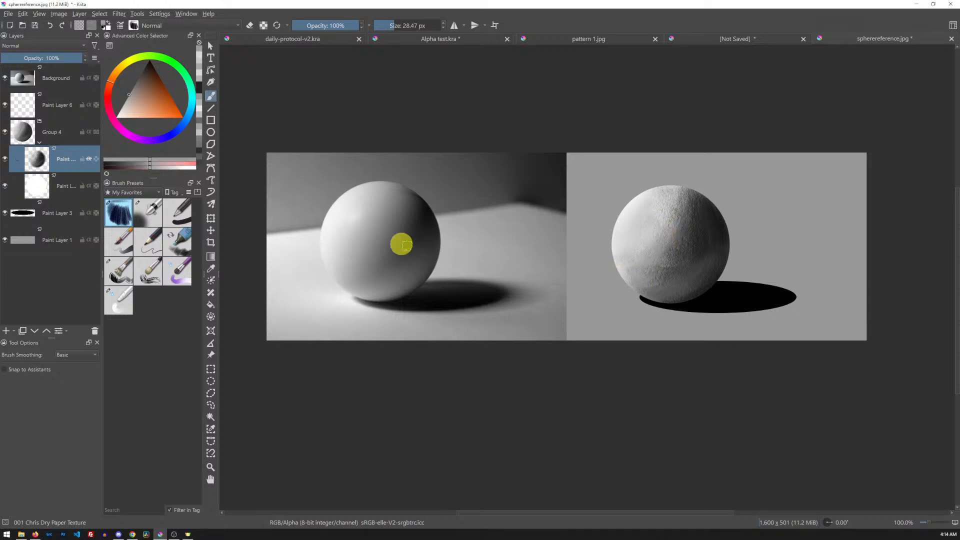
Paint the sphere's upper-left highlight in sampled light grey, and shade its underside with mid grey sampled from the reference sphere's bottom.
{"action": "left_click", "coordinate": [361, 214], "text": "ctrl"}
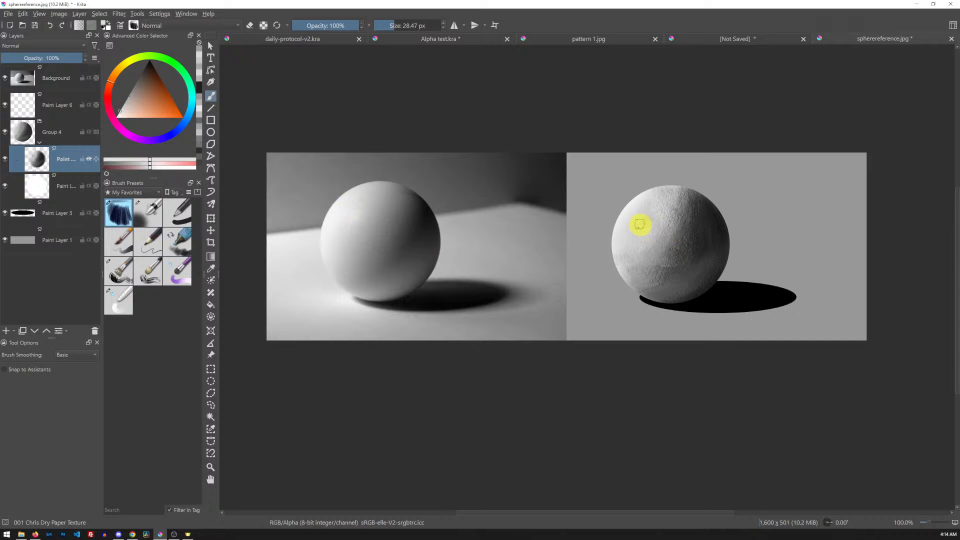
{"action": "left_click_drag", "start_coordinate": [638, 223], "coordinate": [652, 212]}
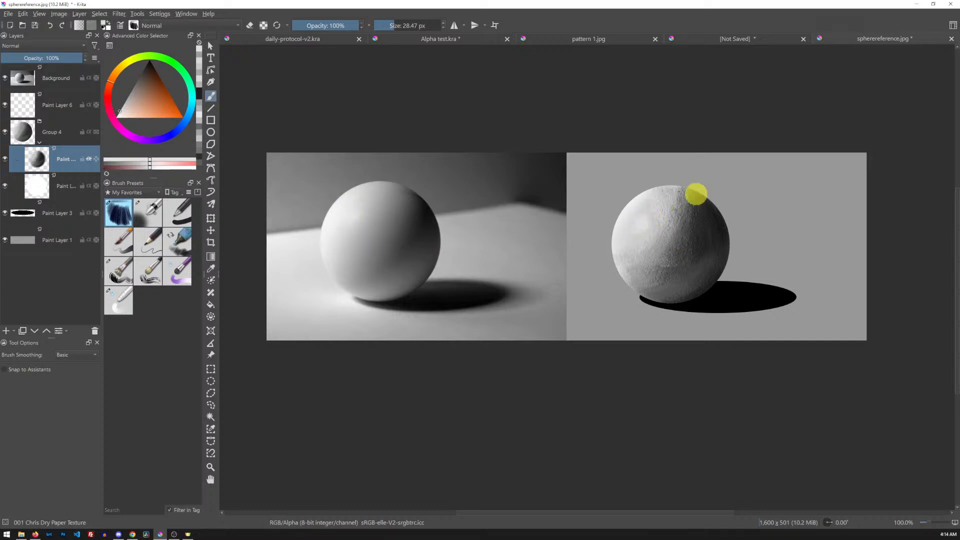
{"action": "mouse_move", "coordinate": [635, 228]}
{"action": "left_mouse_down"}
{"action": "mouse_move", "coordinate": [763, 249]}
{"action": "mouse_move", "coordinate": [630, 237]}
{"action": "mouse_move", "coordinate": [716, 226]}
{"action": "mouse_move", "coordinate": [737, 349]}
{"action": "left_mouse_up"}
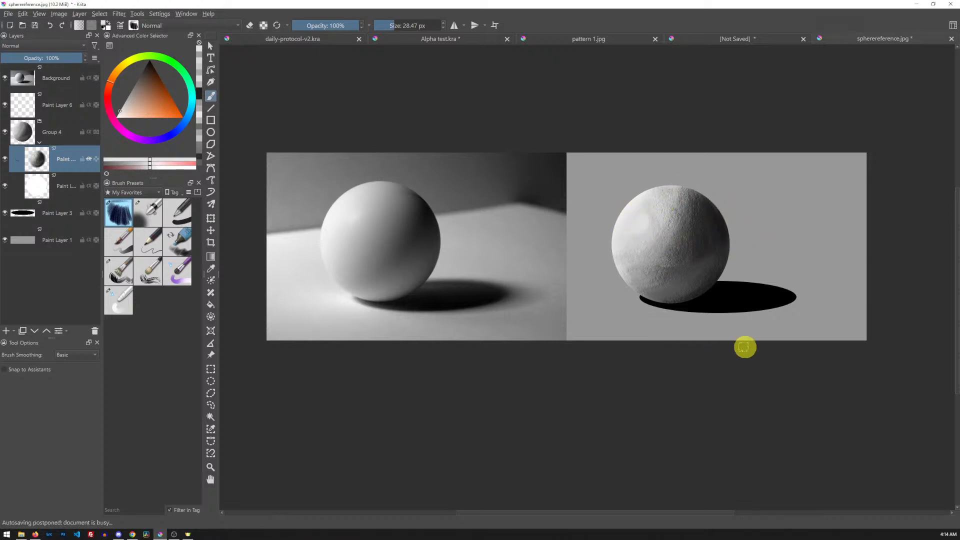
{"action": "left_click", "coordinate": [385, 291], "text": "ctrl"}
{"action": "mouse_move", "coordinate": [659, 299]}
{"action": "left_mouse_down"}
{"action": "mouse_move", "coordinate": [695, 277]}
{"action": "mouse_move", "coordinate": [644, 293]}
{"action": "mouse_move", "coordinate": [686, 285]}
{"action": "mouse_move", "coordinate": [650, 291]}
{"action": "mouse_move", "coordinate": [680, 295]}
{"action": "mouse_move", "coordinate": [638, 291]}
{"action": "mouse_move", "coordinate": [690, 277]}
{"action": "mouse_move", "coordinate": [635, 288]}
{"action": "mouse_move", "coordinate": [694, 273]}
{"action": "mouse_move", "coordinate": [654, 284]}
{"action": "mouse_move", "coordinate": [683, 285]}
{"action": "mouse_move", "coordinate": [703, 272]}
{"action": "left_mouse_up"}
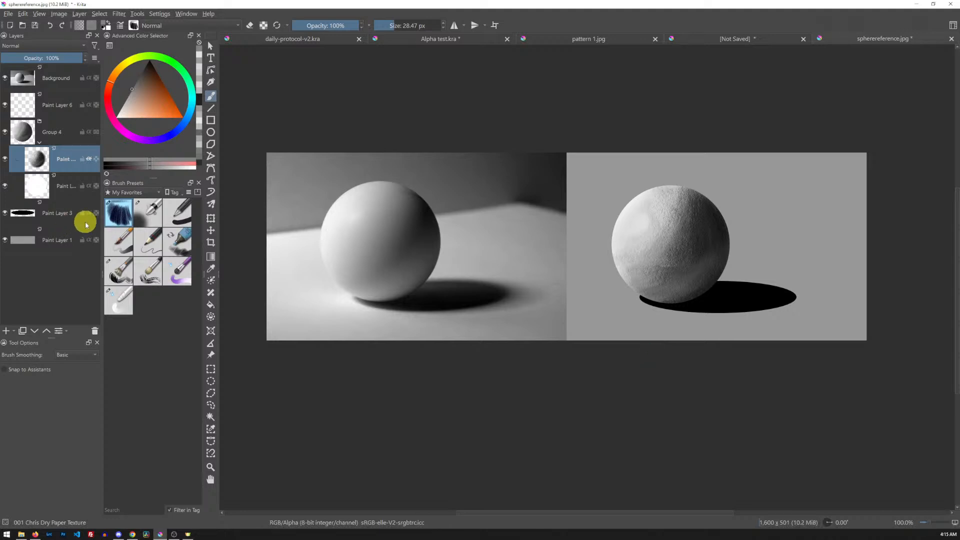
Group the cast shadow layer, Paint Layer 3, and add an empty paint layer above it, keeping the shadow layer selected.
{"action": "left_click", "coordinate": [59, 214]}
{"action": "key", "text": "ctrl+g"}
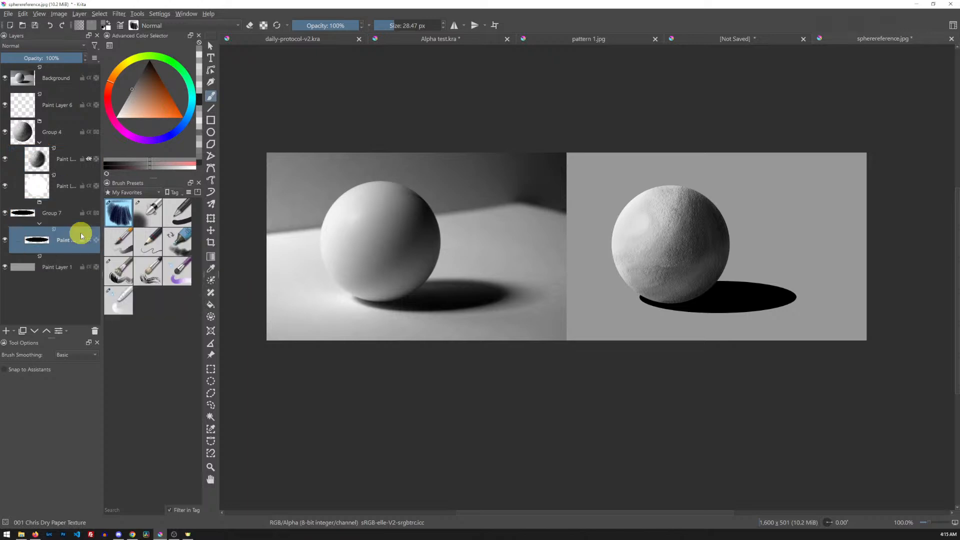
{"action": "key", "text": "Insert"}
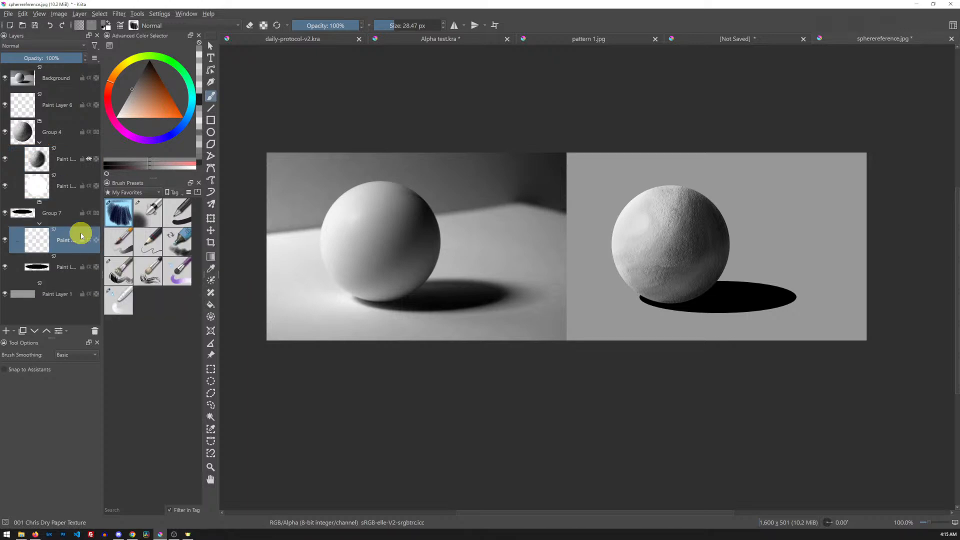
{"action": "left_click", "coordinate": [82, 262]}
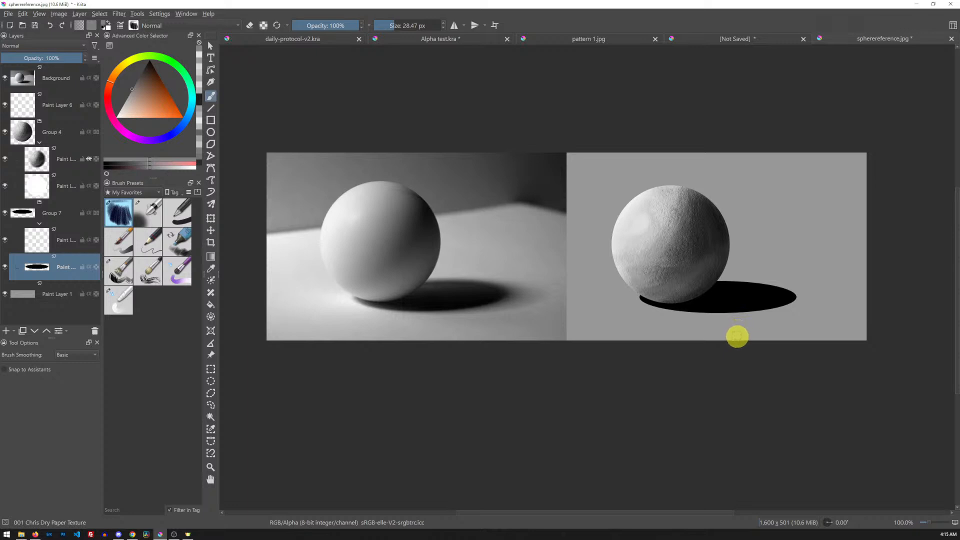
Try to soften the cast shadow's edges with the Blender Basic brush at 160.05 px and 50 px, undoing each attempt.
{"action": "left_click", "coordinate": [123, 303]}
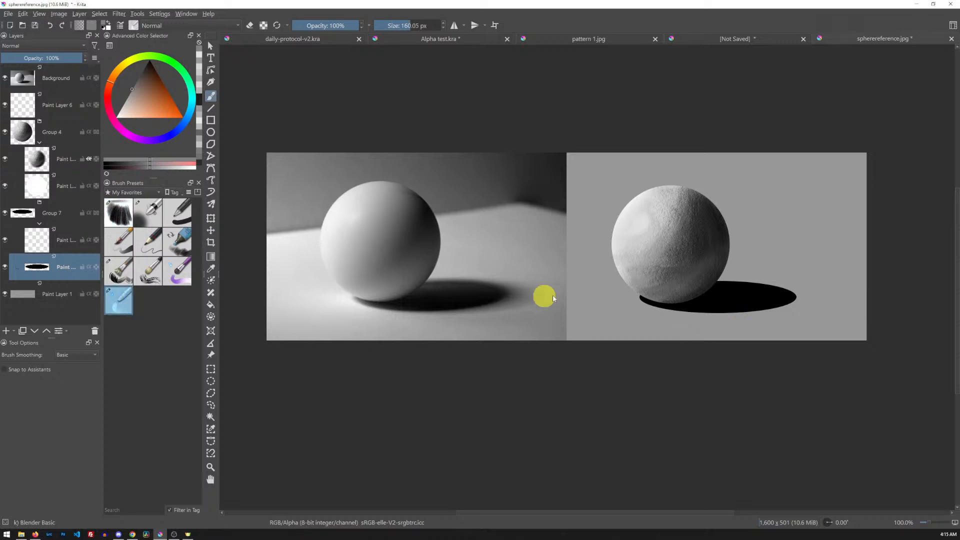
{"action": "mouse_move", "coordinate": [653, 310]}
{"action": "left_mouse_down"}
{"action": "mouse_move", "coordinate": [706, 308]}
{"action": "mouse_move", "coordinate": [810, 298]}
{"action": "mouse_move", "coordinate": [752, 303]}
{"action": "mouse_move", "coordinate": [800, 299]}
{"action": "mouse_move", "coordinate": [709, 323]}
{"action": "left_mouse_up"}
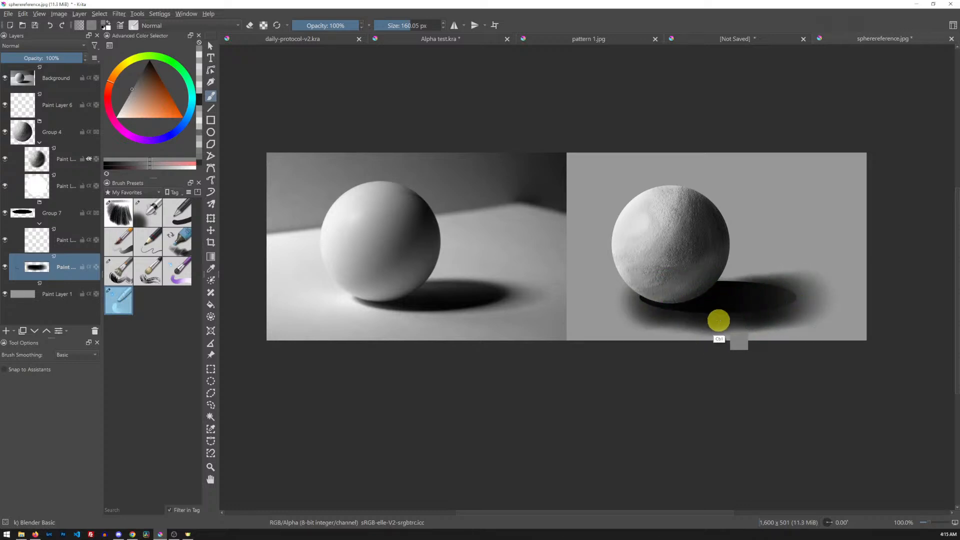
{"action": "key", "text": "ctrl+z"}
{"action": "key", "text": "bracketleft"}
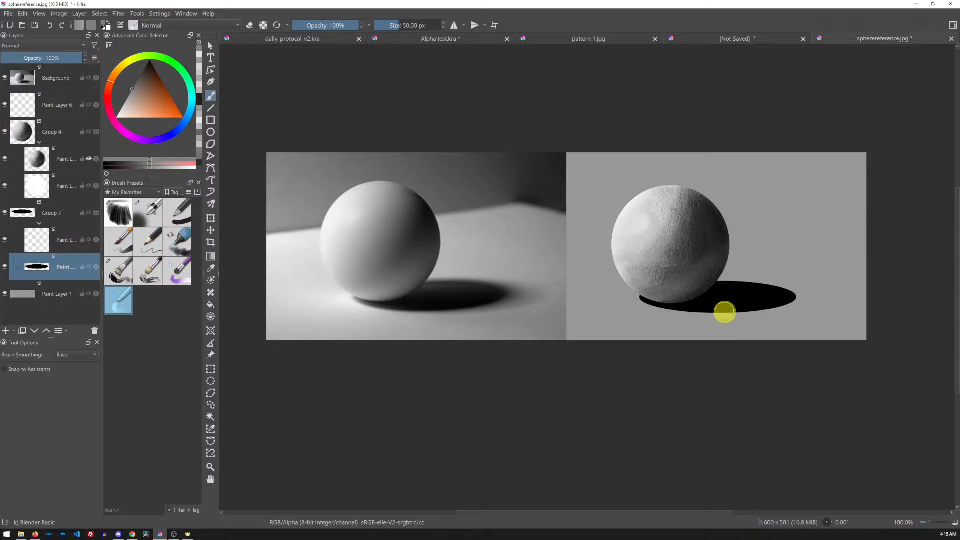
{"action": "mouse_move", "coordinate": [641, 296]}
{"action": "left_mouse_down"}
{"action": "mouse_move", "coordinate": [673, 306]}
{"action": "mouse_move", "coordinate": [727, 304]}
{"action": "left_mouse_up"}
{"action": "key", "text": "ctrl+z"}
{"action": "mouse_move", "coordinate": [717, 303]}
{"action": "left_mouse_down"}
{"action": "mouse_move", "coordinate": [760, 311]}
{"action": "mouse_move", "coordinate": [776, 296]}
{"action": "mouse_move", "coordinate": [823, 295]}
{"action": "left_mouse_up"}
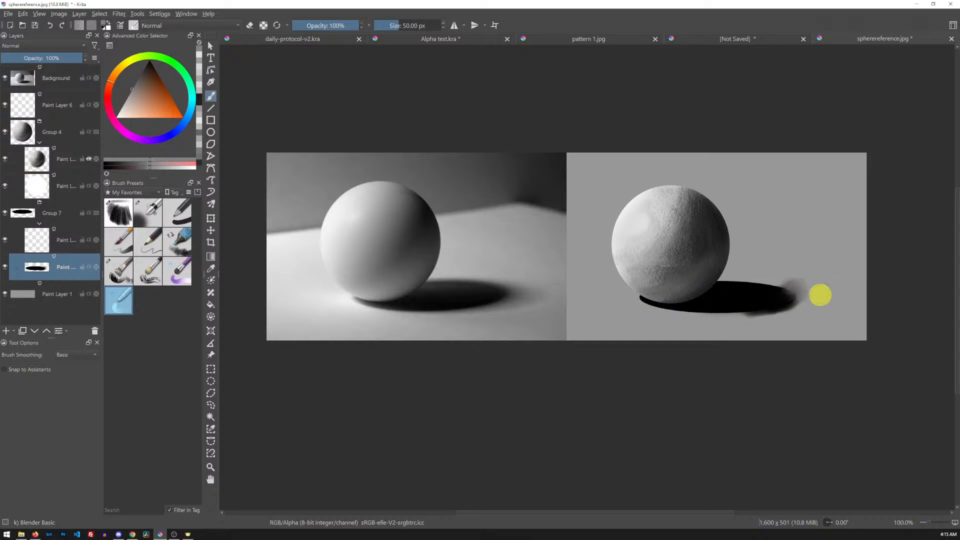
{"action": "key", "text": "ctrl+z"}
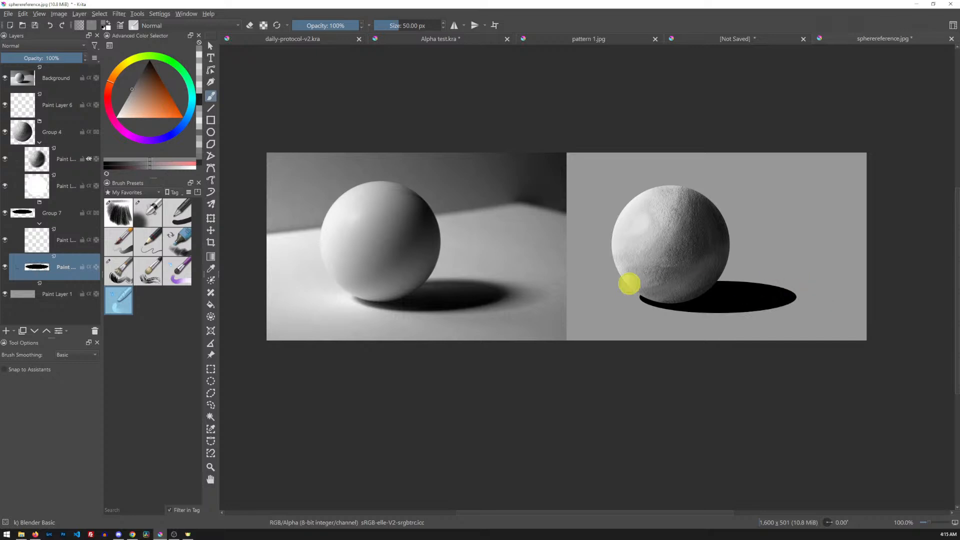
Soften the cast shadow with a Gaussian Blur of 16.15 px horizontal and vertical radius.
{"action": "left_click", "coordinate": [119, 14]}
{"action": "mouse_move", "coordinate": [146, 49]}
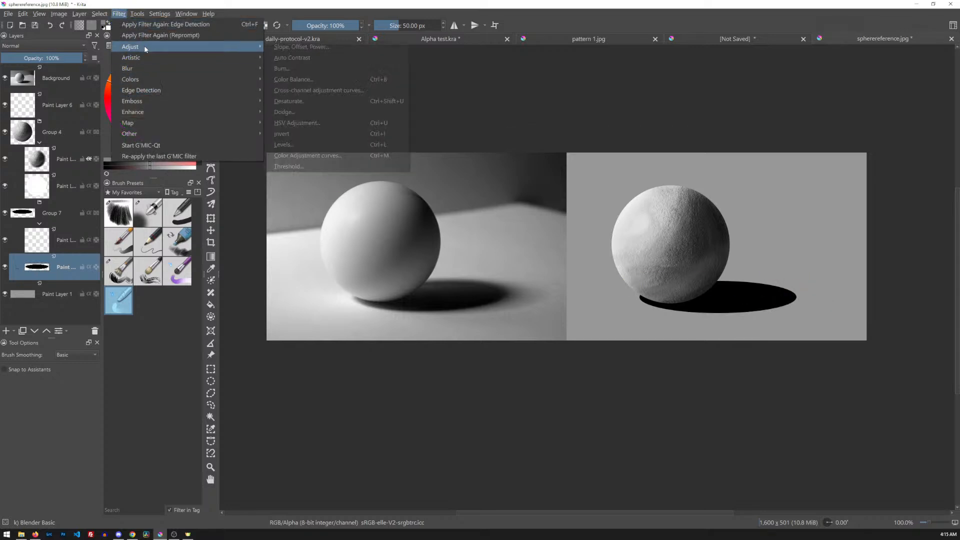
{"action": "mouse_move", "coordinate": [197, 70]}
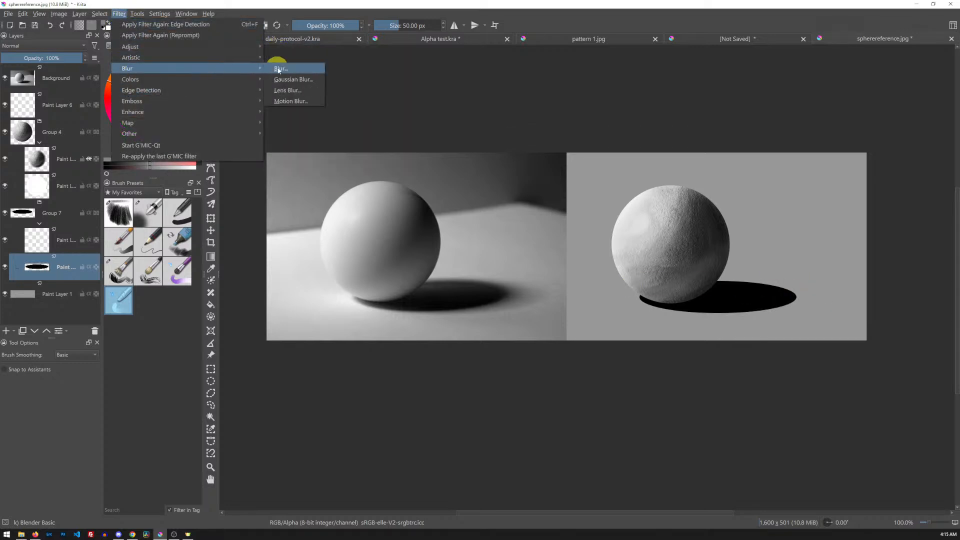
{"action": "left_click", "coordinate": [298, 117]}
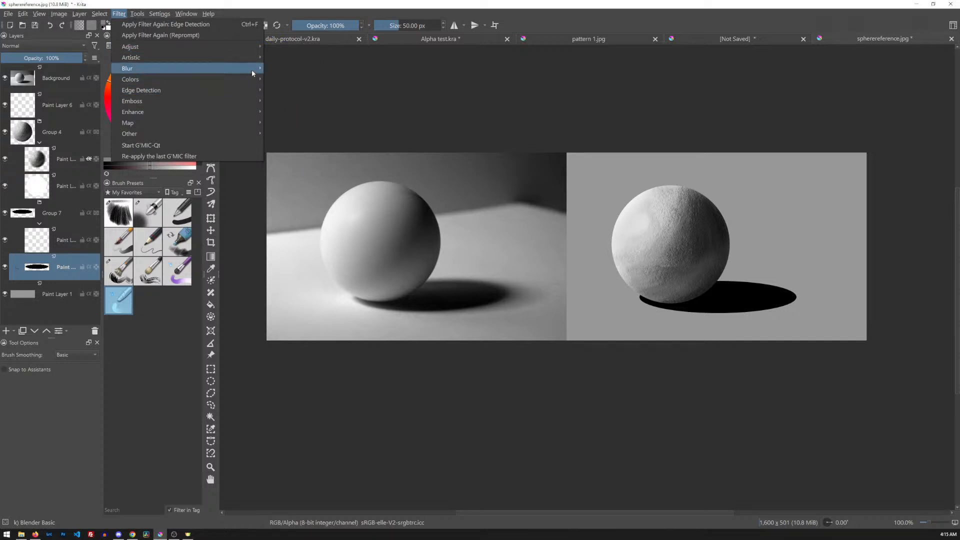
{"action": "mouse_move", "coordinate": [251, 69]}
{"action": "left_click", "coordinate": [300, 82]}
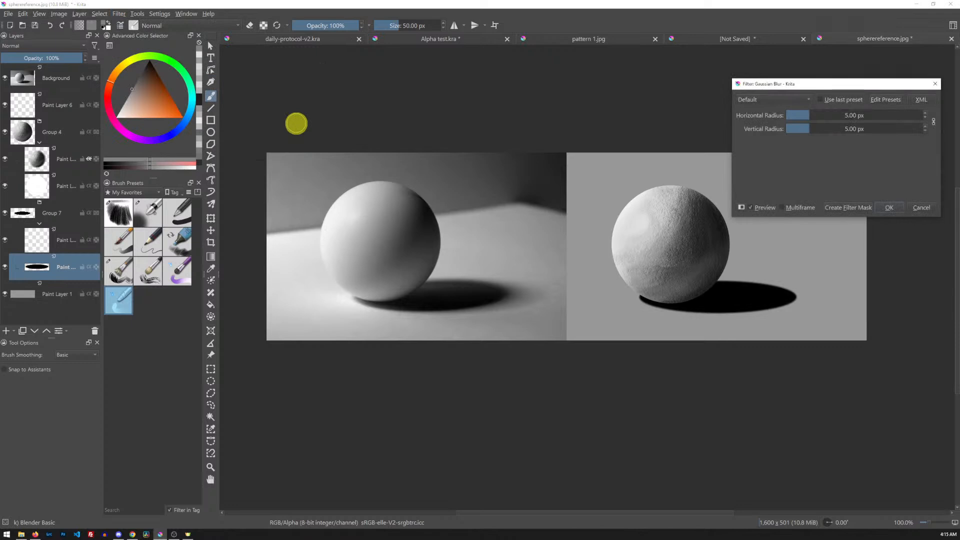
{"action": "left_click_drag", "start_coordinate": [853, 85], "coordinate": [463, 141]}
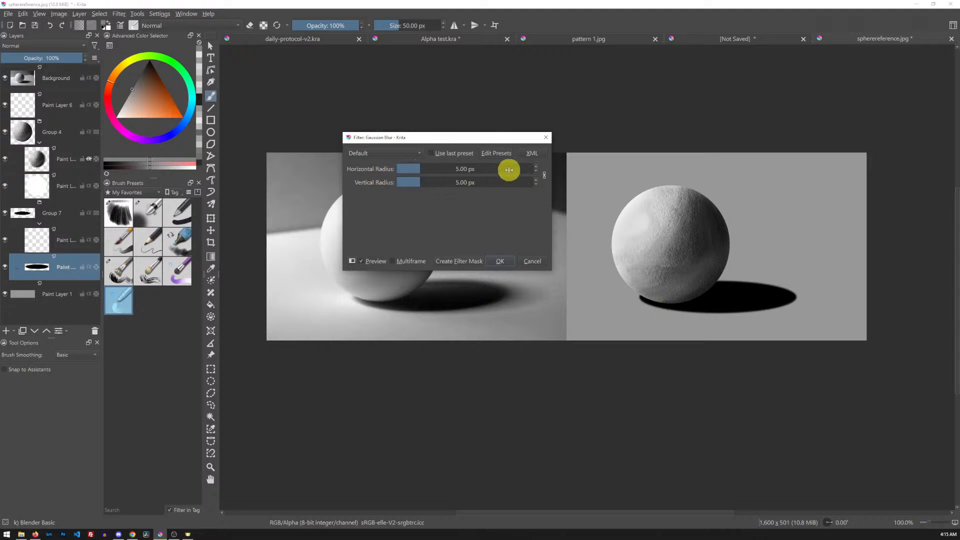
{"action": "left_click_drag", "start_coordinate": [419, 169], "coordinate": [423, 169]}
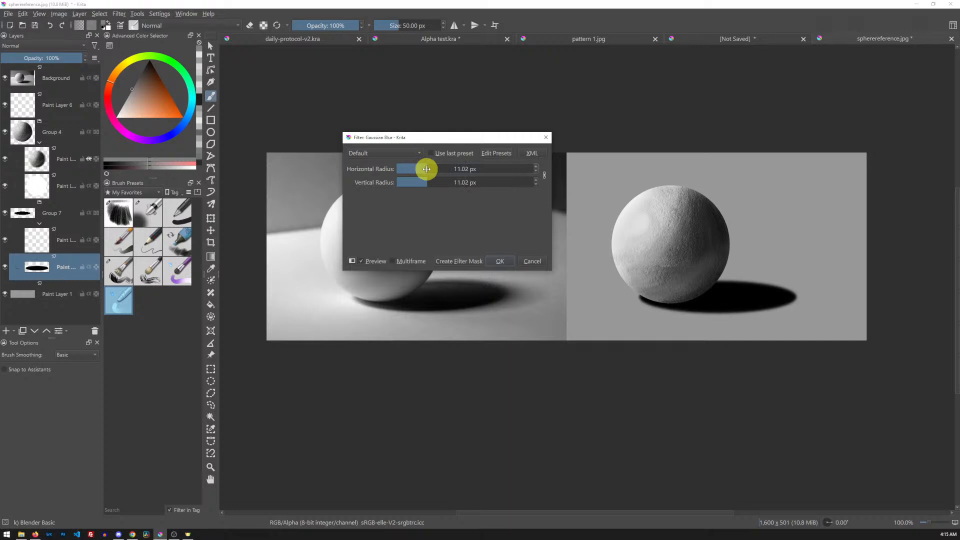
{"action": "mouse_move", "coordinate": [429, 169]}
{"action": "left_mouse_down"}
{"action": "mouse_move", "coordinate": [469, 158]}
{"action": "mouse_move", "coordinate": [478, 169]}
{"action": "mouse_move", "coordinate": [446, 171]}
{"action": "mouse_move", "coordinate": [440, 182]}
{"action": "mouse_move", "coordinate": [435, 171]}
{"action": "mouse_move", "coordinate": [418, 185]}
{"action": "left_mouse_up"}
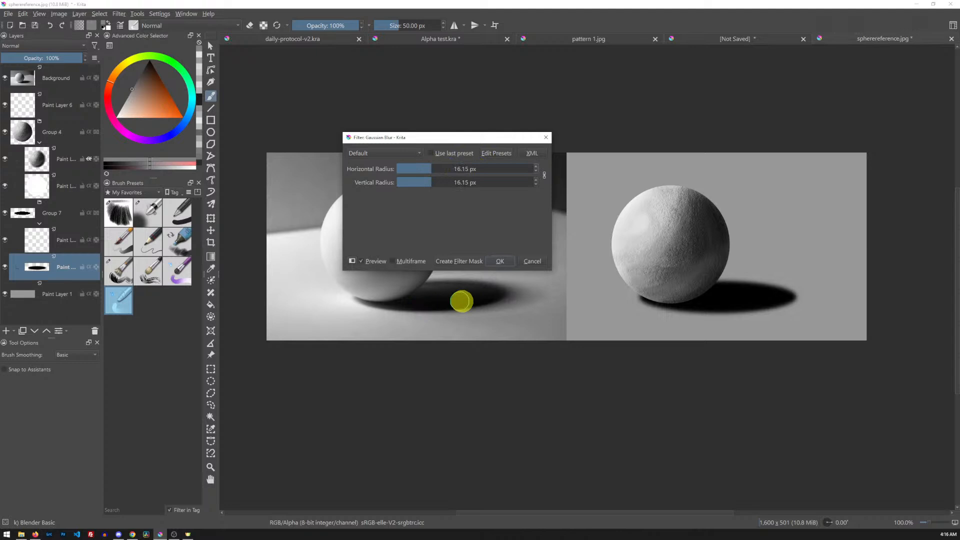
{"action": "left_click", "coordinate": [502, 261]}
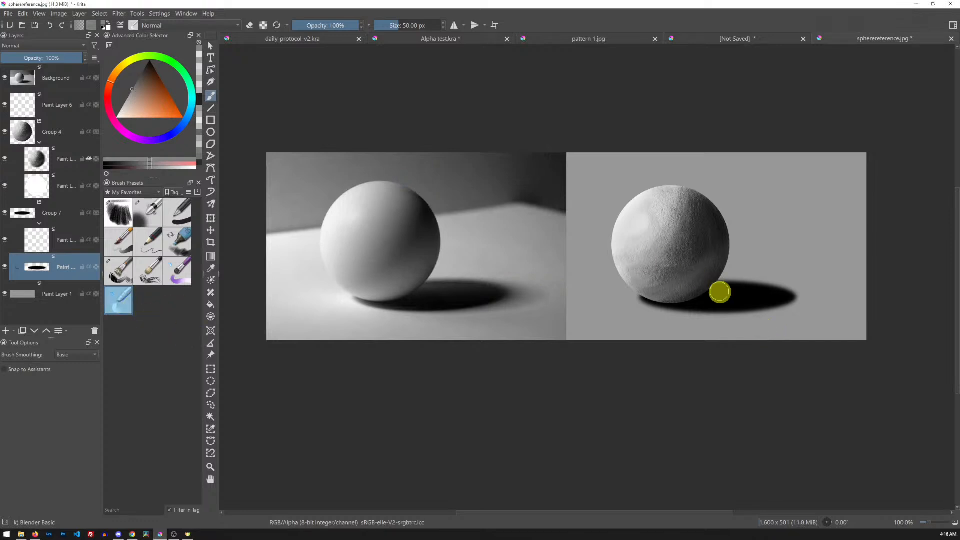
Smudge the far end of the cast shadow outward into a soft tail with Blender Basic at 124.53 px.
{"action": "mouse_move", "coordinate": [756, 305]}
{"action": "left_mouse_down"}
{"action": "mouse_move", "coordinate": [779, 300]}
{"action": "mouse_move", "coordinate": [728, 298]}
{"action": "mouse_move", "coordinate": [887, 292]}
{"action": "left_mouse_up"}
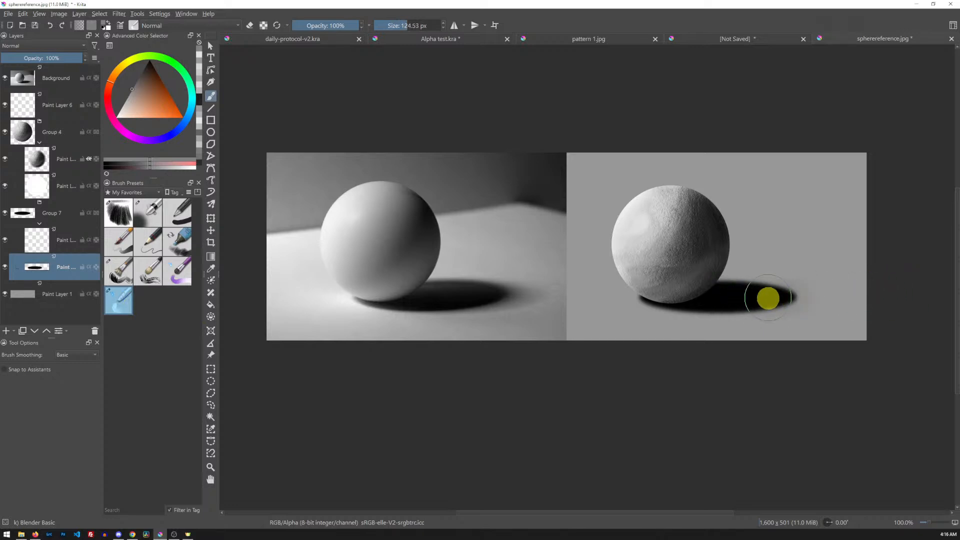
{"action": "left_click_drag", "start_coordinate": [734, 297], "coordinate": [892, 294]}
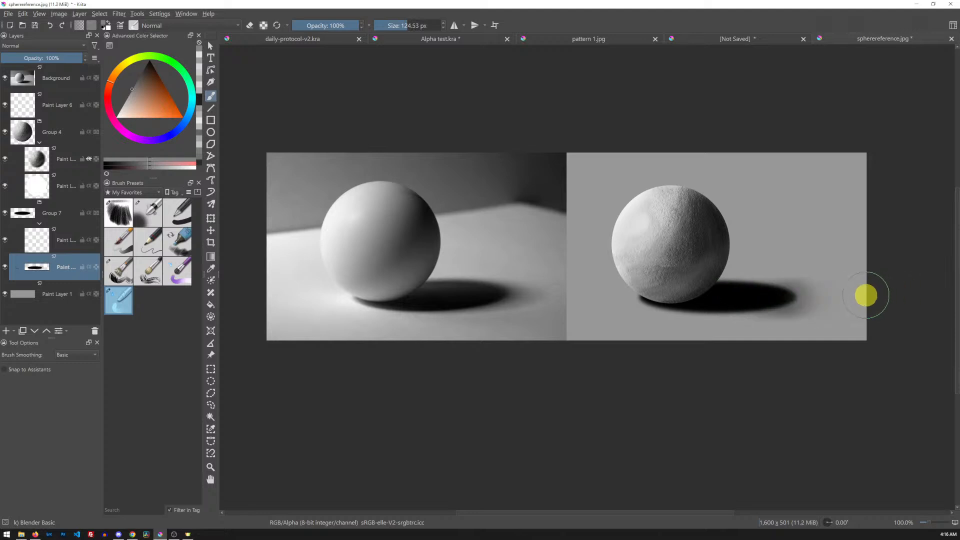
{"action": "mouse_move", "coordinate": [791, 302]}
{"action": "left_mouse_down"}
{"action": "mouse_move", "coordinate": [827, 307]}
{"action": "mouse_move", "coordinate": [765, 301]}
{"action": "mouse_move", "coordinate": [737, 311]}
{"action": "mouse_move", "coordinate": [747, 310]}
{"action": "left_mouse_up"}
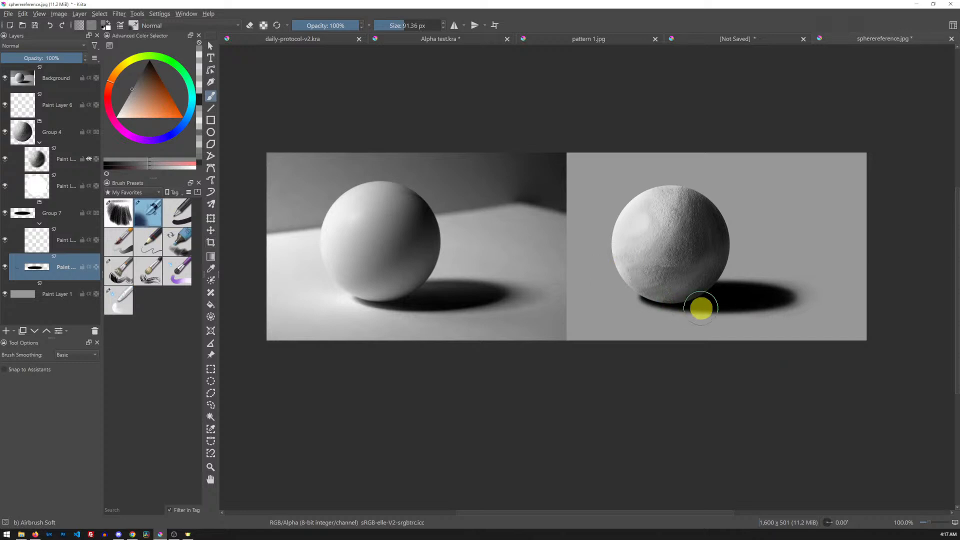
Extend the shadow's tail in sampled black with Airbrush Soft at 91.36 px, and blend it with Blender Basic at 59.82 px.
{"action": "left_click", "coordinate": [783, 312], "text": "ctrl"}
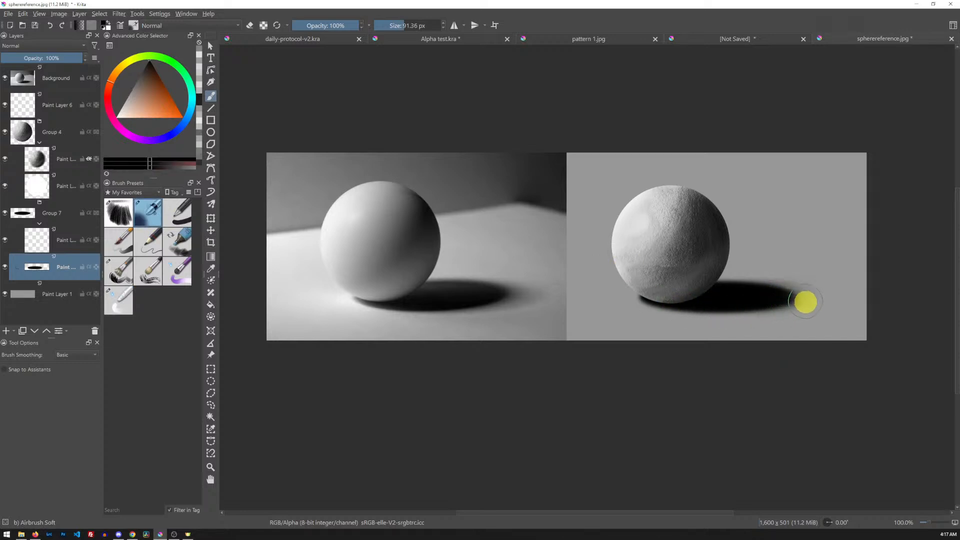
{"action": "left_click_drag", "start_coordinate": [741, 295], "coordinate": [834, 294]}
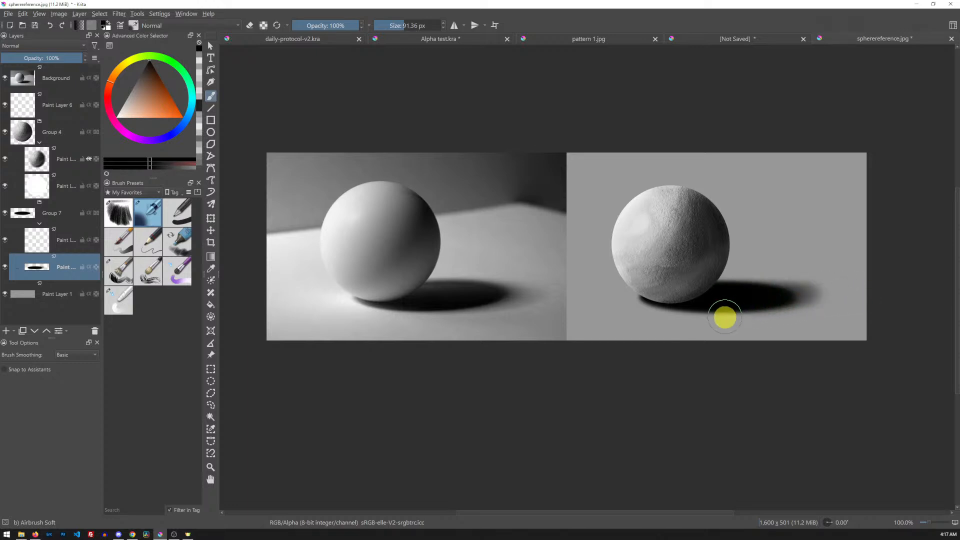
{"action": "mouse_move", "coordinate": [772, 305]}
{"action": "left_mouse_down"}
{"action": "mouse_move", "coordinate": [746, 308]}
{"action": "mouse_move", "coordinate": [764, 305]}
{"action": "left_mouse_up"}
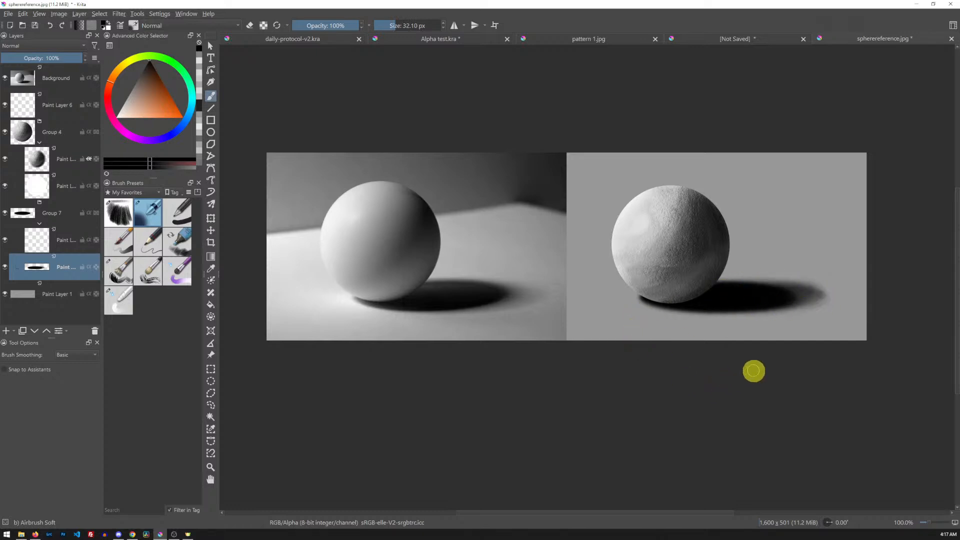
{"action": "left_click", "coordinate": [125, 299]}
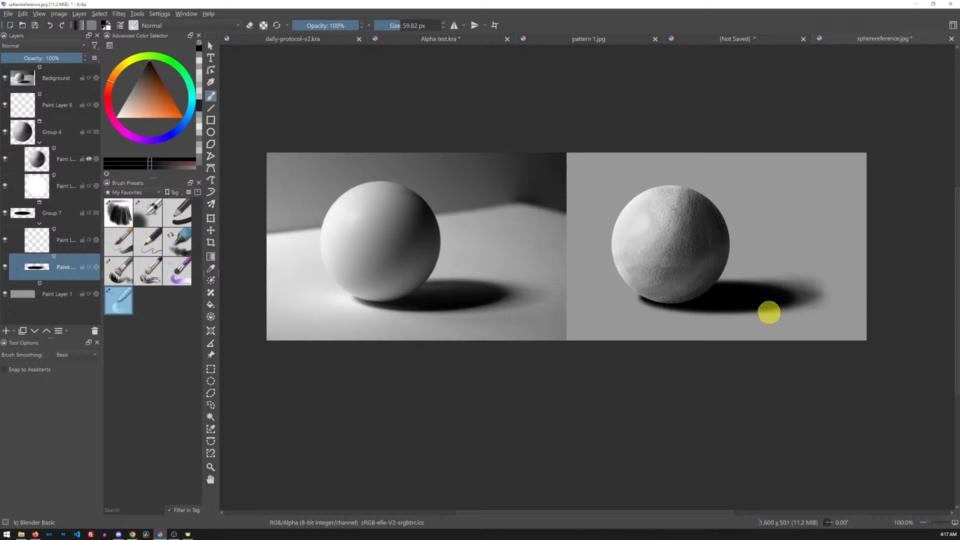
Fade the cast shadow's outer edge and tail with Airbrush Soft in eraser mode, up to 107.74 px.
{"action": "left_click", "coordinate": [150, 214]}
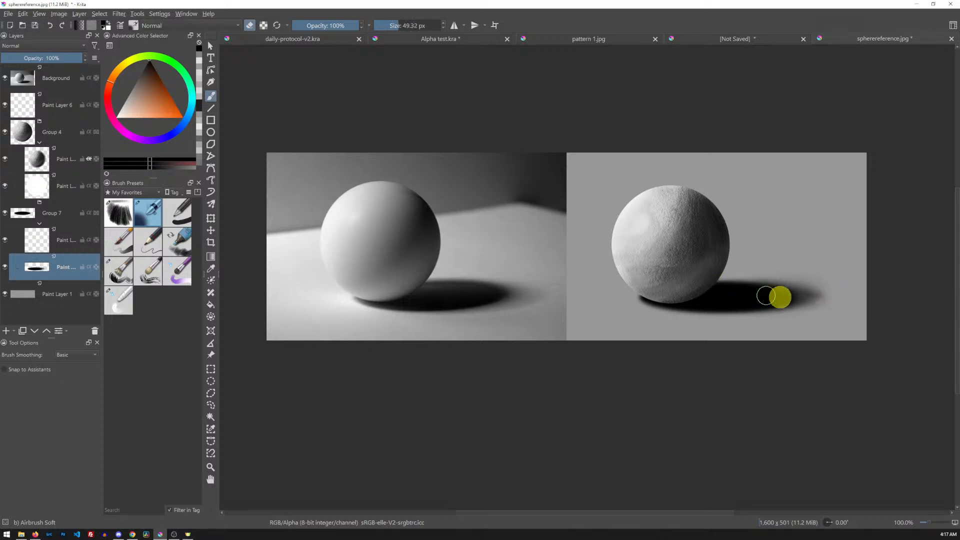
{"action": "left_click_drag", "start_coordinate": [799, 254], "coordinate": [828, 258]}
{"action": "mouse_move", "coordinate": [849, 293]}
{"action": "left_mouse_down"}
{"action": "mouse_move", "coordinate": [826, 288]}
{"action": "mouse_move", "coordinate": [825, 305]}
{"action": "left_mouse_up"}
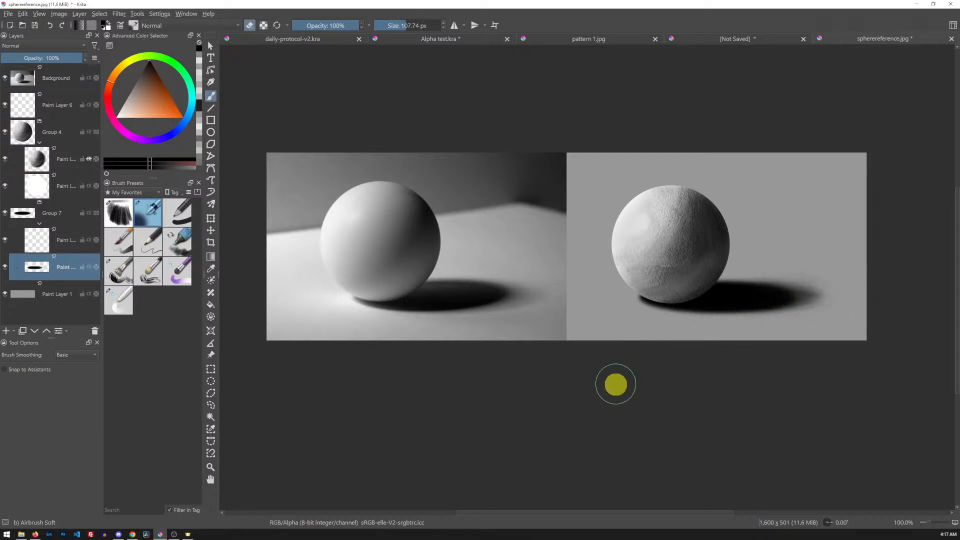
Turn on Inherit Alpha for the empty paint layer above the shadow in Group 7.
{"action": "left_click", "coordinate": [68, 246]}
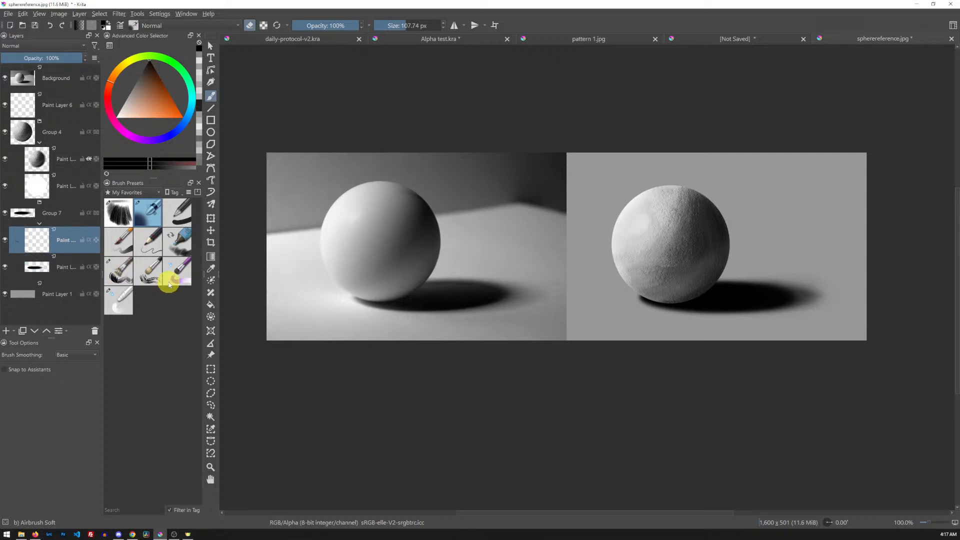
{"action": "left_click", "coordinate": [89, 240]}
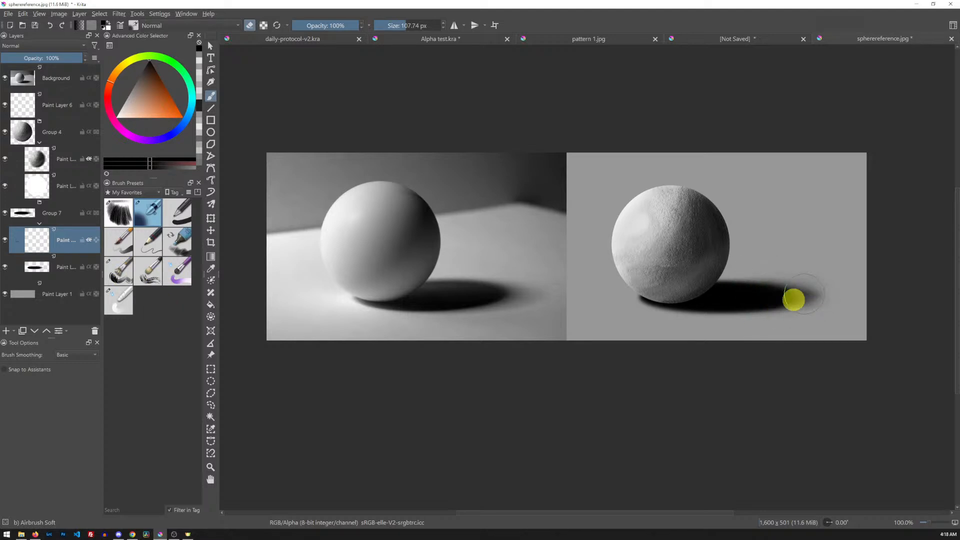
{"action": "mouse_move", "coordinate": [791, 302]}
{"action": "left_mouse_down"}
{"action": "mouse_move", "coordinate": [818, 300]}
{"action": "mouse_move", "coordinate": [828, 312]}
{"action": "mouse_move", "coordinate": [795, 323]}
{"action": "mouse_move", "coordinate": [787, 310]}
{"action": "mouse_move", "coordinate": [752, 327]}
{"action": "mouse_move", "coordinate": [757, 306]}
{"action": "mouse_move", "coordinate": [816, 297]}
{"action": "mouse_move", "coordinate": [736, 311]}
{"action": "mouse_move", "coordinate": [836, 298]}
{"action": "mouse_move", "coordinate": [731, 300]}
{"action": "mouse_move", "coordinate": [821, 296]}
{"action": "mouse_move", "coordinate": [799, 313]}
{"action": "mouse_move", "coordinate": [736, 328]}
{"action": "mouse_move", "coordinate": [561, 325]}
{"action": "left_mouse_up"}
Texture the cast shadow with the 001 Chris Dry Paper Texture brush at 28.47 px, using greys sampled from the reference and painted shadows.
{"action": "left_click", "coordinate": [119, 214]}
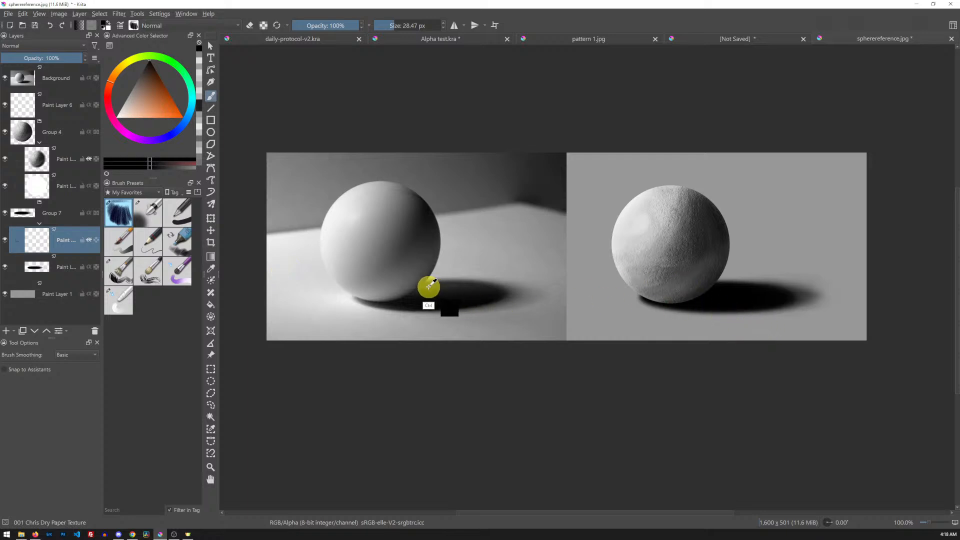
{"action": "left_click", "coordinate": [429, 286], "text": "ctrl"}
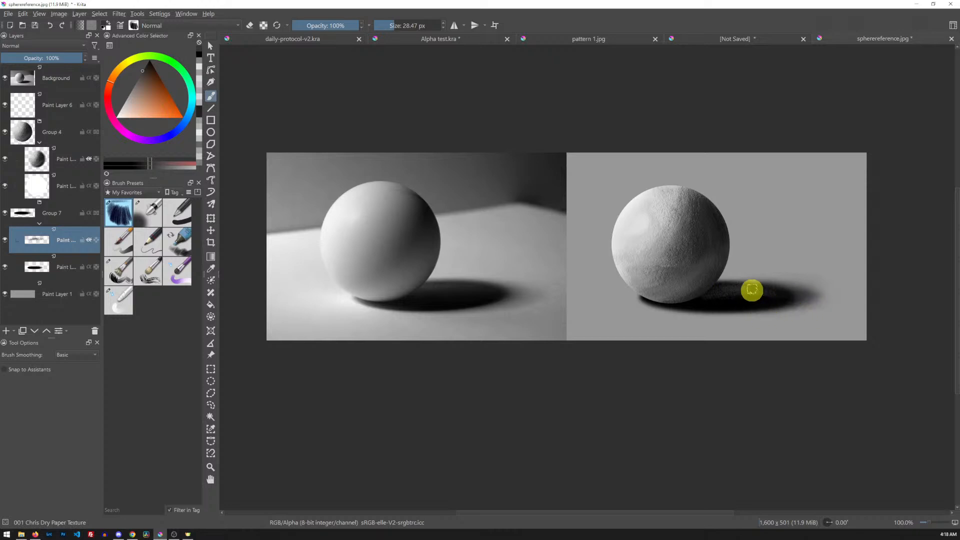
{"action": "left_click", "coordinate": [747, 296], "text": "ctrl"}
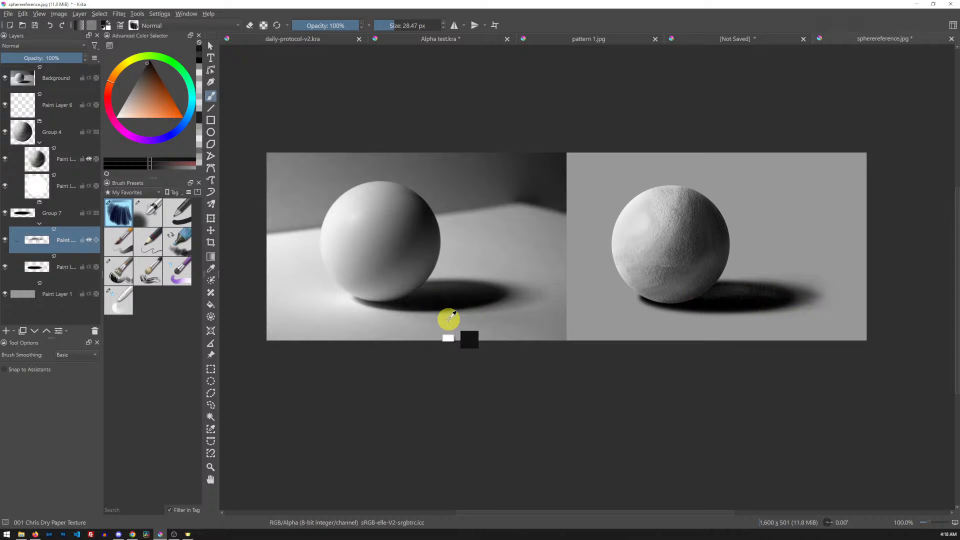
{"action": "left_click", "coordinate": [373, 303], "text": "ctrl"}
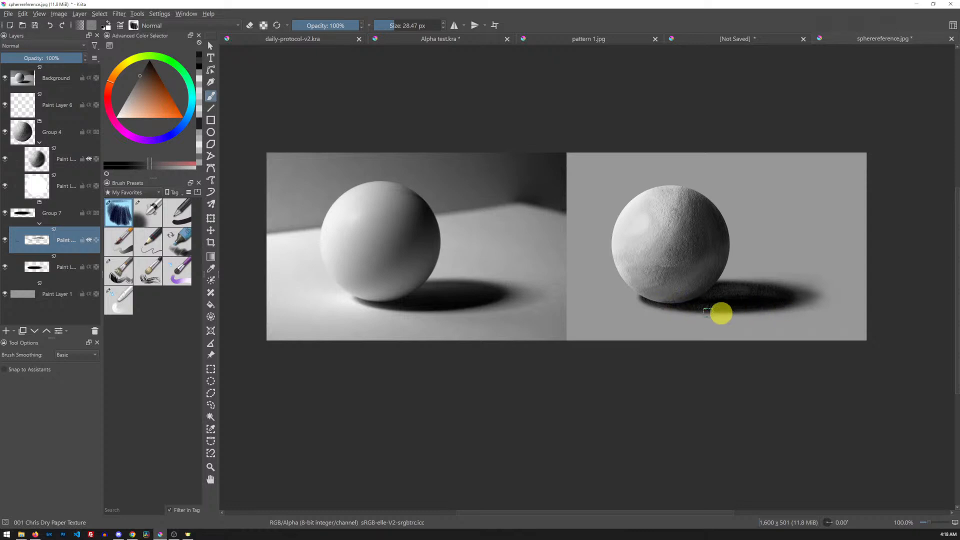
{"action": "left_click", "coordinate": [720, 304], "text": "ctrl"}
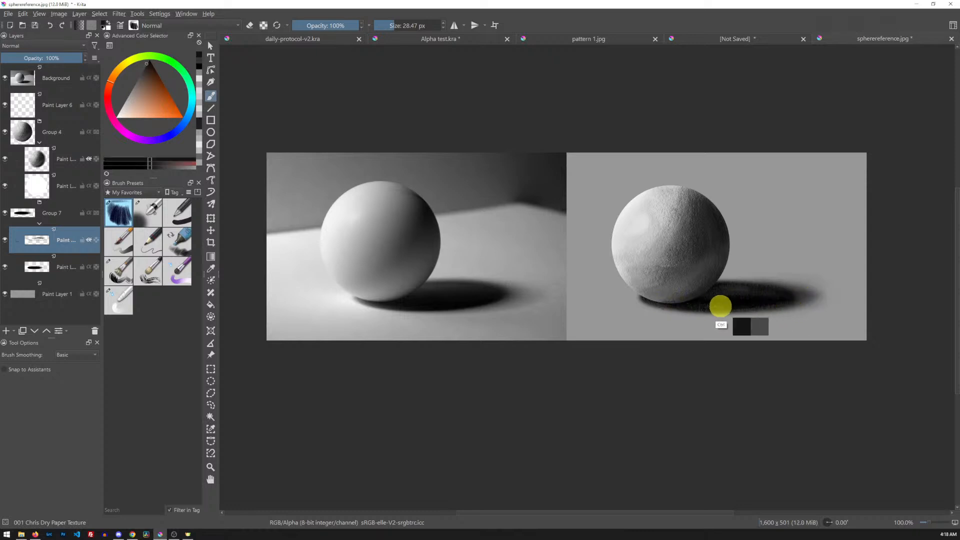
Work the paper texture along the shadow's lower edge and toward its tail, resampling tones from the painted shadow.
{"action": "left_click_drag", "start_coordinate": [721, 305], "coordinate": [719, 310]}
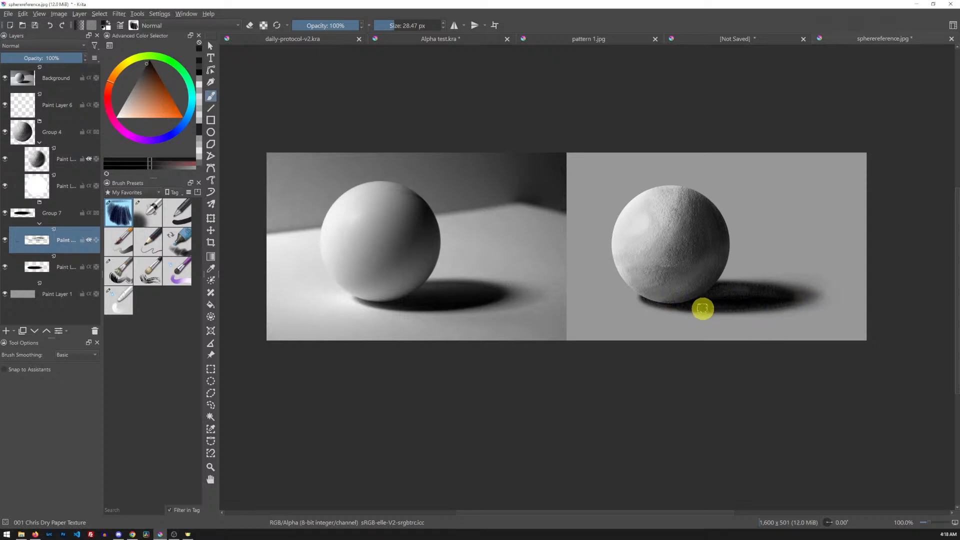
{"action": "left_click", "coordinate": [802, 296], "text": "ctrl"}
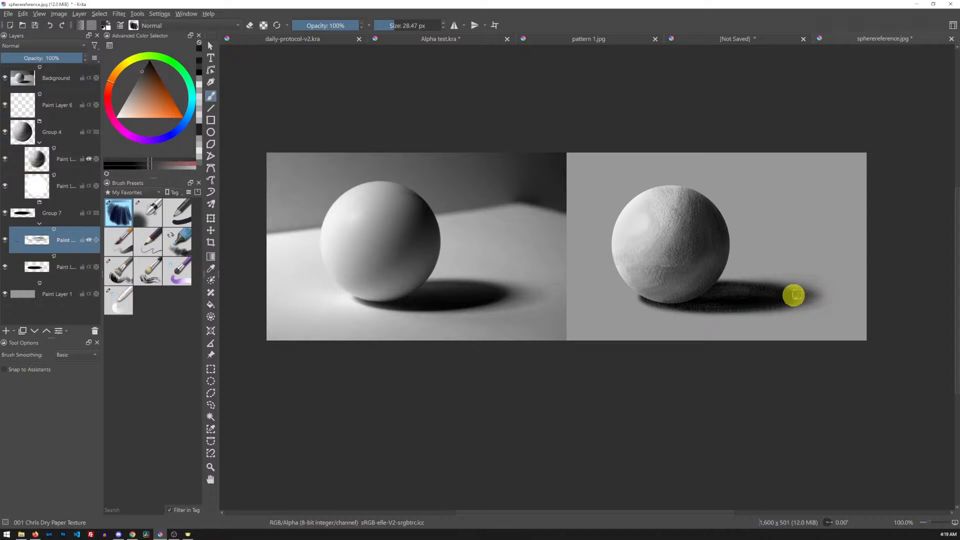
{"action": "mouse_move", "coordinate": [782, 307]}
{"action": "left_mouse_down"}
{"action": "mouse_move", "coordinate": [716, 307]}
{"action": "mouse_move", "coordinate": [694, 327]}
{"action": "mouse_move", "coordinate": [744, 306]}
{"action": "mouse_move", "coordinate": [726, 298]}
{"action": "mouse_move", "coordinate": [765, 298]}
{"action": "left_mouse_up"}
{"action": "left_click", "coordinate": [725, 298], "text": "ctrl"}
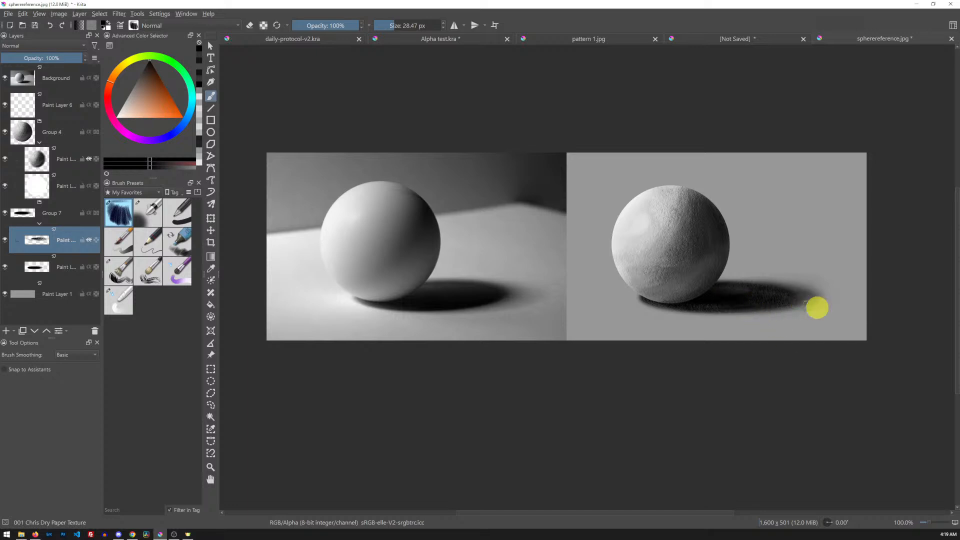
{"action": "key", "text": "ctrl"}
{"action": "left_click_drag", "start_coordinate": [770, 258], "coordinate": [793, 247]}
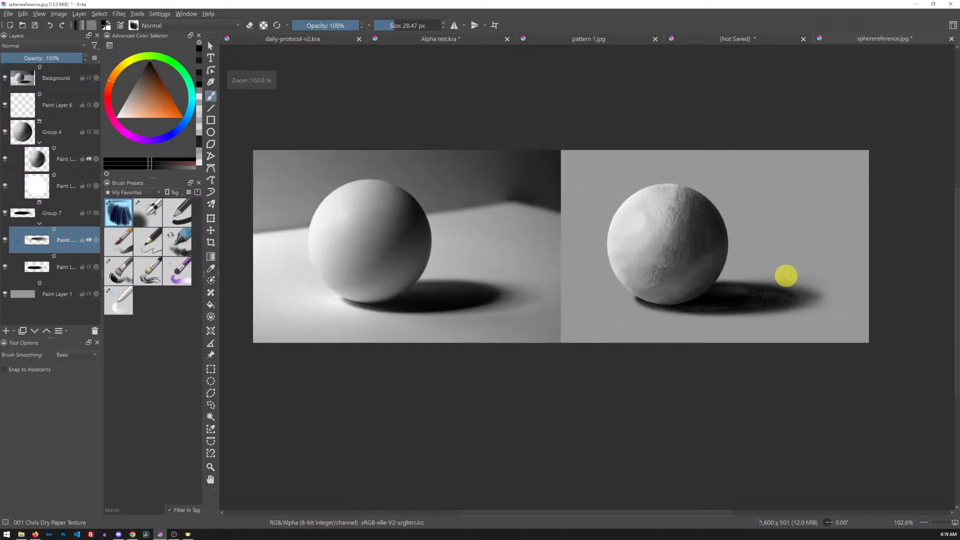
Add an empty paint layer directly above Paint Layer 1 and choose the Airbrush Soft brush.
{"action": "left_click", "coordinate": [78, 302]}
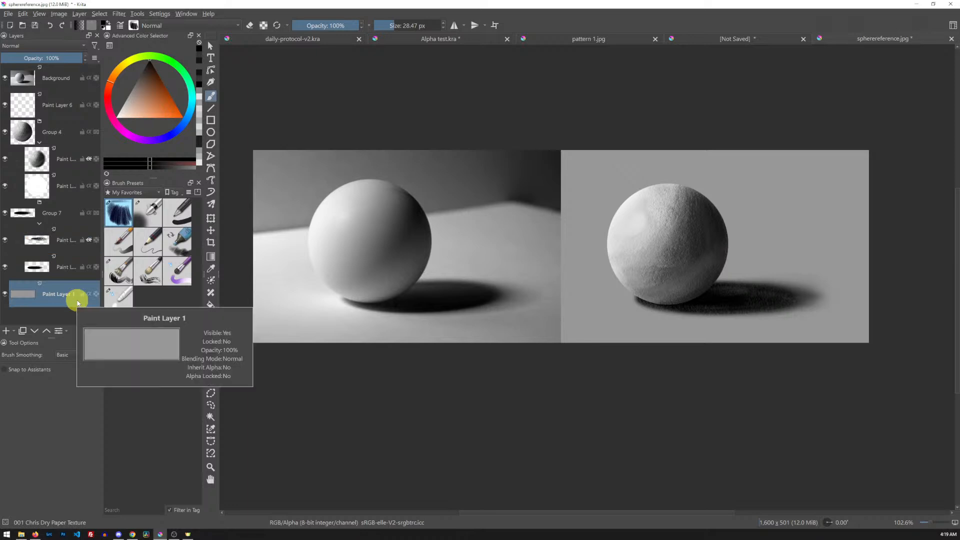
{"action": "key", "text": "Insert"}
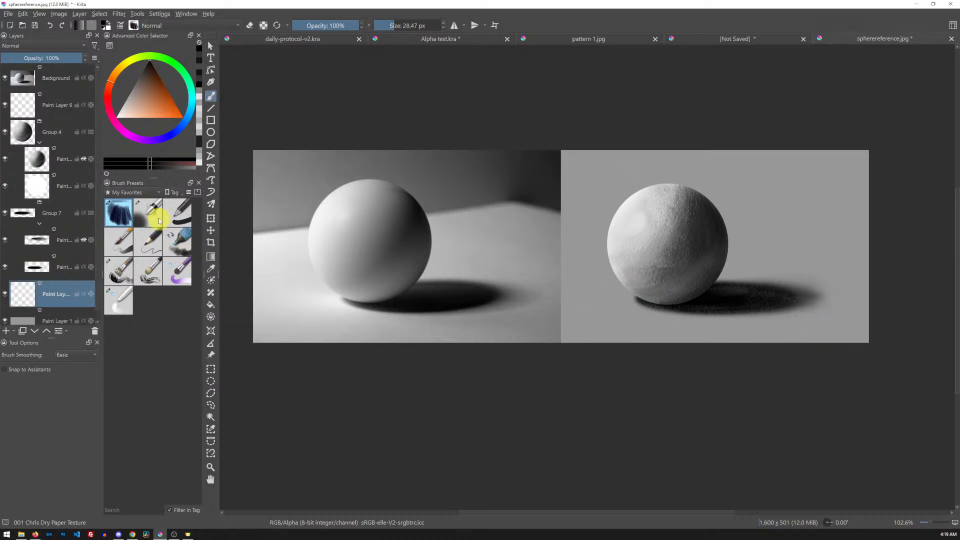
{"action": "left_click", "coordinate": [147, 210]}
Lighten the background around the painted sphere with Airbrush Soft at 264.59 px, in light grey sampled from the reference's floor.
{"action": "left_click_drag", "start_coordinate": [606, 311], "coordinate": [683, 303]}
{"action": "key", "text": "e"}
{"action": "left_click", "coordinate": [273, 256], "text": "ctrl"}
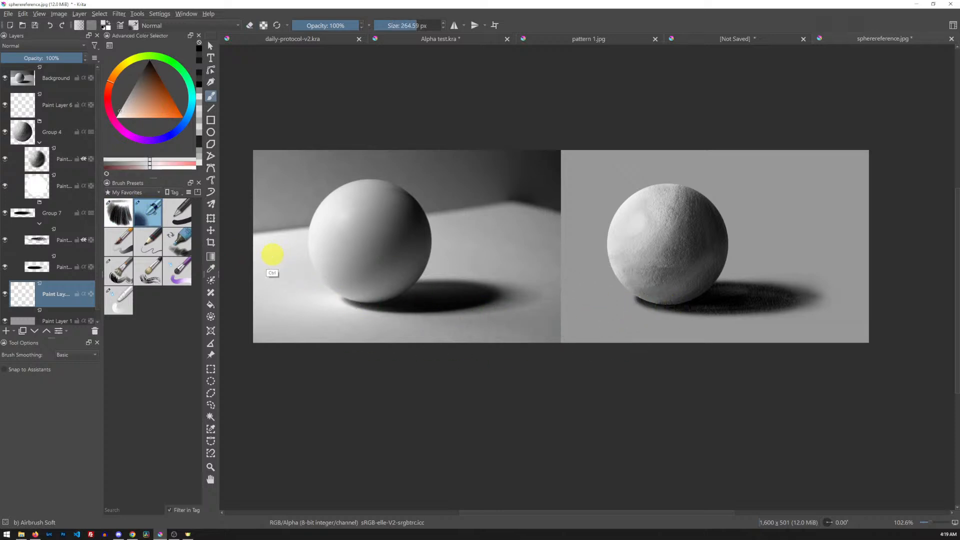
{"action": "mouse_move", "coordinate": [474, 368]}
{"action": "left_mouse_down"}
{"action": "mouse_move", "coordinate": [590, 243]}
{"action": "mouse_move", "coordinate": [499, 346]}
{"action": "mouse_move", "coordinate": [683, 199]}
{"action": "mouse_move", "coordinate": [659, 238]}
{"action": "mouse_move", "coordinate": [544, 354]}
{"action": "mouse_move", "coordinate": [582, 230]}
{"action": "mouse_move", "coordinate": [648, 149]}
{"action": "mouse_move", "coordinate": [477, 370]}
{"action": "left_mouse_up"}
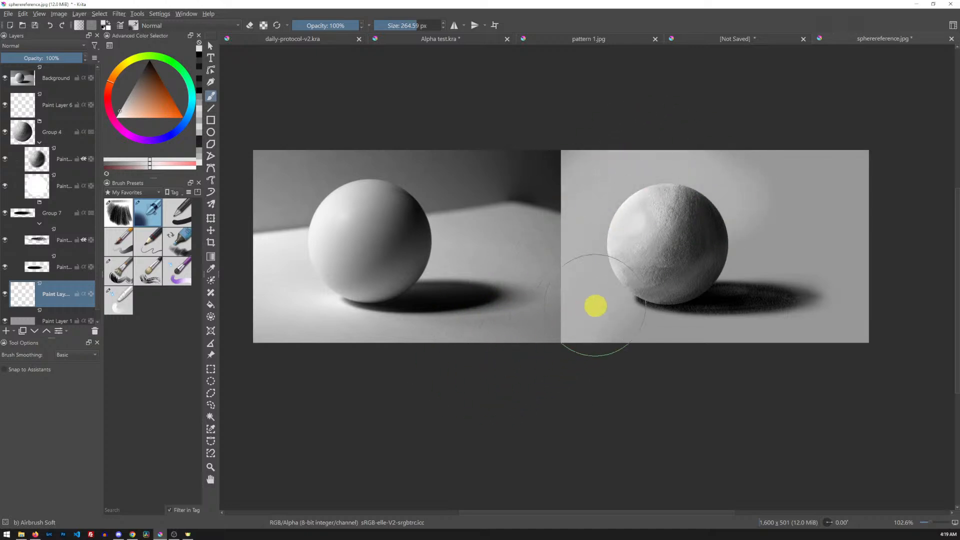
{"action": "key", "text": "ctrl+z"}
{"action": "mouse_move", "coordinate": [609, 316]}
{"action": "left_mouse_down"}
{"action": "mouse_move", "coordinate": [525, 302]}
{"action": "mouse_move", "coordinate": [499, 339]}
{"action": "mouse_move", "coordinate": [576, 247]}
{"action": "mouse_move", "coordinate": [628, 358]}
{"action": "mouse_move", "coordinate": [735, 328]}
{"action": "mouse_move", "coordinate": [637, 160]}
{"action": "mouse_move", "coordinate": [524, 334]}
{"action": "mouse_move", "coordinate": [651, 238]}
{"action": "mouse_move", "coordinate": [816, 173]}
{"action": "mouse_move", "coordinate": [628, 260]}
{"action": "mouse_move", "coordinate": [584, 162]}
{"action": "mouse_move", "coordinate": [547, 315]}
{"action": "mouse_move", "coordinate": [765, 184]}
{"action": "mouse_move", "coordinate": [702, 372]}
{"action": "mouse_move", "coordinate": [702, 333]}
{"action": "mouse_move", "coordinate": [792, 260]}
{"action": "mouse_move", "coordinate": [732, 264]}
{"action": "mouse_move", "coordinate": [605, 381]}
{"action": "mouse_move", "coordinate": [620, 354]}
{"action": "mouse_move", "coordinate": [720, 285]}
{"action": "mouse_move", "coordinate": [741, 186]}
{"action": "mouse_move", "coordinate": [746, 219]}
{"action": "mouse_move", "coordinate": [789, 223]}
{"action": "left_mouse_up"}
Partly erase the light background tone around the sphere and cast shadow with the 264.59 px airbrush, and compare it with the reference.
{"action": "key", "text": "e"}
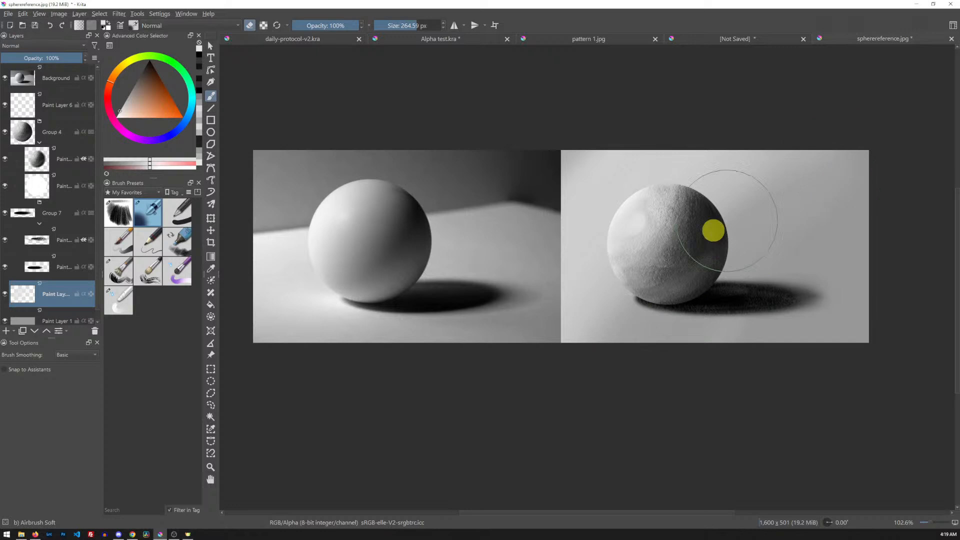
{"action": "mouse_move", "coordinate": [760, 304]}
{"action": "left_mouse_down"}
{"action": "mouse_move", "coordinate": [698, 361]}
{"action": "mouse_move", "coordinate": [733, 360]}
{"action": "mouse_move", "coordinate": [589, 279]}
{"action": "left_mouse_up"}
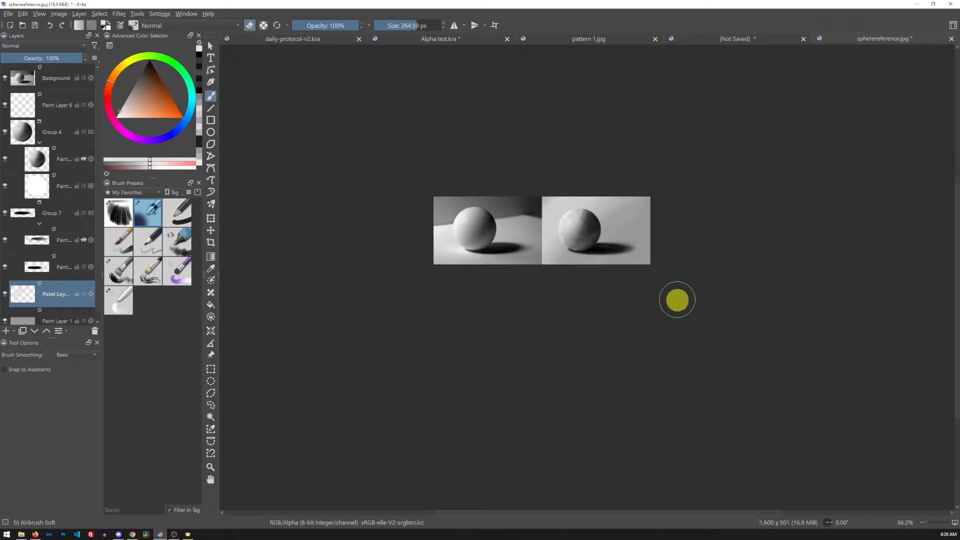
{"action": "key", "text": "1"}
{"action": "left_click_drag", "start_coordinate": [617, 135], "coordinate": [718, 267]}
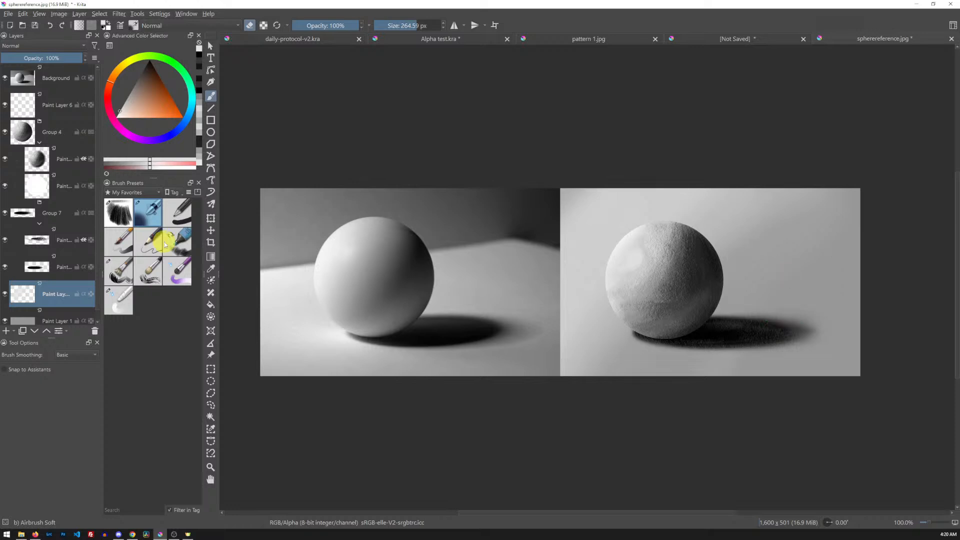
Switch to the unsaved grey document with the Basic-1 brush at 19.25 px.
{"action": "left_click", "coordinate": [185, 214]}
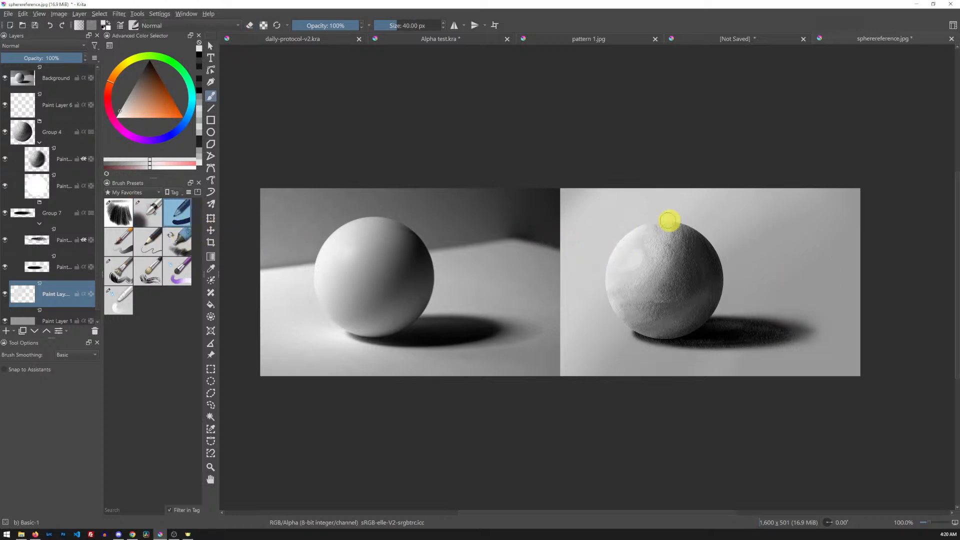
{"action": "left_click", "coordinate": [729, 39]}
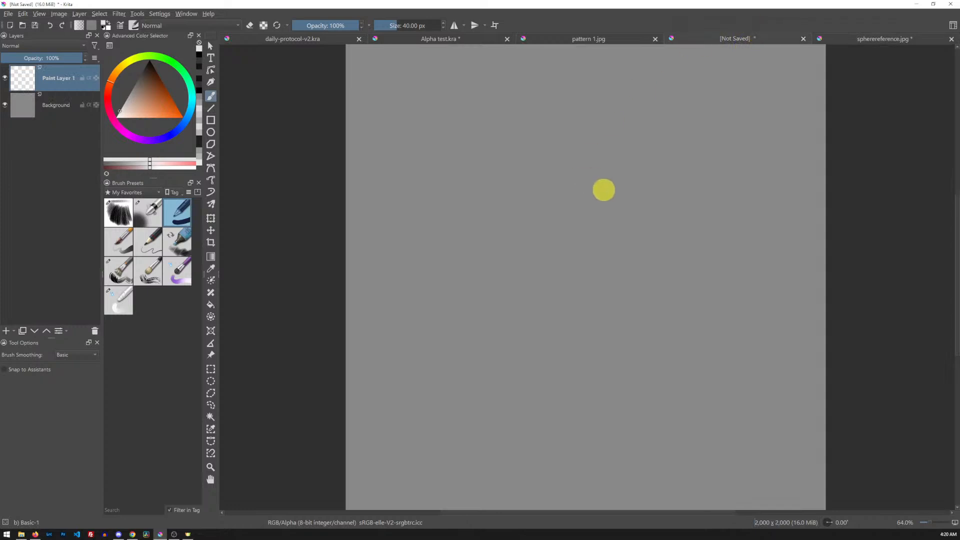
{"action": "left_click_drag", "start_coordinate": [563, 219], "coordinate": [553, 255]}
Switch to Google Docs and review the Day 2 topics in the Traditional to Digital Notes document.
{"action": "key", "text": "alt+Tab"}
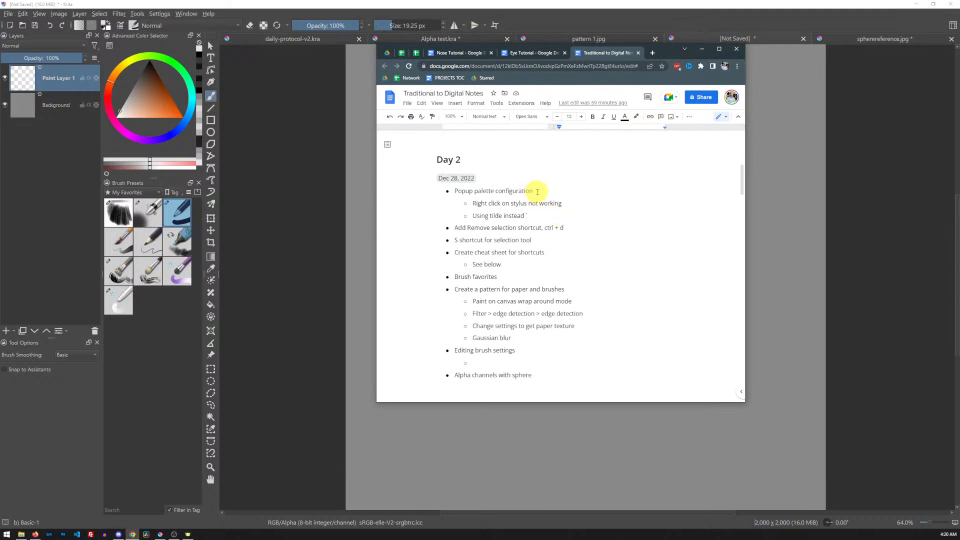
{"action": "left_click_drag", "start_coordinate": [539, 191], "coordinate": [455, 192]}
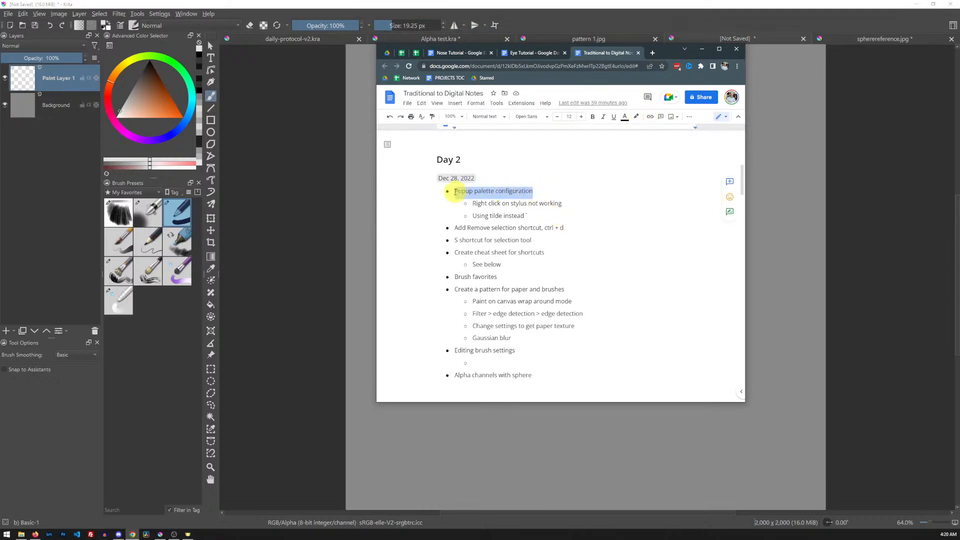
{"action": "left_click", "coordinate": [517, 204]}
{"action": "left_click", "coordinate": [527, 216]}
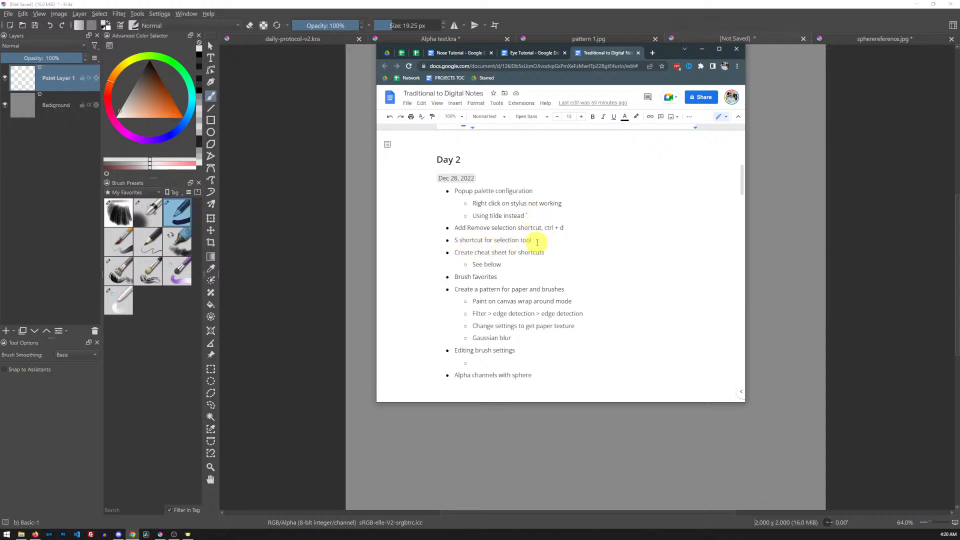
{"action": "left_click_drag", "start_coordinate": [532, 241], "coordinate": [454, 241]}
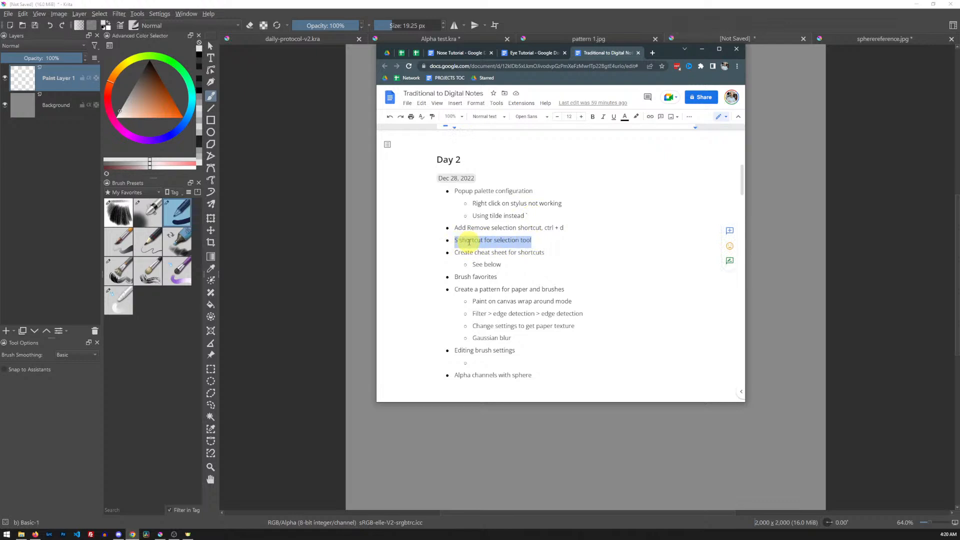
{"action": "left_click", "coordinate": [467, 228]}
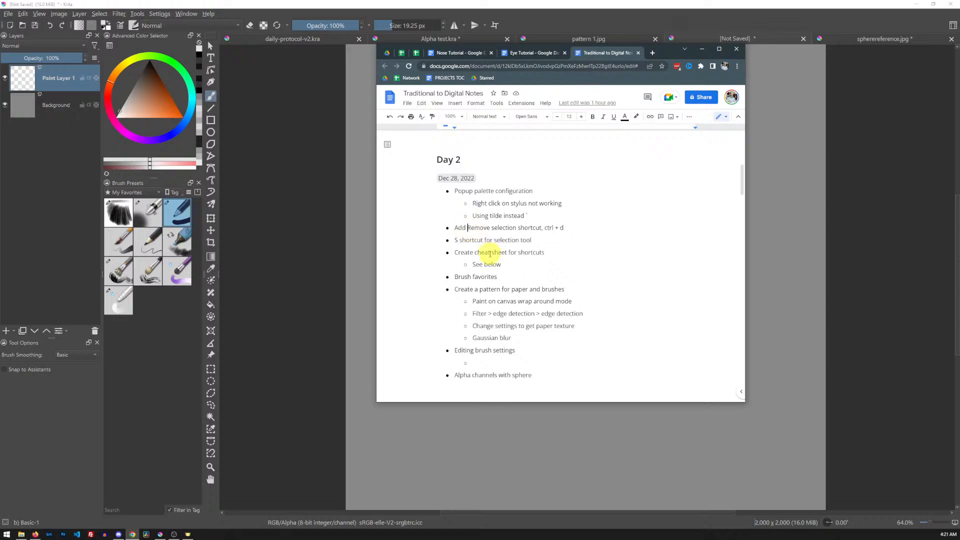
{"action": "scroll", "coordinate": [500, 252], "scroll_direction": "down", "scroll_amount": 5}
{"action": "scroll", "coordinate": [511, 257], "scroll_direction": "up", "scroll_amount": 5}
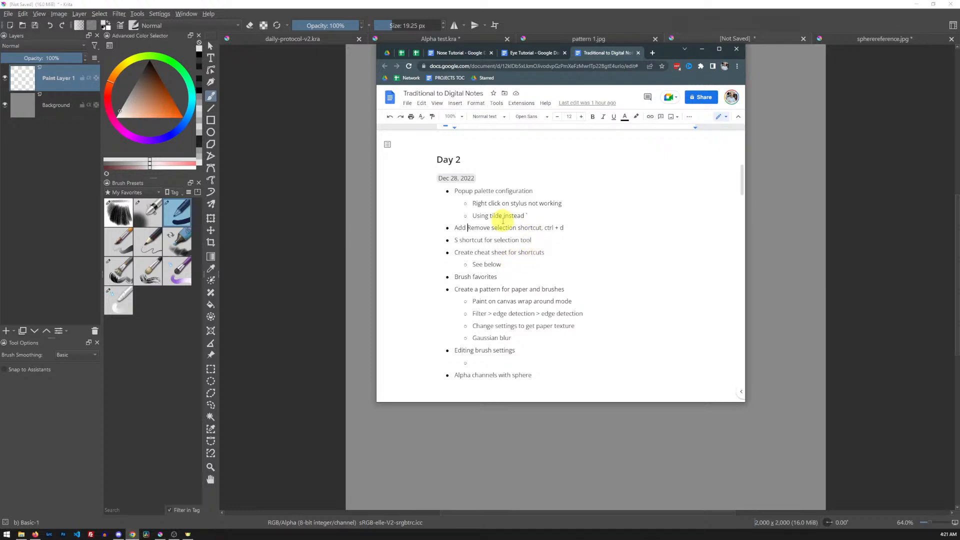
Review the remaining Day 2 topics down to the Cheat Sheet heading, and move the notes window off the Krita canvas.
{"action": "scroll", "coordinate": [505, 220], "scroll_direction": "down", "scroll_amount": 1}
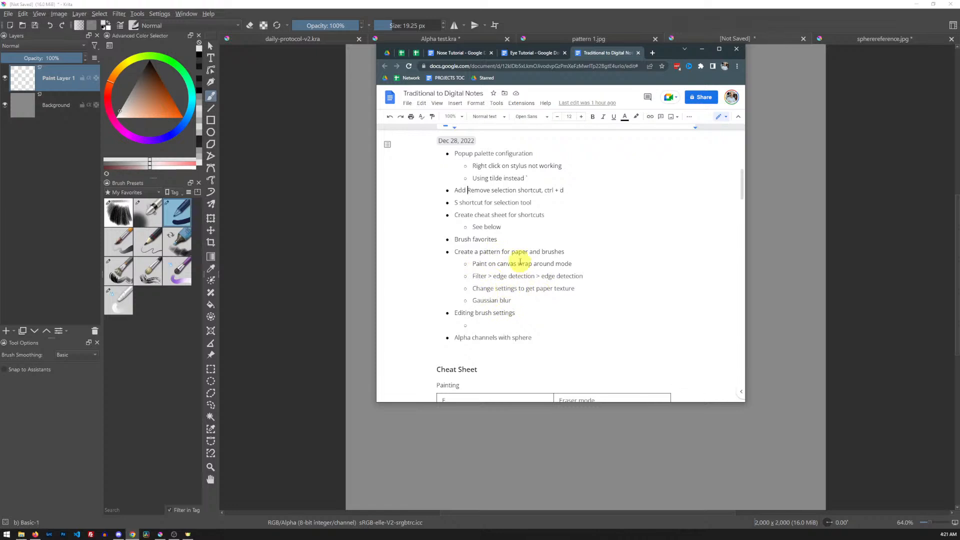
{"action": "left_click", "coordinate": [478, 324]}
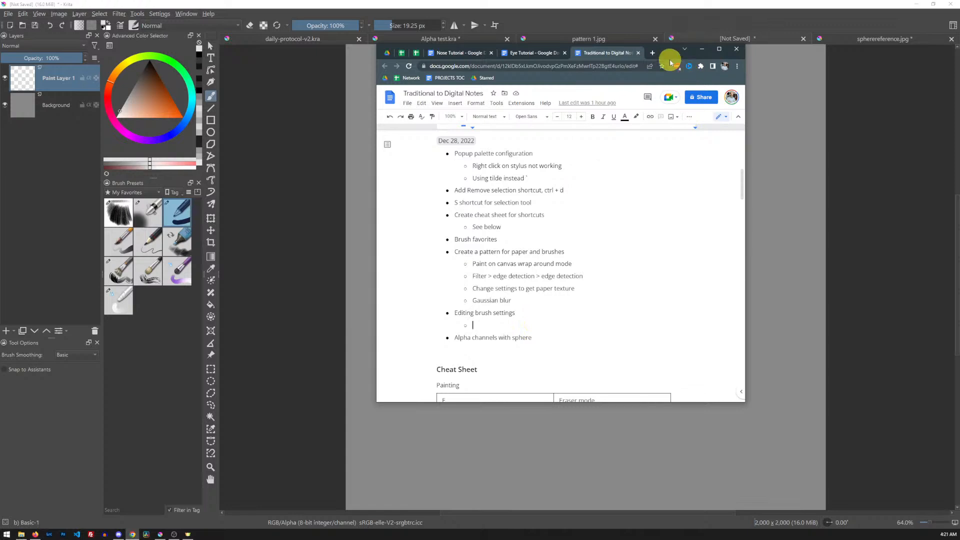
{"action": "left_click_drag", "start_coordinate": [666, 55], "coordinate": [754, 0]}
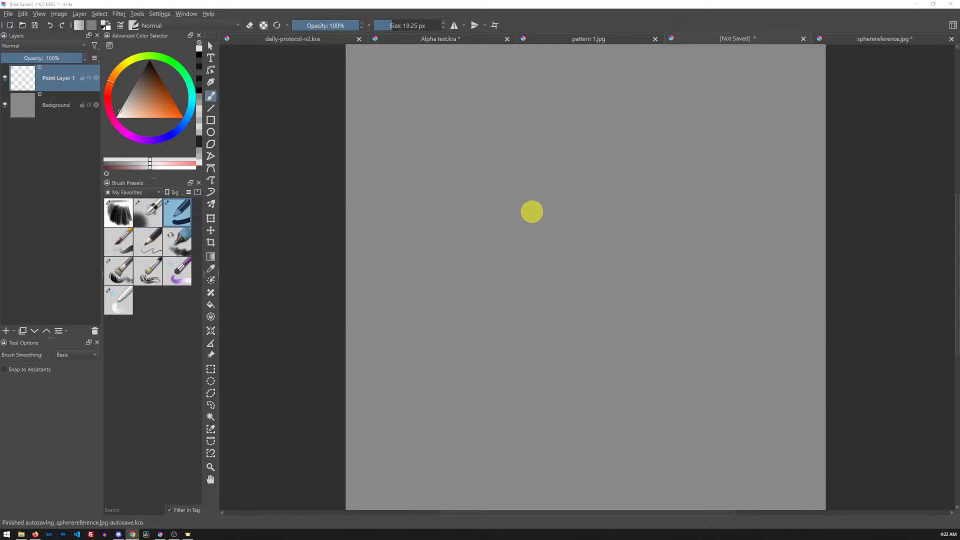
Handwrite an underlined "Popup" in the canvas's upper part, in black with the Basic-1 brush at 40 px.
{"action": "mouse_move", "coordinate": [528, 181]}
{"action": "left_mouse_down"}
{"action": "mouse_move", "coordinate": [542, 235]}
{"action": "mouse_move", "coordinate": [552, 213]}
{"action": "left_mouse_up"}
{"action": "key", "text": "ctrl+z"}
{"action": "key", "text": "x"}
{"action": "key", "text": "bracketright"}
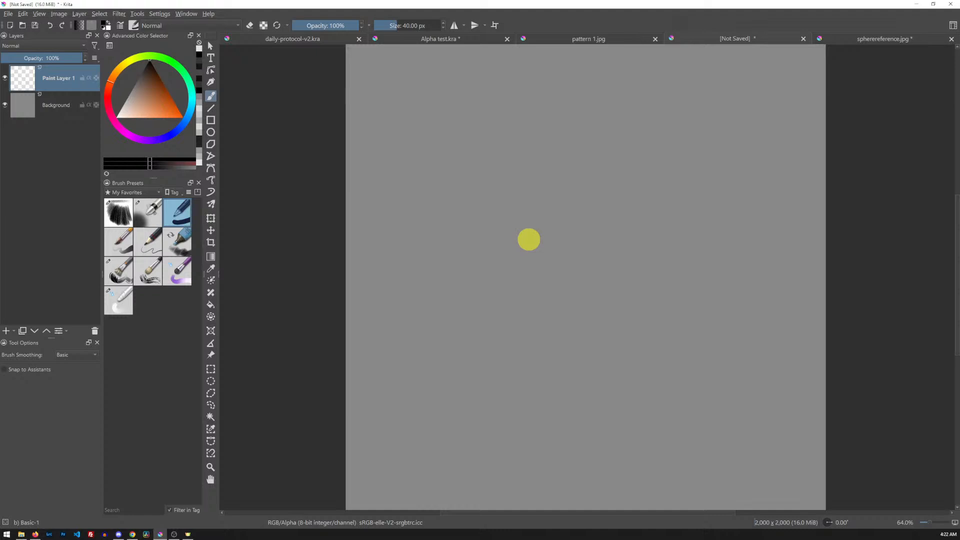
{"action": "mouse_move", "coordinate": [410, 143]}
{"action": "left_mouse_down"}
{"action": "mouse_move", "coordinate": [417, 179]}
{"action": "mouse_move", "coordinate": [416, 165]}
{"action": "mouse_move", "coordinate": [450, 172]}
{"action": "mouse_move", "coordinate": [459, 129]}
{"action": "mouse_move", "coordinate": [493, 147]}
{"action": "mouse_move", "coordinate": [518, 136]}
{"action": "left_mouse_up"}
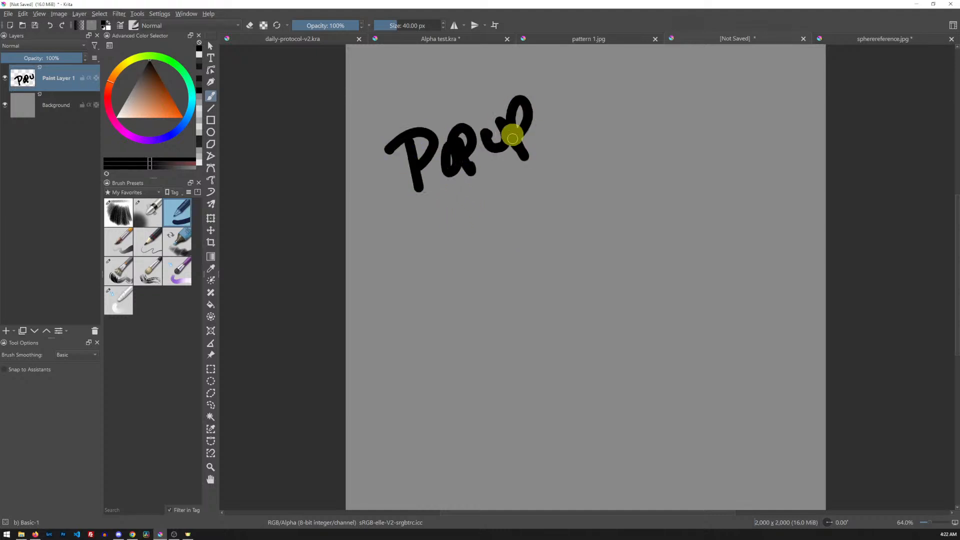
{"action": "right_click", "coordinate": [564, 180]}
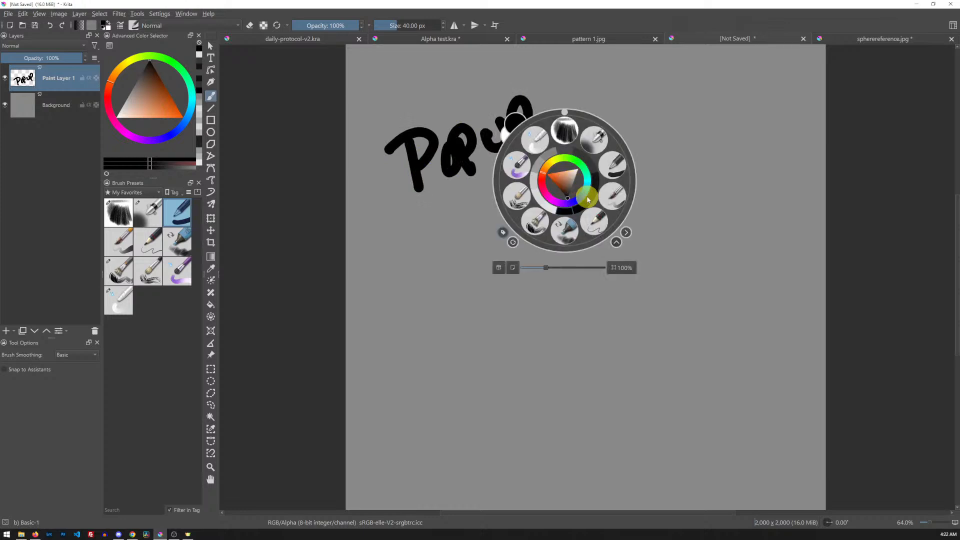
{"action": "left_click", "coordinate": [618, 169]}
{"action": "left_click_drag", "start_coordinate": [416, 211], "coordinate": [585, 134]}
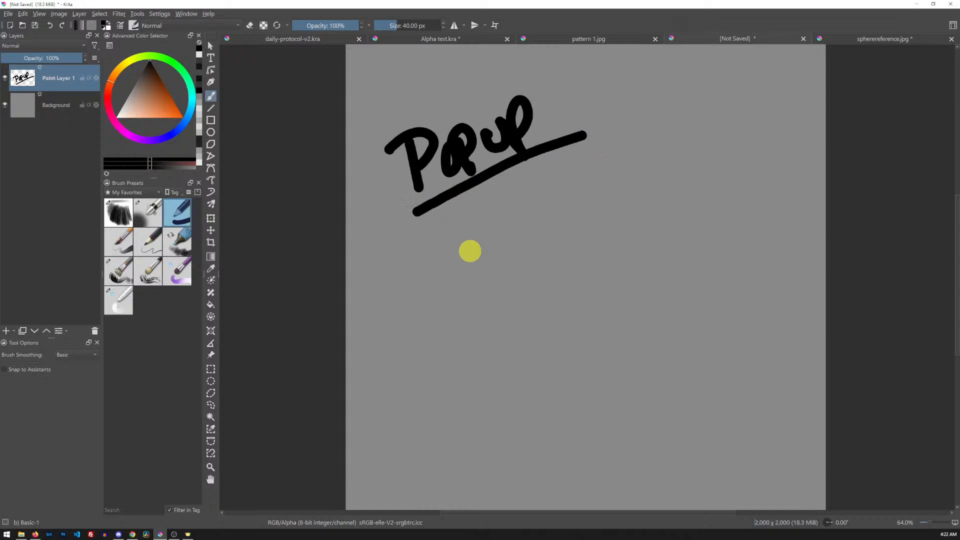
Handwrite "Shortcuts" below the underline, and extend both ends of the underline with the brush at 26 px.
{"action": "left_click_drag", "start_coordinate": [452, 229], "coordinate": [433, 300]}
{"action": "mouse_move", "coordinate": [470, 272]}
{"action": "left_mouse_down"}
{"action": "mouse_move", "coordinate": [467, 241]}
{"action": "mouse_move", "coordinate": [604, 180]}
{"action": "mouse_move", "coordinate": [603, 195]}
{"action": "left_mouse_up"}
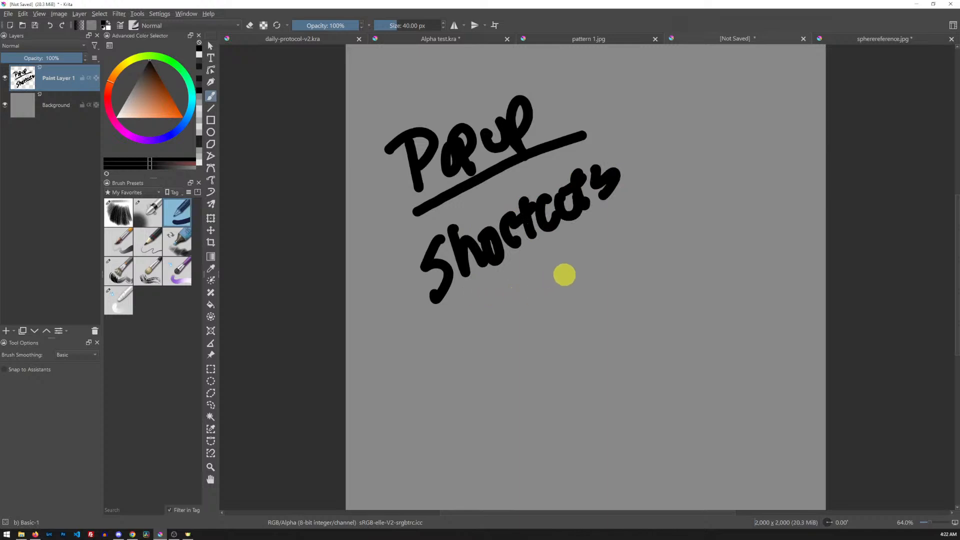
{"action": "key", "text": "bracketleft"}
{"action": "key", "text": "bracketleft"}
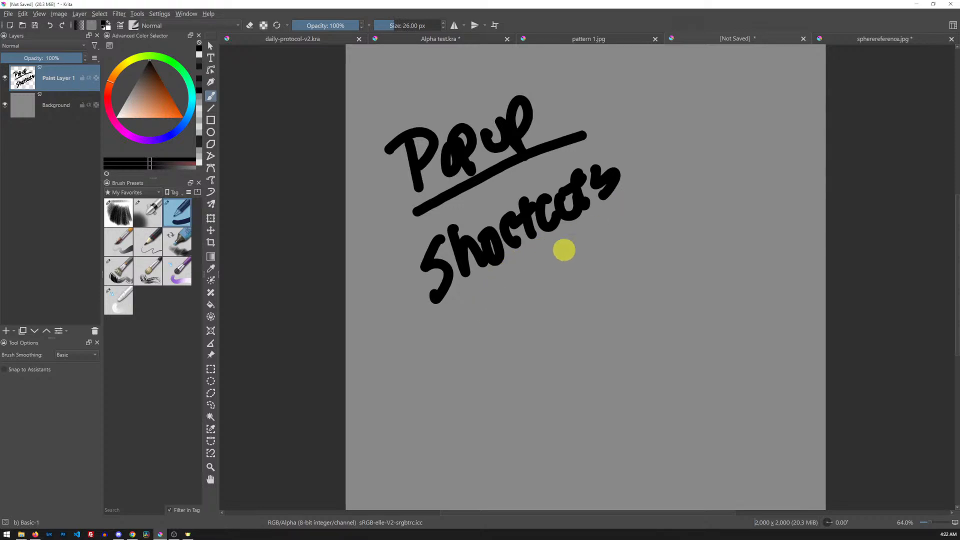
{"action": "mouse_move", "coordinate": [402, 222]}
{"action": "left_mouse_down"}
{"action": "mouse_move", "coordinate": [395, 256]}
{"action": "mouse_move", "coordinate": [398, 290]}
{"action": "left_mouse_up"}
{"action": "mouse_move", "coordinate": [553, 141]}
{"action": "left_mouse_down"}
{"action": "mouse_move", "coordinate": [609, 133]}
{"action": "mouse_move", "coordinate": [624, 145]}
{"action": "left_mouse_up"}
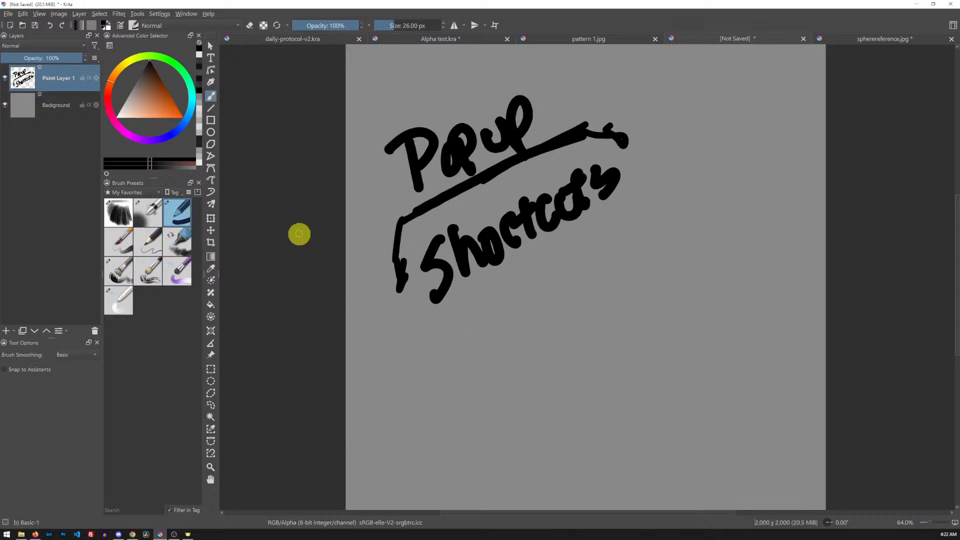
Look at the Basic-1 settings in the Brush Editor, and scribble loose black 26 px strokes below and beside "Shortcuts".
{"action": "left_click", "coordinate": [120, 26]}
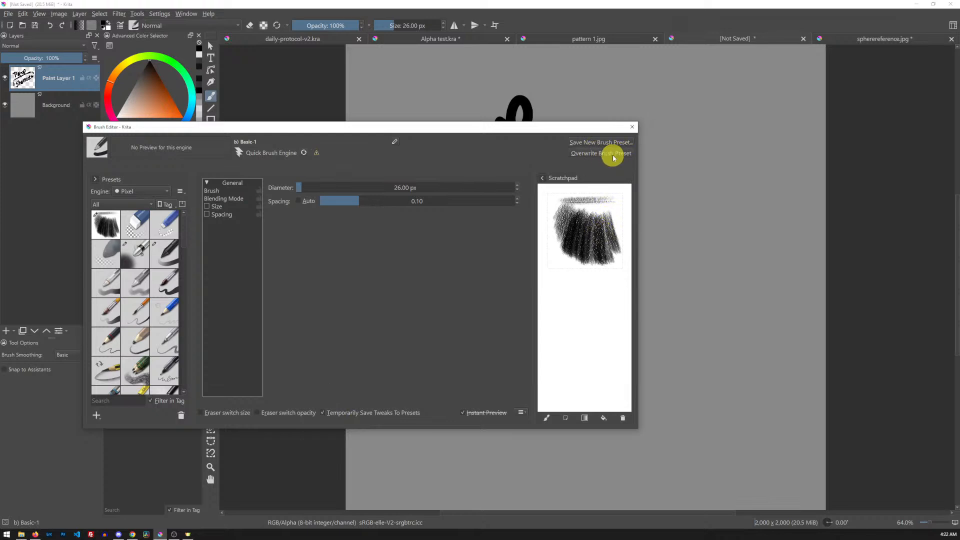
{"action": "left_click", "coordinate": [633, 127]}
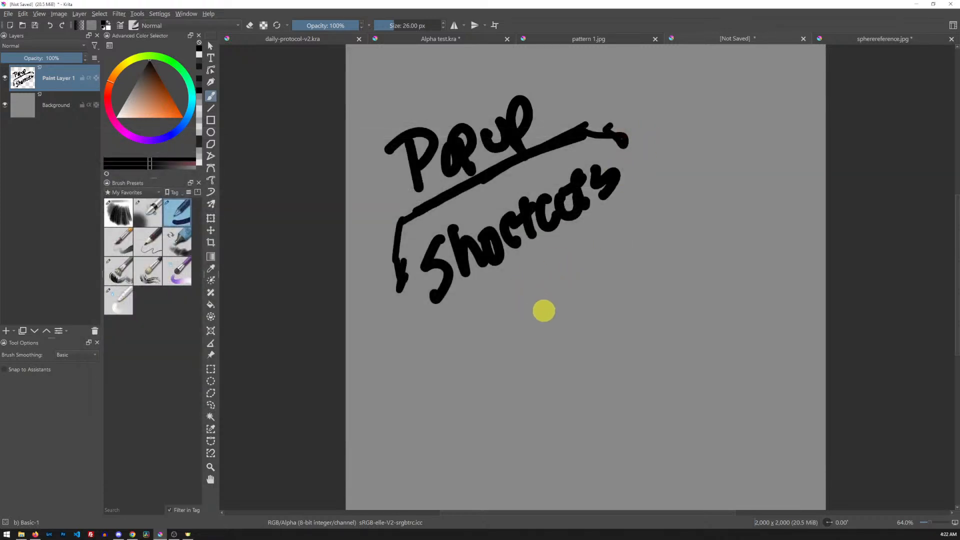
{"action": "mouse_move", "coordinate": [448, 356]}
{"action": "left_mouse_down"}
{"action": "mouse_move", "coordinate": [452, 323]}
{"action": "mouse_move", "coordinate": [545, 343]}
{"action": "left_mouse_up"}
{"action": "left_click_drag", "start_coordinate": [510, 258], "coordinate": [555, 367]}
{"action": "mouse_move", "coordinate": [529, 274]}
{"action": "left_mouse_down"}
{"action": "mouse_move", "coordinate": [611, 338]}
{"action": "mouse_move", "coordinate": [583, 240]}
{"action": "mouse_move", "coordinate": [625, 323]}
{"action": "mouse_move", "coordinate": [628, 214]}
{"action": "mouse_move", "coordinate": [678, 167]}
{"action": "left_mouse_up"}
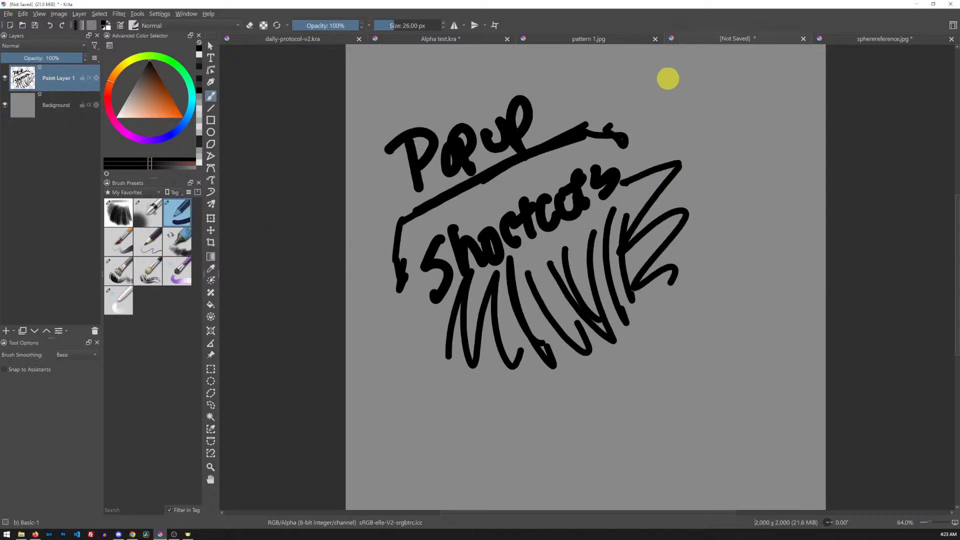
View Alpha test.kra briefly, return to the unsaved document, and draw four black dashes and a large curved band beside the words.
{"action": "left_click", "coordinate": [458, 40]}
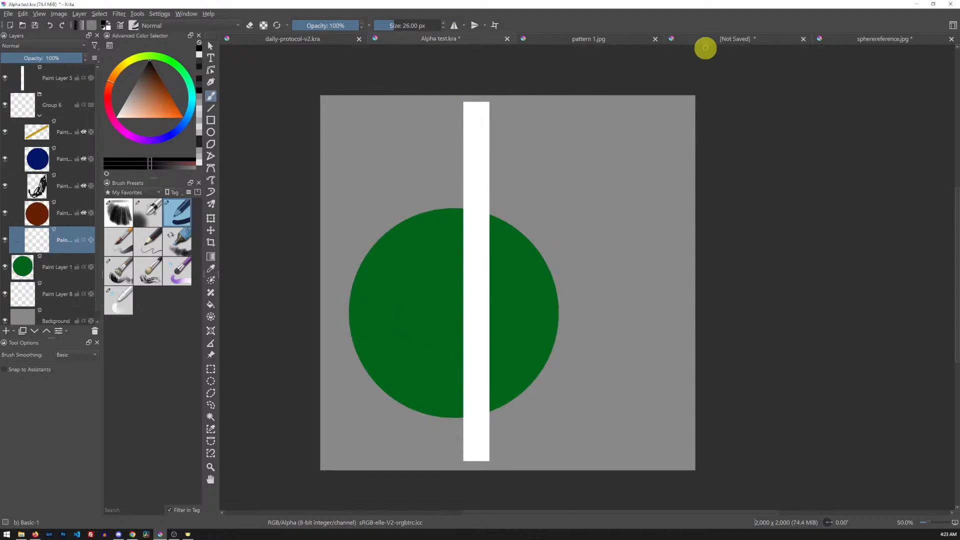
{"action": "left_click", "coordinate": [724, 38]}
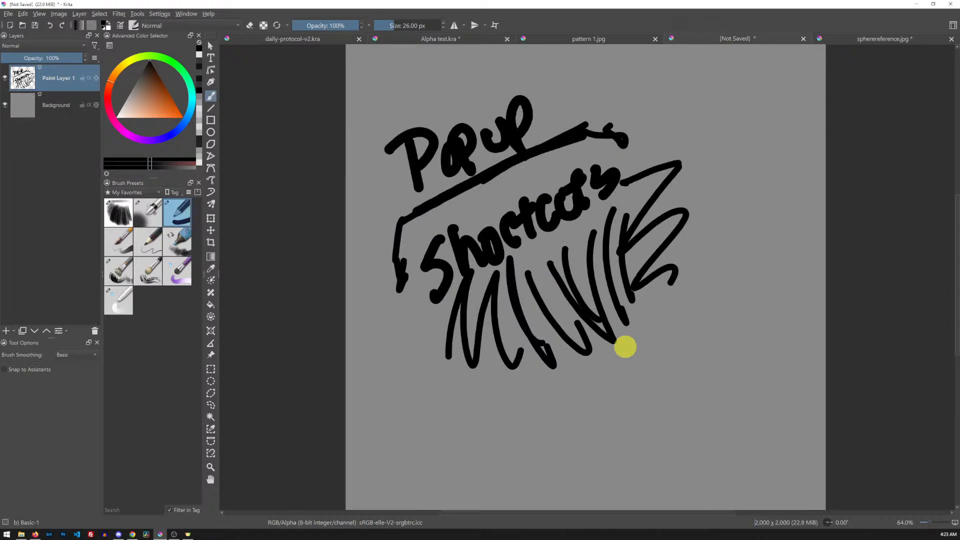
{"action": "left_click_drag", "start_coordinate": [558, 103], "coordinate": [624, 75]}
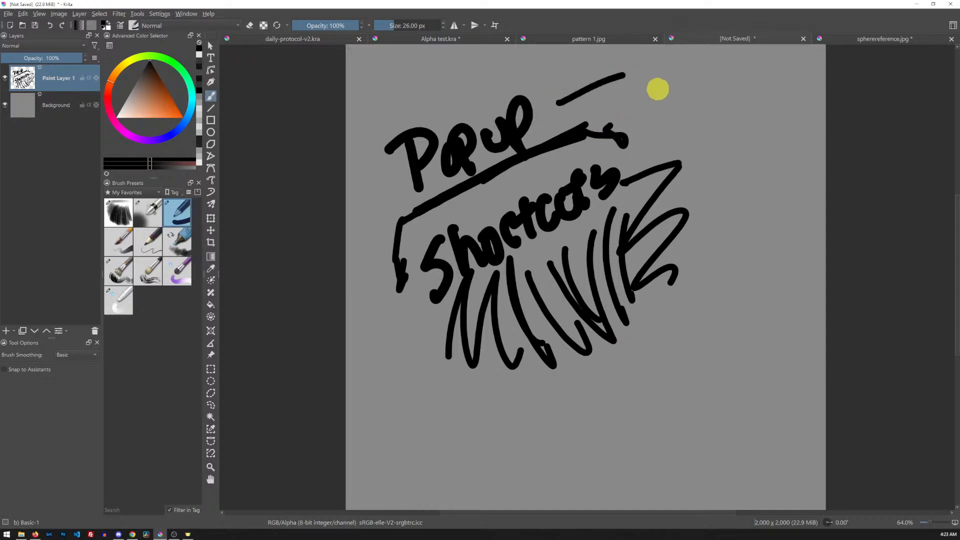
{"action": "left_click_drag", "start_coordinate": [644, 148], "coordinate": [695, 121]}
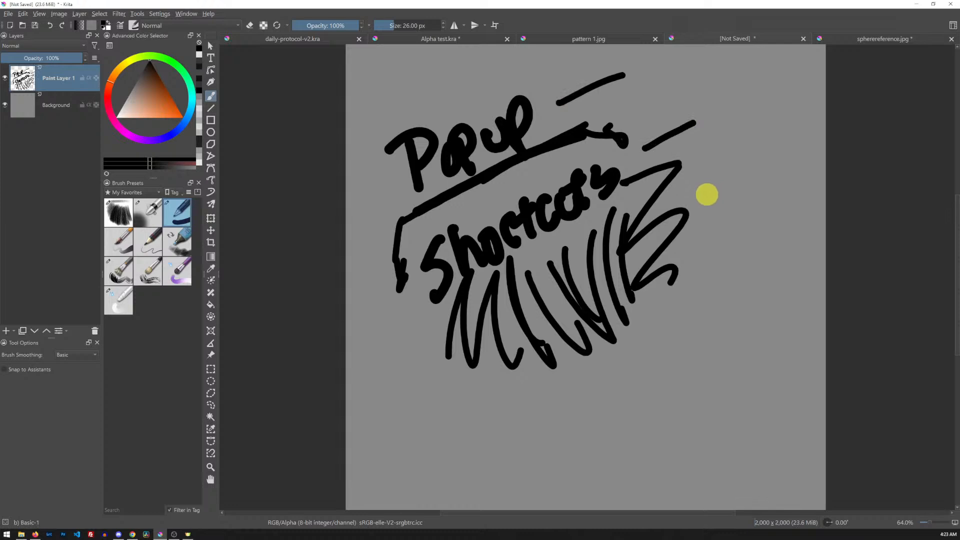
{"action": "left_click_drag", "start_coordinate": [695, 222], "coordinate": [734, 191]}
{"action": "left_click_drag", "start_coordinate": [684, 286], "coordinate": [769, 232]}
{"action": "mouse_move", "coordinate": [549, 103]}
{"action": "left_mouse_down"}
{"action": "mouse_move", "coordinate": [690, 288]}
{"action": "mouse_move", "coordinate": [668, 199]}
{"action": "mouse_move", "coordinate": [531, 96]}
{"action": "mouse_move", "coordinate": [717, 143]}
{"action": "mouse_move", "coordinate": [722, 370]}
{"action": "left_mouse_up"}
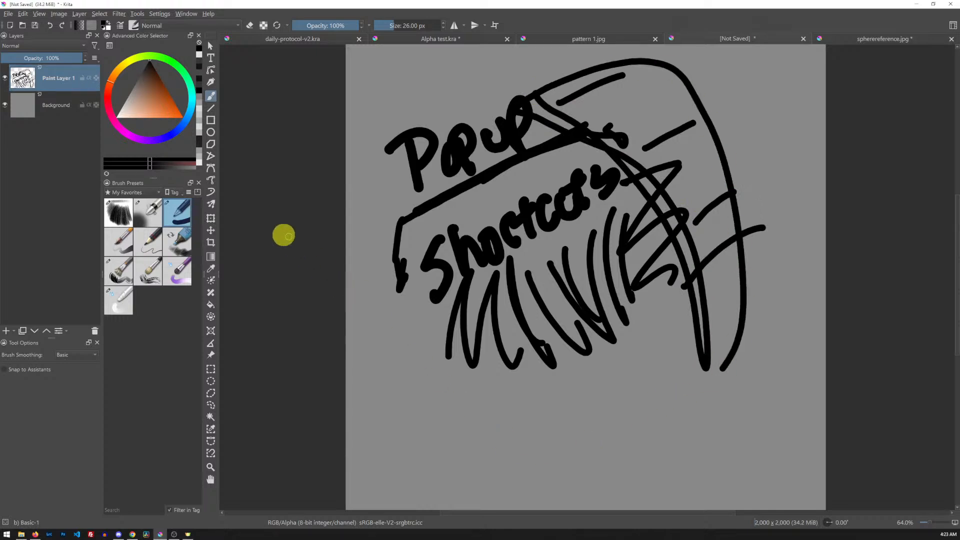
Choose a saturated orange and handwrite "HAVE" in capitals below the black scribbles.
{"action": "left_click_drag", "start_coordinate": [167, 99], "coordinate": [189, 120]}
{"action": "left_click_drag", "start_coordinate": [393, 373], "coordinate": [427, 452]}
{"action": "mouse_move", "coordinate": [408, 412]}
{"action": "left_mouse_down"}
{"action": "mouse_move", "coordinate": [434, 364]}
{"action": "mouse_move", "coordinate": [468, 422]}
{"action": "left_mouse_up"}
{"action": "mouse_move", "coordinate": [456, 386]}
{"action": "left_mouse_down"}
{"action": "mouse_move", "coordinate": [473, 417]}
{"action": "mouse_move", "coordinate": [494, 401]}
{"action": "left_mouse_up"}
{"action": "mouse_move", "coordinate": [467, 407]}
{"action": "left_mouse_down"}
{"action": "mouse_move", "coordinate": [456, 373]}
{"action": "mouse_move", "coordinate": [490, 398]}
{"action": "mouse_move", "coordinate": [504, 352]}
{"action": "left_mouse_up"}
{"action": "mouse_move", "coordinate": [503, 351]}
{"action": "left_mouse_down"}
{"action": "mouse_move", "coordinate": [528, 360]}
{"action": "mouse_move", "coordinate": [553, 349]}
{"action": "left_mouse_up"}
Handwrite "FUN!" in orange after "HAVE" and underline it with one long zigzag stroke.
{"action": "mouse_move", "coordinate": [535, 402]}
{"action": "left_mouse_down"}
{"action": "mouse_move", "coordinate": [573, 454]}
{"action": "mouse_move", "coordinate": [570, 369]}
{"action": "left_mouse_up"}
{"action": "left_click_drag", "start_coordinate": [547, 427], "coordinate": [575, 406]}
{"action": "left_click_drag", "start_coordinate": [596, 373], "coordinate": [623, 343]}
{"action": "mouse_move", "coordinate": [632, 389]}
{"action": "left_mouse_down"}
{"action": "mouse_move", "coordinate": [668, 353]}
{"action": "mouse_move", "coordinate": [671, 328]}
{"action": "left_mouse_up"}
{"action": "left_click", "coordinate": [693, 347]}
{"action": "left_click_drag", "start_coordinate": [669, 264], "coordinate": [689, 320]}
{"action": "mouse_move", "coordinate": [581, 480]}
{"action": "left_mouse_down"}
{"action": "mouse_move", "coordinate": [755, 326]}
{"action": "mouse_move", "coordinate": [777, 375]}
{"action": "left_mouse_up"}
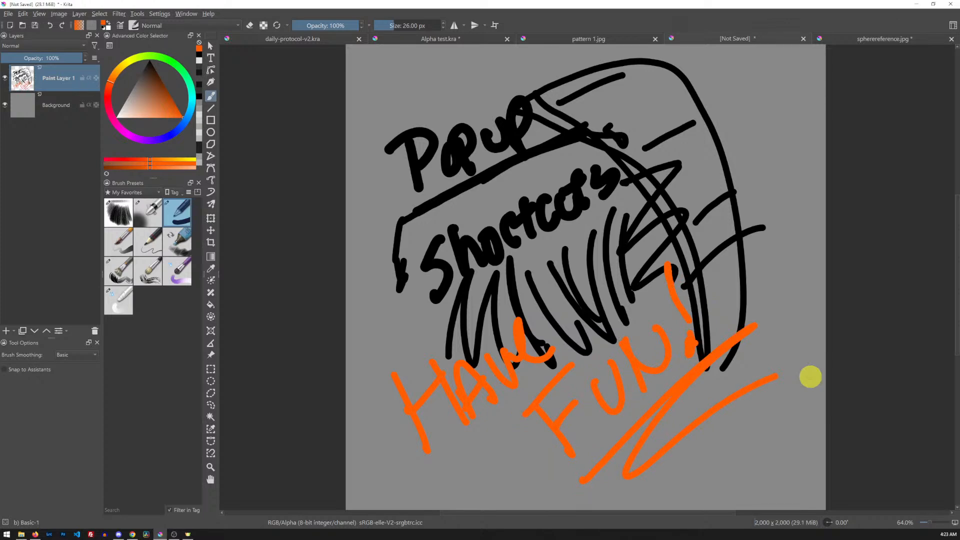